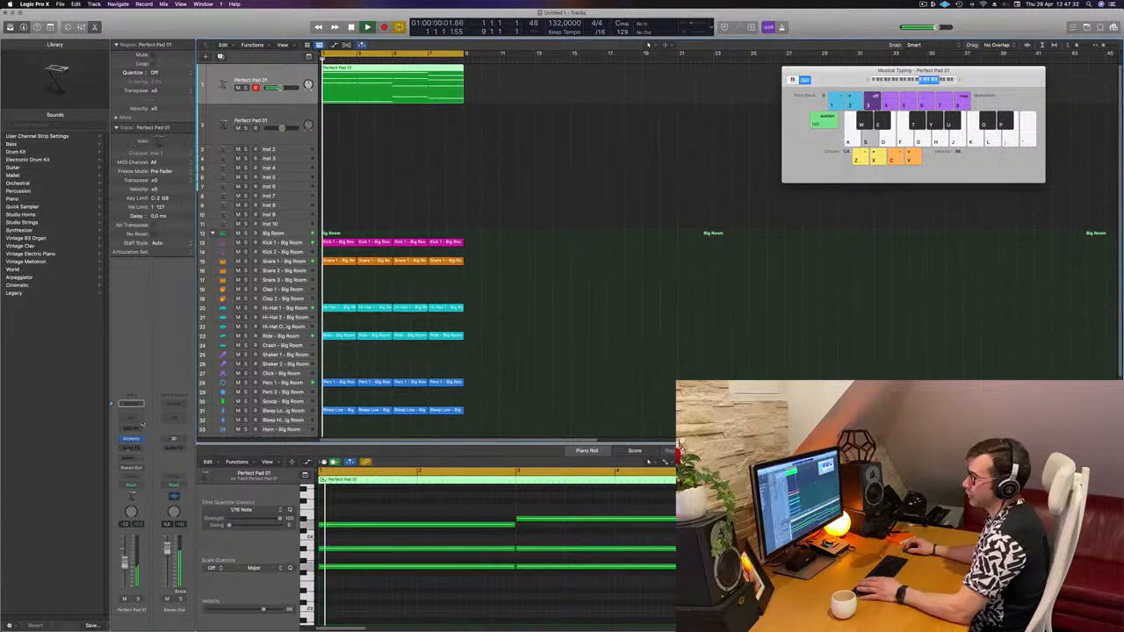
- Insert a Compressor plug-in on the Perfect Pad 01 channel's audio effects
left_click(138, 448)
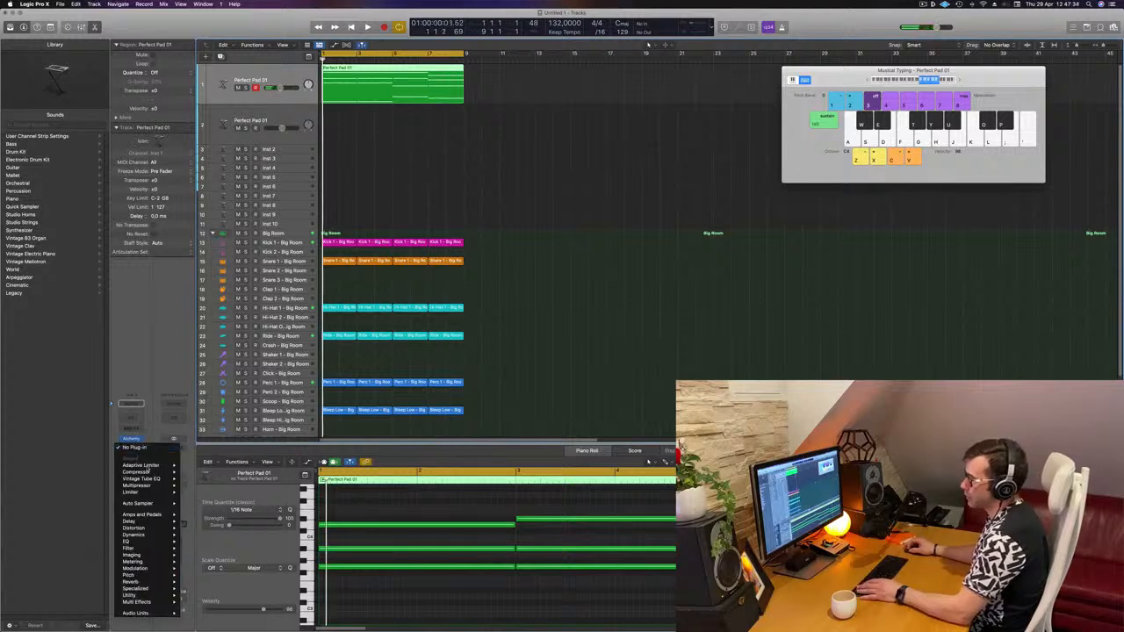
mouse_move(147, 472)
left_click(187, 477)
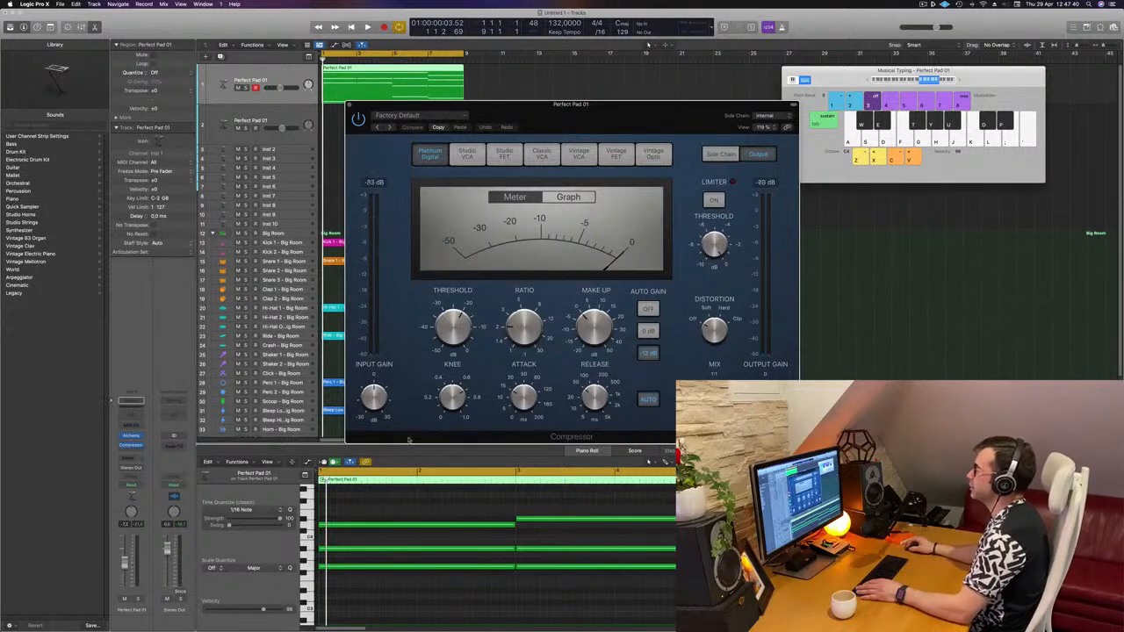
- Set the compressor's side chain input to the Kick 1 - Big Room track and start playback
left_click_drag(609, 123, 561, 114)
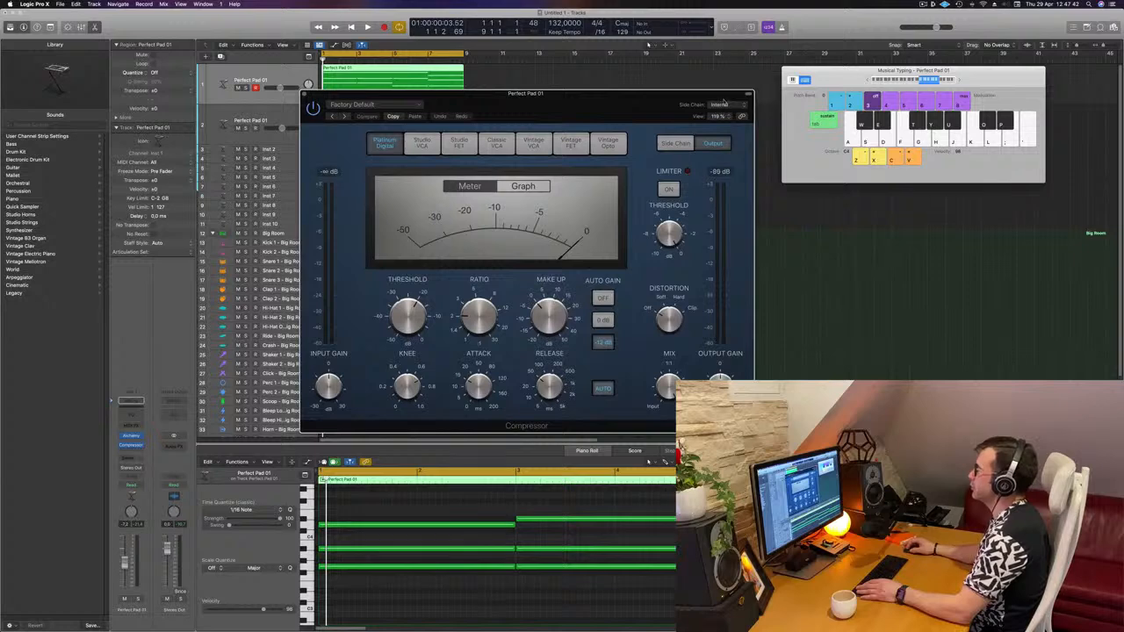
left_click(720, 105)
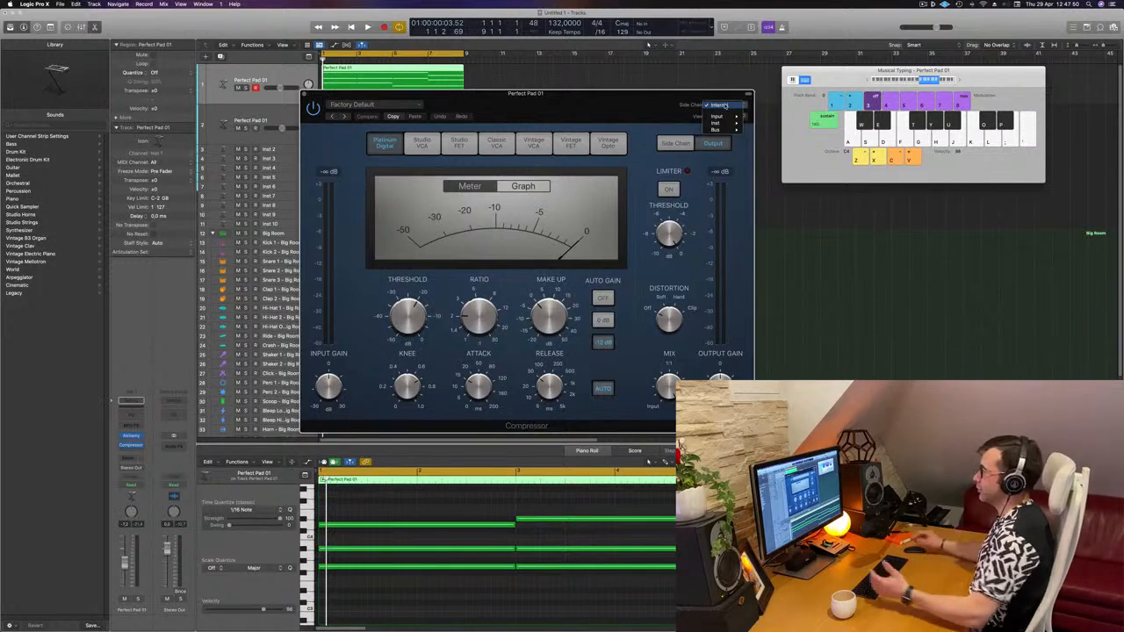
mouse_move(728, 124)
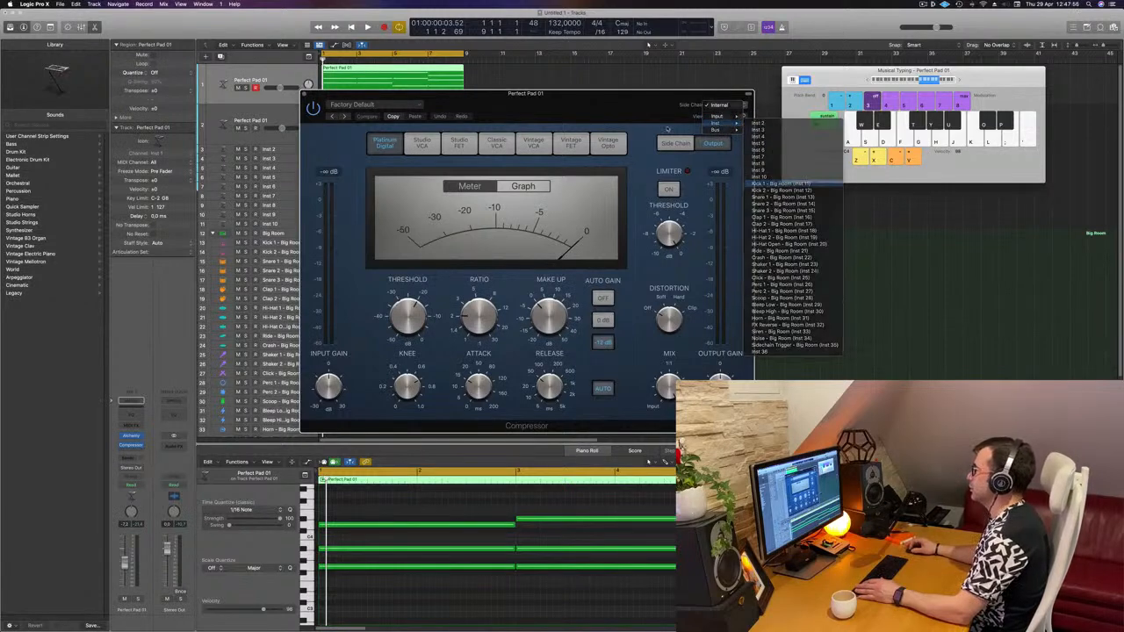
left_click(781, 184)
left_click_drag(641, 105, 851, 104)
key("space")
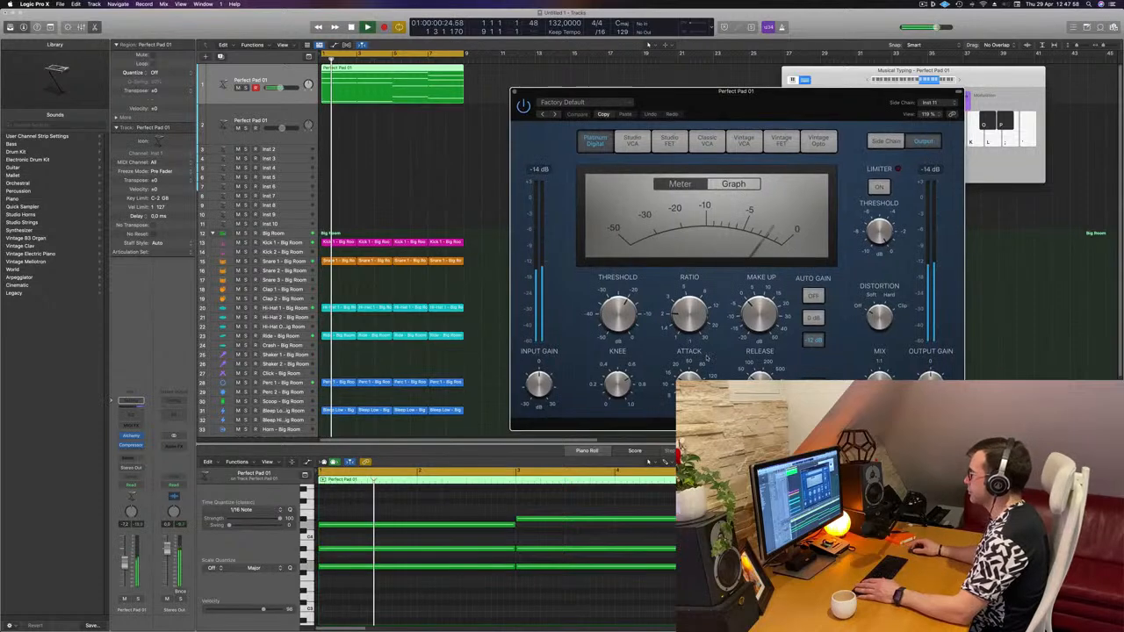
- Set the compressor ratio to about 4.1:1 and the threshold to about -16.5 dB, and stop playback
left_click(759, 313)
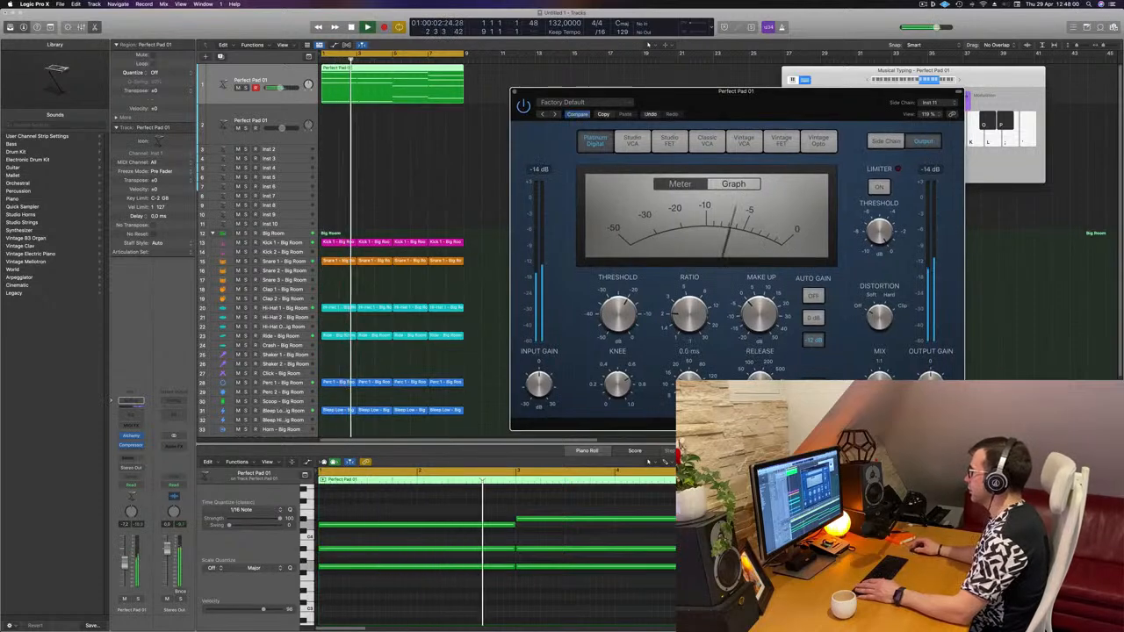
left_click_drag(692, 312, 699, 287)
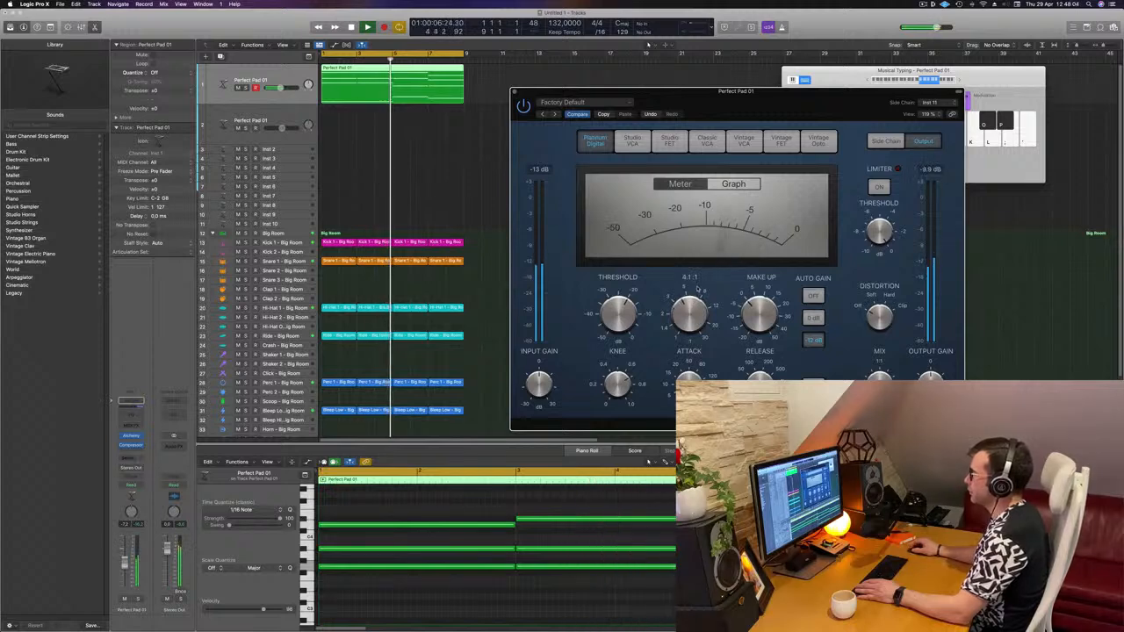
left_click_drag(626, 302, 629, 301)
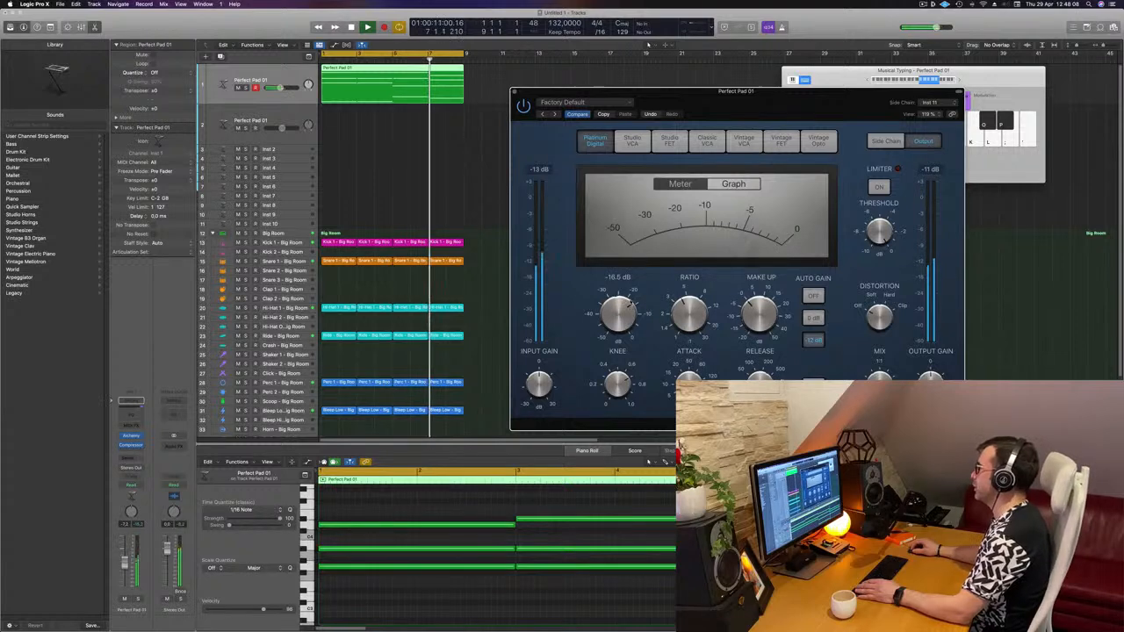
left_click_drag(801, 112, 738, 120)
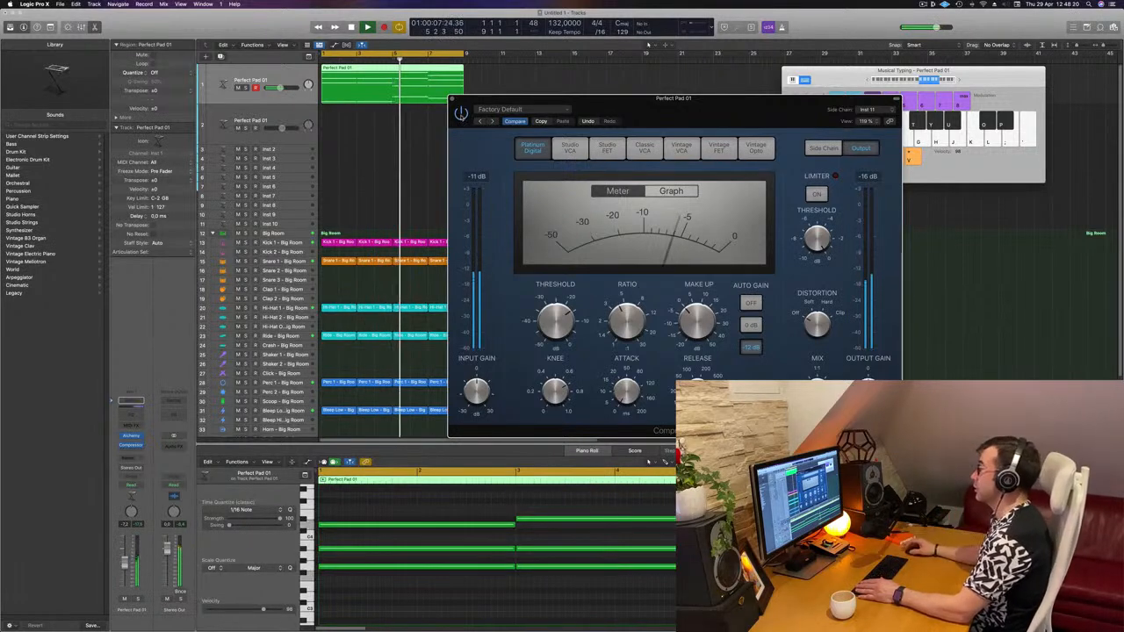
left_click_drag(668, 104, 661, 105)
key("space")
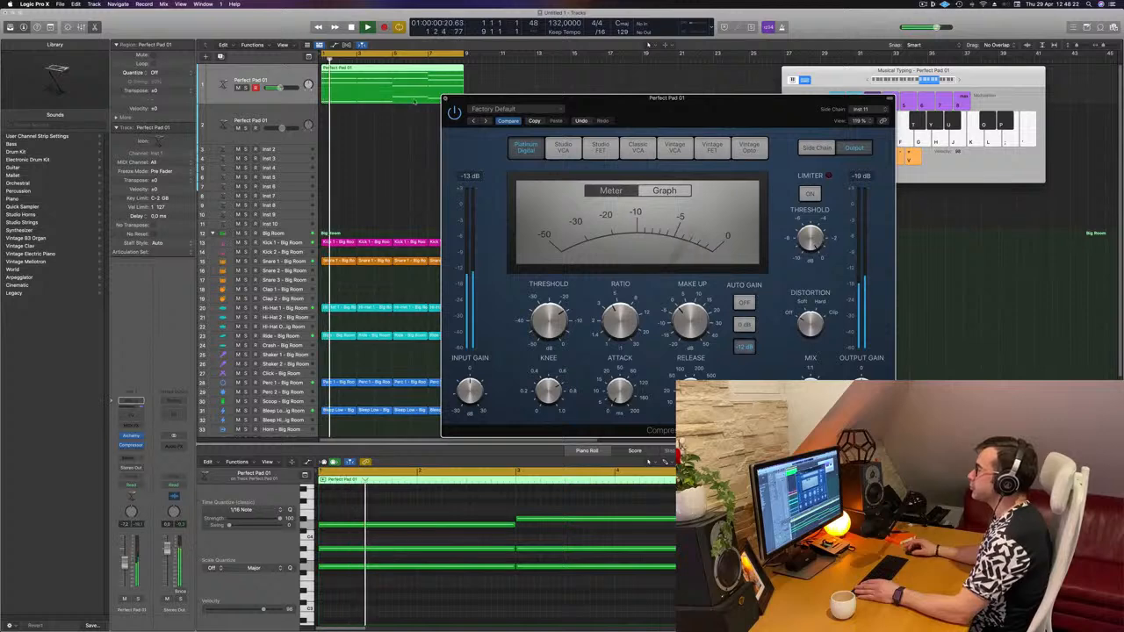
- Close the compressor and create a new track with the same settings as the pad track
left_click(445, 98)
key("space")
key("space")
left_click(221, 57)
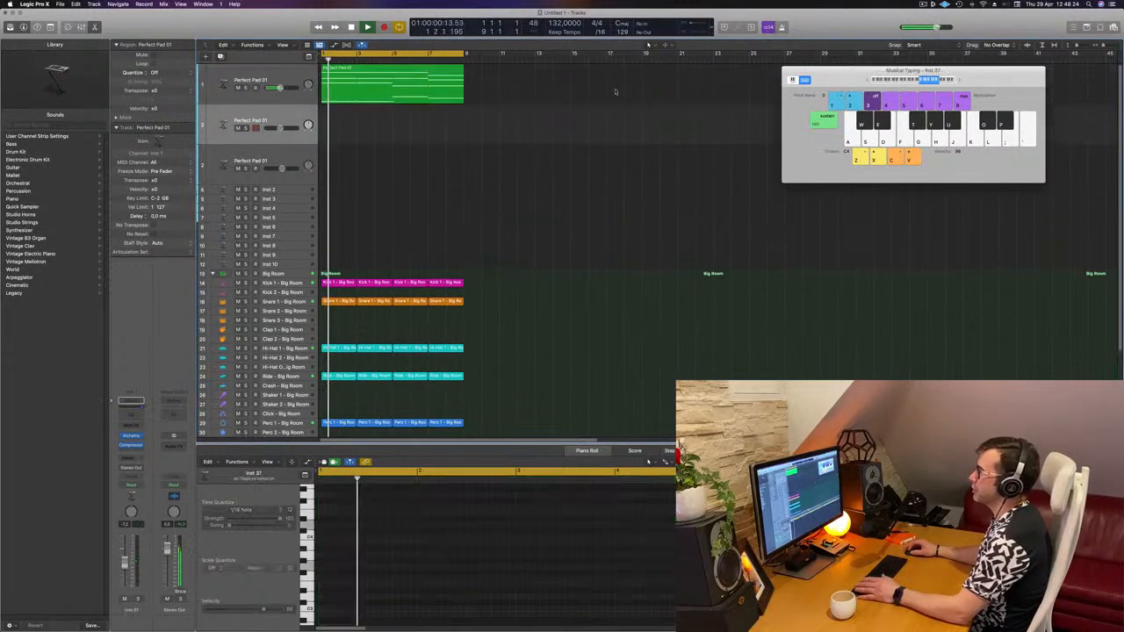
- Copy the Perfect Pad 01 region onto the new track and play it
left_click_drag(376, 92, 376, 130)
key("space")
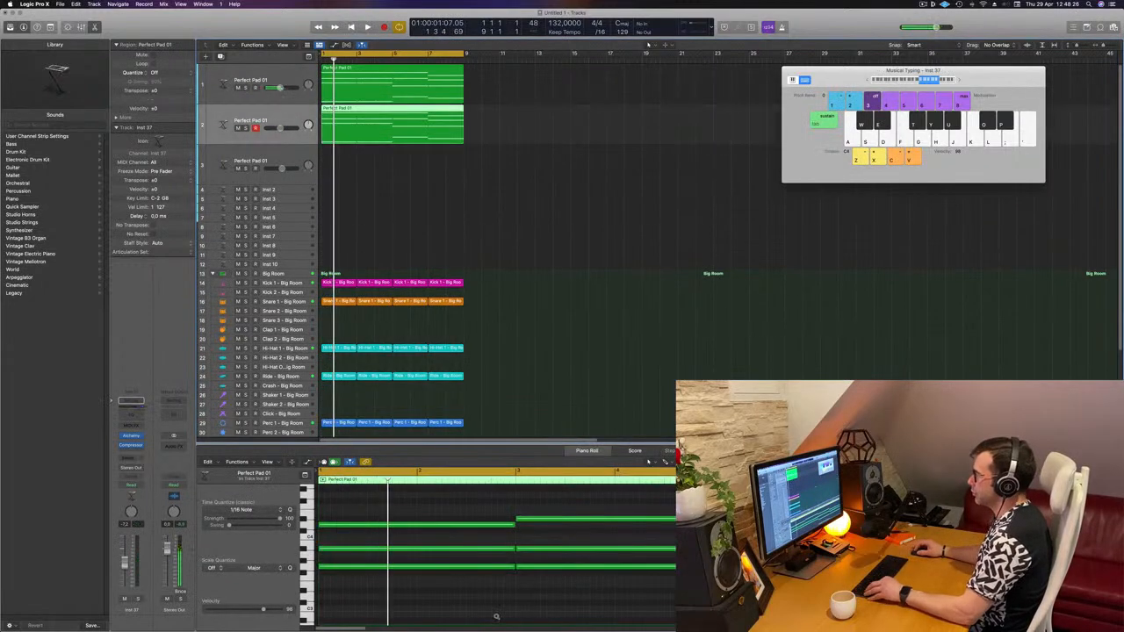
- Delete the upper chord notes in the copied region, keeping only the lowest note
scroll(494, 615, "down", 5)
left_click_drag(420, 514, 685, 574)
key("Delete")
left_click_drag(381, 563, 685, 620)
scroll(493, 599, "up", 5)
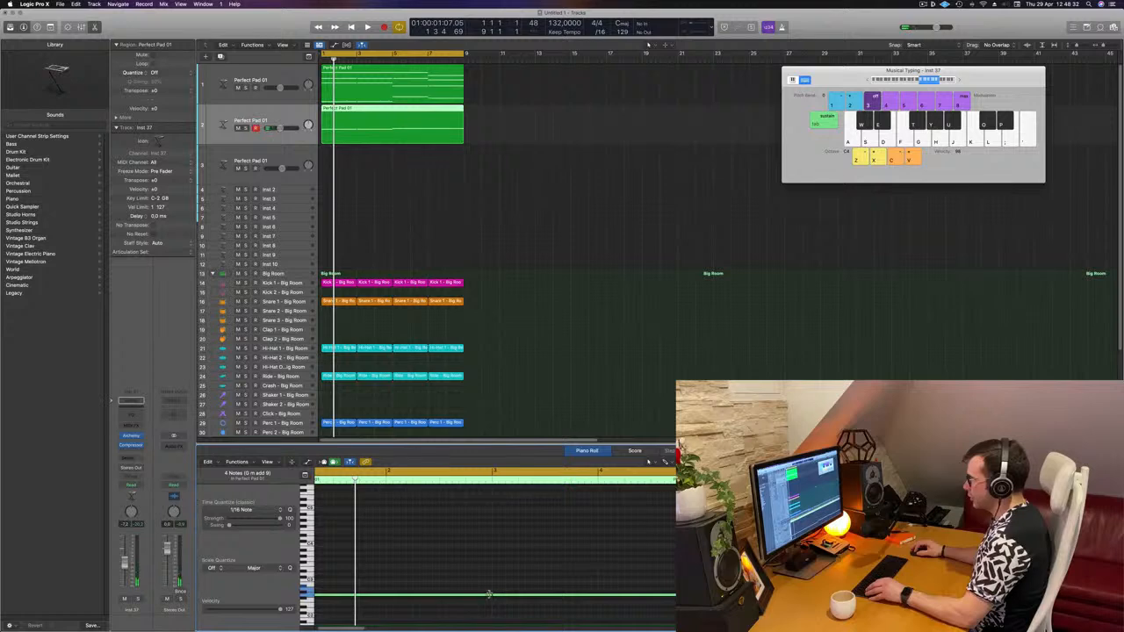
- Shorten the remaining low note to a short stab at the start of the region
scroll(439, 604, "left", 2)
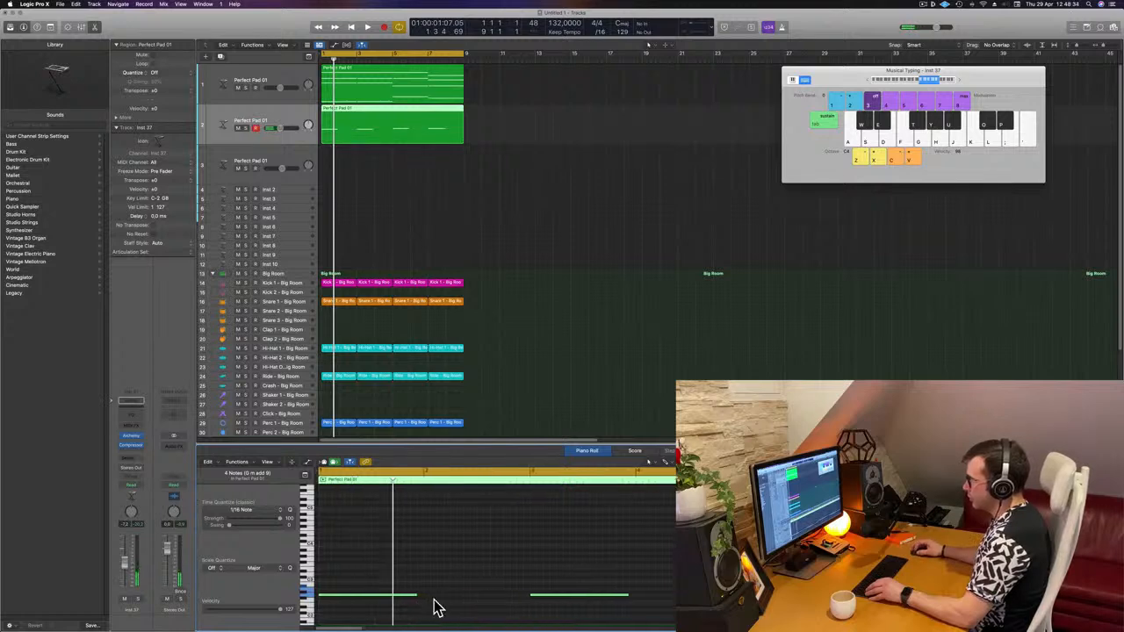
left_click_drag(417, 595, 333, 601)
scroll(334, 601, "up", 1)
scroll(383, 600, "up", 2)
scroll(422, 597, "left", 2)
key("space")
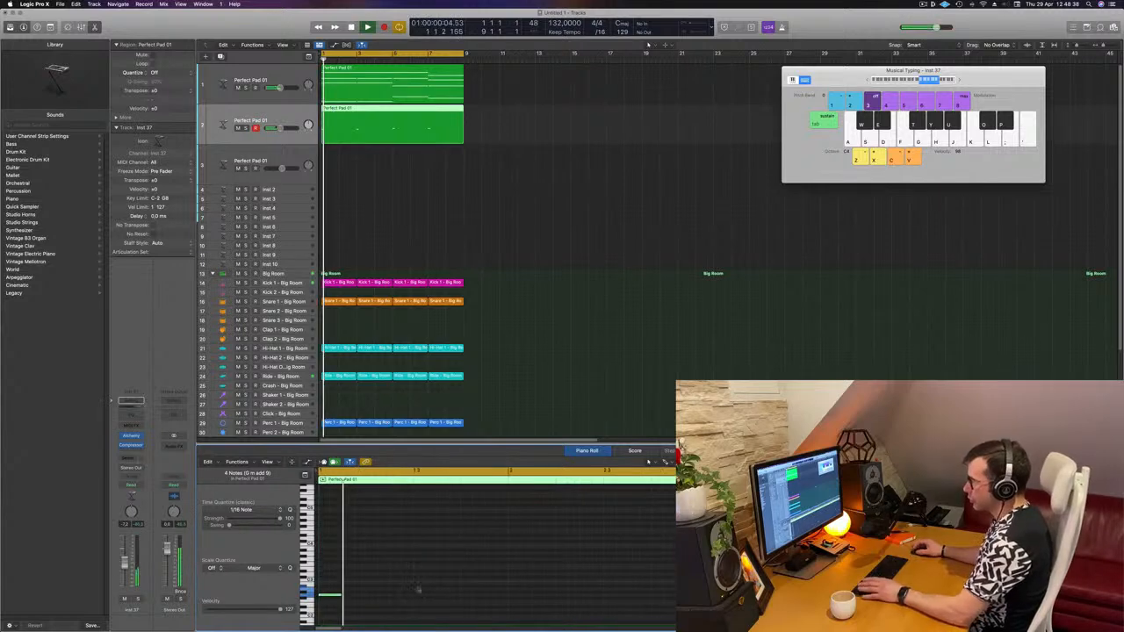
- Duplicate the short bass note directly after the first one
left_click(333, 596)
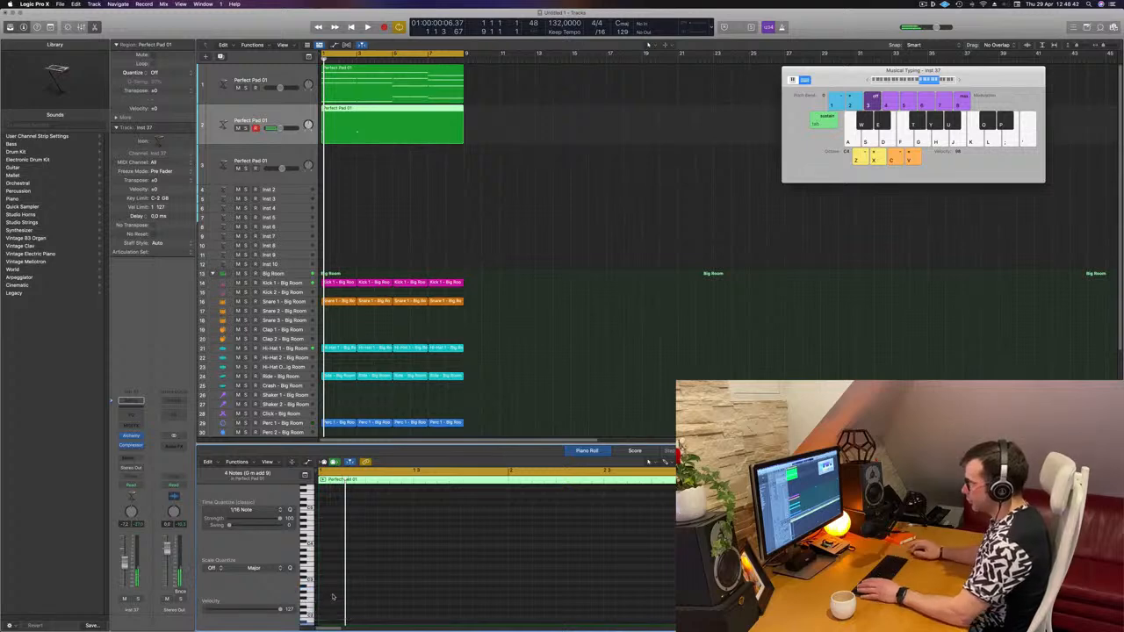
scroll(422, 555, "down", 3)
key("space")
key("space")
scroll(338, 586, "down", 1)
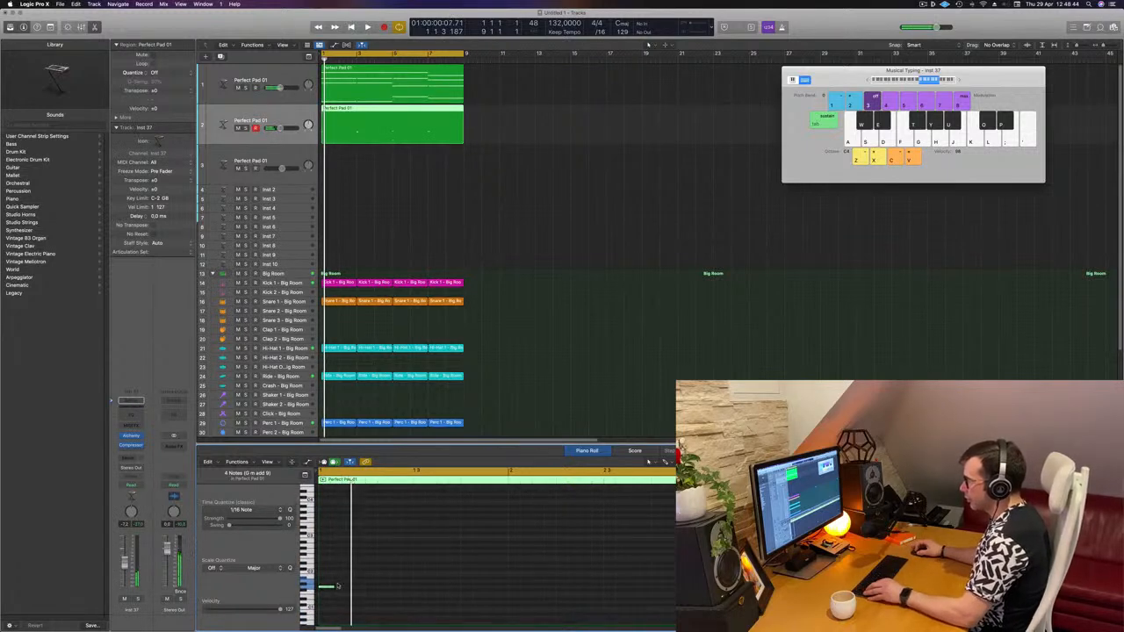
left_click_drag(332, 589, 340, 592)
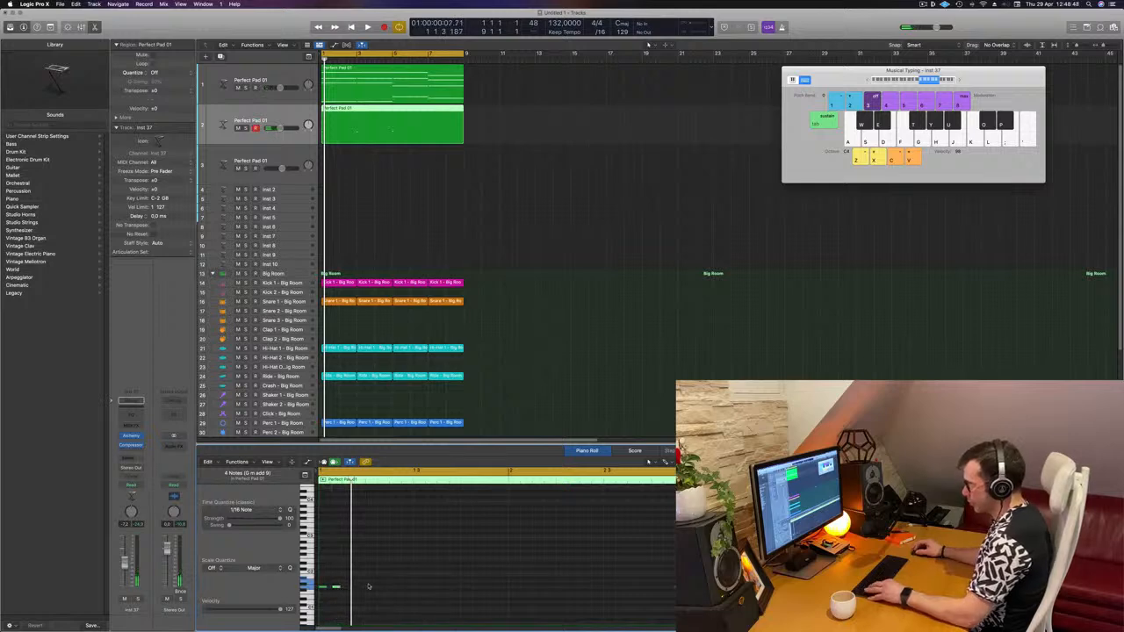
key("super+s")
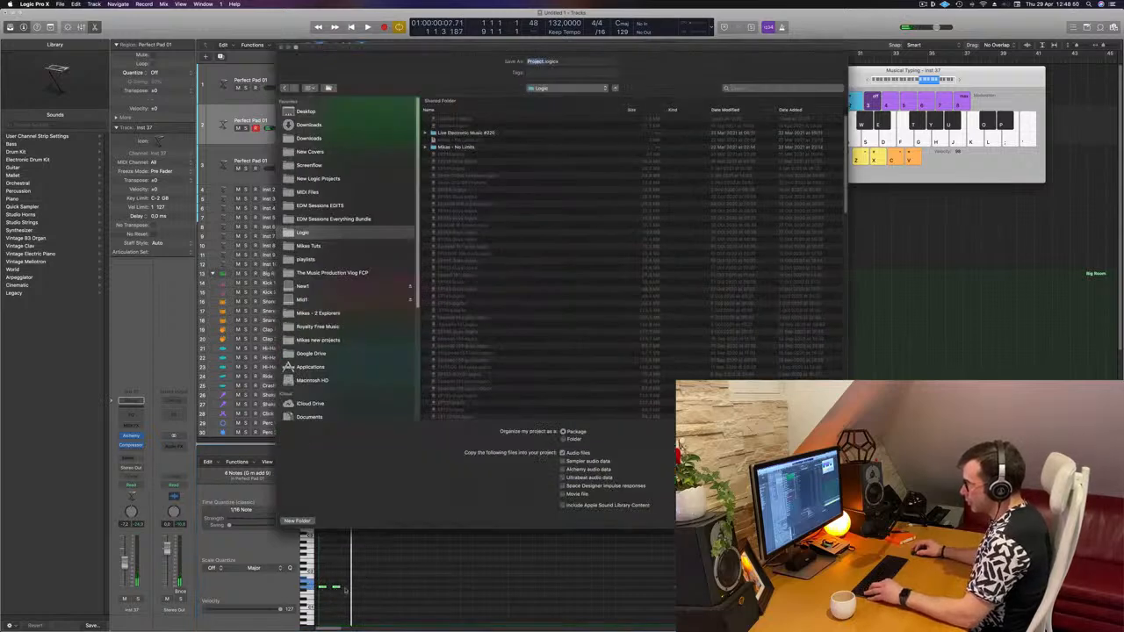
key("Escape")
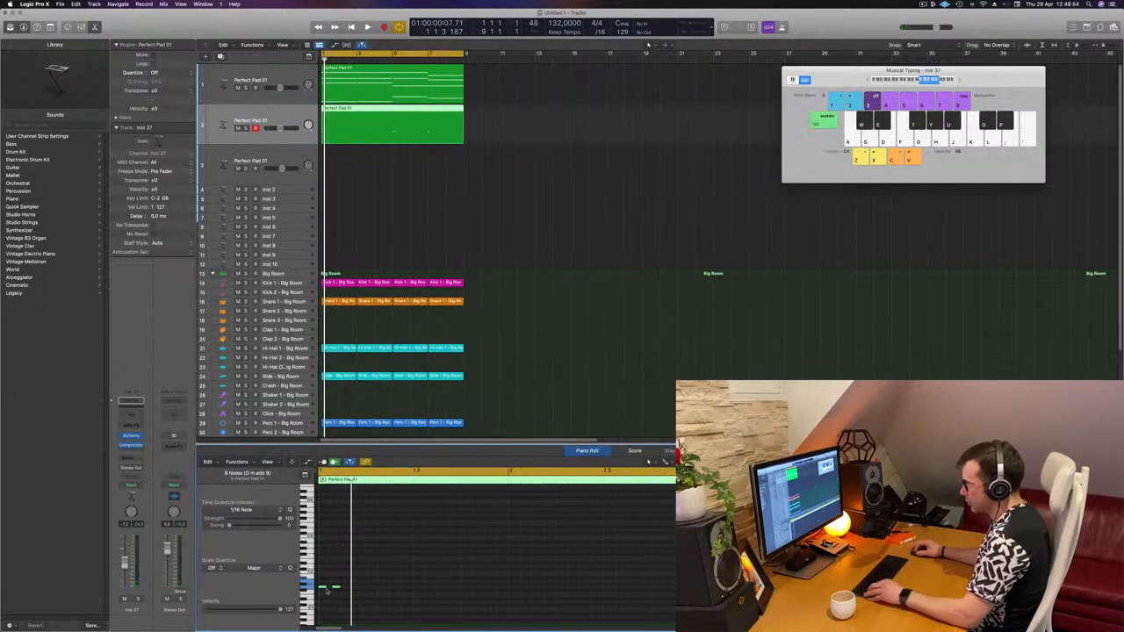
- Copy the short bass notes further along the bar to form a rhythmic pattern
left_click_drag(338, 595, 362, 595)
scroll(362, 584, "up", 5)
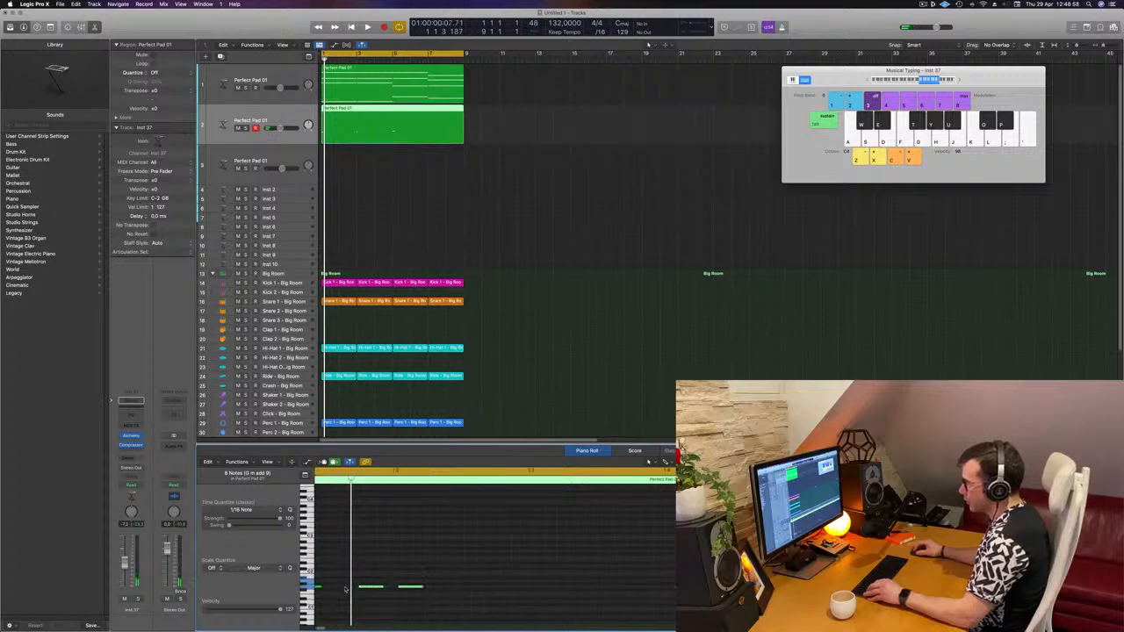
scroll(369, 553, "left", 4)
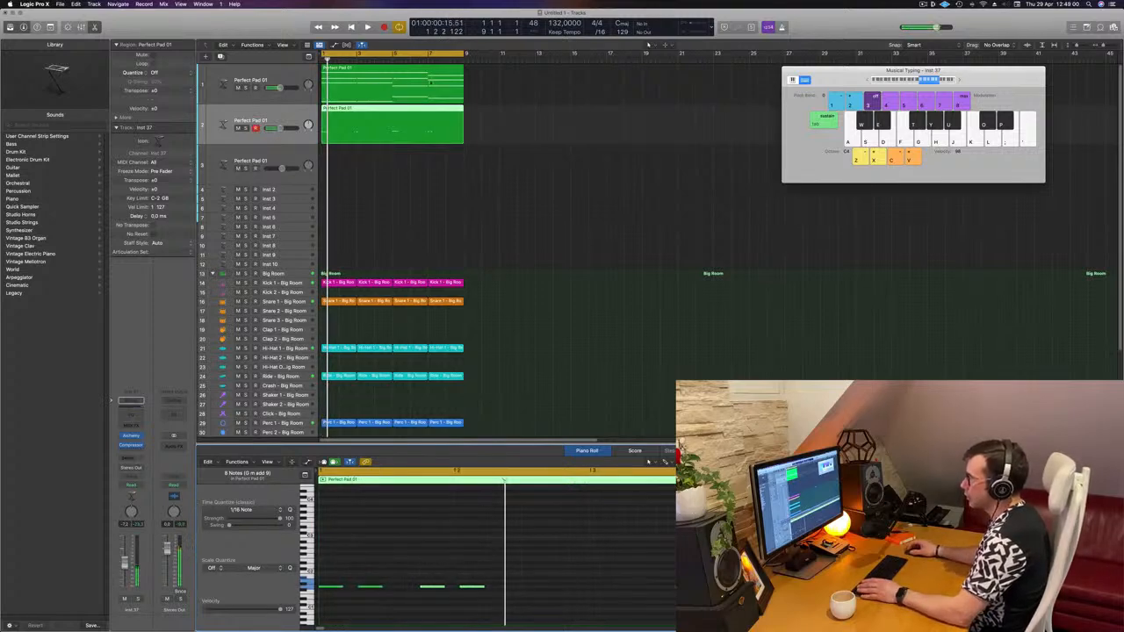
scroll(398, 598, "down", 4)
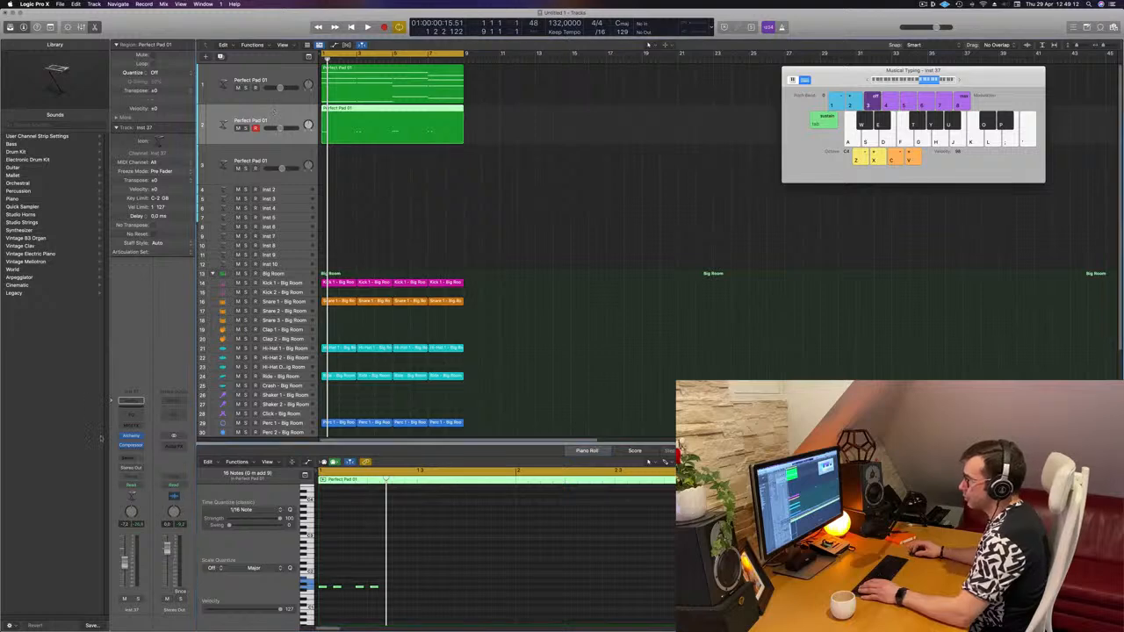
- Load the 70s Classic Synth Bass preset from the Bass category in the new track's Alchemy instrument
left_click(128, 435)
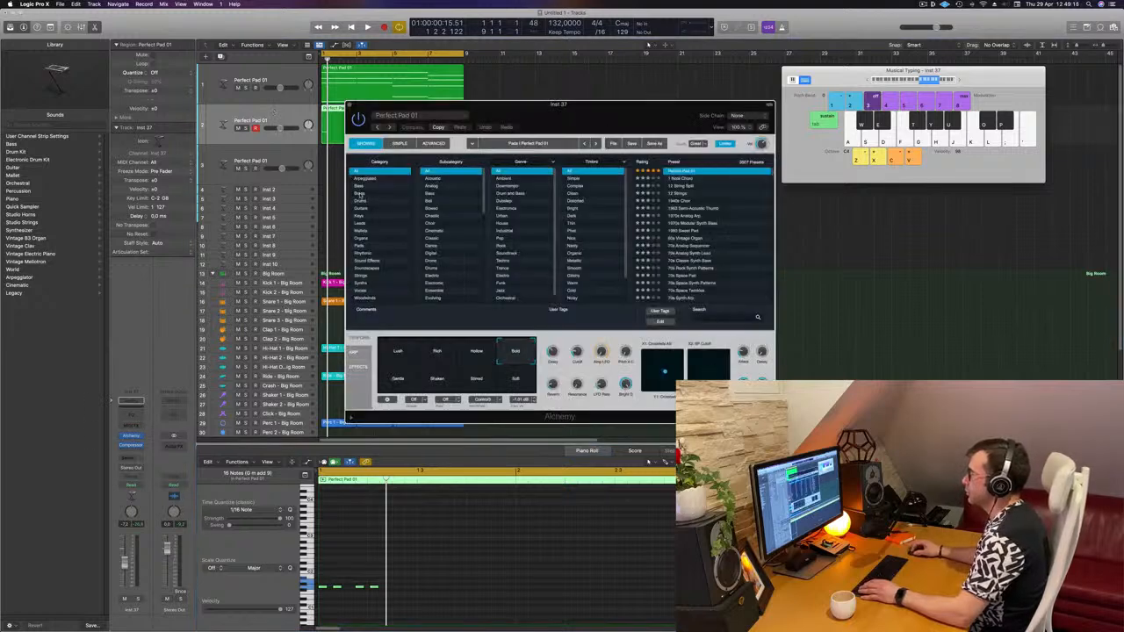
left_click(359, 186)
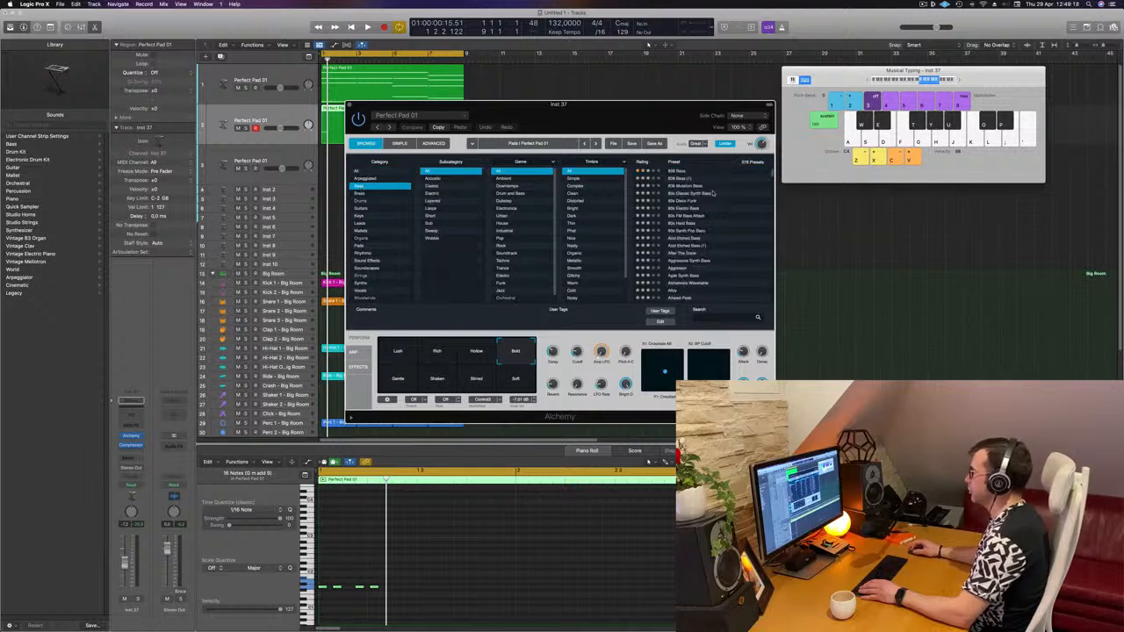
left_click(683, 177)
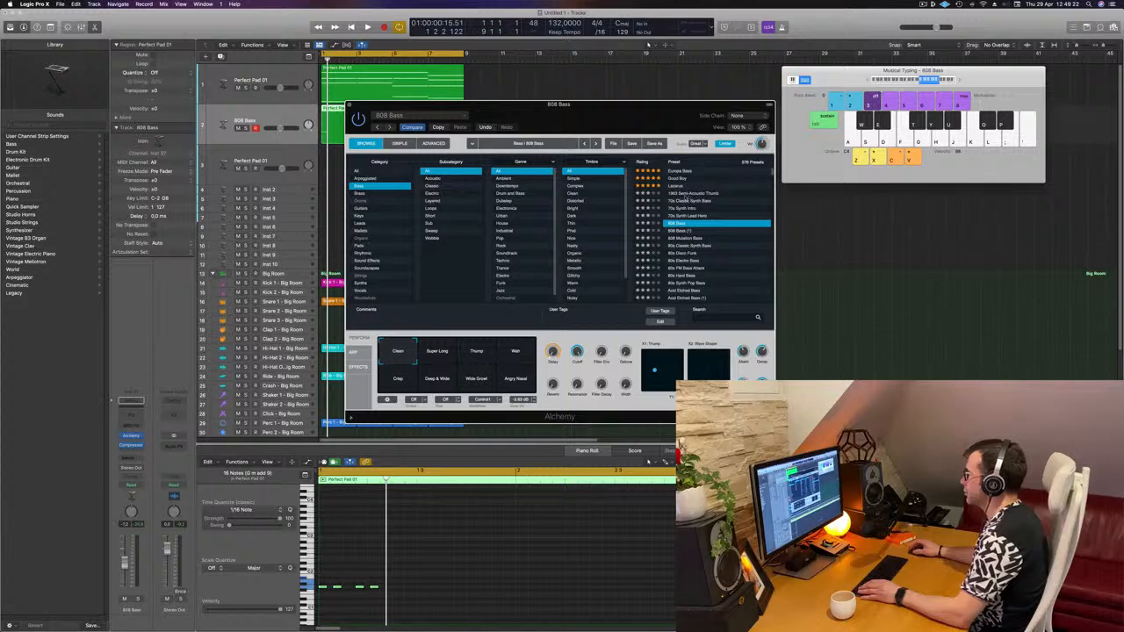
left_click(675, 195)
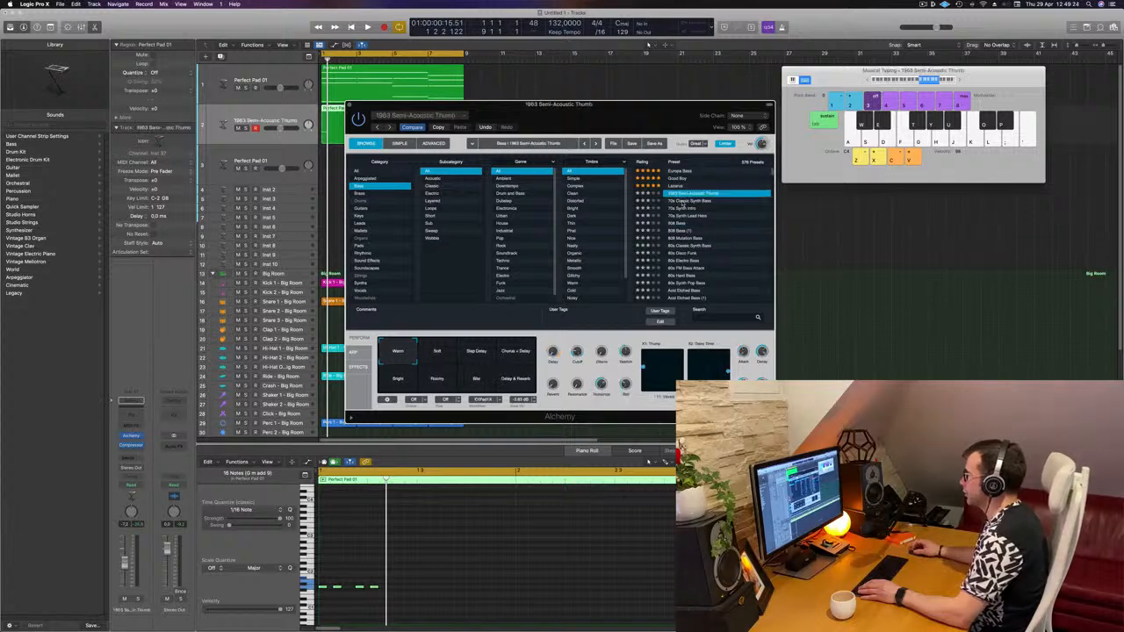
left_click(683, 201)
left_click_drag(559, 103, 725, 97)
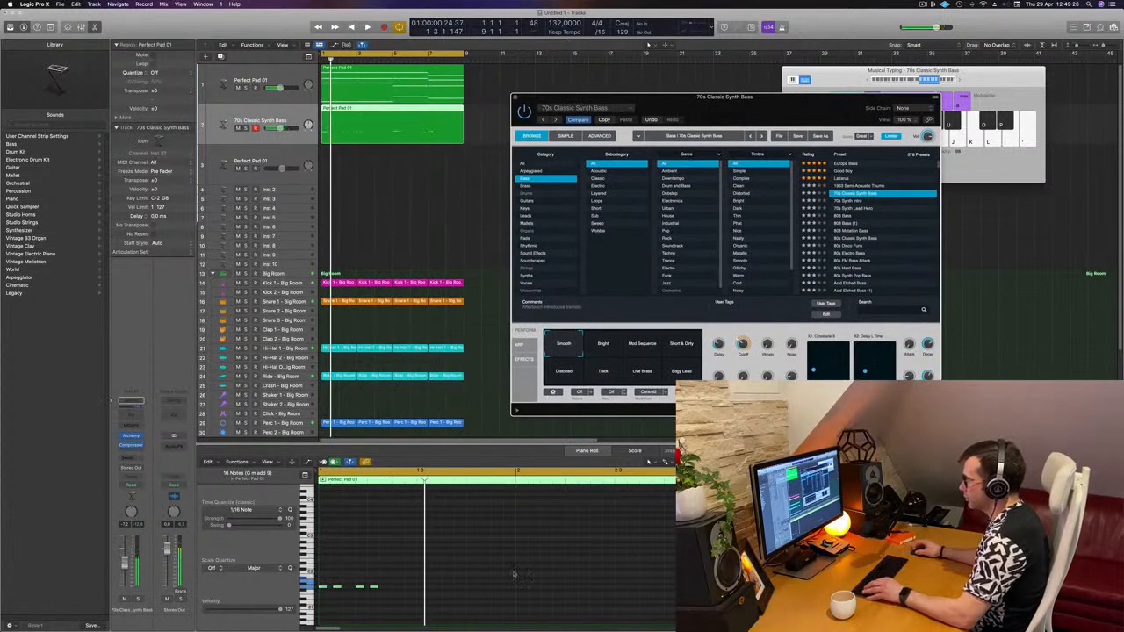
- Copy the bass note pattern across the following beats and play it back
scroll(515, 575, "down", 2)
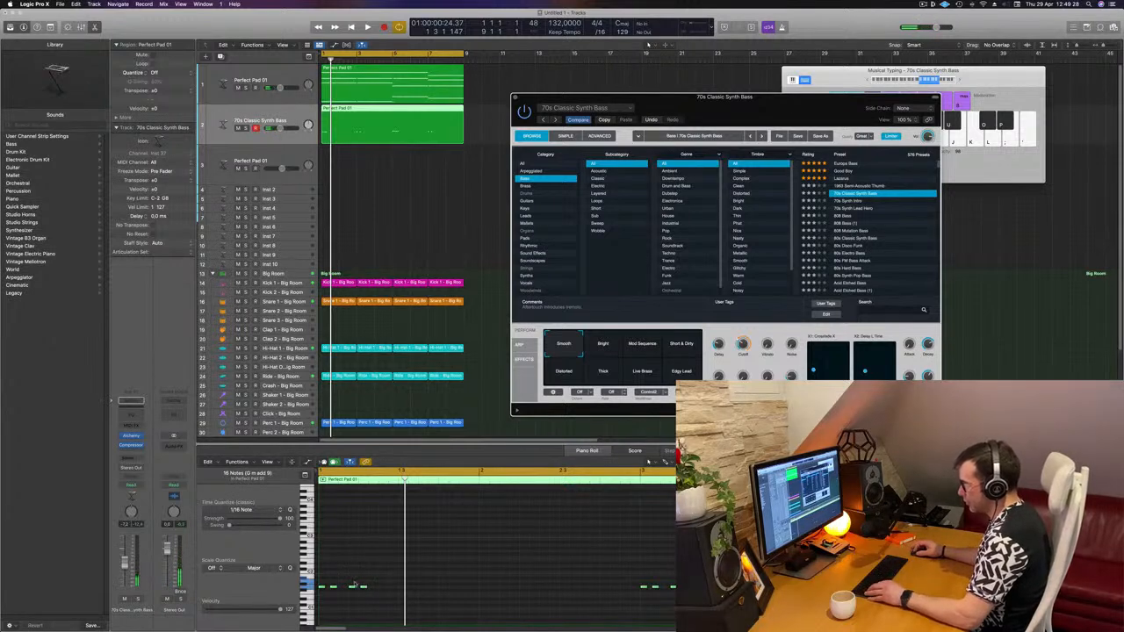
left_click(389, 589)
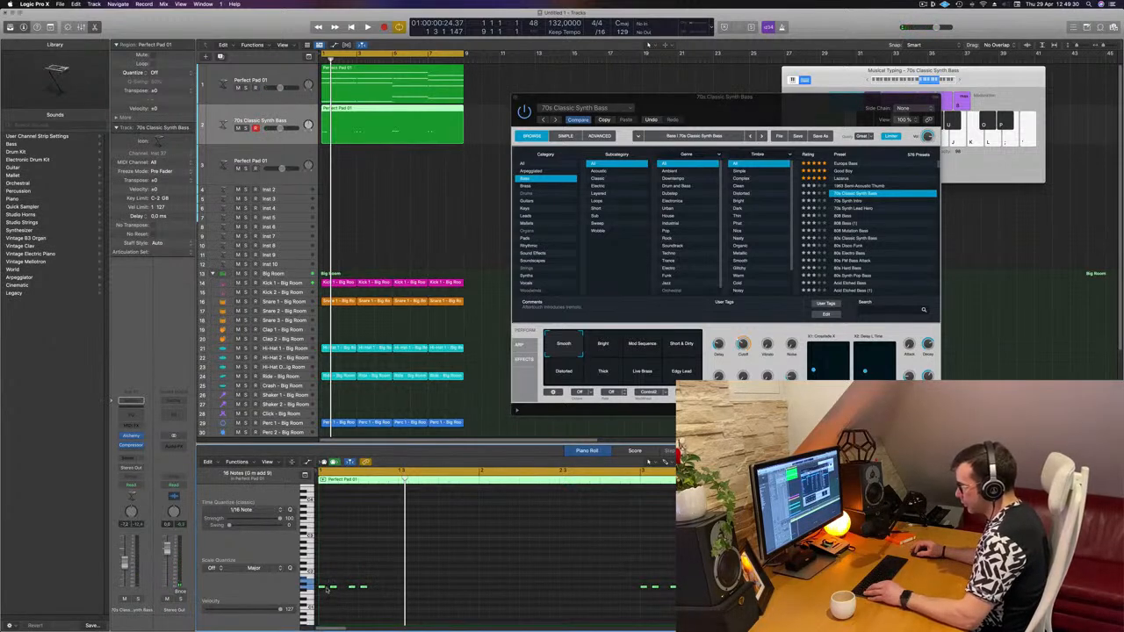
left_click_drag(323, 588, 376, 589)
scroll(406, 563, "down", 2)
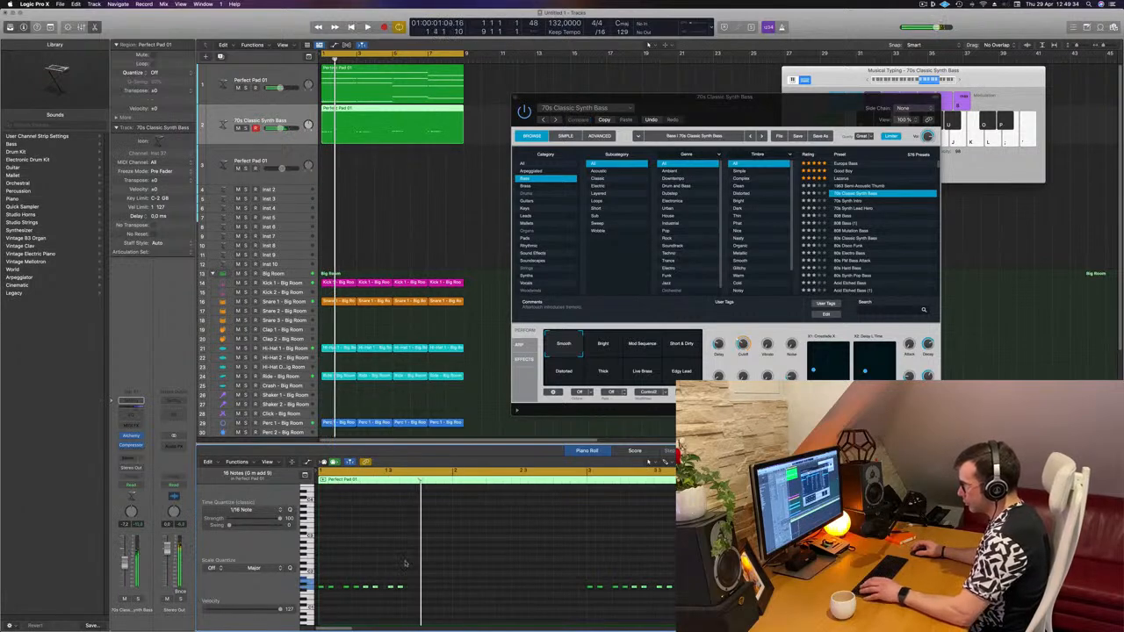
scroll(376, 590, "up", 2)
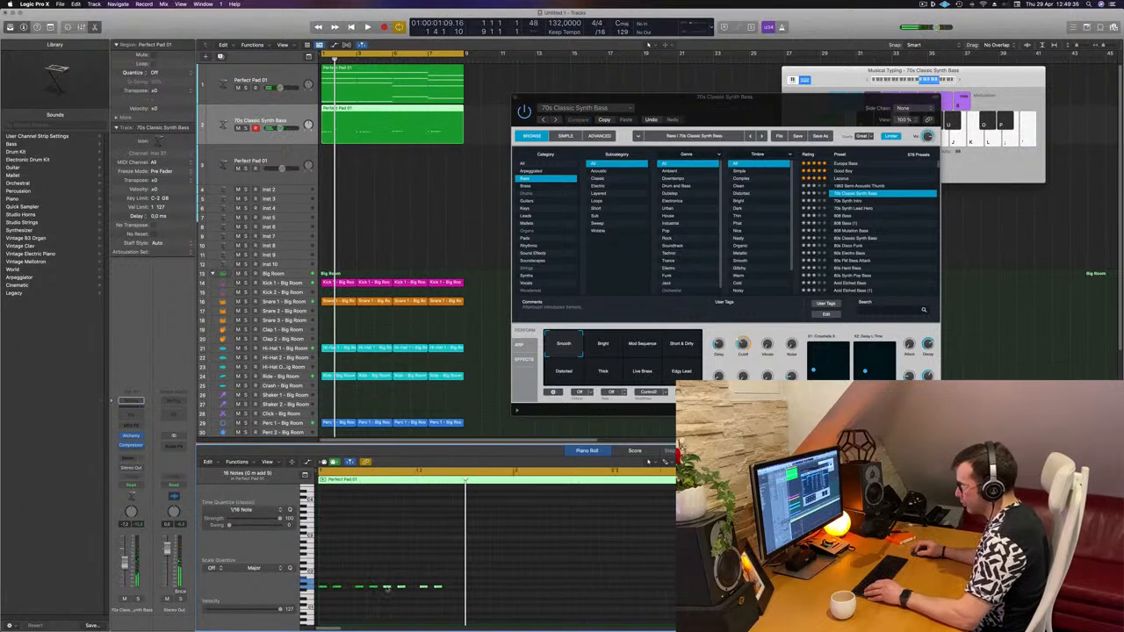
key("space")
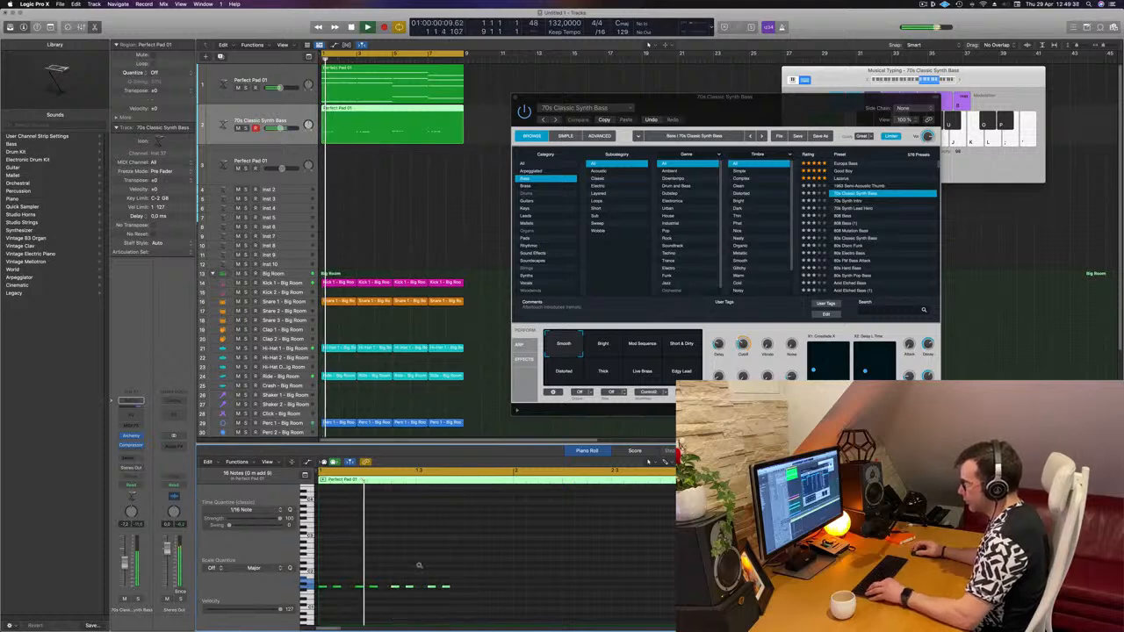
key("space")
scroll(419, 567, "down", 2)
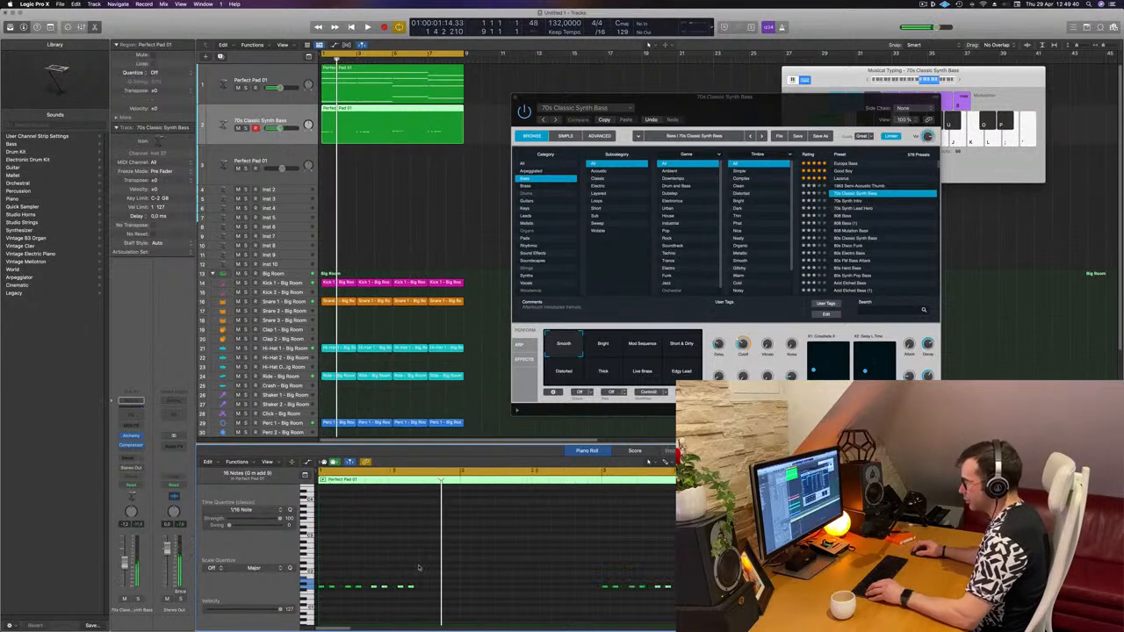
- Add more short bass notes along the same pitch and play the pattern back
left_click(426, 587)
left_click(437, 587)
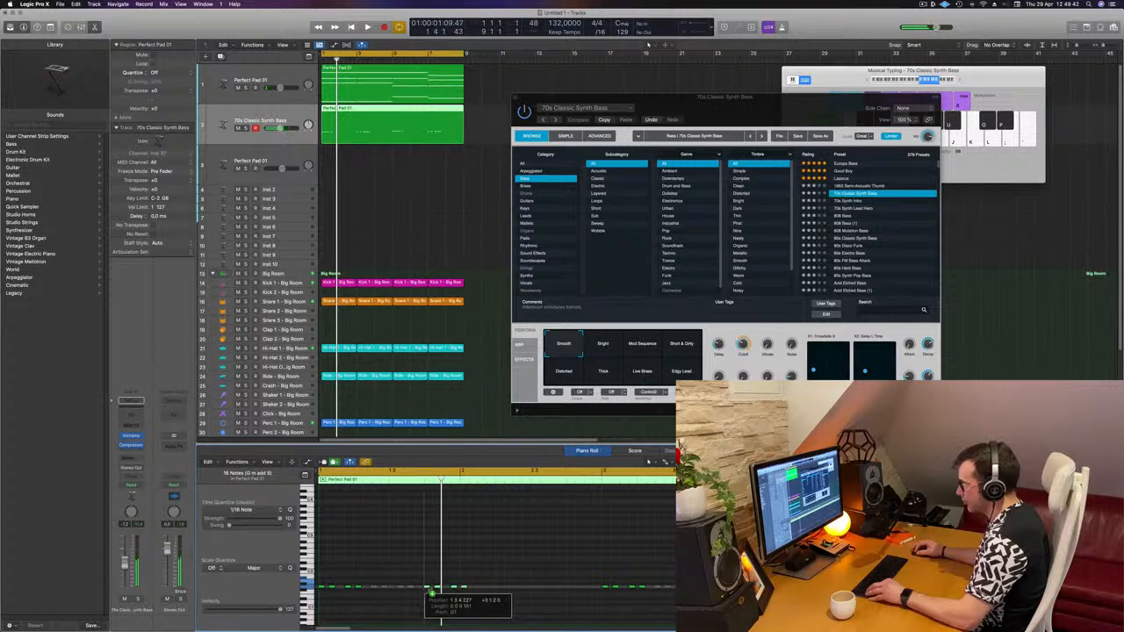
left_click(453, 586)
key("space")
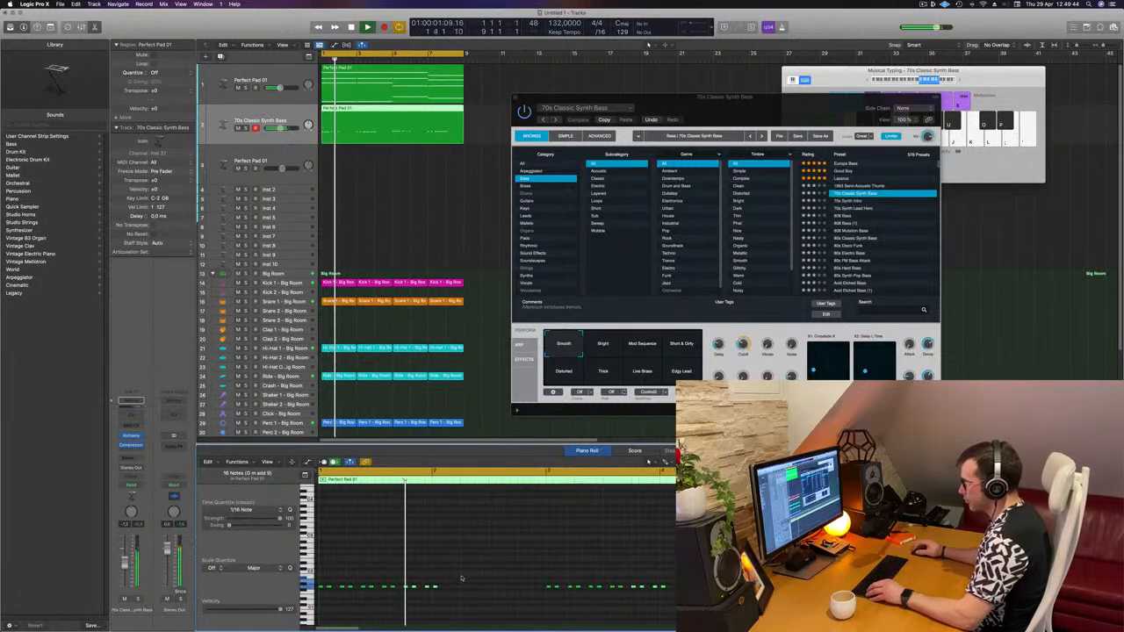
key("space")
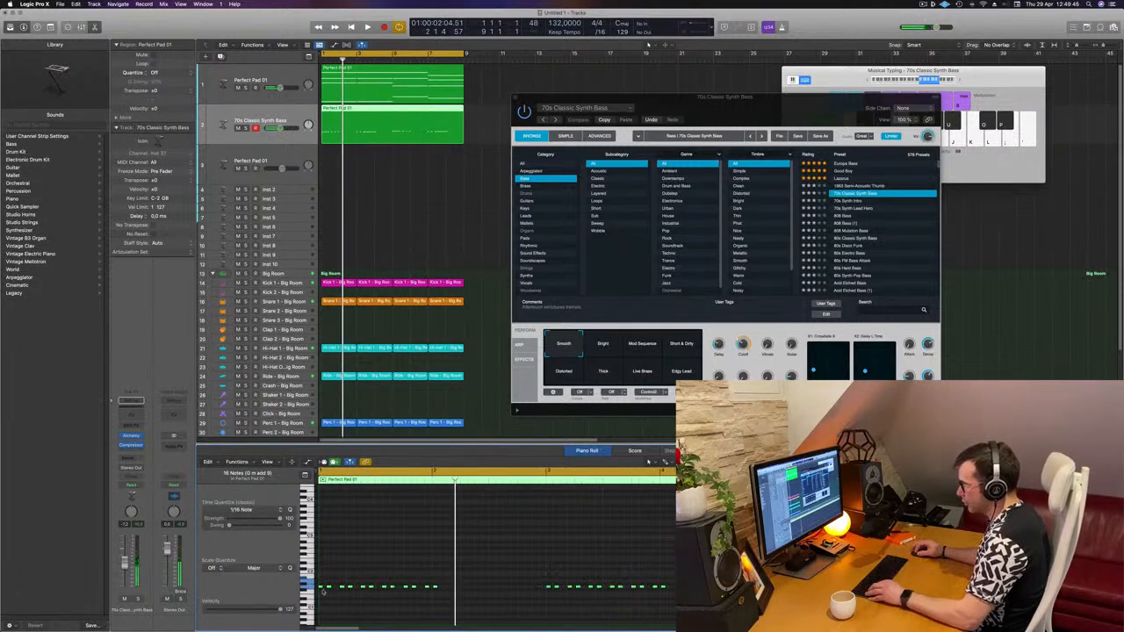
- Try to repeat the selected bass notes further along the region, then undo it
left_click_drag(323, 587, 449, 596)
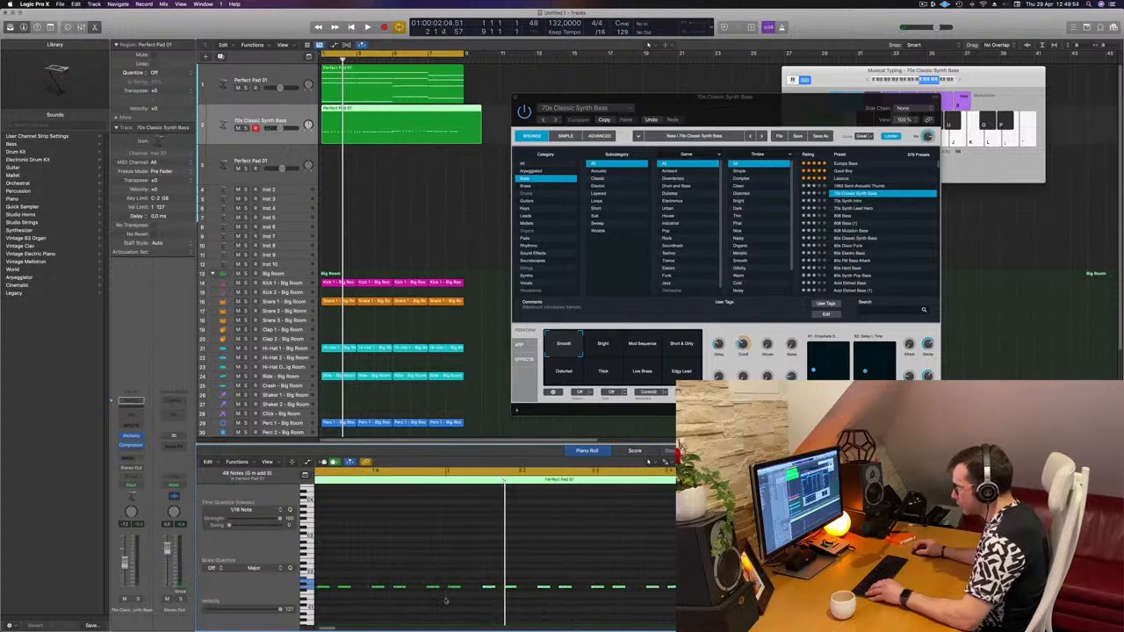
key("space")
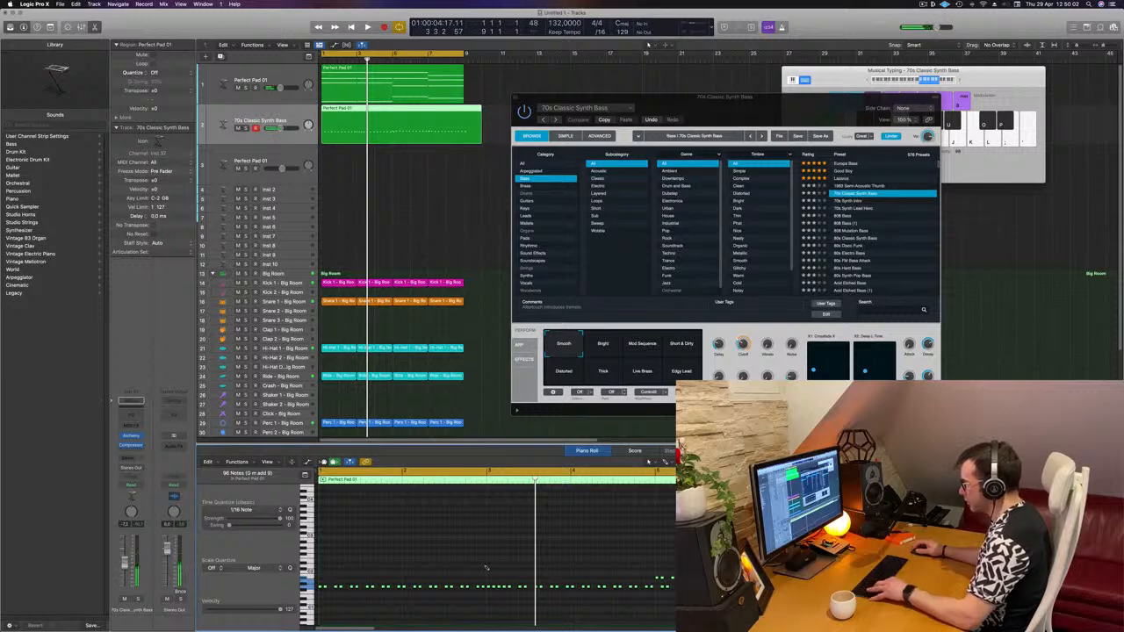
key("super+z")
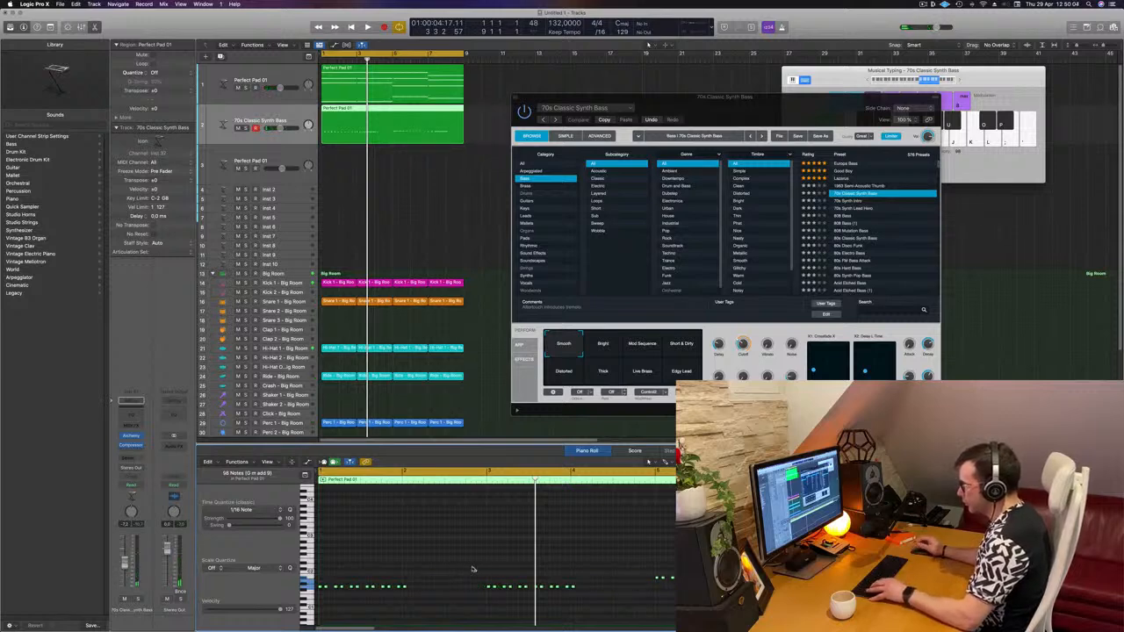
- Select a group of bass notes and copy them further along the region
left_click_drag(431, 578, 307, 595)
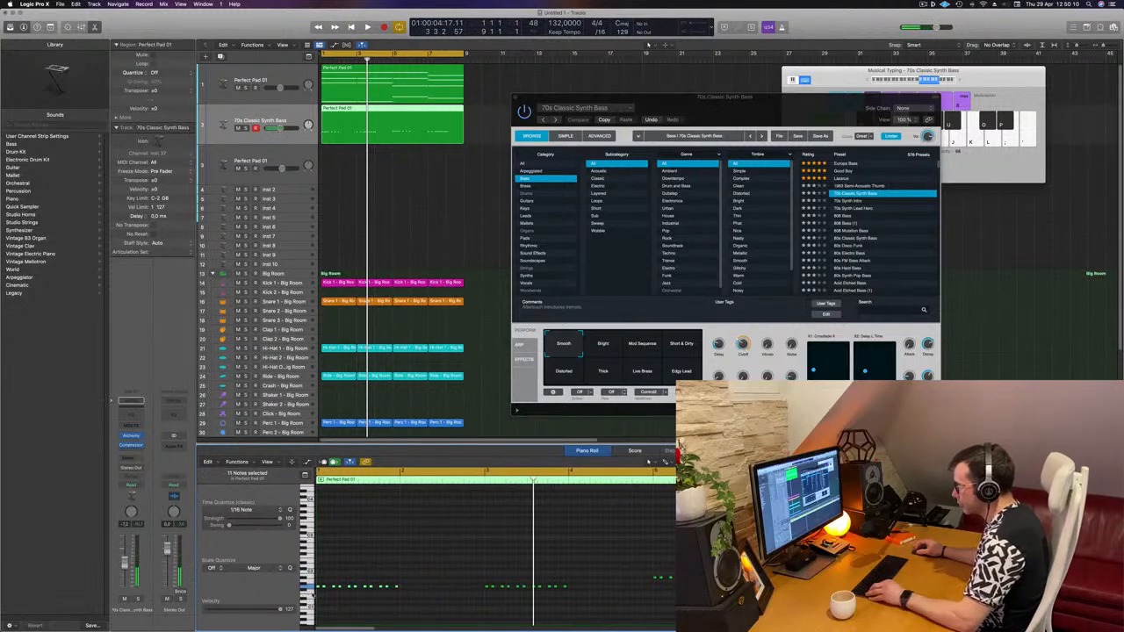
scroll(319, 588, "up", 5)
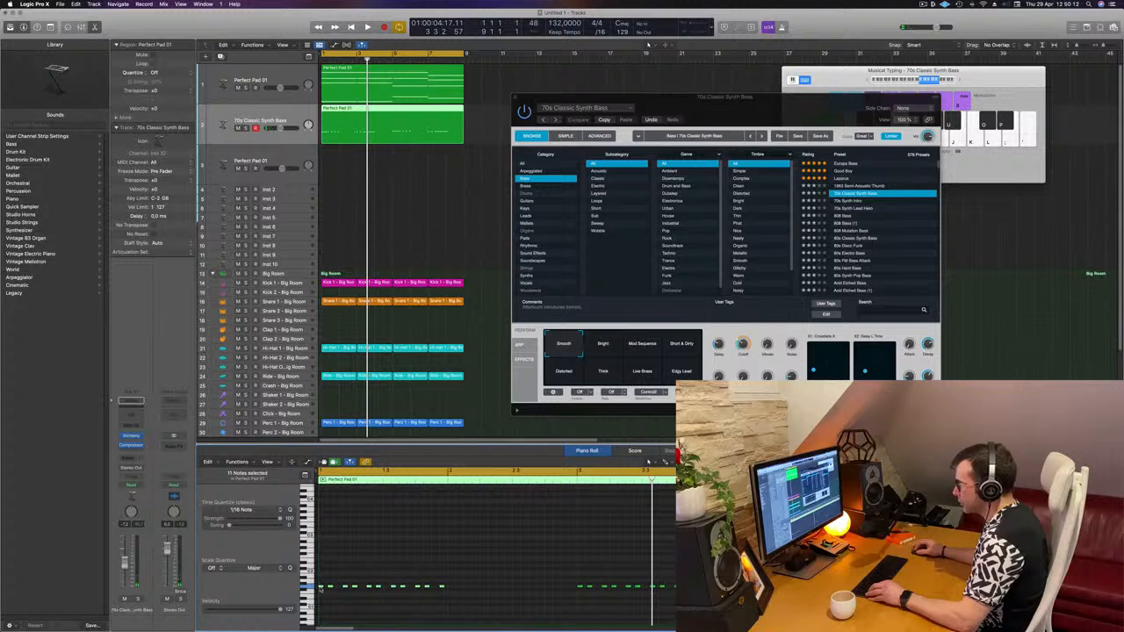
left_click_drag(319, 588, 449, 597)
key("space")
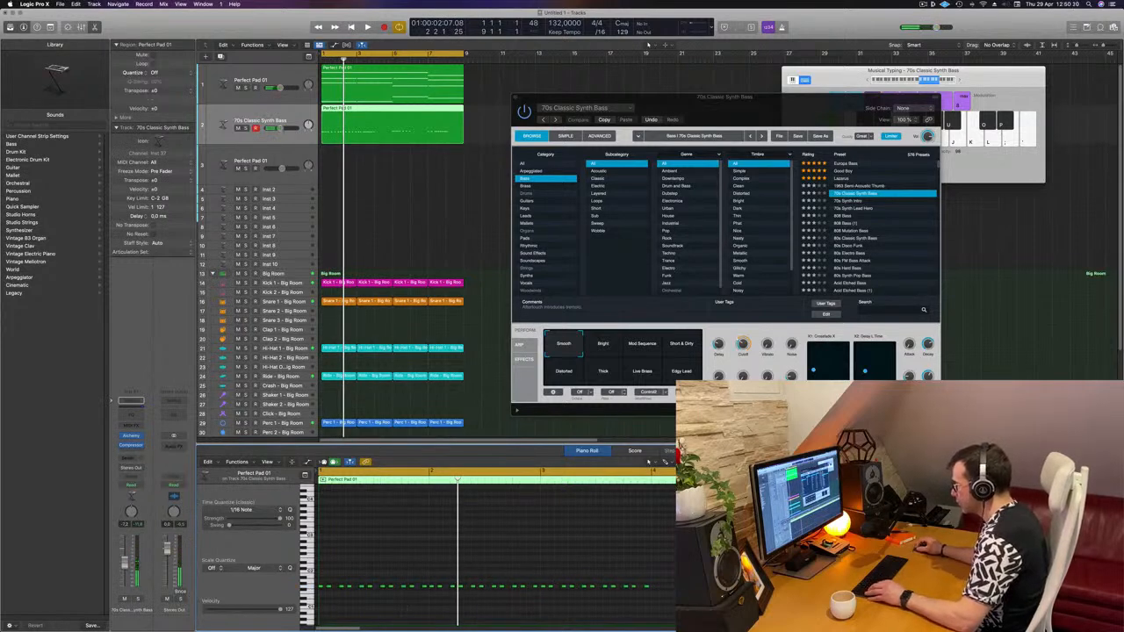
- Select the last bass note near the region's end, nudge it, and play the pattern
mouse_move(680, 595)
left_mouse_down()
mouse_move(542, 579)
mouse_move(667, 590)
left_mouse_up()
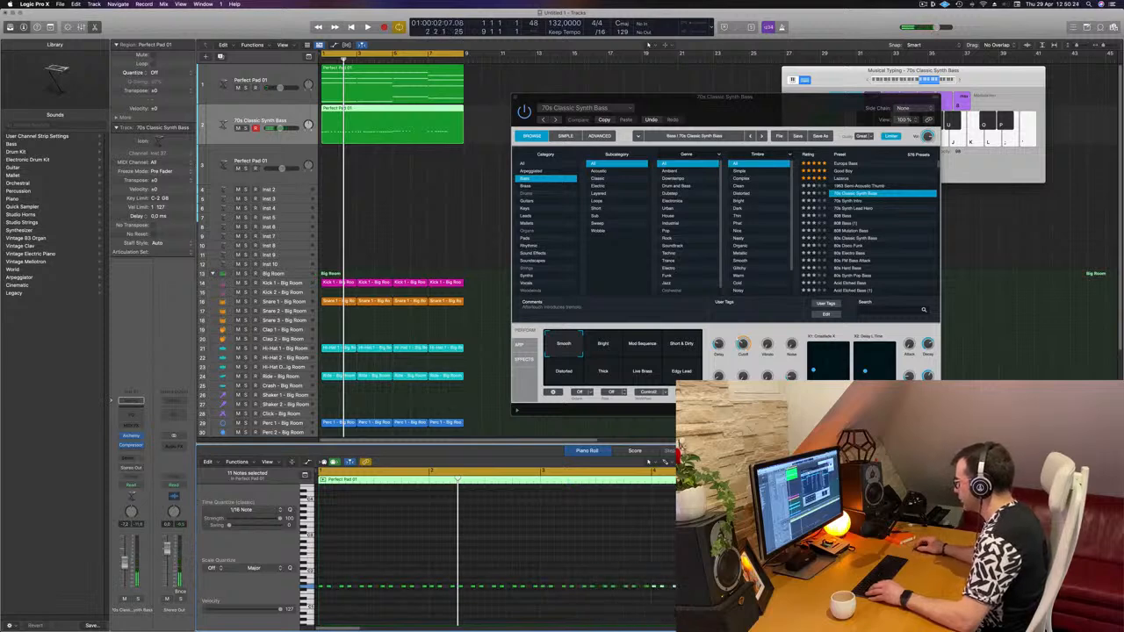
left_click(655, 586)
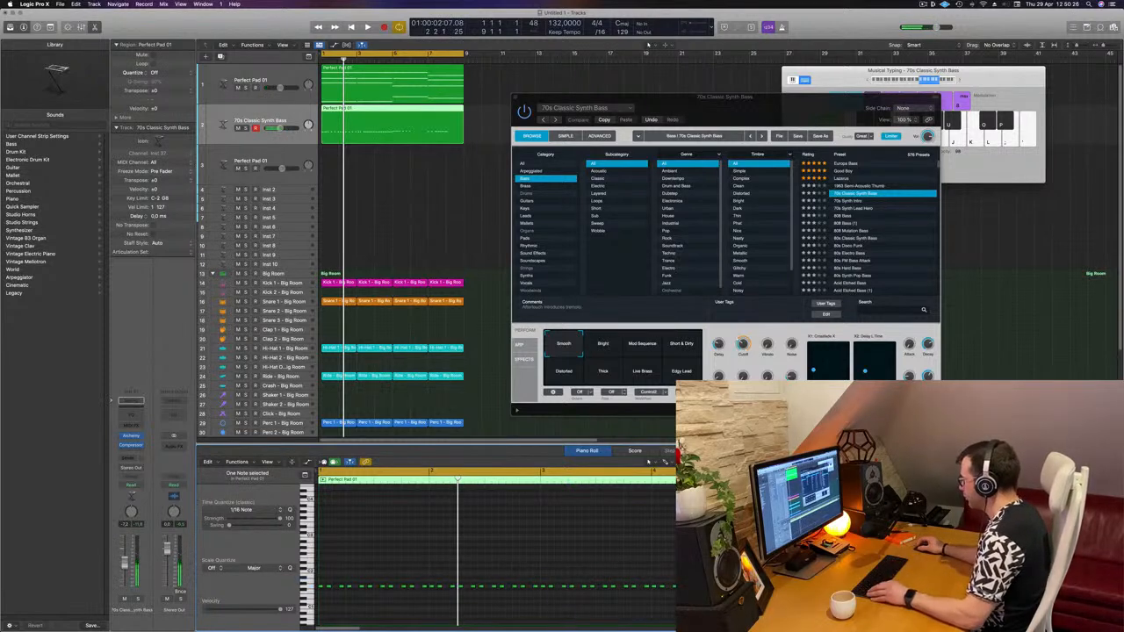
key("super+Left")
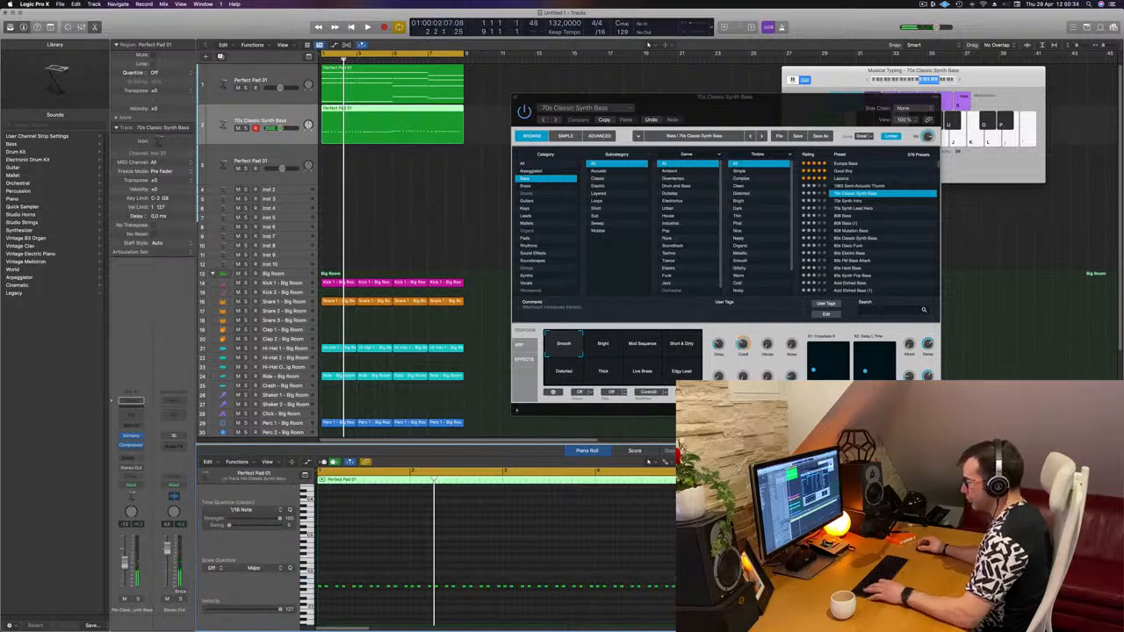
left_click(554, 515)
key("space")
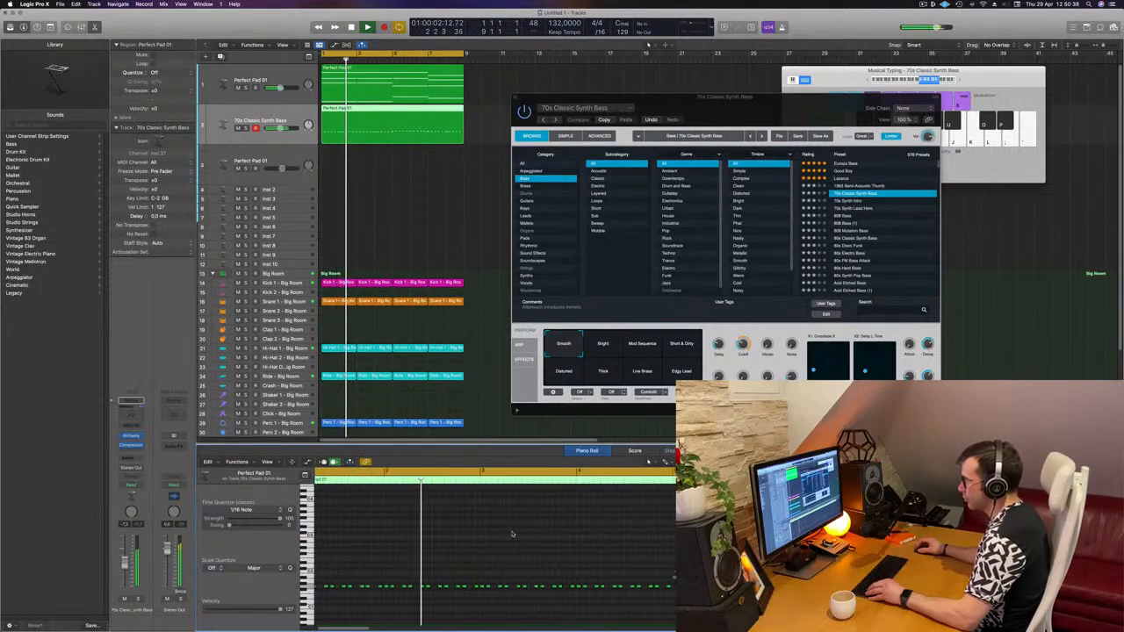
- Play the bass pattern back from the start of the project with all notes selected
scroll(519, 531, "left", 1)
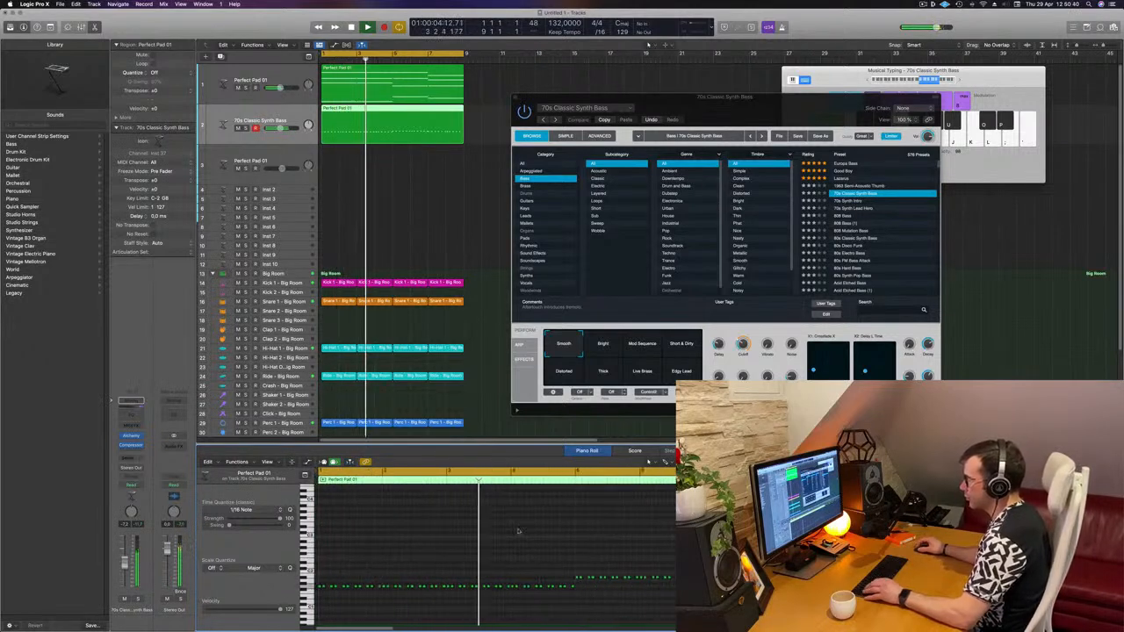
key("Return")
key("Return")
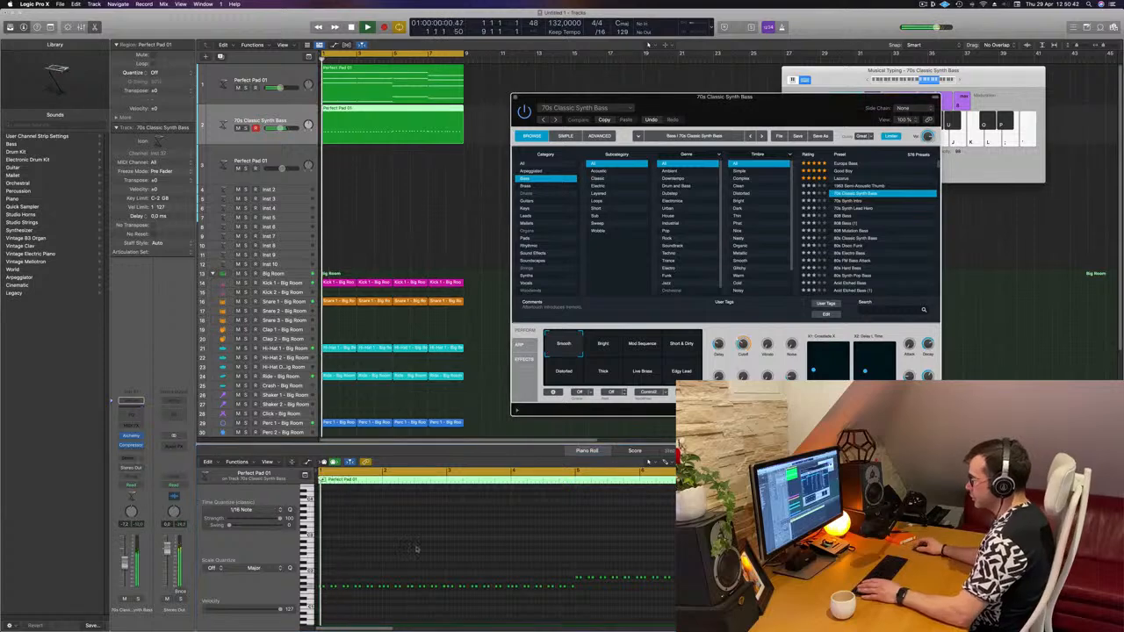
key("space")
key("super+a")
scroll(419, 534, "down", 2)
key("space")
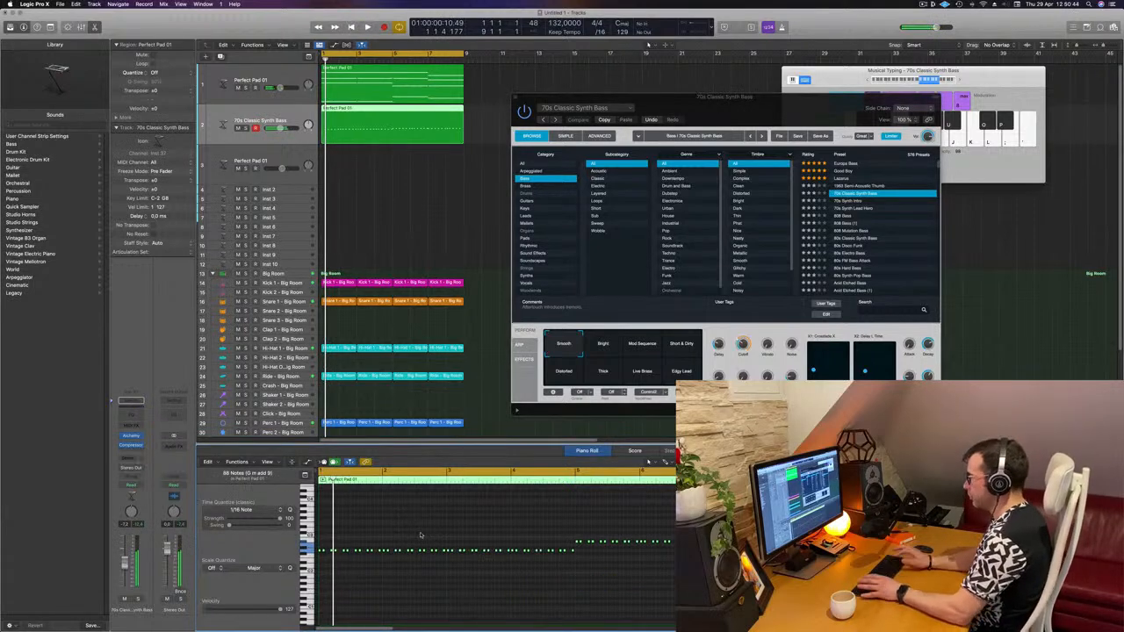
left_click_drag(673, 129, 626, 132)
scroll(454, 530, "up", 2)
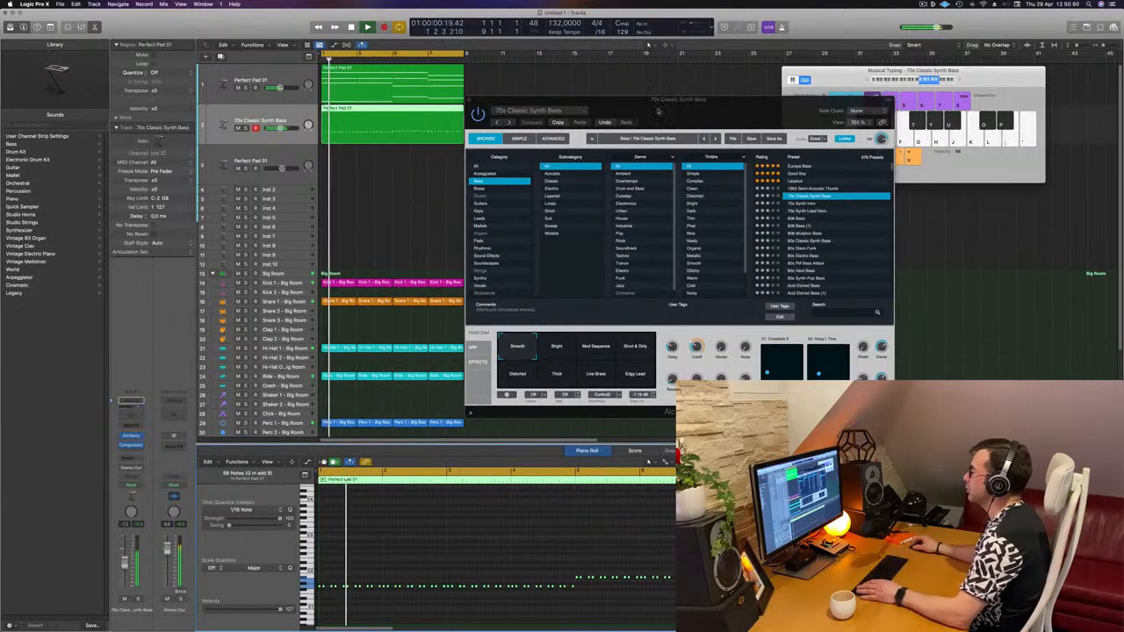
- Audition the Alchemy performance snapshots and settle on Short & Dirty
left_click(131, 436)
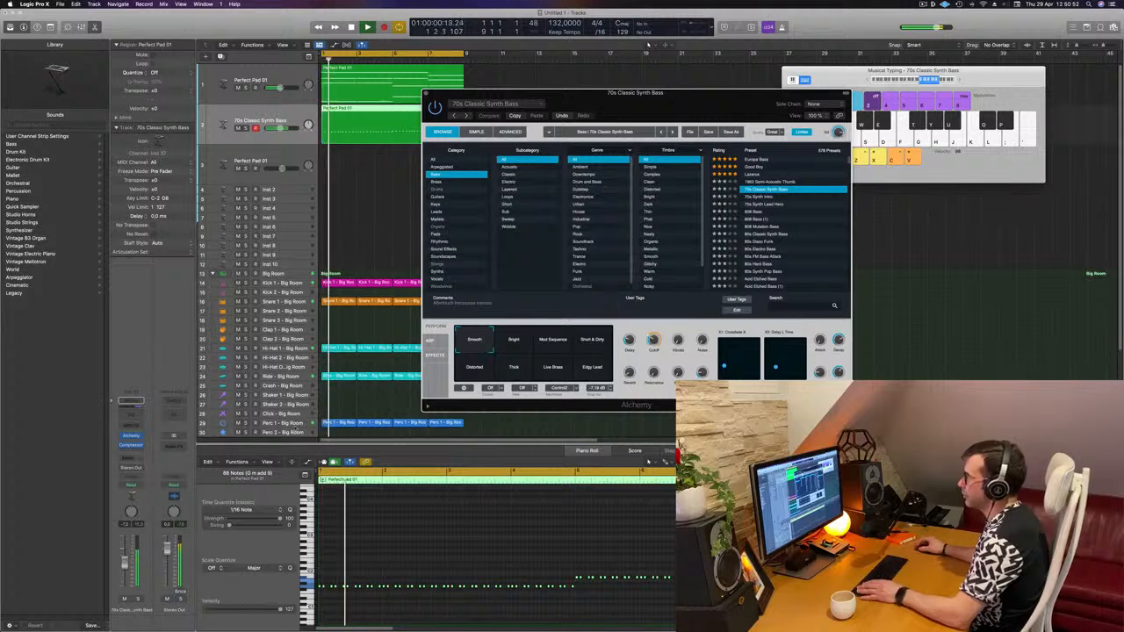
left_click(514, 343)
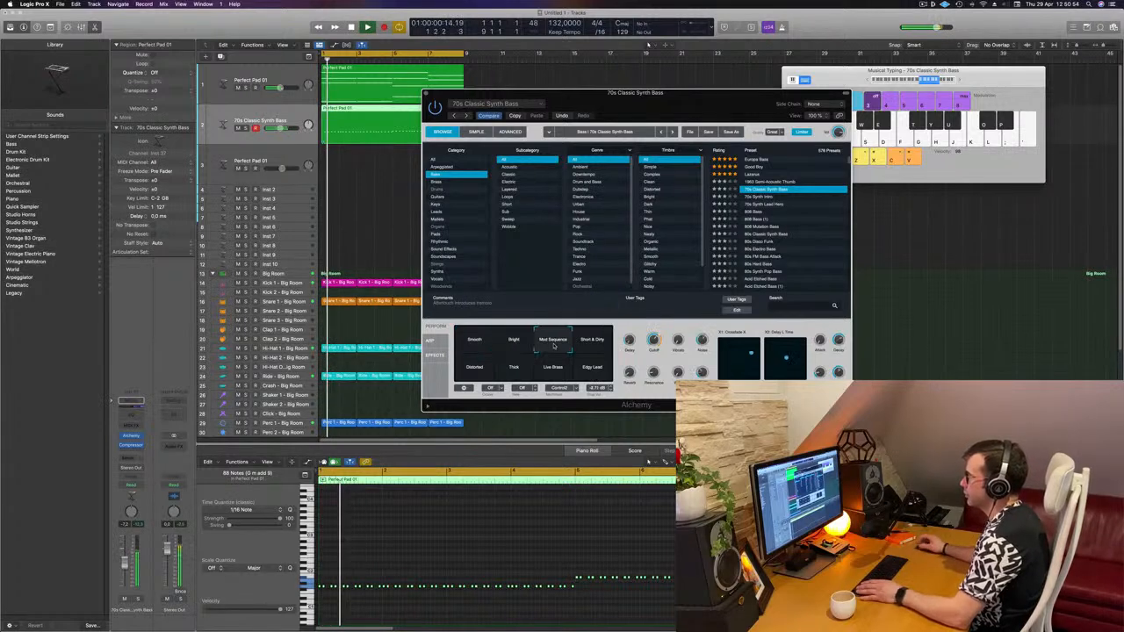
left_click(584, 346)
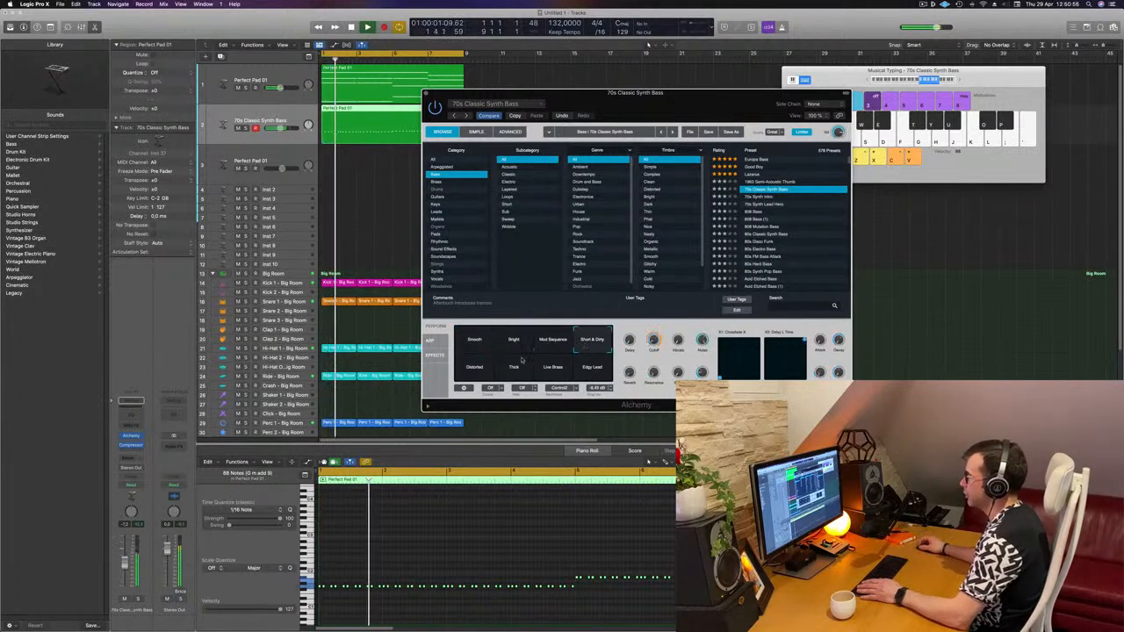
left_click(475, 371)
left_click(593, 341)
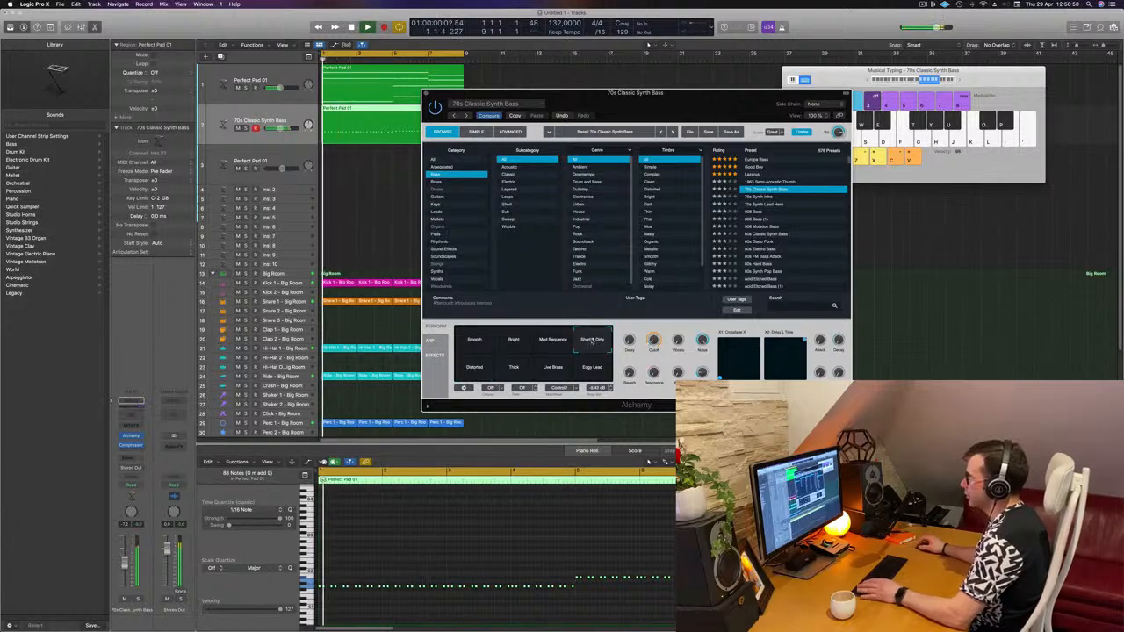
- Open Alchemy's Advanced view and adjust the AHDSR envelope's release slightly
left_click_drag(682, 105, 706, 108)
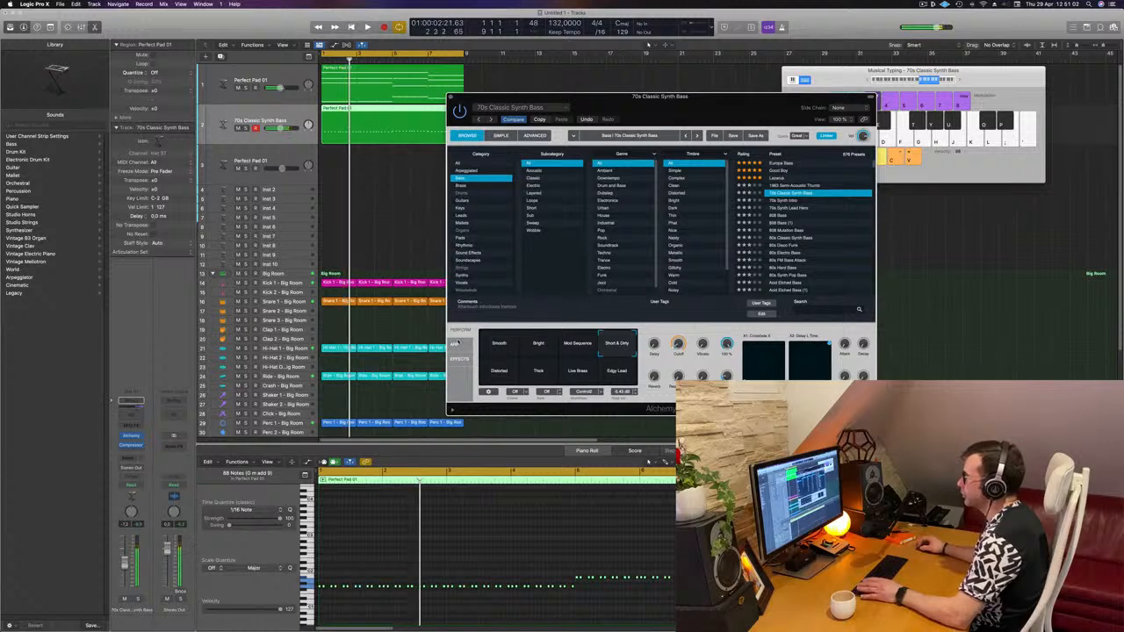
left_click(534, 136)
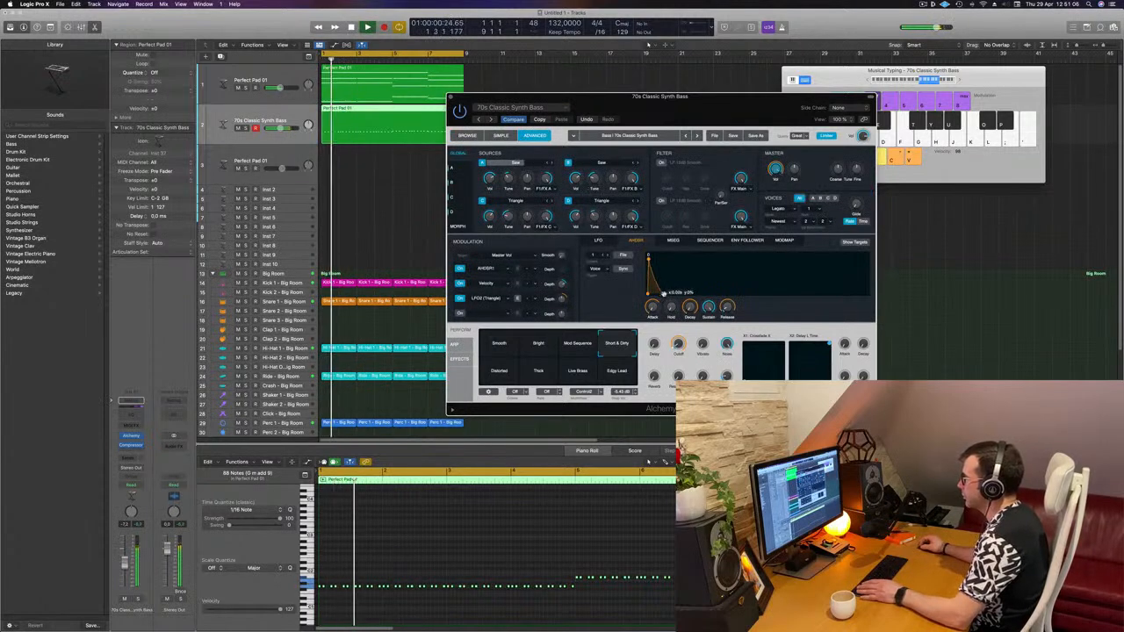
left_click(598, 240)
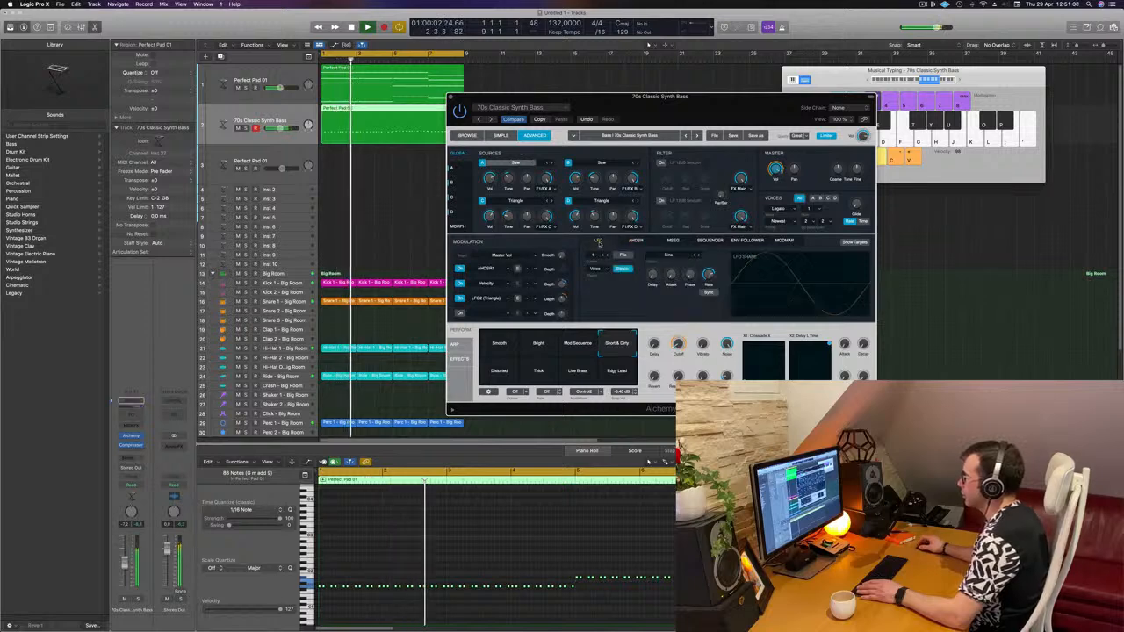
left_click(632, 241)
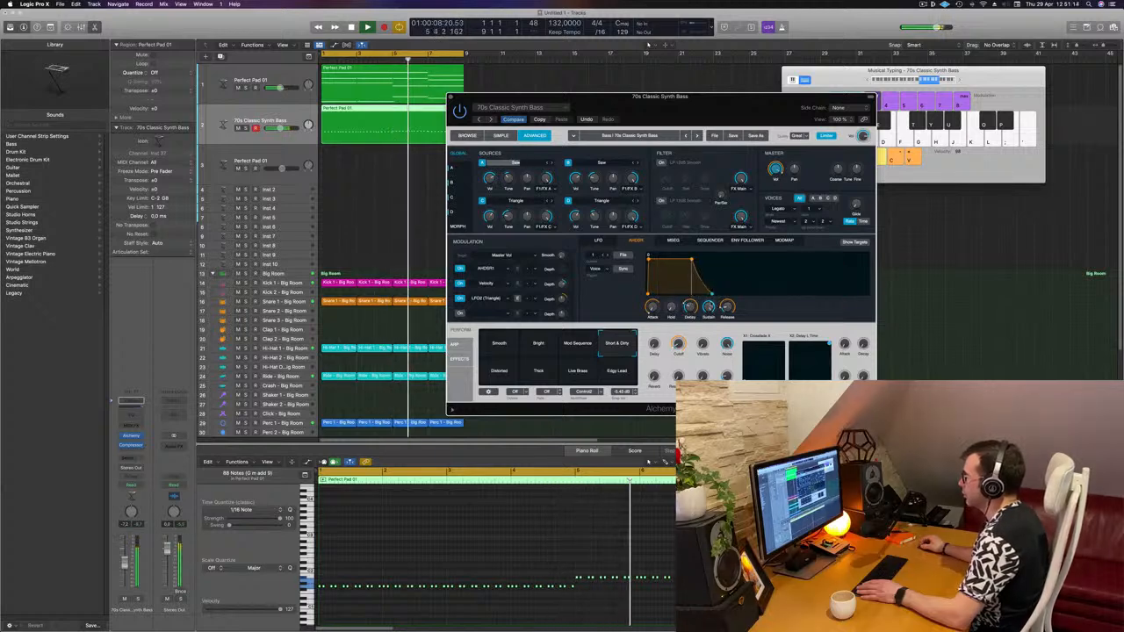
left_click_drag(727, 305, 728, 300)
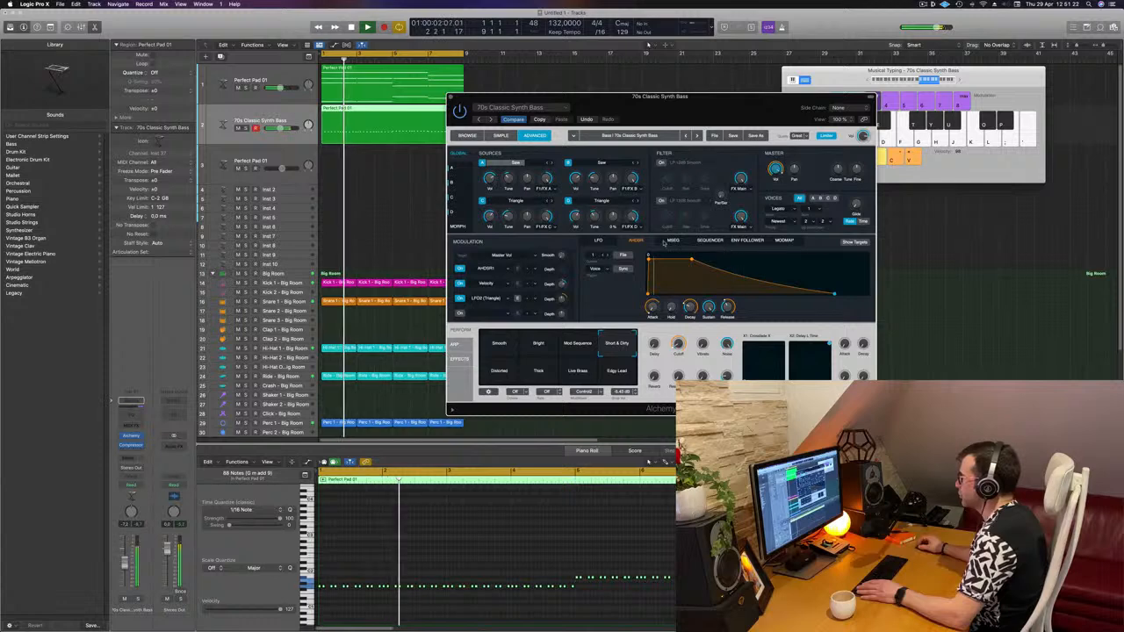
- Browse the Sequencer, Envelope Follower and LFO modulation pages, then return to the Simple view
left_click(711, 241)
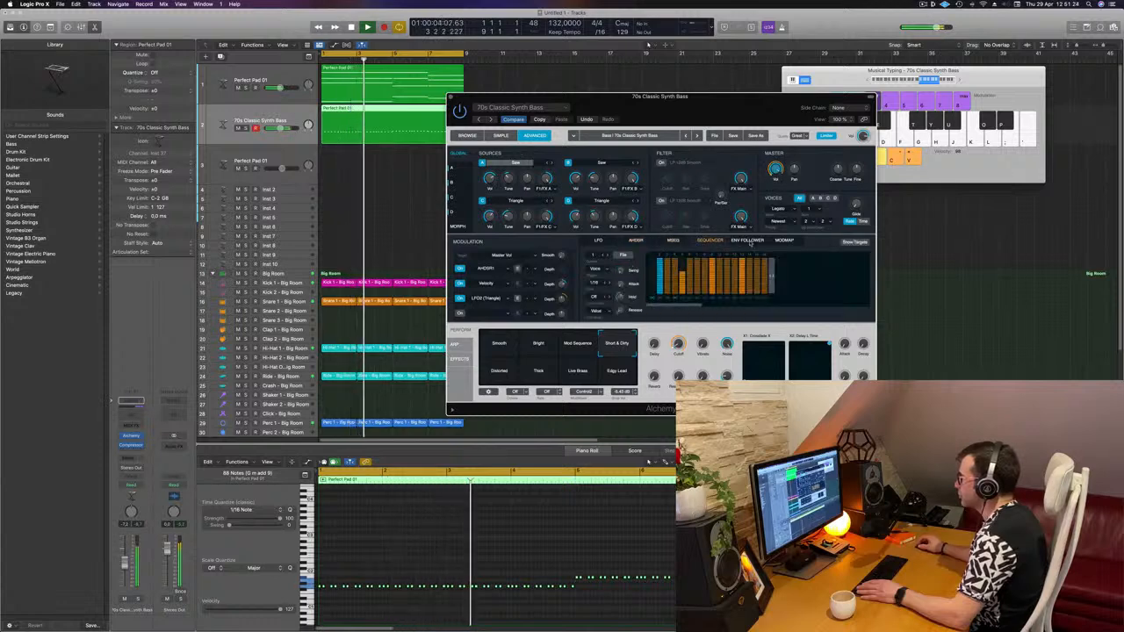
left_click(729, 238)
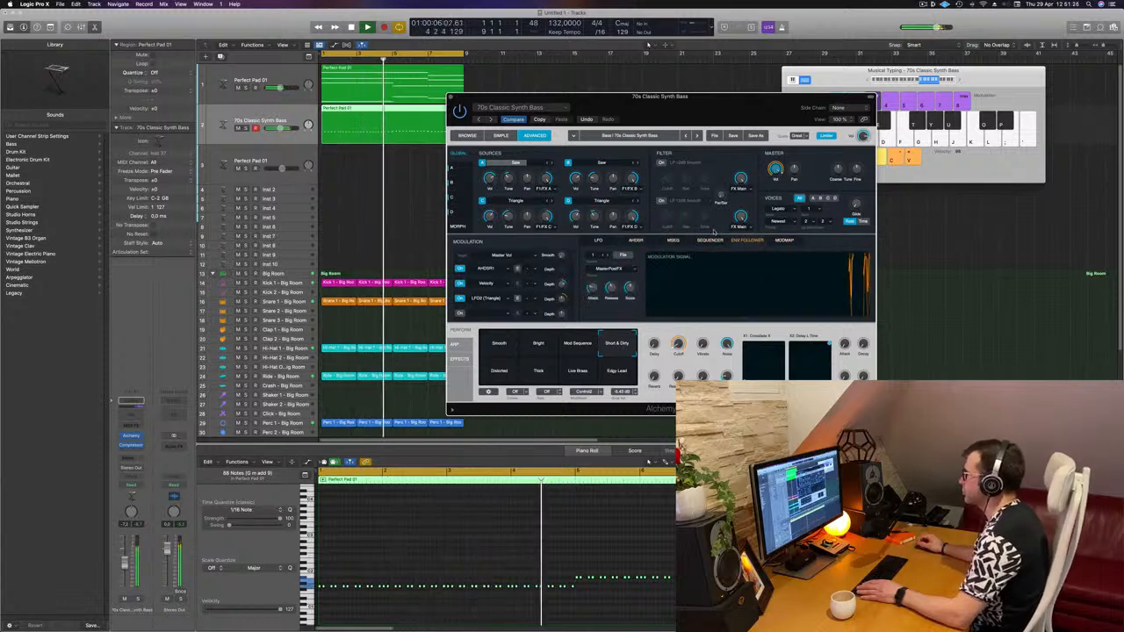
left_click(598, 241)
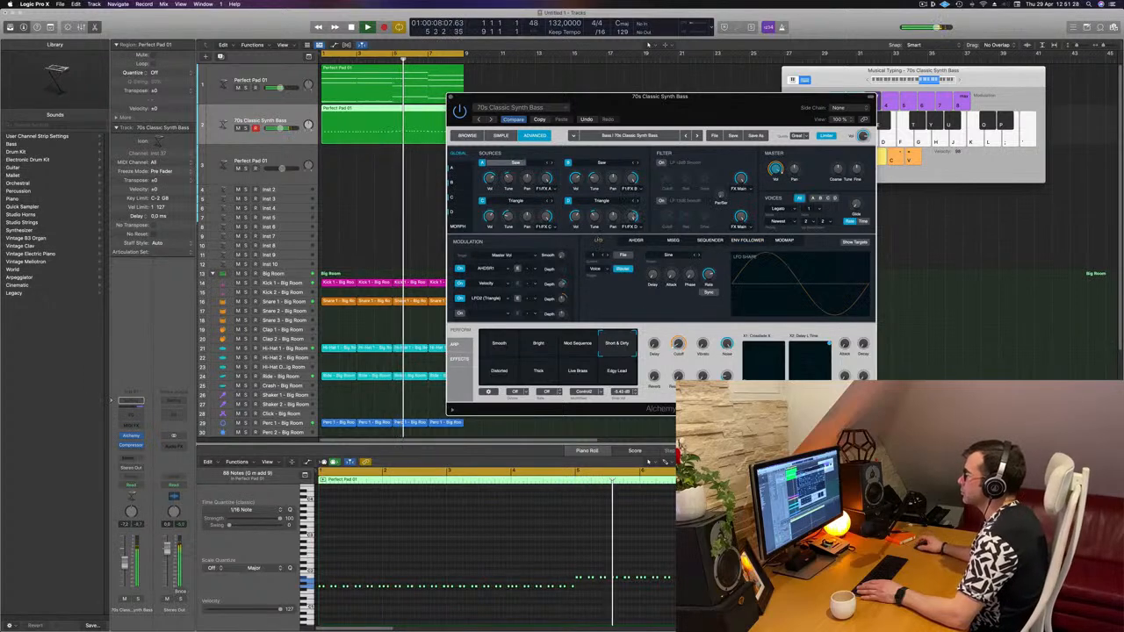
left_click_drag(575, 97, 547, 100)
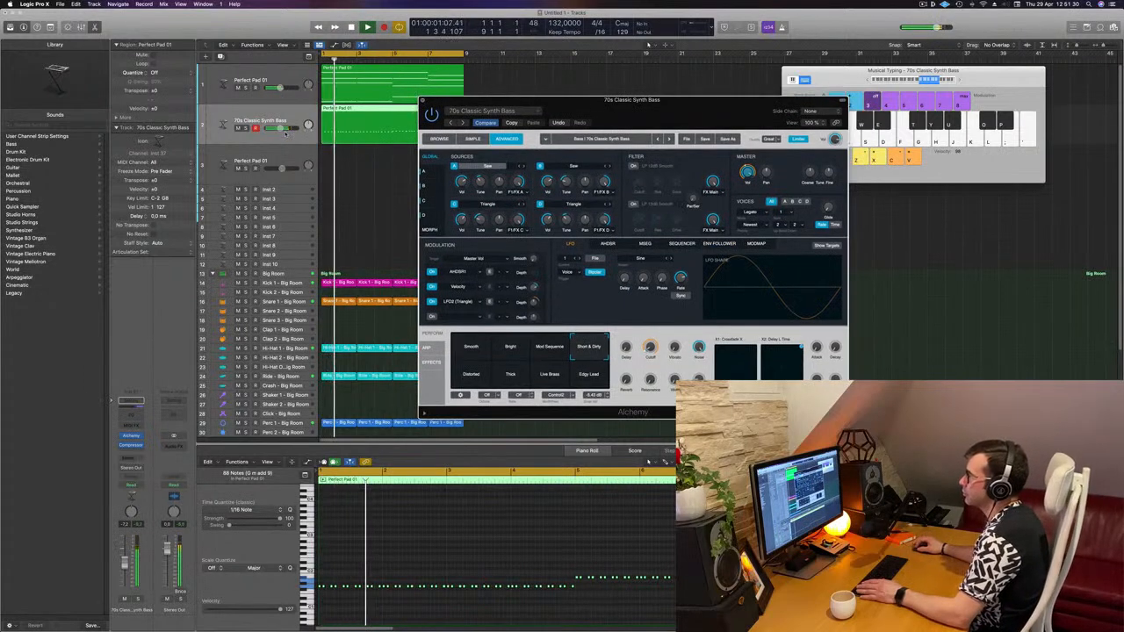
key("space")
key("space")
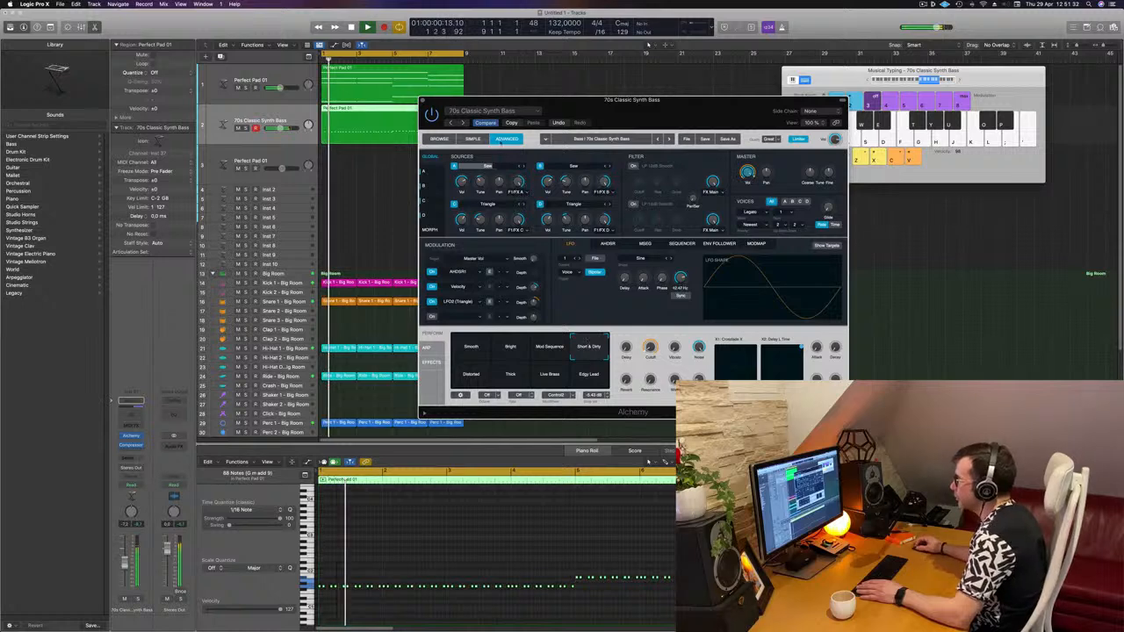
left_click(474, 138)
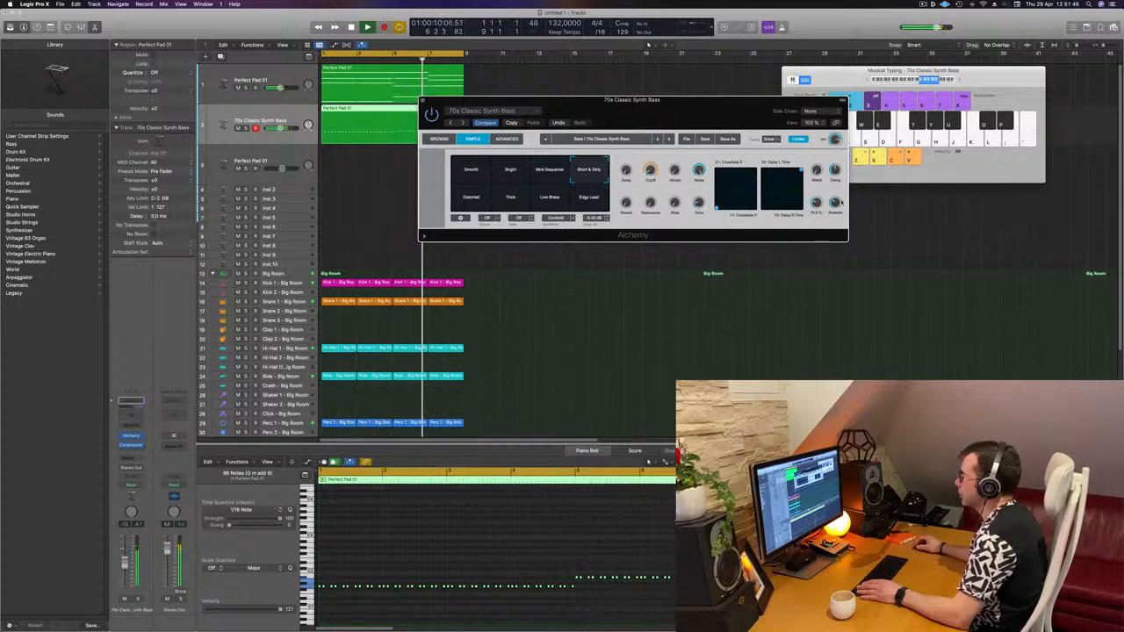
- Move the Alchemy window down and adjust the decay knob slightly while playing
left_click_drag(761, 125, 790, 222)
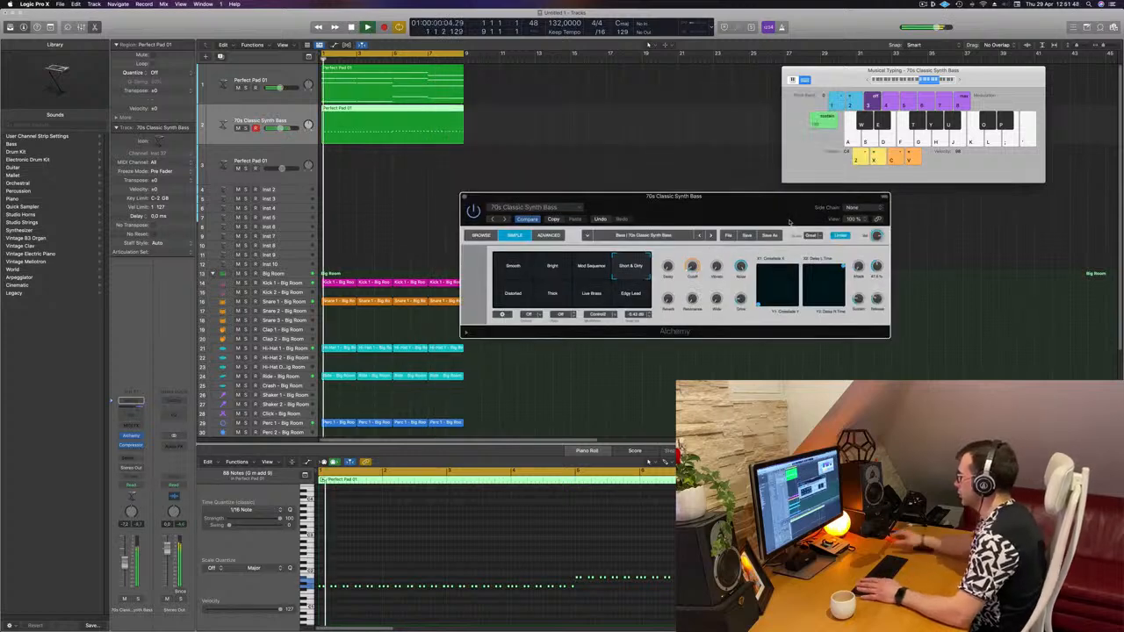
key("space")
key("space")
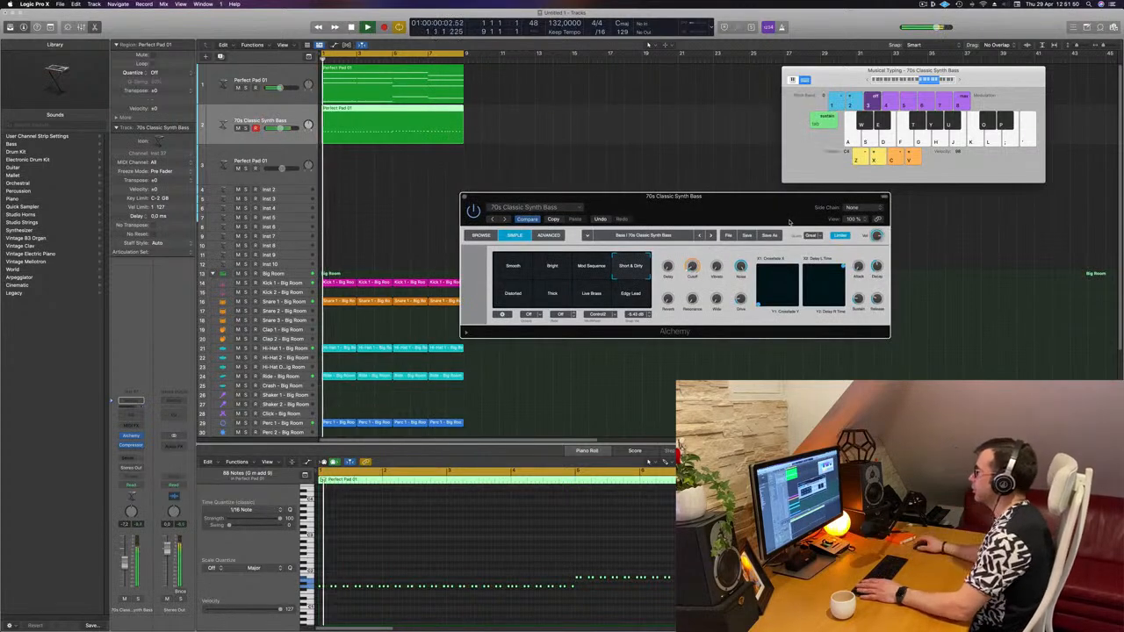
left_click_drag(875, 264, 880, 276)
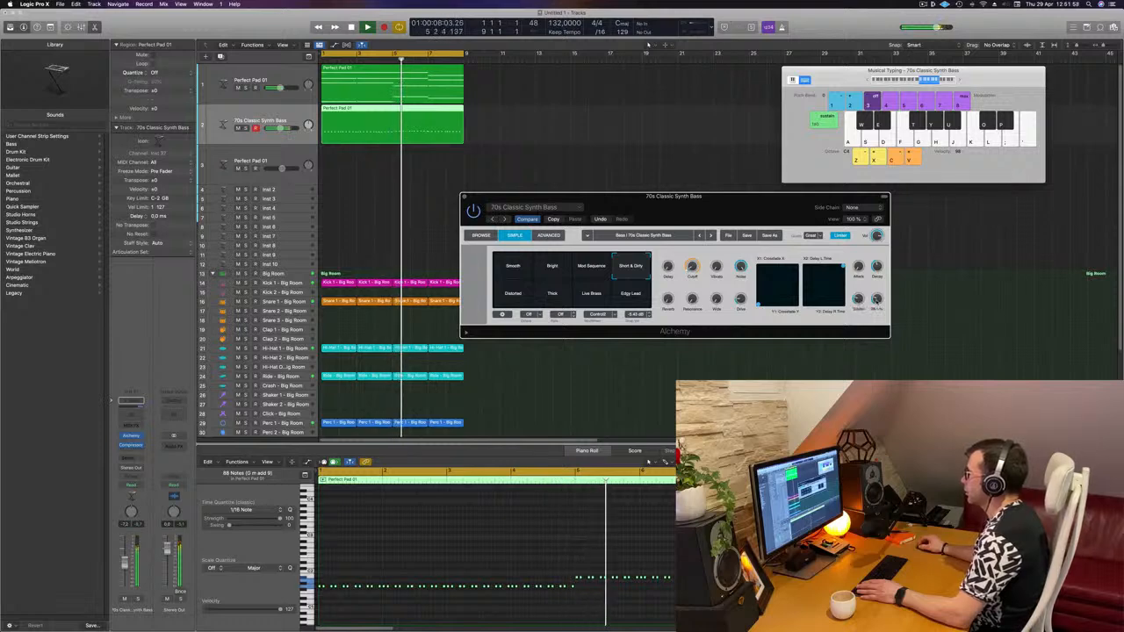
- Play the bass part, move the Alchemy window down, and close it
key("space")
key("space")
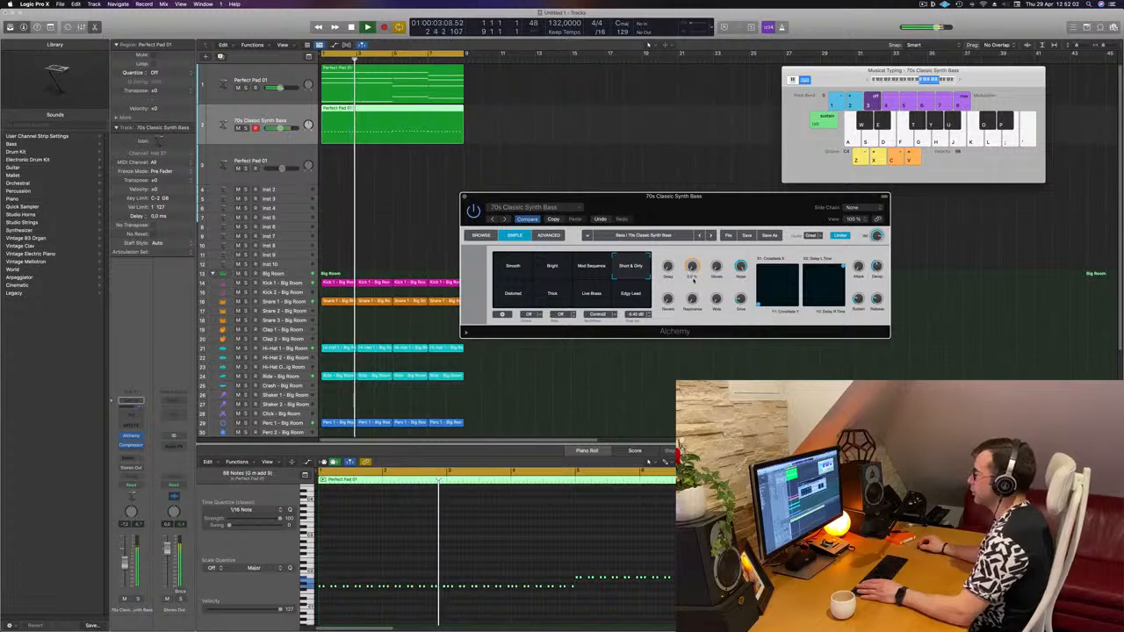
left_click_drag(699, 204, 678, 247)
key("space")
key("space")
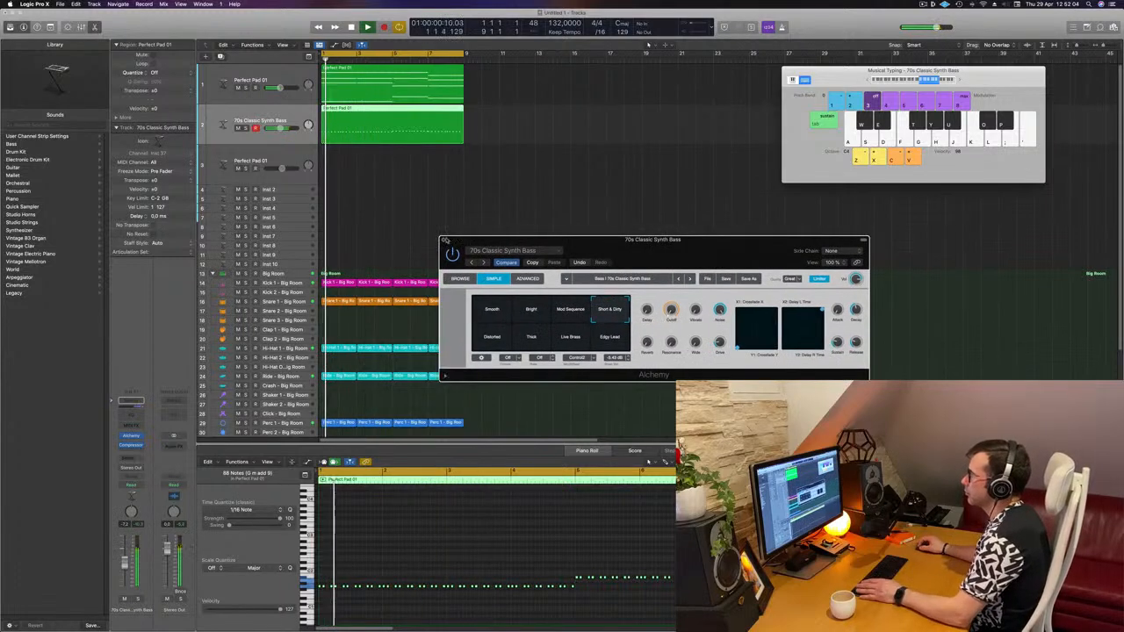
left_click(444, 239)
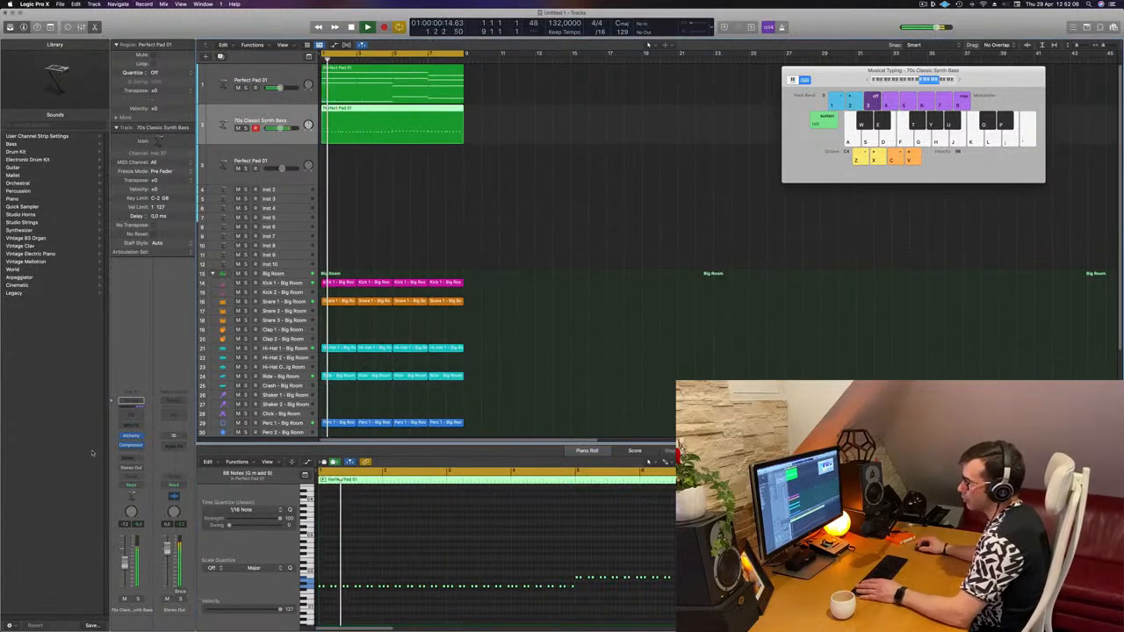
- Select all regions in the arrangement and repeat them once
key("space")
left_click(479, 197)
scroll(488, 204, "down", 5)
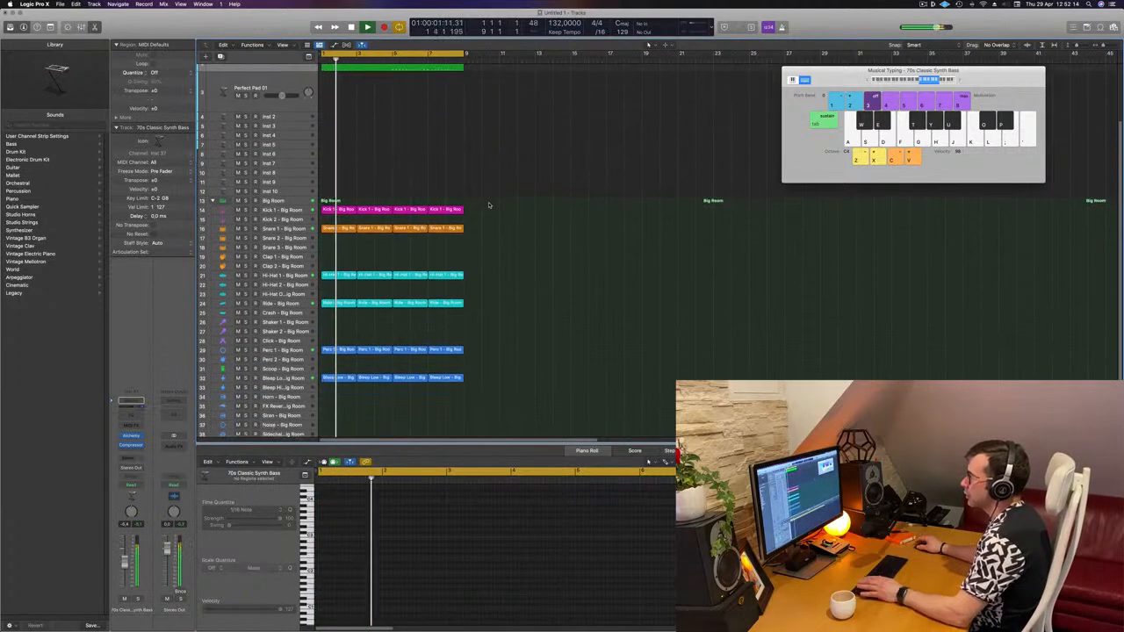
scroll(493, 205, "up", 1)
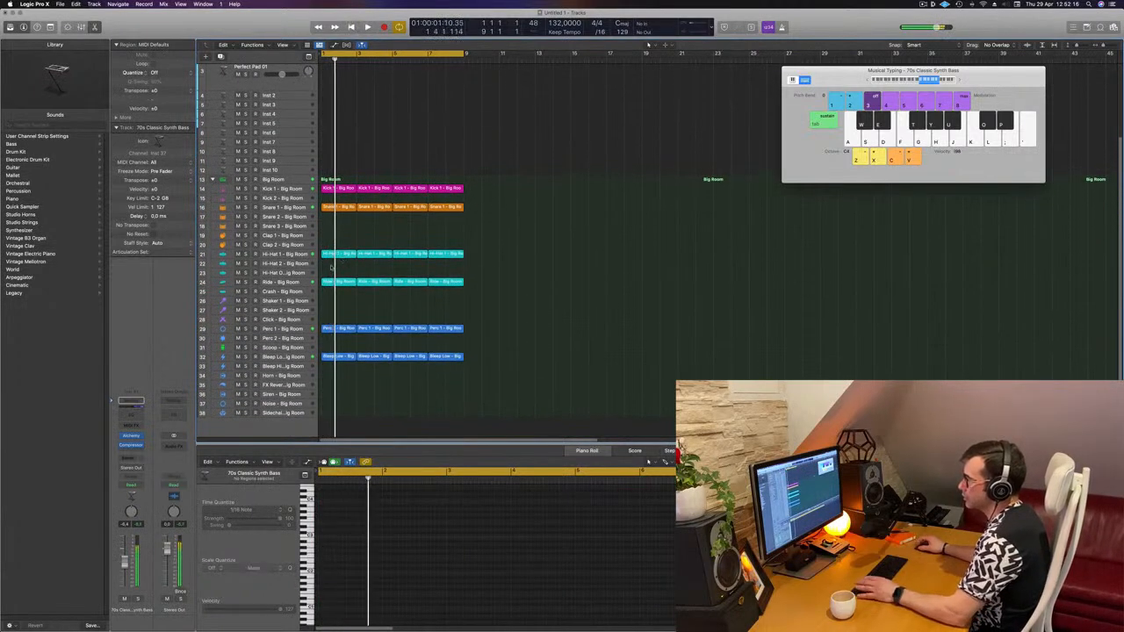
left_click(292, 283)
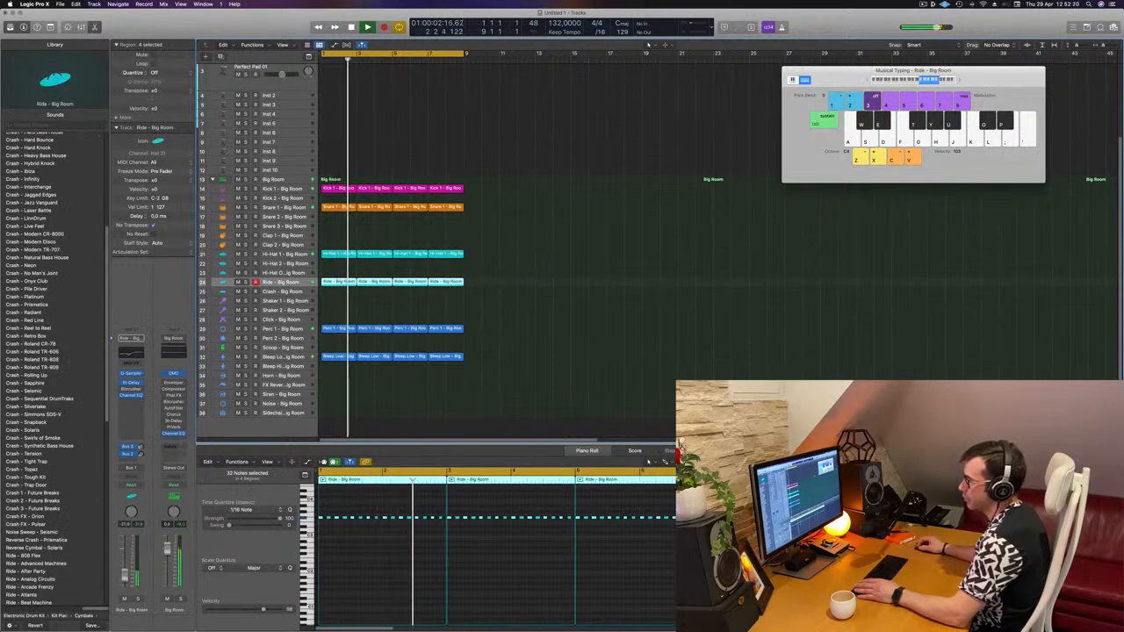
scroll(456, 264, "up", 5)
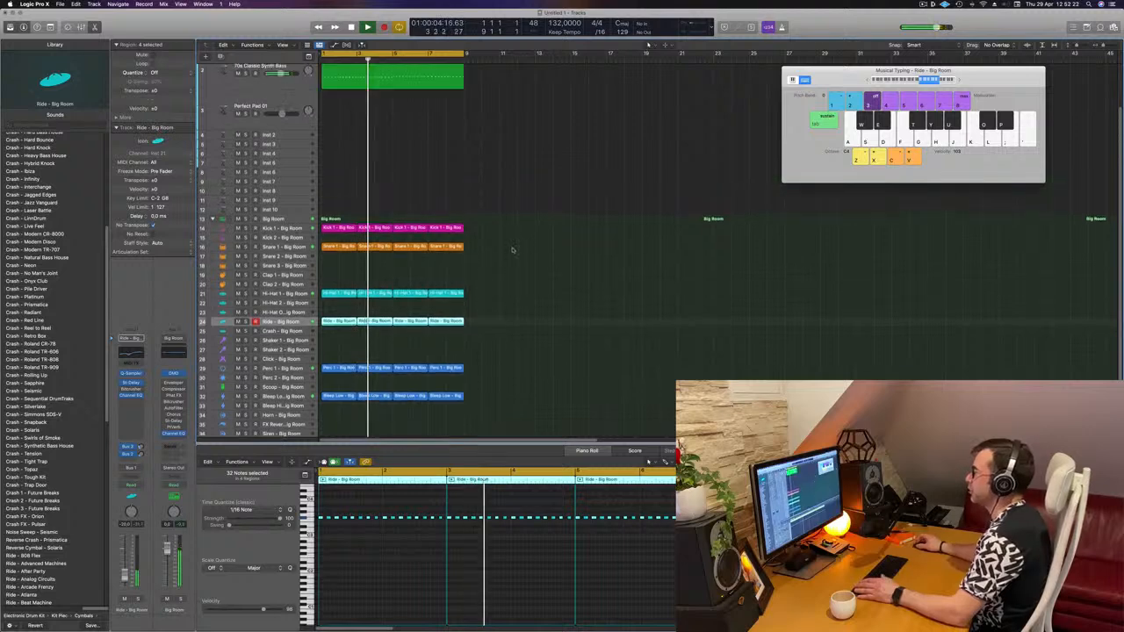
key("Return")
left_click(417, 189)
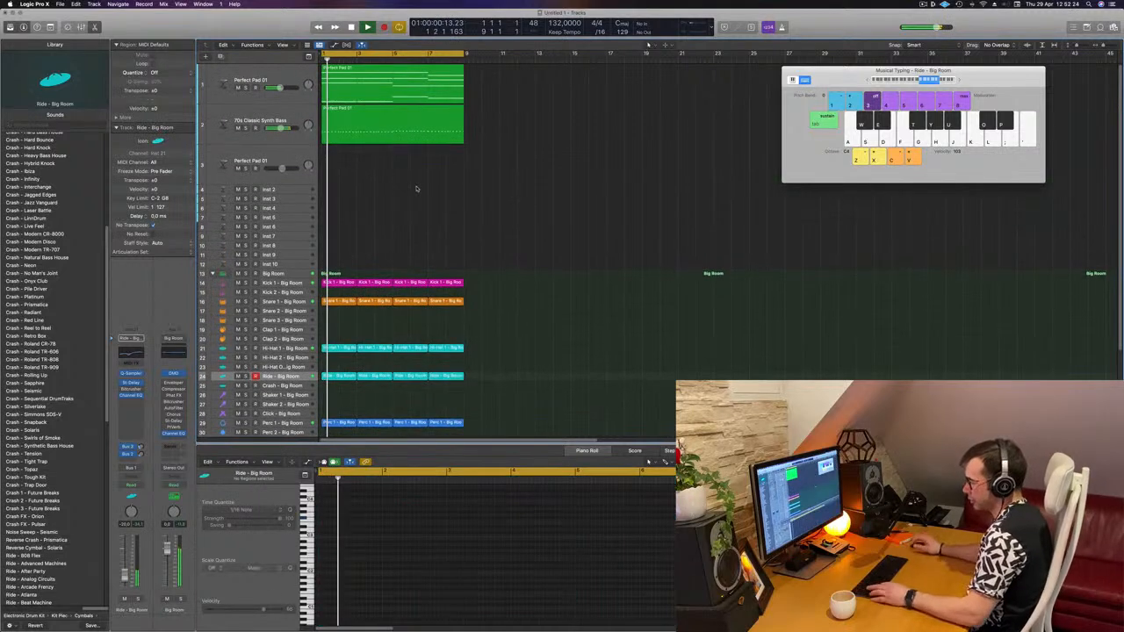
key("super+a")
key("super+r")
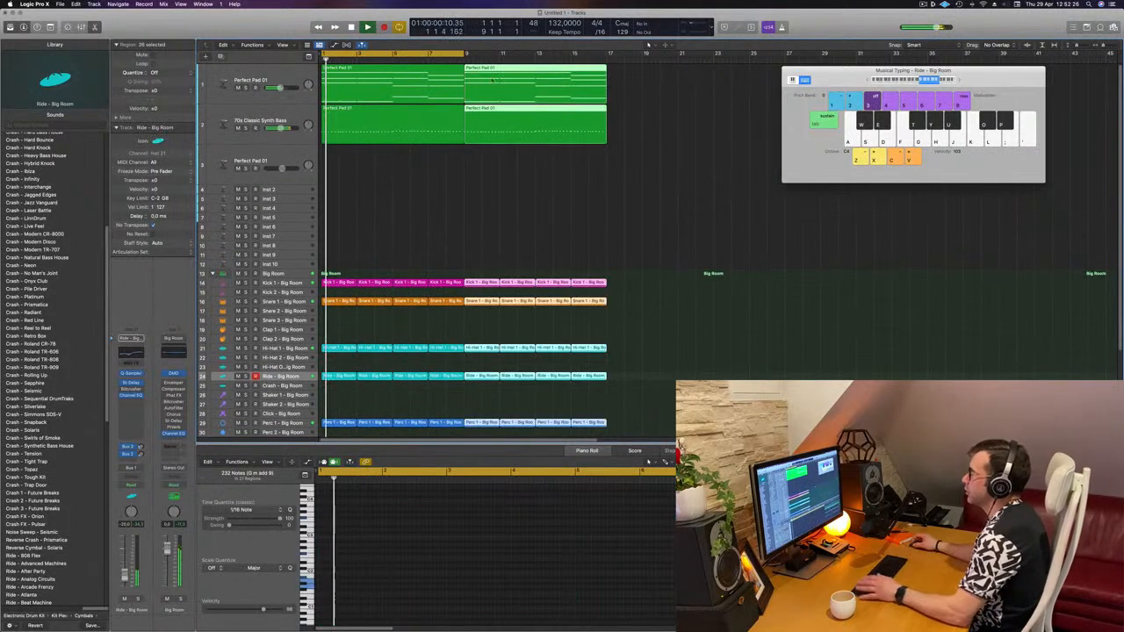
- Extend the cycle range to end at bar 17 and play back the arrangement
left_click_drag(466, 52, 606, 53)
left_click(439, 180)
key("super+Left")
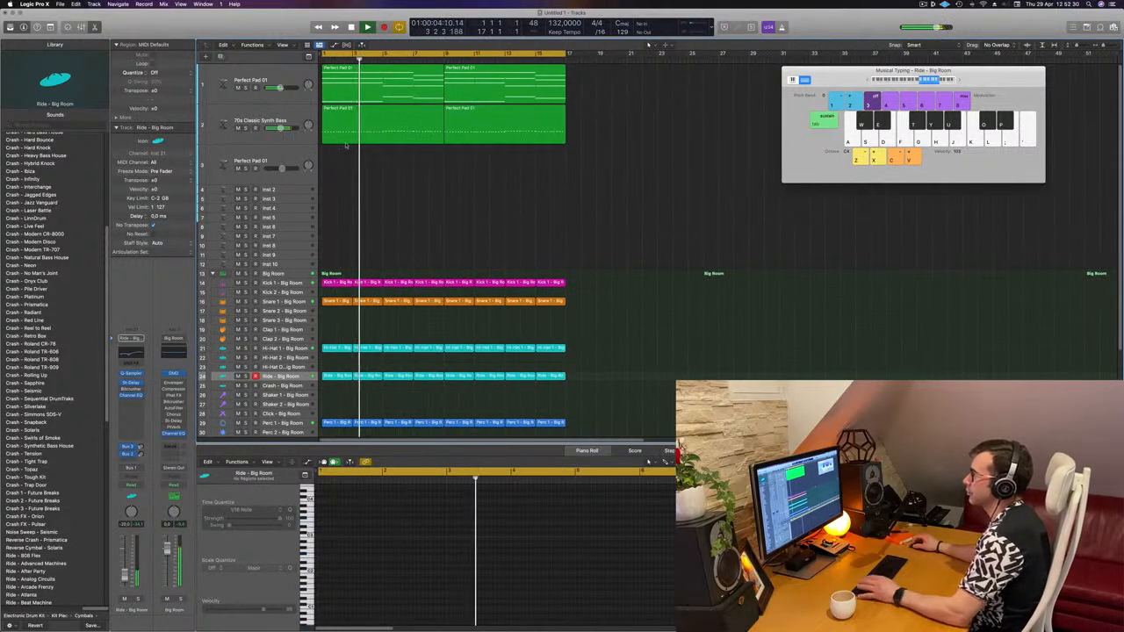
left_click(295, 113)
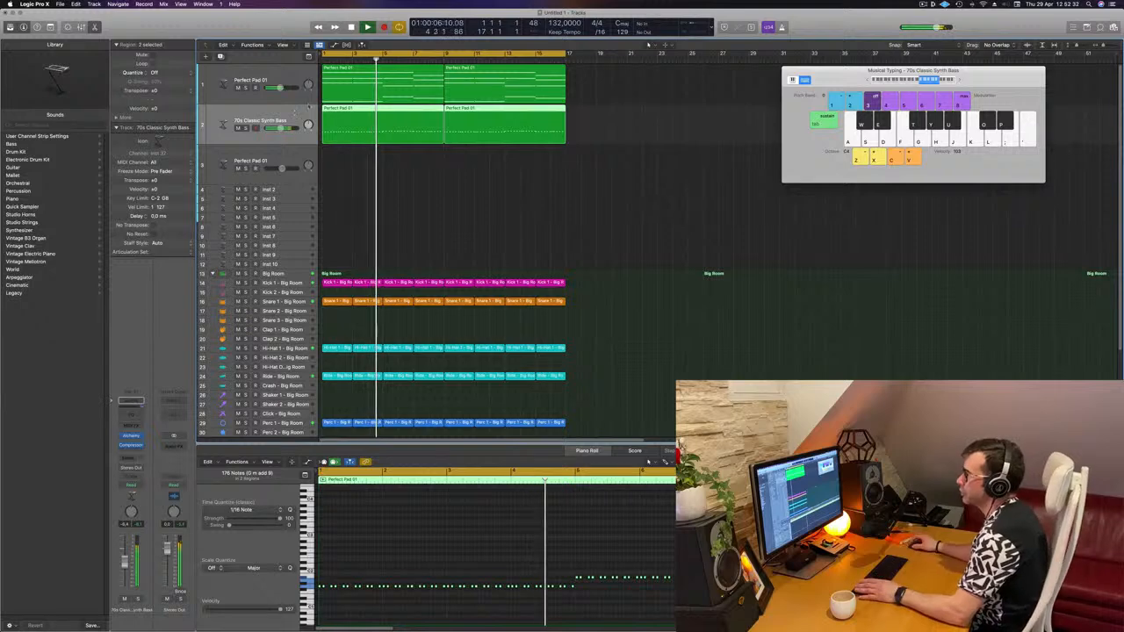
key("space")
key("space")
- Duplicate the Perfect Pad track and copy its first region onto the new track
left_click(300, 76)
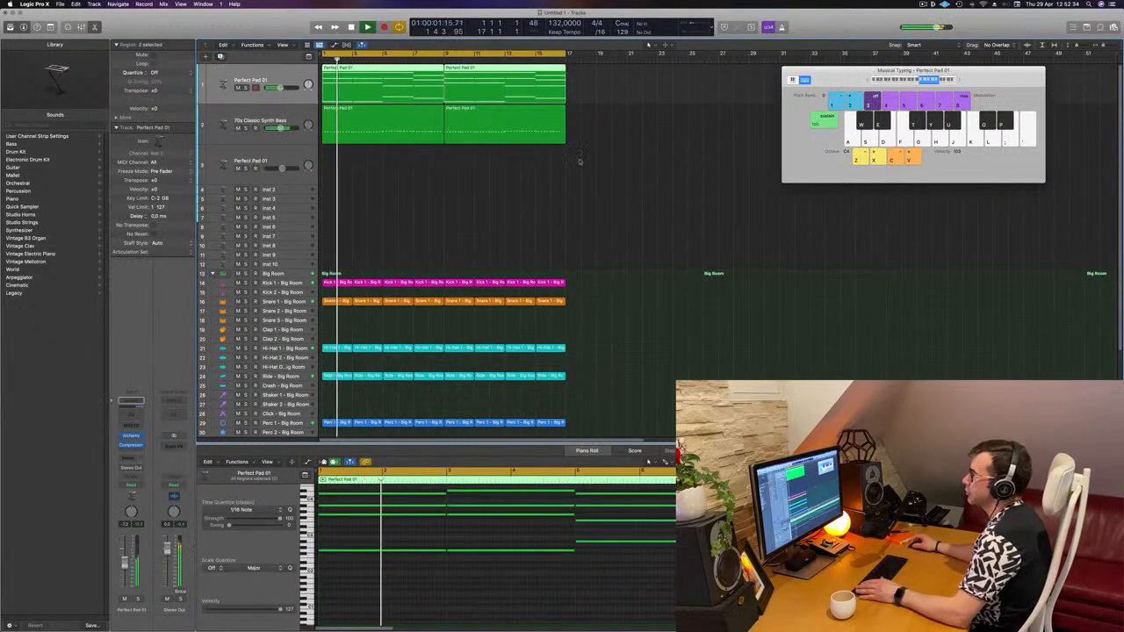
key("super+d")
left_click_drag(361, 80, 361, 117)
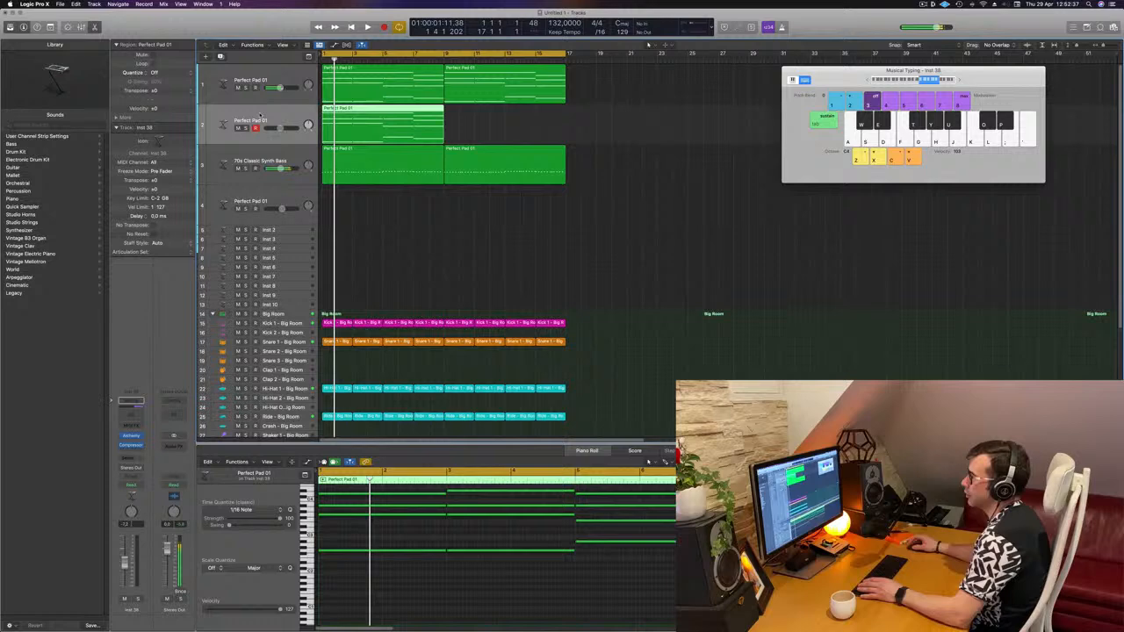
- Open Alchemy on the new track and filter the preset browser to the Brass category
left_click(131, 436)
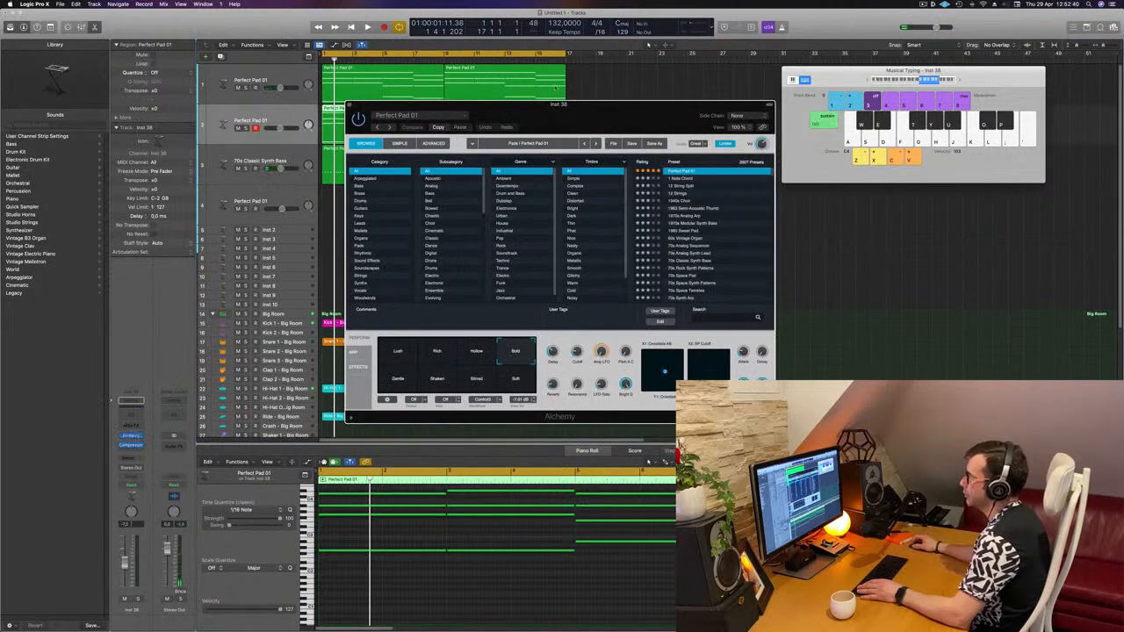
left_click_drag(562, 122, 716, 123)
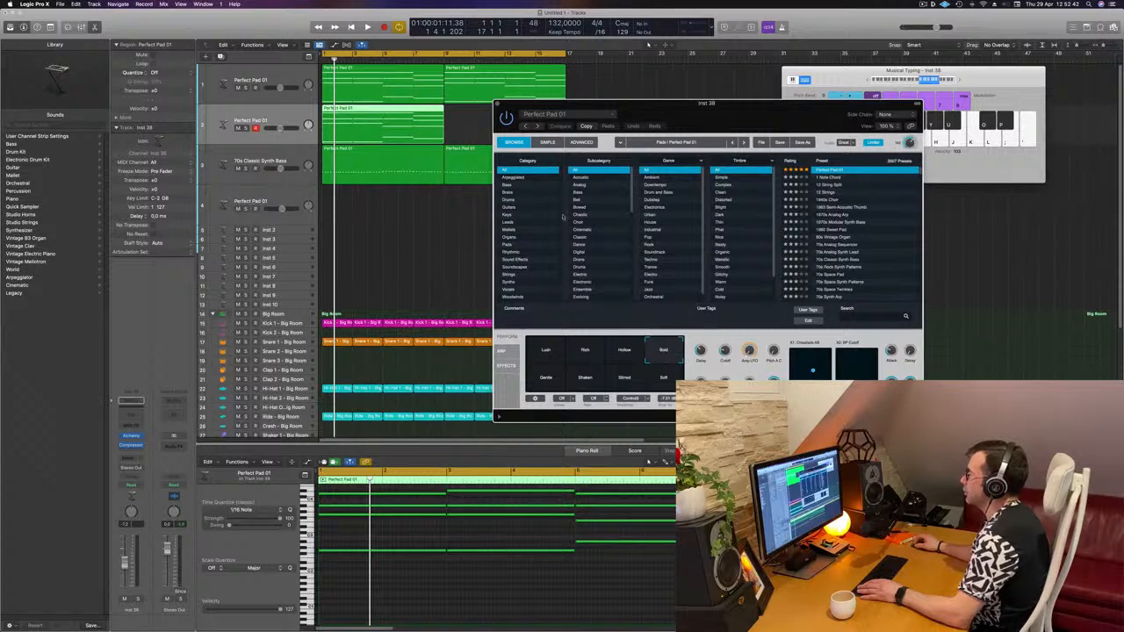
left_click(508, 191)
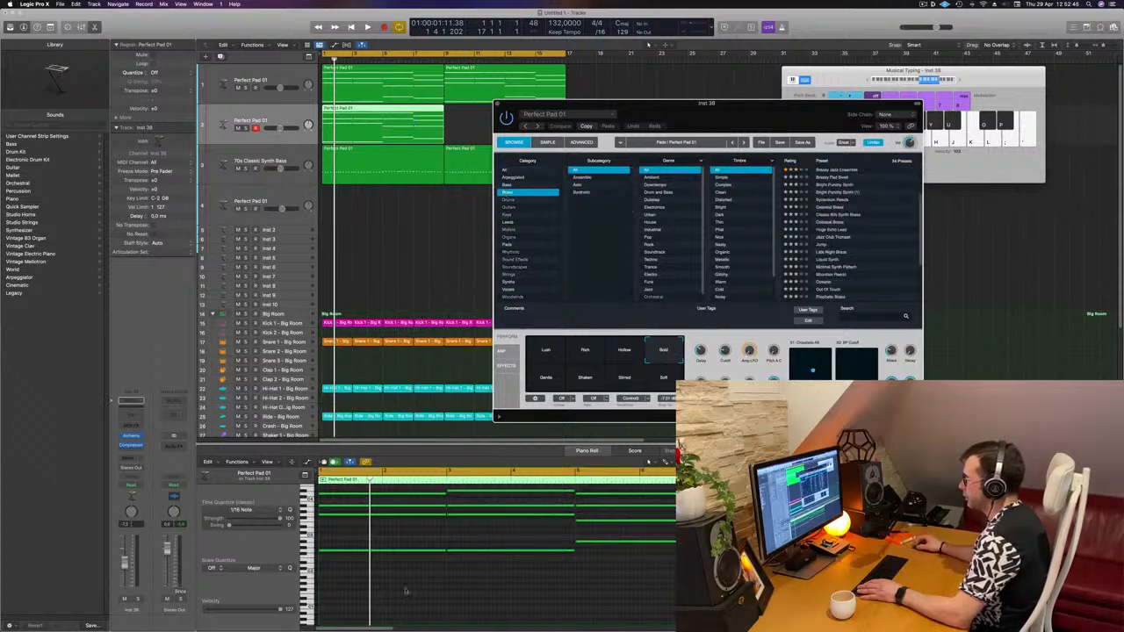
- Select the copied pad notes in the Piano Roll and shorten them
left_click_drag(406, 591, 678, 490)
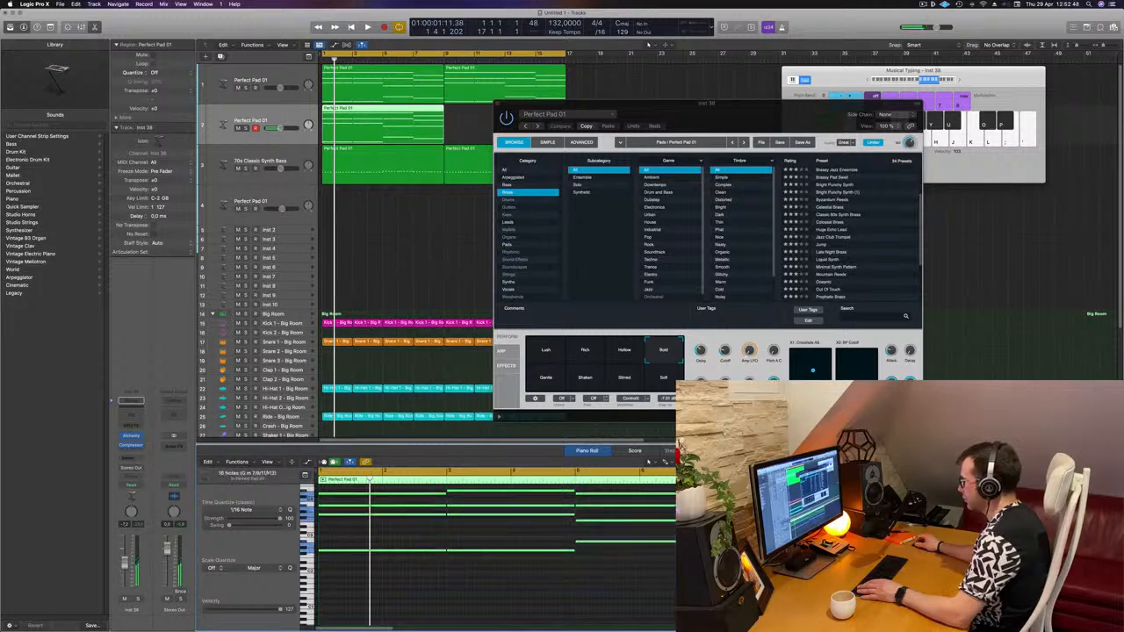
left_click_drag(832, 514, 721, 515)
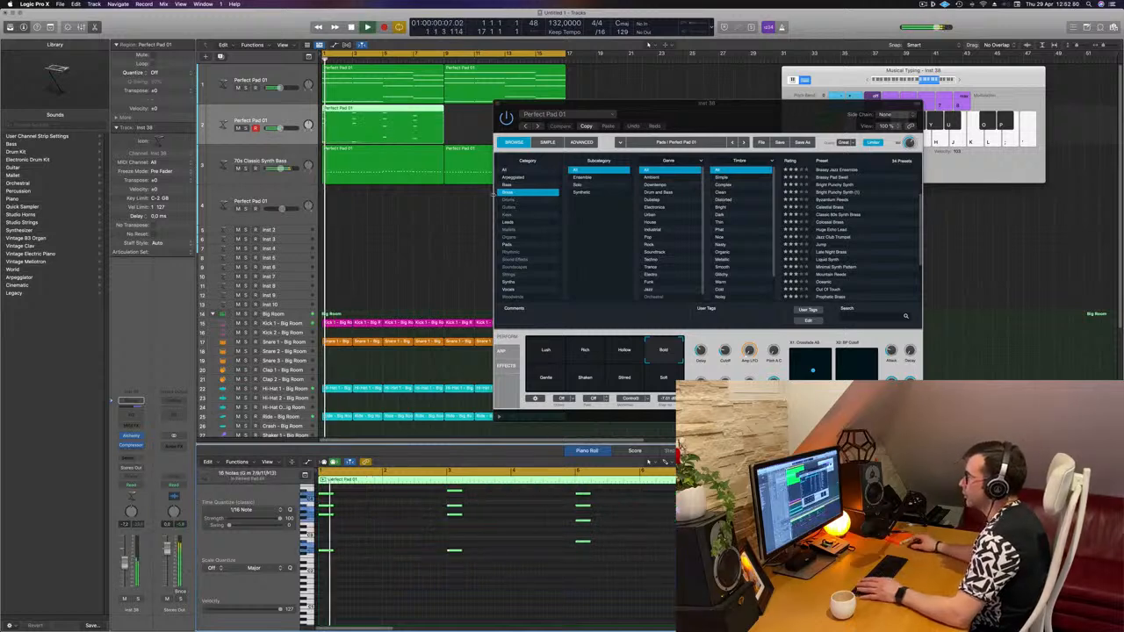
- Play back and load the Brassy Jazz Ensemble preset on the new track
key("space")
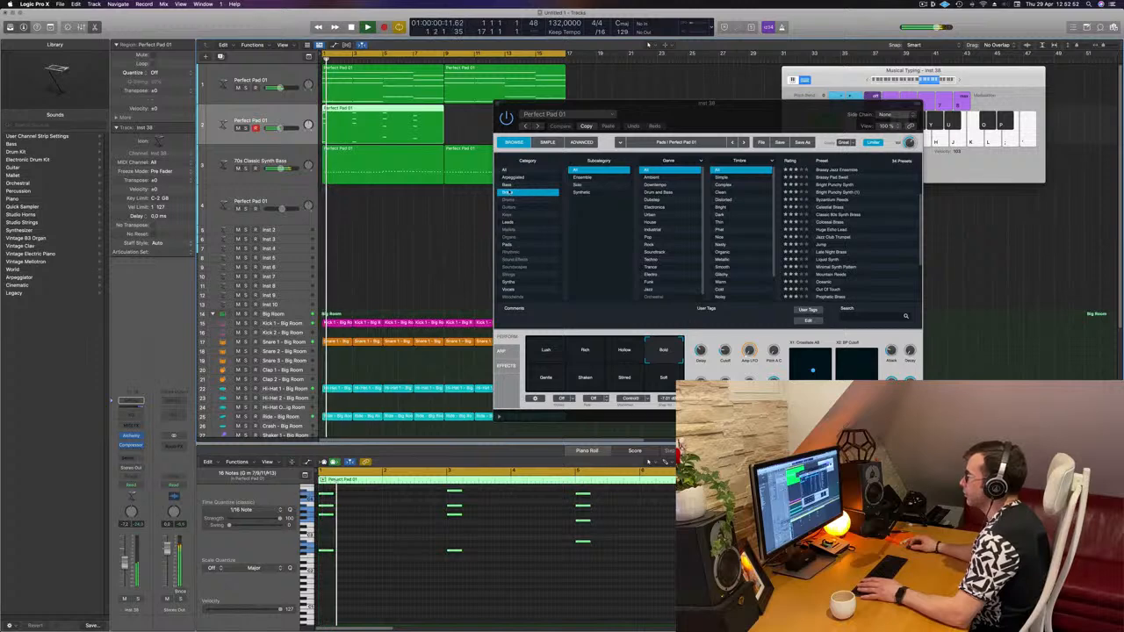
key("space")
key("space")
left_click(853, 173)
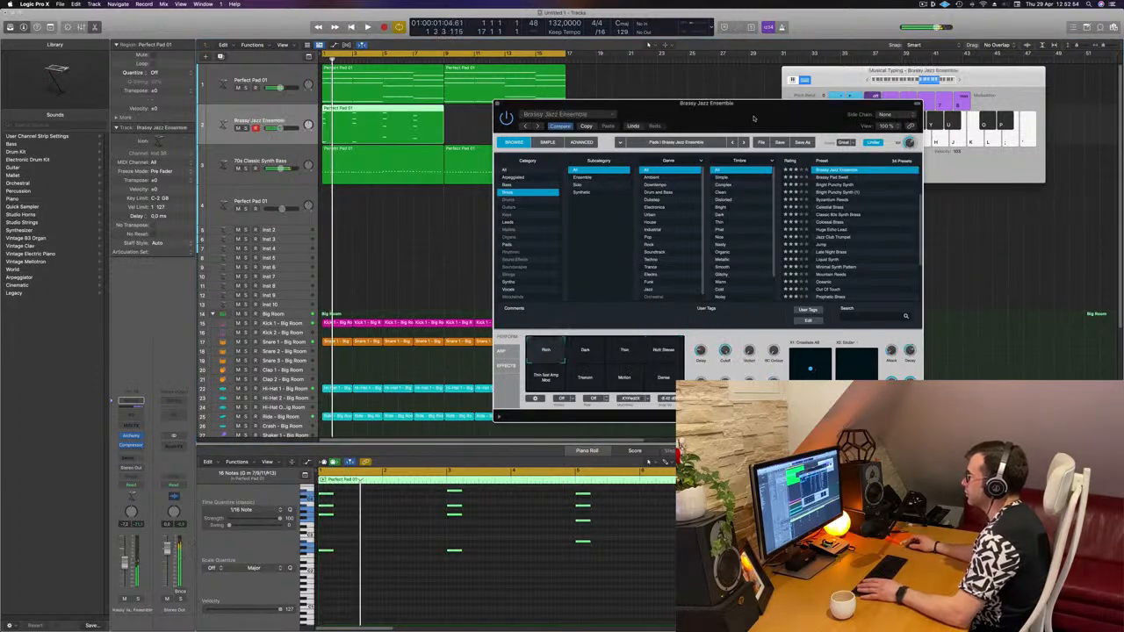
left_click(852, 170)
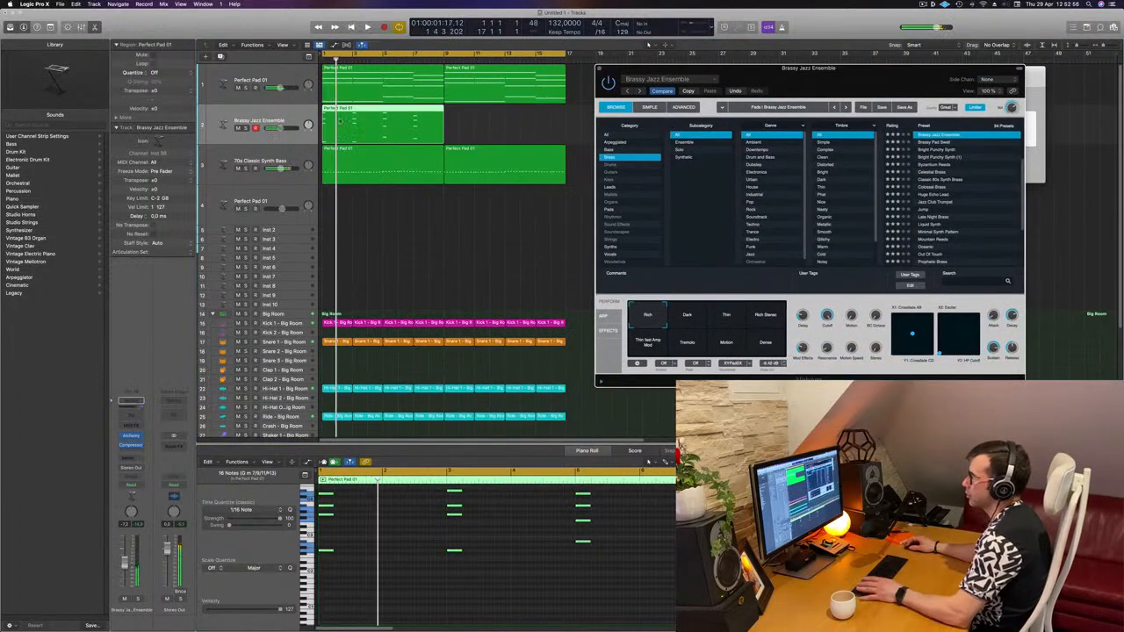
- Add a send from the brass track to Bus 5
left_click(125, 428)
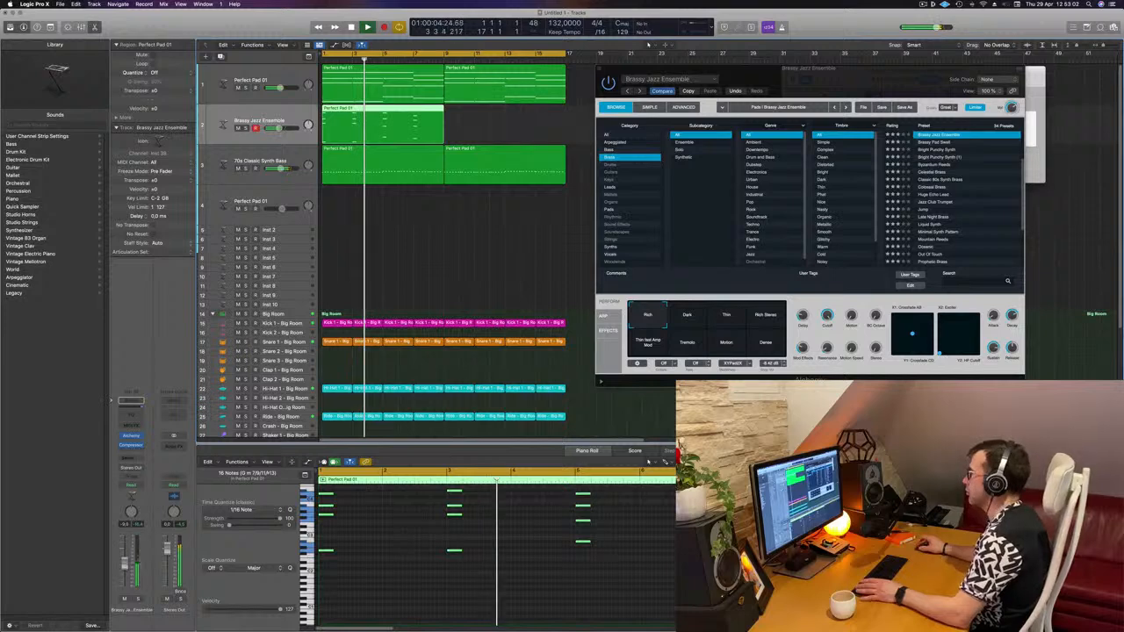
key("Return")
left_click_drag(773, 69, 705, 56)
key("Return")
left_click(95, 234)
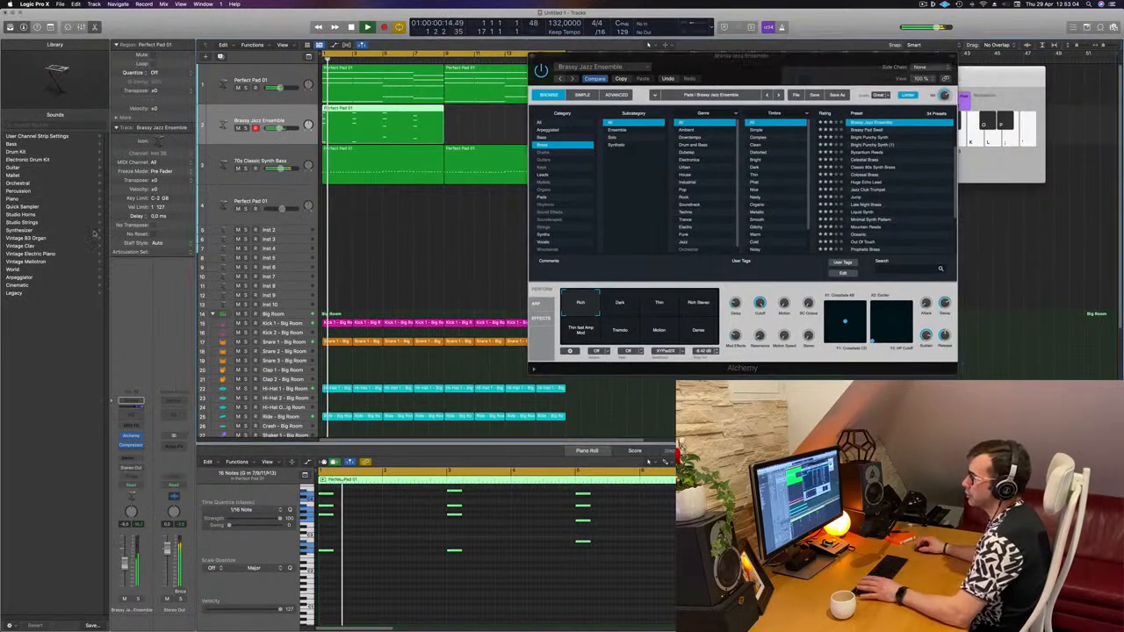
left_click(132, 459)
mouse_move(145, 469)
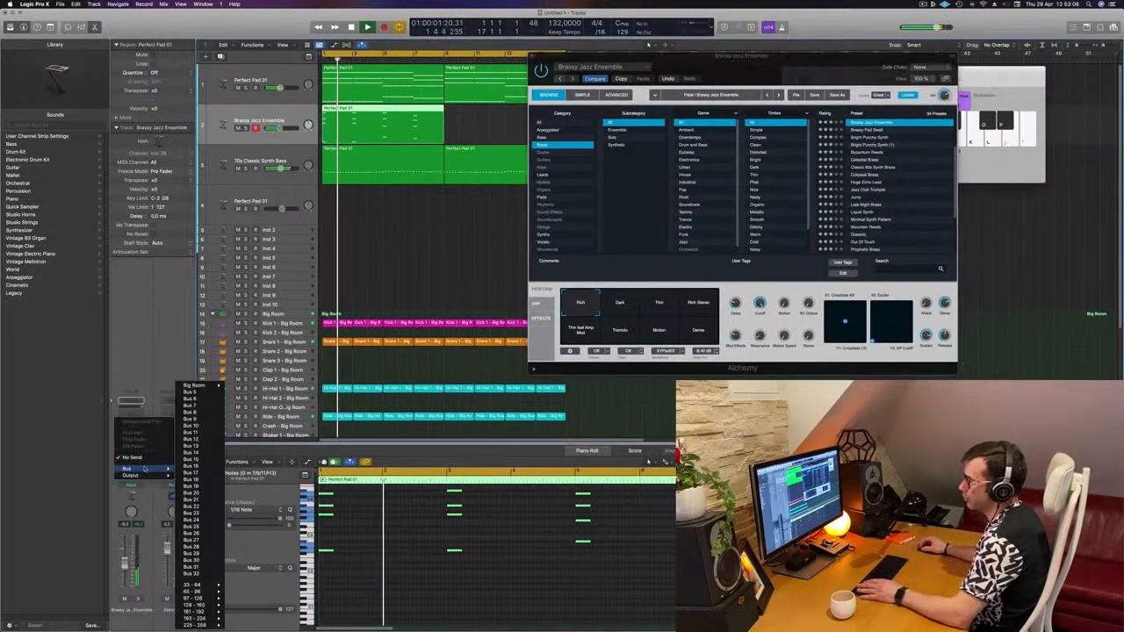
left_click(198, 392)
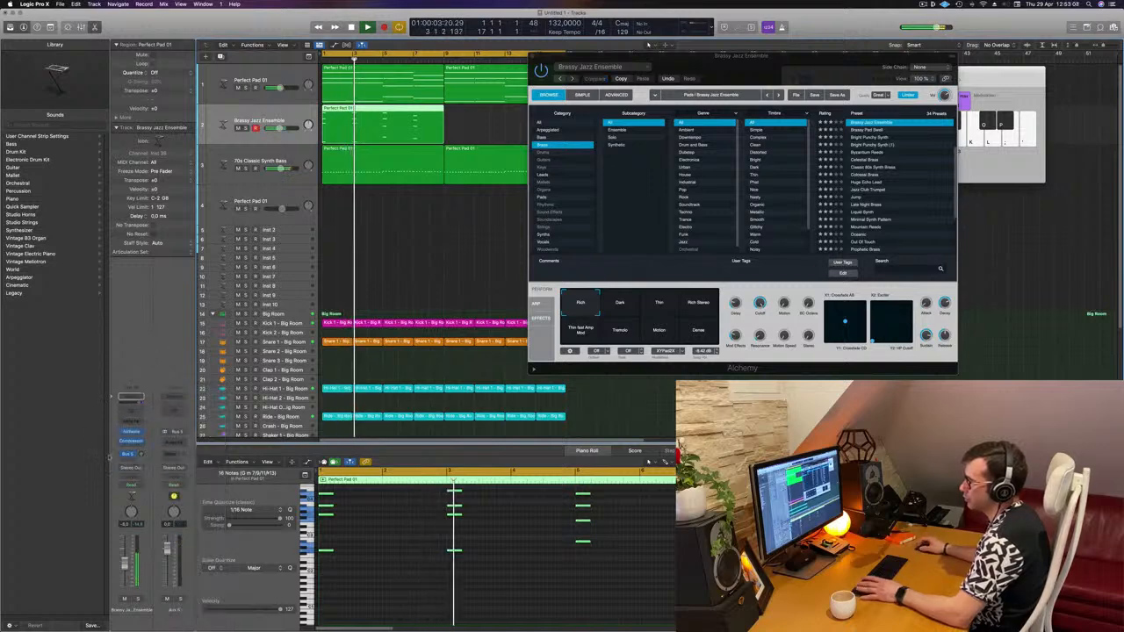
- Insert SilverVerb on the Aux 5 return channel
left_click(181, 442)
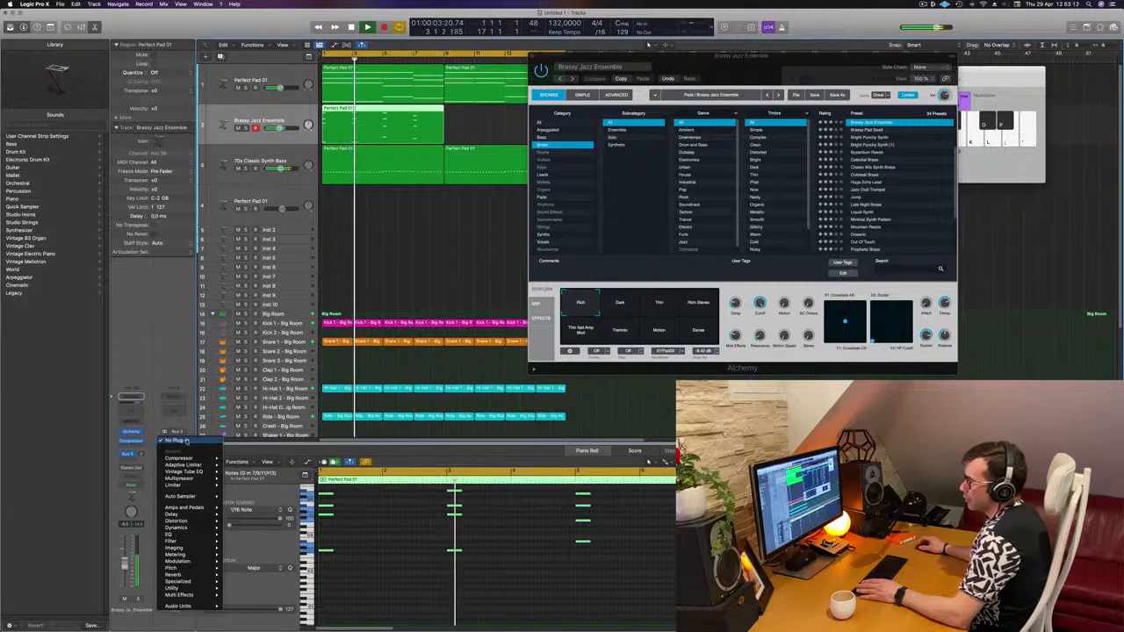
mouse_move(202, 529)
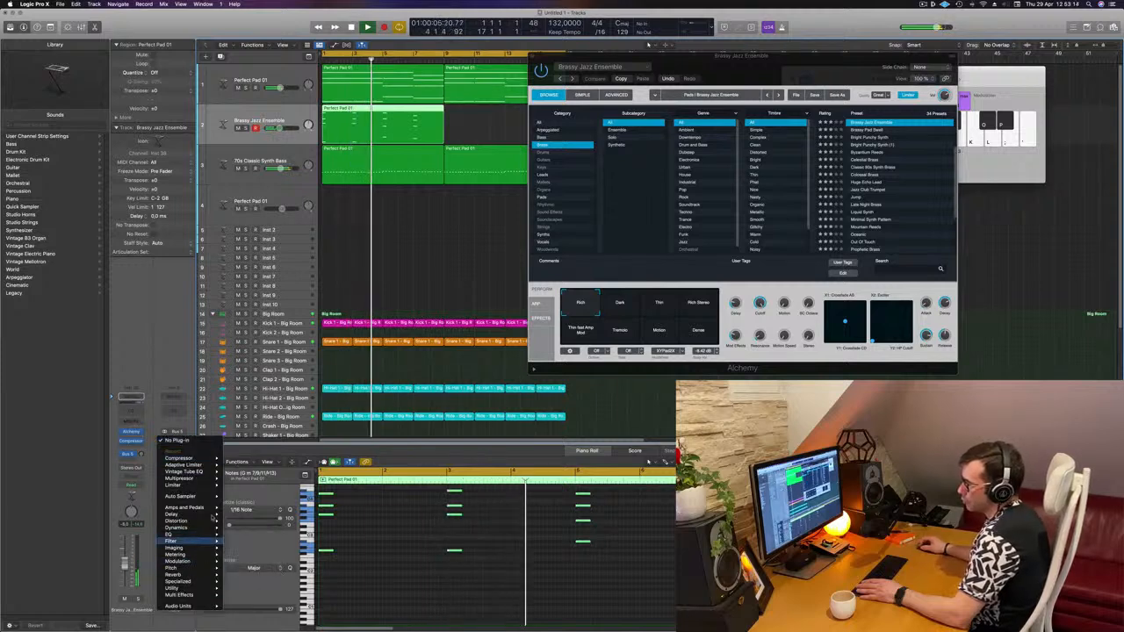
mouse_move(204, 574)
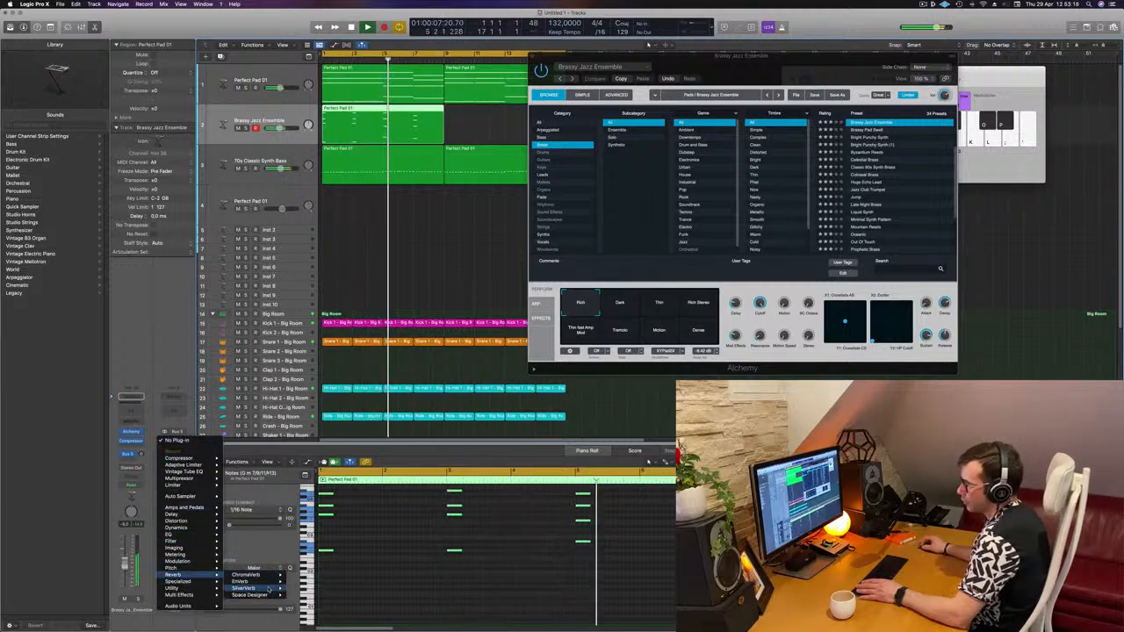
left_click(246, 574)
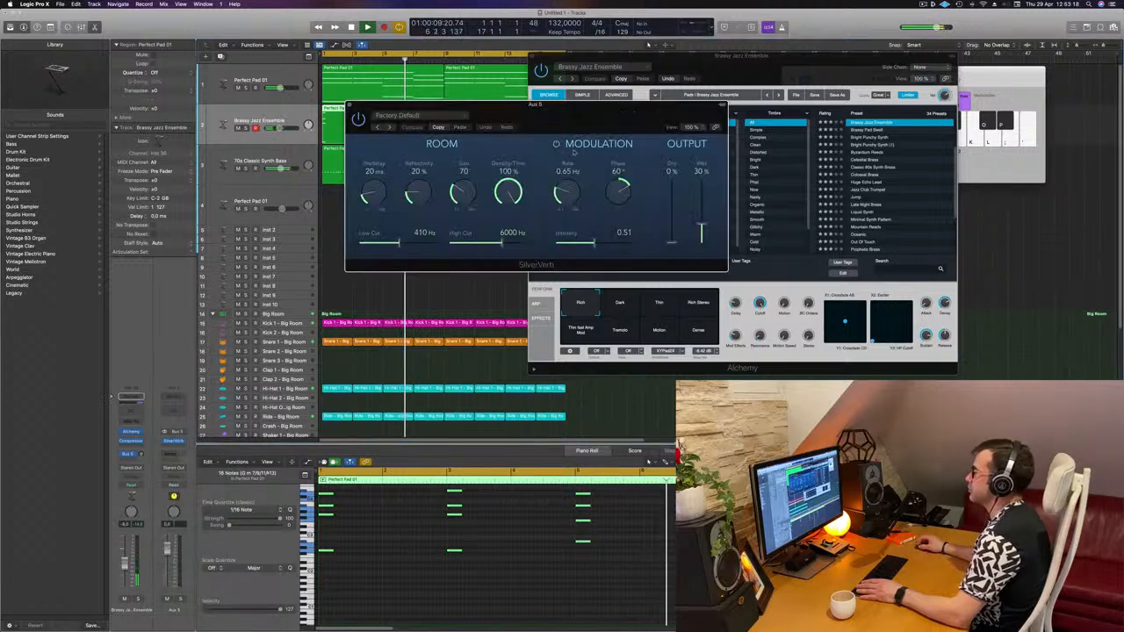
- Load the grandiose preset in SilverVerb
left_click_drag(596, 111, 545, 115)
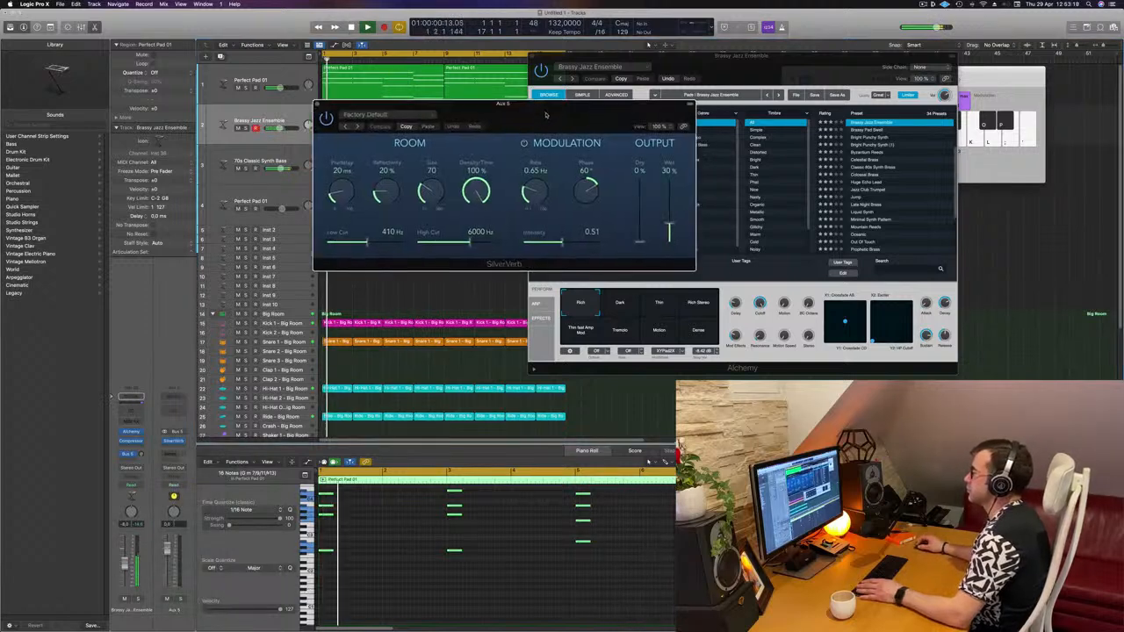
left_click(409, 114)
left_click(365, 260)
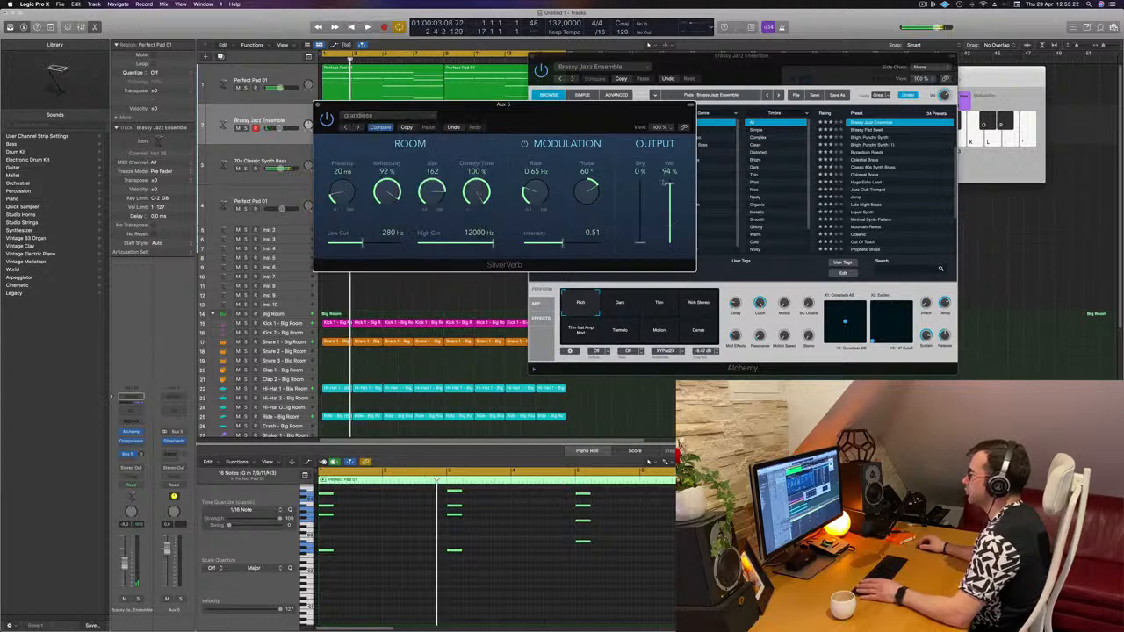
- Adjust the brass track's send level to the reverb bus while playing back
left_click_drag(683, 115, 944, 110)
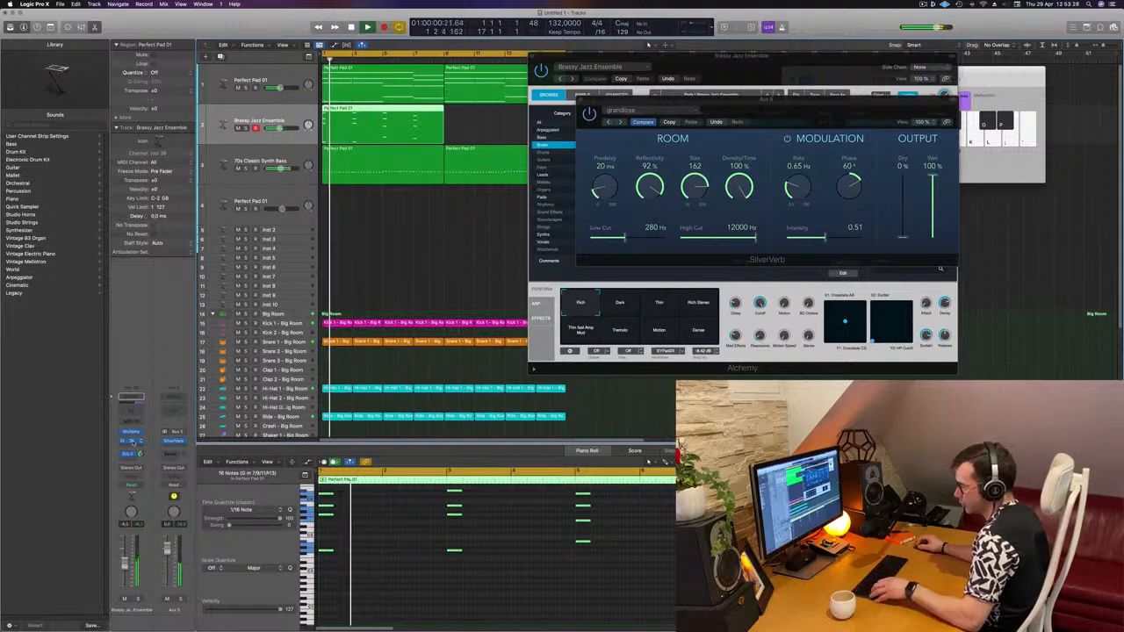
left_click_drag(181, 453, 181, 451)
key("space")
key("space")
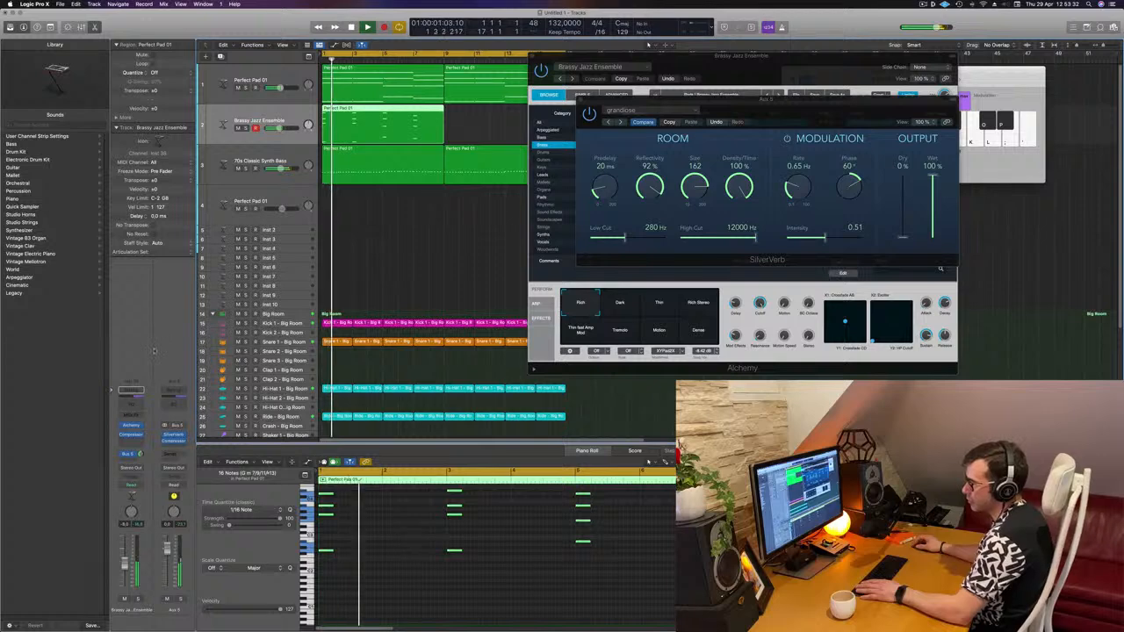
left_click_drag(804, 111, 659, 241)
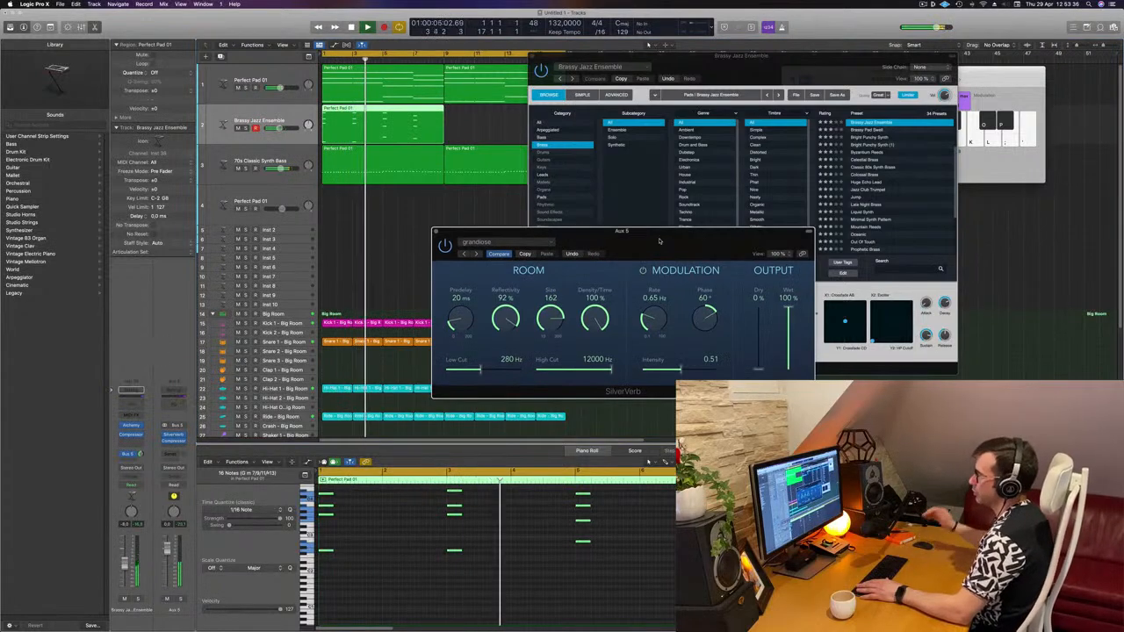
left_click_drag(660, 240, 710, 229)
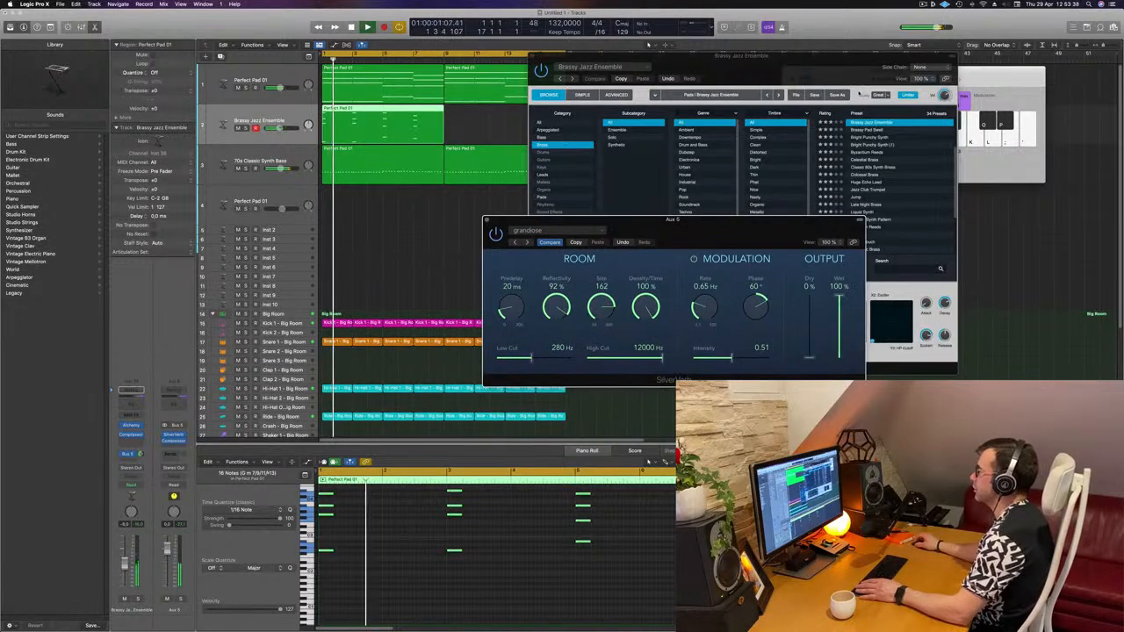
- Move the Musical Typing window aside, close the Alchemy window, and copy the brass region to repeat right after itself
left_click_drag(778, 62, 860, 93)
left_click(613, 88)
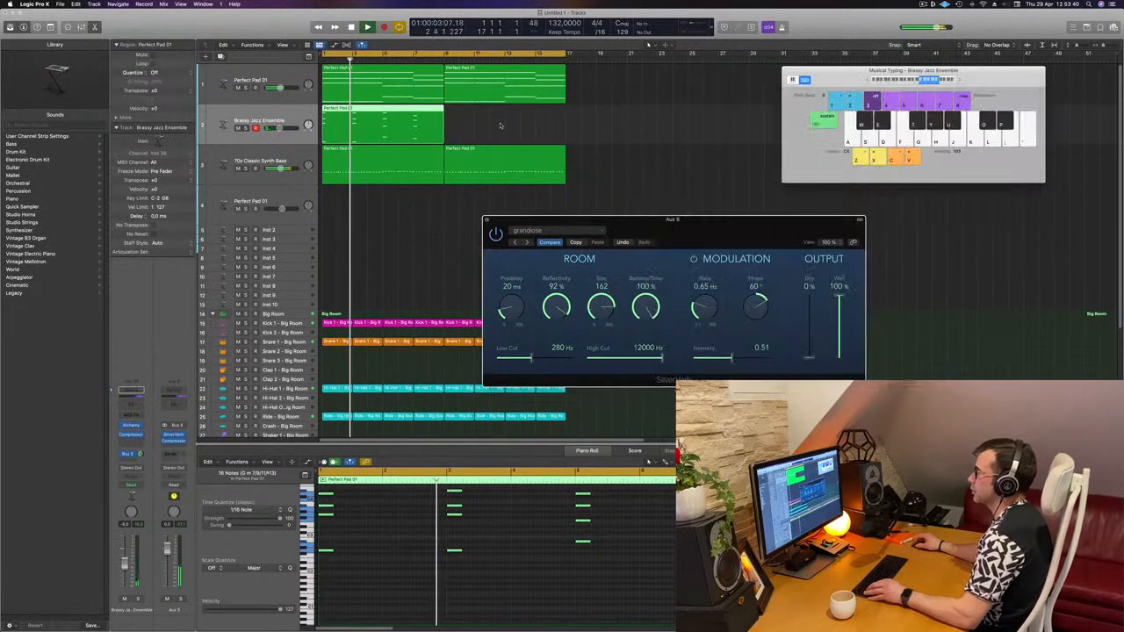
left_click_drag(389, 118, 510, 115)
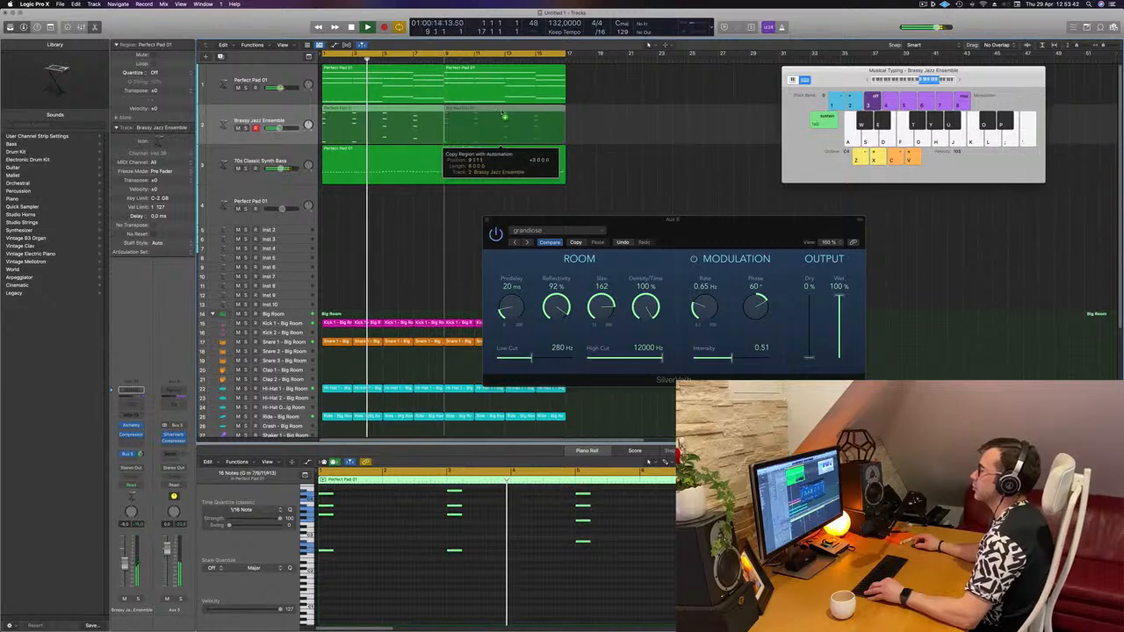
- Open the brass track's Alchemy and audition its performance snapshots, finishing on Rich Stereo
left_click(132, 426)
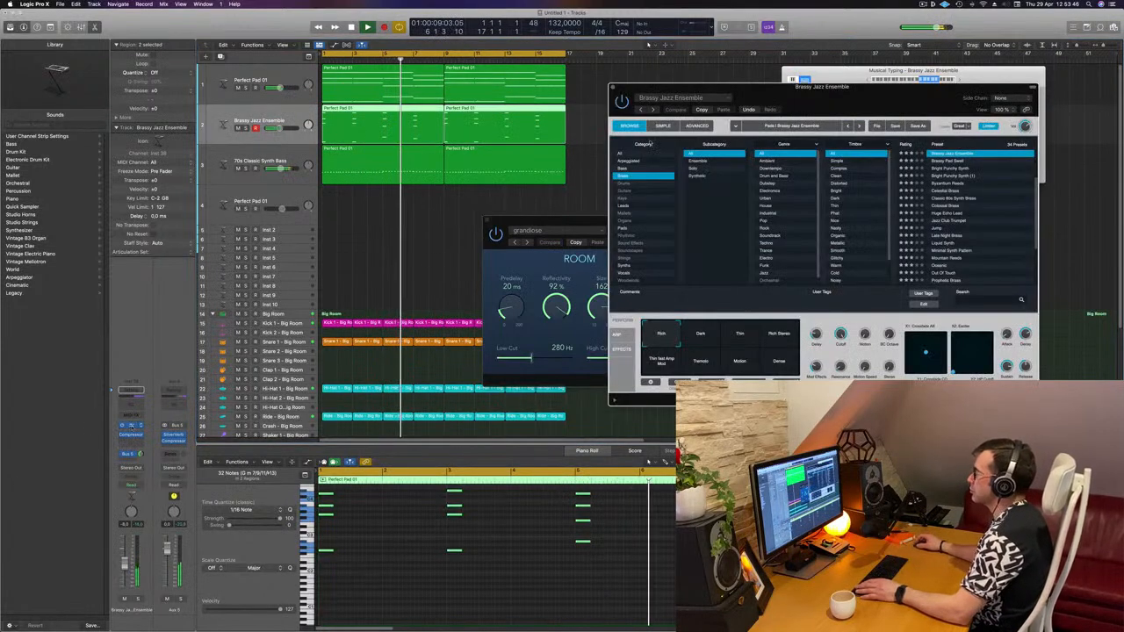
left_click_drag(852, 94, 667, 133)
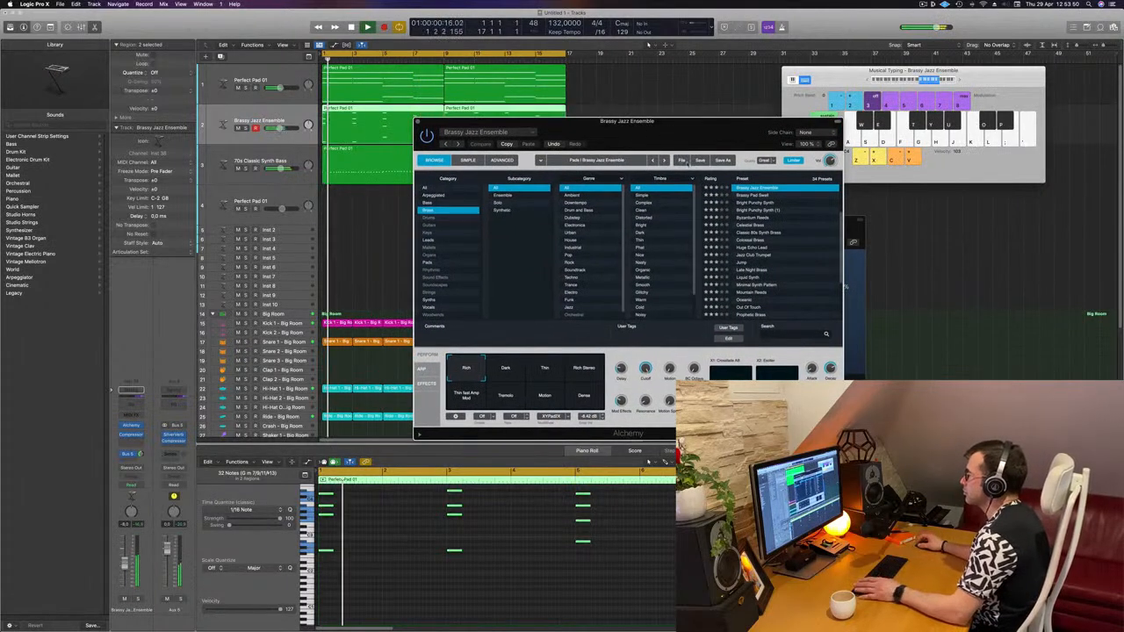
left_click(506, 370)
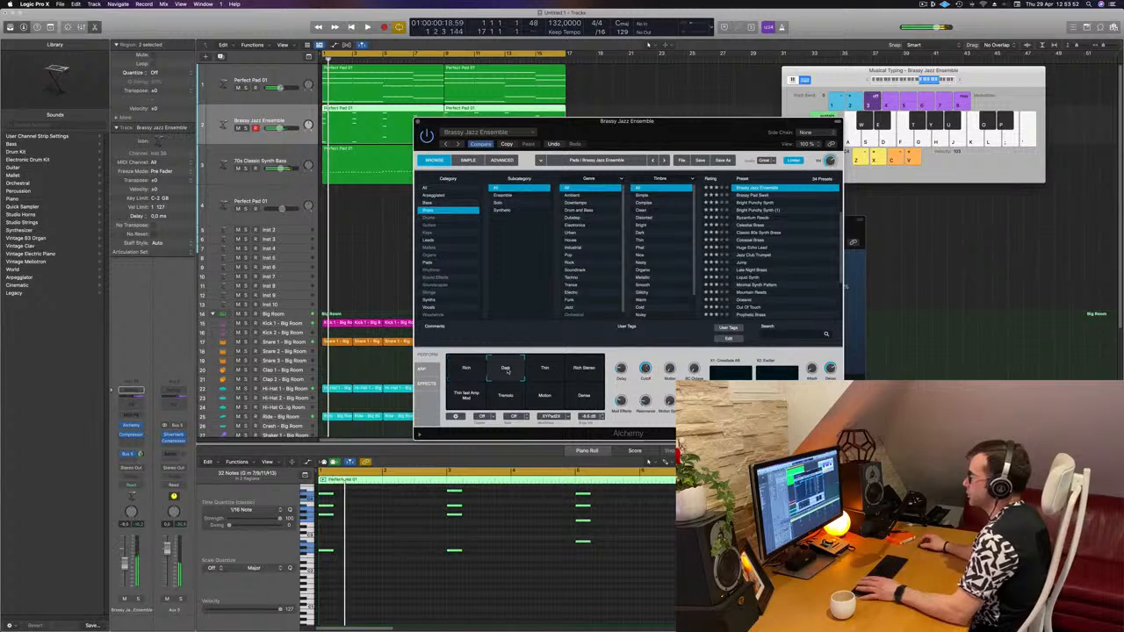
left_click(544, 370)
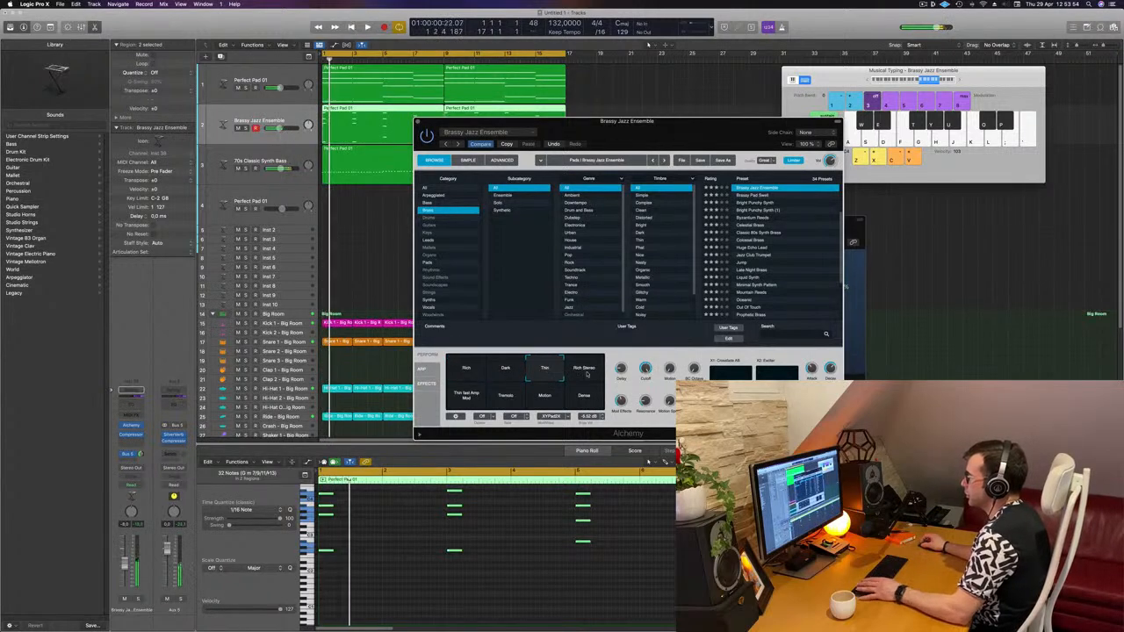
left_click(587, 372)
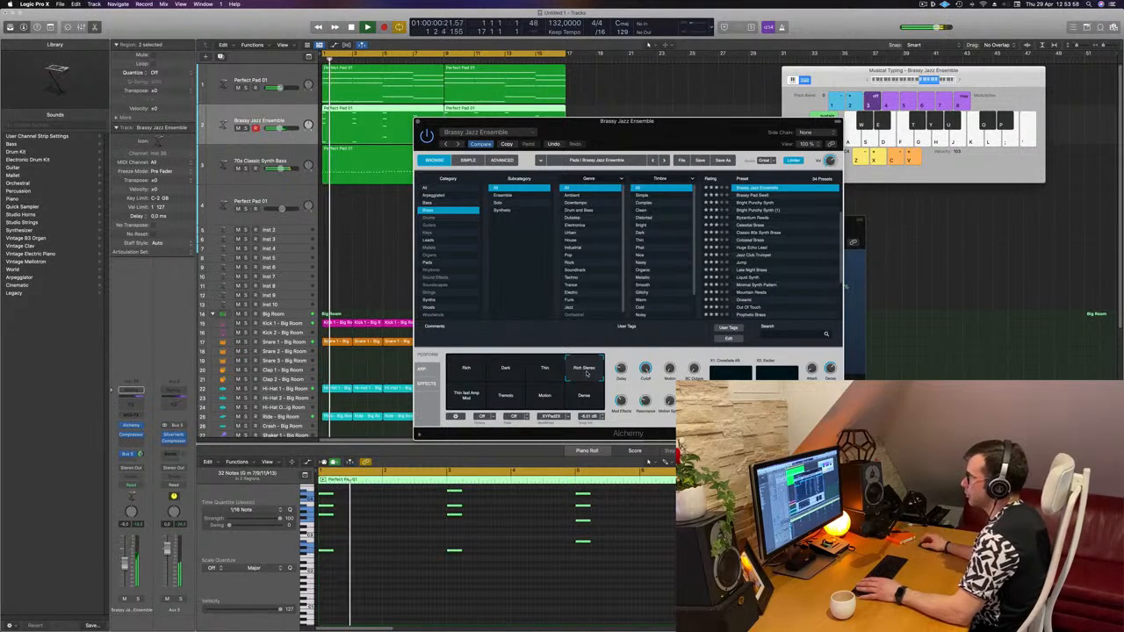
left_click(515, 401)
left_click(553, 400)
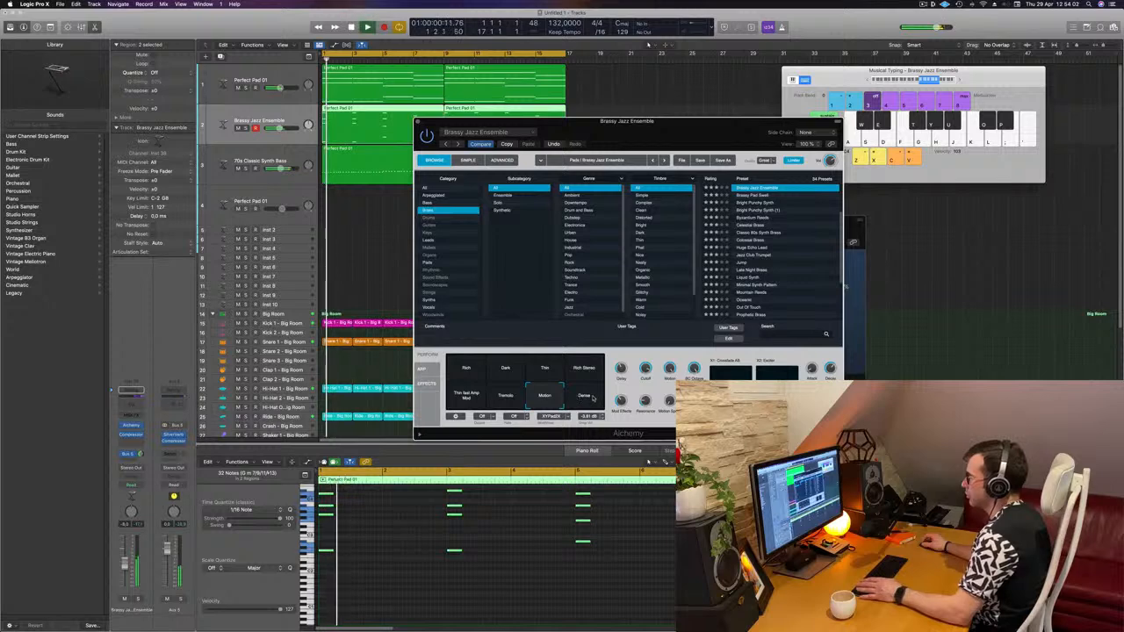
left_click(592, 398)
left_click(586, 370)
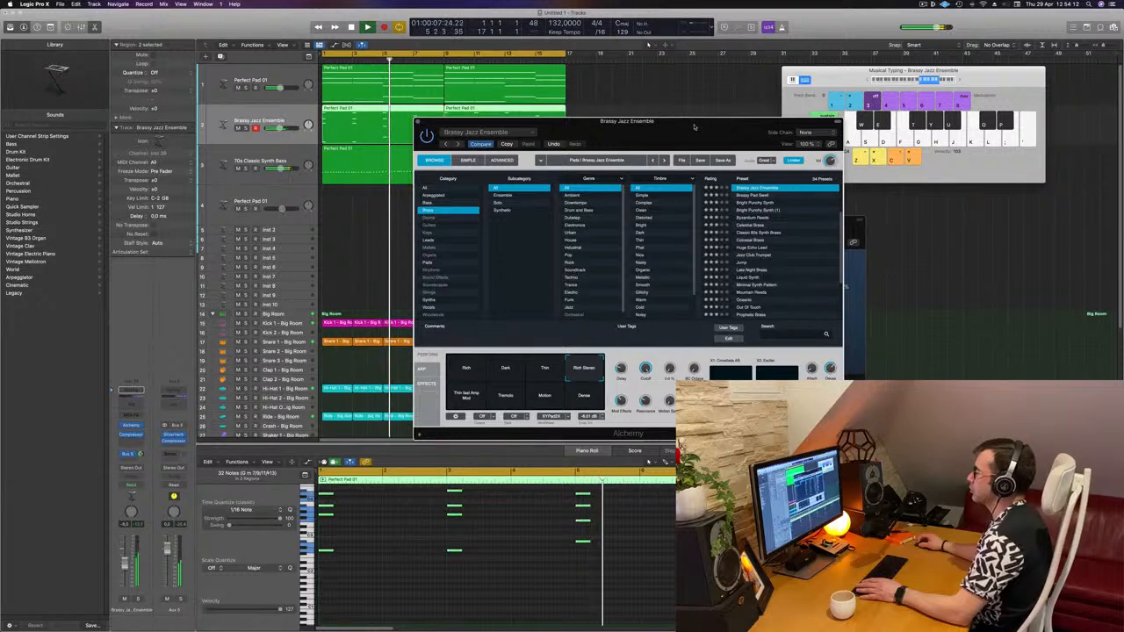
- Close the Alchemy window and move the SilverVerb window out of the way
left_click_drag(694, 126, 789, 189)
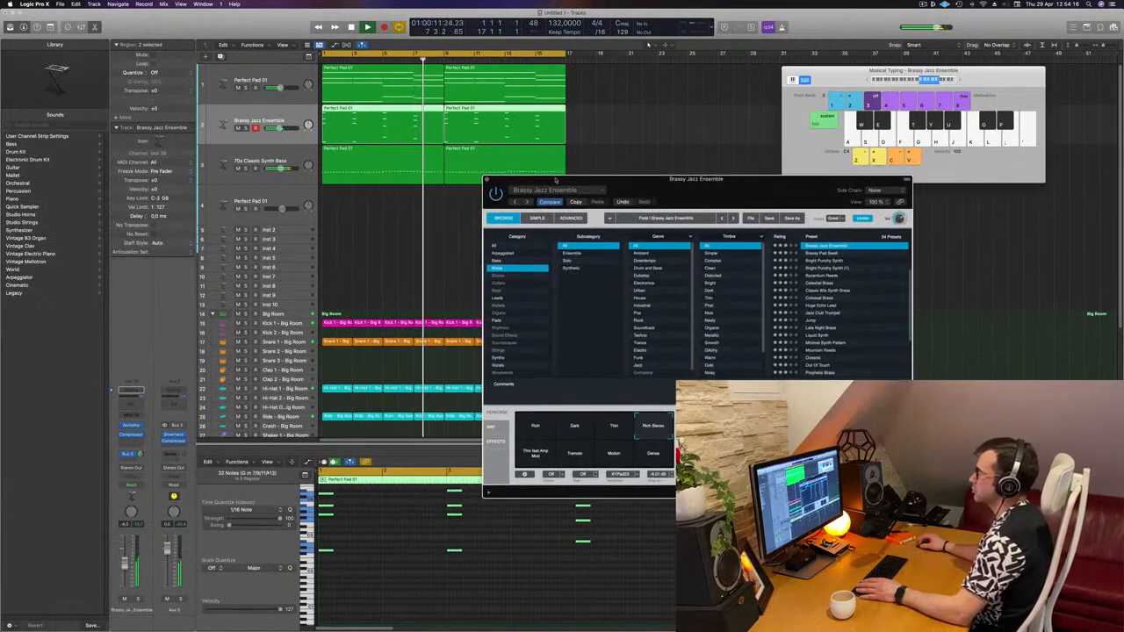
left_click(491, 179)
scroll(421, 223, "left", 5)
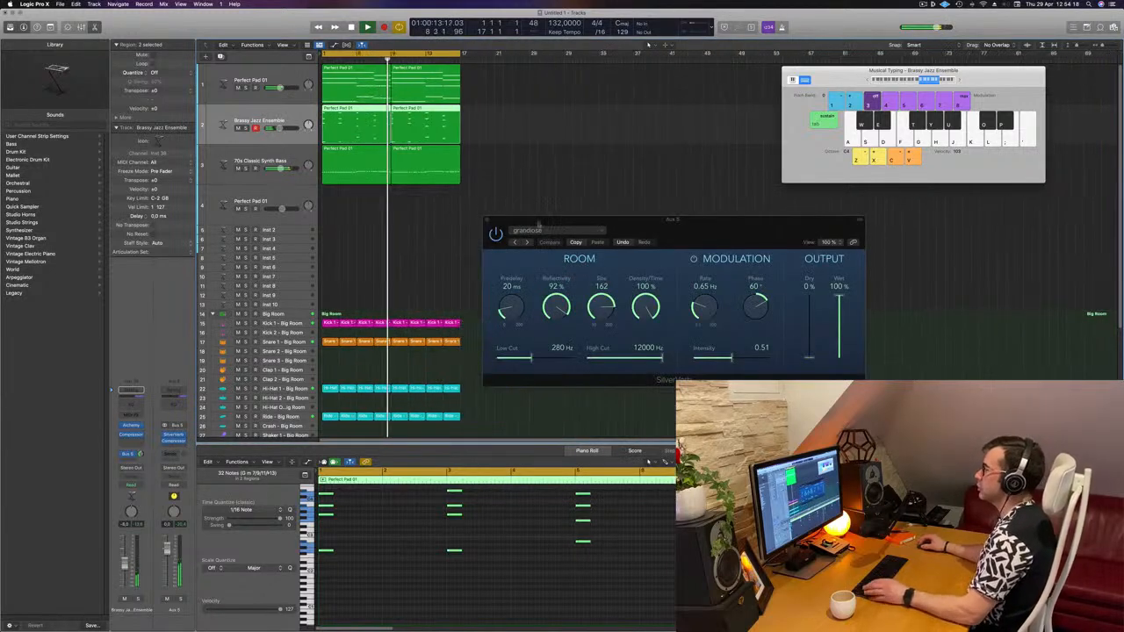
left_click_drag(583, 219, 865, 194)
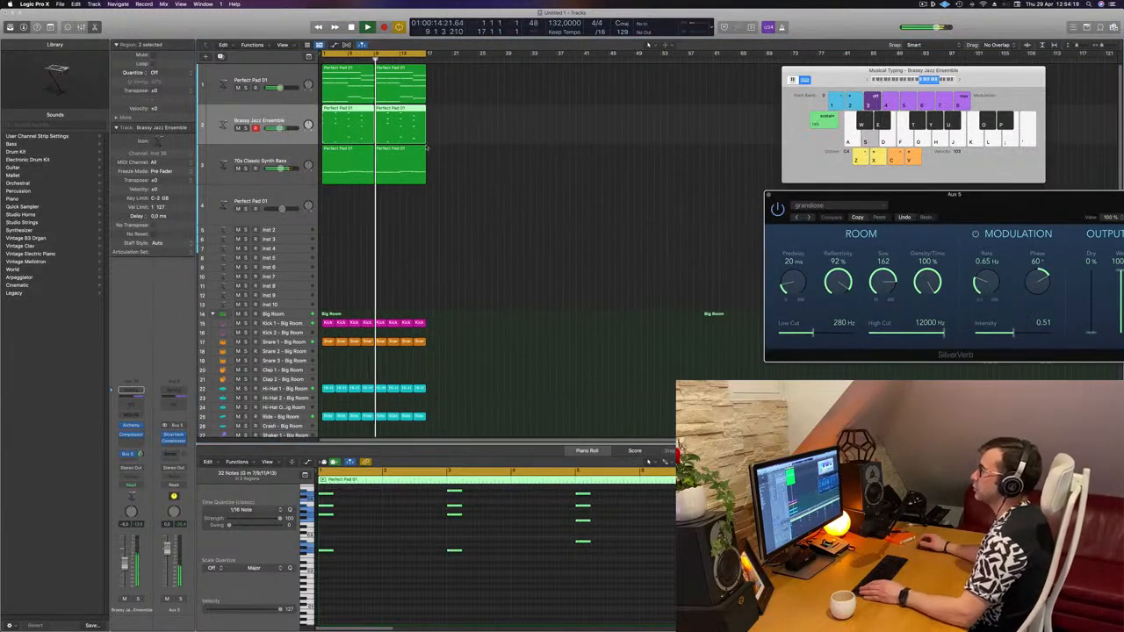
- Select the Perfect Pad 01 track and create a new track with duplicate settings
left_click(260, 94)
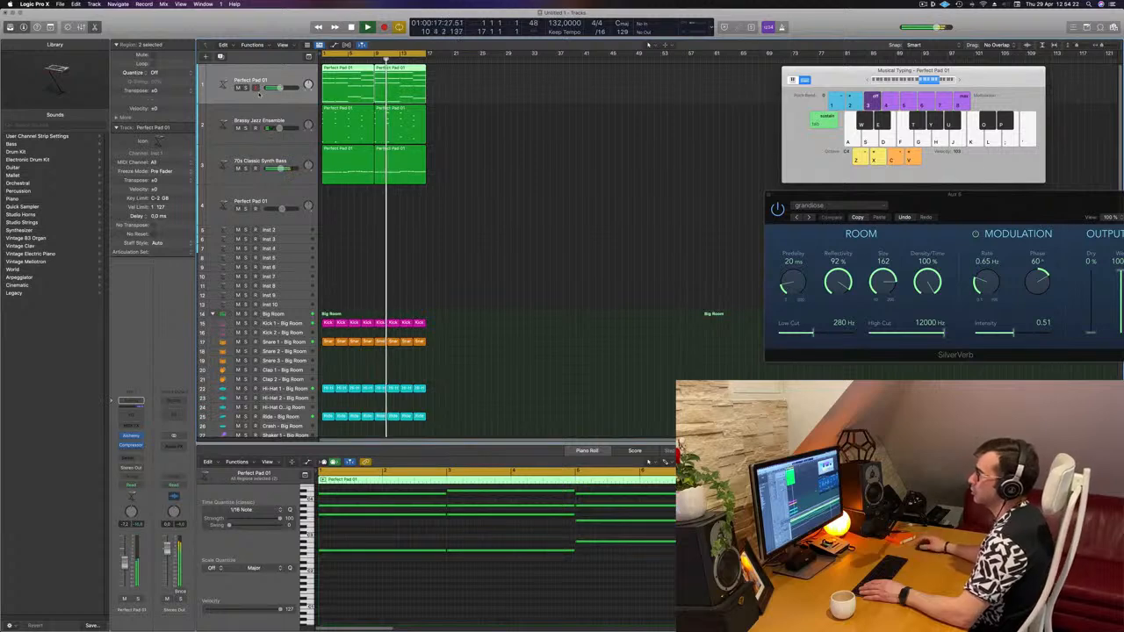
left_click(505, 237)
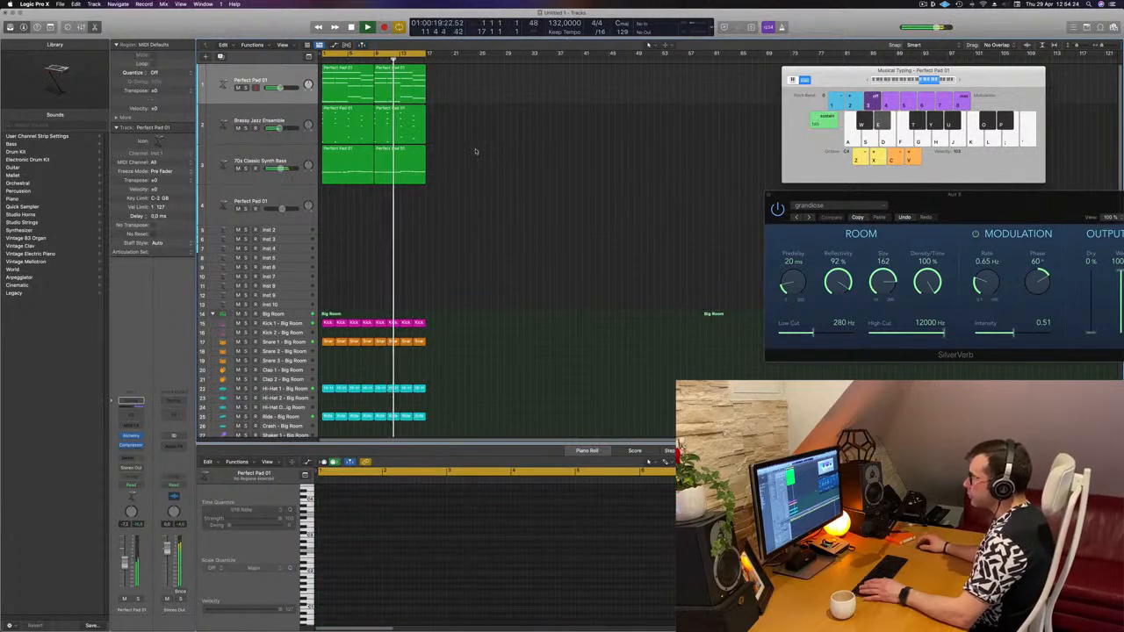
left_click(355, 86)
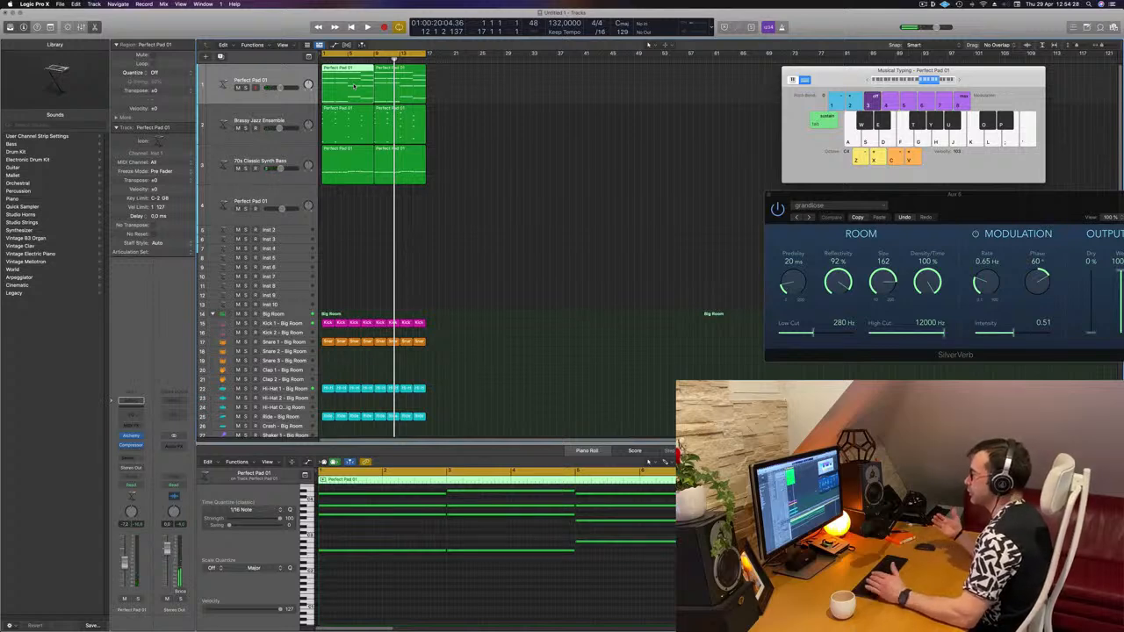
mouse_move(354, 86)
left_mouse_down()
mouse_move(340, 207)
mouse_move(343, 89)
left_mouse_up()
left_click(254, 68)
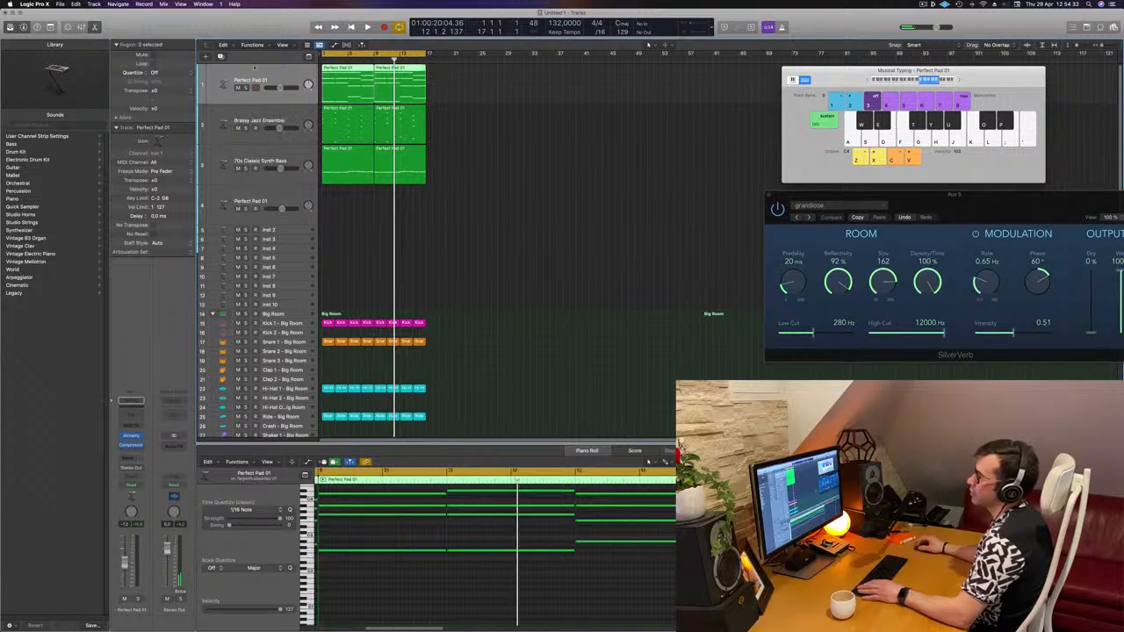
key("super+d")
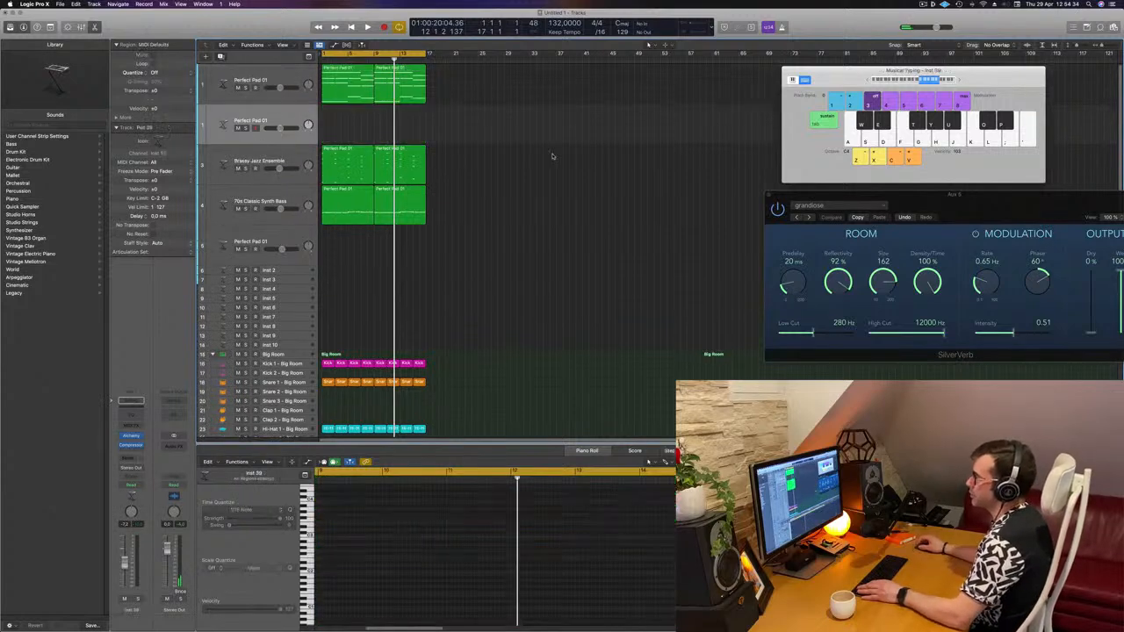
- Copy the first pad region onto the new duplicate pad track
left_click(353, 90)
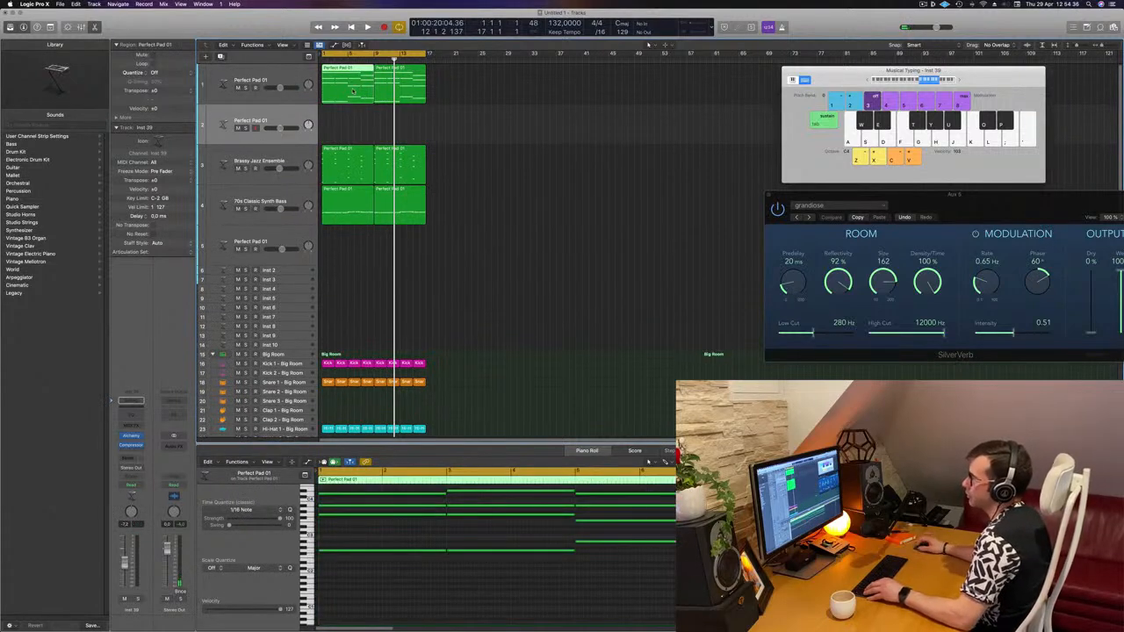
left_click_drag(353, 90, 336, 132)
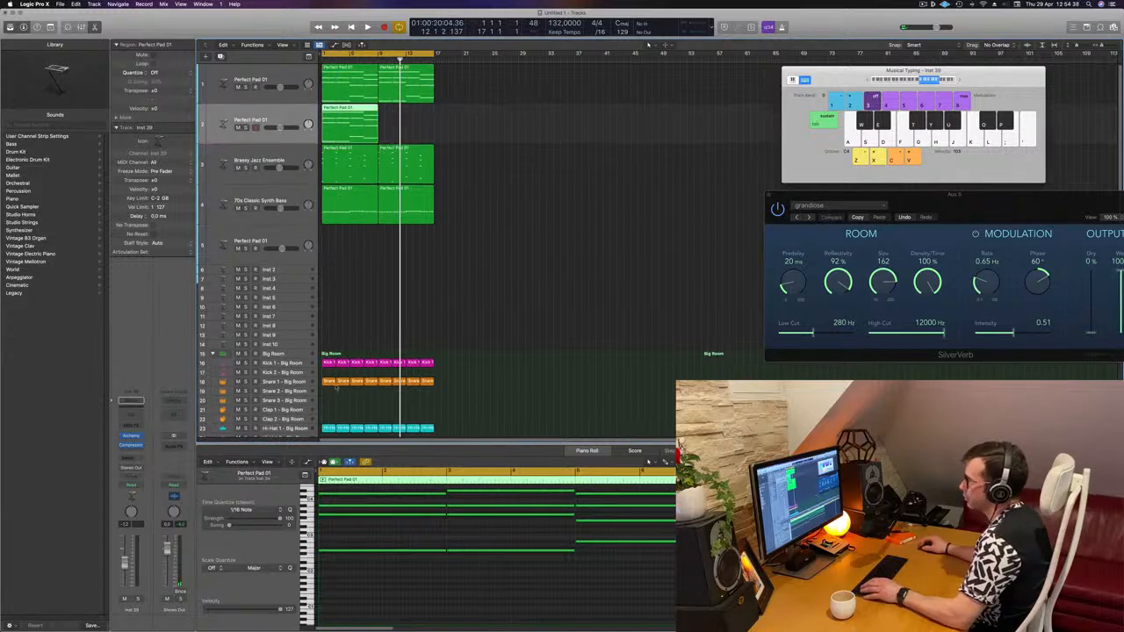
- In the copied pad region, spread the first chord's notes across time to form an arpeggio
scroll(327, 535, "down", 10)
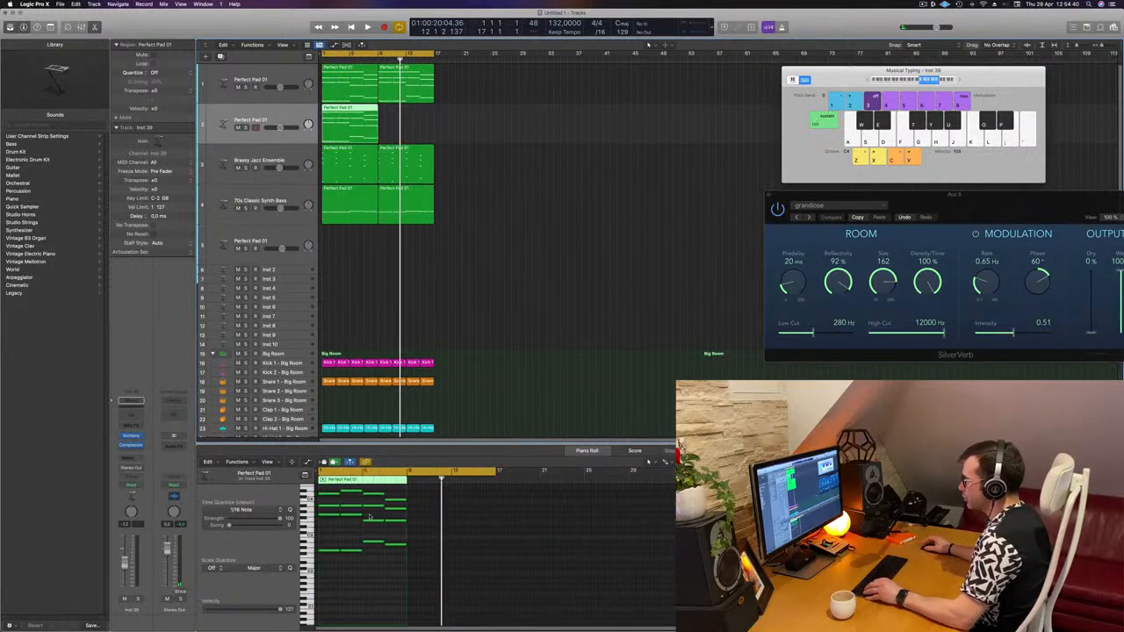
scroll(327, 535, "up", 4)
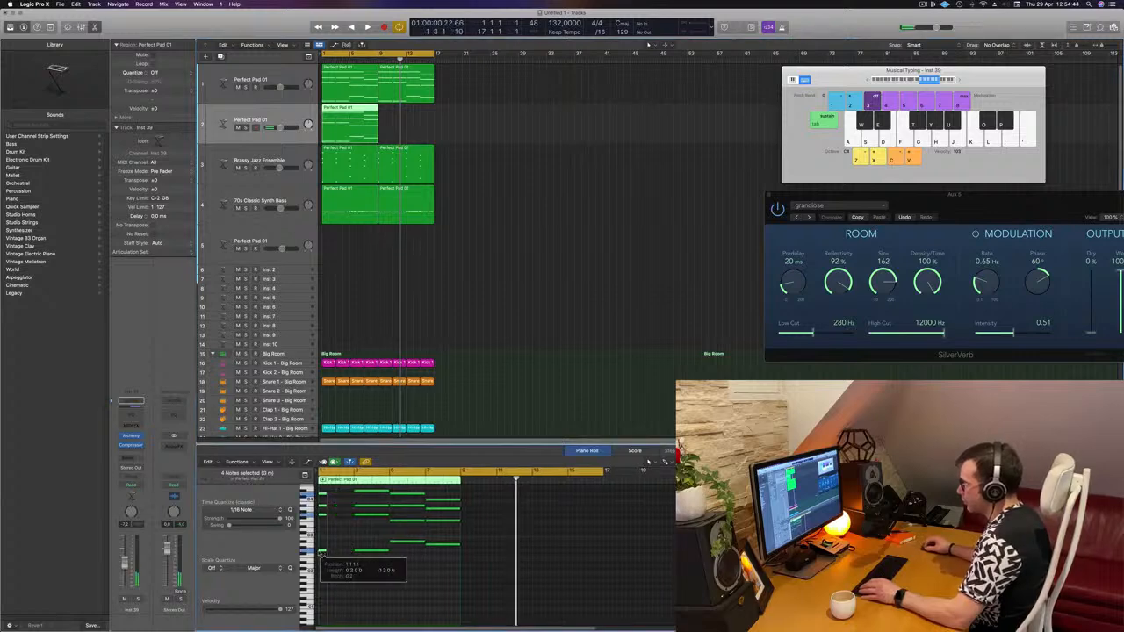
scroll(324, 551, "up", 3)
scroll(360, 549, "up", 4)
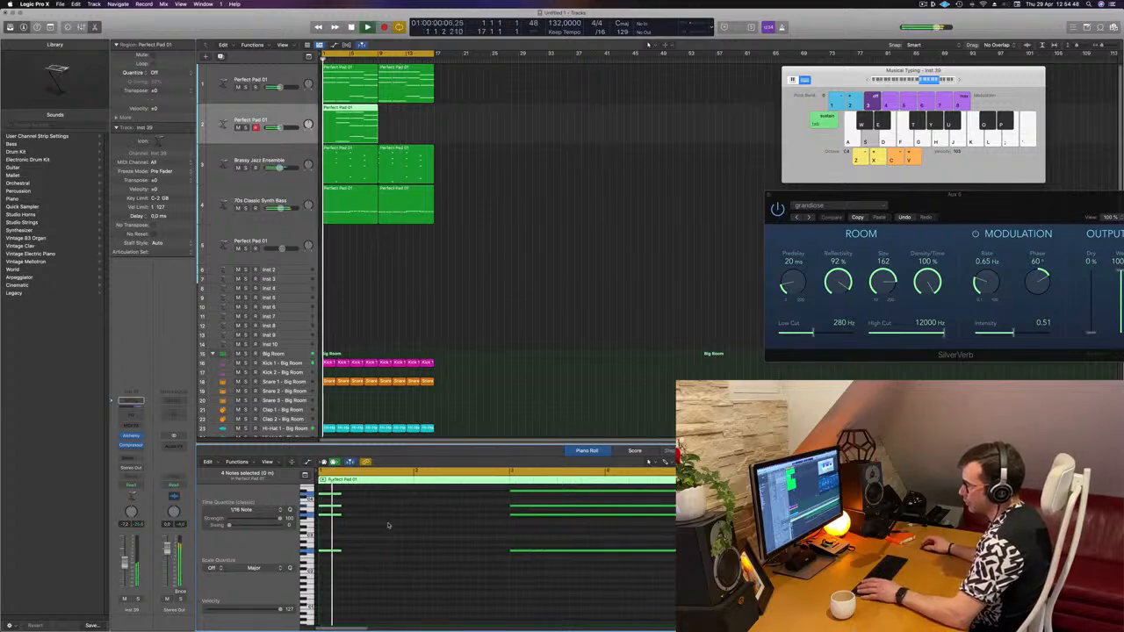
scroll(370, 519, "up", 2)
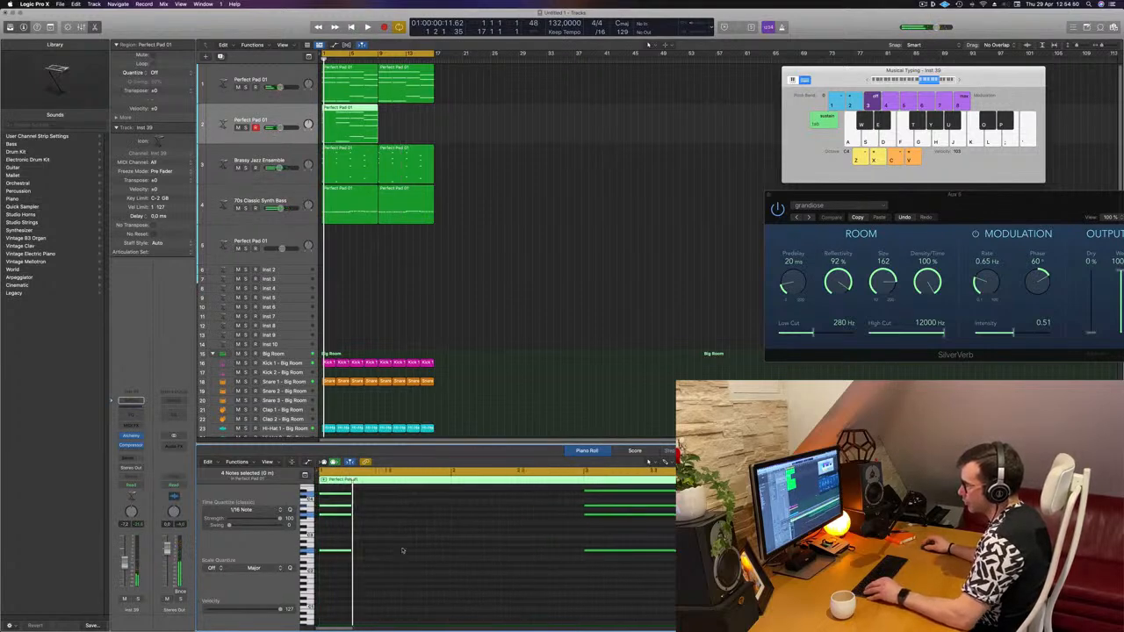
left_click_drag(356, 489, 345, 521)
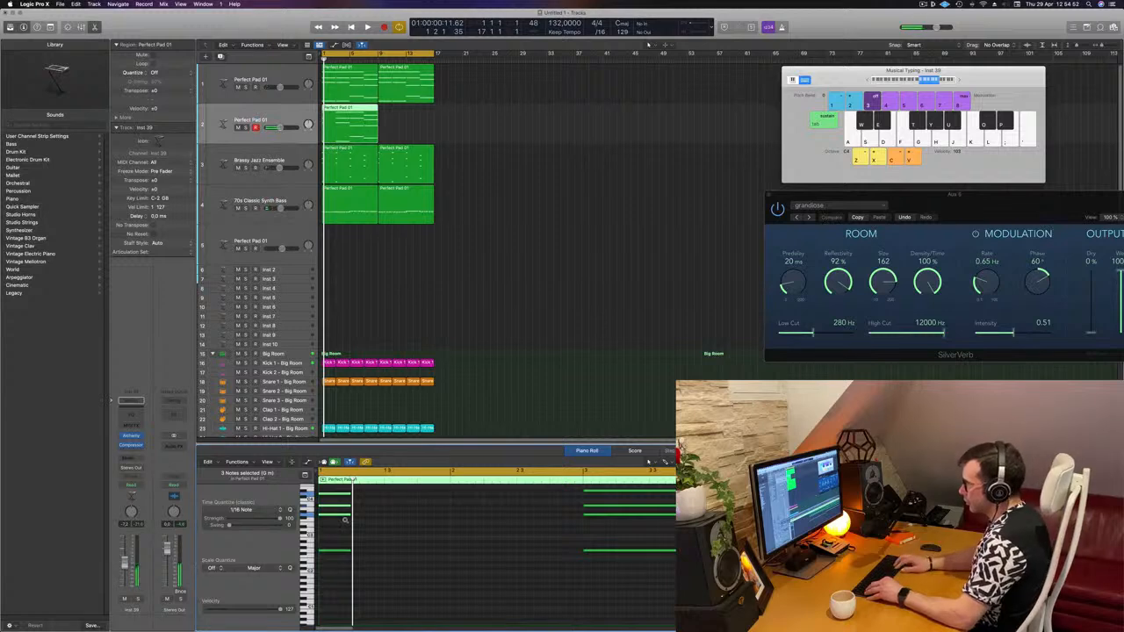
left_click(358, 512)
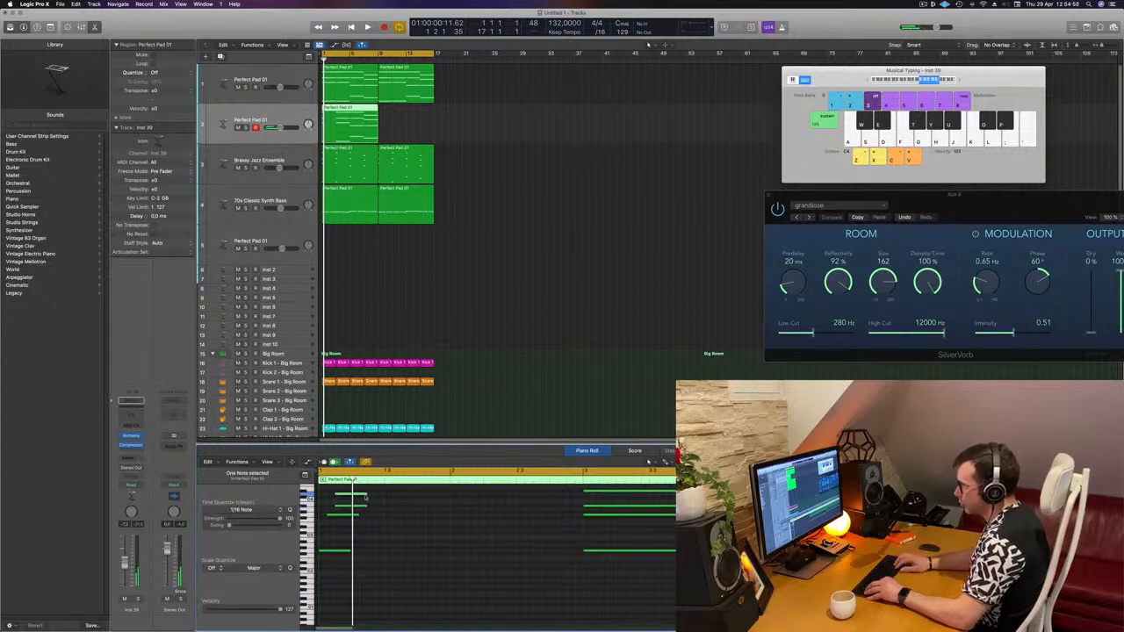
scroll(386, 496, "right", 1)
left_click_drag(387, 500, 348, 564)
left_click_drag(376, 491, 322, 551)
scroll(356, 550, "left", 1)
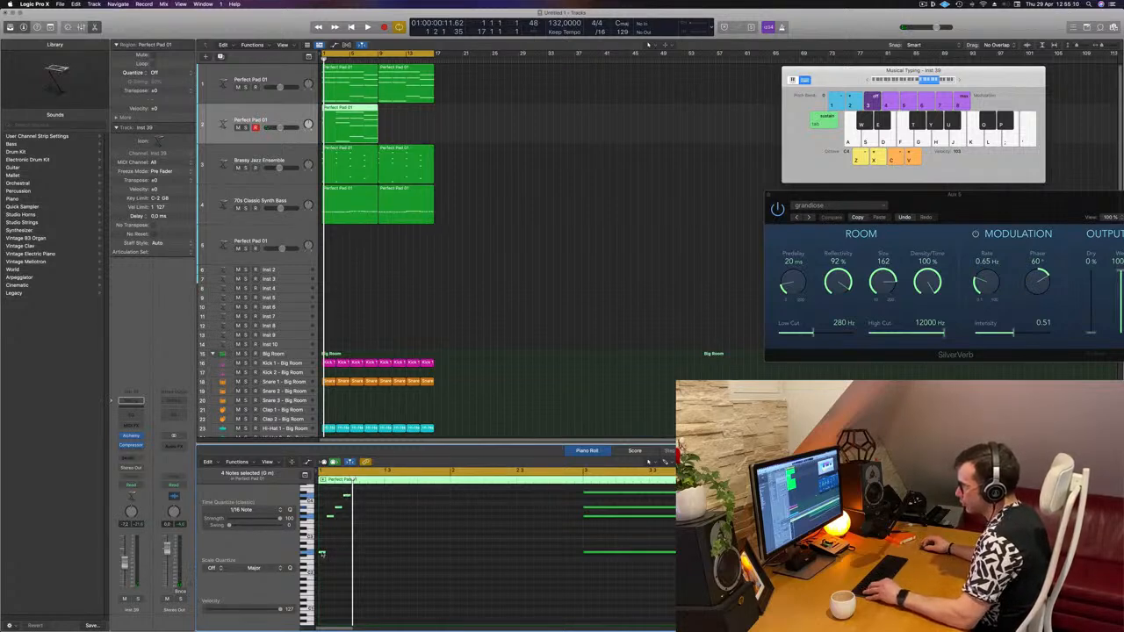
left_click_drag(322, 553, 362, 556)
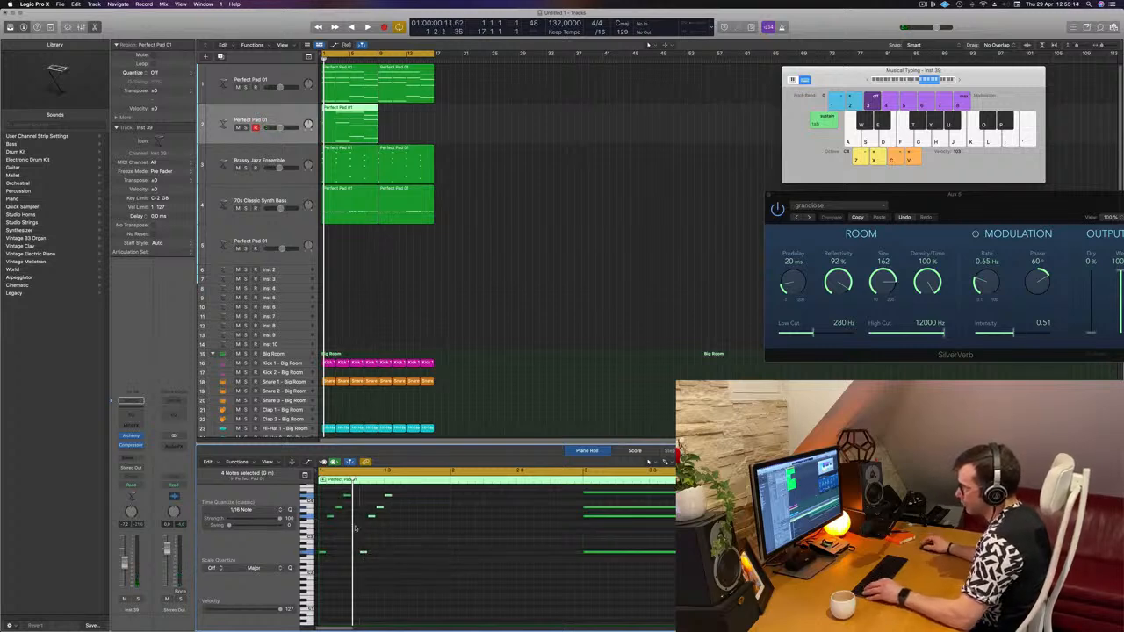
- Move more chord notes to extend the arpeggio pattern and play it back from the start
scroll(356, 527, "up", 3)
scroll(355, 527, "left", 2)
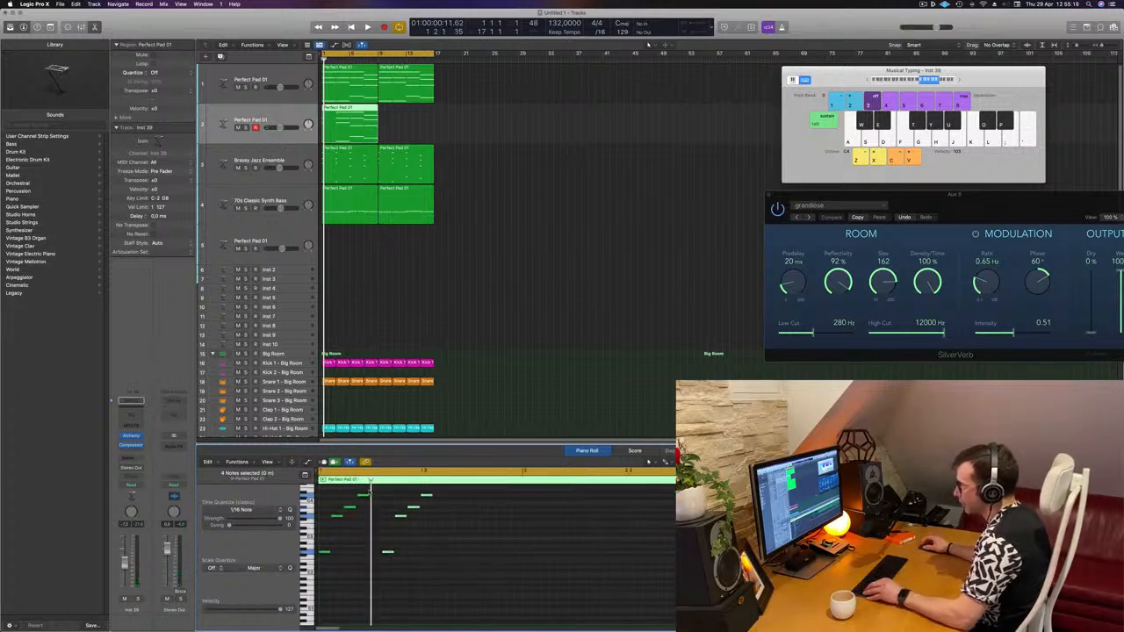
left_click(332, 519)
left_click_drag(337, 516, 463, 546)
key("space")
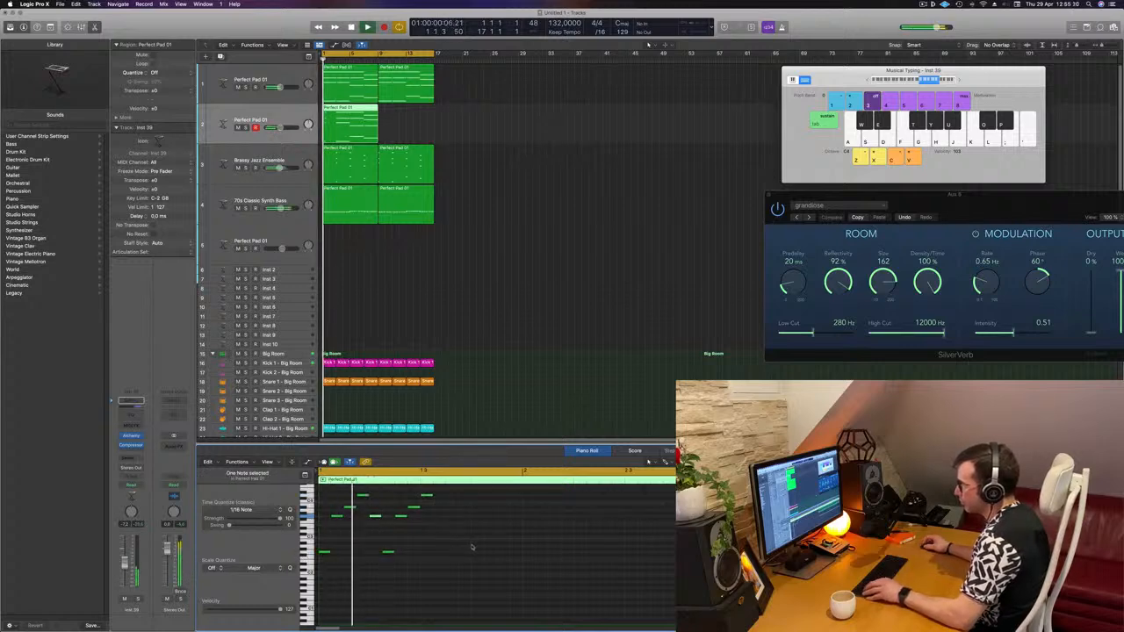
key("super+Left")
key("super+Left")
key("space")
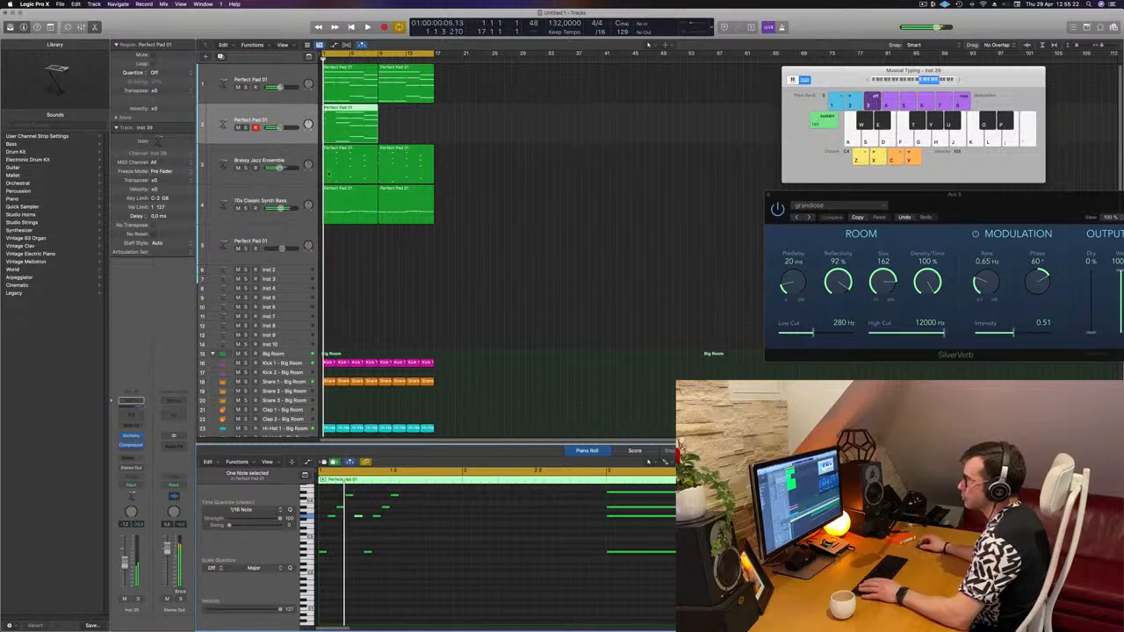
- Shift another chord note later in the arpeggio and select a group of notes
scroll(446, 545, "up", 2)
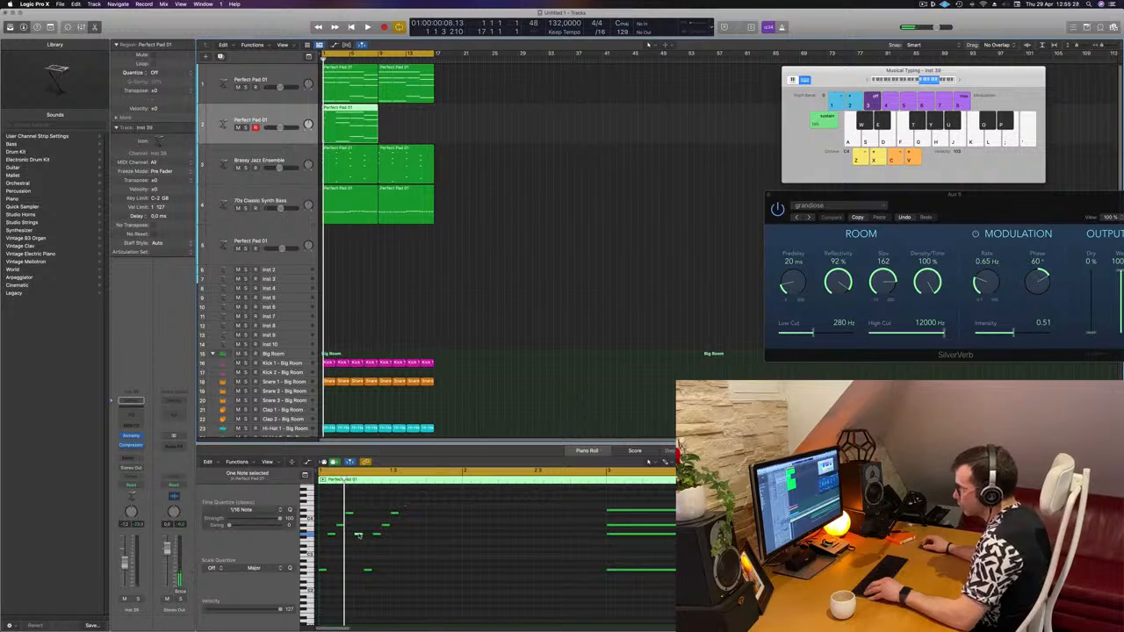
left_click_drag(358, 535, 404, 537)
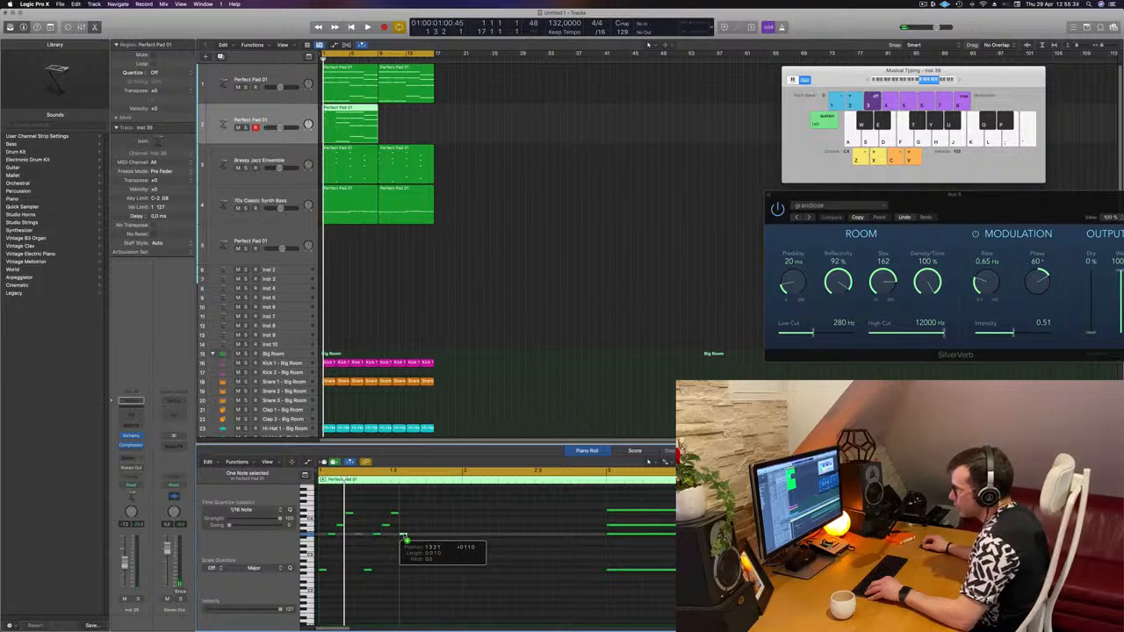
left_click_drag(404, 537, 401, 599)
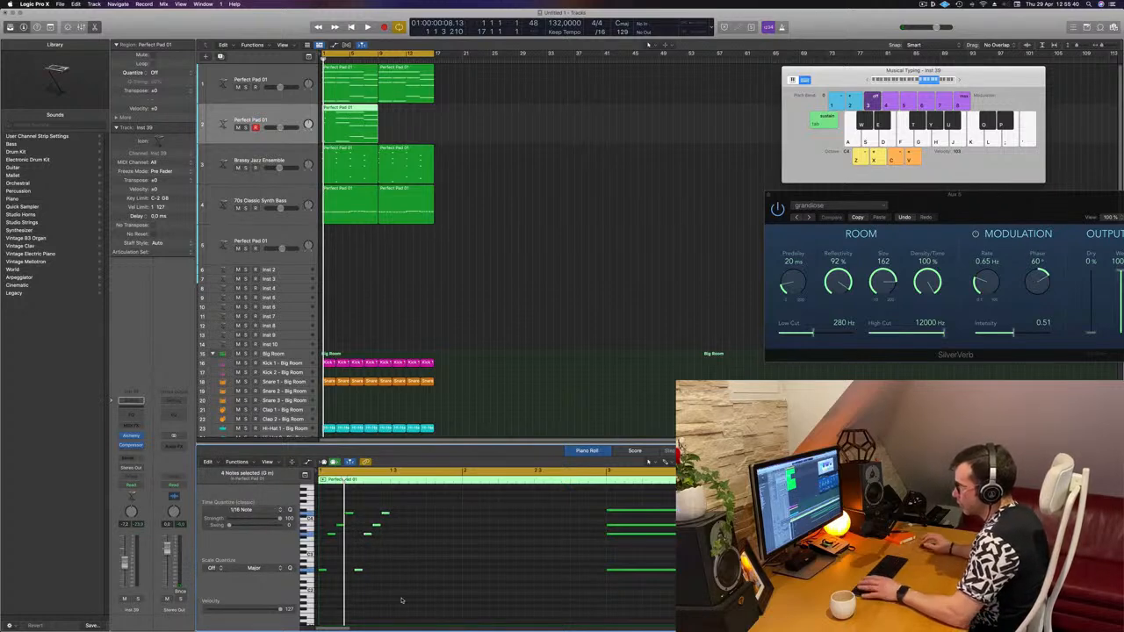
- Try to repeat the arpeggio region along the duplicate pad track, undoing each repetition
key("space")
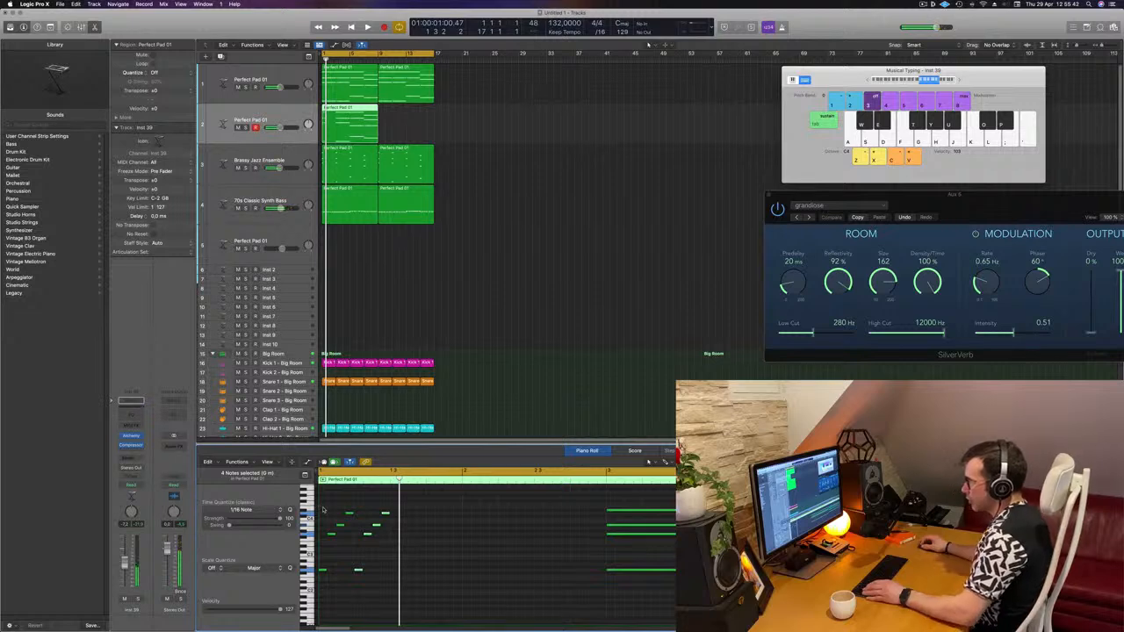
key("super+a")
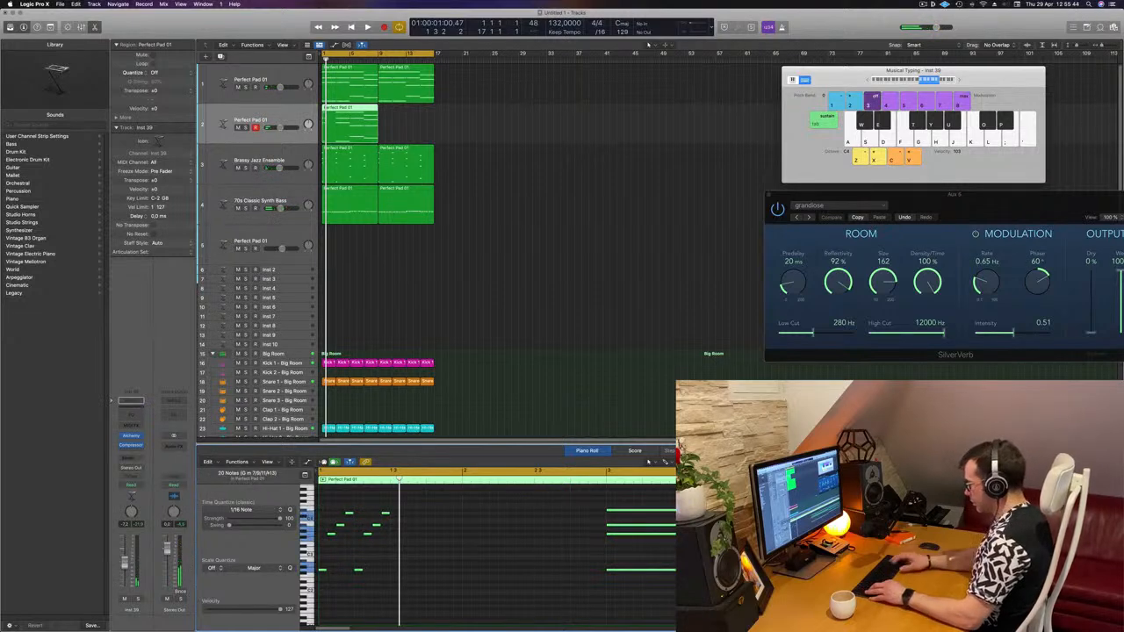
key("alt+r")
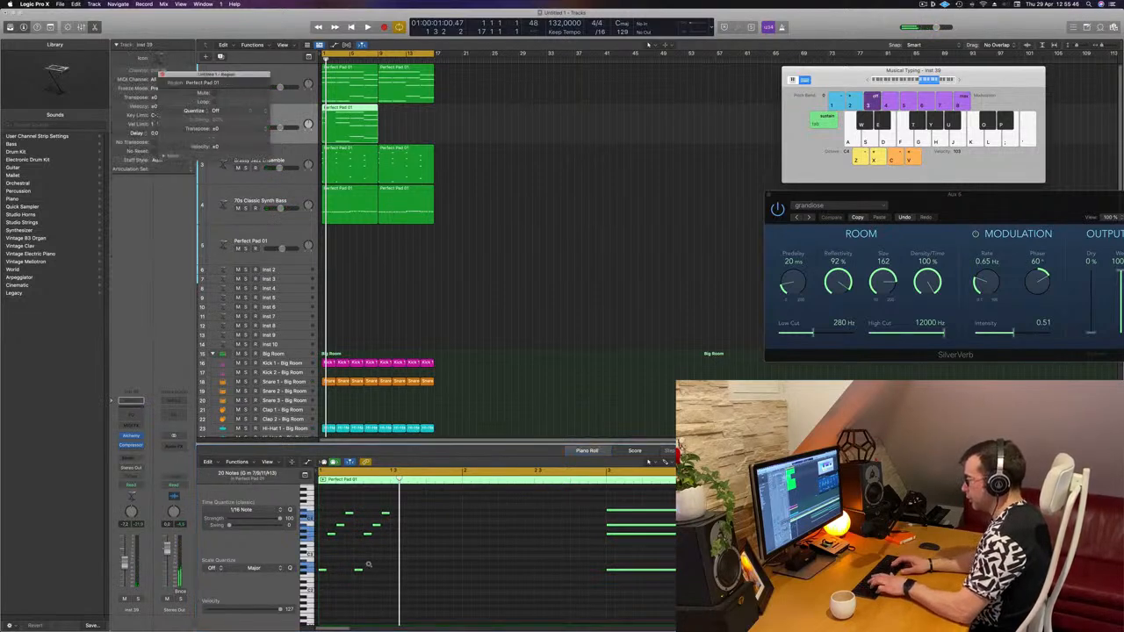
key("super+r")
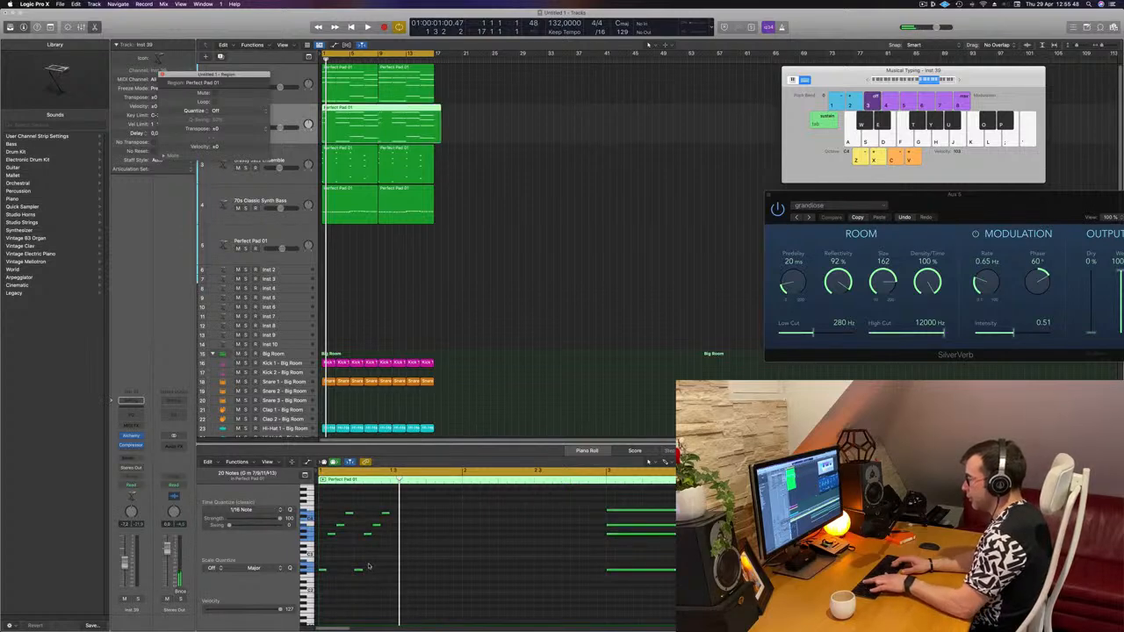
left_click(509, 200)
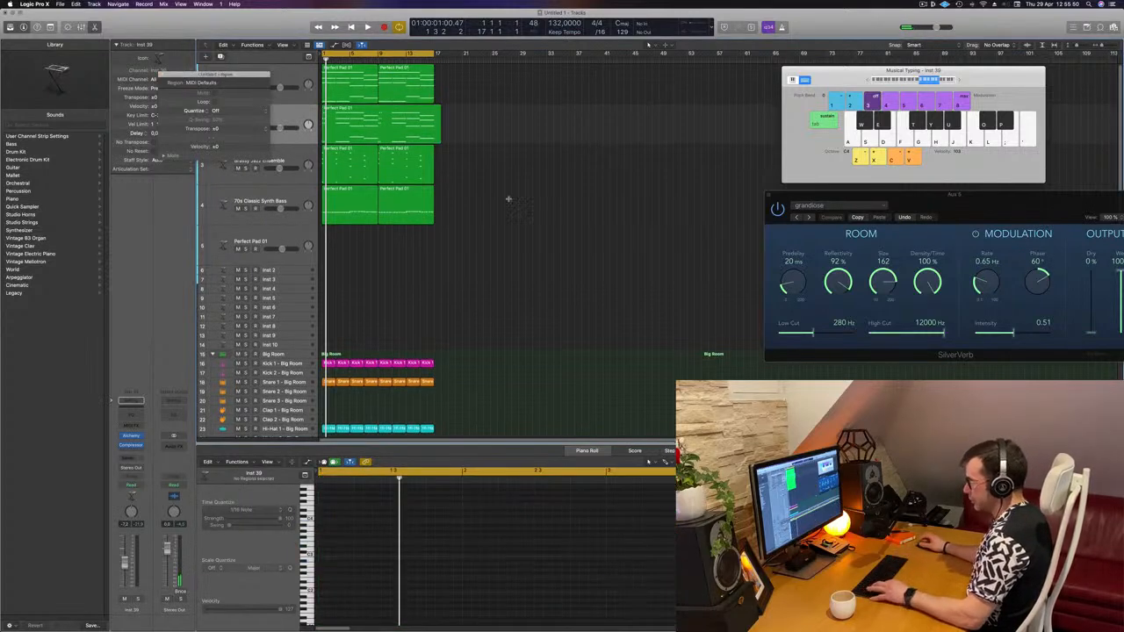
key("super+z")
left_click(333, 128)
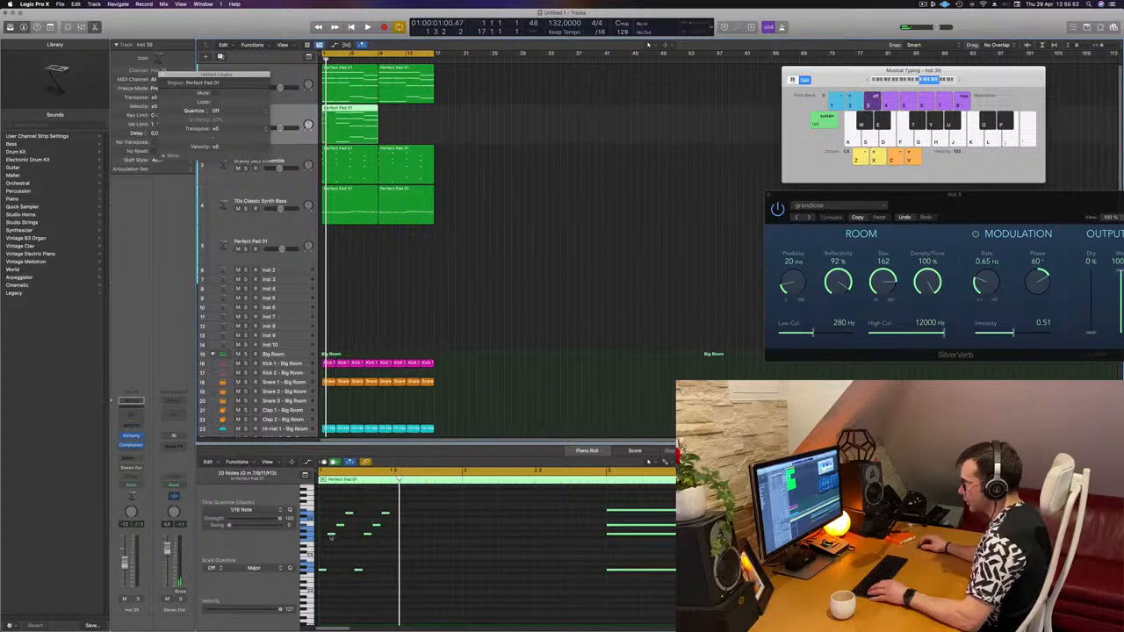
left_click(332, 572)
key("super+a")
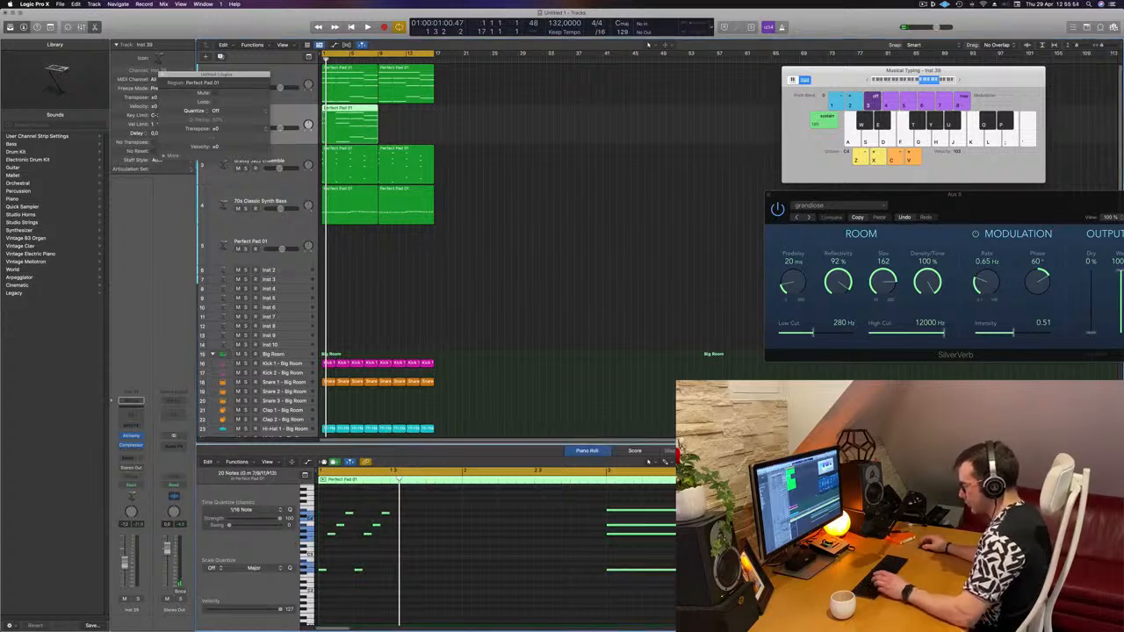
key("super+r")
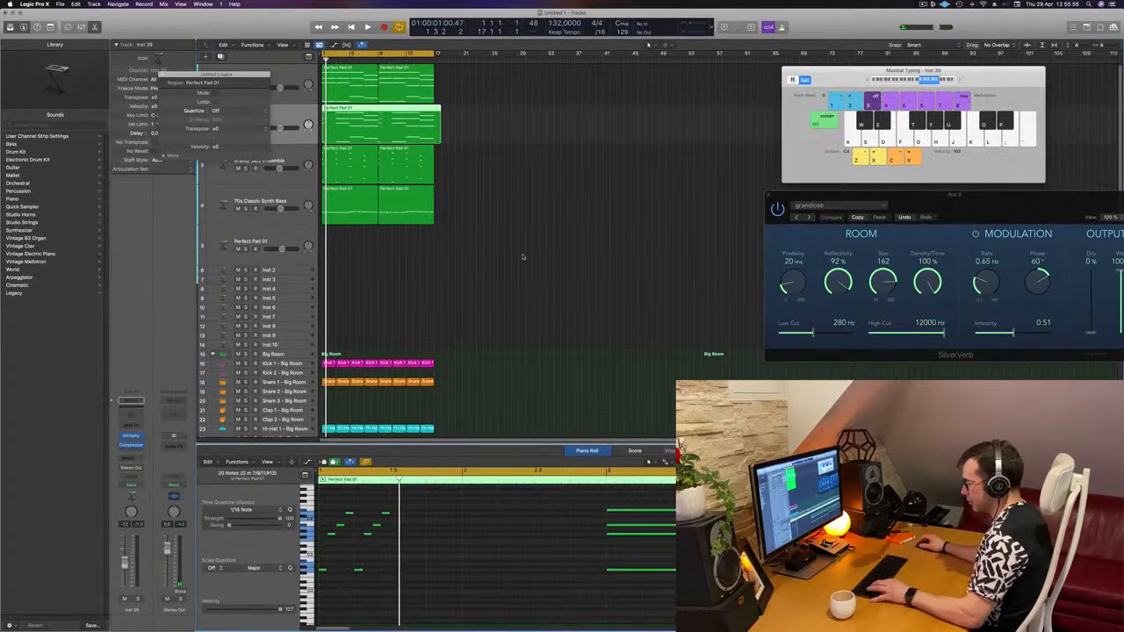
key("super+z")
- Select the arpeggio notes and copy them twice further along the region to repeat the pattern
left_click(330, 509)
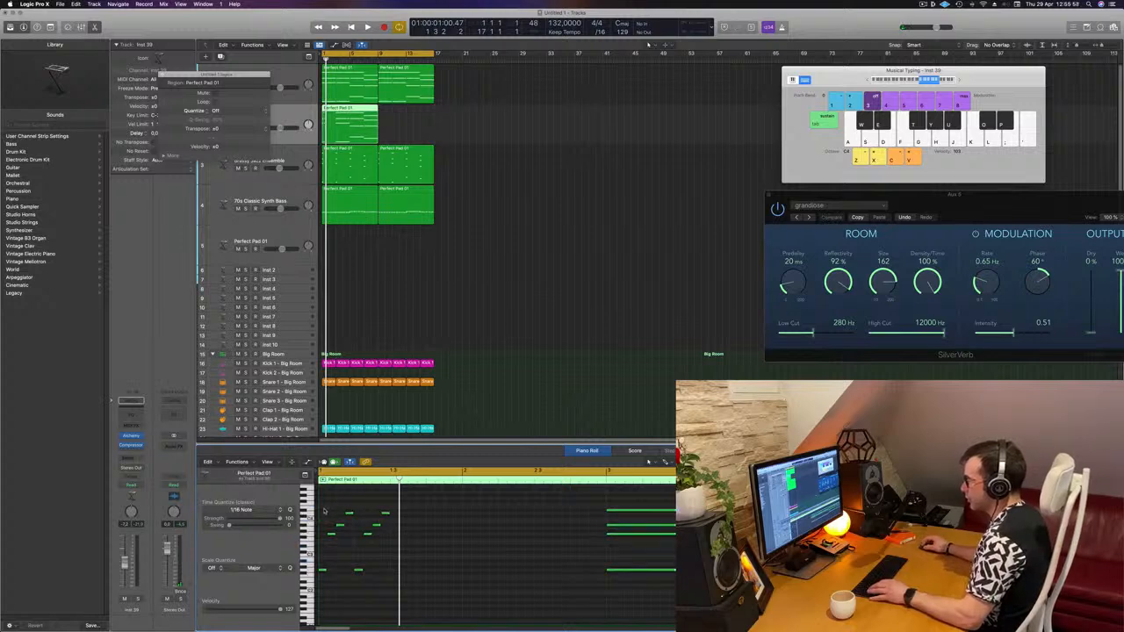
left_click_drag(324, 511, 383, 589)
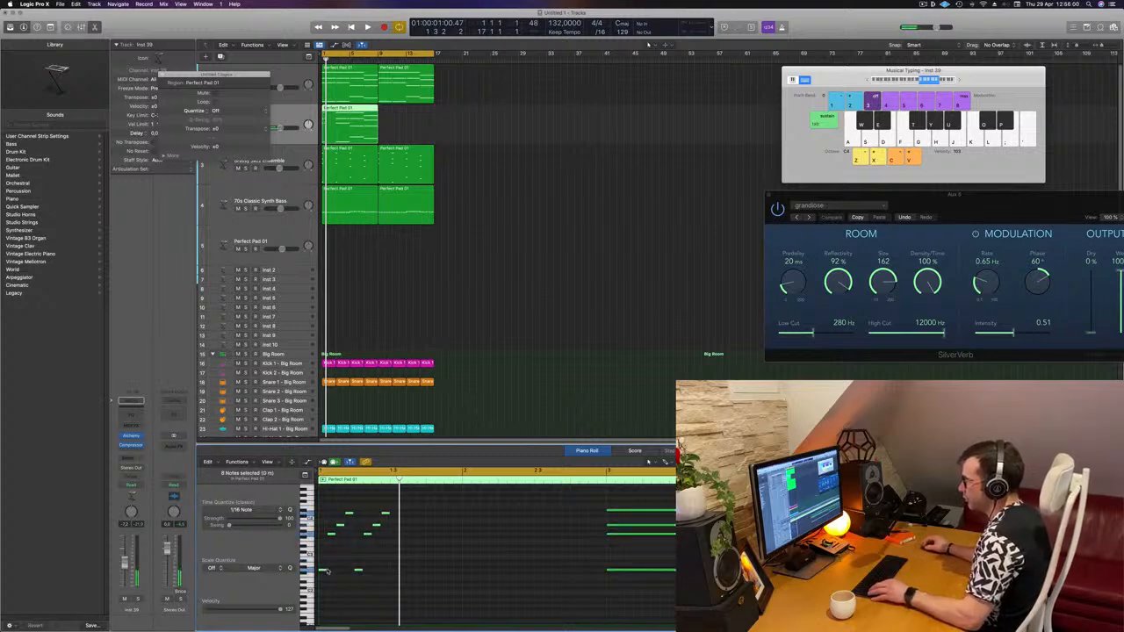
left_click_drag(322, 571, 400, 576)
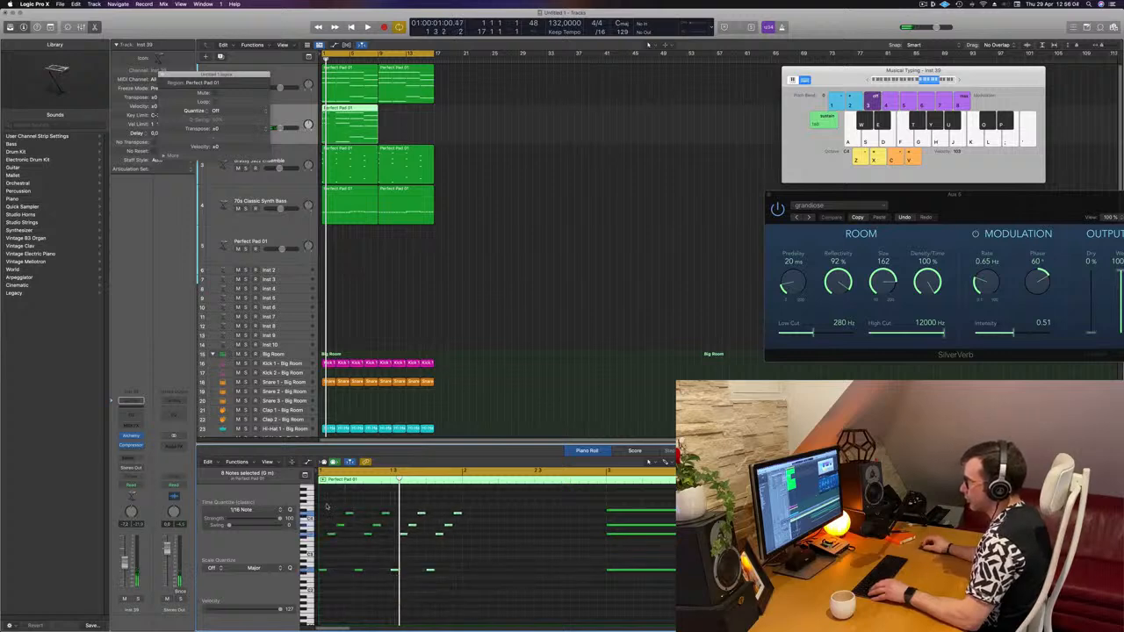
left_click_drag(323, 508, 497, 598)
left_click_drag(322, 572, 475, 566)
- Play back the arpeggiated pad region to listen to the repeated pattern
scroll(491, 509, "down", 2)
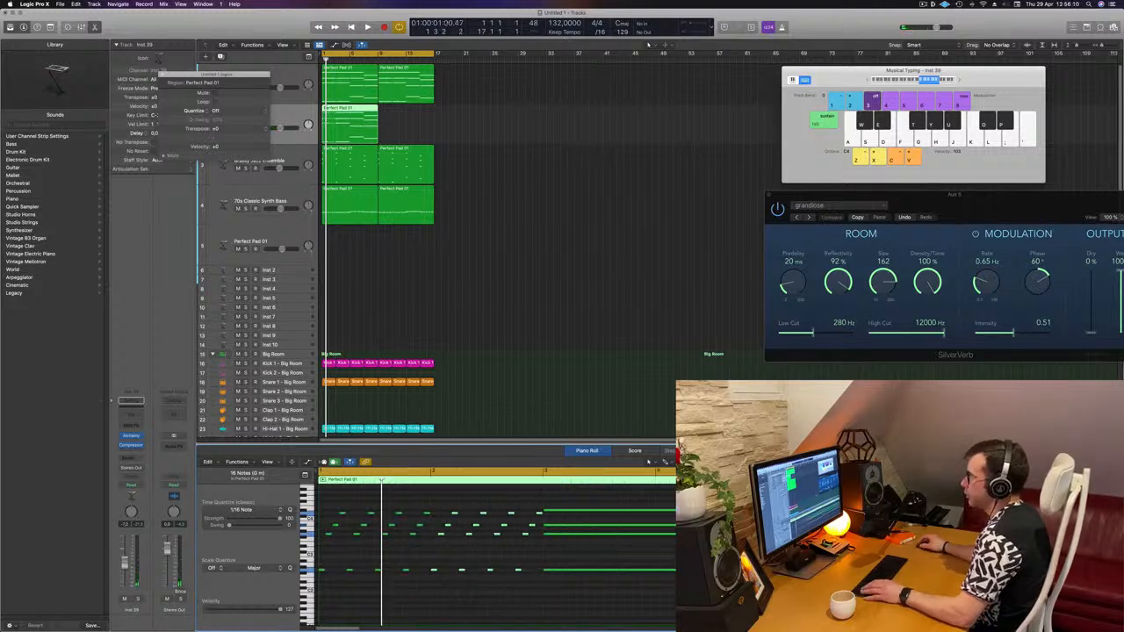
key("space")
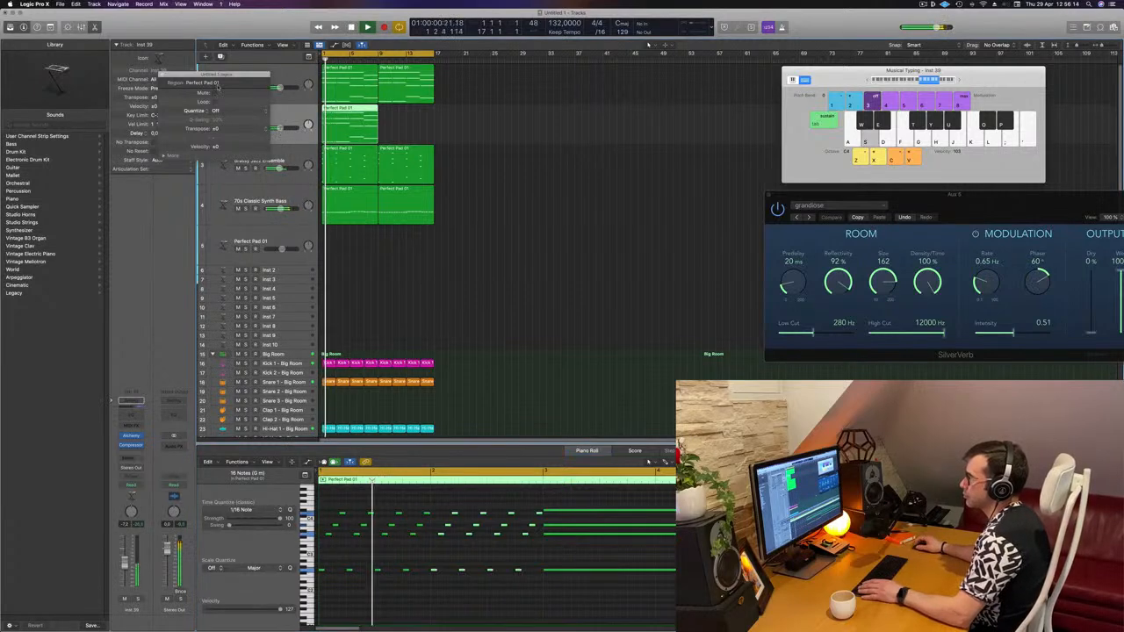
left_click(163, 75)
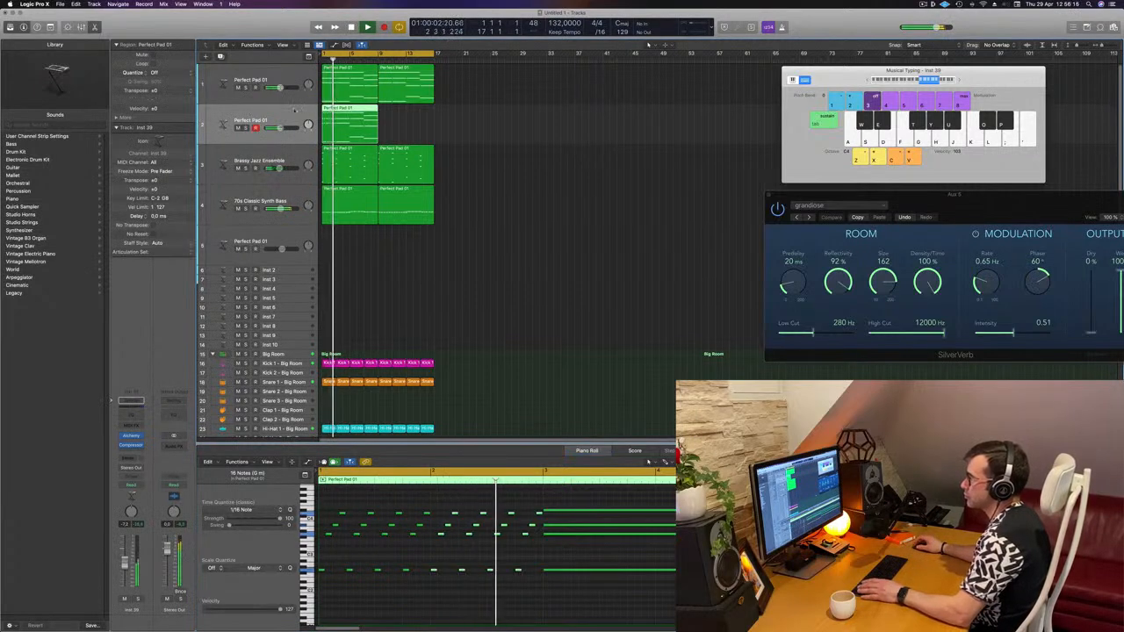
key("space")
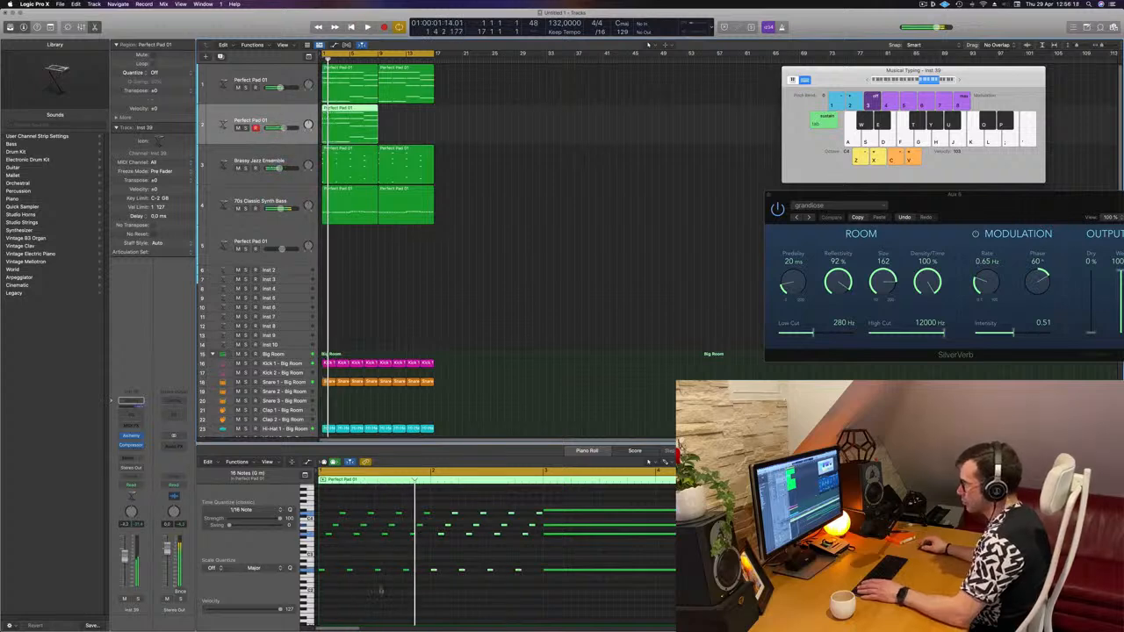
left_click(380, 591)
key("space")
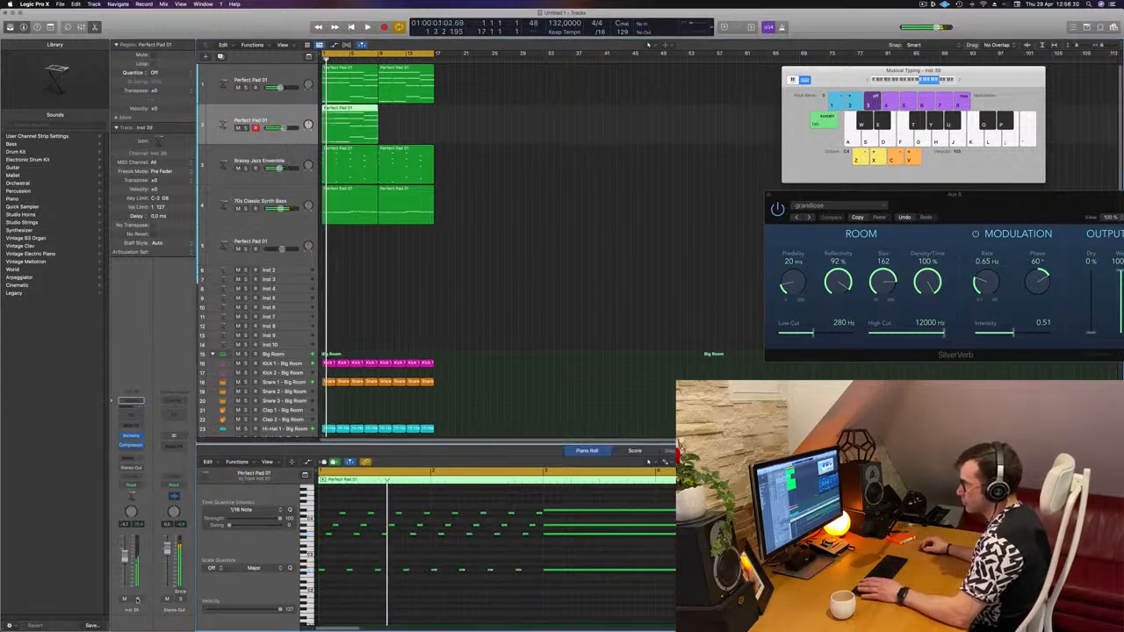
- Open the arpeggio track's Alchemy instrument and audition the 1 Note Chord and 12 String Split presets
left_click(137, 598)
left_click(137, 598)
left_click(137, 598)
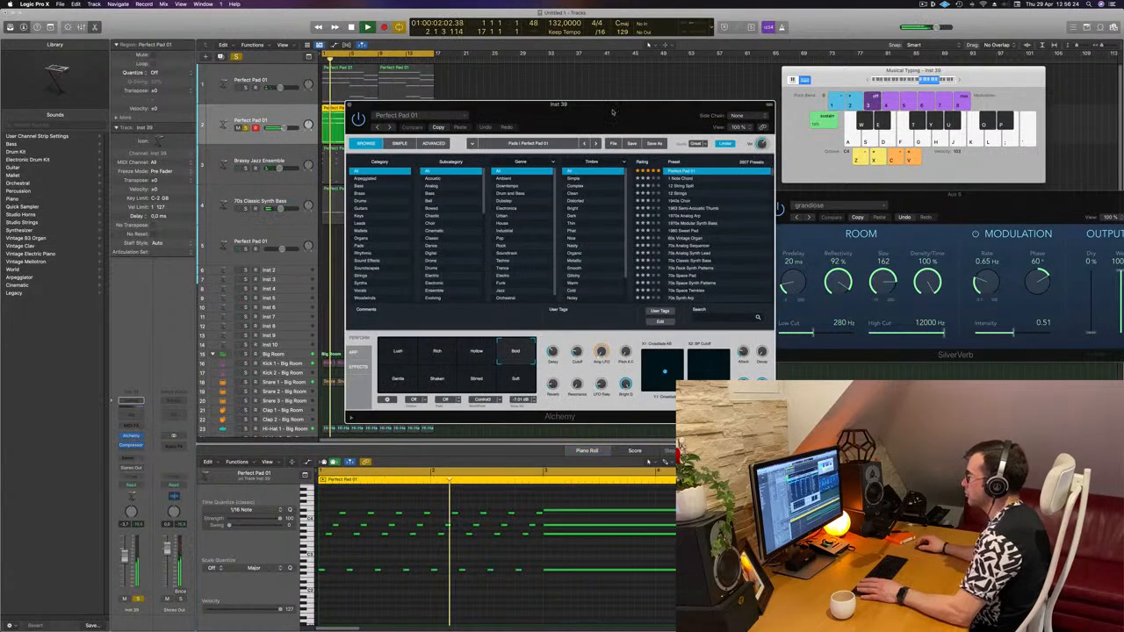
left_click_drag(683, 110, 720, 112)
left_click(720, 176)
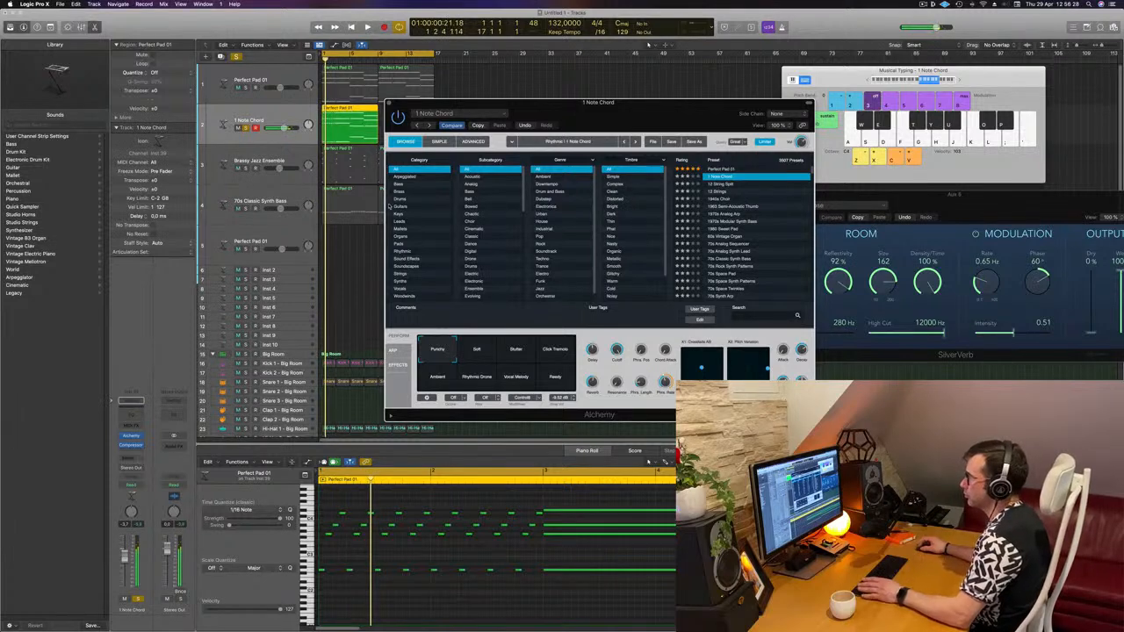
key("Down")
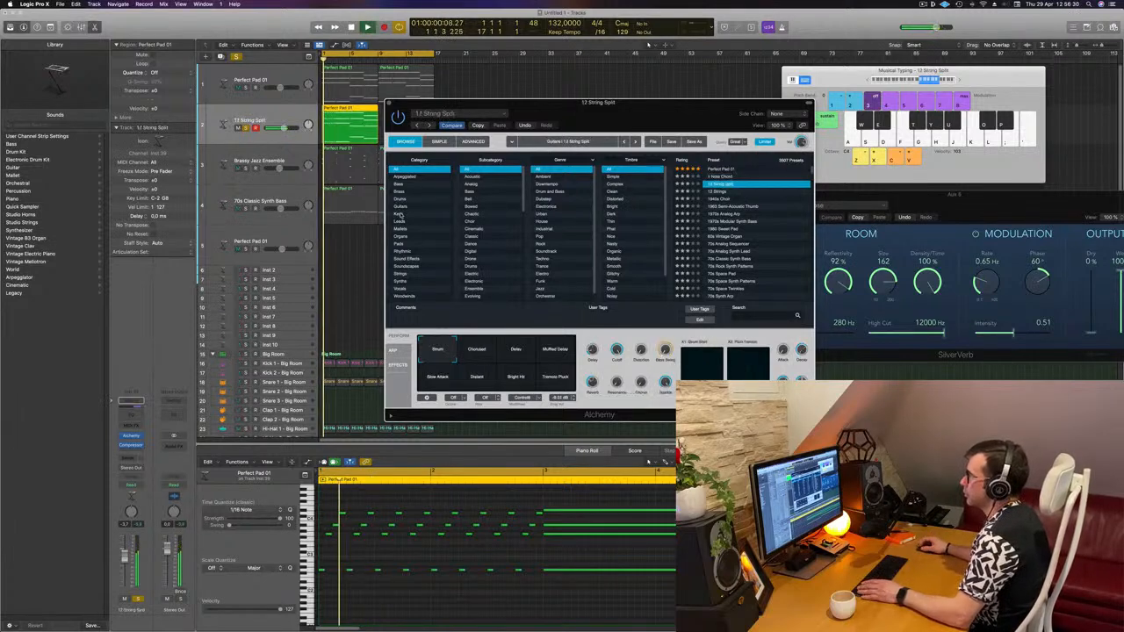
- Filter Alchemy presets to the Leads category and audition Analog Glide Lead and Analog Sync Decay Lead
left_click(400, 221)
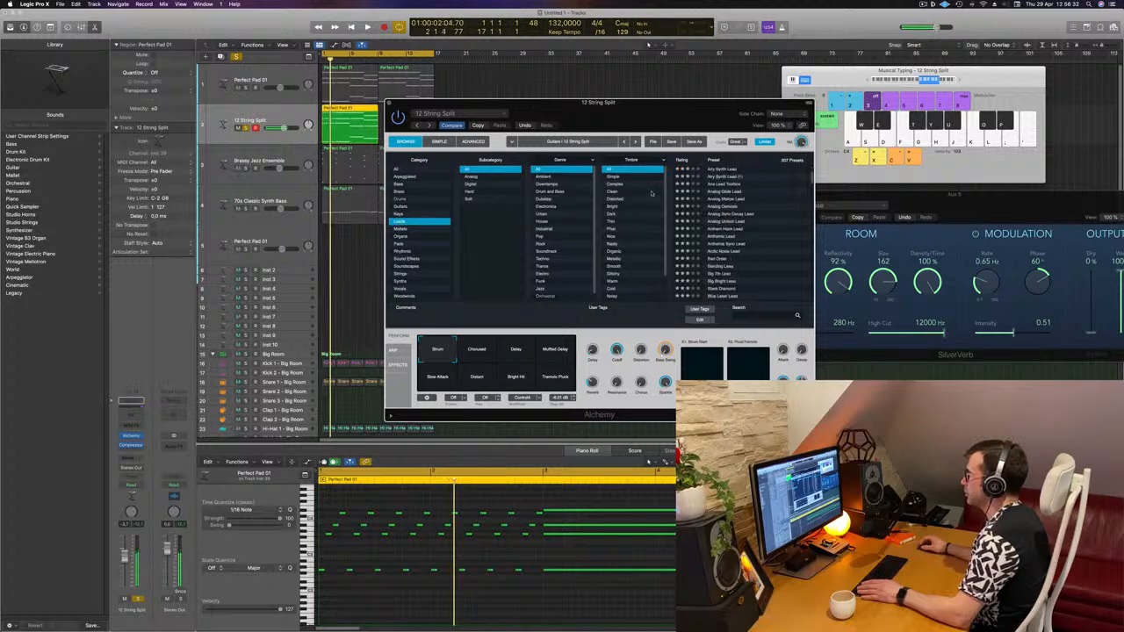
left_click(722, 191)
key("space")
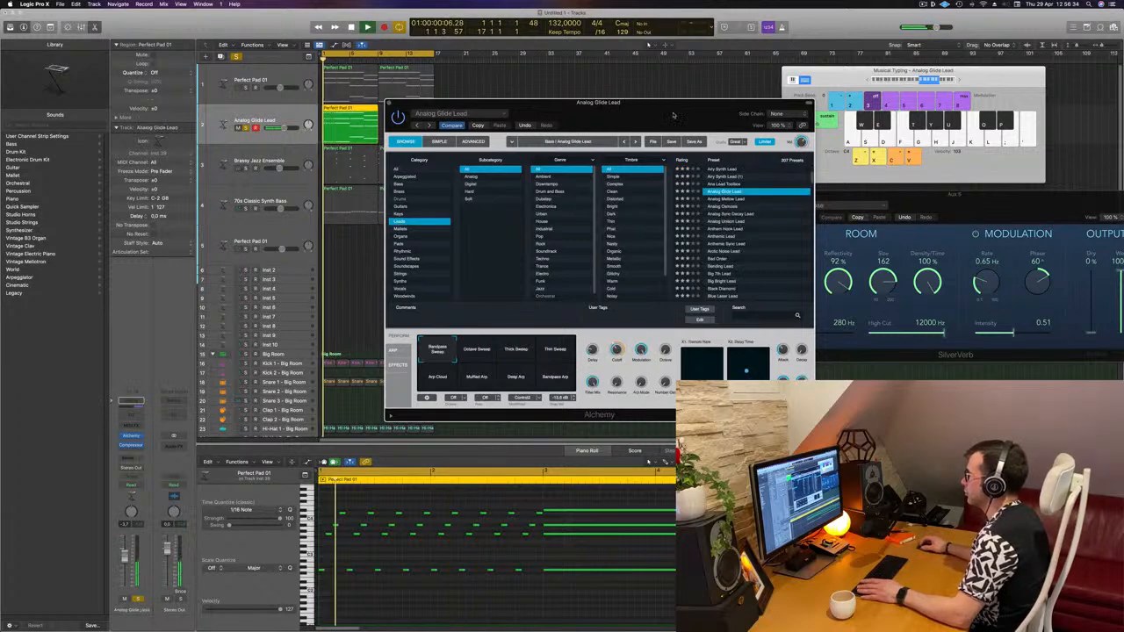
left_click(754, 203)
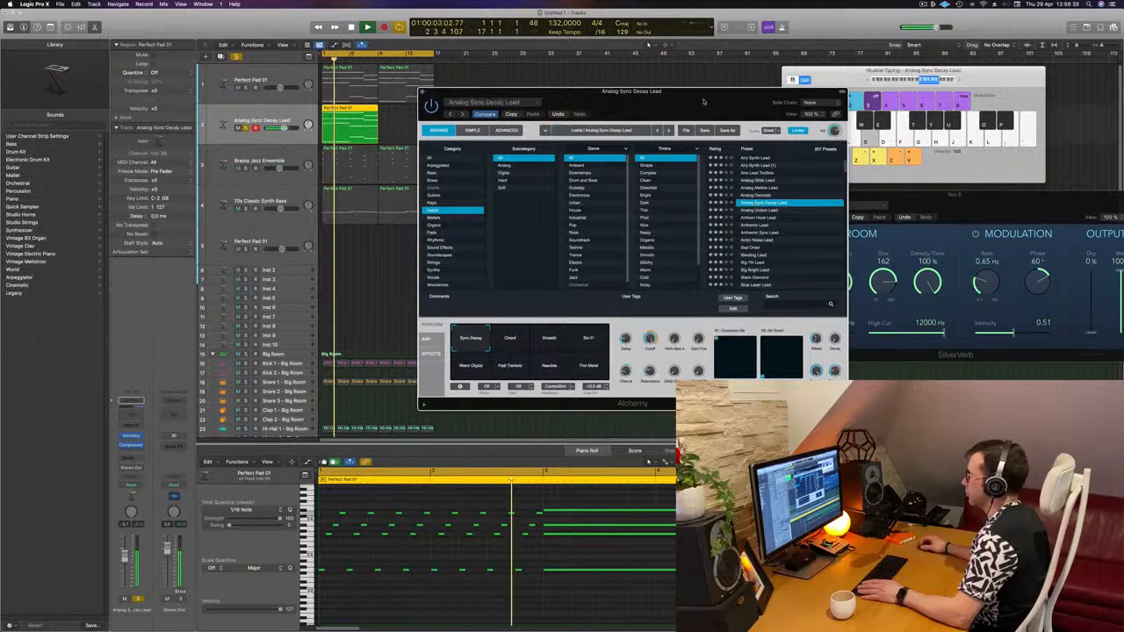
left_click_drag(706, 100, 788, 61)
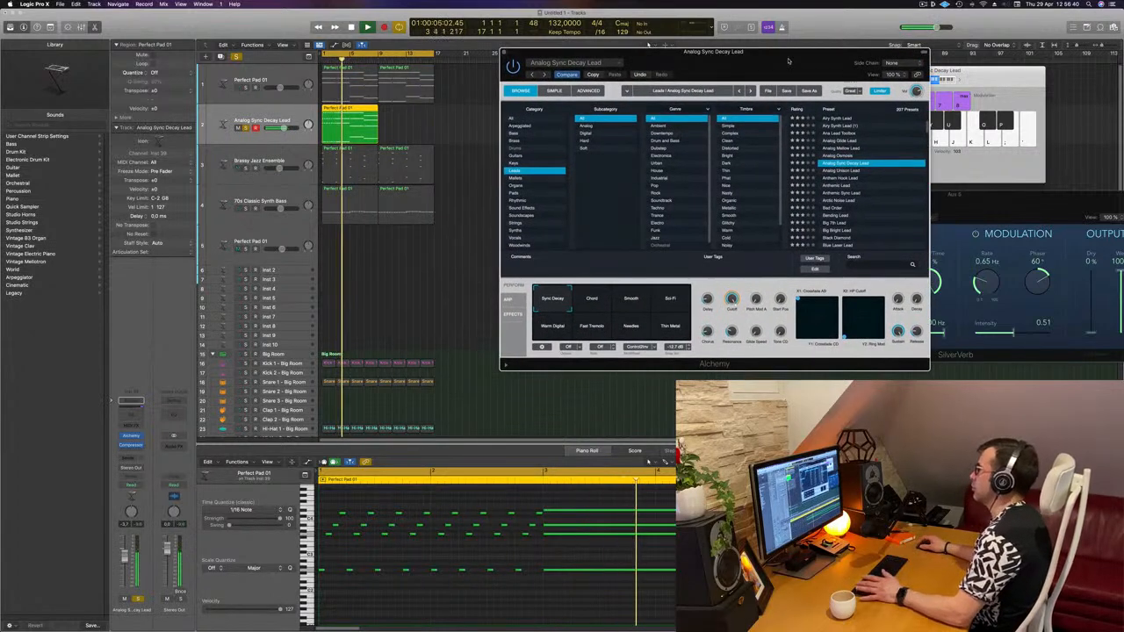
- Step through the lead presets to Anthemic Lead and nudge the track's volume fader down slightly
left_click(631, 303)
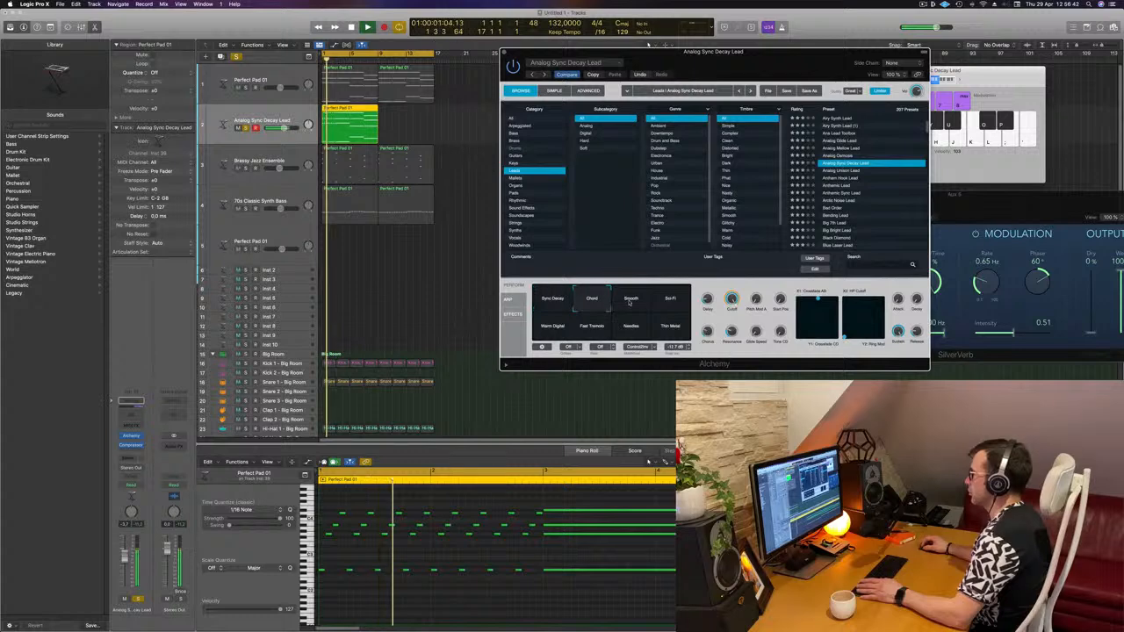
key("Down")
key("Down")
key("Down")
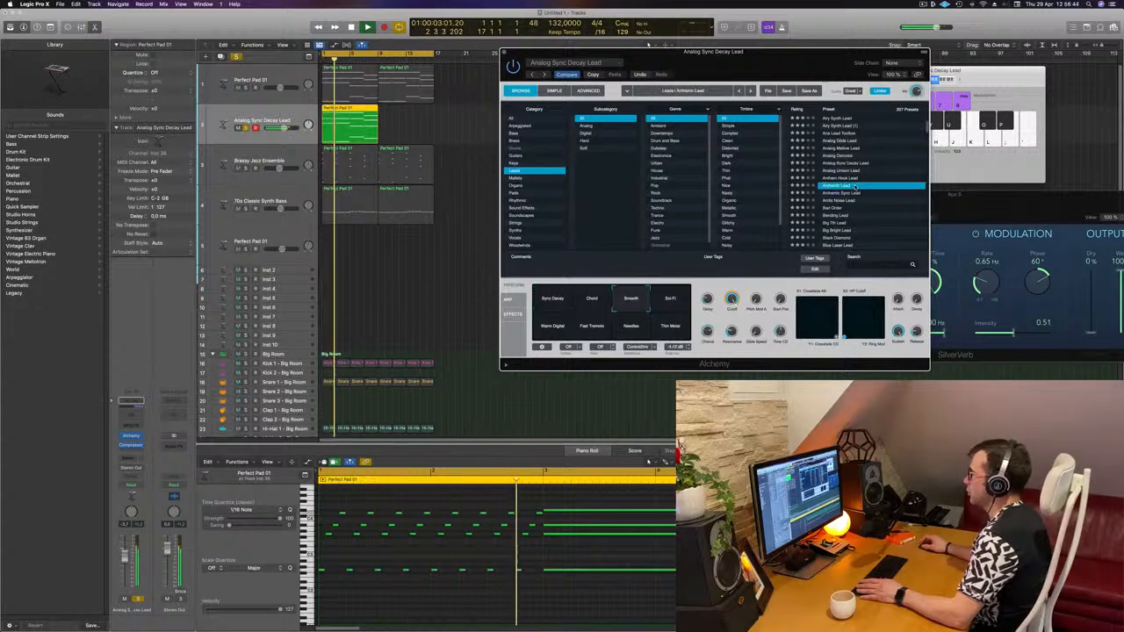
left_click_drag(125, 555, 125, 565)
key("space")
key("space")
- Audition the Bonding Lead, Blue Laser Lead and Bright Saw Anthem Lead presets during playback
left_click(845, 215)
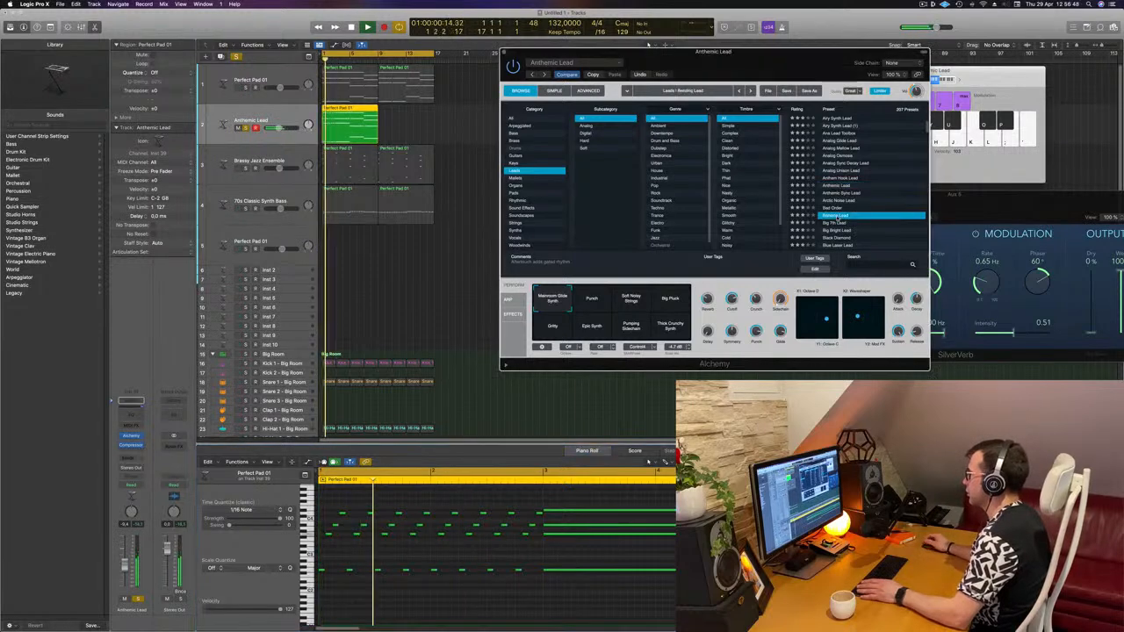
scroll(848, 225, "down", 2)
left_click(840, 216)
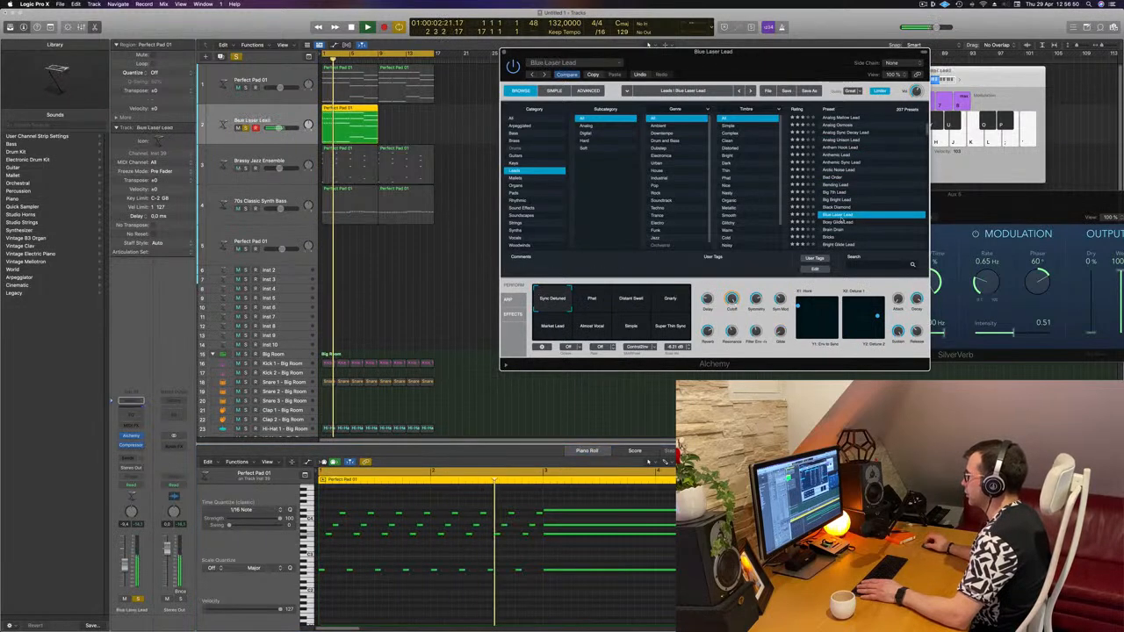
scroll(838, 211, "down", 3)
key("space")
left_click(839, 205)
key("space")
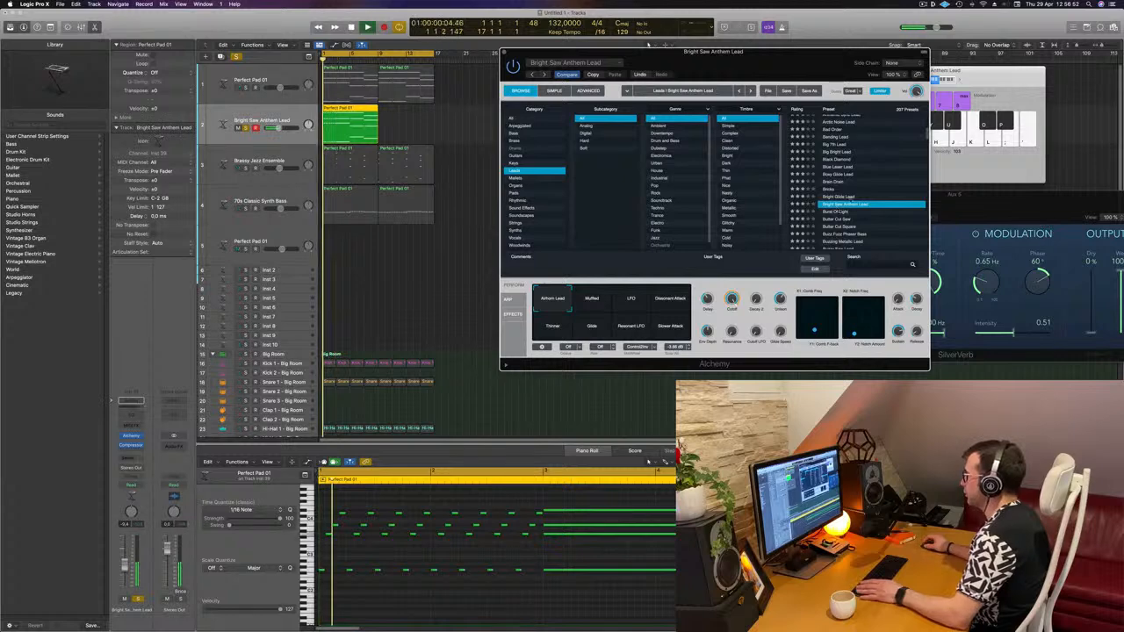
- Load the Butter Cut Saw preset and try its Dark Lead and Chip Sweep performance pads
scroll(838, 204, "down", 2)
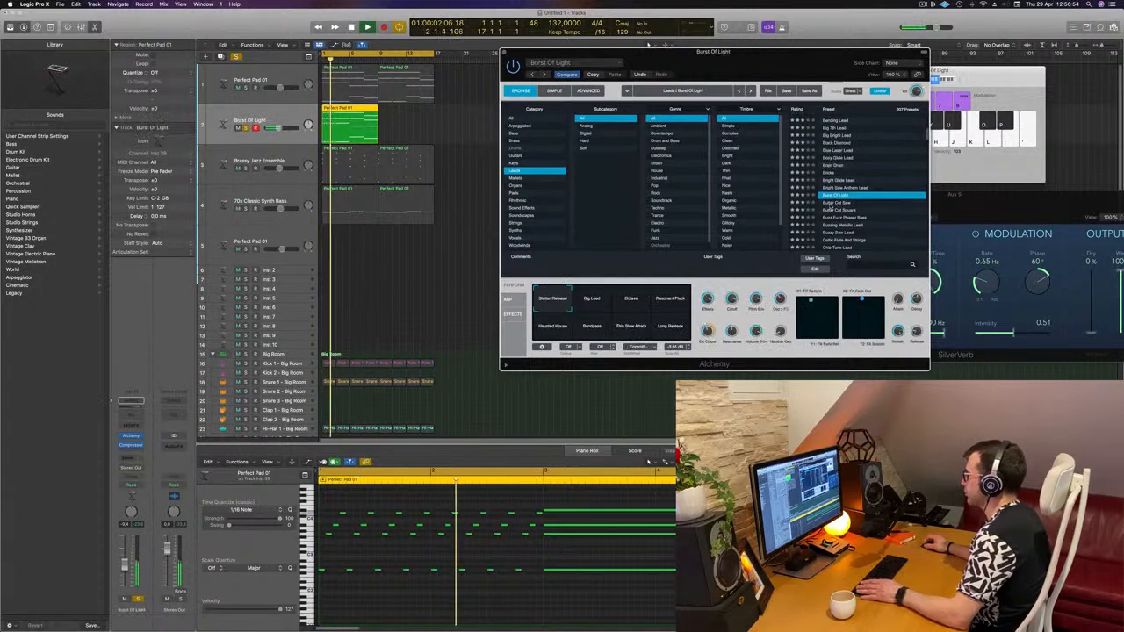
left_click(833, 203)
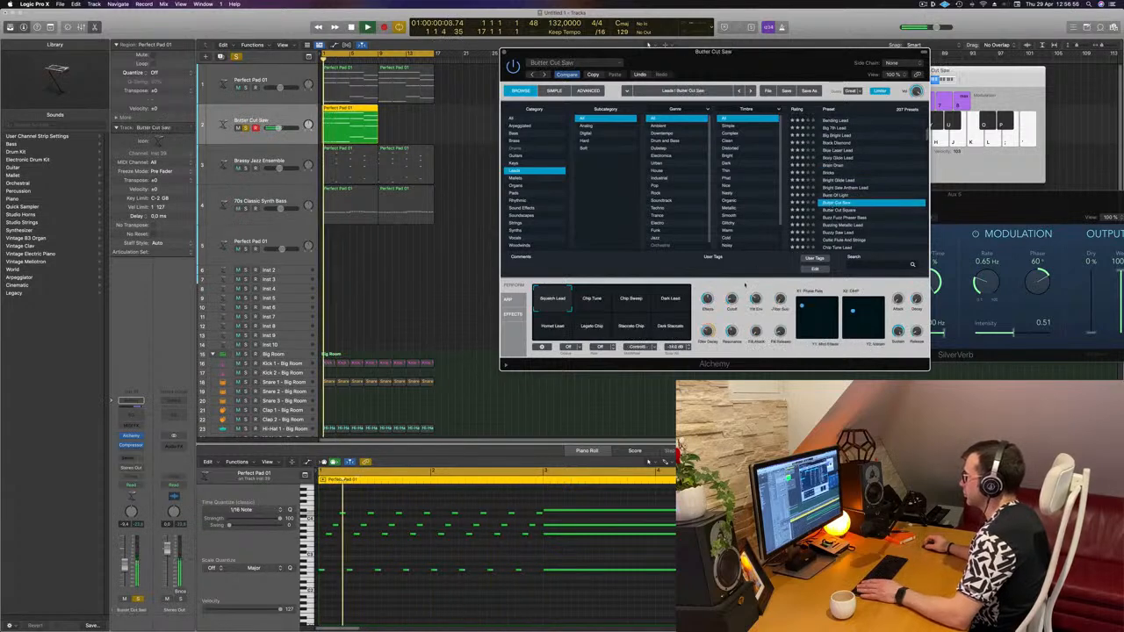
left_click(600, 301)
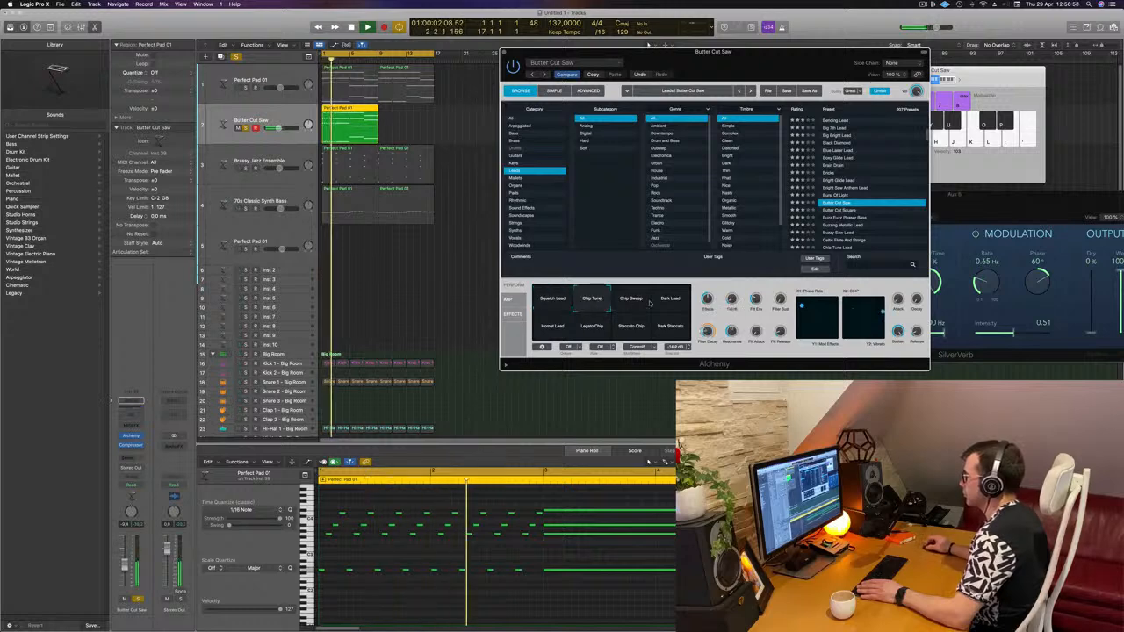
left_click(671, 303)
left_click(634, 305)
- Audition the Butter Cut Square and Buzzy Saw Lead presets during playback
left_click(836, 210)
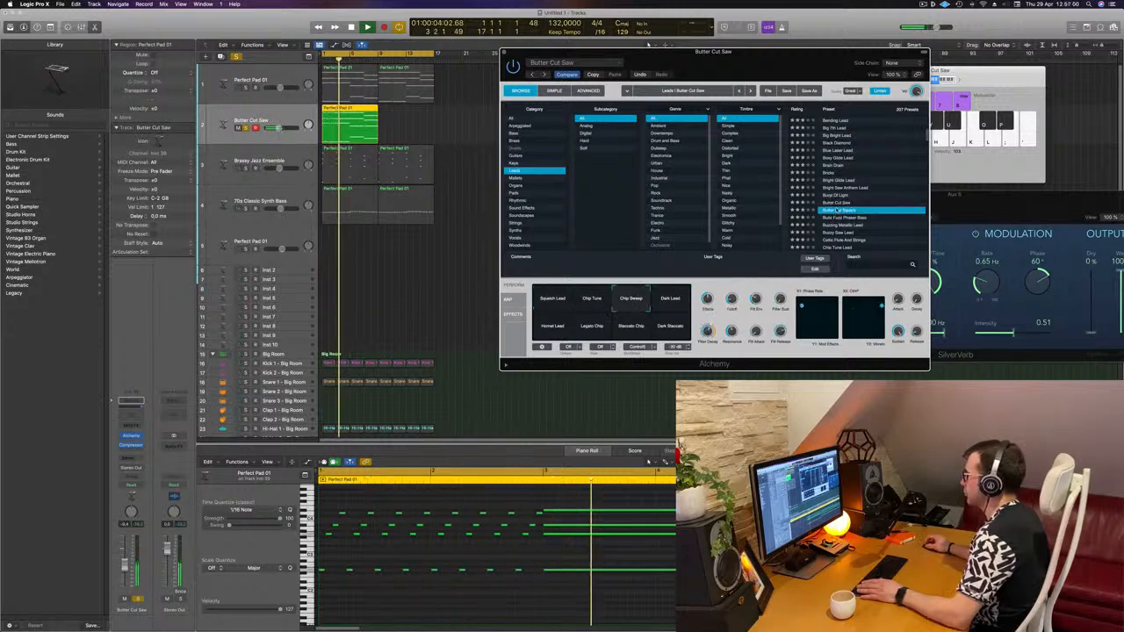
scroll(851, 215, "down", 1)
left_click(847, 211)
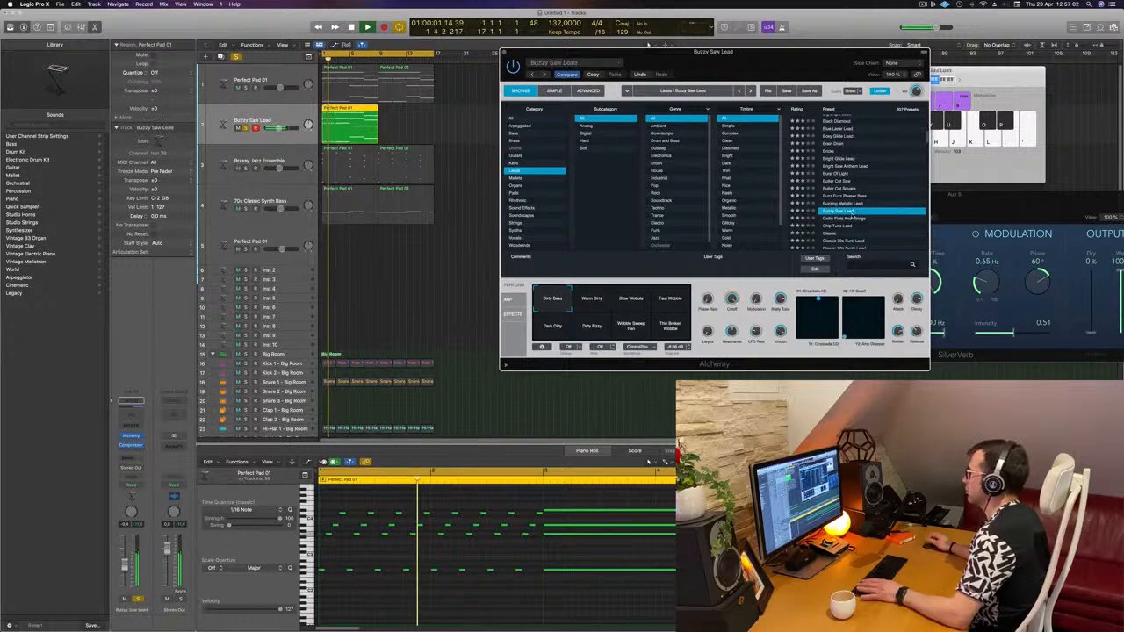
- Load the Classic lead preset and select its Muffled performance pad
scroll(843, 210, "down", 1)
left_click(834, 207)
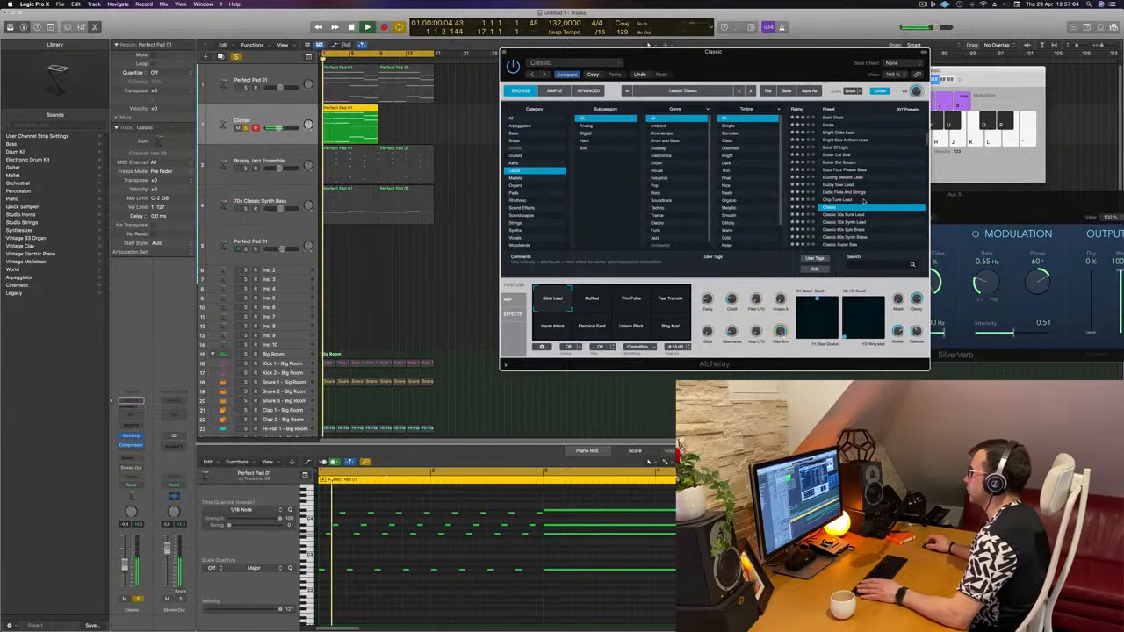
scroll(836, 208, "down", 1)
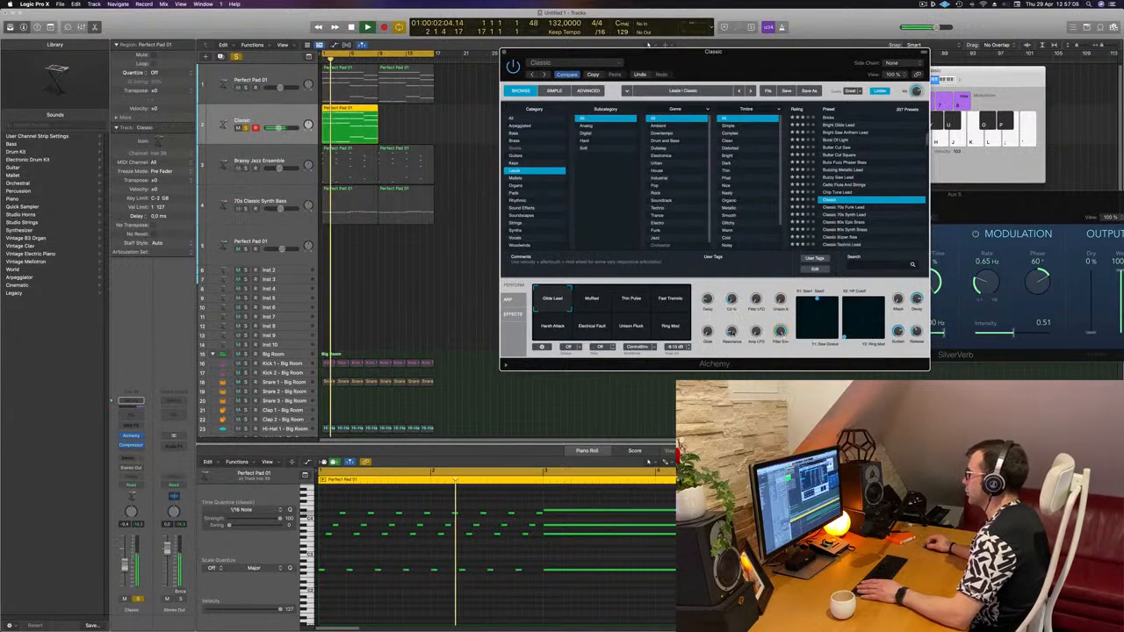
left_click(593, 301)
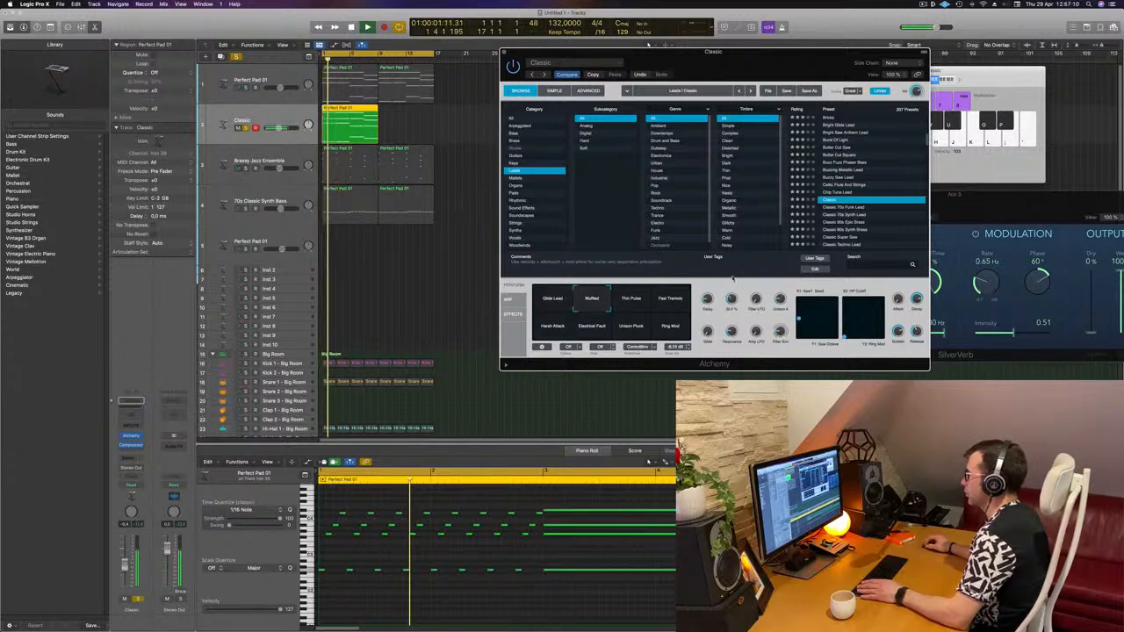
key("Return")
- Move the Alchemy window aside and delete four notes in the middle of the lead region
left_click_drag(713, 52, 939, 18)
scroll(546, 494, "down", 2)
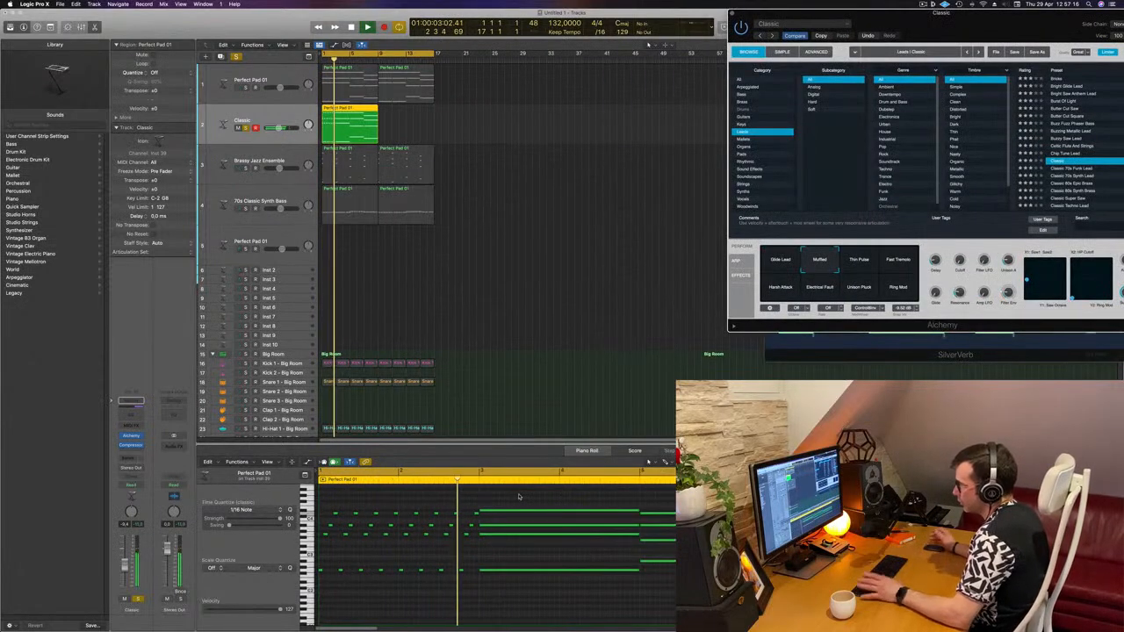
left_click_drag(520, 498, 518, 593)
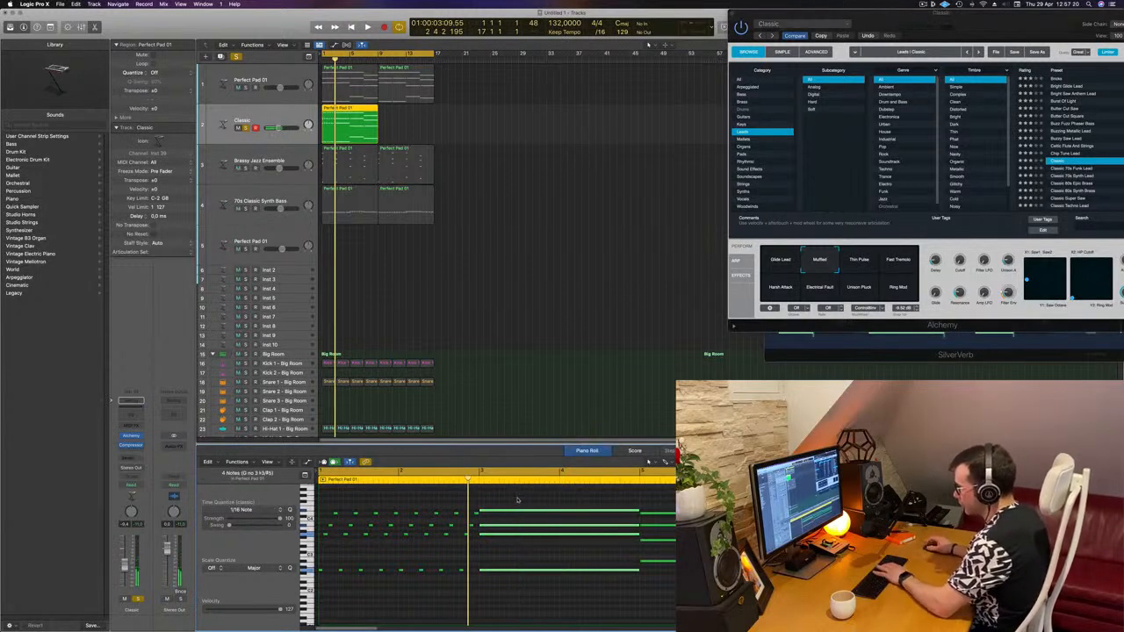
key("Delete")
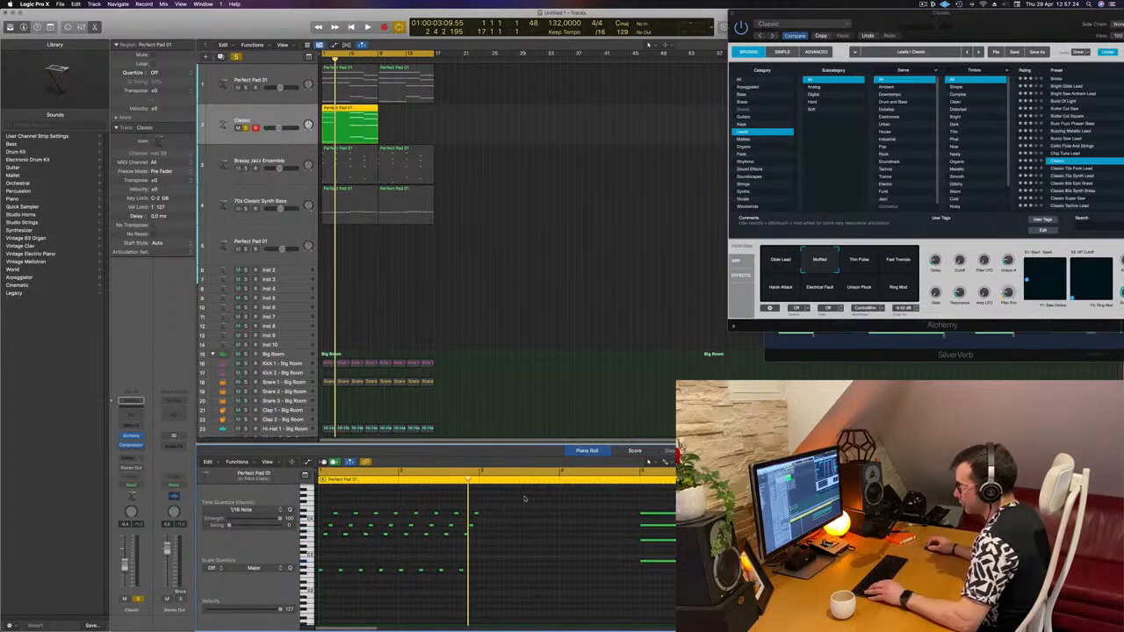
- Lengthen a selection of upper notes toward the region end and transpose them up one semitone
left_click_drag(522, 495, 483, 578)
left_click_drag(599, 516, 637, 518)
key("alt+shift+Up")
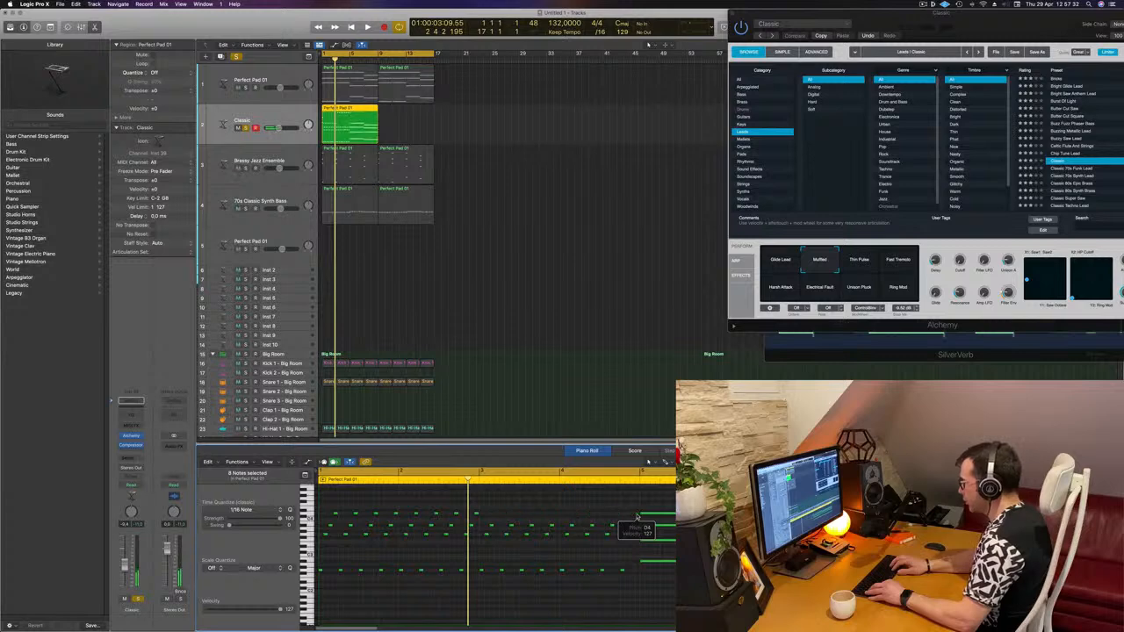
key("alt+shift+Down")
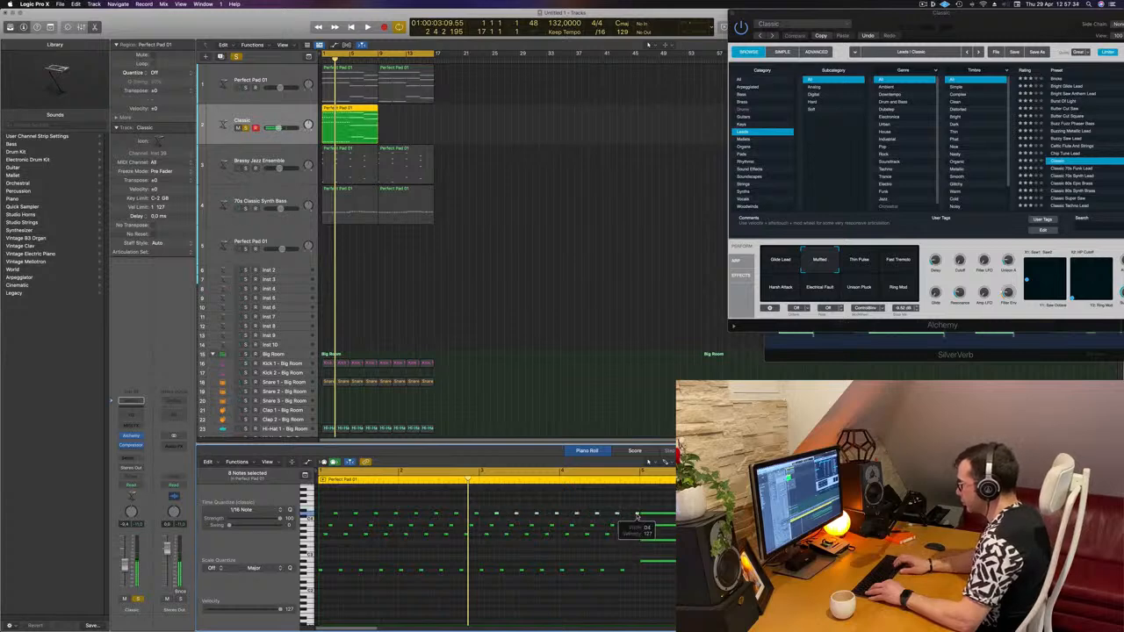
left_click_drag(637, 517, 637, 513)
key("alt+Up")
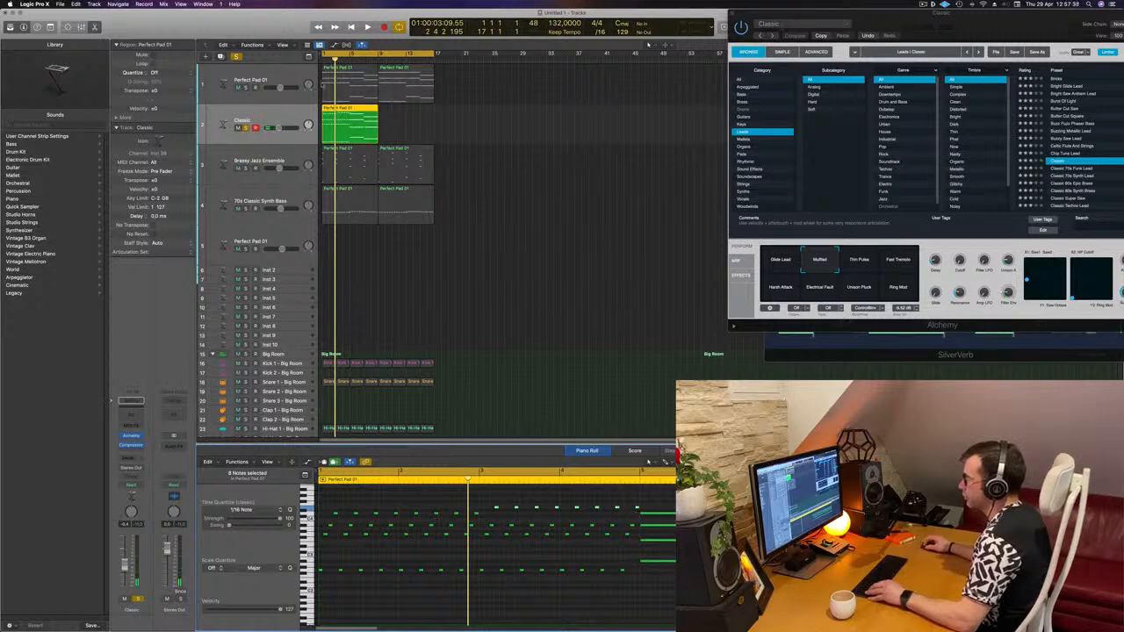
- Select the upper-row notes in the region's second half and transpose them down one semitone
left_click_drag(321, 91, 338, 114)
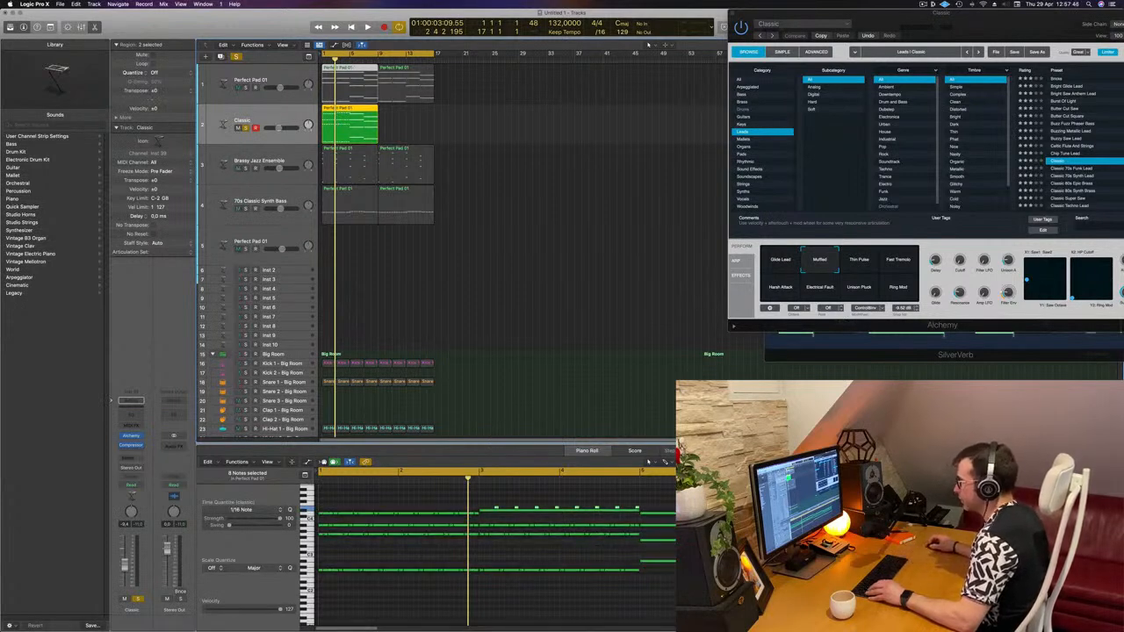
left_click(360, 121)
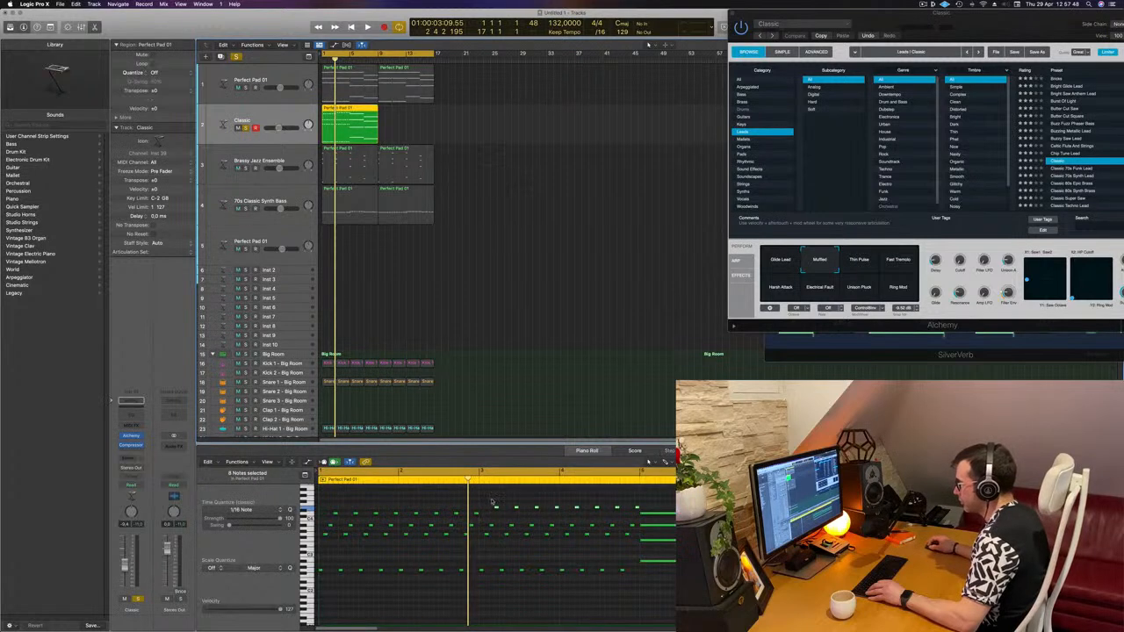
left_click_drag(492, 503, 636, 509)
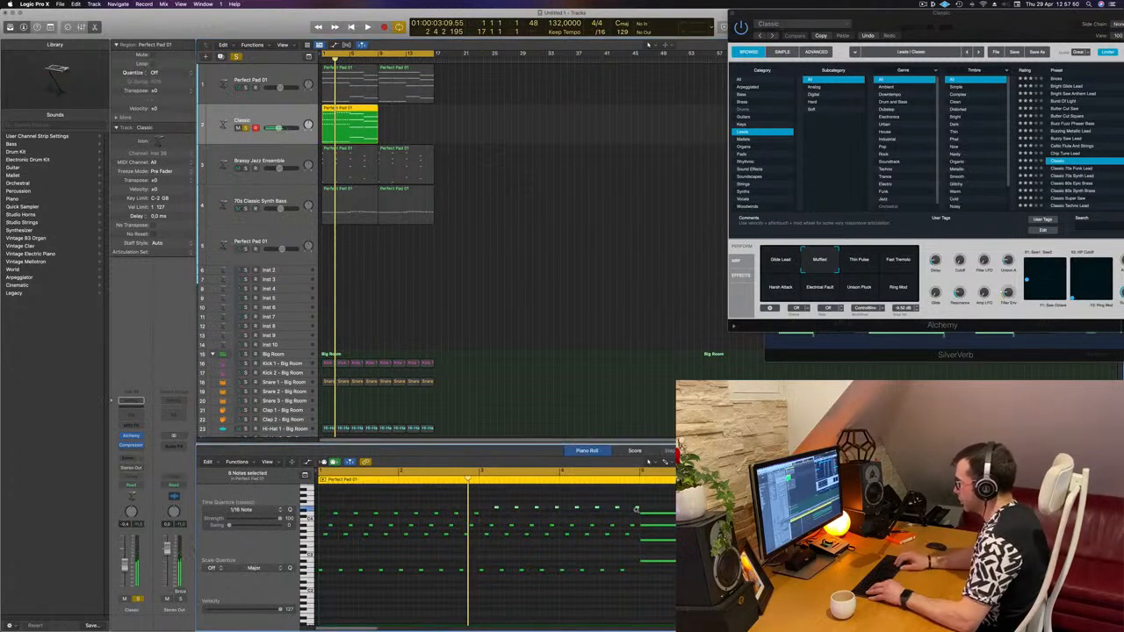
key("alt+Down")
- Play the pattern briefly and delete a stray note at the end of the region
key("space")
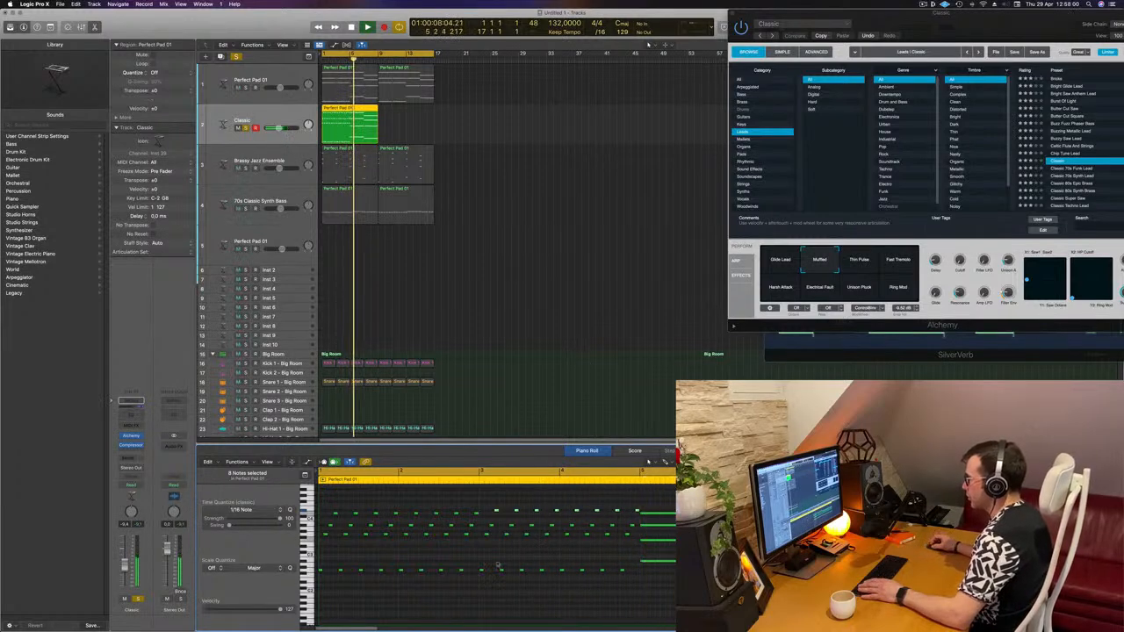
key("space")
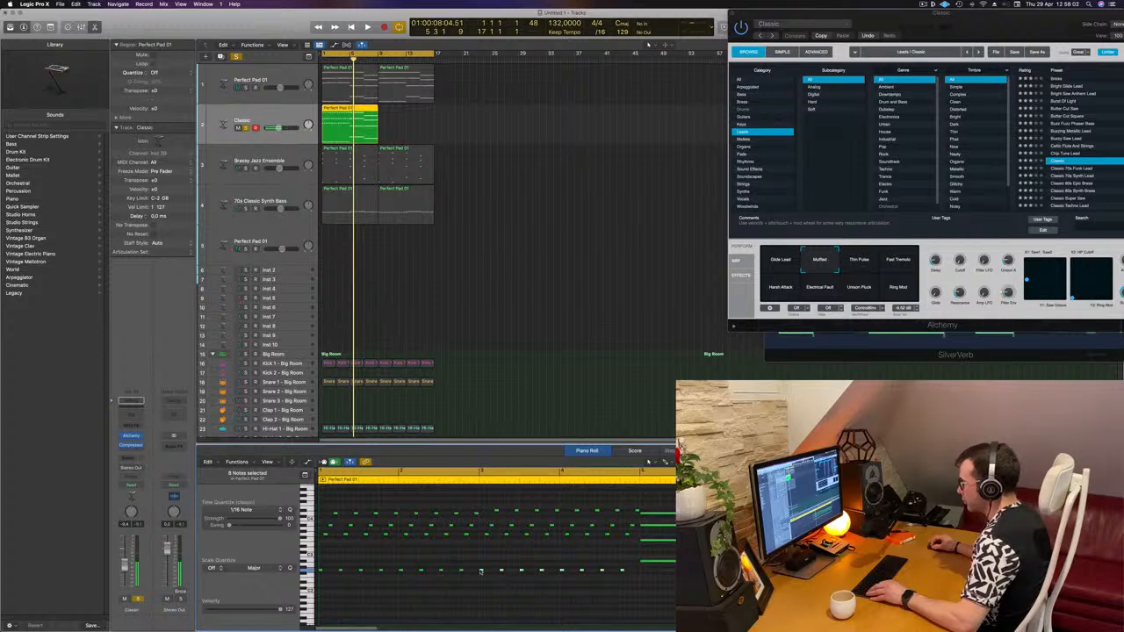
left_click_drag(481, 573, 643, 568)
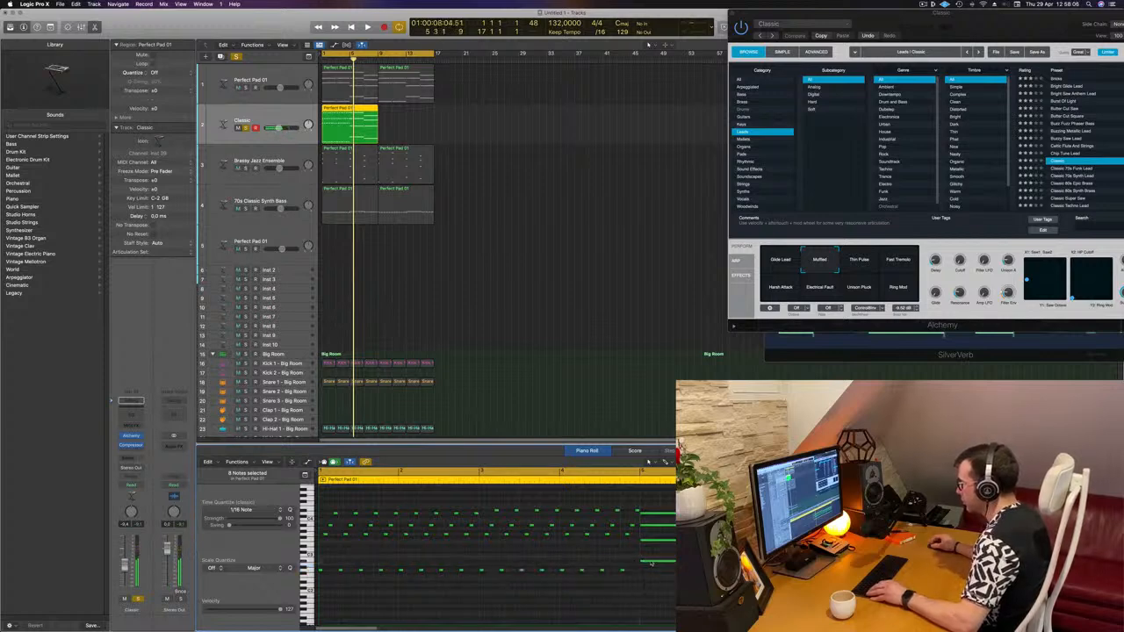
left_click(655, 562)
key("Delete")
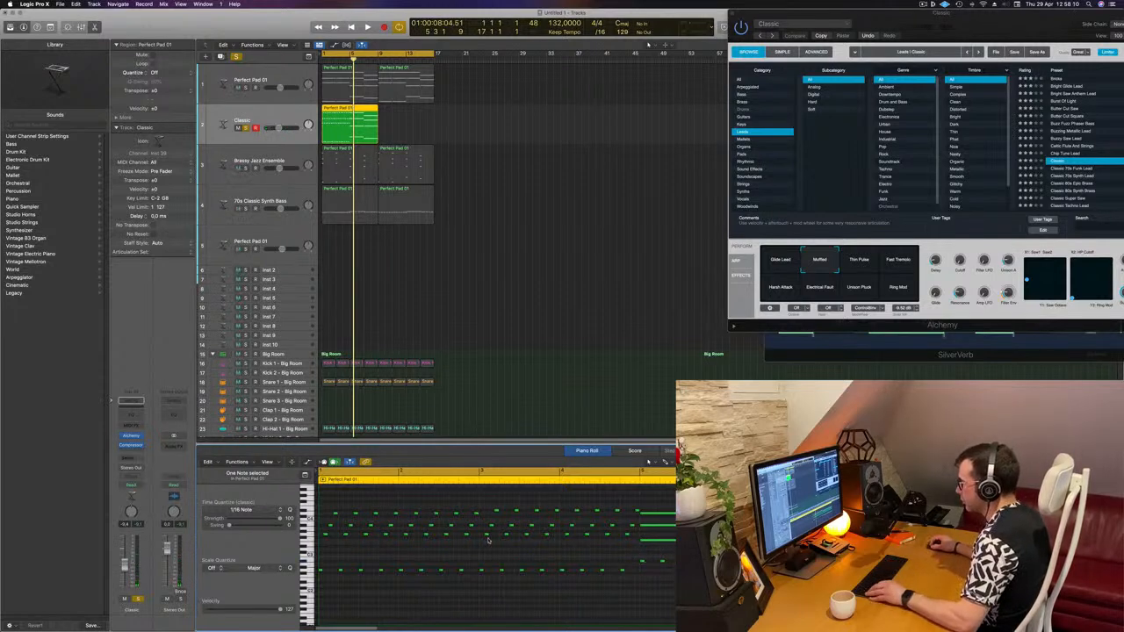
- Rearrange middle-row notes and delete the extra notes at the end of the region
left_click_drag(601, 544, 636, 535)
left_click_drag(533, 538, 490, 536)
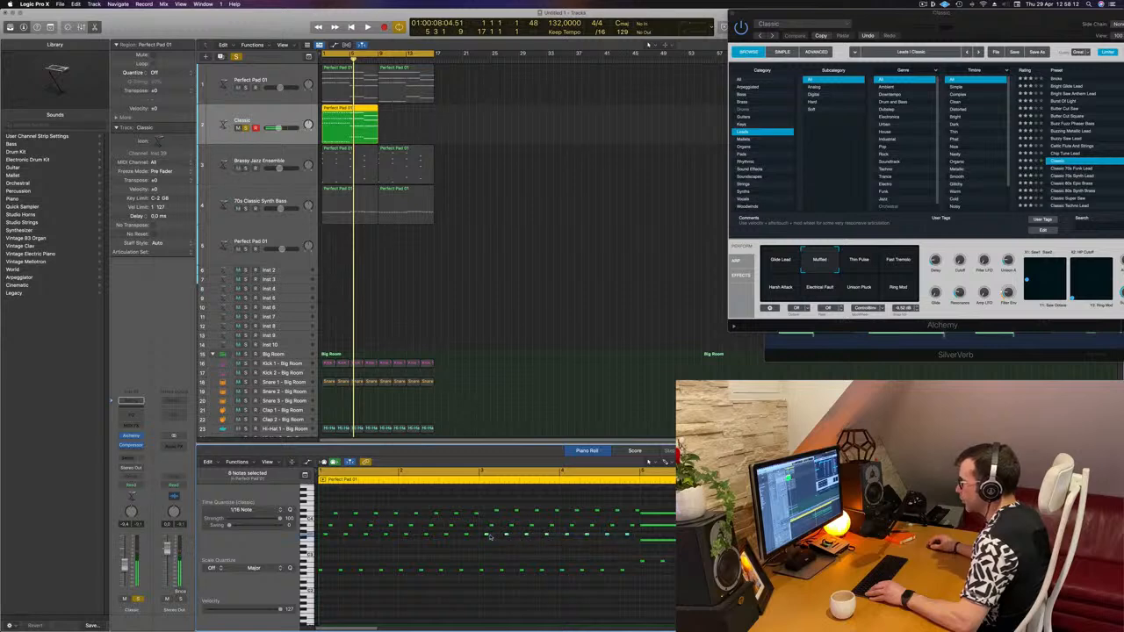
left_click(651, 541)
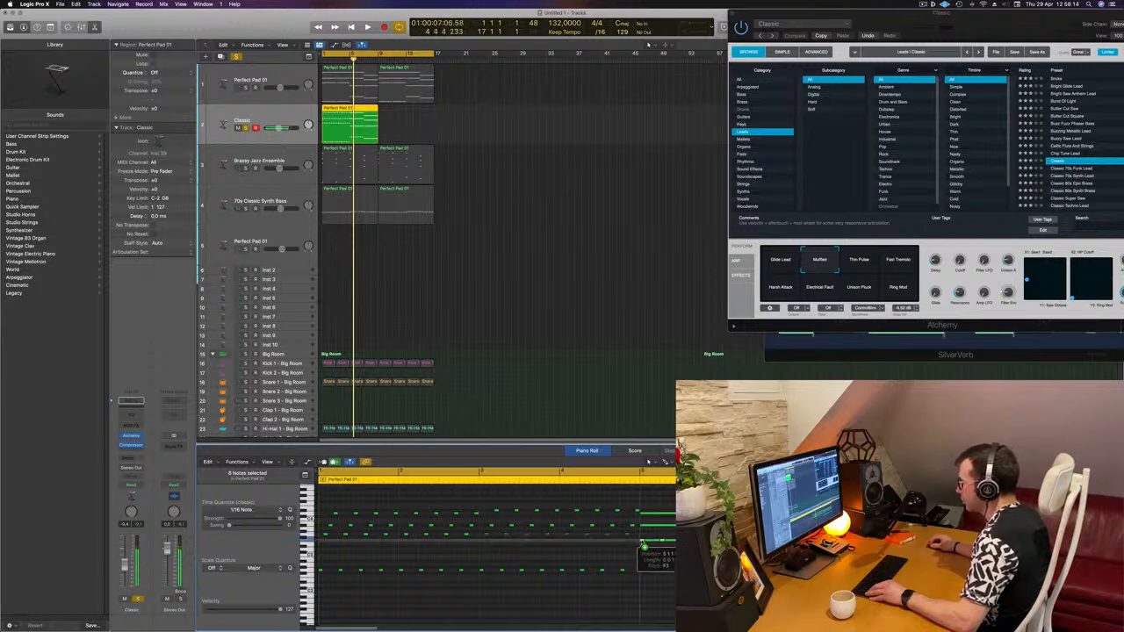
key("Delete")
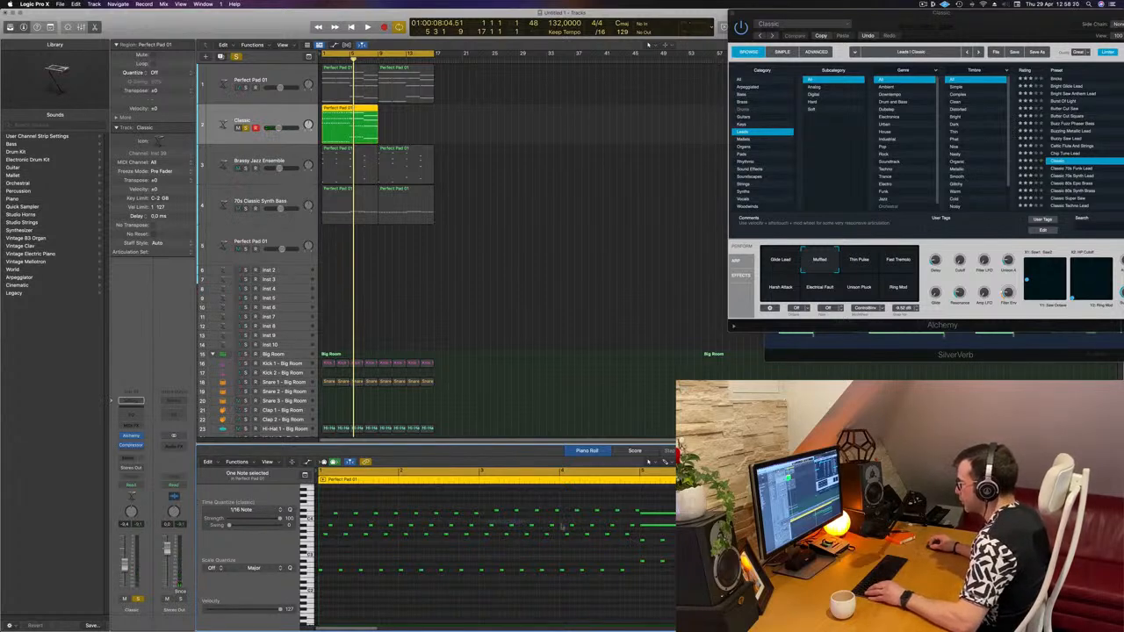
left_click_drag(562, 525, 645, 528)
left_click(654, 526)
key("Delete")
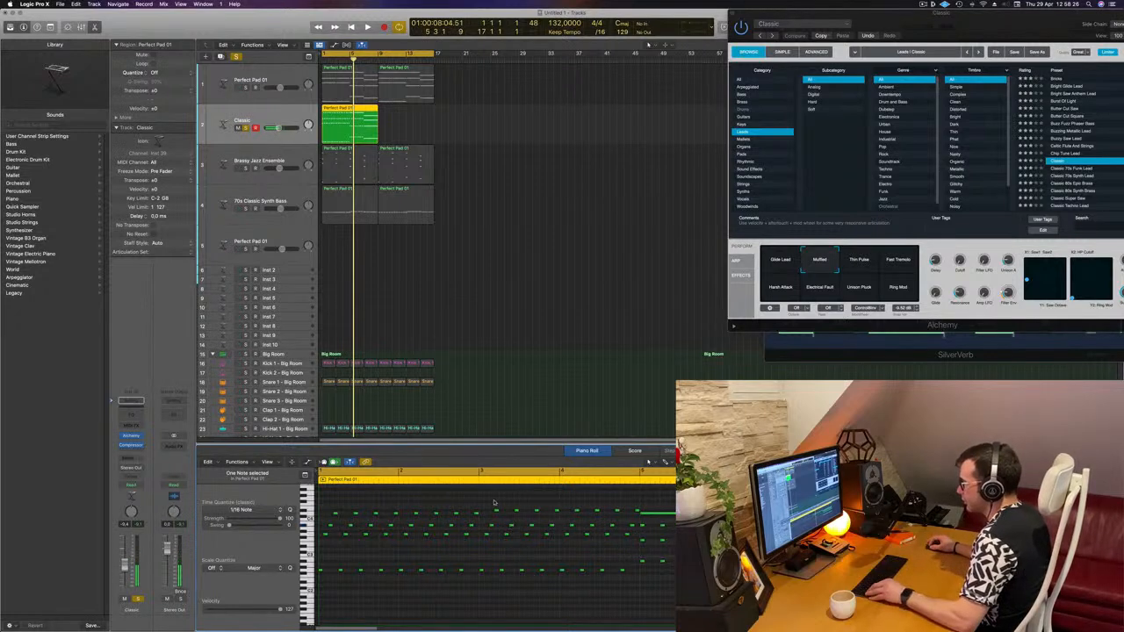
- Select the upper-row notes in the second half and drag them toward the region end
left_click_drag(493, 505, 639, 517)
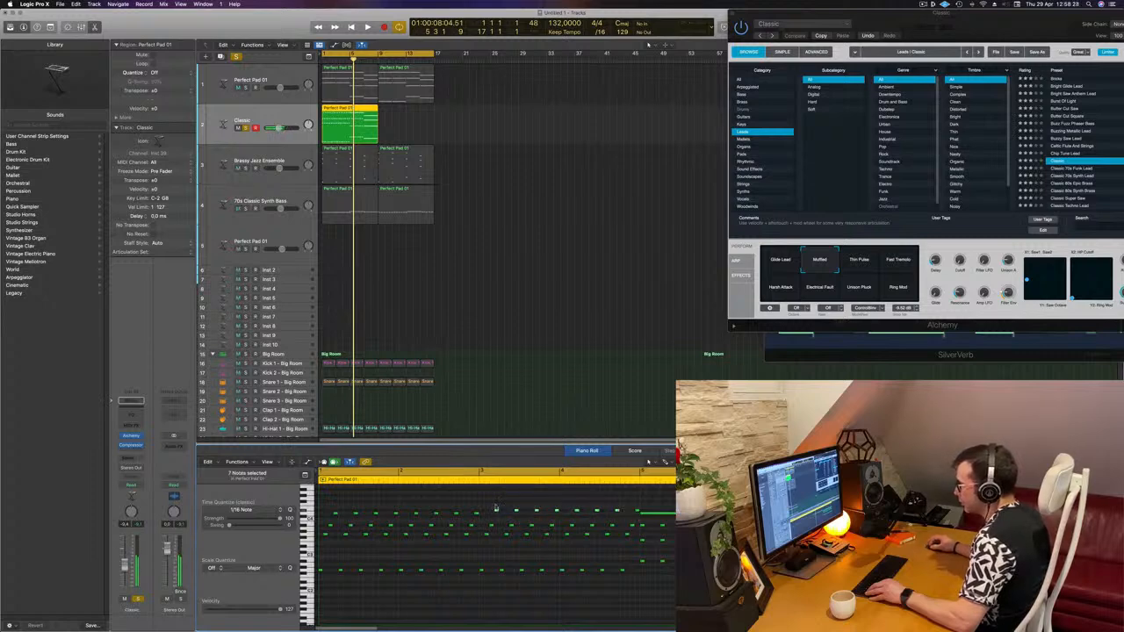
left_click_drag(498, 511, 653, 515)
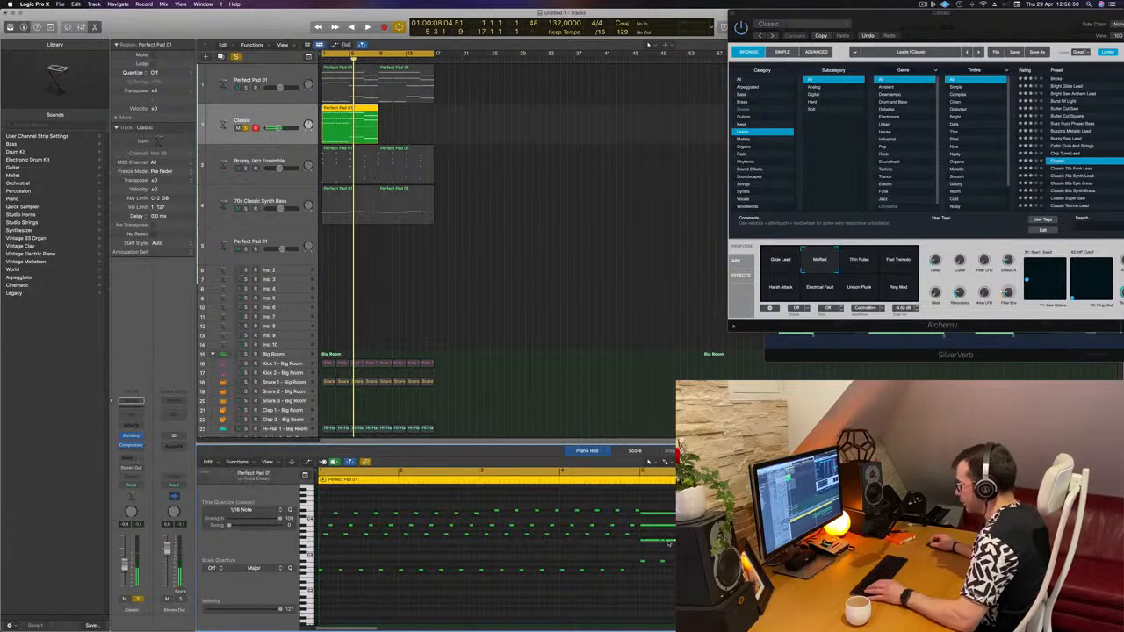
left_click(665, 540)
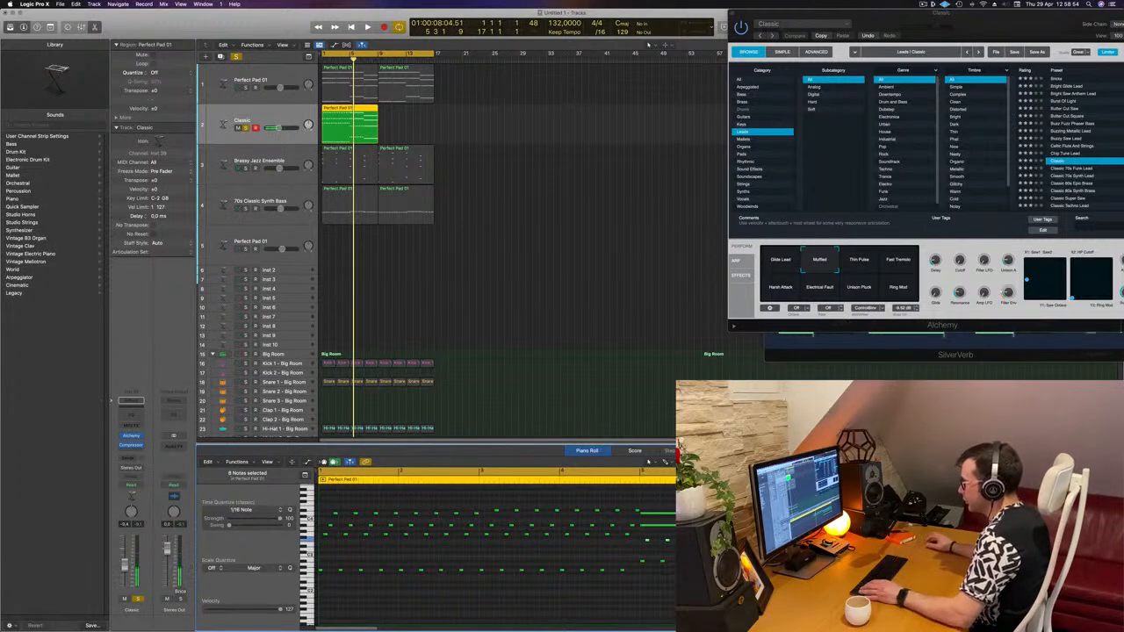
left_click(663, 525)
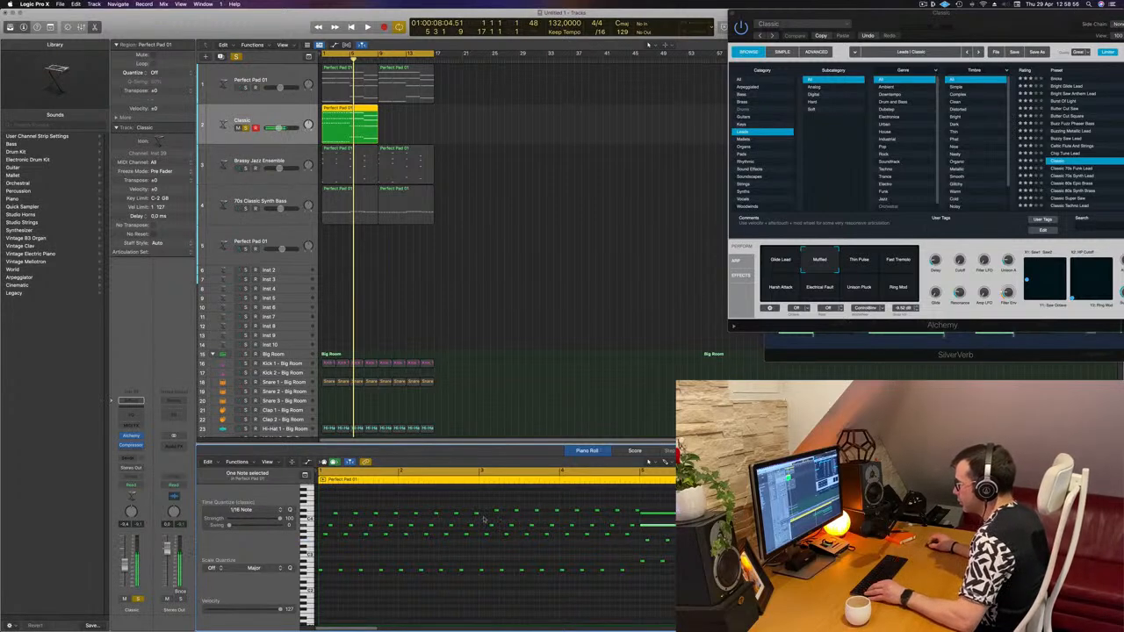
- Select and reposition two more rows of notes in the region's second half
left_click_drag(483, 520, 634, 528)
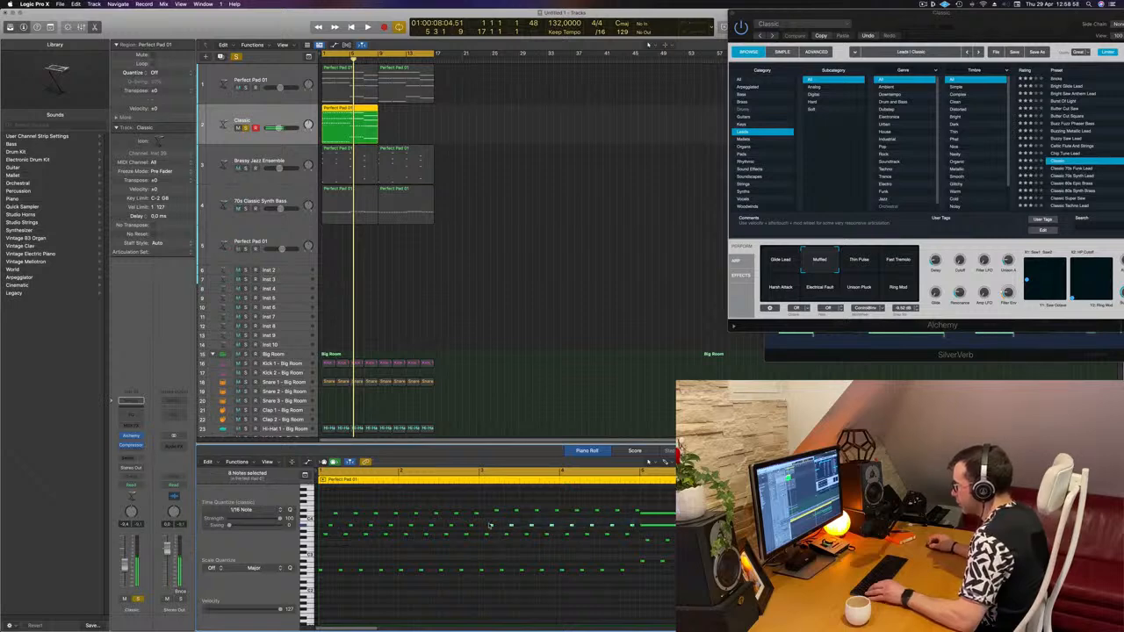
left_click_drag(492, 526, 647, 528)
left_click(646, 527)
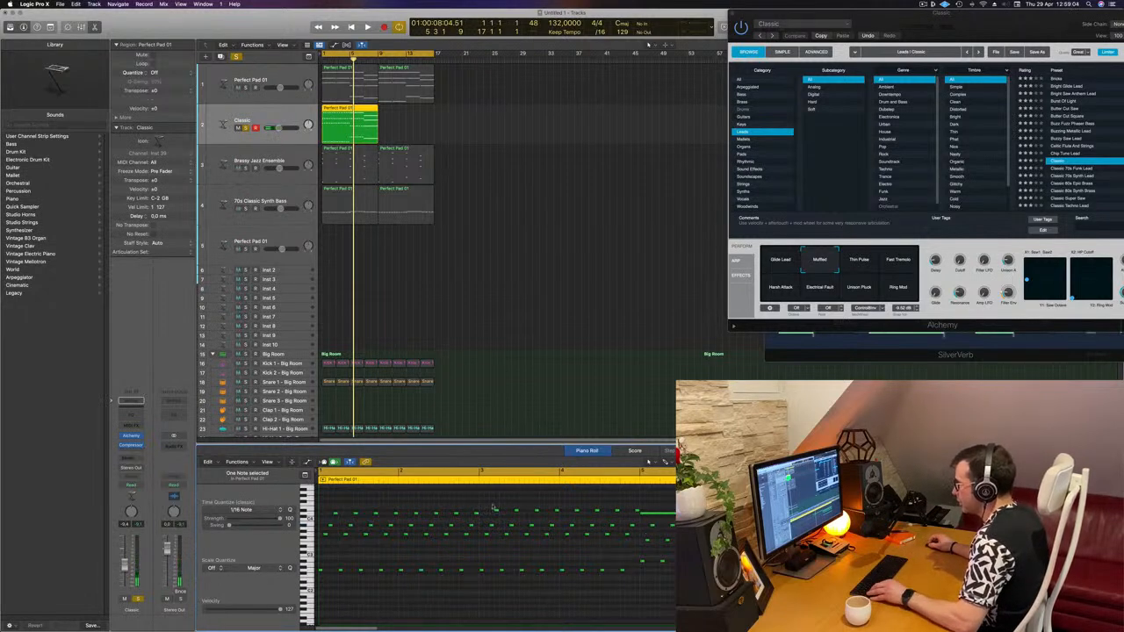
left_click_drag(494, 509, 638, 513)
left_click_drag(515, 511, 657, 513)
left_click(647, 515)
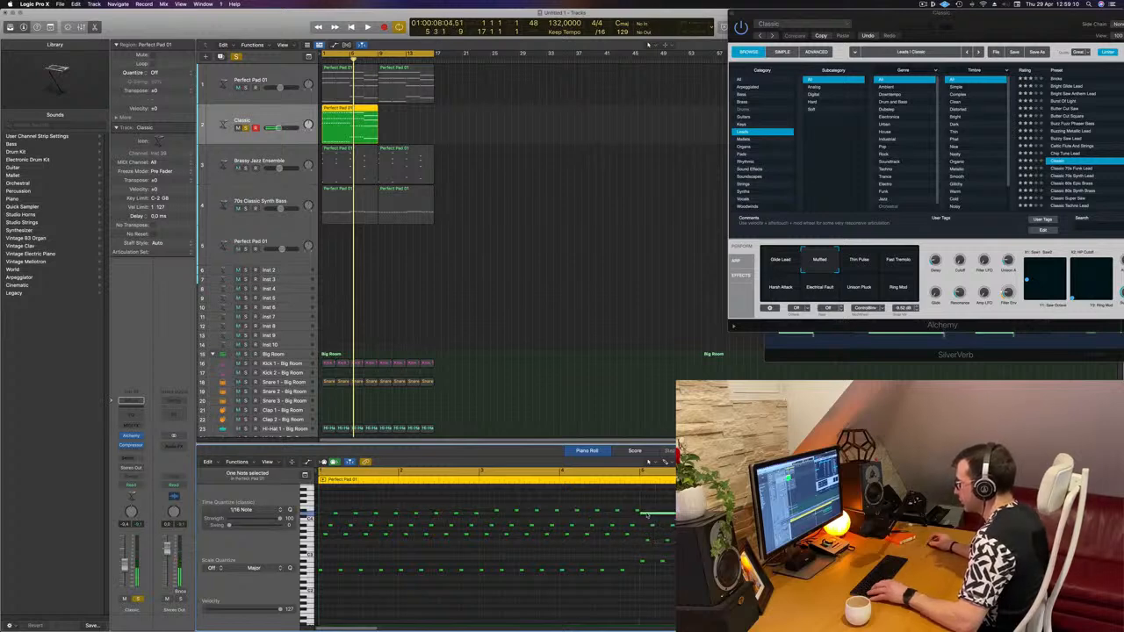
- Play back the pattern, delete the final bottom-row notes and undo that deletion
key("space")
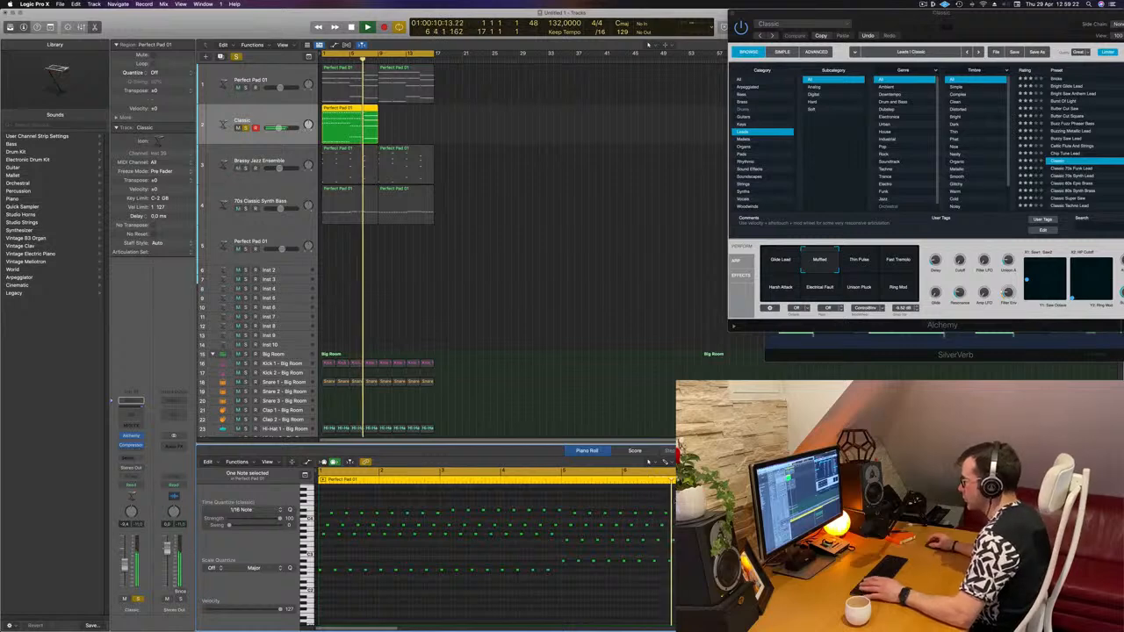
key("space")
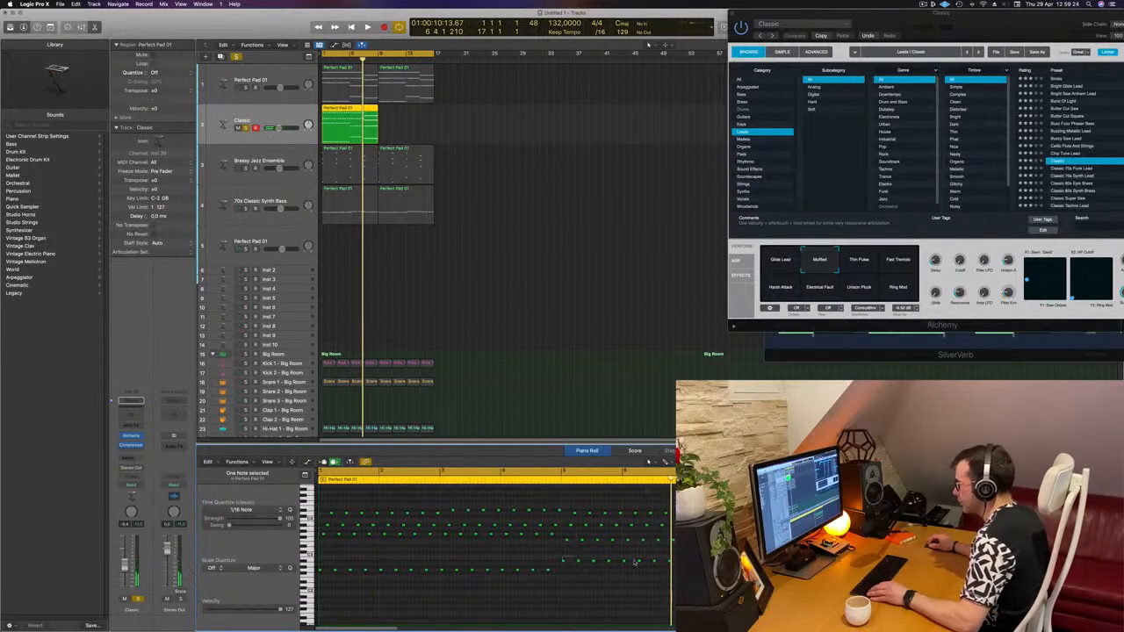
left_click_drag(635, 562, 677, 562)
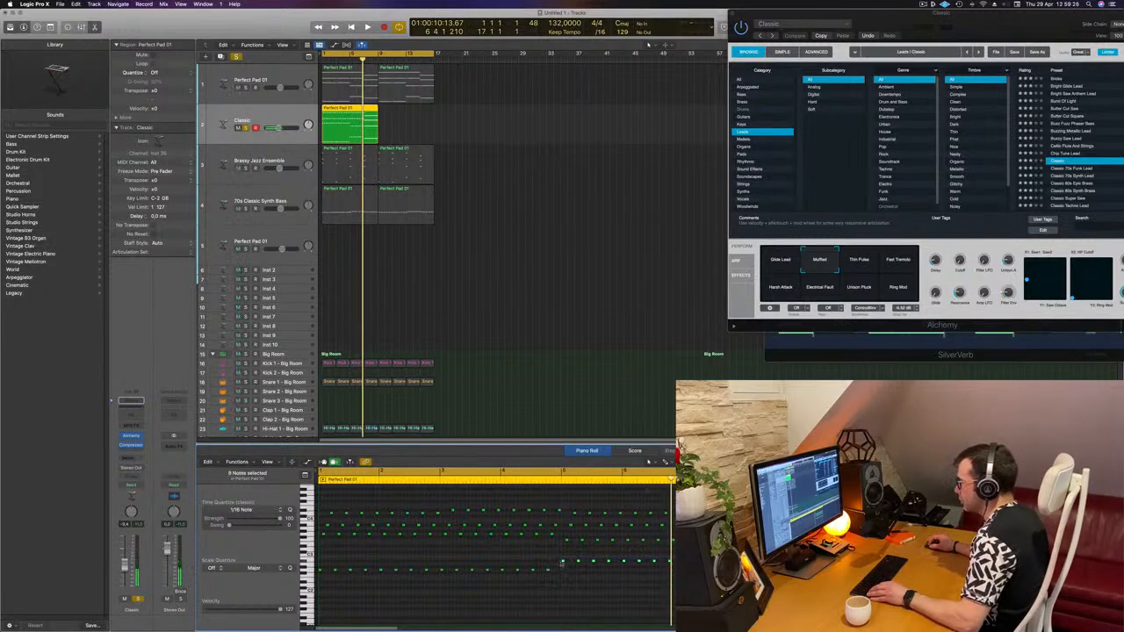
key("Delete")
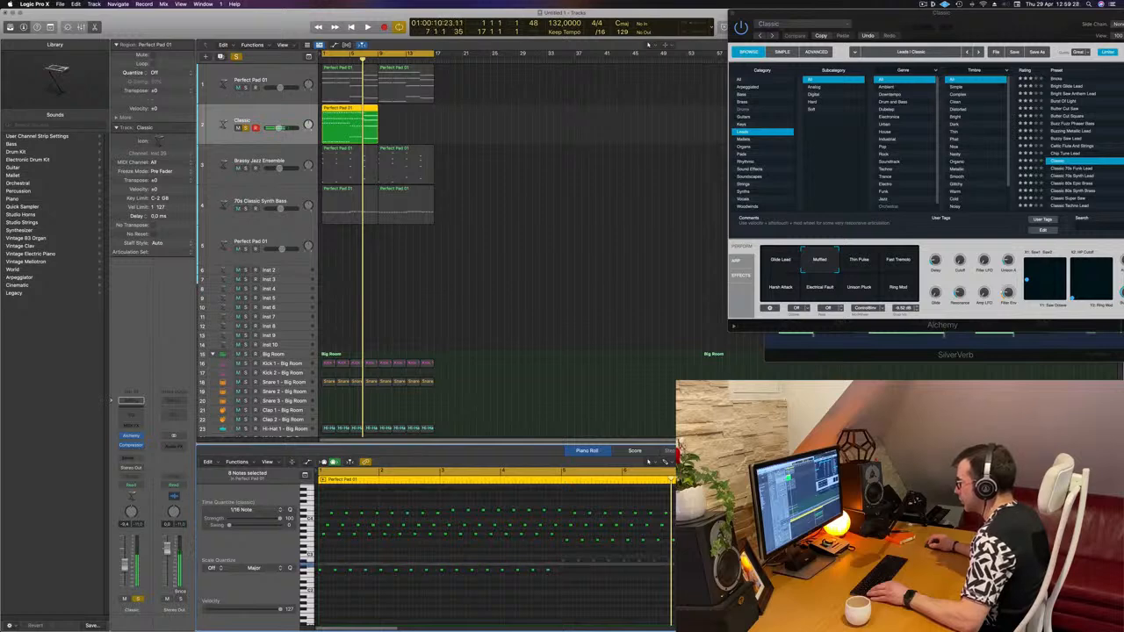
key("super+z")
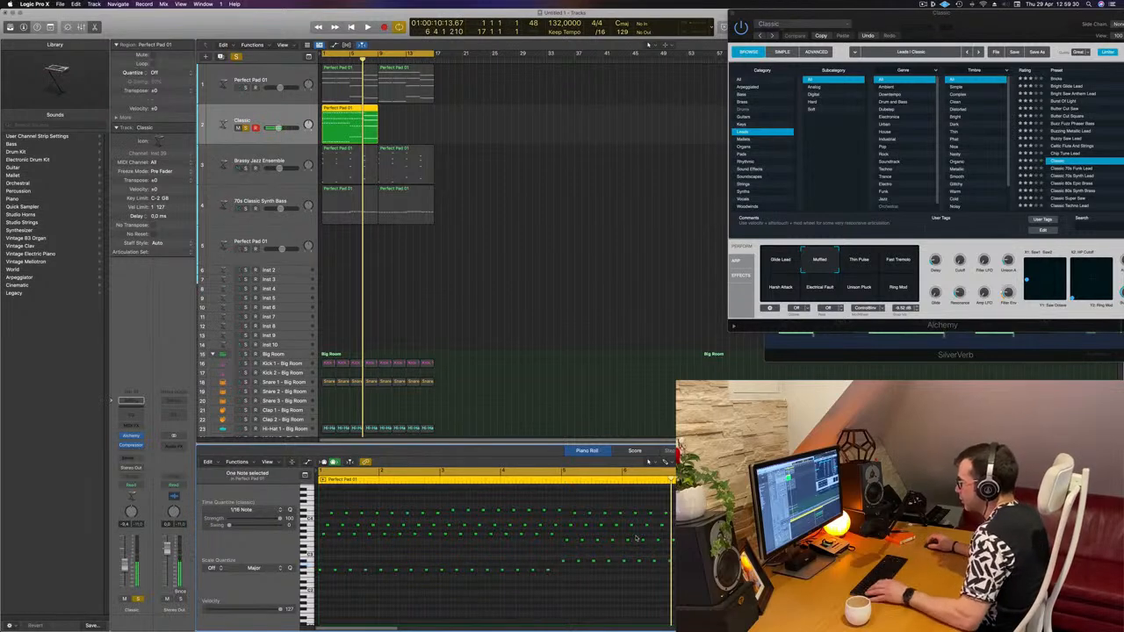
- Move a middle-row note slightly later in the region
left_click_drag(565, 538, 602, 536)
left_click(600, 540)
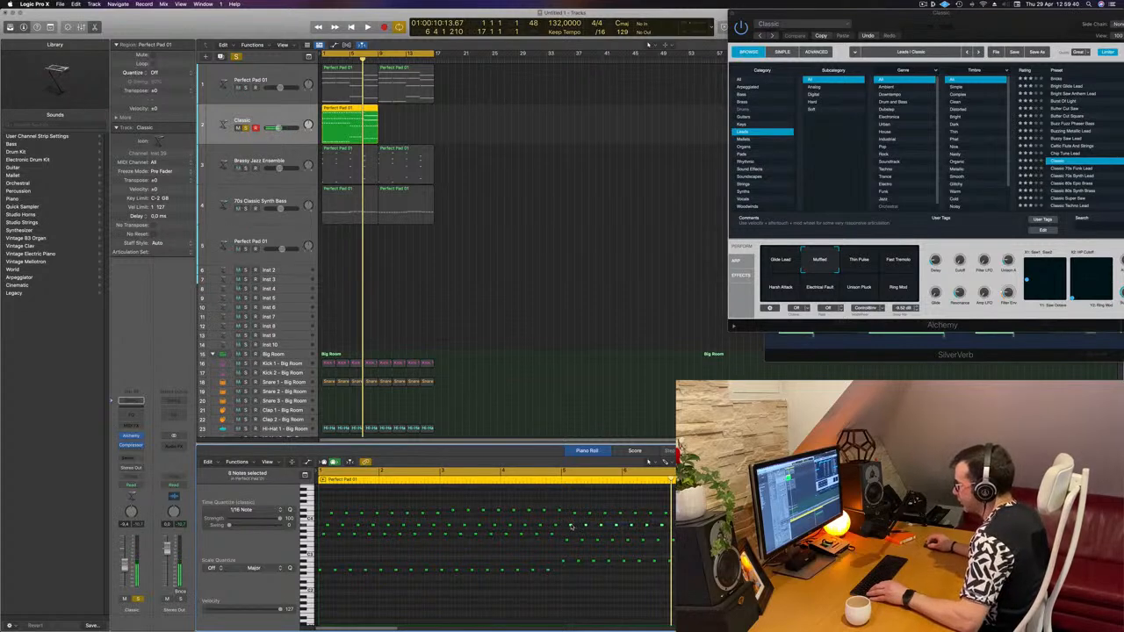
- Transpose the selected notes down and nudge one note slightly in the arpeggio pattern
key("alt+Down")
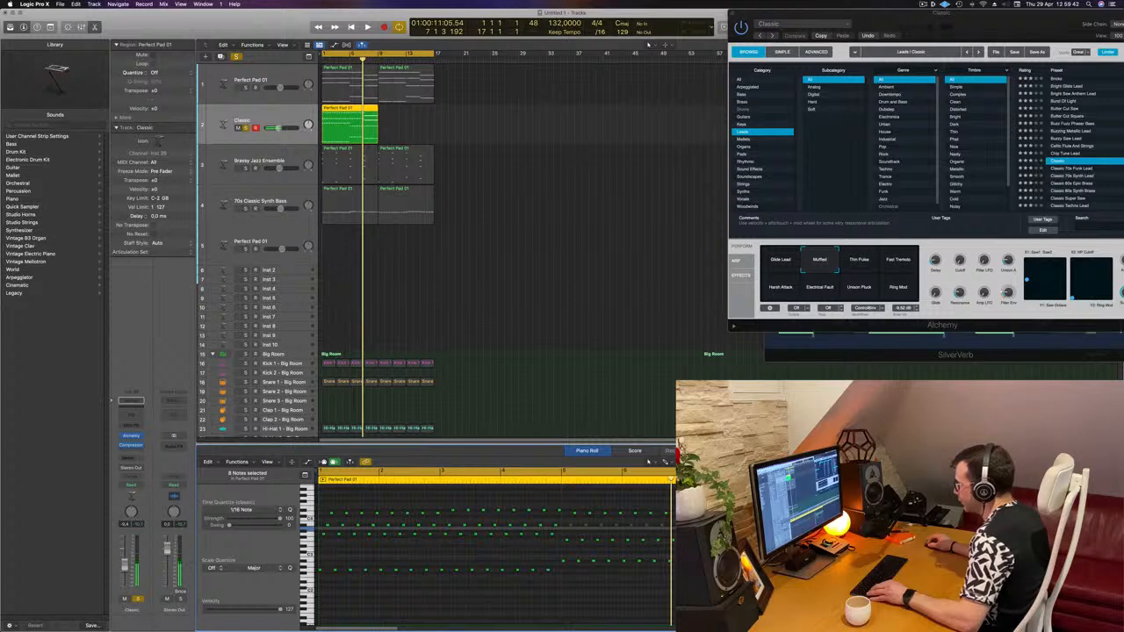
key("Right")
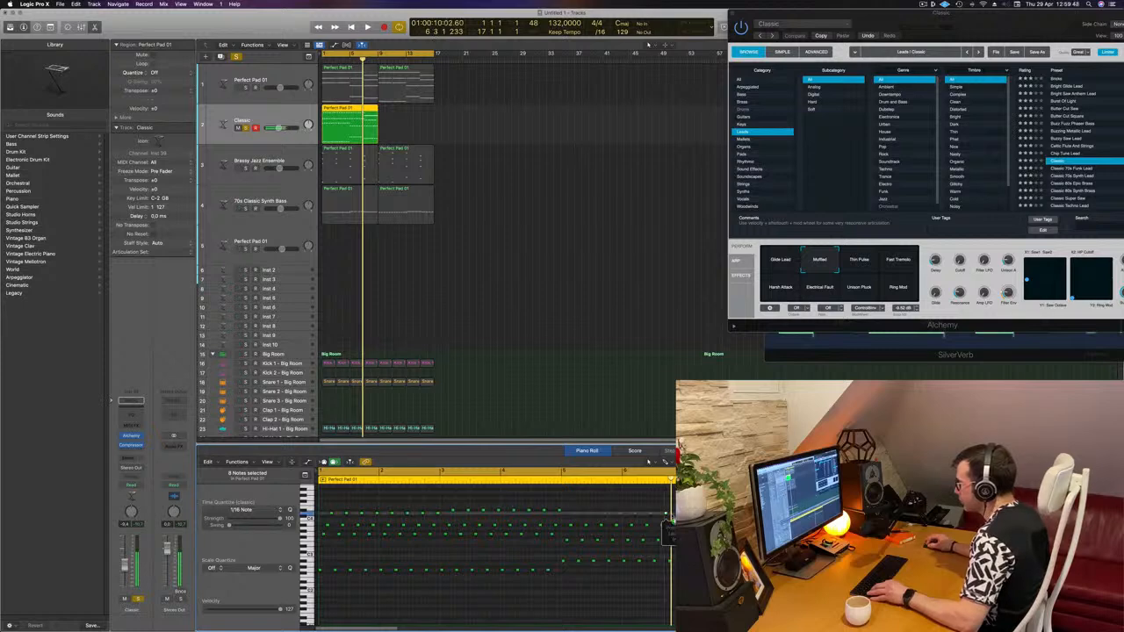
left_click_drag(575, 515, 576, 519)
key("Right")
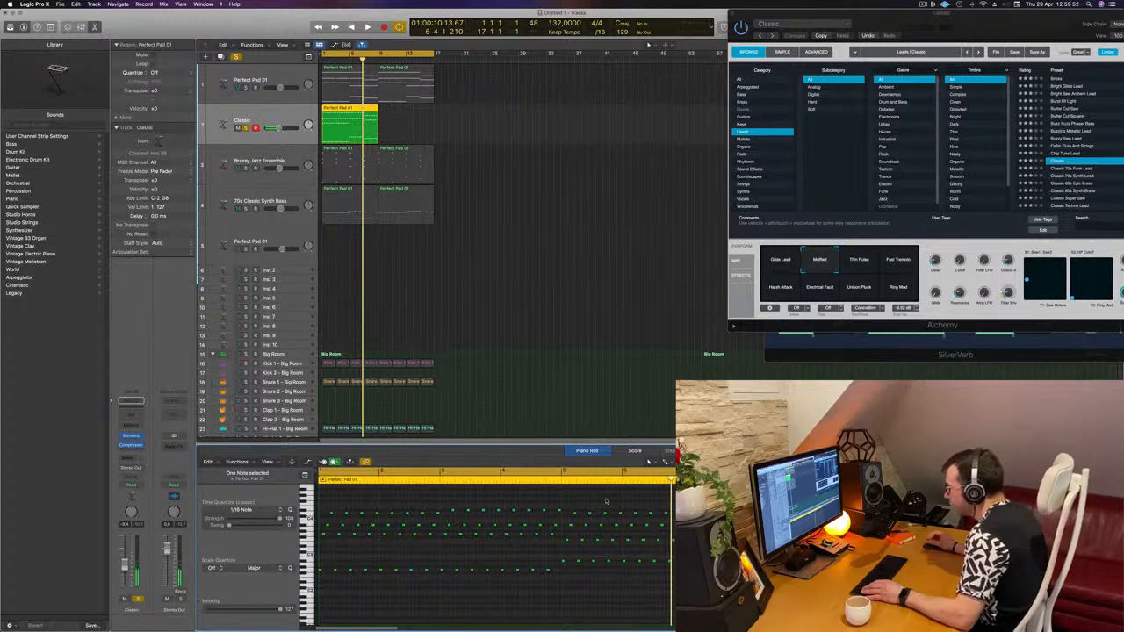
- Play back and copy the Classic lead region so it repeats from bar 9
key("space")
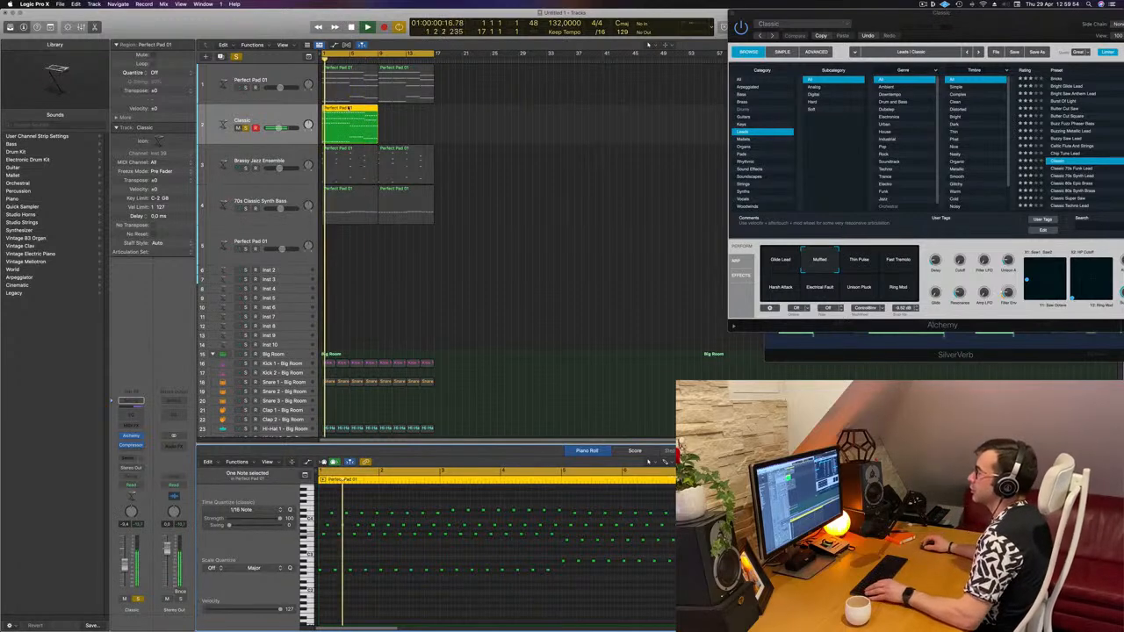
left_click_drag(358, 107, 412, 108)
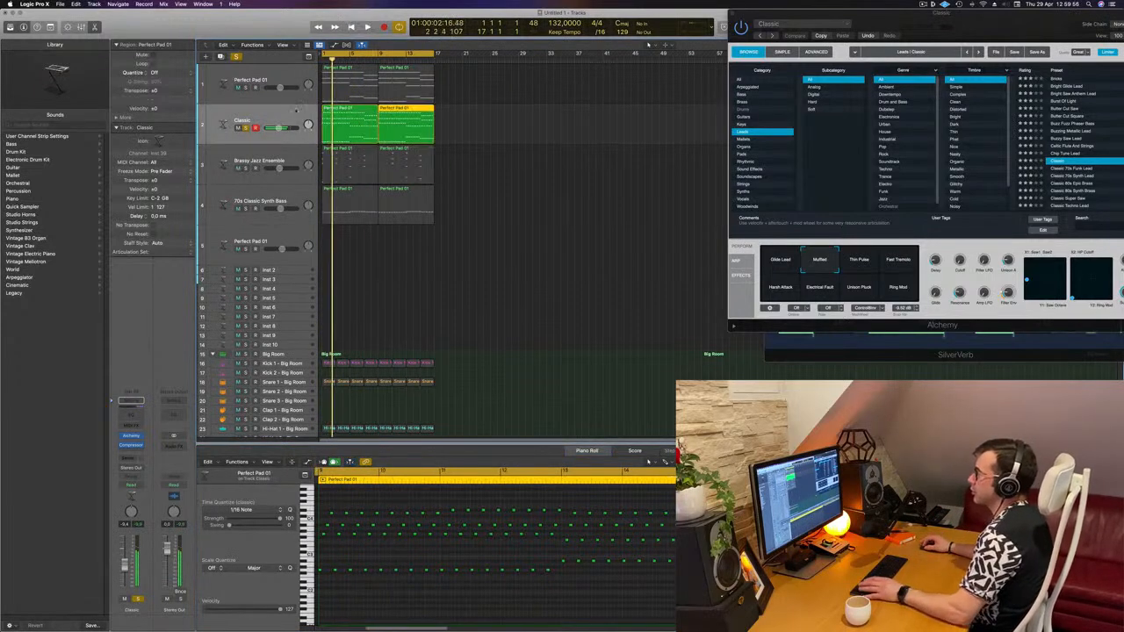
- Add a send from the Classic lead channel to Bus 5 feeding the SilverVerb reverb
left_click(131, 457)
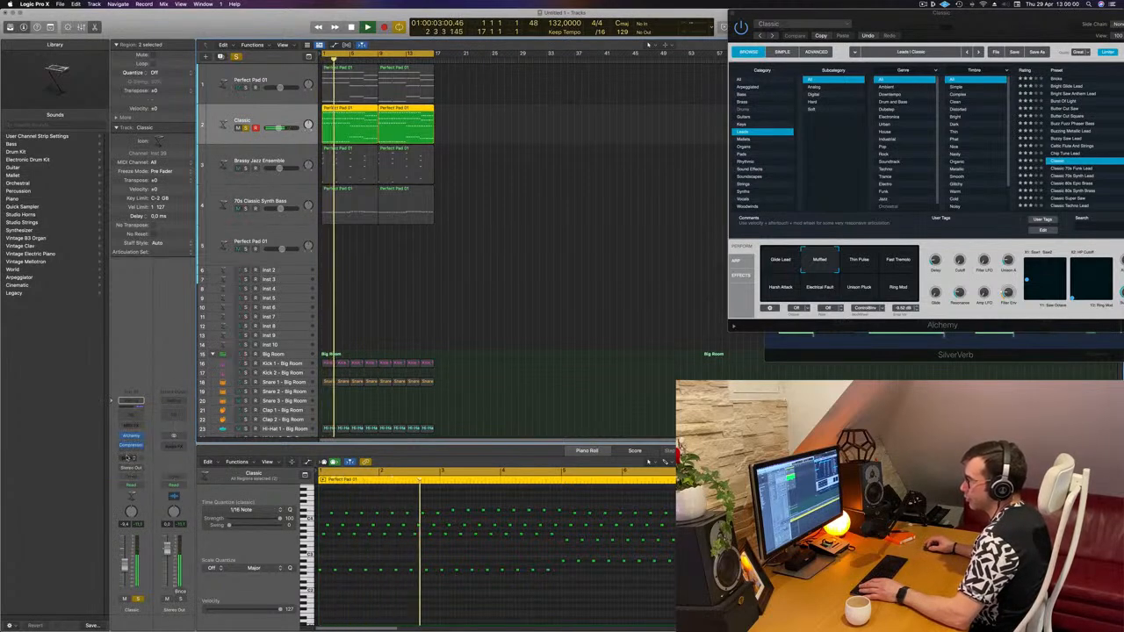
mouse_move(133, 469)
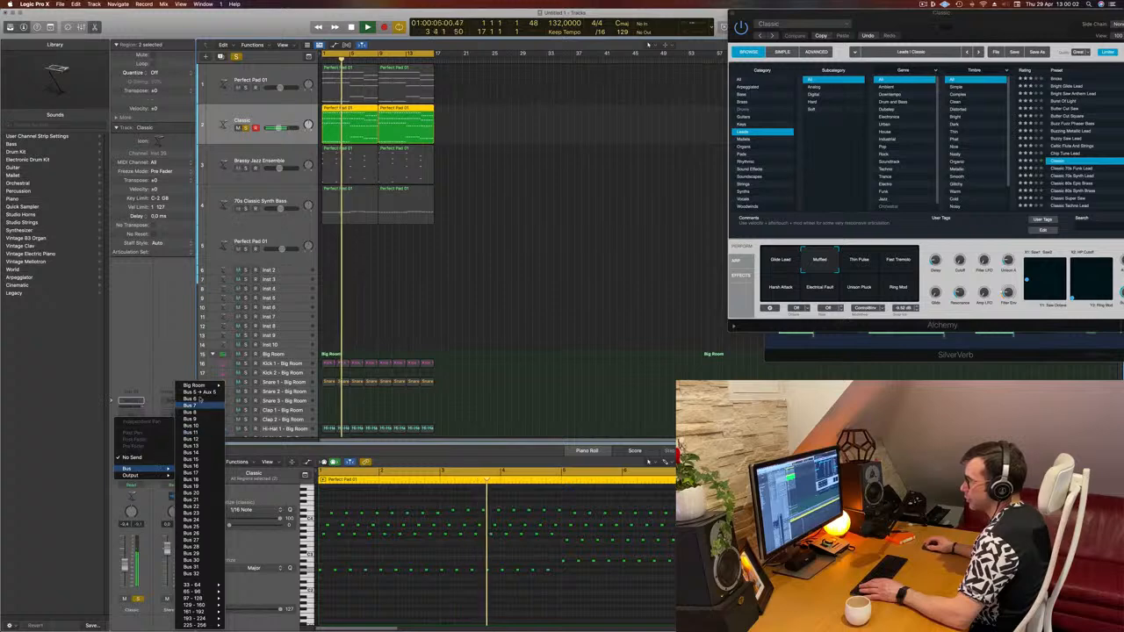
left_click(192, 391)
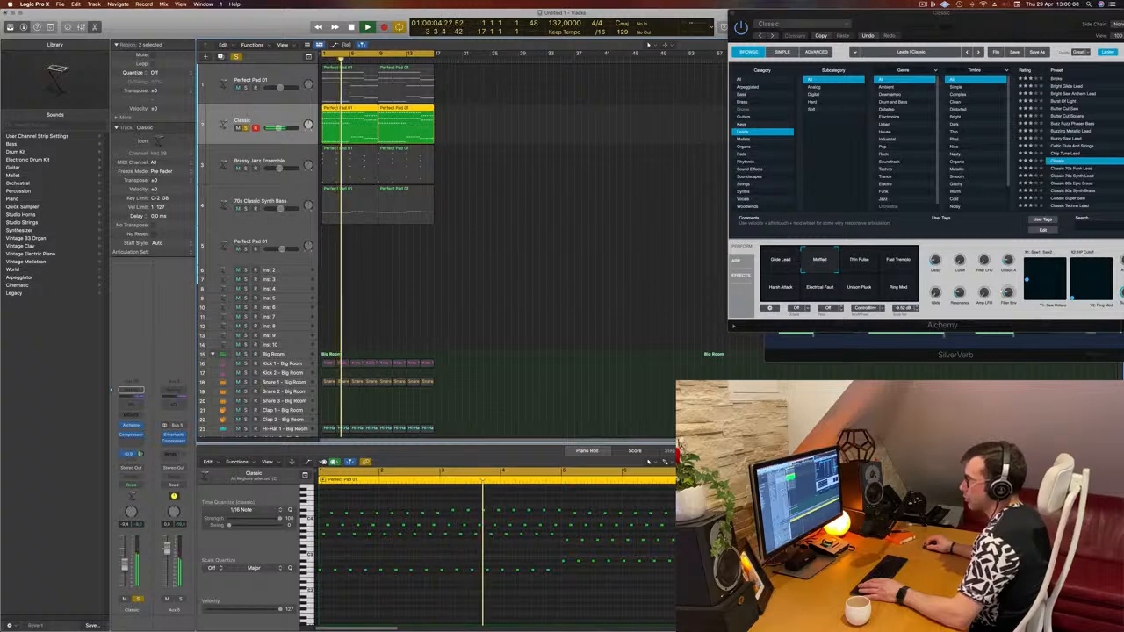
key("space")
key("space")
key("super+w")
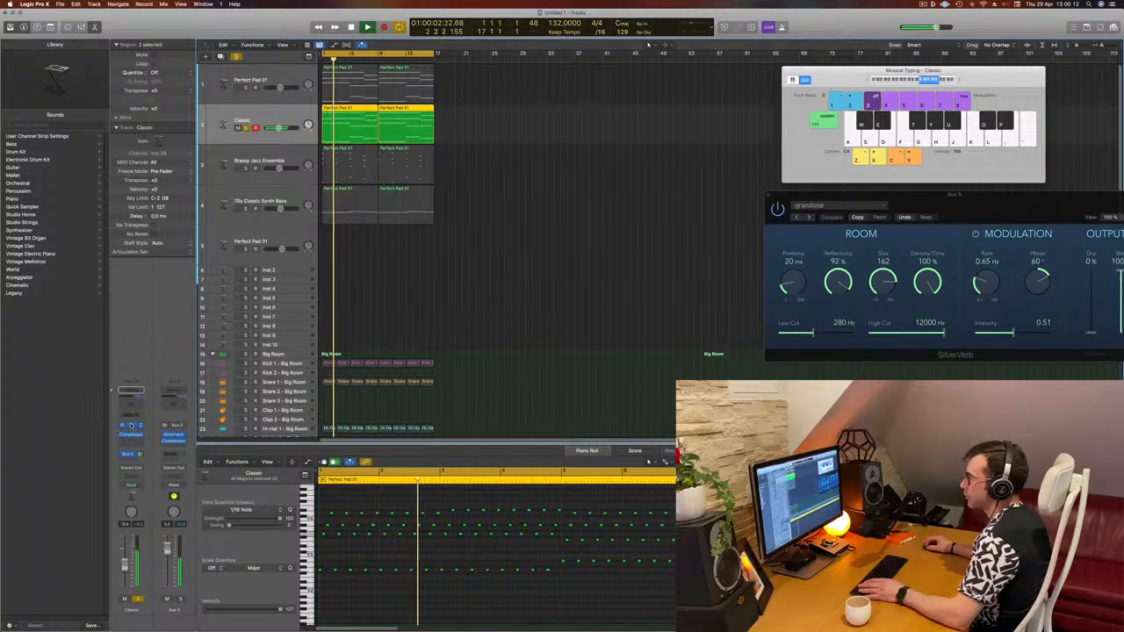
- Open the Classic lead's Alchemy window and audition the arrangement from the beginning
left_click(130, 426)
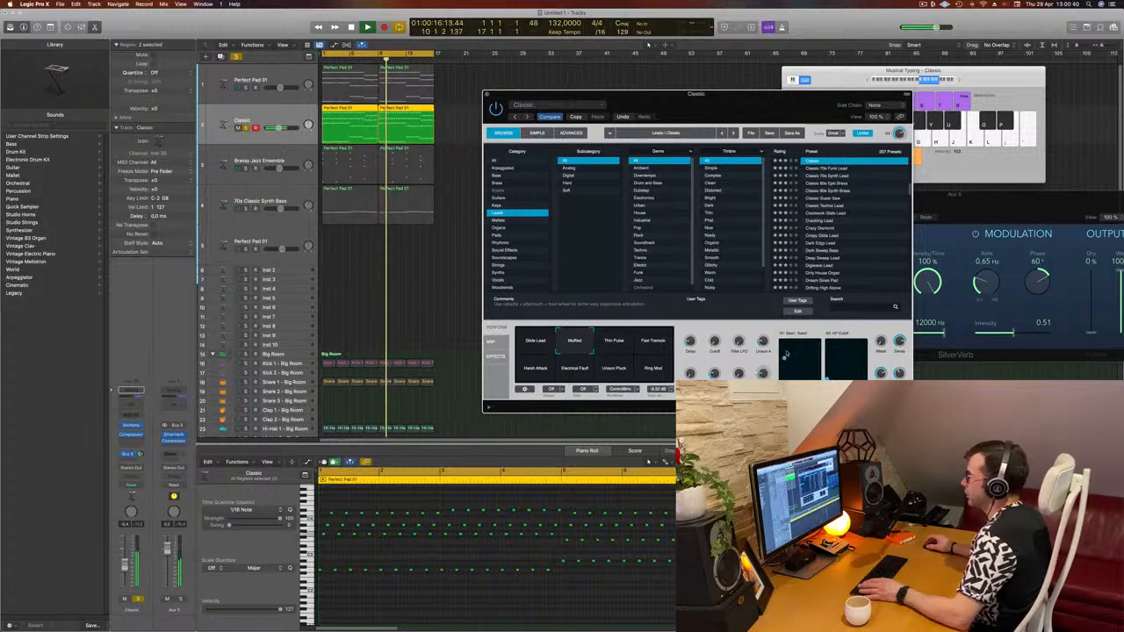
key("space")
left_click(235, 56)
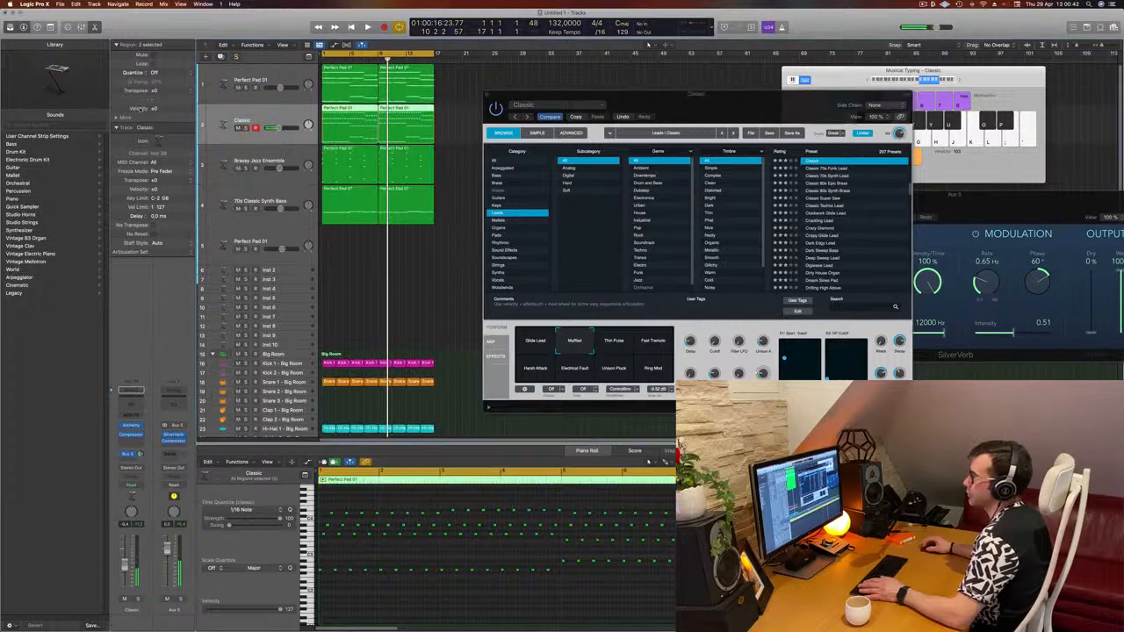
key("Return")
key("space")
left_click_drag(730, 107, 762, 144)
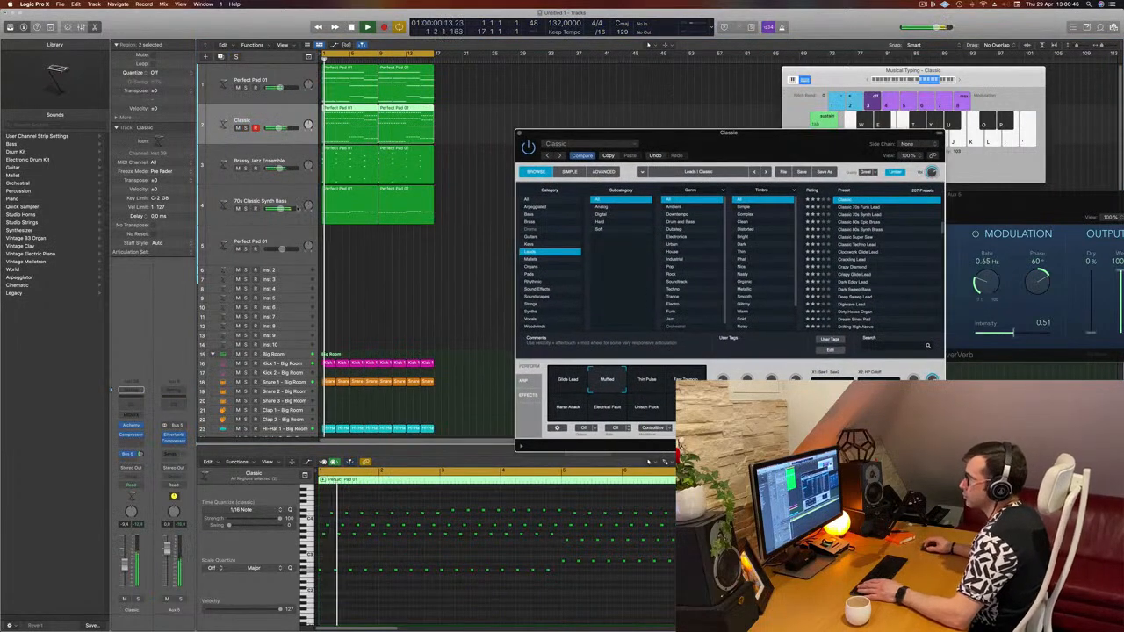
left_click(126, 564)
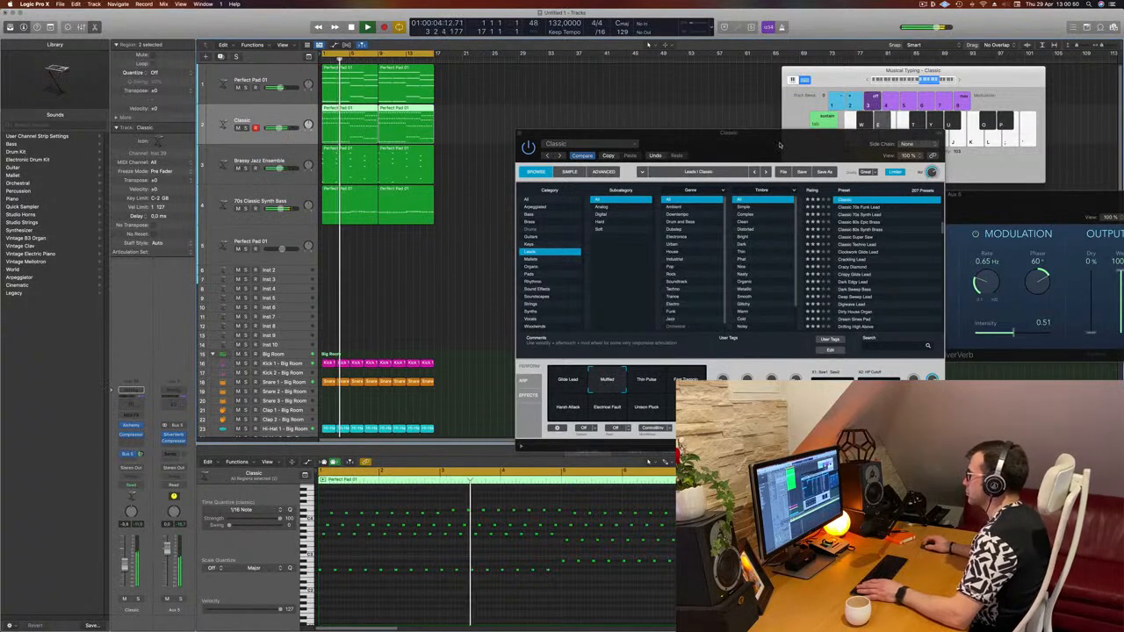
left_click_drag(794, 134, 761, 131)
key("Return")
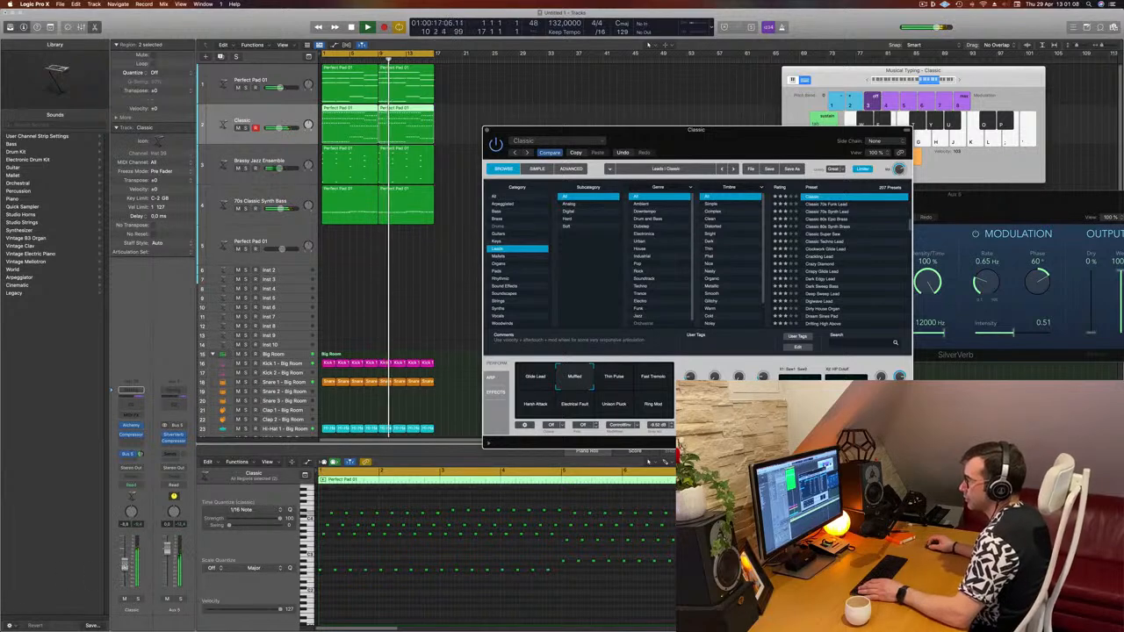
- Insert a Channel EQ on the Classic lead and apply a high-pass cut to its low frequencies
left_click(140, 424)
left_click(132, 393)
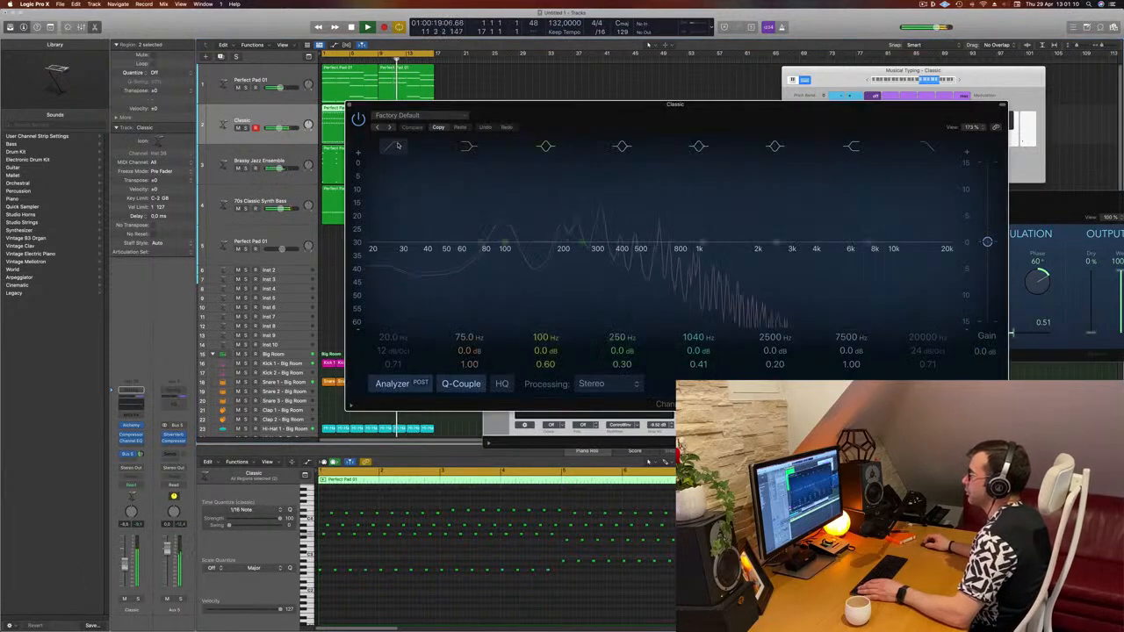
left_click_drag(514, 219, 593, 211)
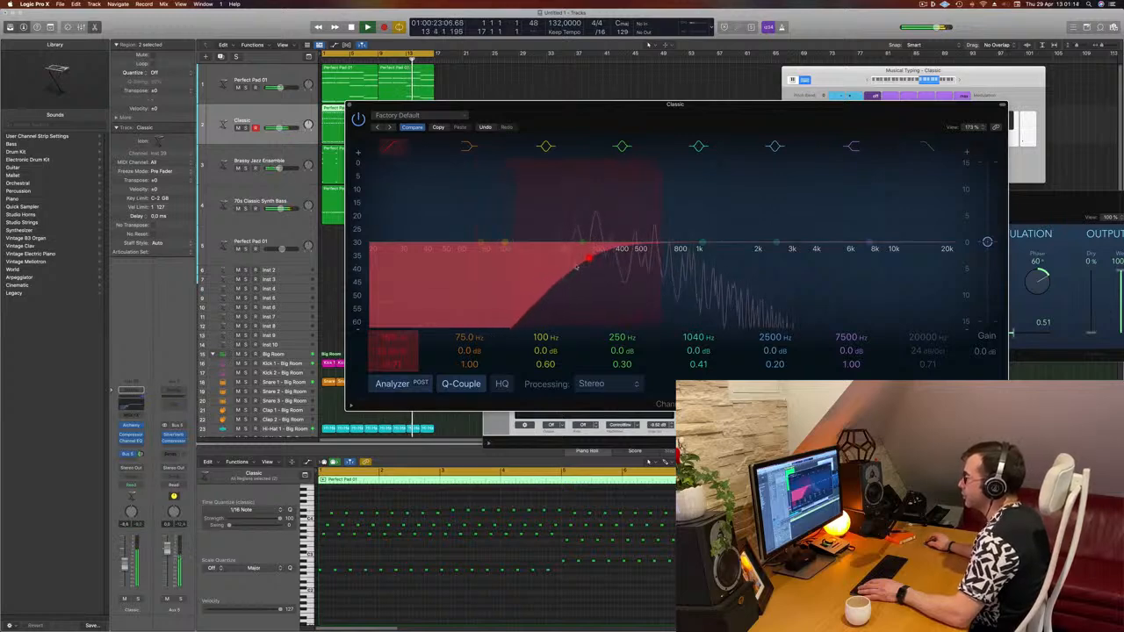
left_click(351, 104)
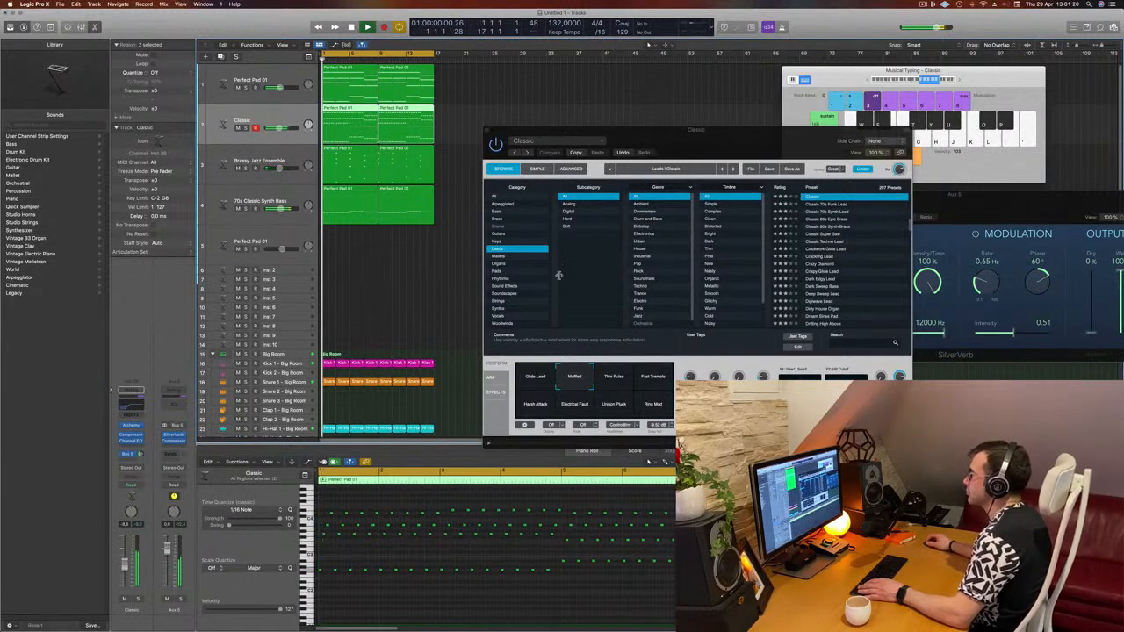
- Audition the mix and lower the Classic lead channel's volume slightly
mouse_move(690, 148)
left_mouse_down()
mouse_move(680, 146)
mouse_move(694, 148)
left_mouse_up()
key("space")
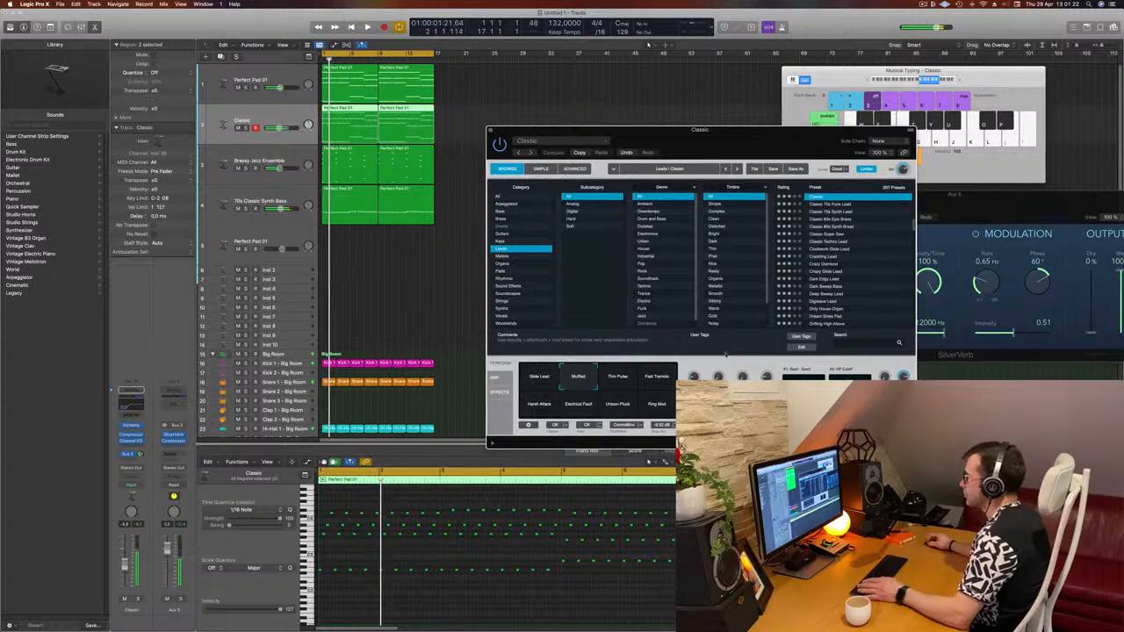
key("space")
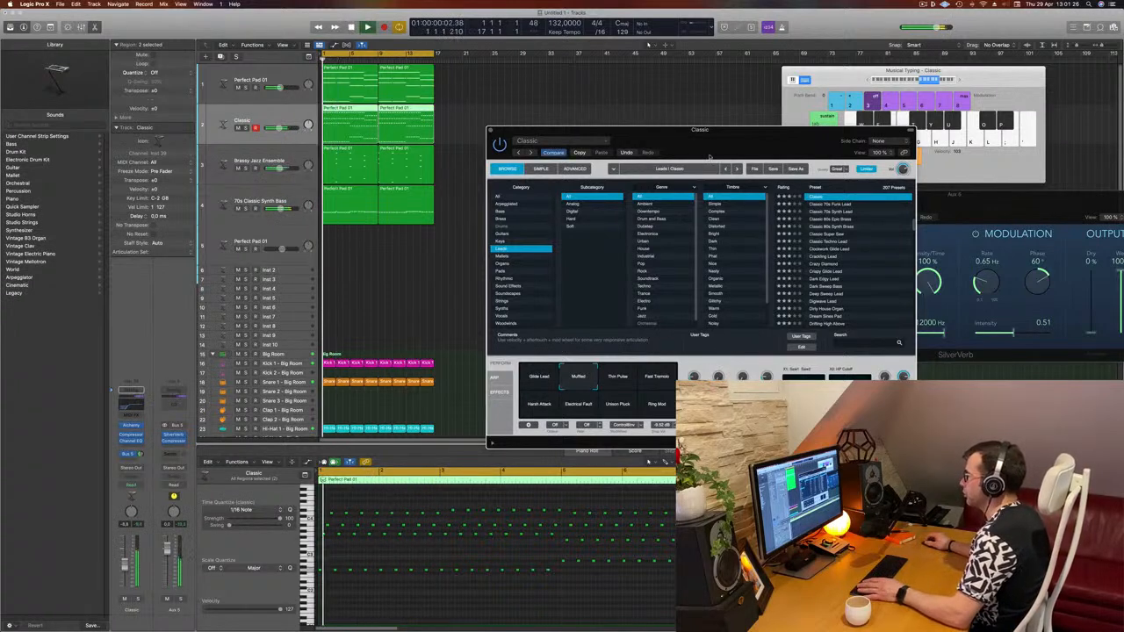
left_click_drag(699, 129, 762, 132)
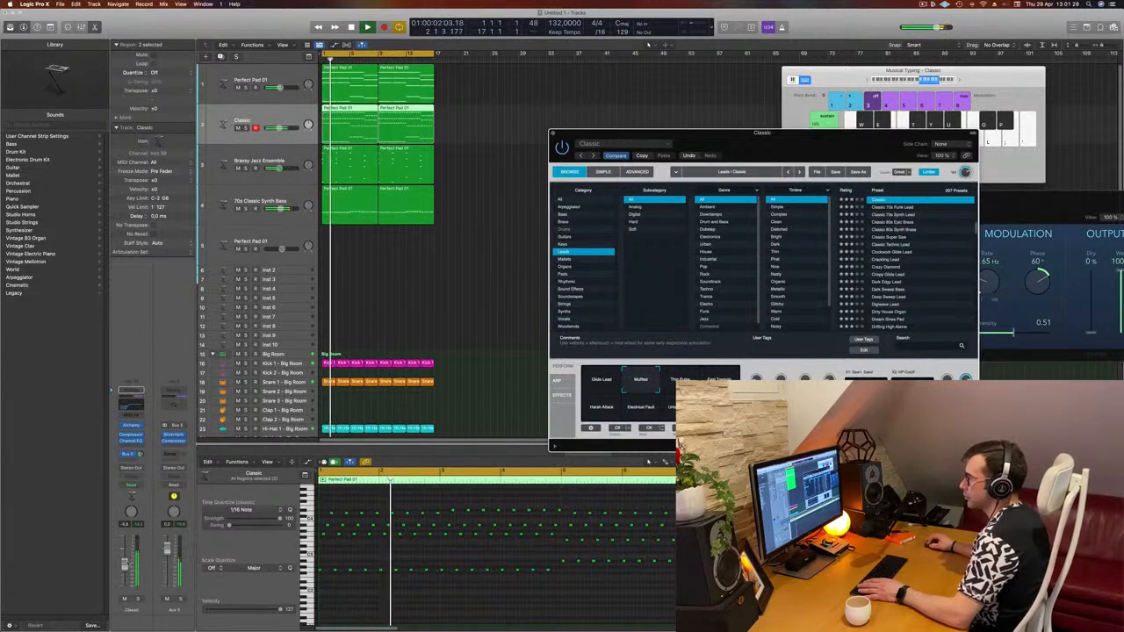
left_click_drag(124, 566, 123, 573)
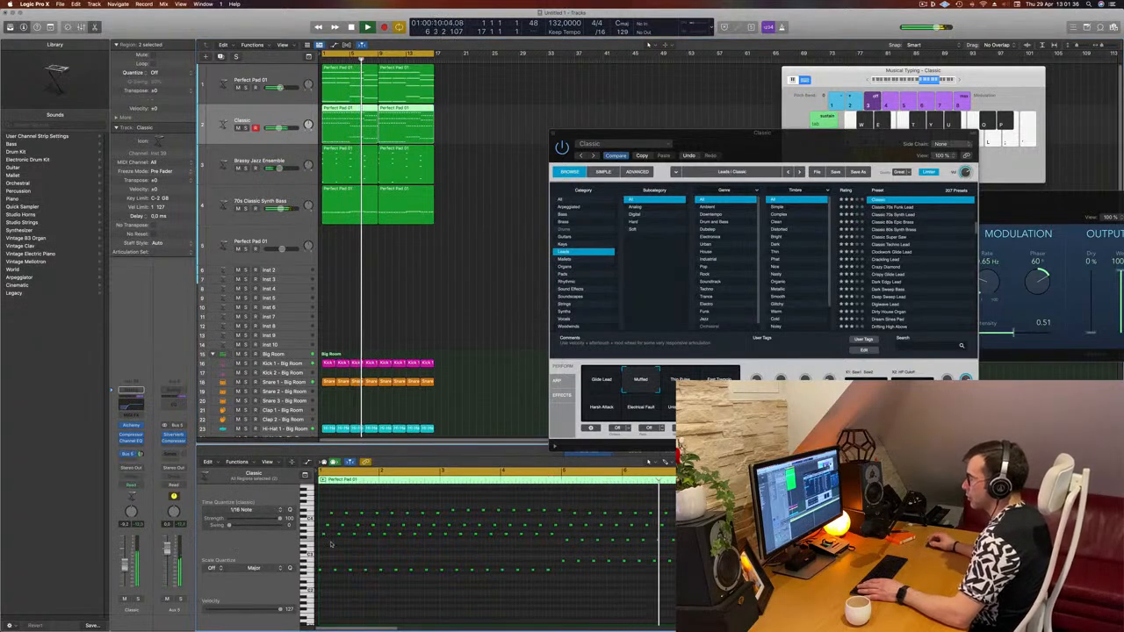
- Try to shift all notes in the region, then undo the move
key("super+a")
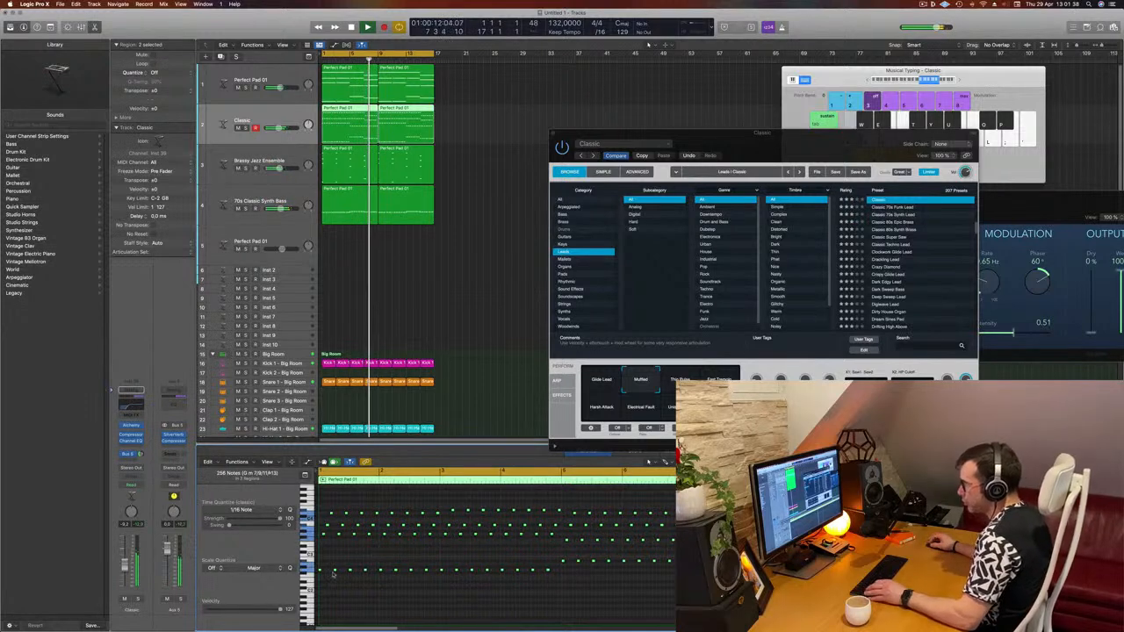
scroll(330, 580, "up", 5)
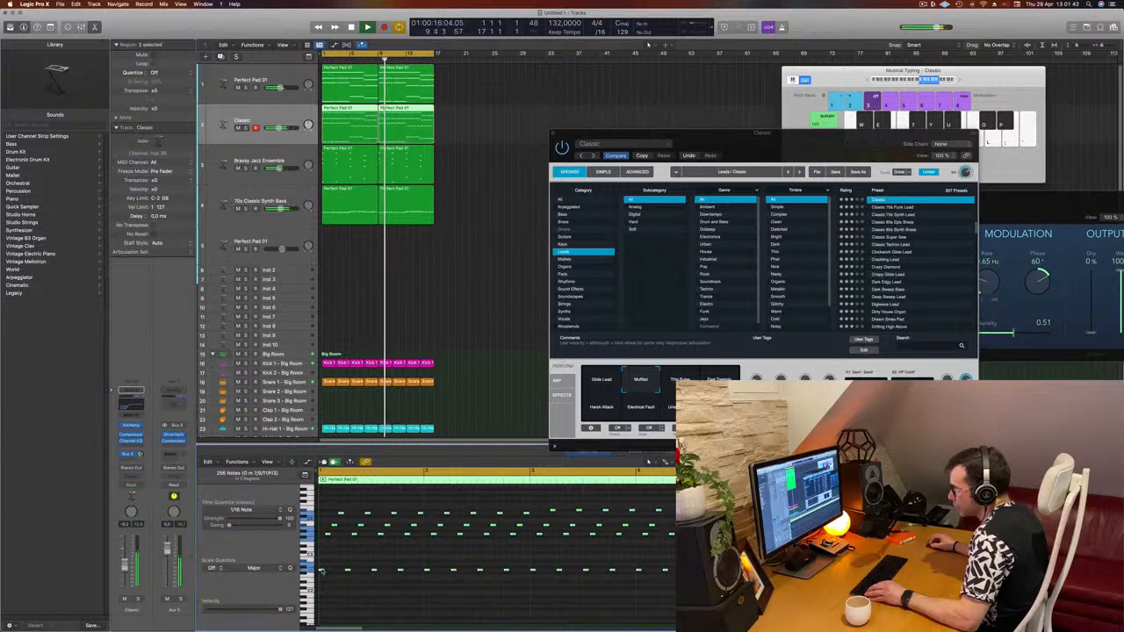
left_click_drag(323, 572, 335, 579)
key("super+z")
- Examine the bottom-row notes across the whole Classic lead region
scroll(336, 582, "down", 3)
scroll(336, 583, "down", 3)
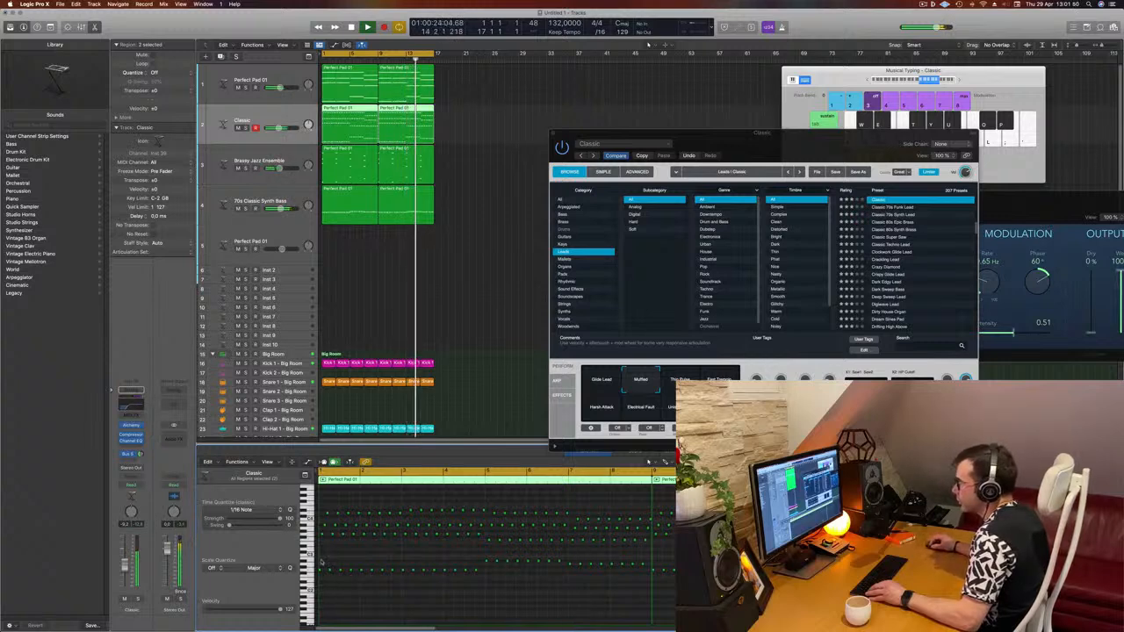
left_click_drag(320, 562, 992, 599)
scroll(387, 595, "right", 10)
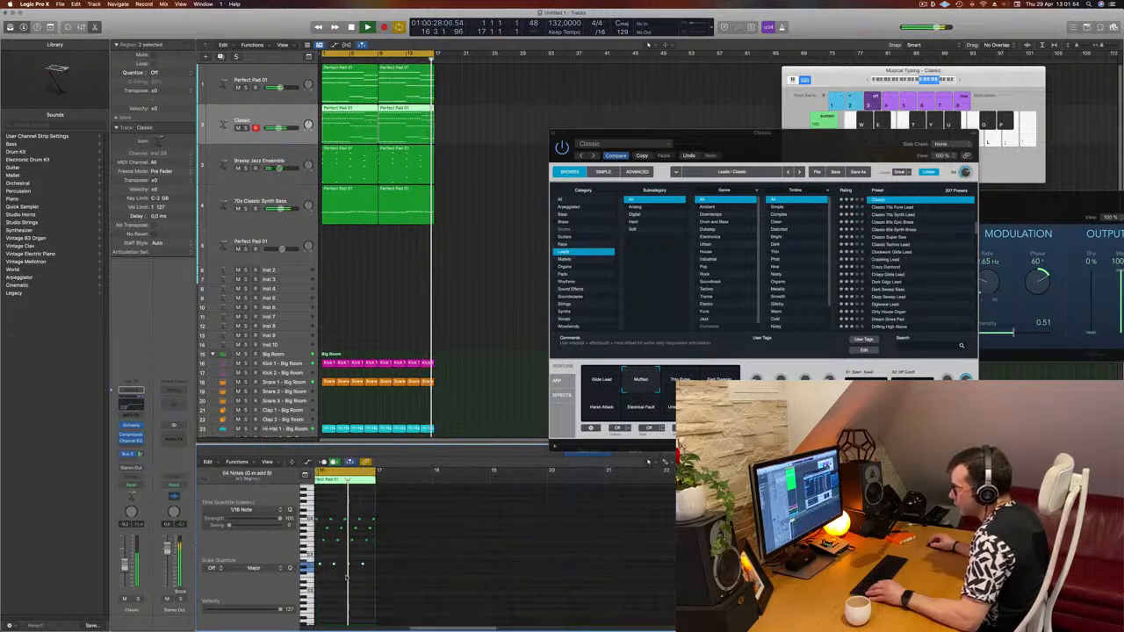
scroll(350, 570, "left", 4)
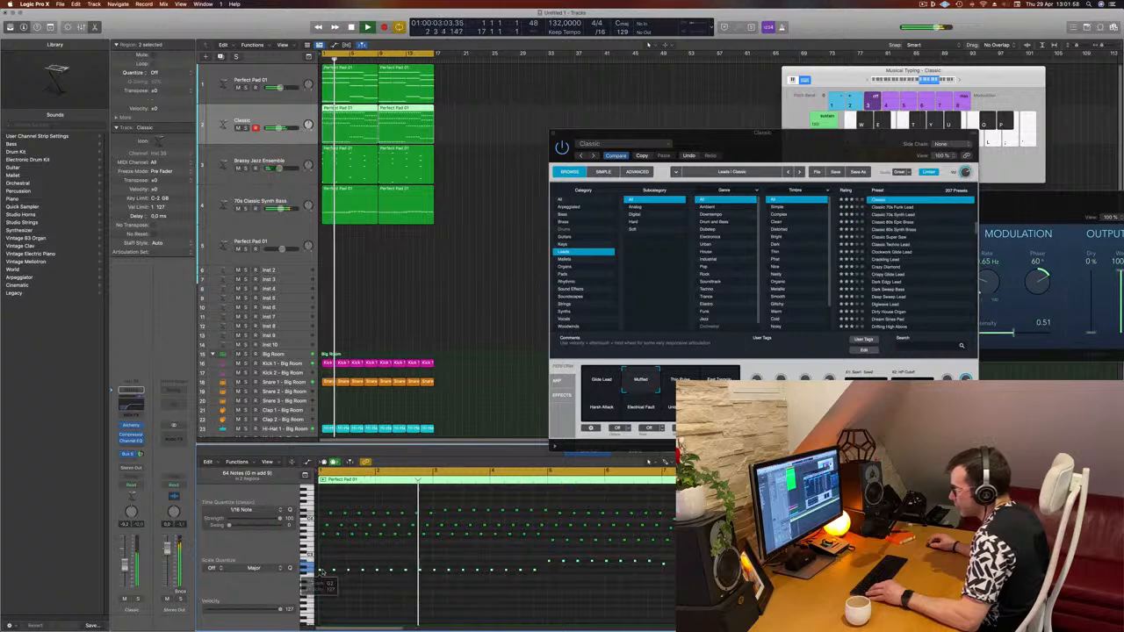
left_click_drag(325, 573, 324, 574)
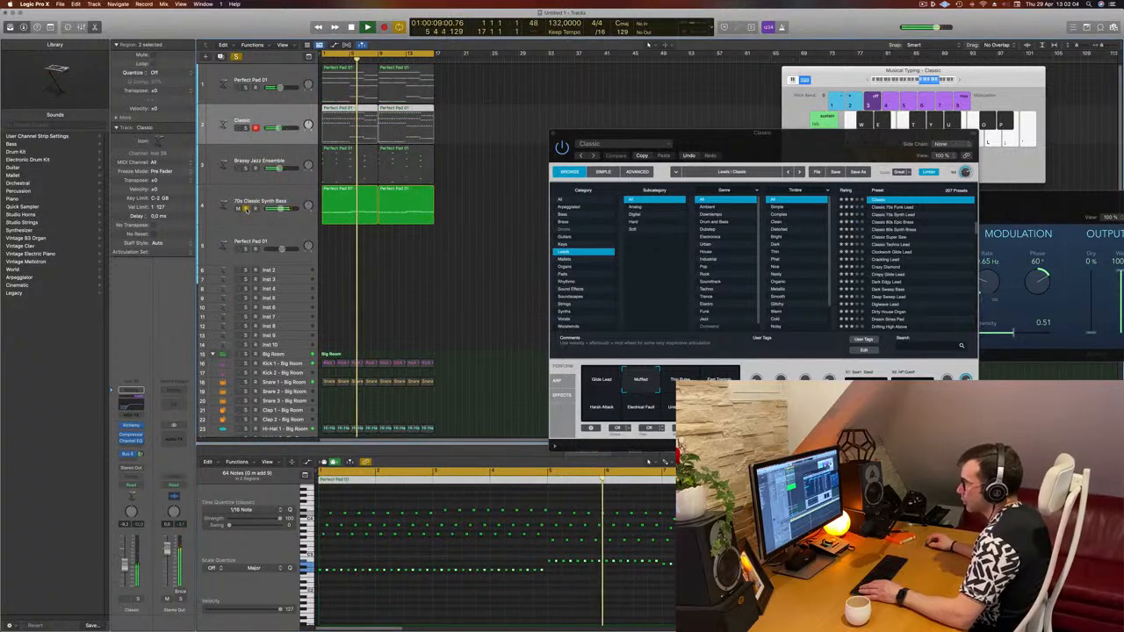
left_click(478, 209)
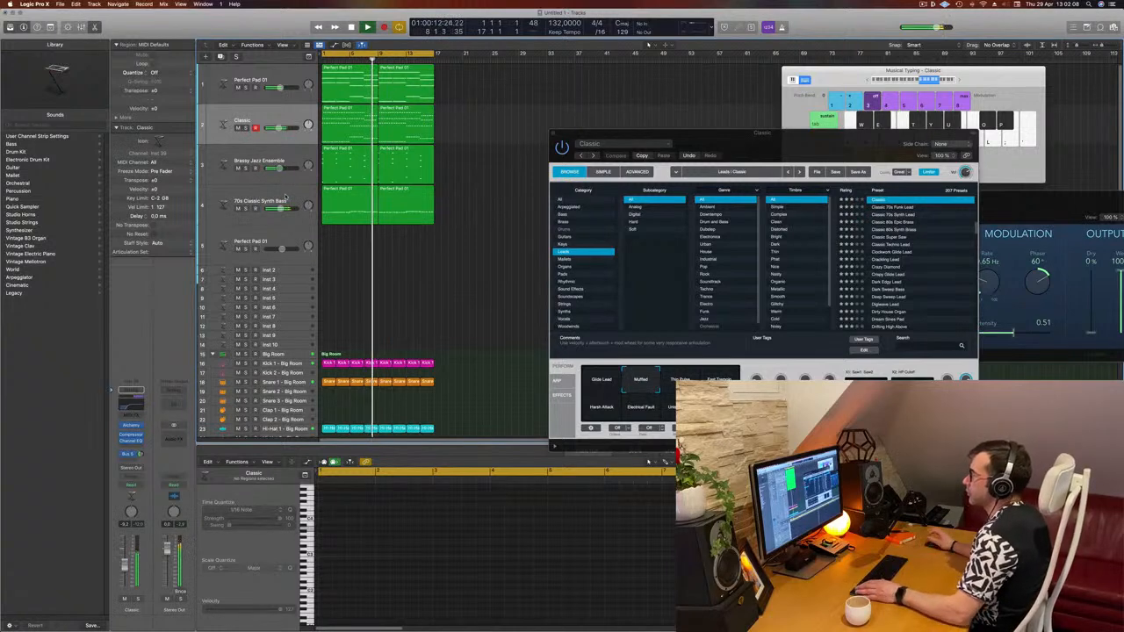
- Inspect the bass and pad tracks' regions and reselect the Classic lead track
left_click(285, 196)
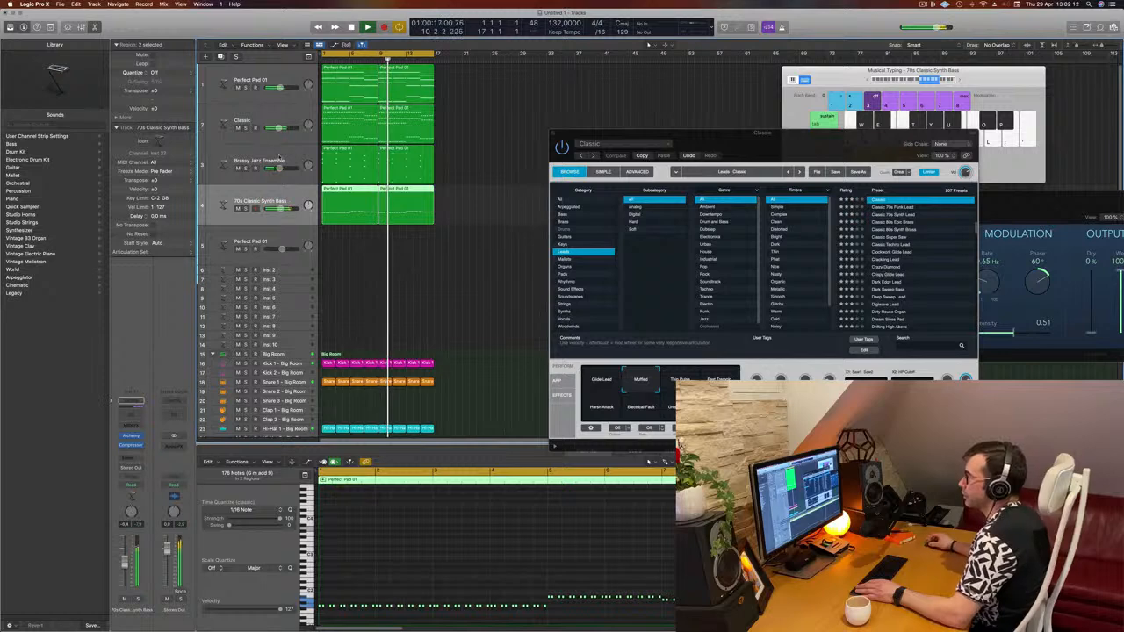
left_click(246, 99)
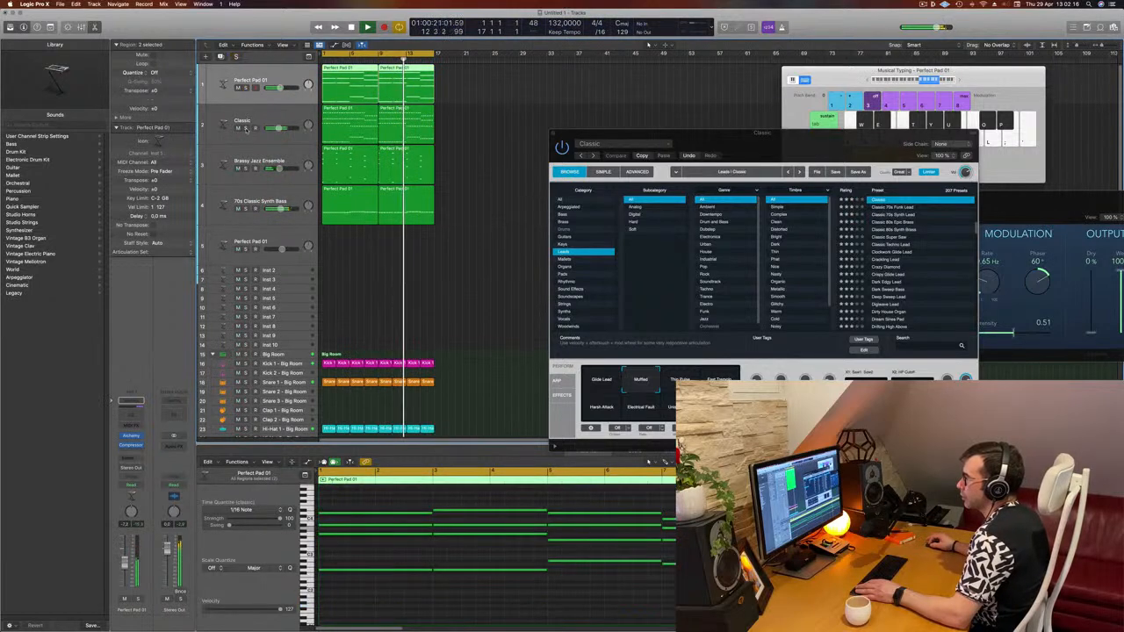
left_click(245, 209)
left_click(246, 209)
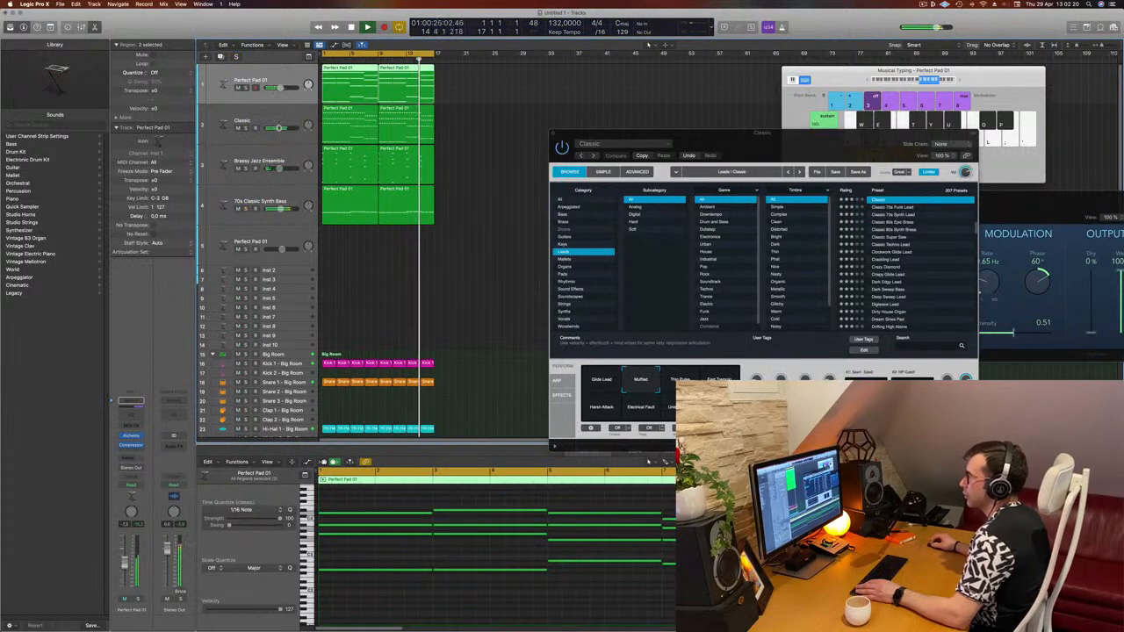
left_click(233, 113)
key("Return")
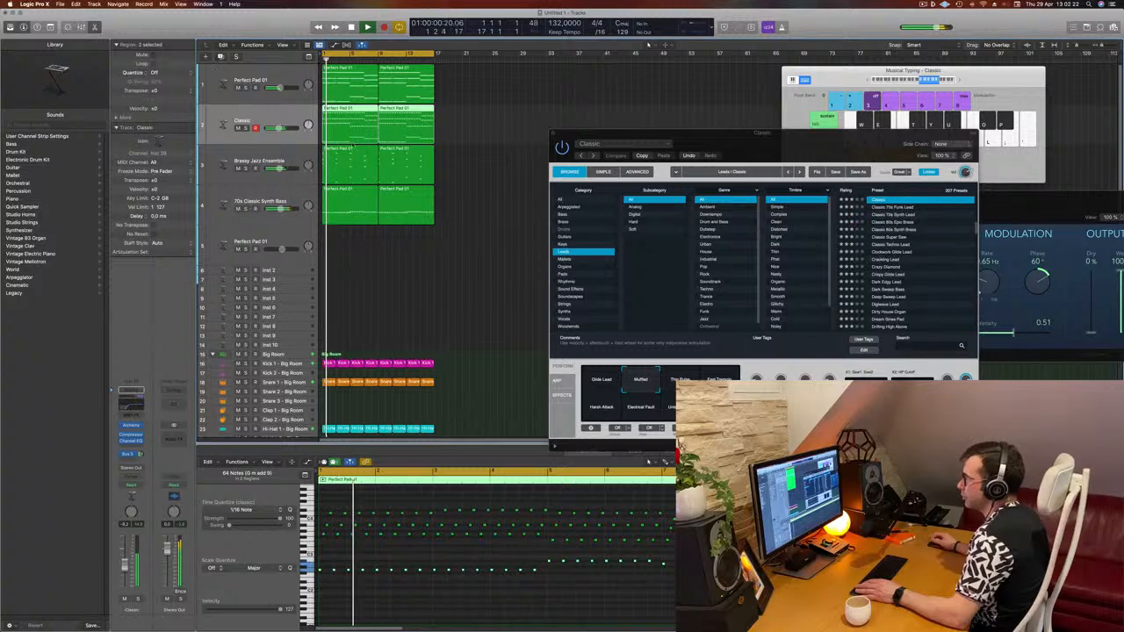
- Create a duplicate Classic lead track and copy the first lead region onto it
key("super+d")
left_click(354, 121)
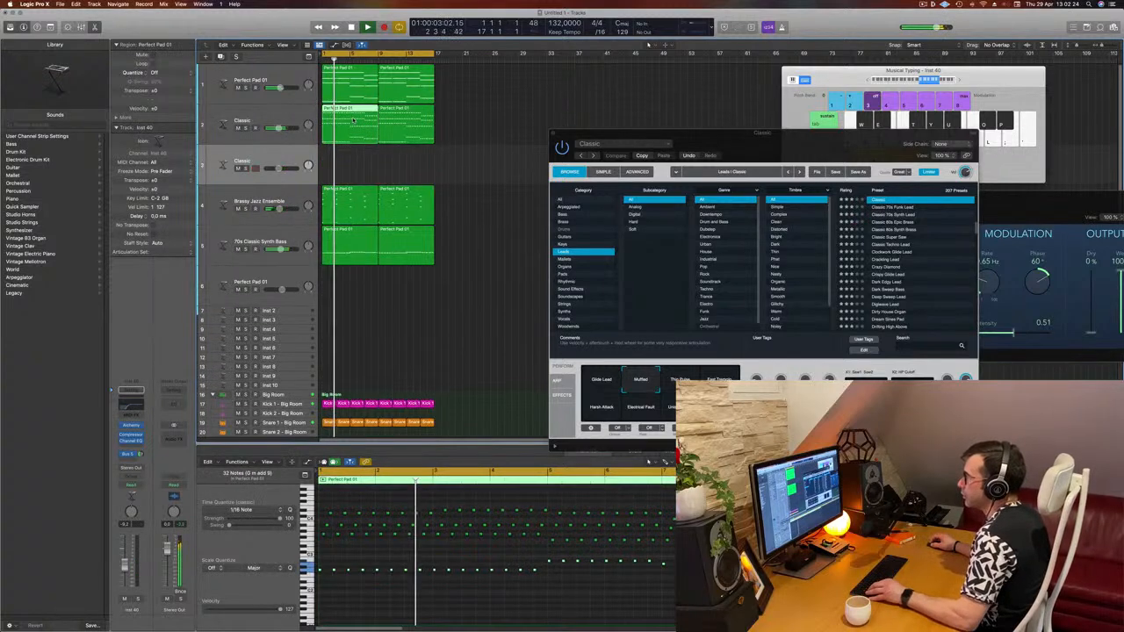
left_click_drag(354, 121, 354, 162)
- Delete all notes above the bottom row in the duplicate lead region
scroll(332, 495, "left", 2)
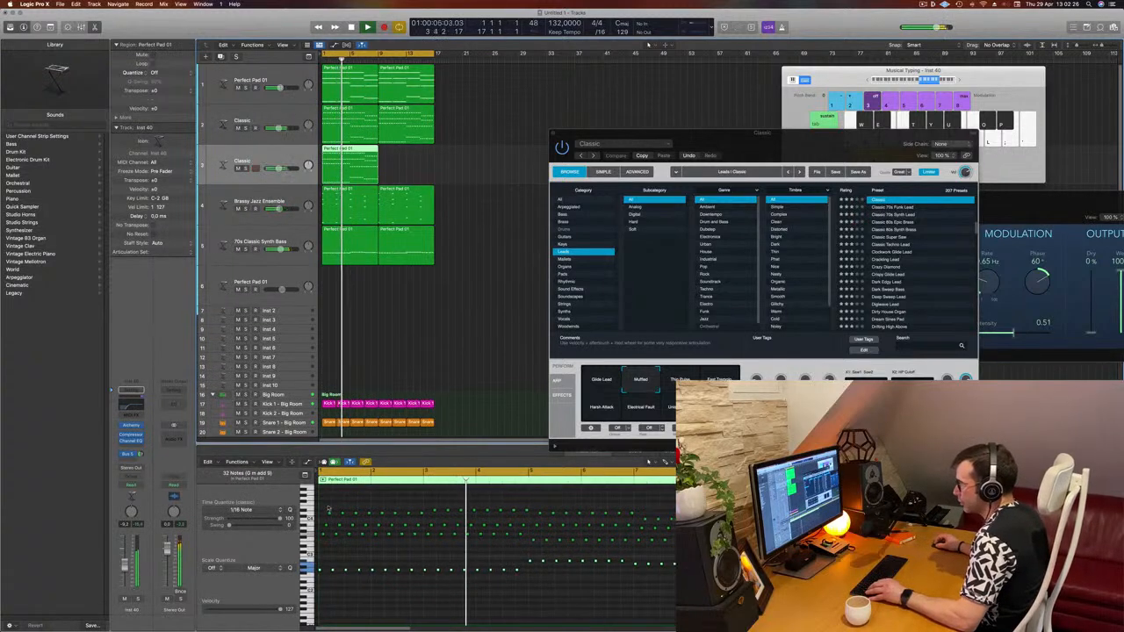
left_click_drag(323, 503, 757, 551)
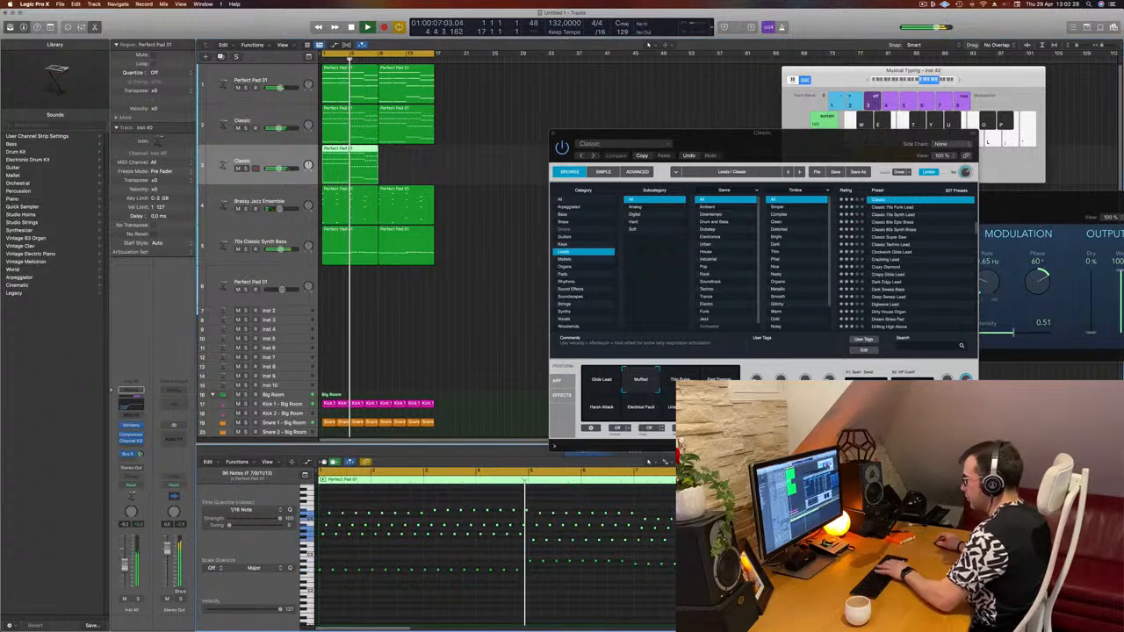
key("BackSpace")
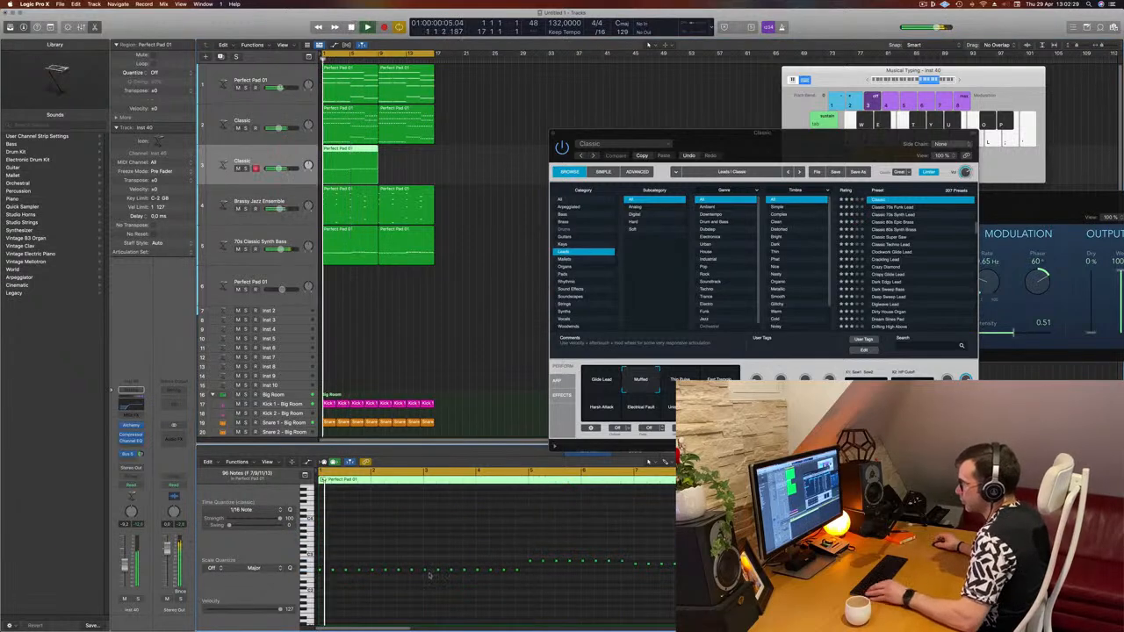
- Lengthen the remaining bottom-row notes slightly by resizing the first note
scroll(430, 574, "right", 2)
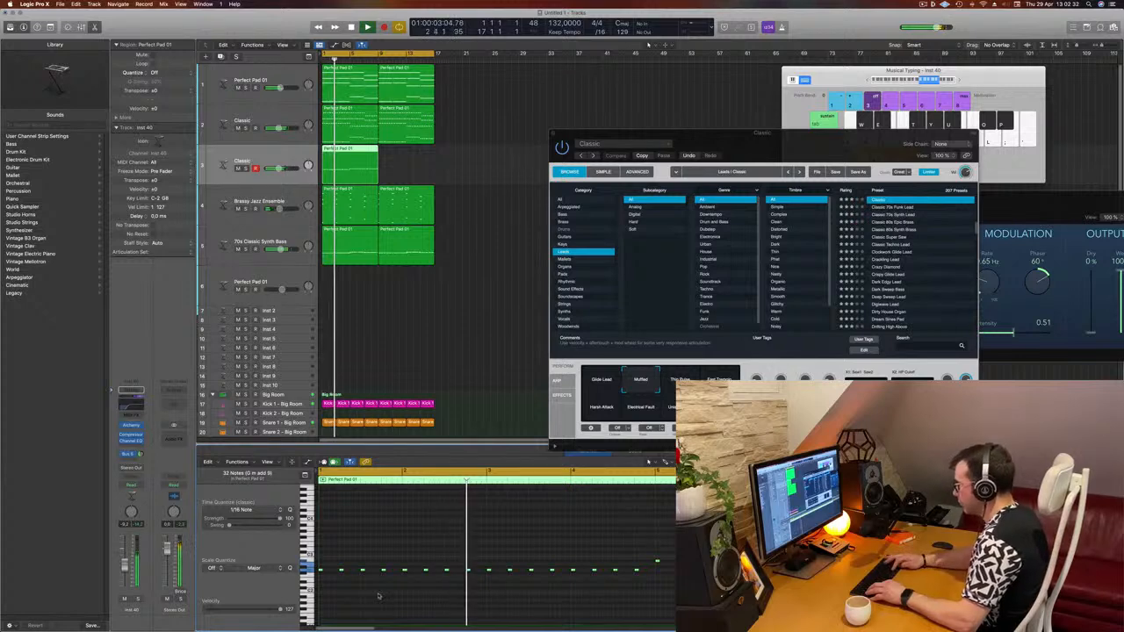
scroll(379, 596, "up", 2)
scroll(378, 595, "down", 4)
scroll(378, 594, "right", 2)
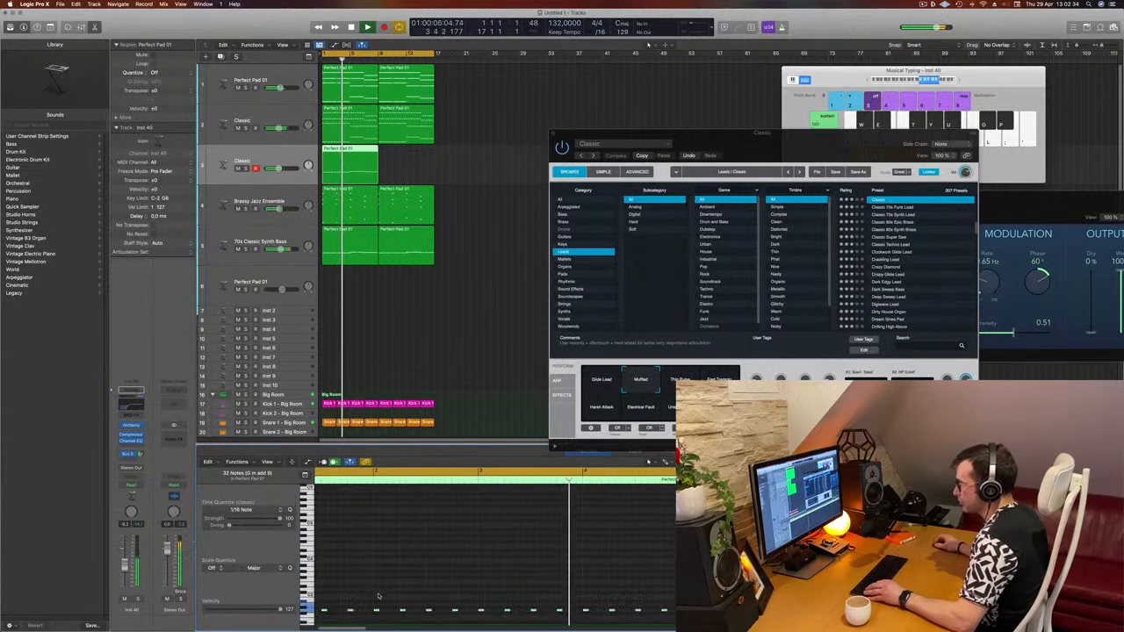
scroll(378, 595, "right", 1)
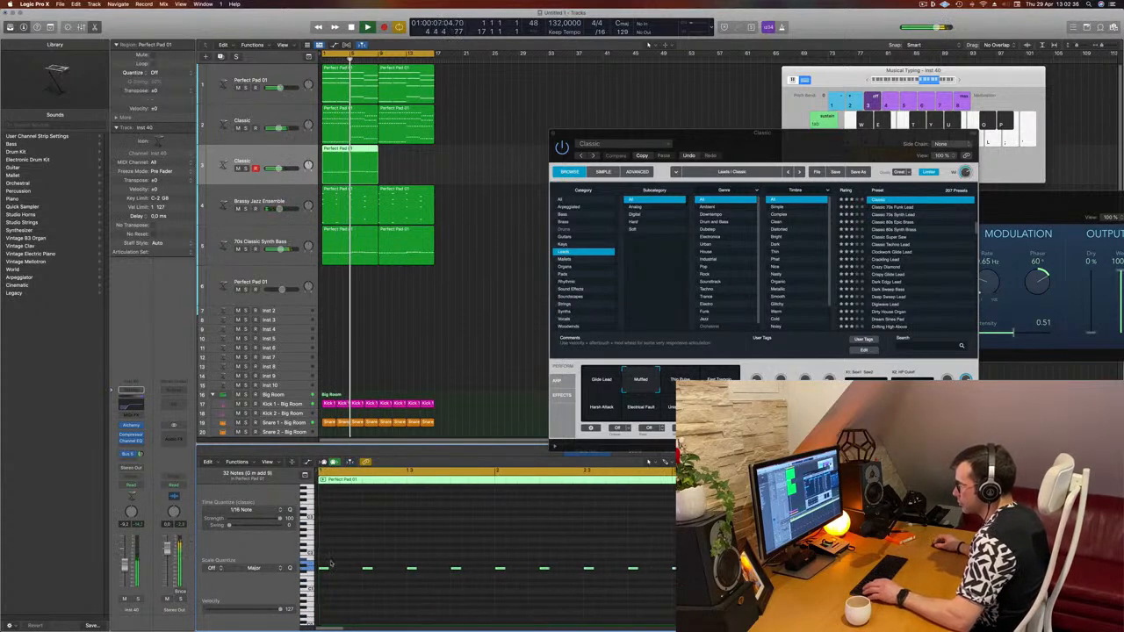
left_click_drag(323, 570, 345, 570)
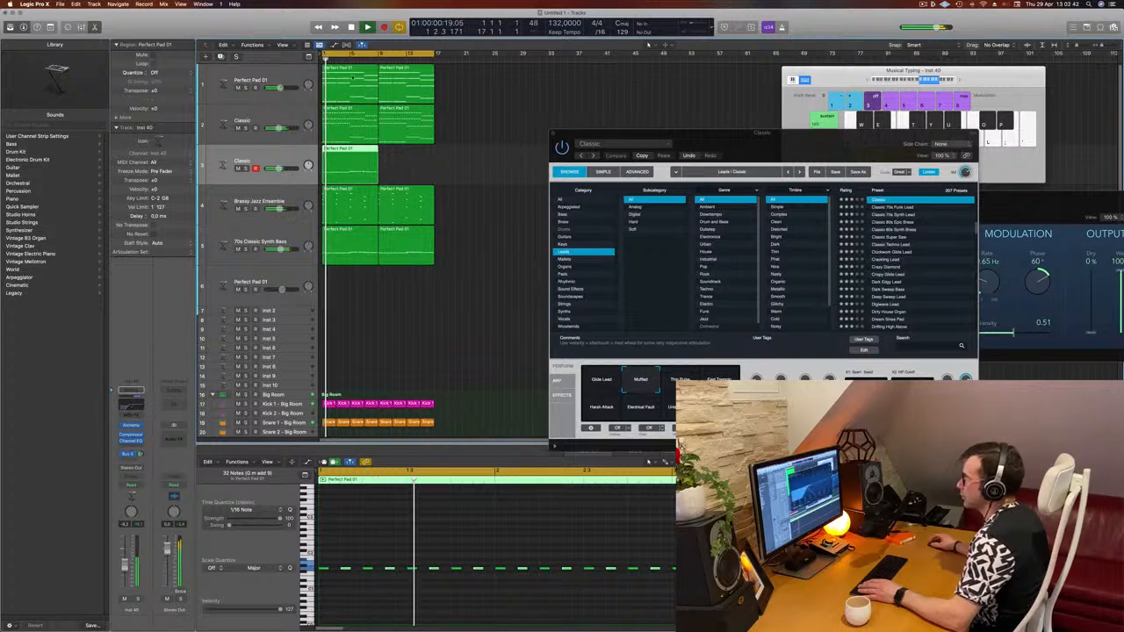
- Open the lead track's Channel EQ, preview playback, and close the EQ window
left_click(130, 405)
left_click_drag(571, 264, 464, 260)
key("space")
key("space")
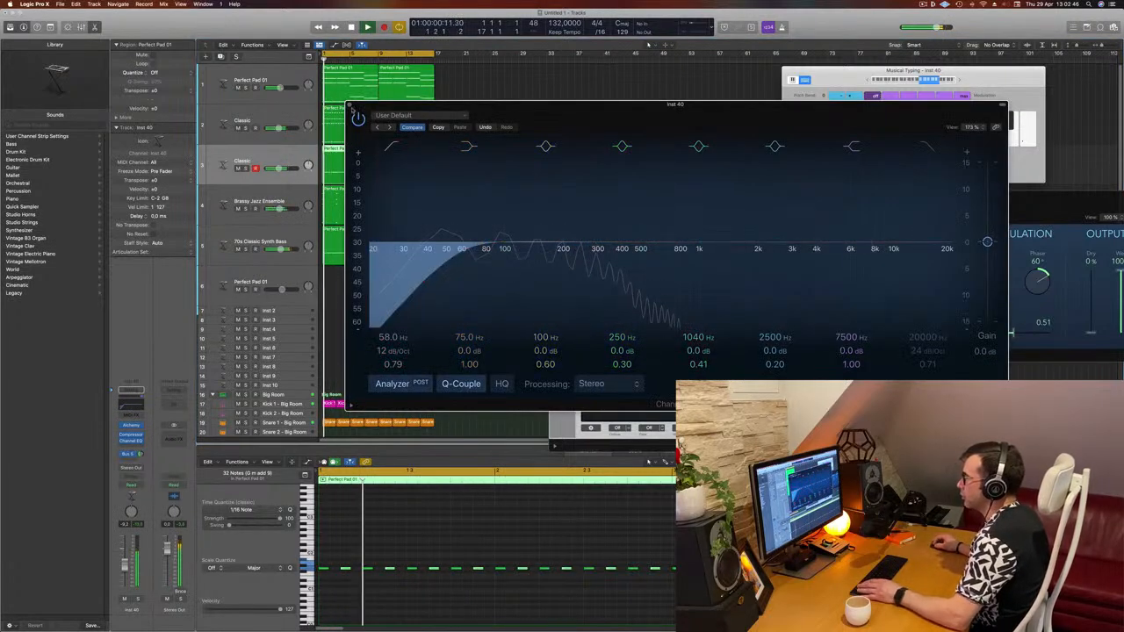
left_click(349, 105)
key("space")
key("space")
- Solo the duplicate lead track, open its Alchemy instrument and switch to the Classic 70s Funk Lead preset
left_click(137, 599)
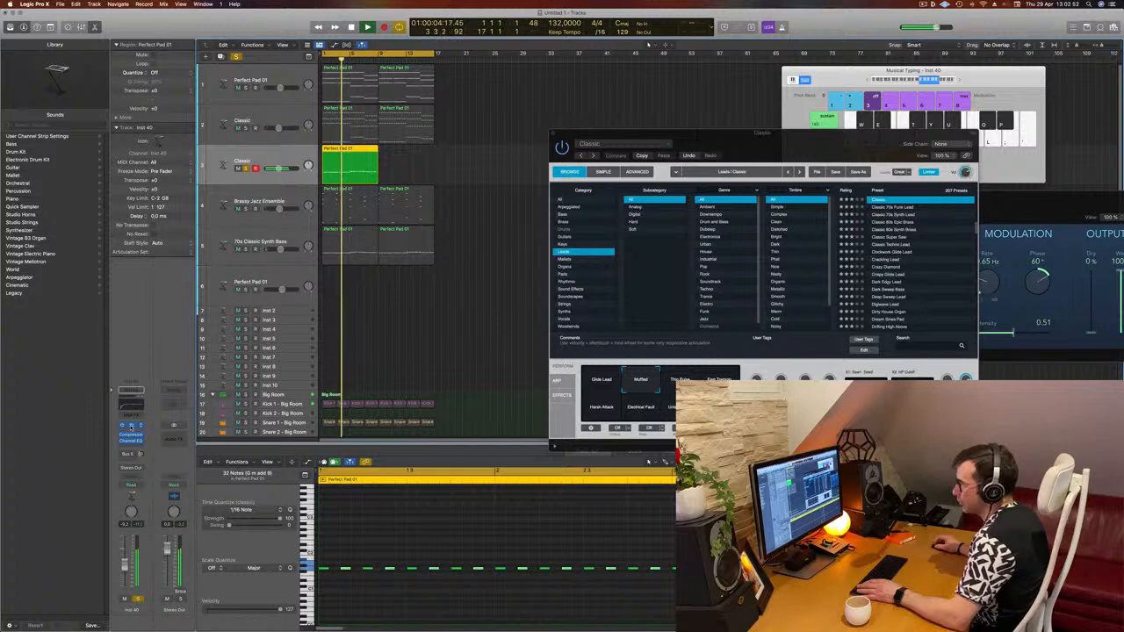
left_click(131, 427)
left_click_drag(650, 116, 708, 113)
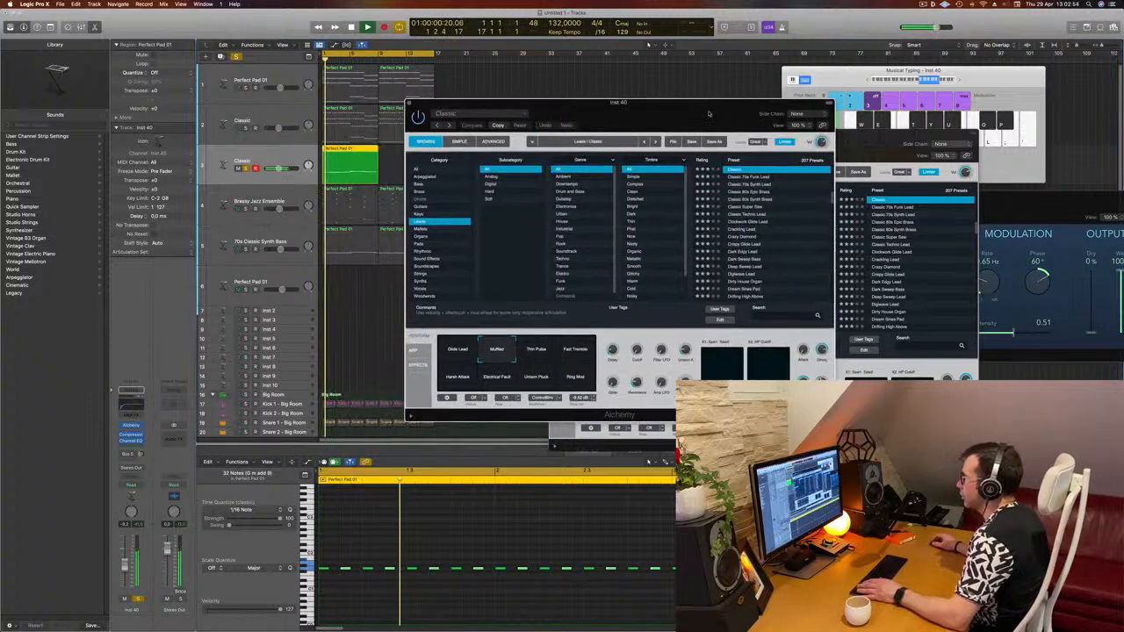
key("Down")
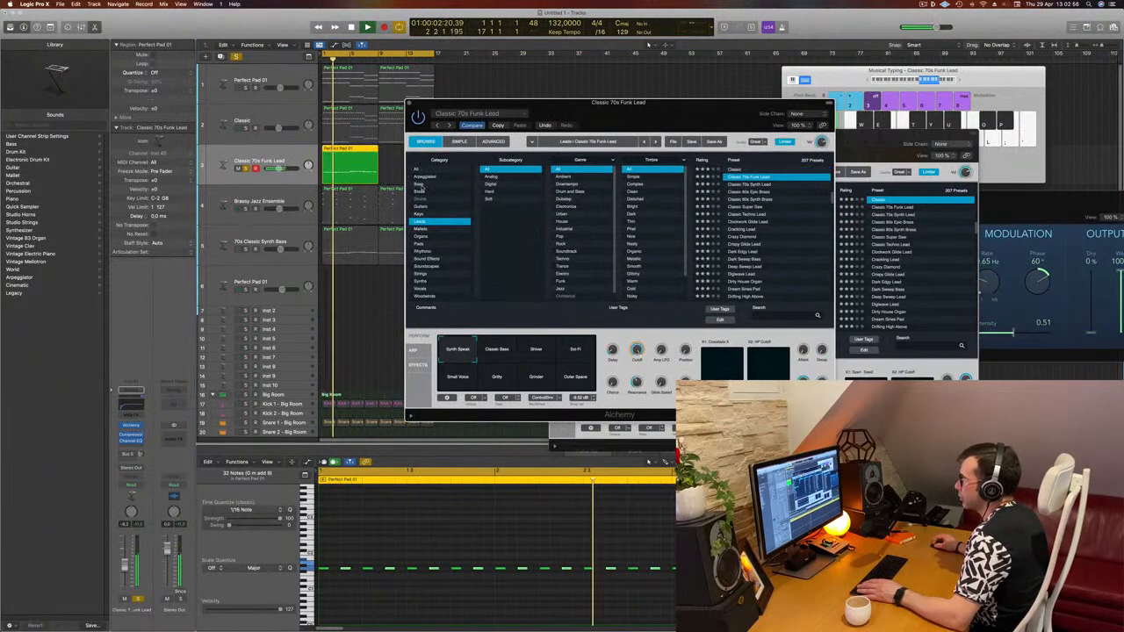
- Unsolo the track and try several Alchemy performance snapshots, ending on Small Voice
left_click_drag(606, 109, 660, 102)
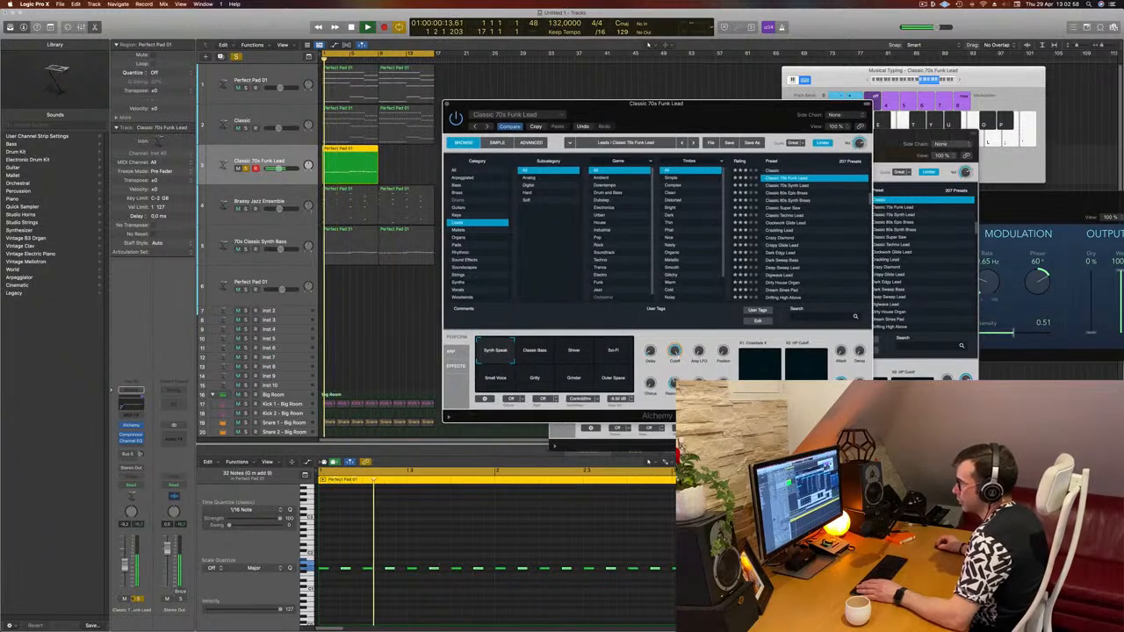
key("s")
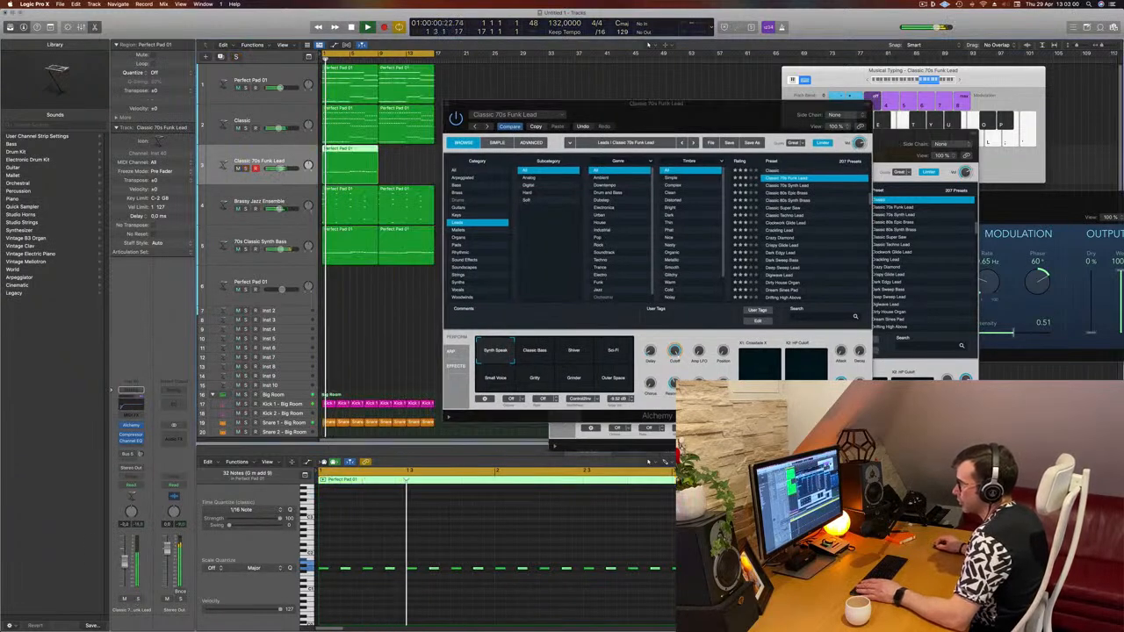
left_click(544, 355)
left_click(575, 354)
left_click(606, 355)
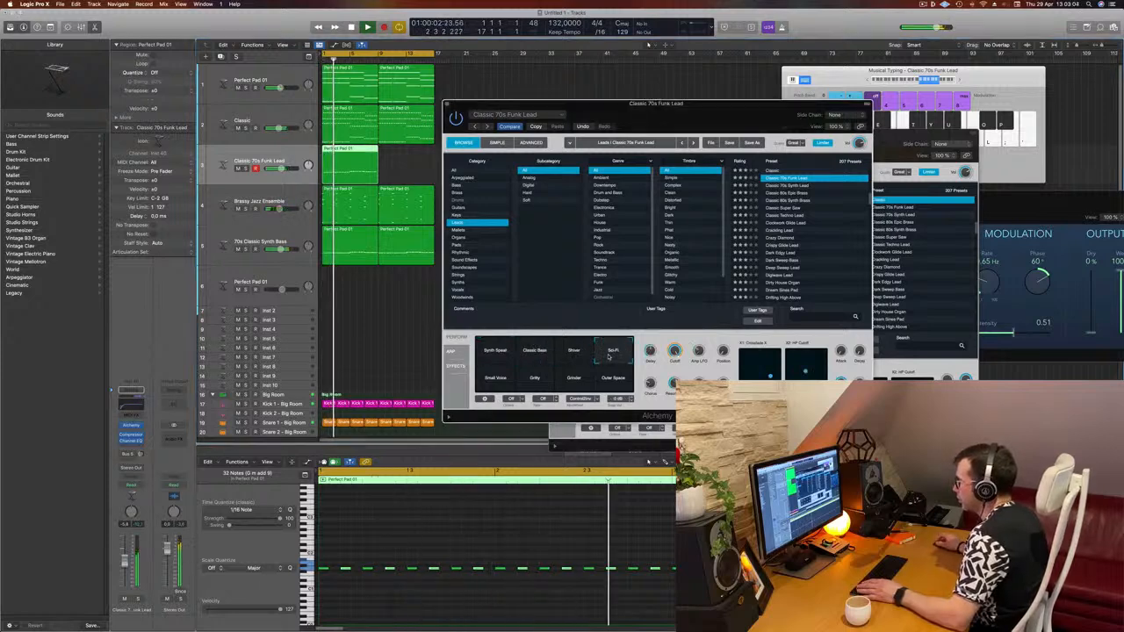
left_click(606, 385)
left_click(483, 384)
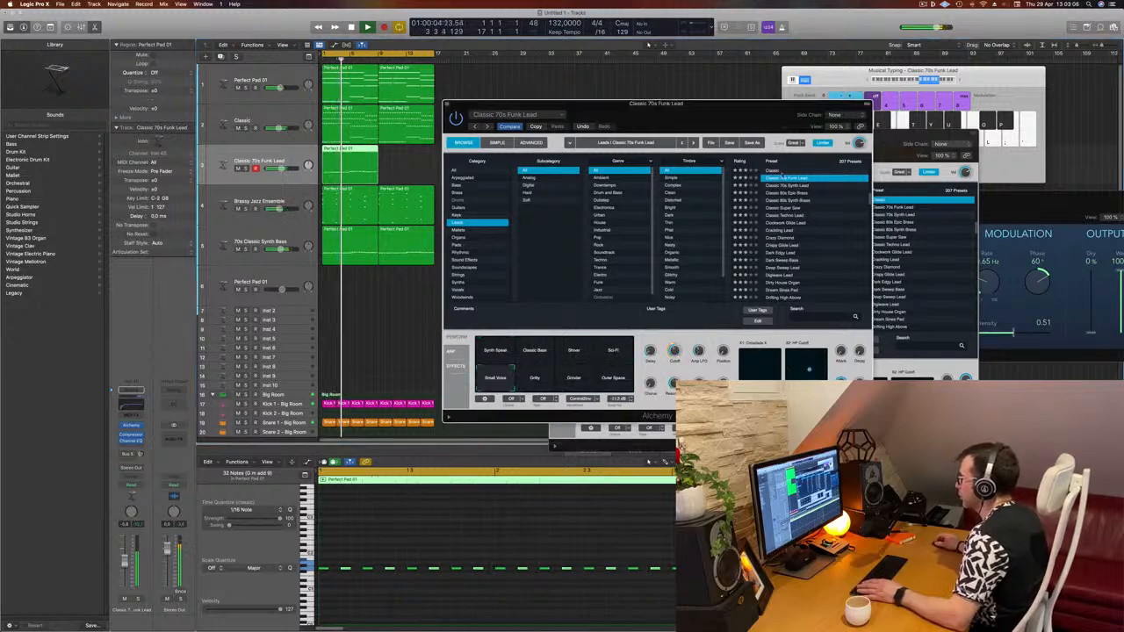
- Search Alchemy presets for acid and audition Titanic Elevations with its performance pads
type("acid")
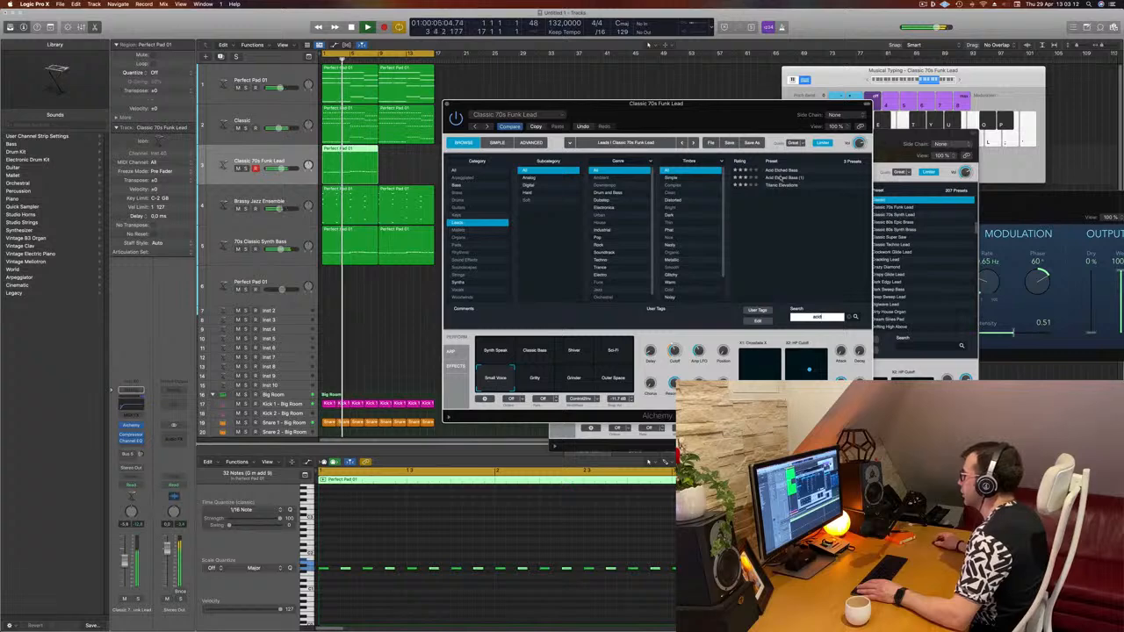
left_click(778, 172)
left_click(776, 186)
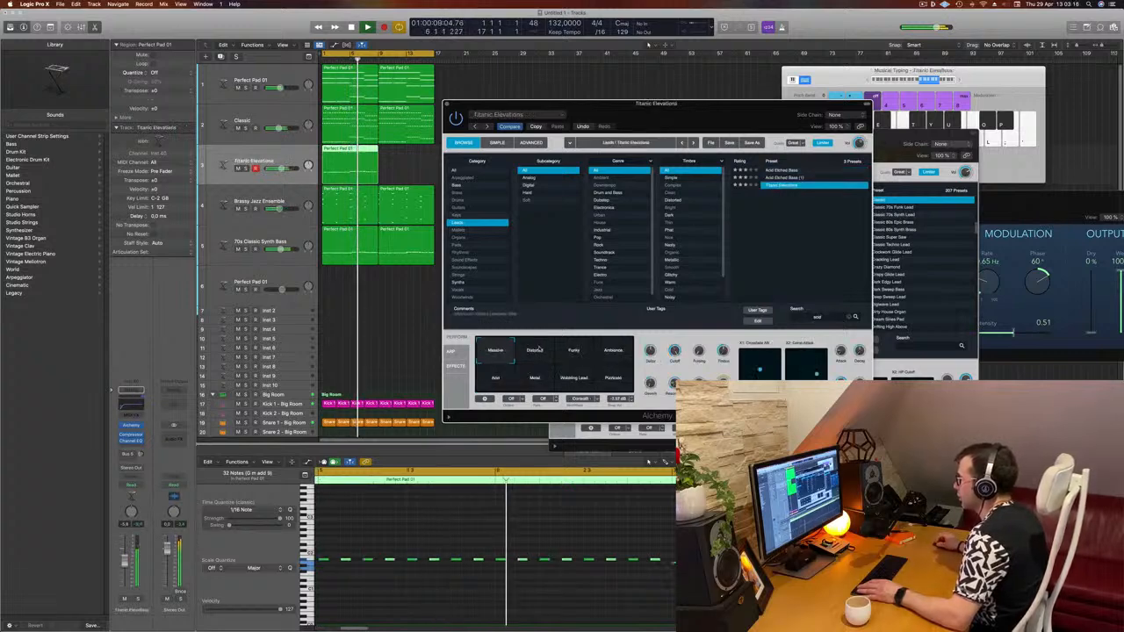
left_click_drag(584, 354, 600, 354)
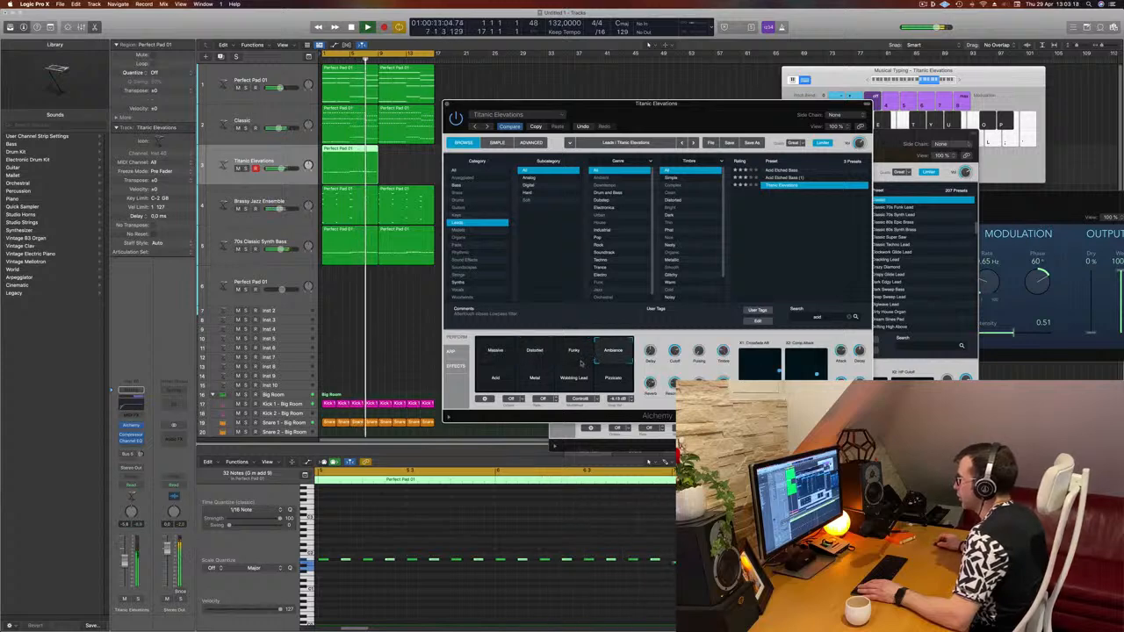
- Load Acid Etched Bass and select its Clean & Phat, then Arp Acid snapshots
left_click(788, 172)
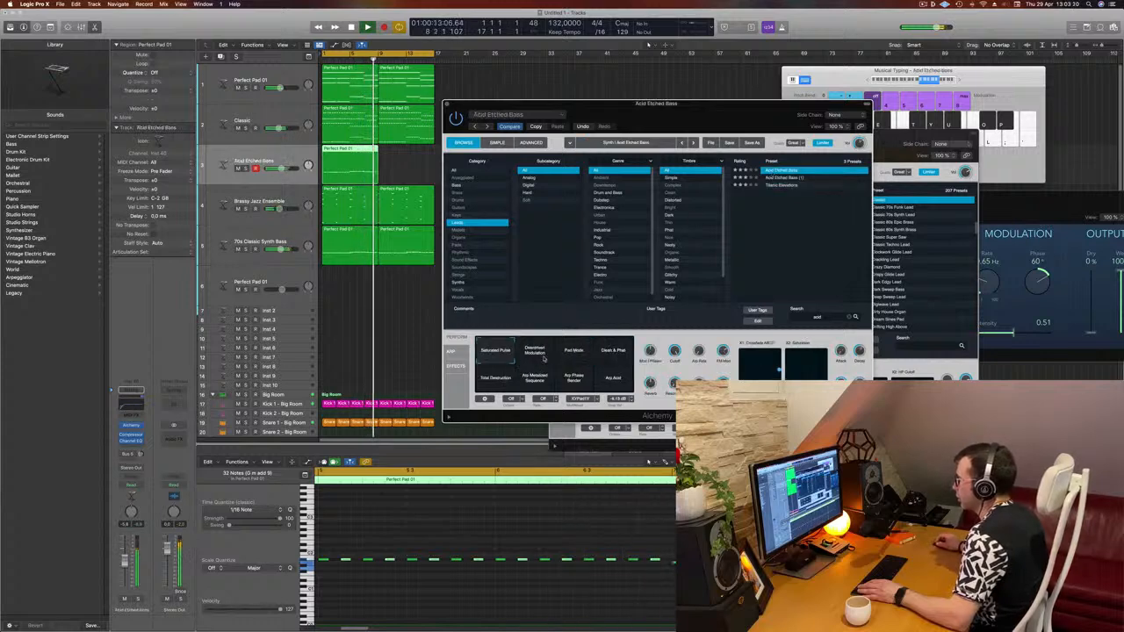
left_click(602, 355)
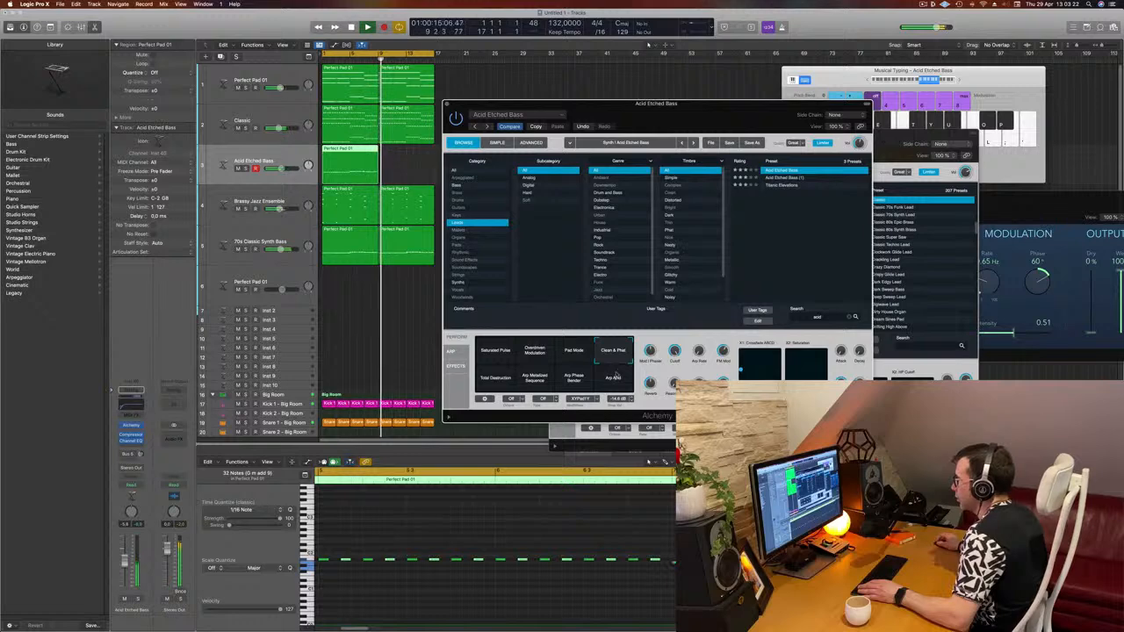
left_click(613, 379)
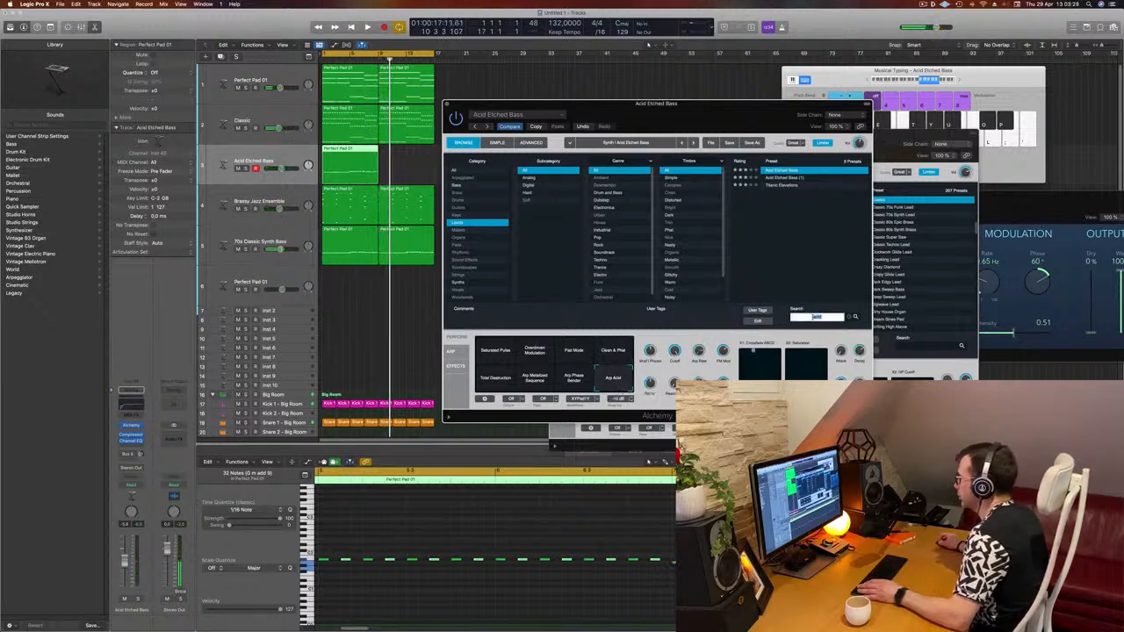
- Search Alchemy presets for class, load 80s Synth Pop Lead and start playback
type("classi")
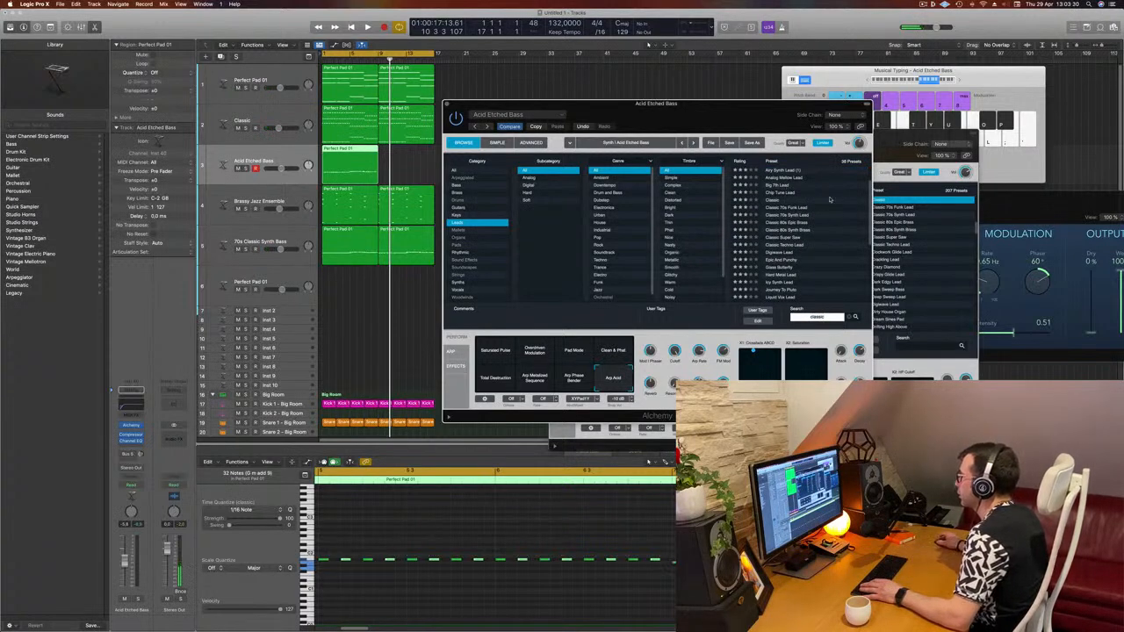
scroll(830, 201, "down", 2)
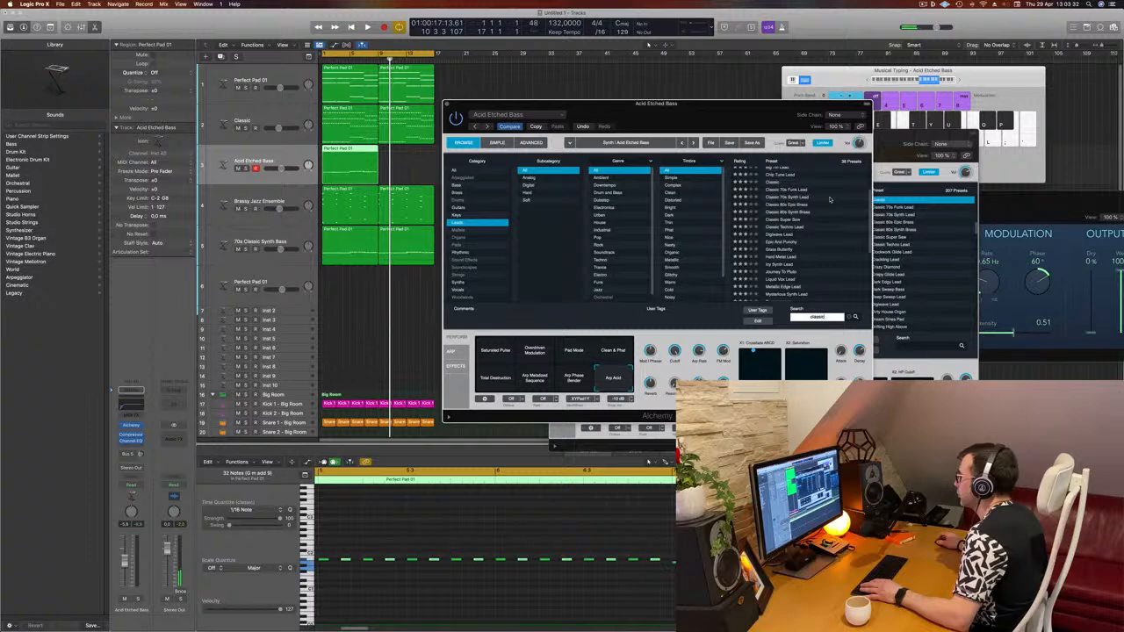
scroll(830, 199, "down", 5)
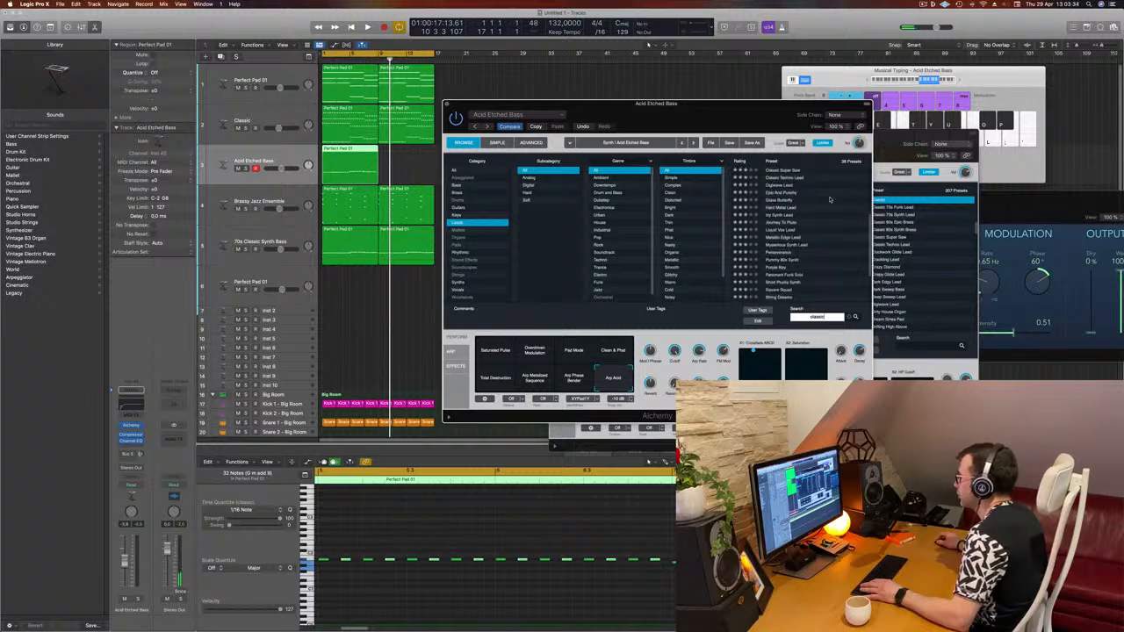
scroll(829, 199, "up", 6)
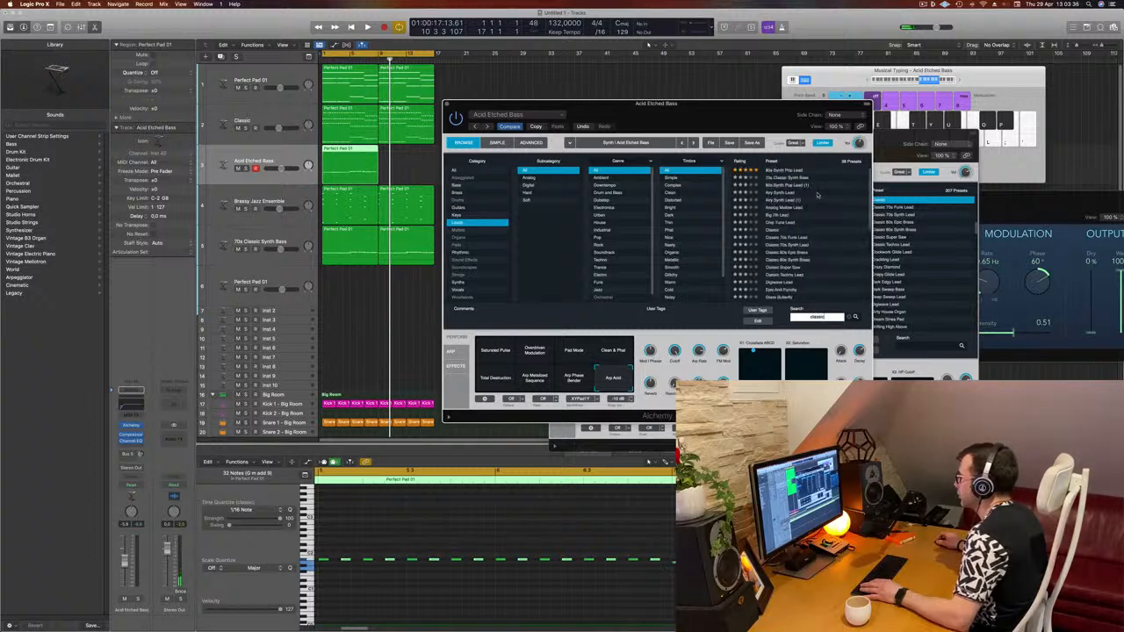
left_click(784, 186)
key("space")
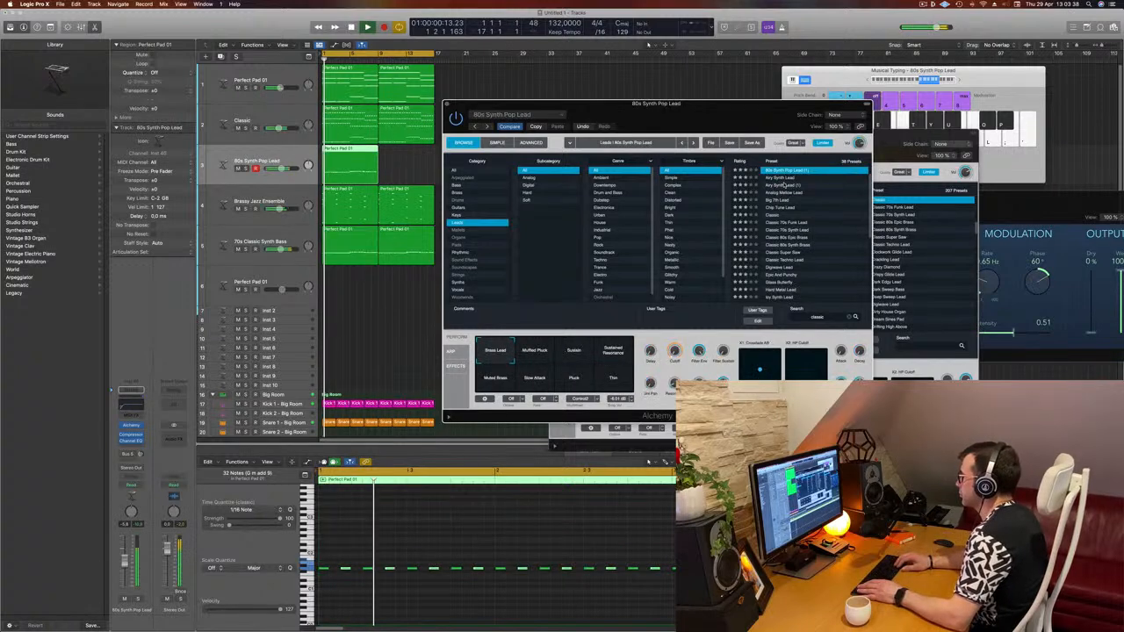
- Audition the search results one by one from Airy Synth Lead down to Classic
left_click(784, 186)
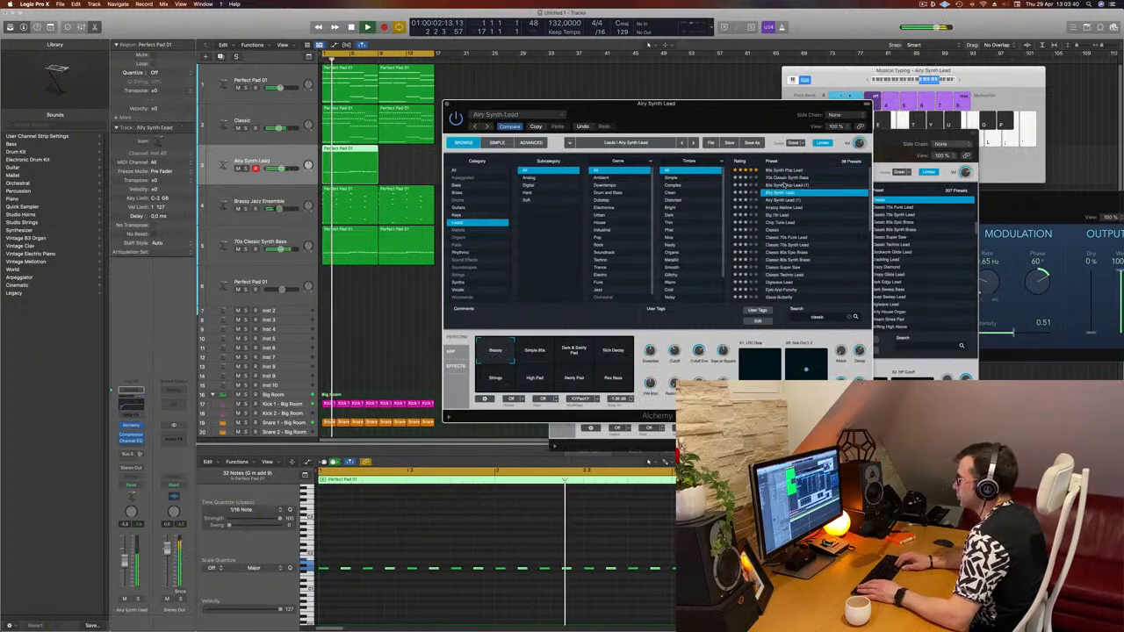
key("Down")
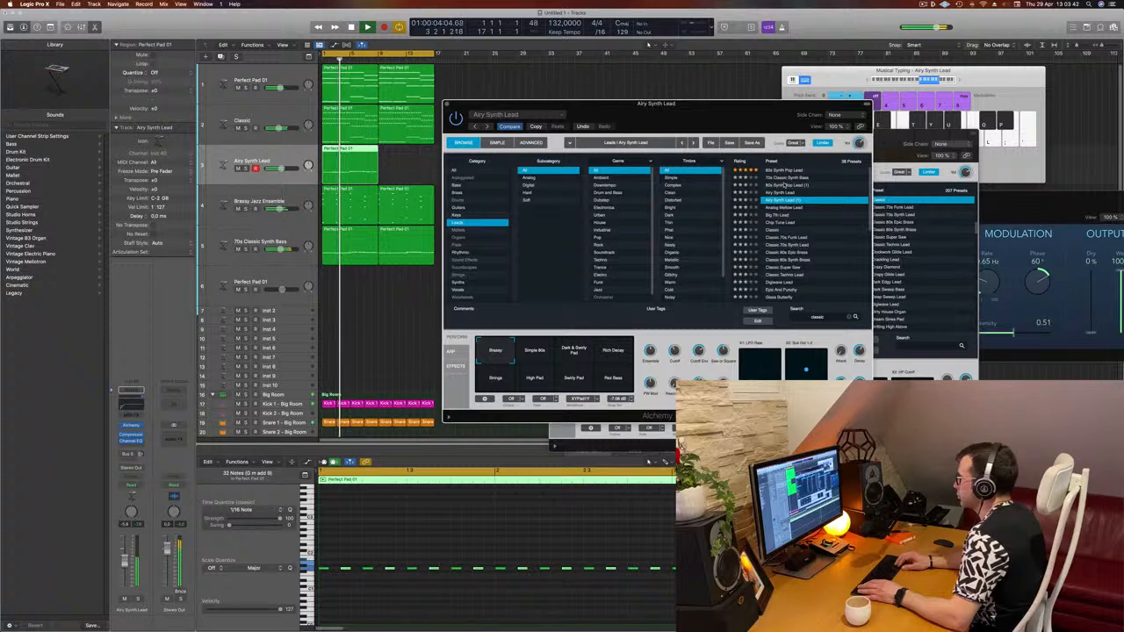
key("Down")
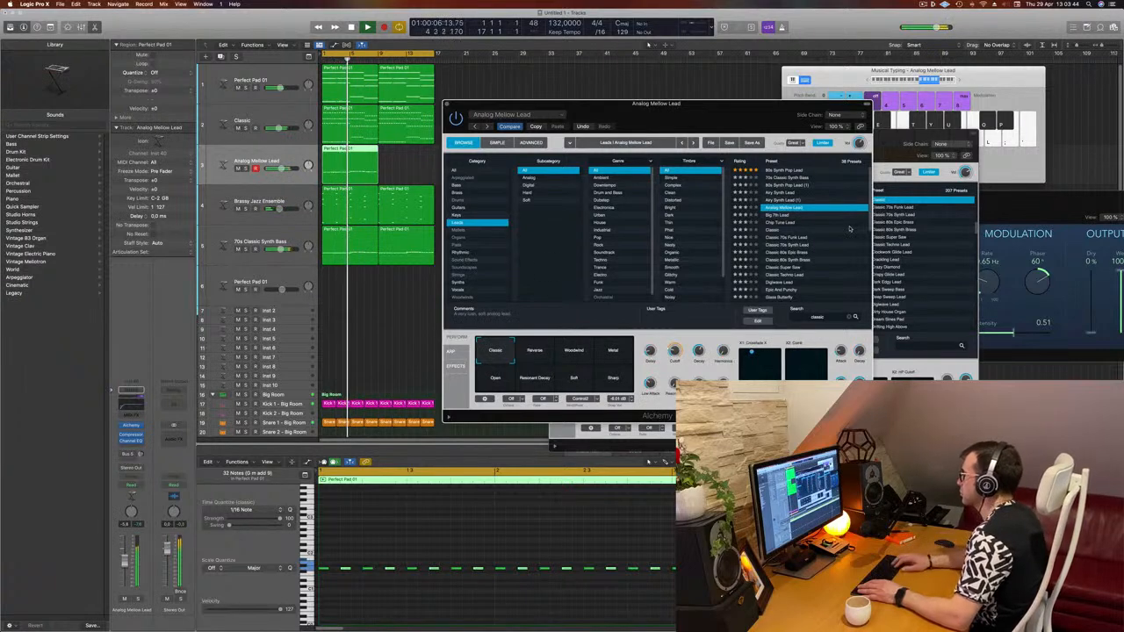
key("Down")
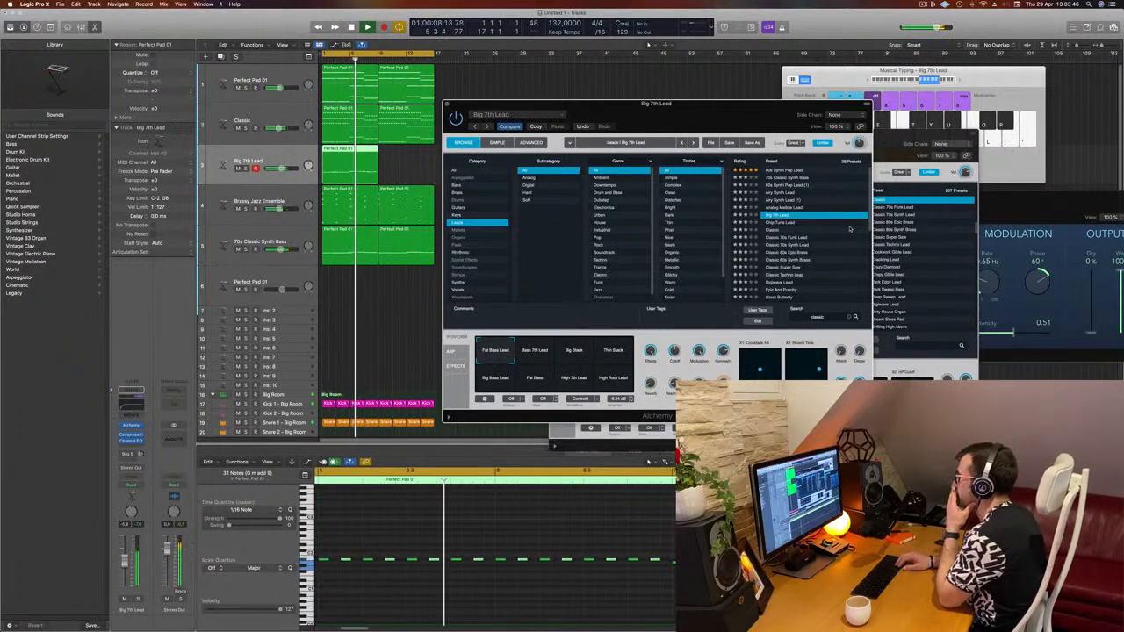
key("Down")
- Audition the lead presets one by one from Classic Super Saw down through Liquid Vox Lead, then load Square Squad
key("Down")
key("Down")
key("Down")
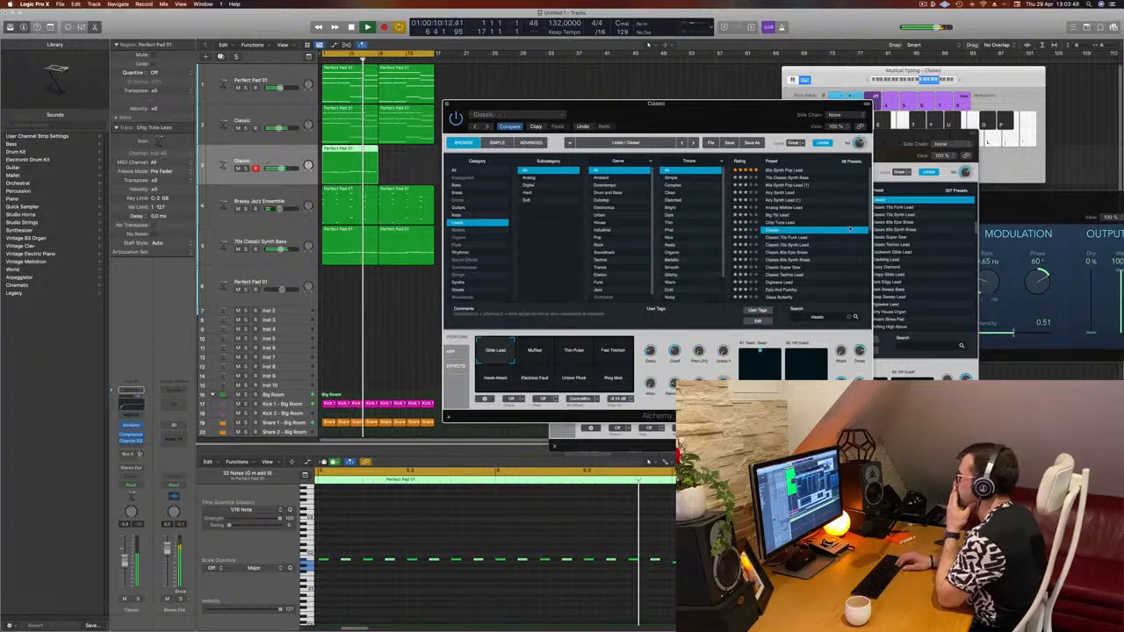
key("Down")
key("Down")
key("Down")
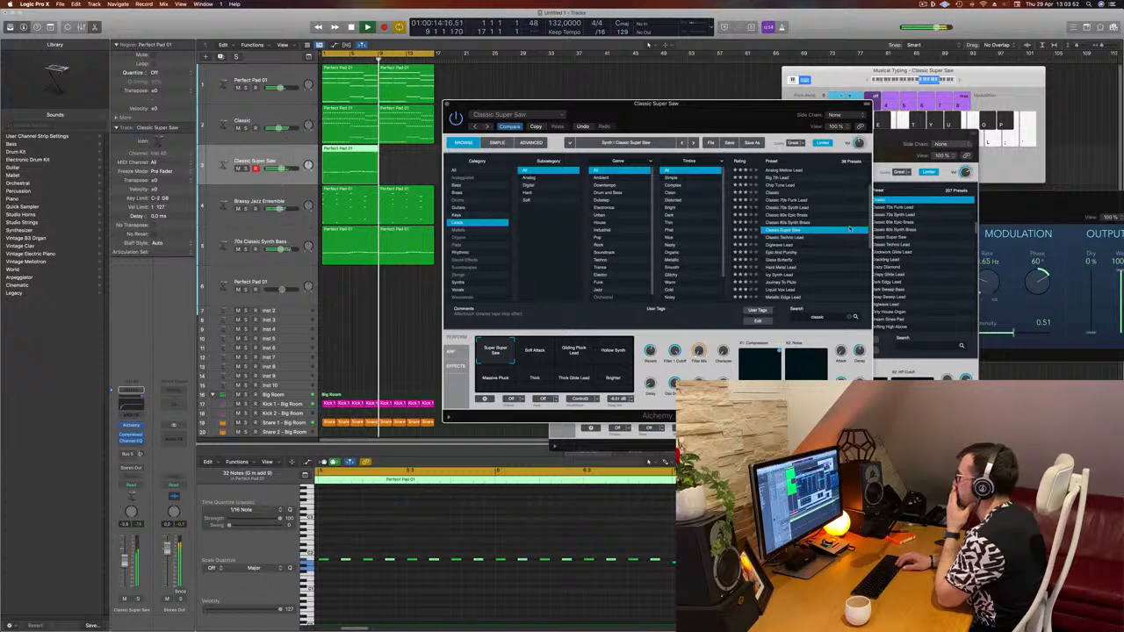
key("Down")
key("Down")
key("Down")
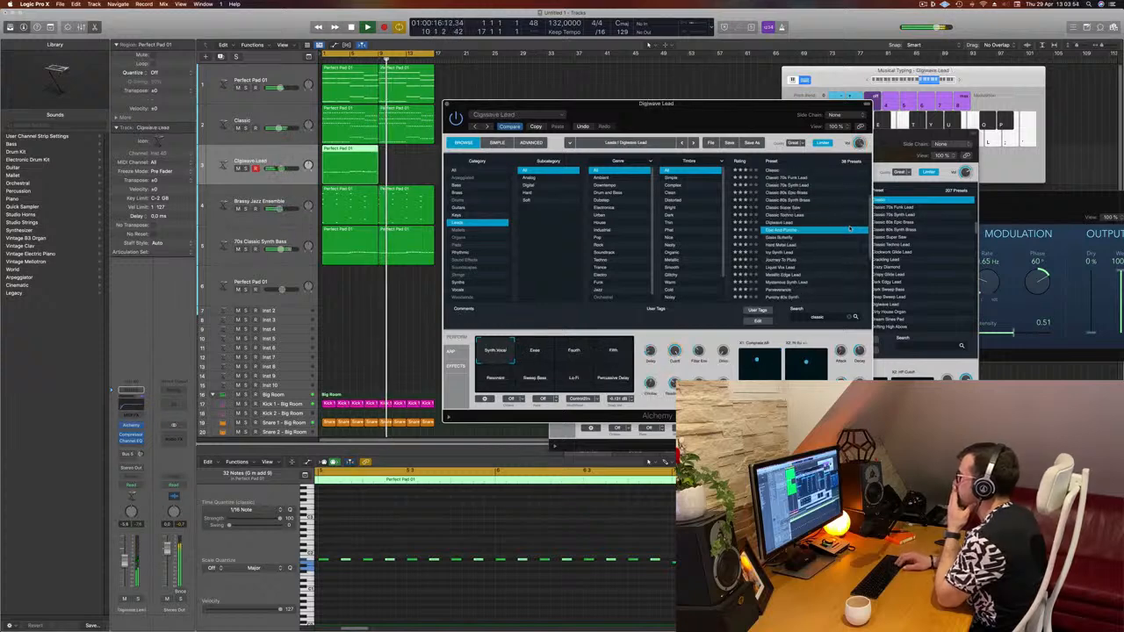
key("Down")
key("Down")
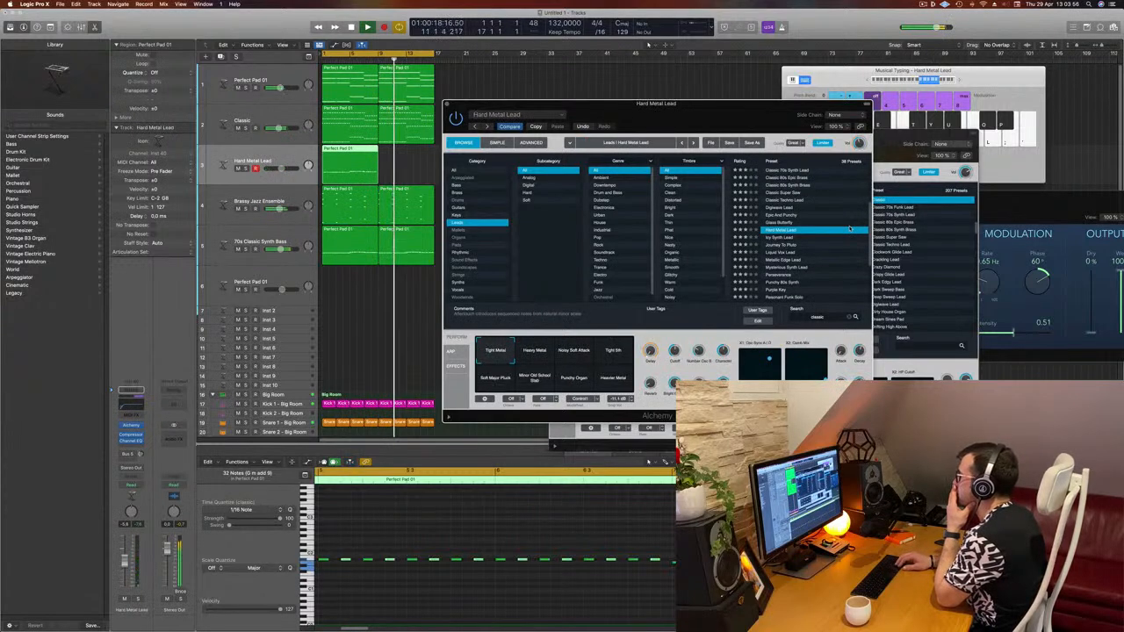
key("Down")
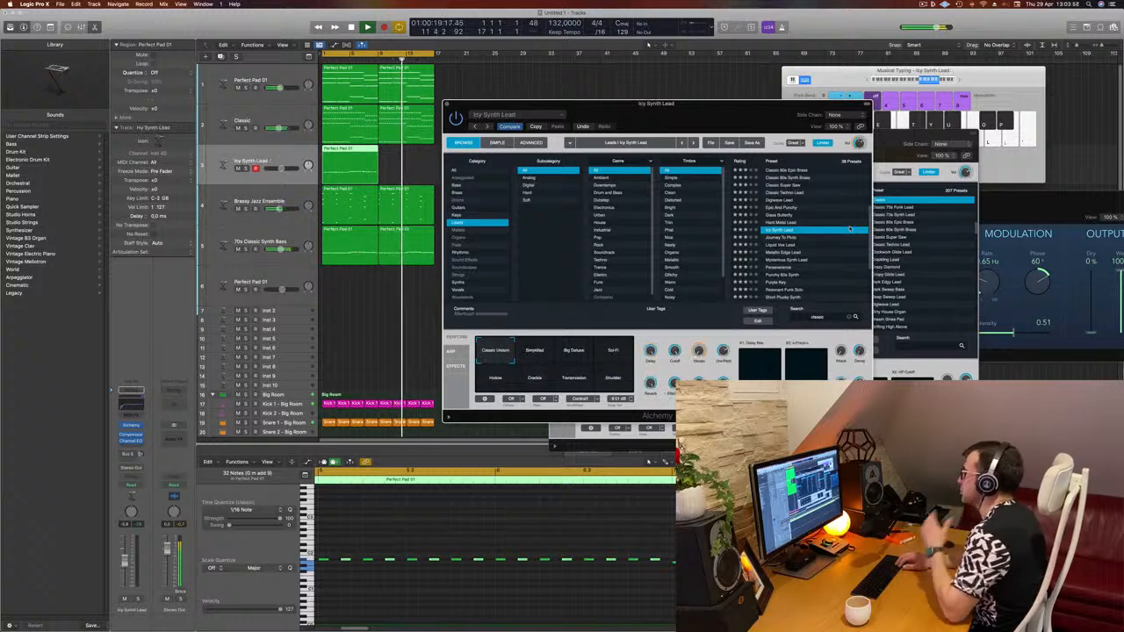
key("Down")
key("Down")
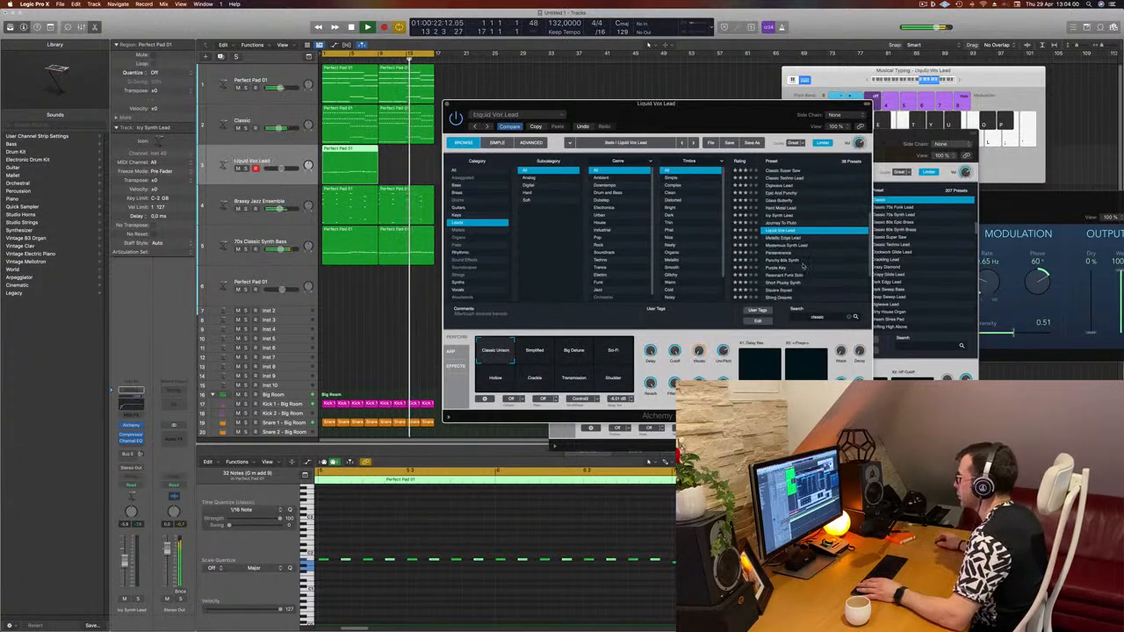
scroll(803, 266, "down", 3)
left_click(793, 239)
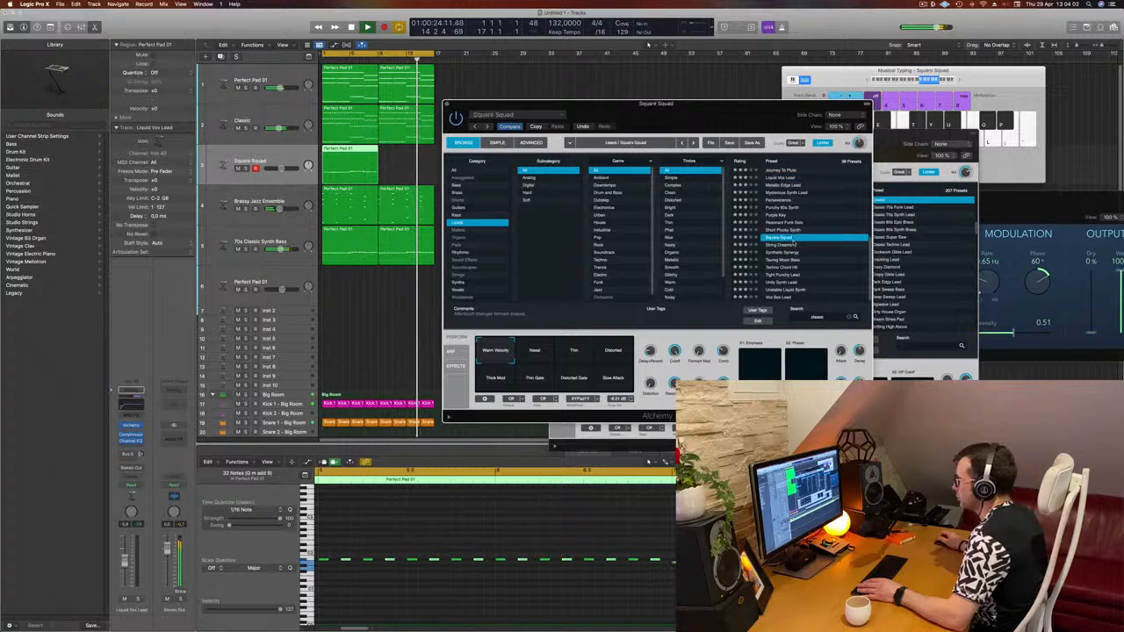
left_click(826, 317)
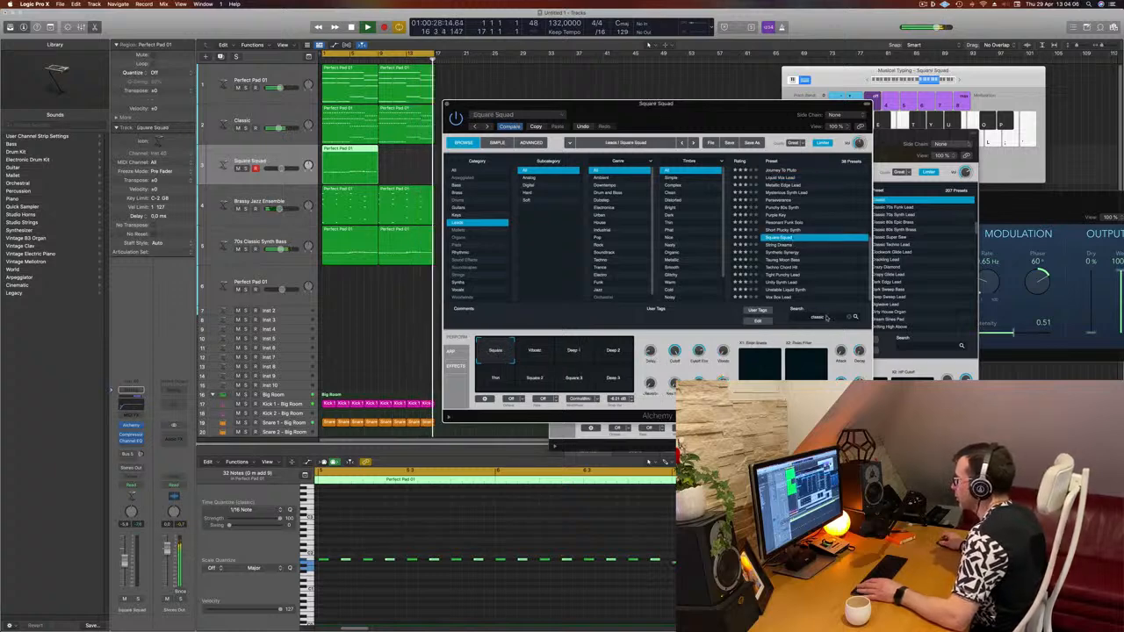
left_click_drag(827, 317, 780, 318)
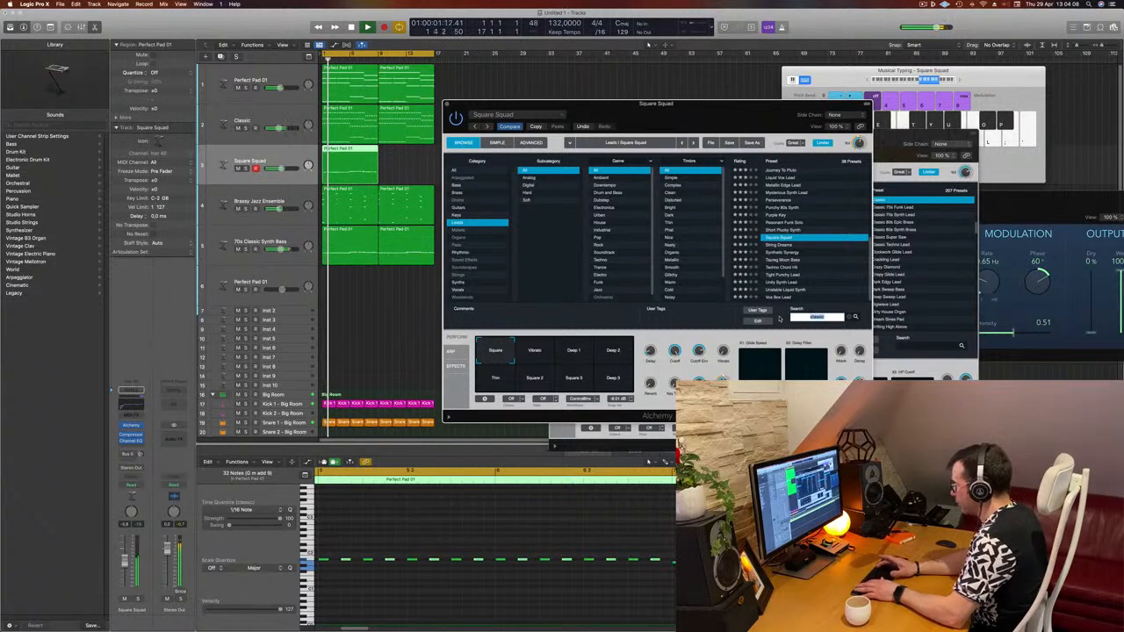
type("808")
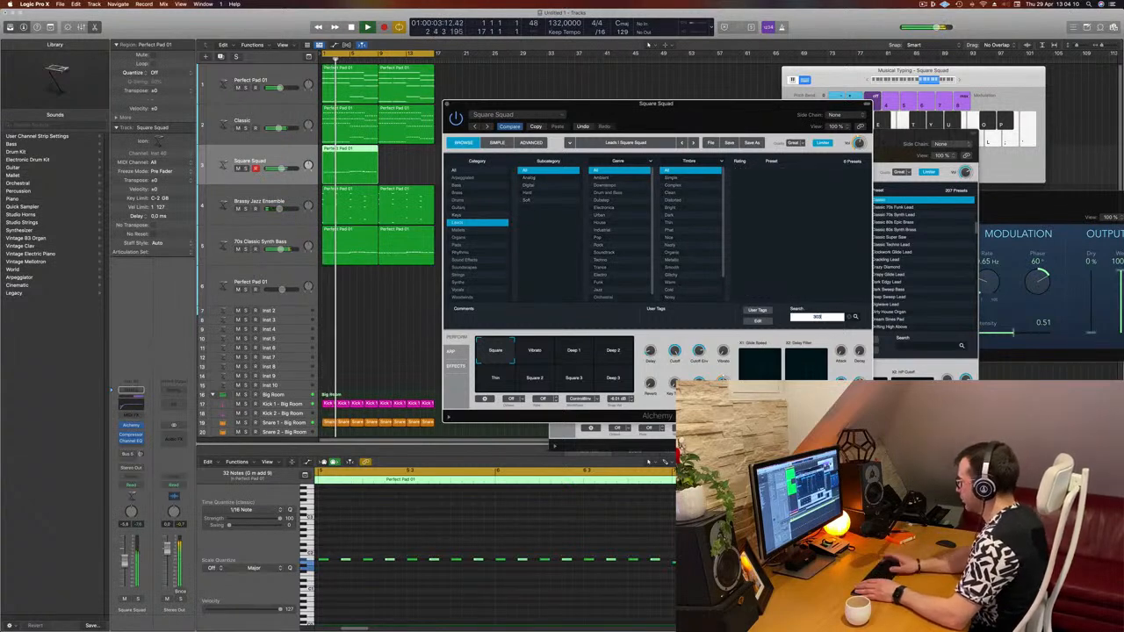
key("BackSpace")
key("BackSpace")
key("BackSpace")
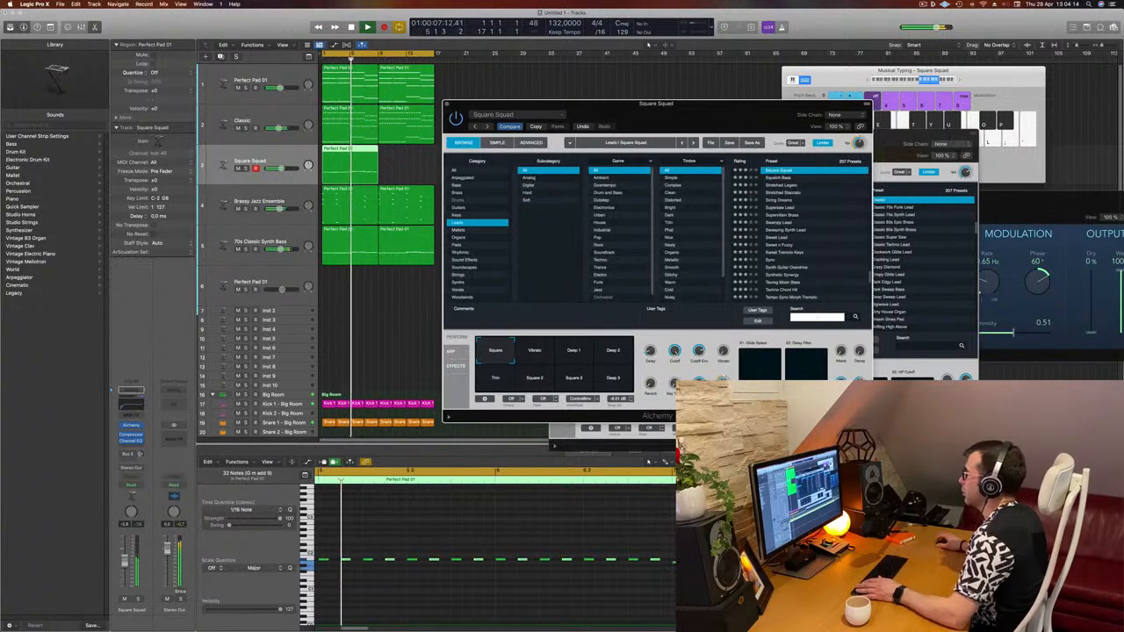
- Filter Alchemy presets to the Bass category, search for acid and load Classic Acid Patterns
scroll(808, 237, "up", 8)
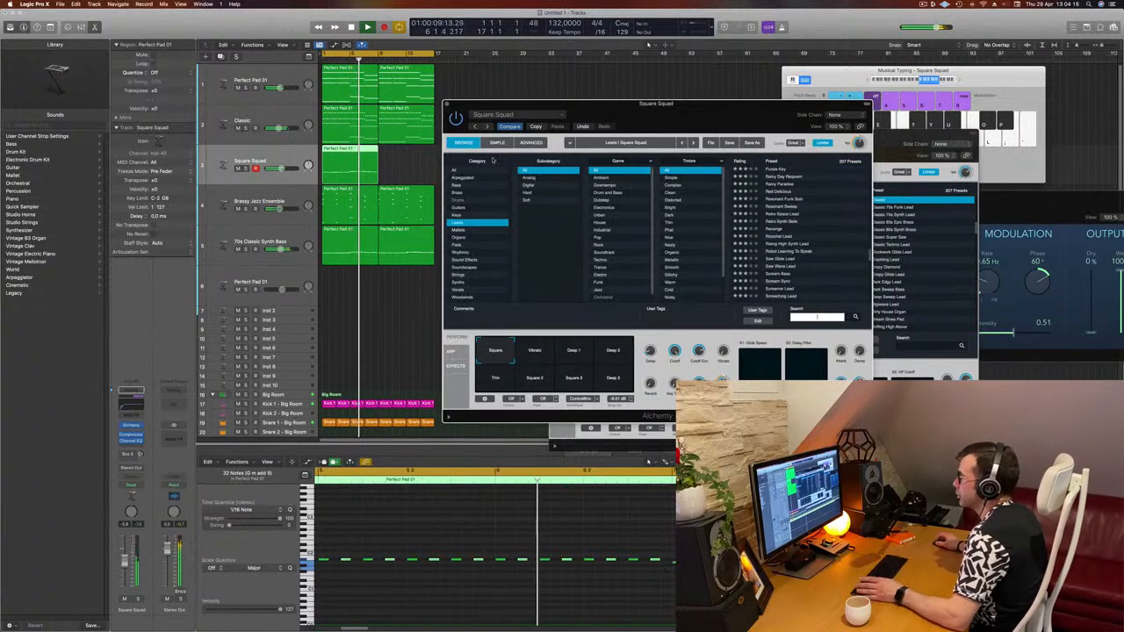
left_click(458, 186)
scroll(819, 200, "up", 5)
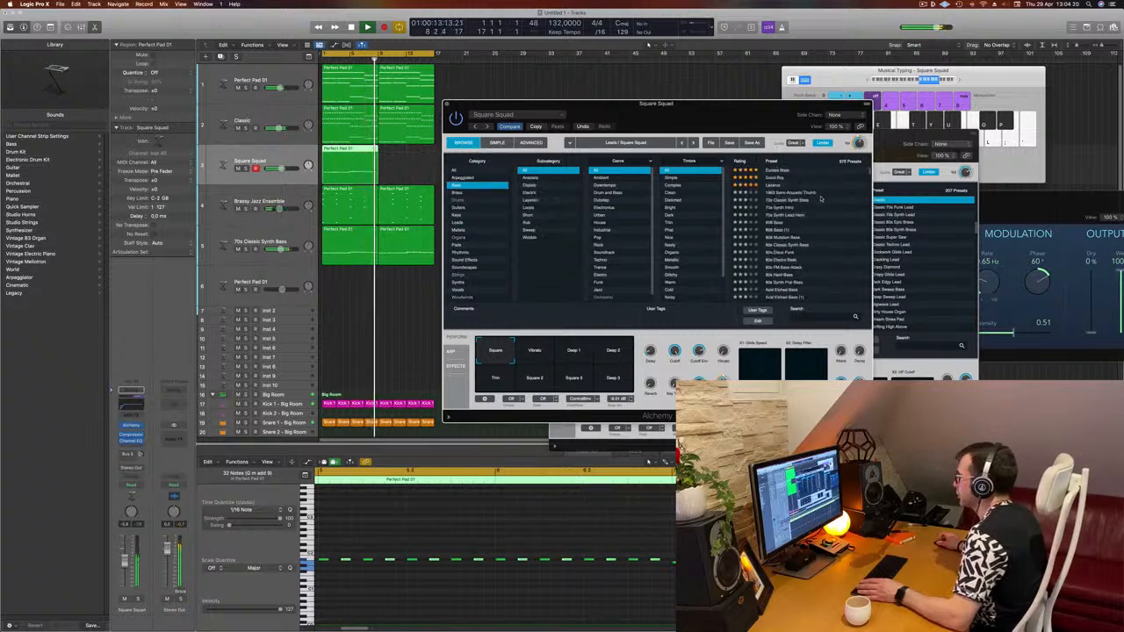
left_click(812, 317)
type("acid")
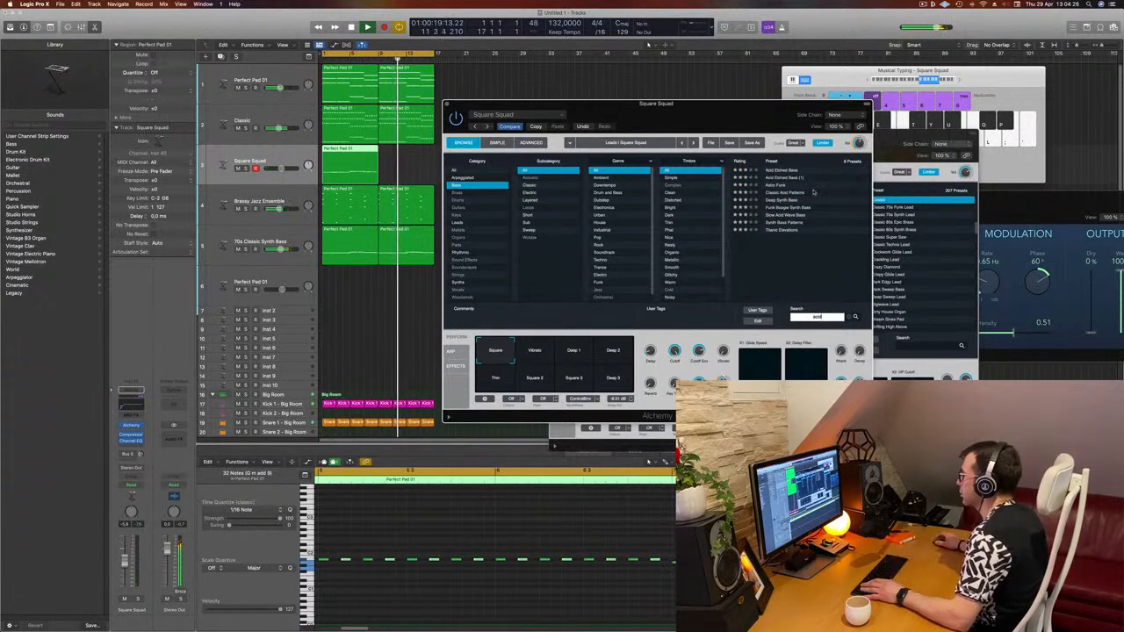
left_click(791, 192)
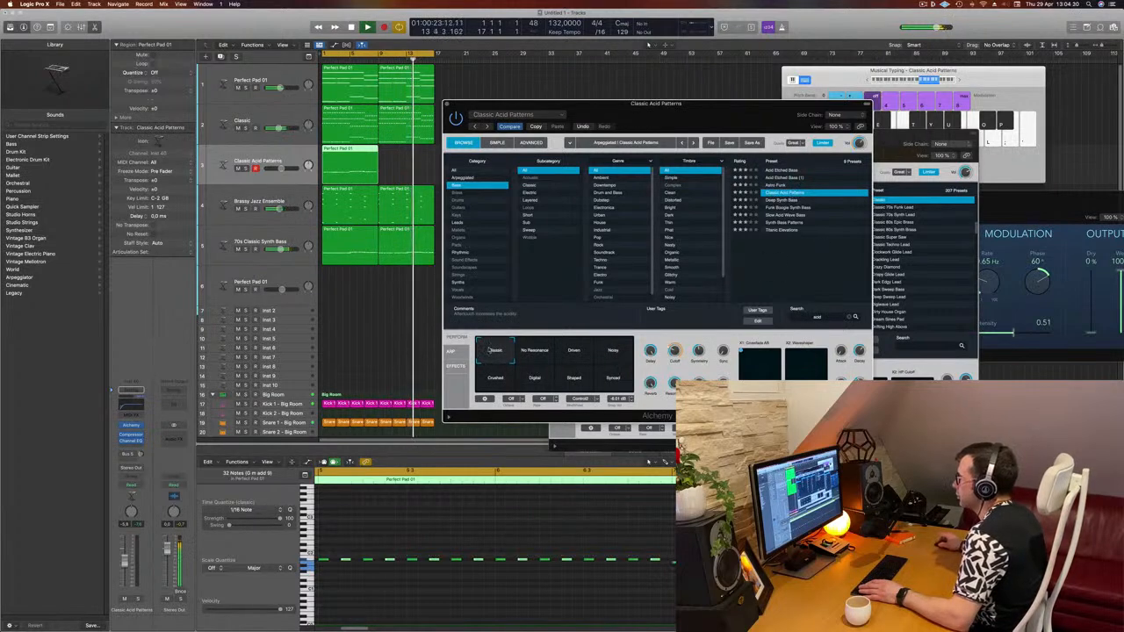
- Open the Alchemy arpeggiator page and switch between the Simple and Browse views
left_click_drag(785, 119, 819, 111)
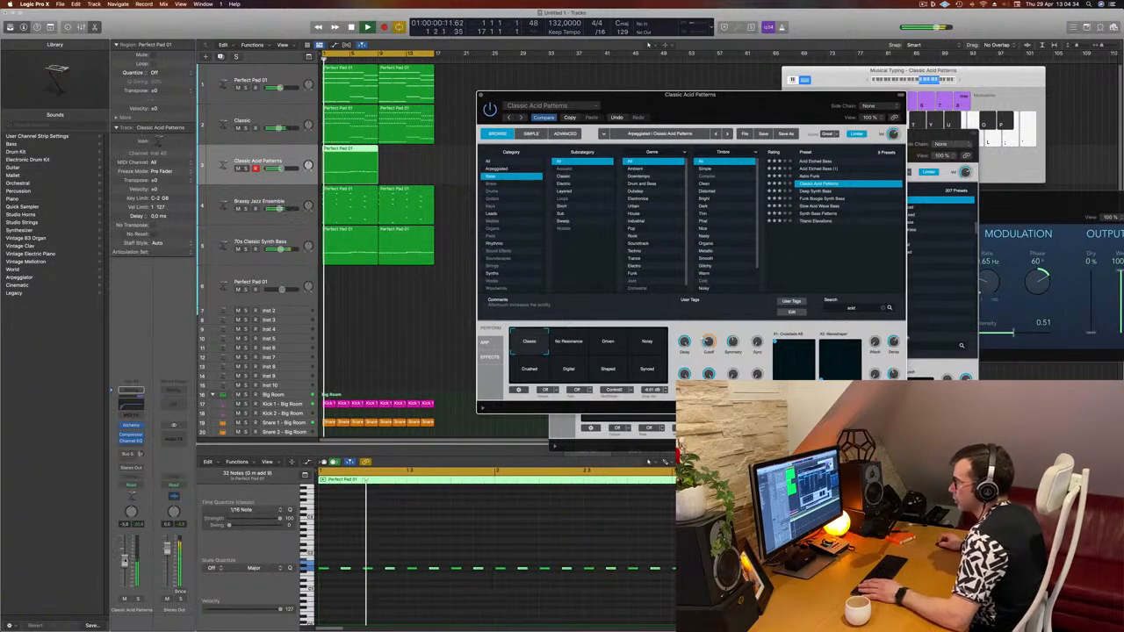
left_click(442, 274)
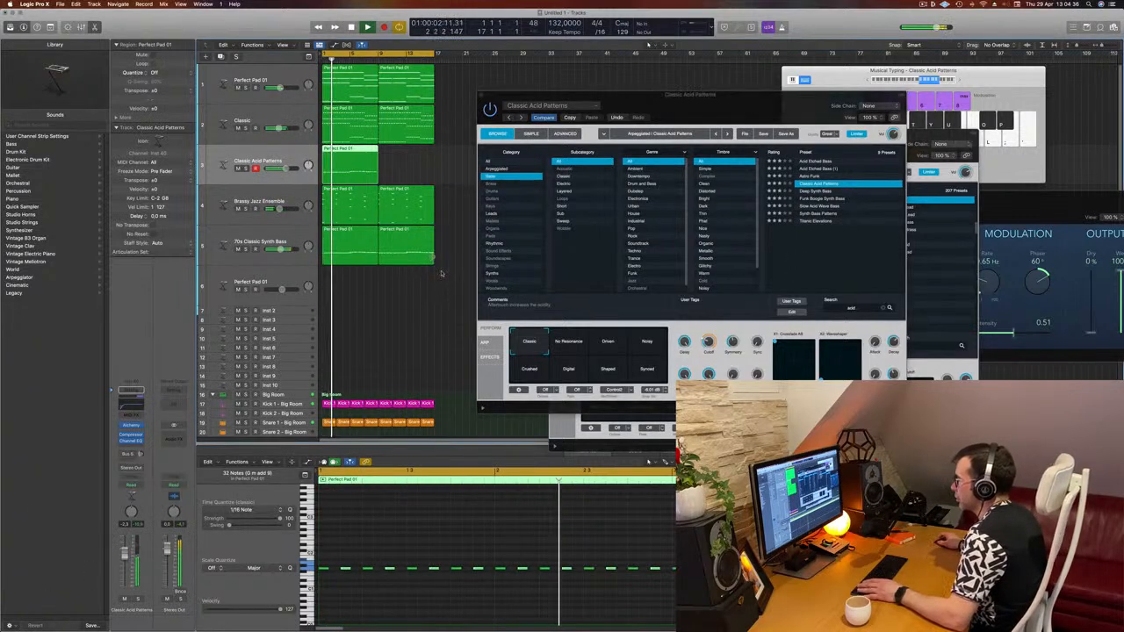
left_click(484, 345)
left_click(484, 342)
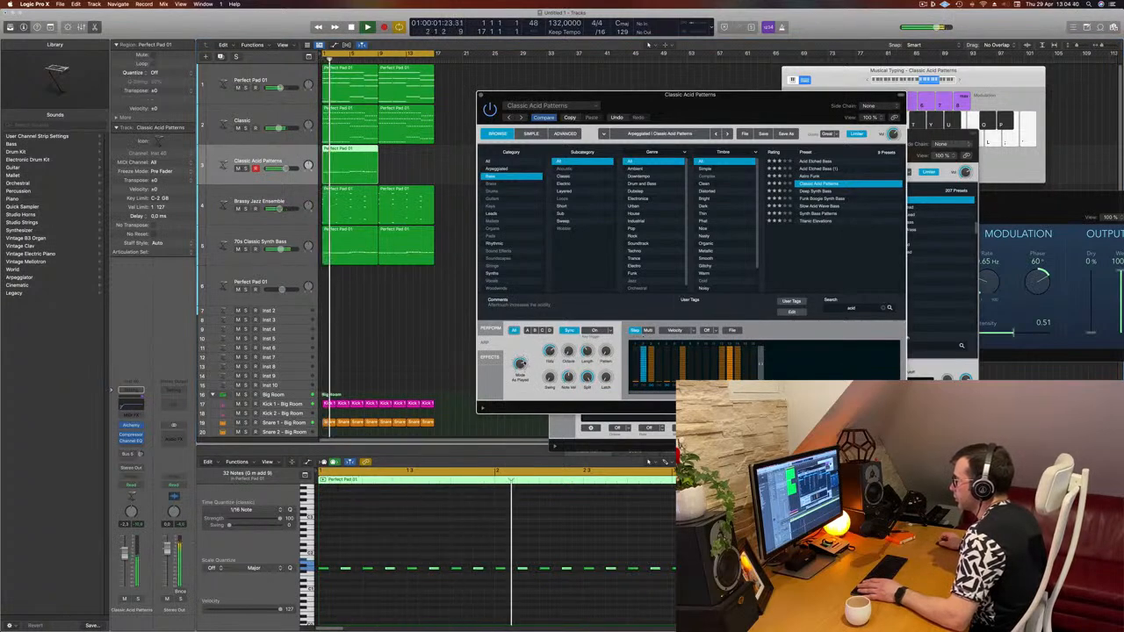
left_click_drag(784, 109, 706, 165)
left_click_drag(807, 138, 636, 134)
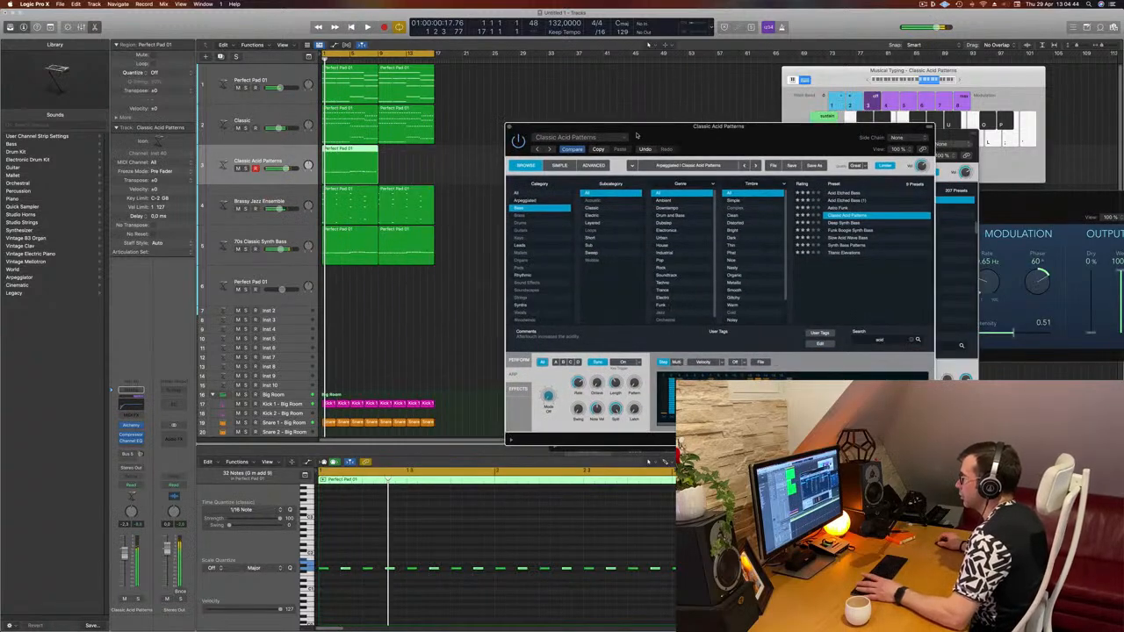
left_click(560, 166)
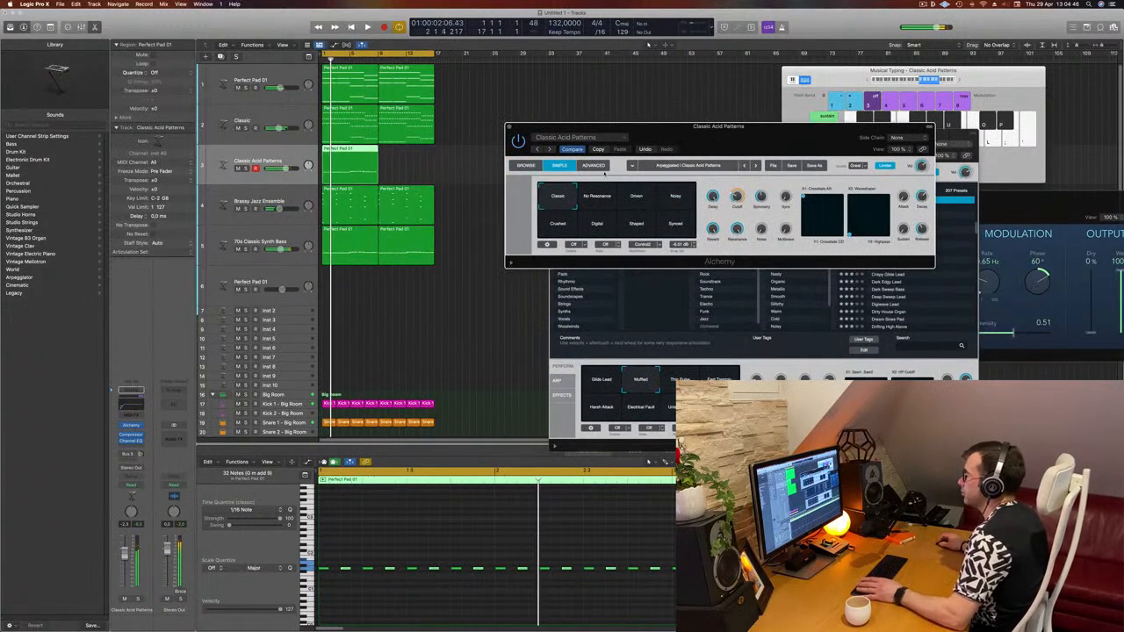
left_click(525, 165)
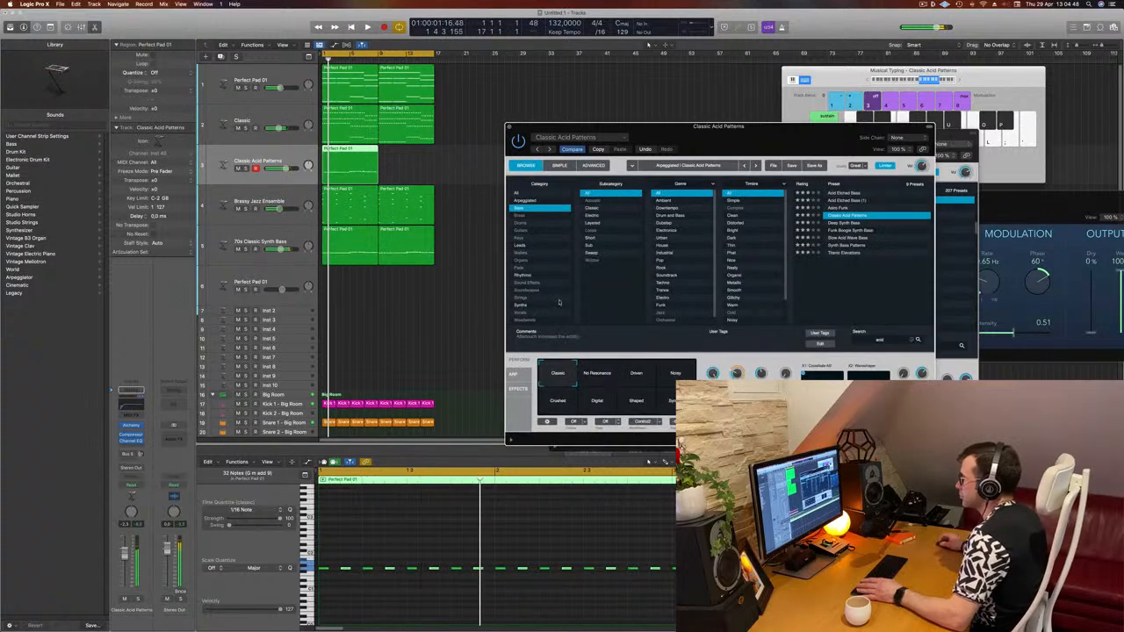
- Audition the No Resonance and Driven snapshots of Classic Acid Patterns with playback running
left_click(590, 376)
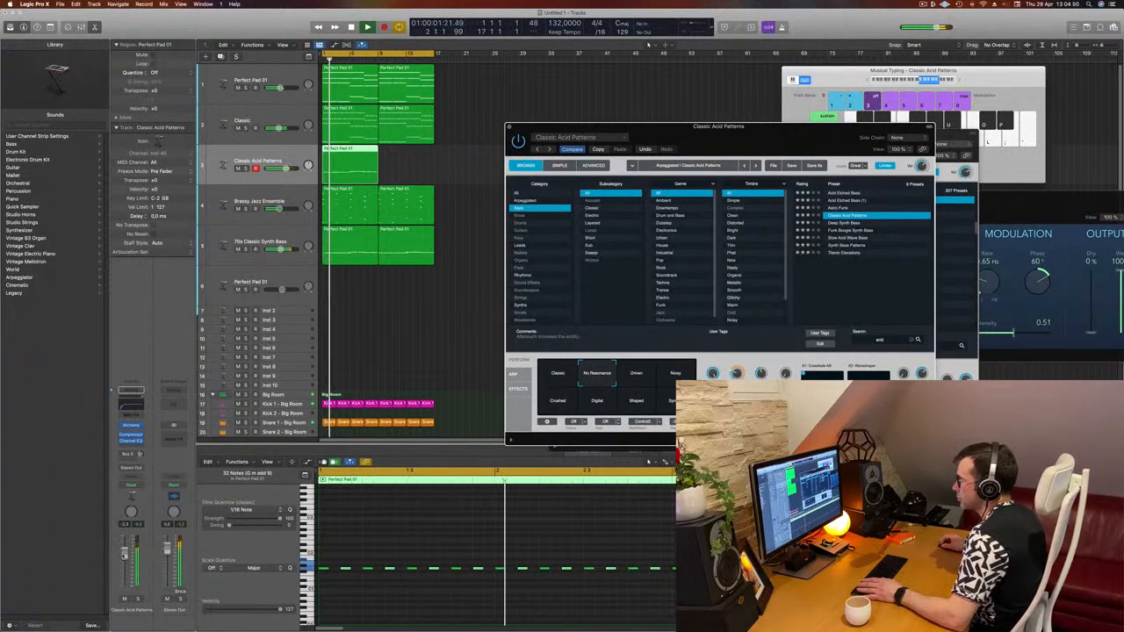
key("space")
left_click(416, 423)
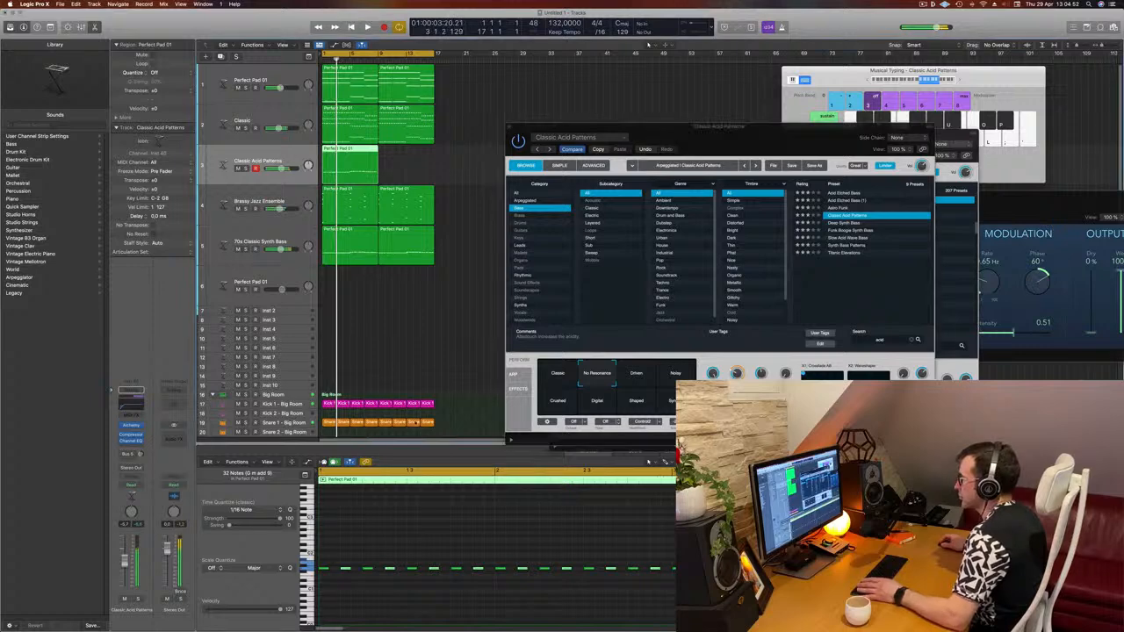
left_click(625, 373)
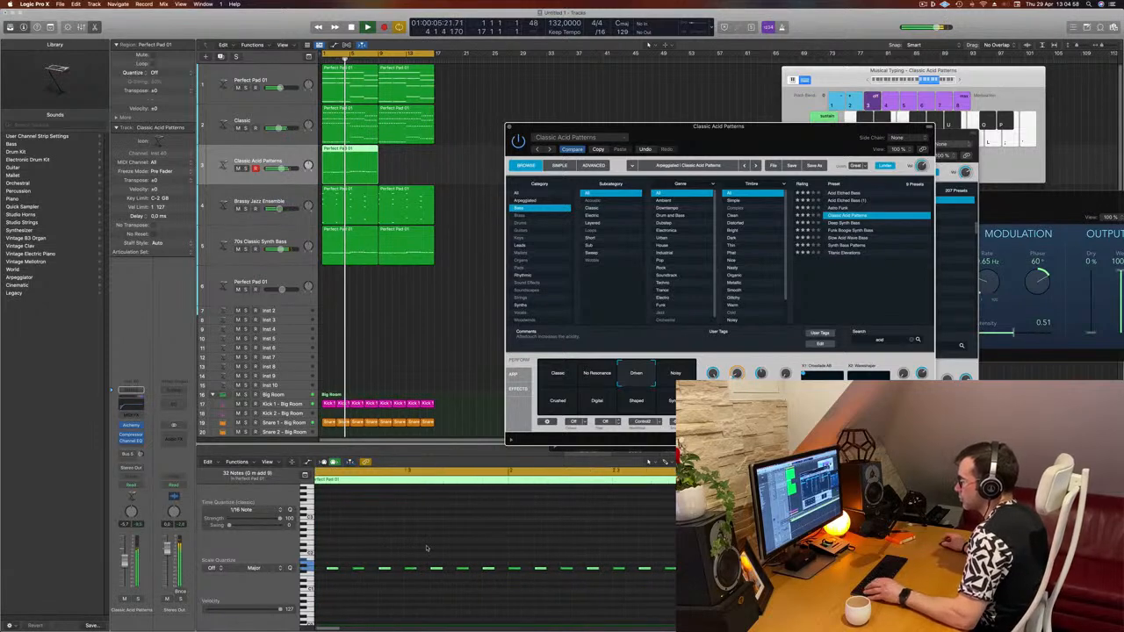
- Nudge a note in the piano-roll region slightly
left_click(394, 606)
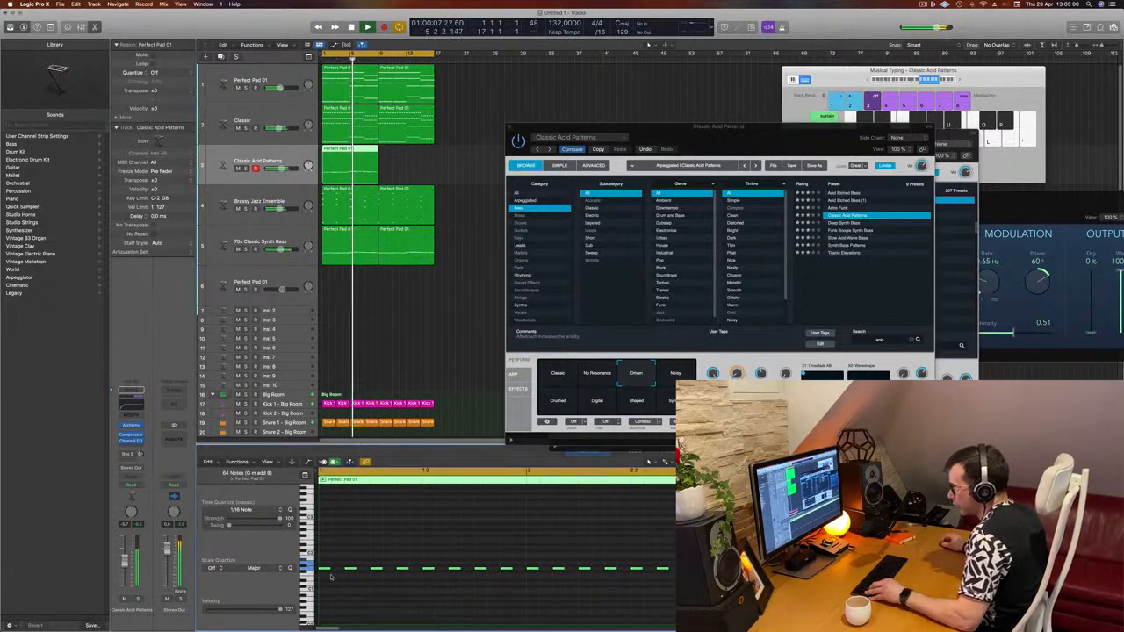
left_click_drag(333, 571, 341, 574)
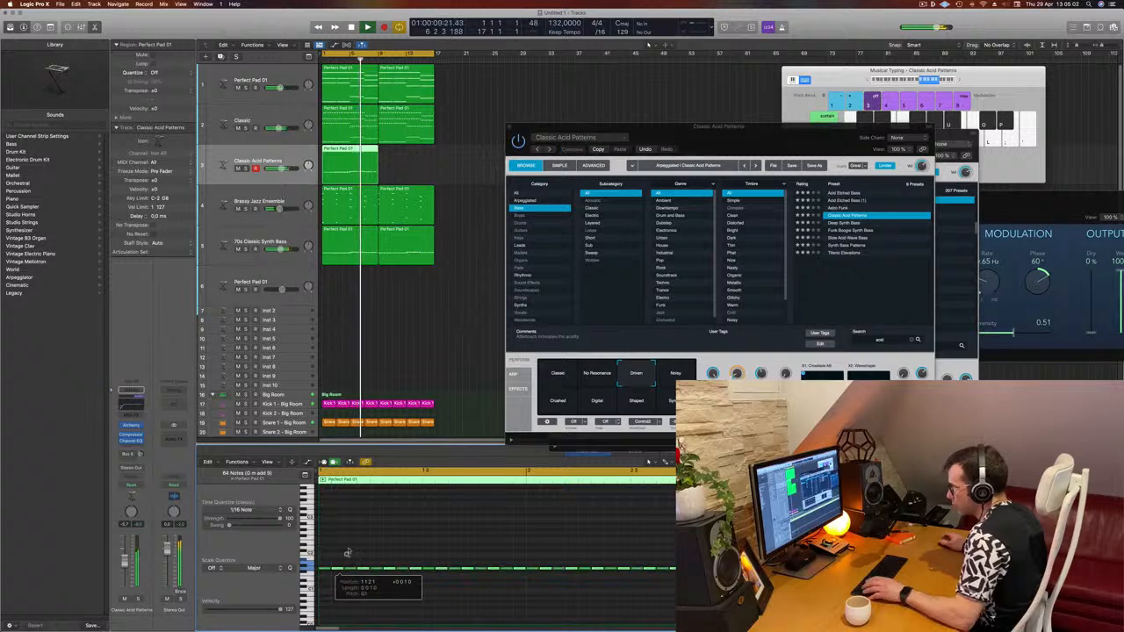
- Reposition the Alchemy window and adjust its Attack knob
left_click_drag(755, 126, 816, 68)
key("Return")
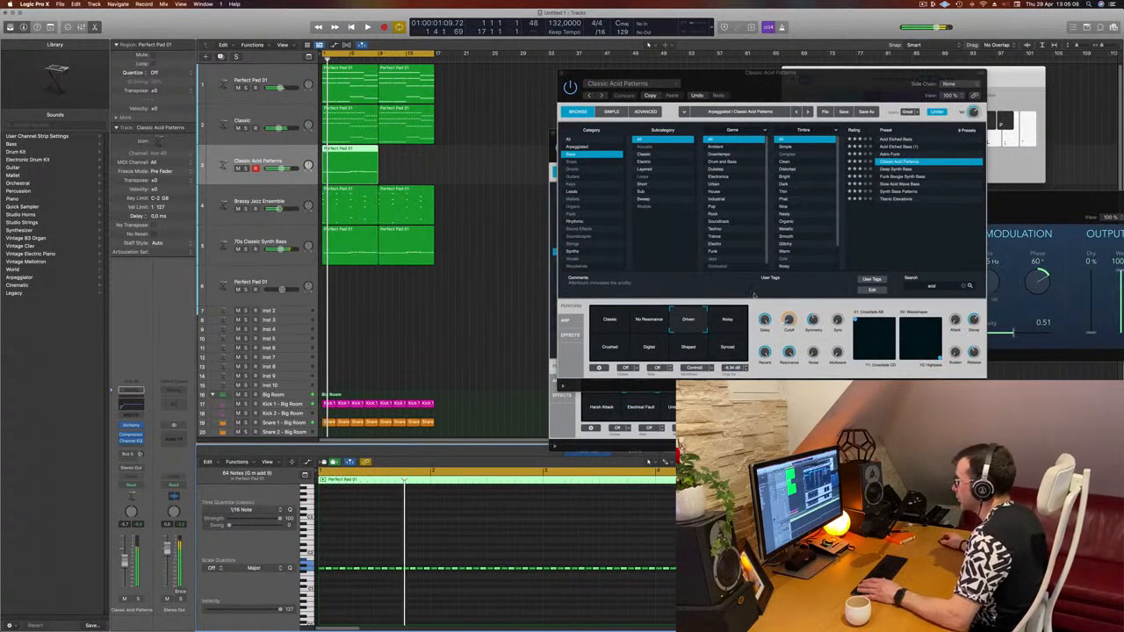
left_click_drag(975, 319, 976, 331)
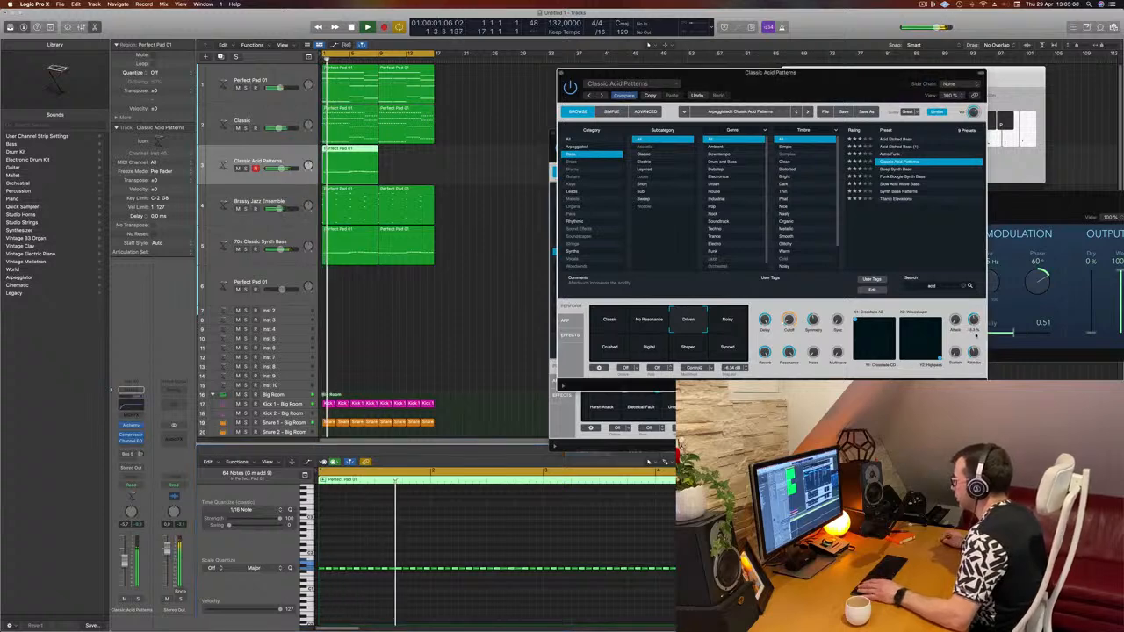
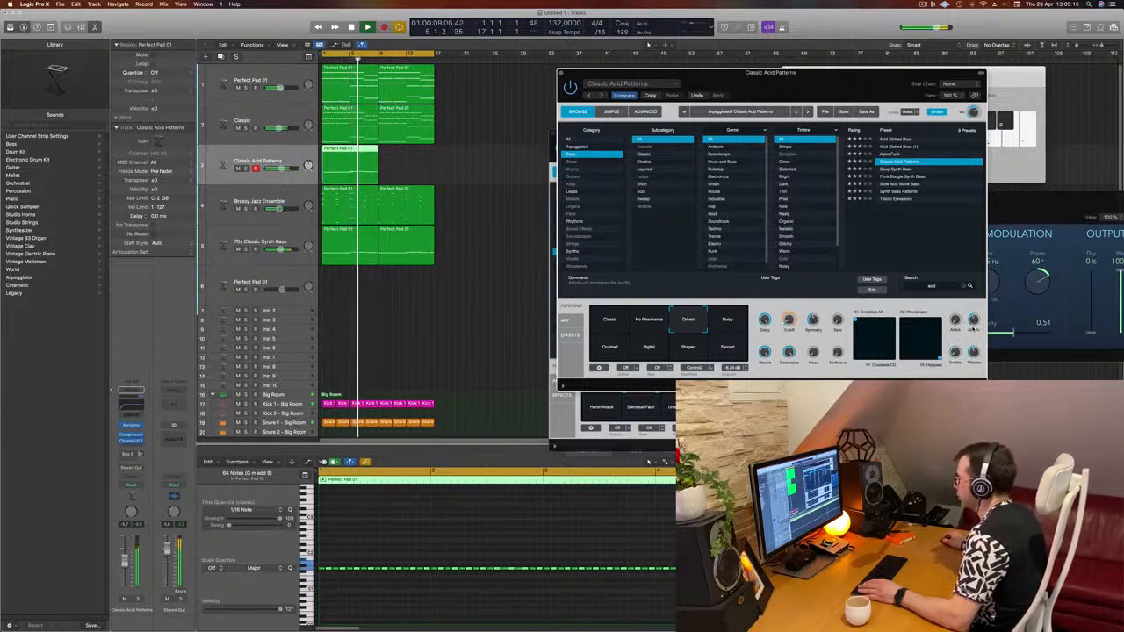
- Audition the Noisy, Shaped, Crushed and Classic snapshots with playback running, settling back on Driven
key("space")
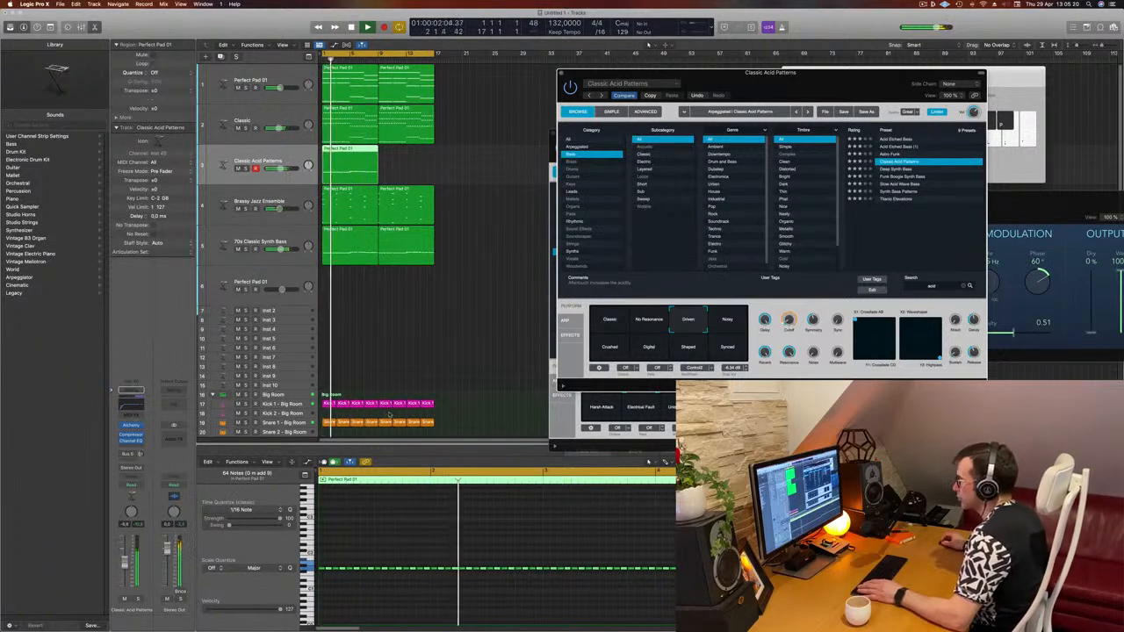
left_click(734, 325)
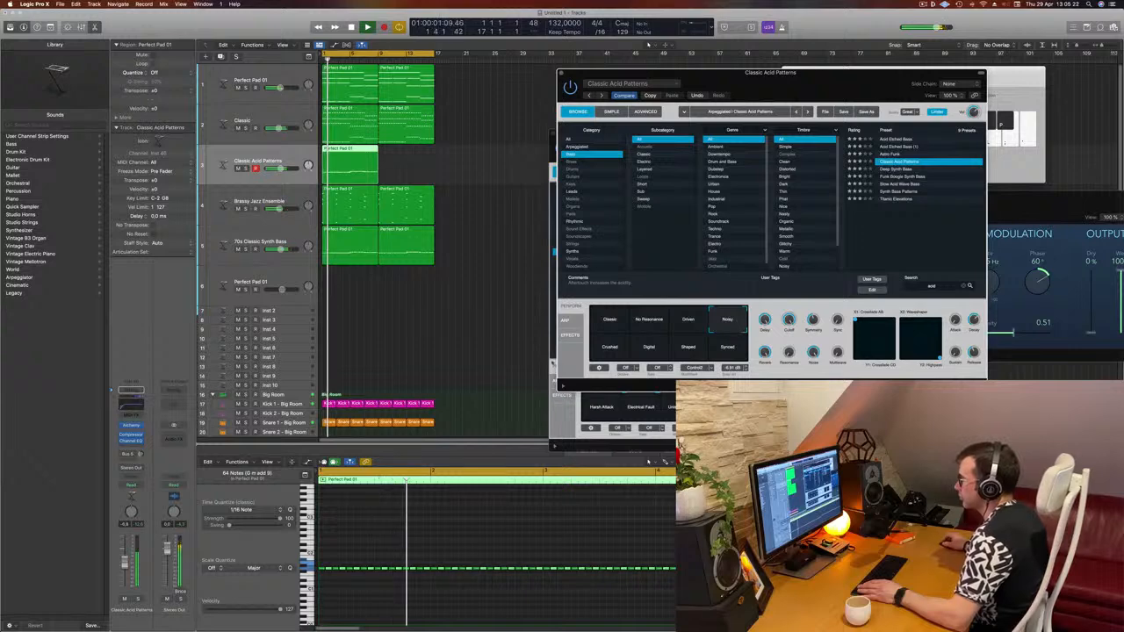
left_click(690, 352)
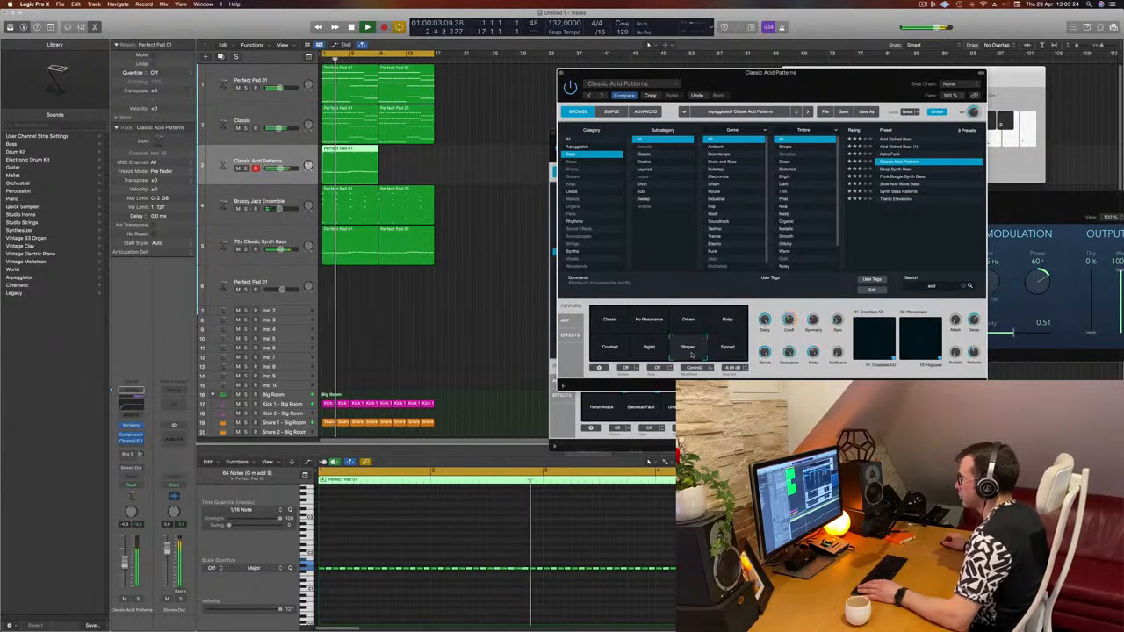
left_click(610, 347)
left_click(606, 323)
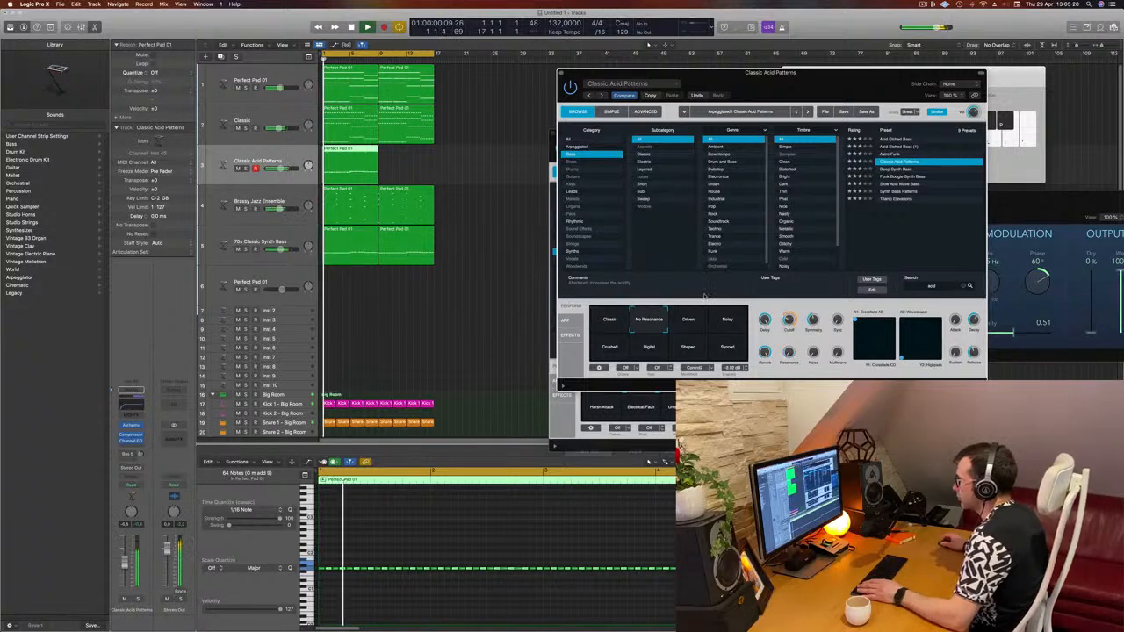
left_click(689, 322)
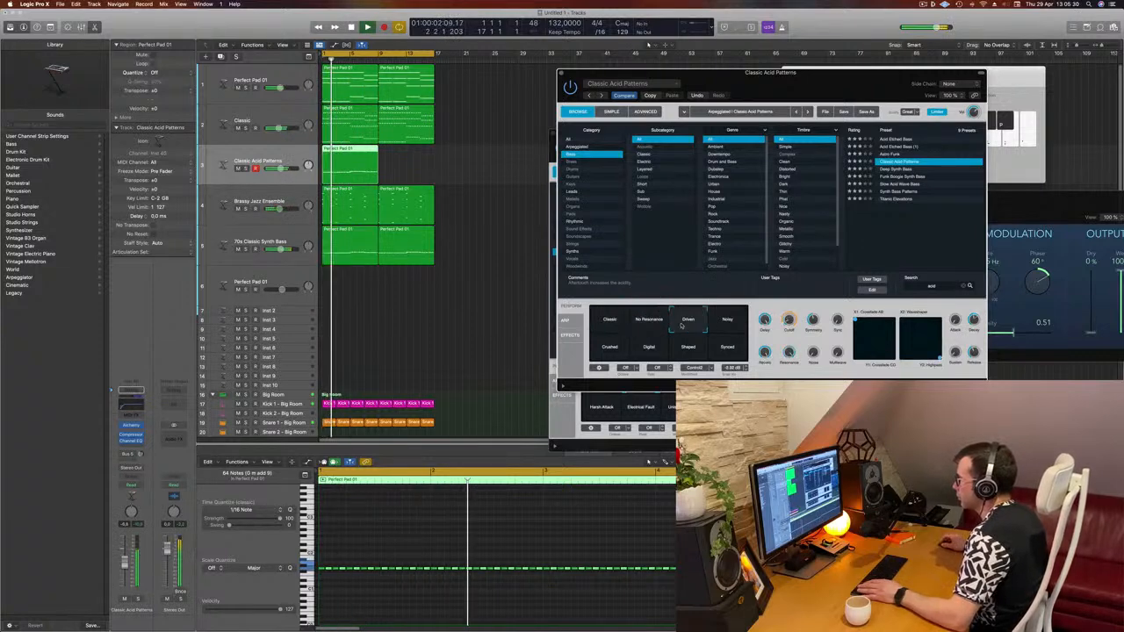
key("Return")
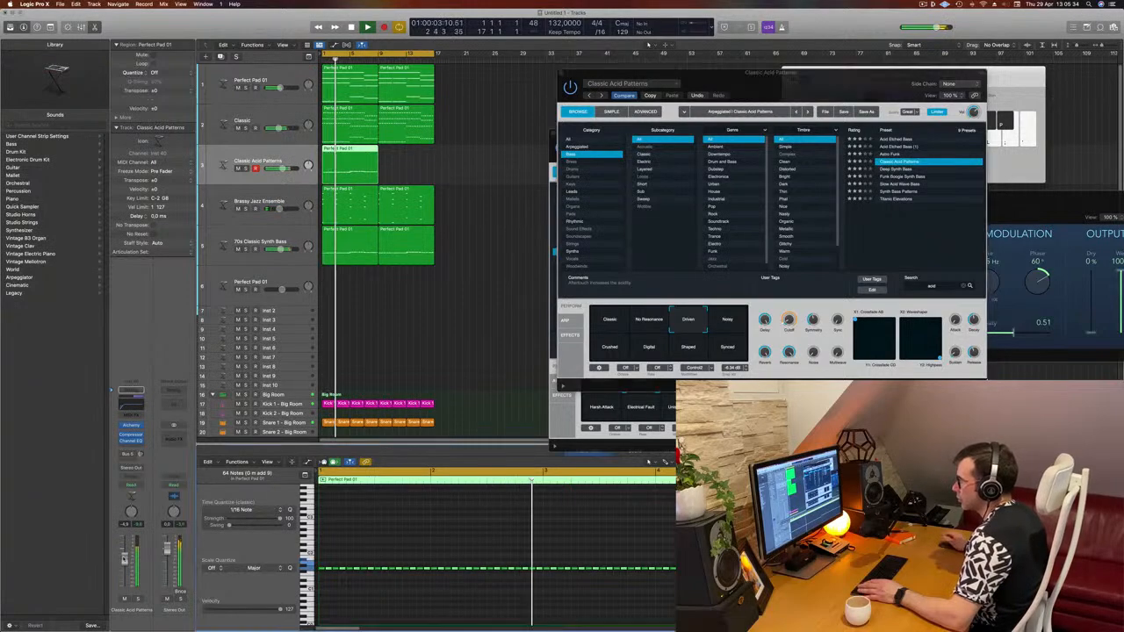
- Copy the Classic Acid Patterns region onto the following bars of its track
left_click_drag(830, 82, 698, 131)
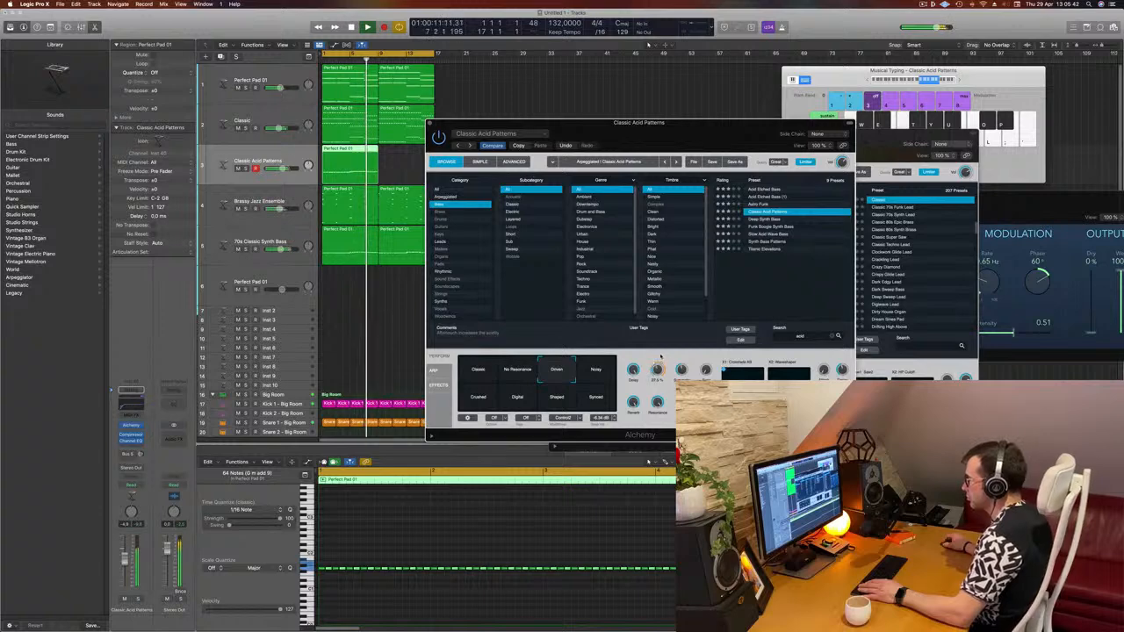
mouse_move(654, 374)
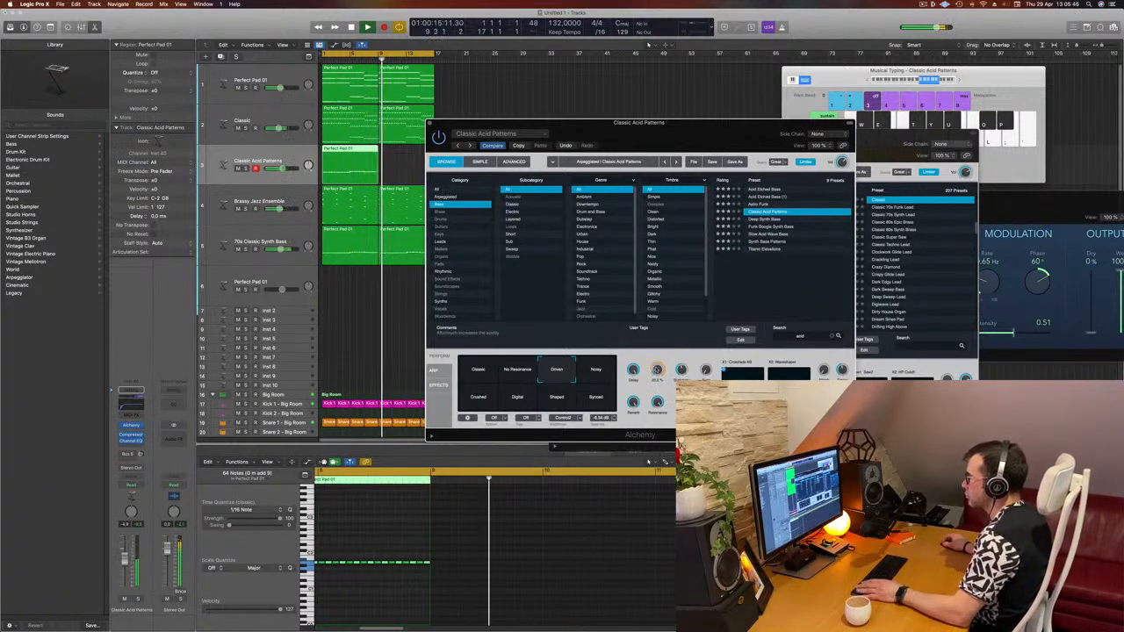
left_click_drag(757, 123, 1104, 102)
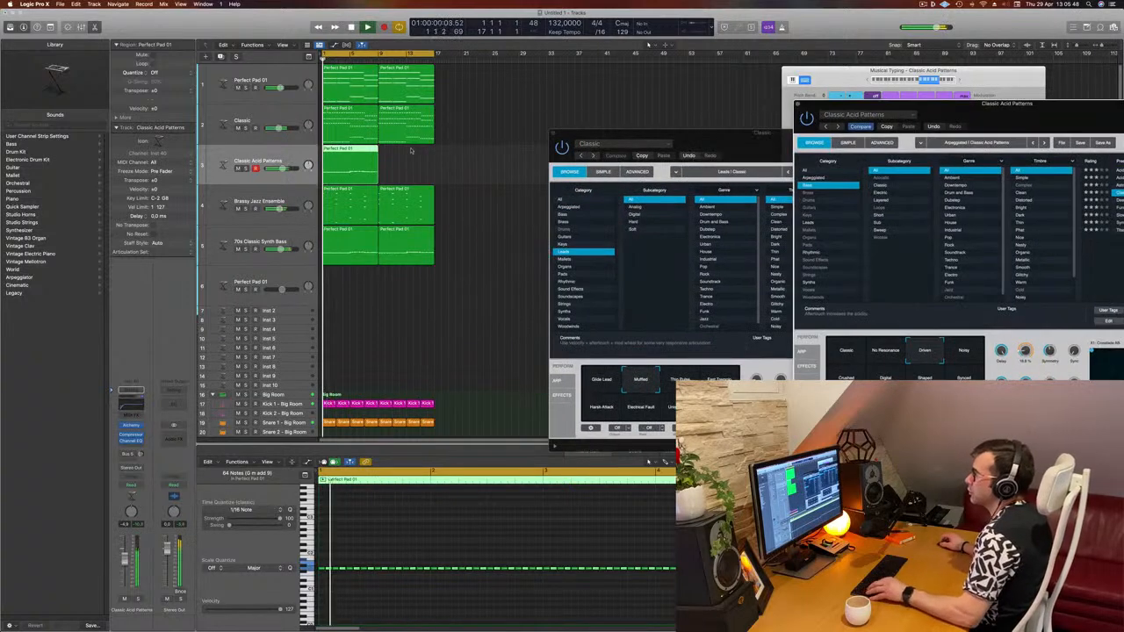
left_click_drag(352, 156, 415, 156)
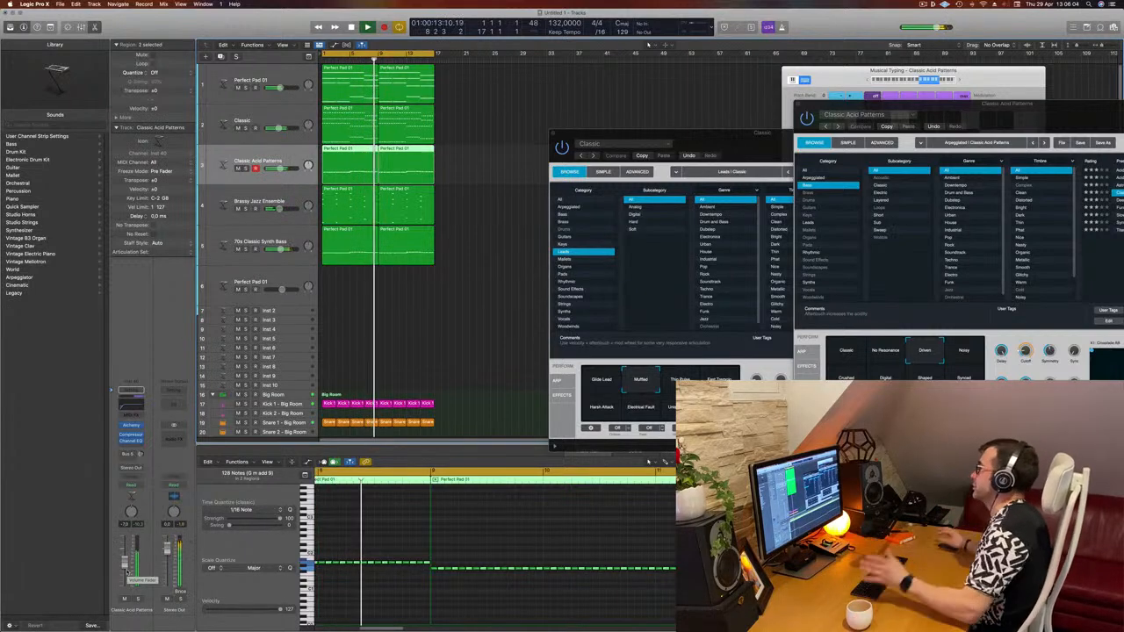
- Rearrange and close the open Alchemy plug-in windows
left_click_drag(838, 126, 760, 84)
left_click_drag(642, 135, 548, 135)
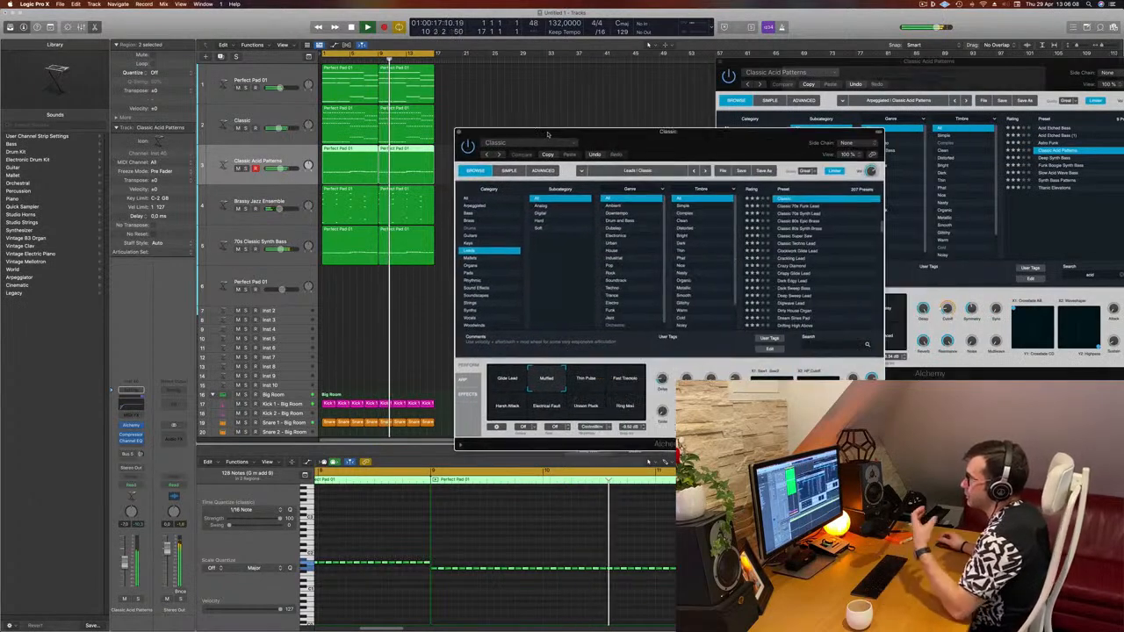
left_click_drag(652, 143, 566, 153)
left_click_drag(979, 73, 811, 123)
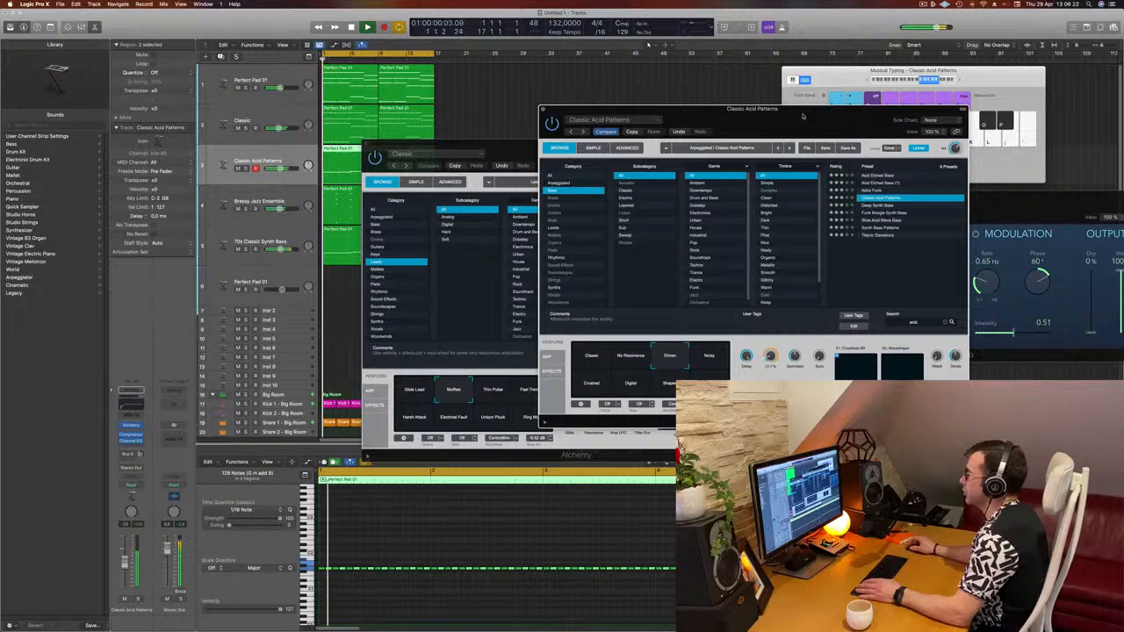
left_click_drag(802, 115, 482, 106)
key("super+w")
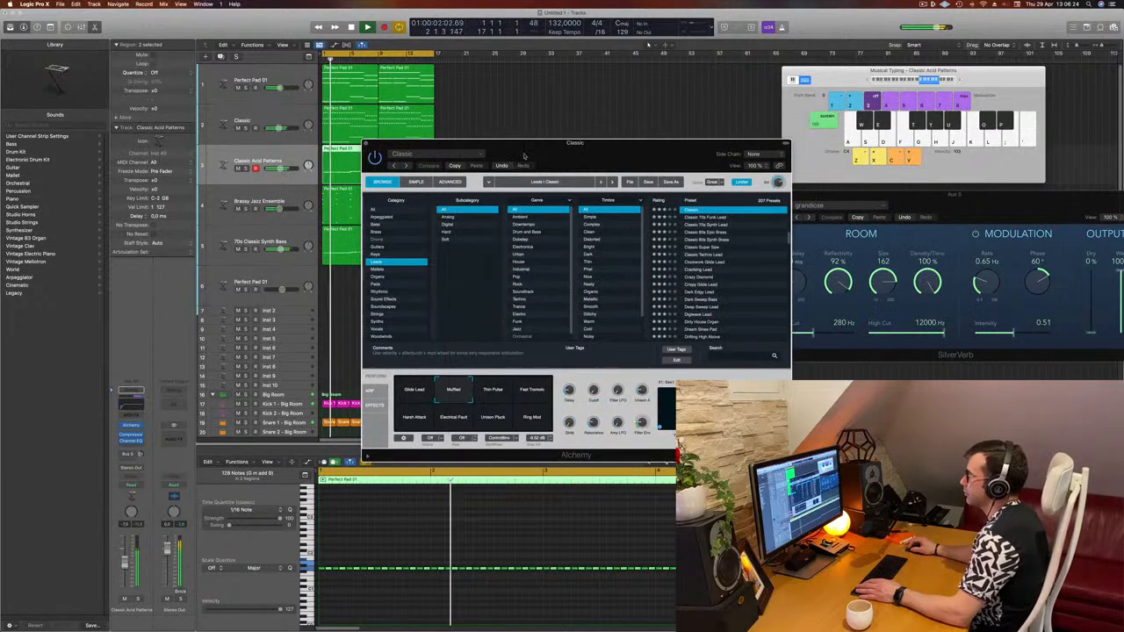
key("super+w")
key("super+w")
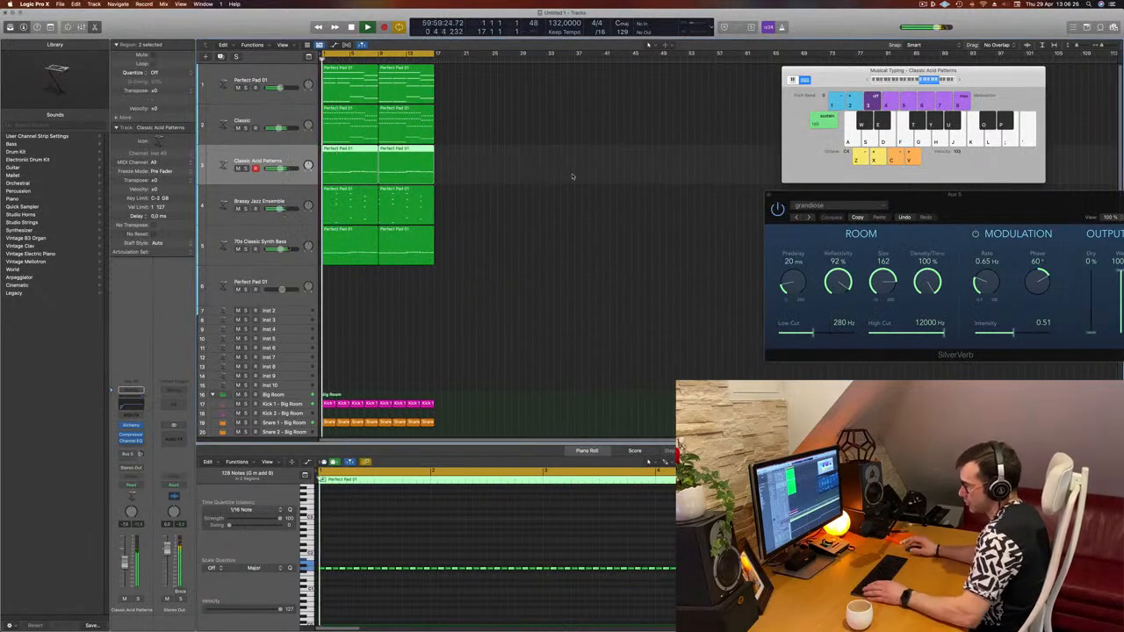
- Select all regions and repeat them once to double the arrangement's length
key("super+a")
key("super+r")
scroll(586, 220, "down", 3)
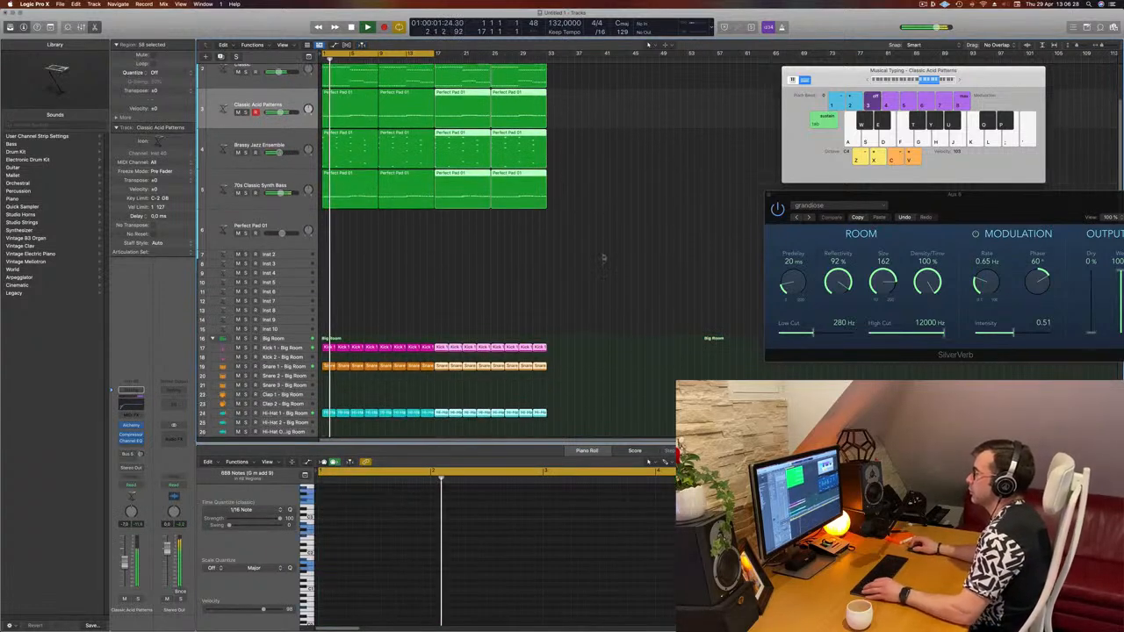
left_click(562, 255)
scroll(638, 195, "up", 2)
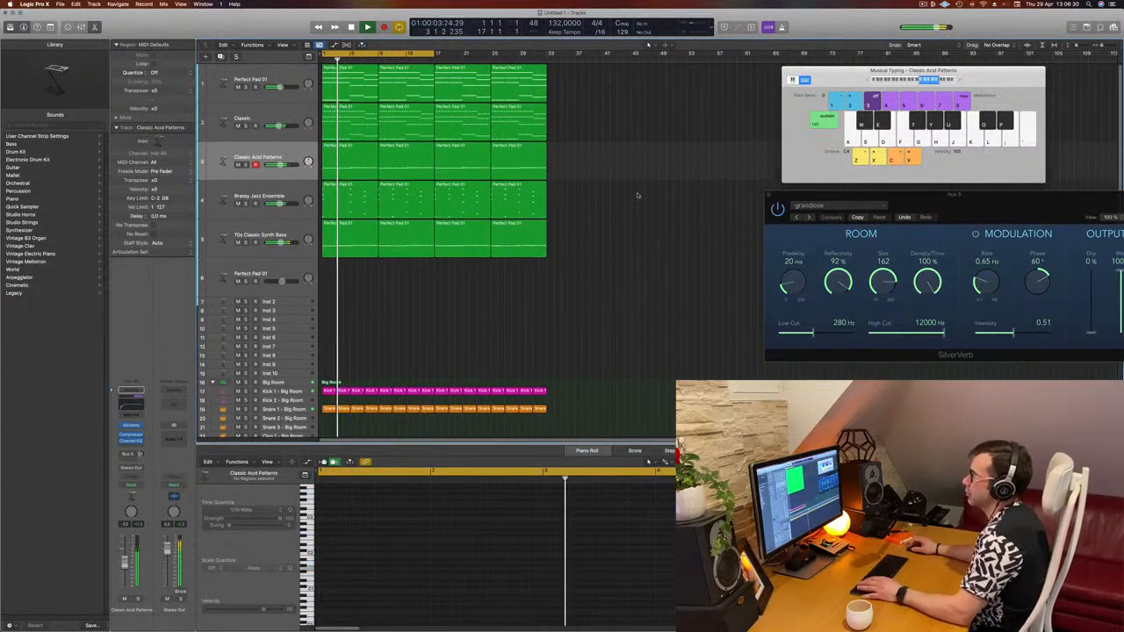
- Open the compressor on the Classic Acid Patterns track and nudge its threshold slightly
left_click(297, 193)
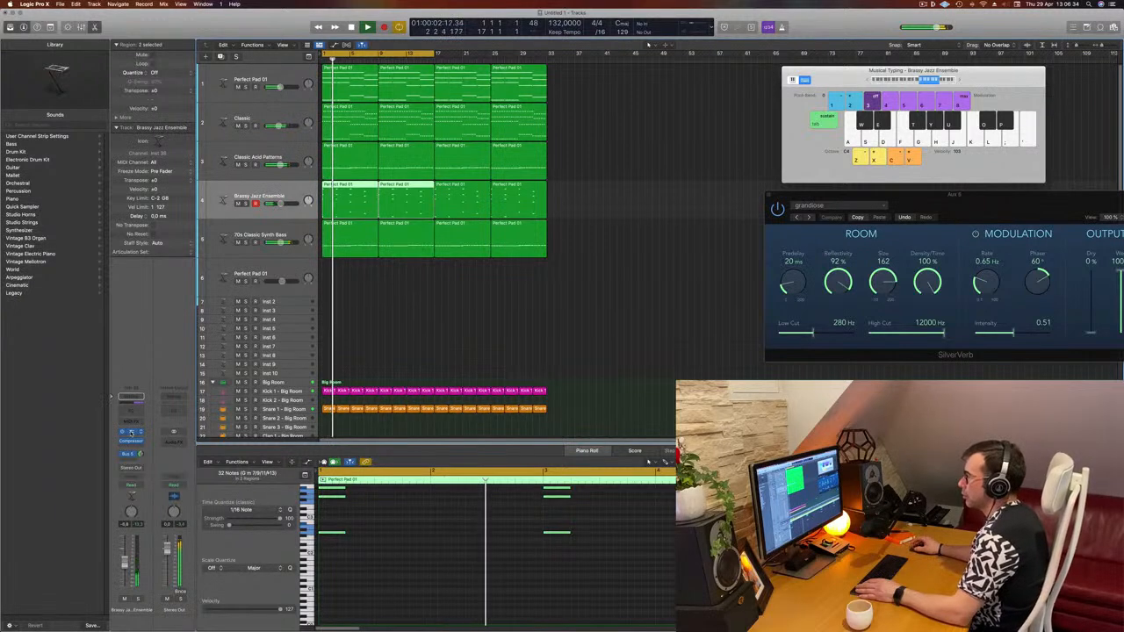
left_click_drag(767, 187, 739, 183)
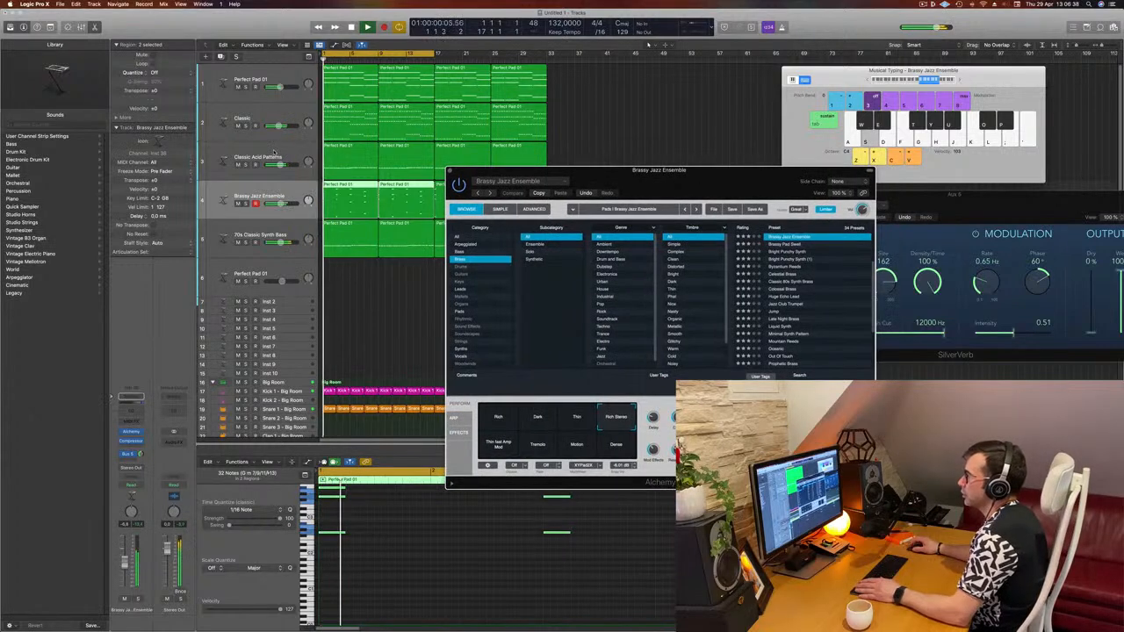
left_click(289, 149)
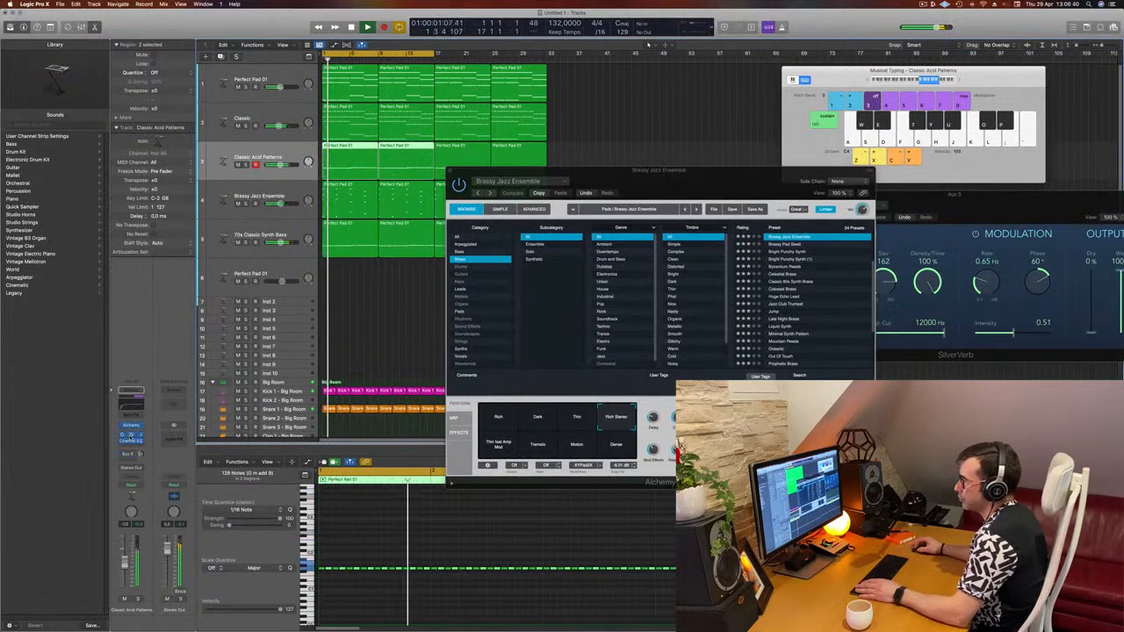
left_click(131, 436)
left_click_drag(464, 319, 464, 322)
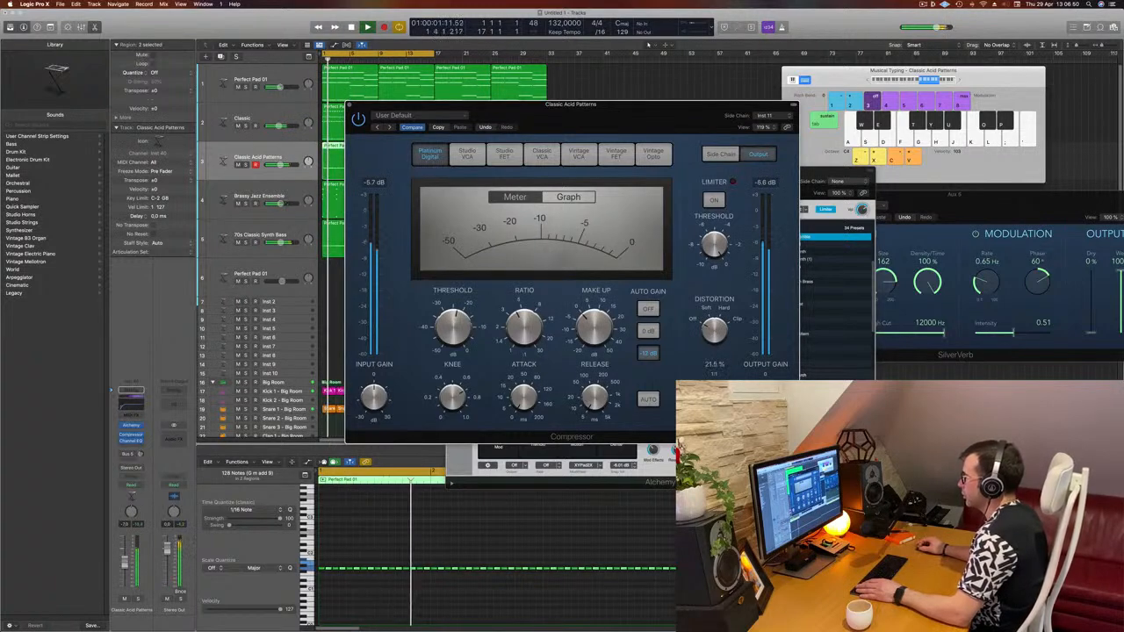
key("Return")
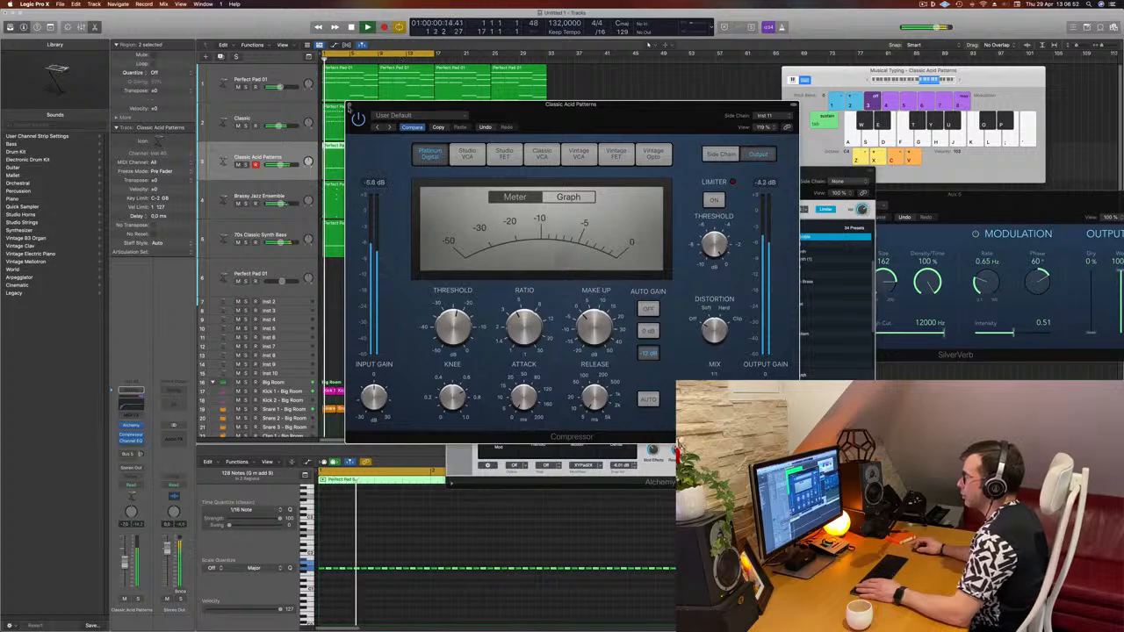
left_click(349, 106)
- Raise the Channel EQ low cut on the Classic Acid Patterns track to about 88 Hz
key("Return")
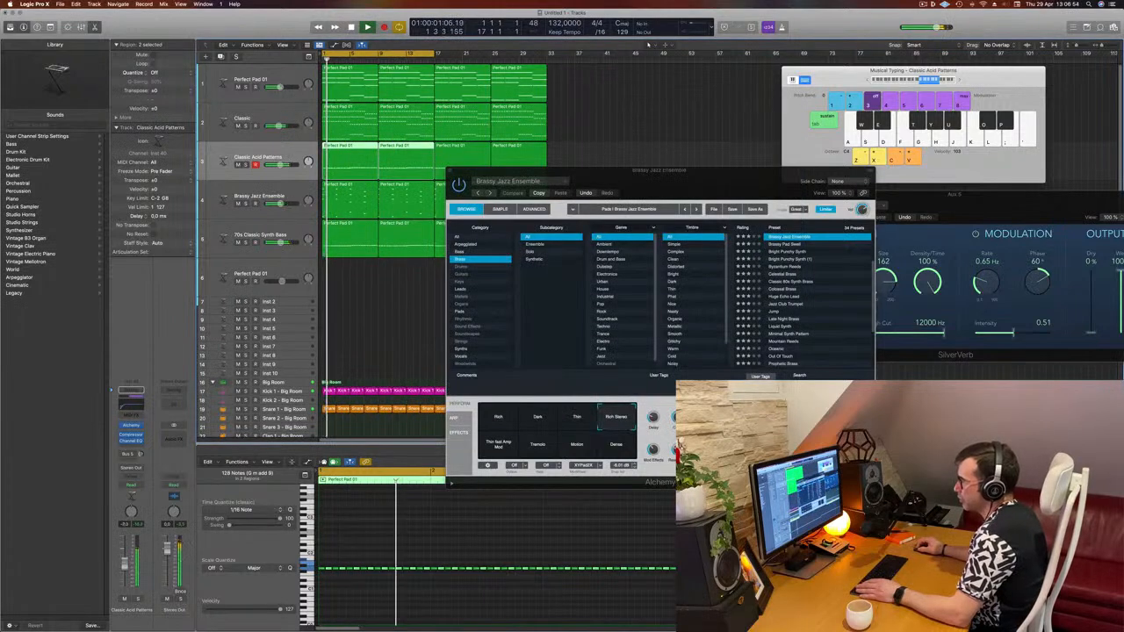
left_click(135, 408)
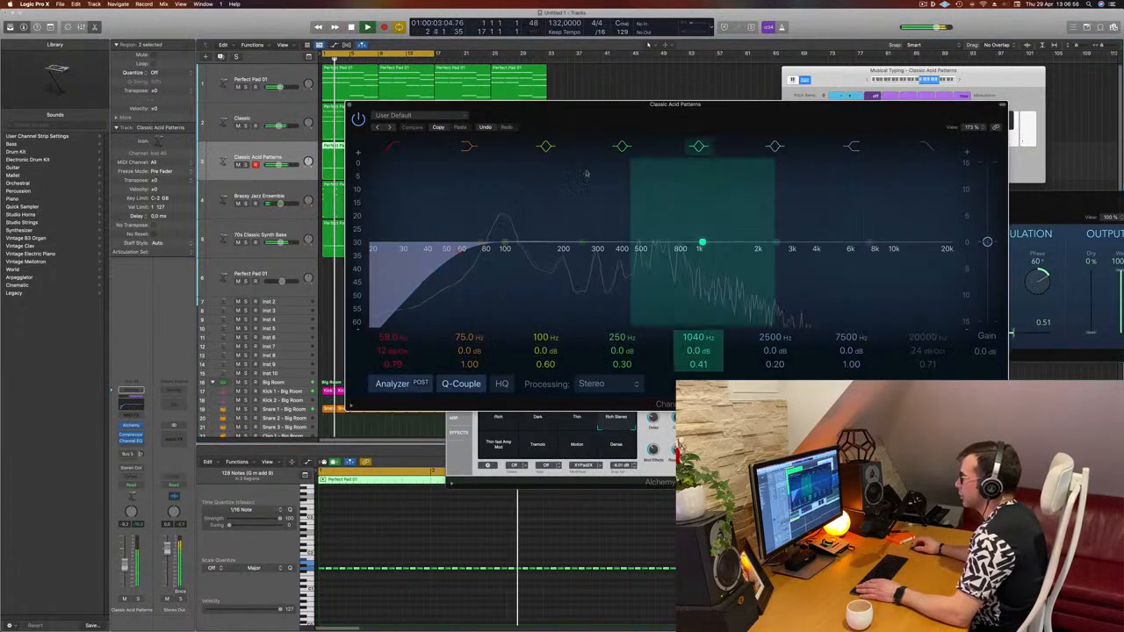
left_click_drag(458, 252, 492, 245)
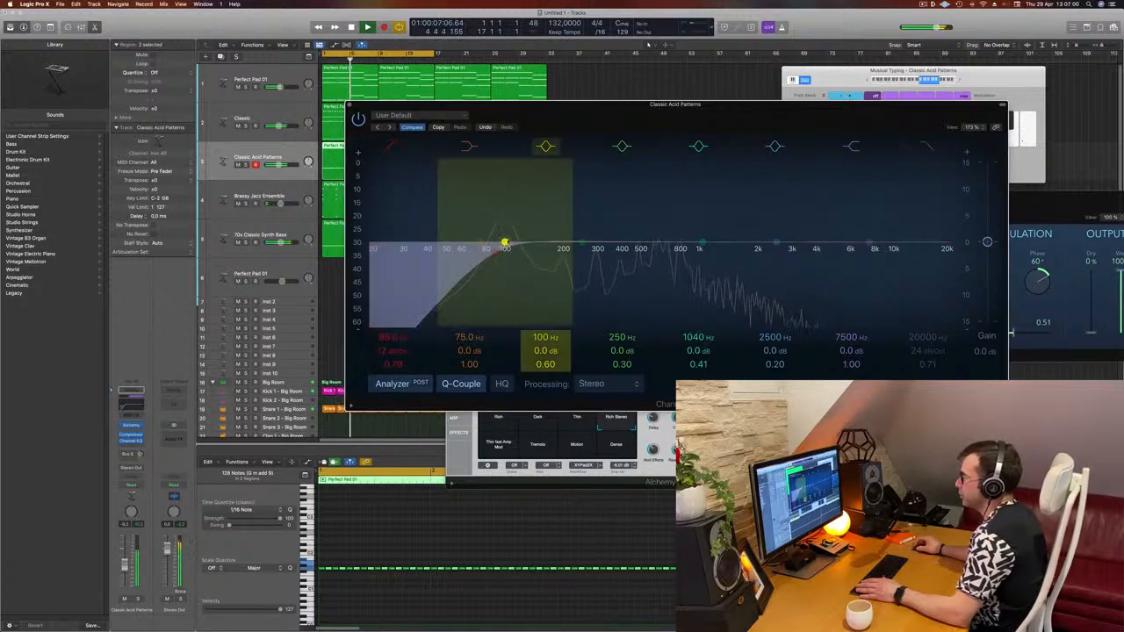
- Toggle solo on the Classic Acid Patterns track to check the filtered sound, then close the EQ
left_click(139, 600)
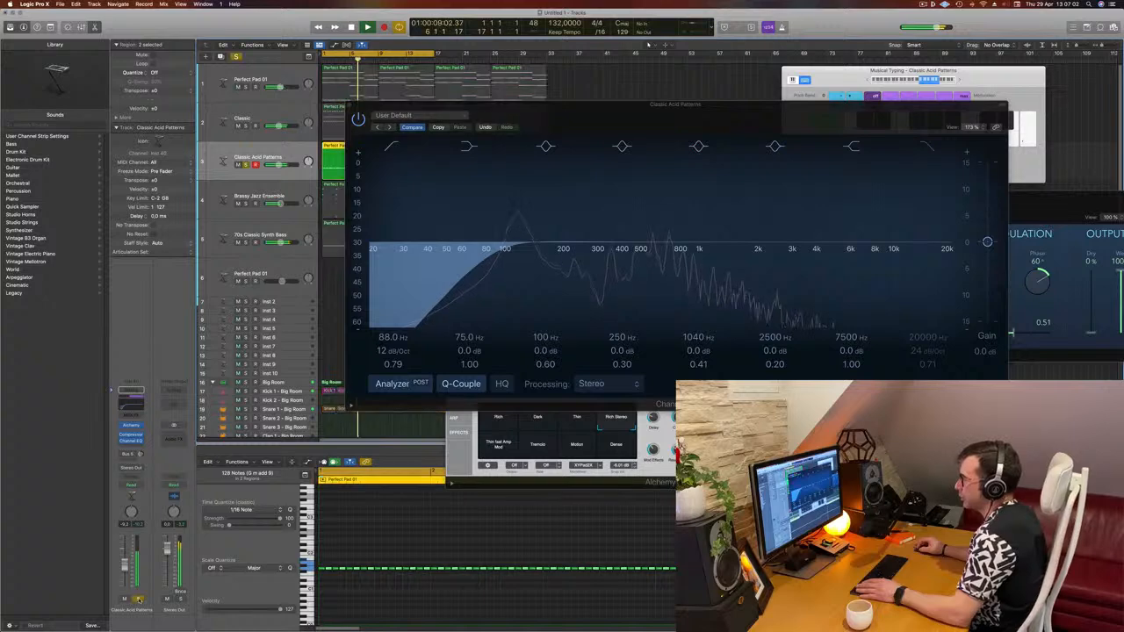
left_click(139, 600)
left_click(698, 105)
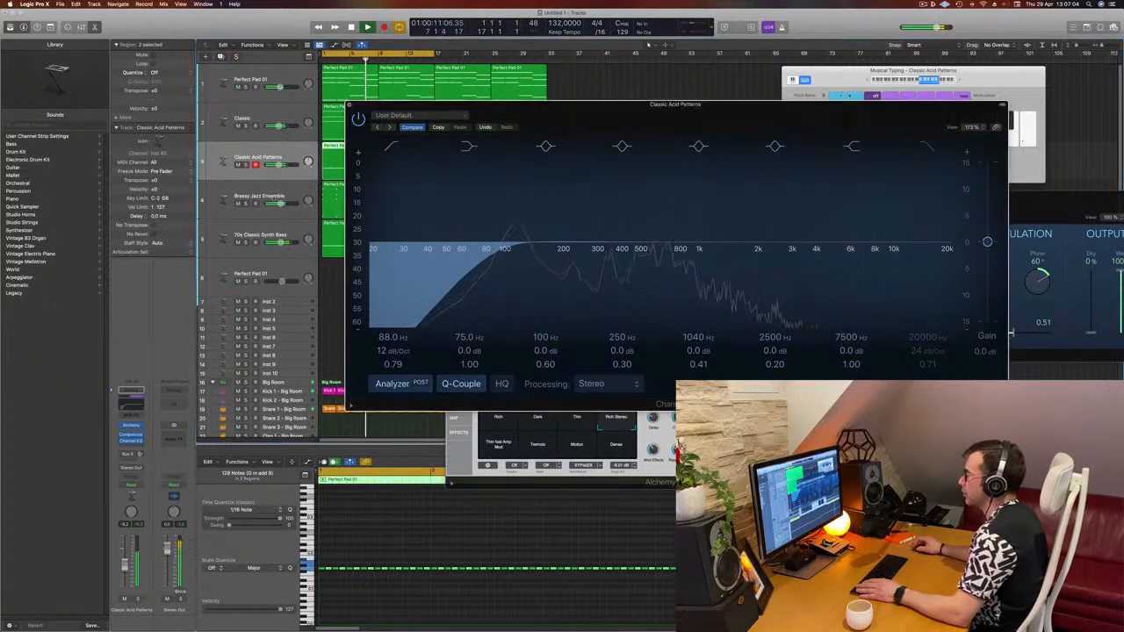
key("super+w")
- Close the Brassy Jazz Ensemble Alchemy window and deselect everything
left_click_drag(697, 174, 728, 183)
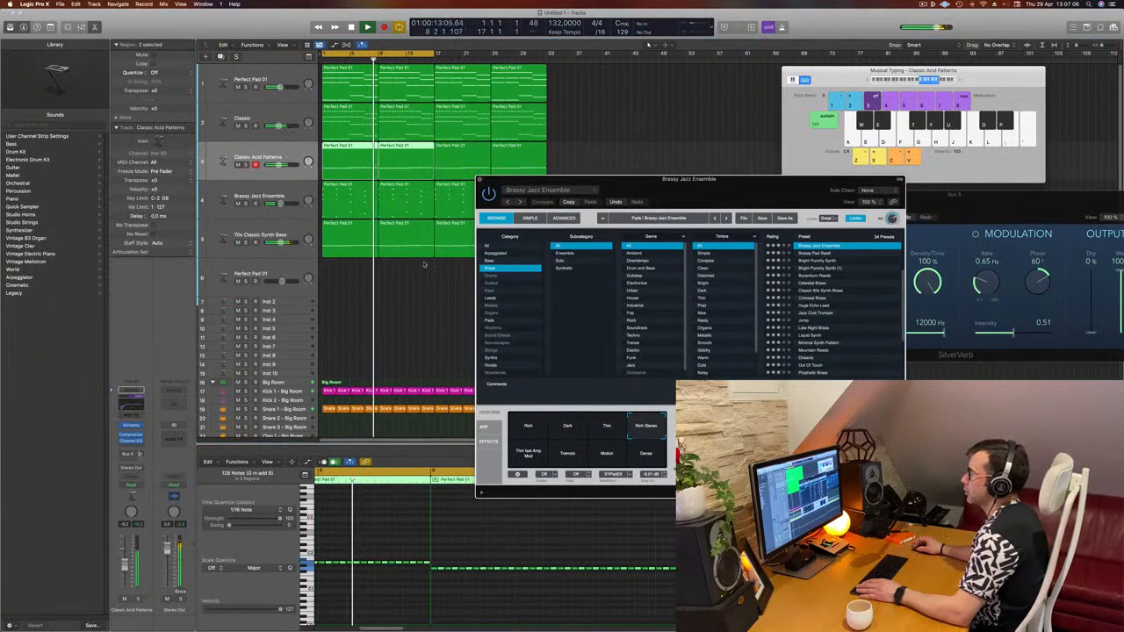
key("super+w")
left_click(425, 301)
scroll(576, 334, "right", 3)
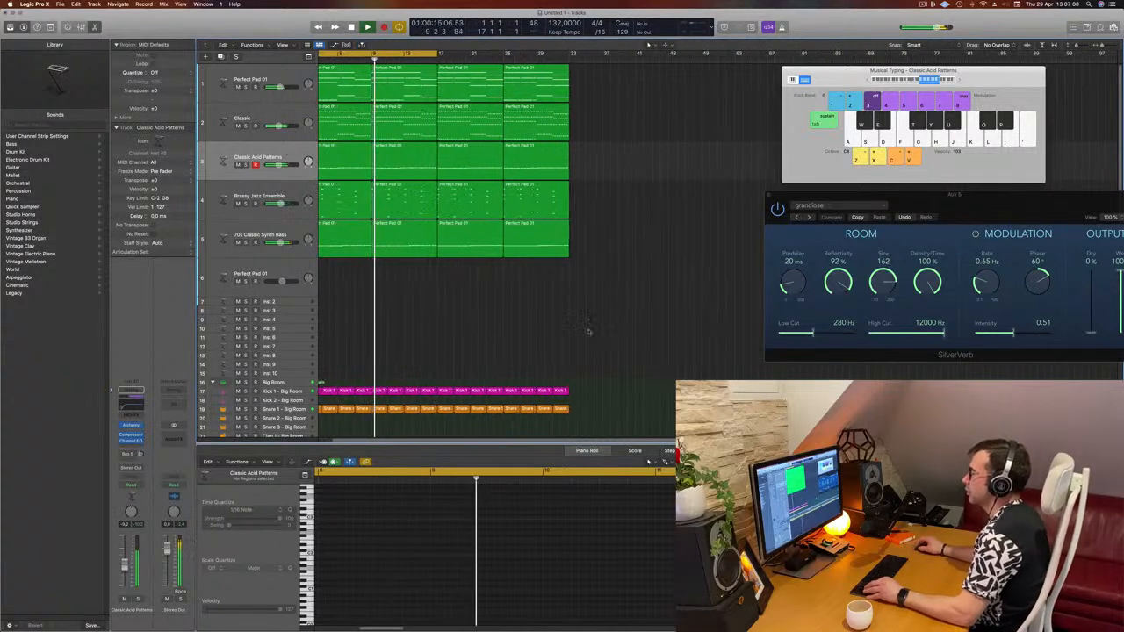
scroll(575, 326, "left", 3)
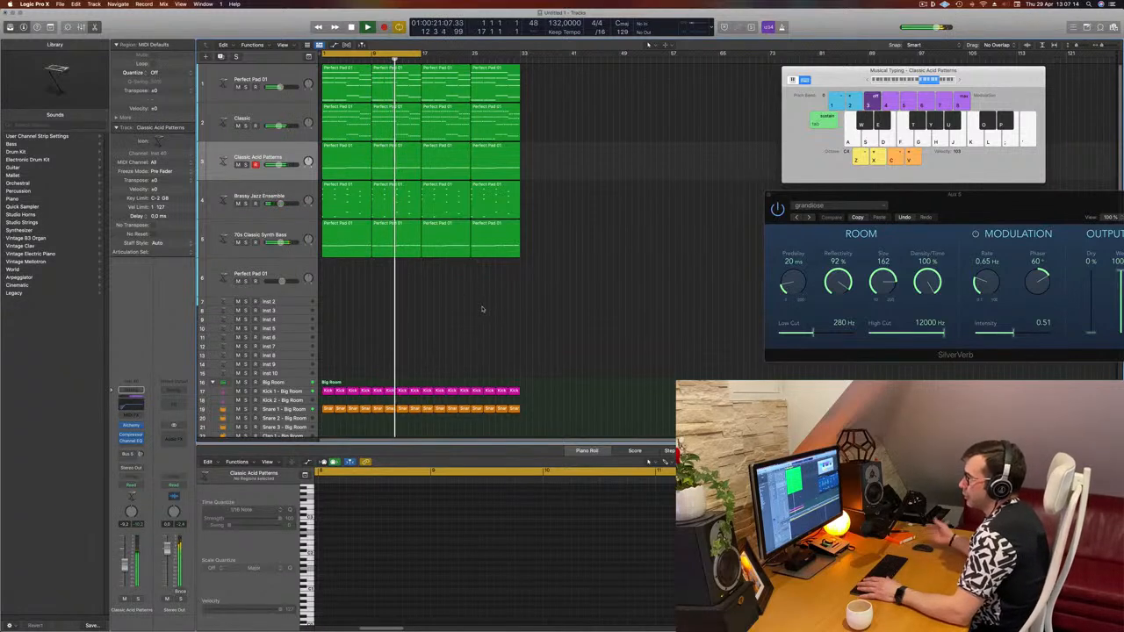
- Open the Alchemy instrument on the Perfect Pad 01 track and reposition its window
left_click(260, 118)
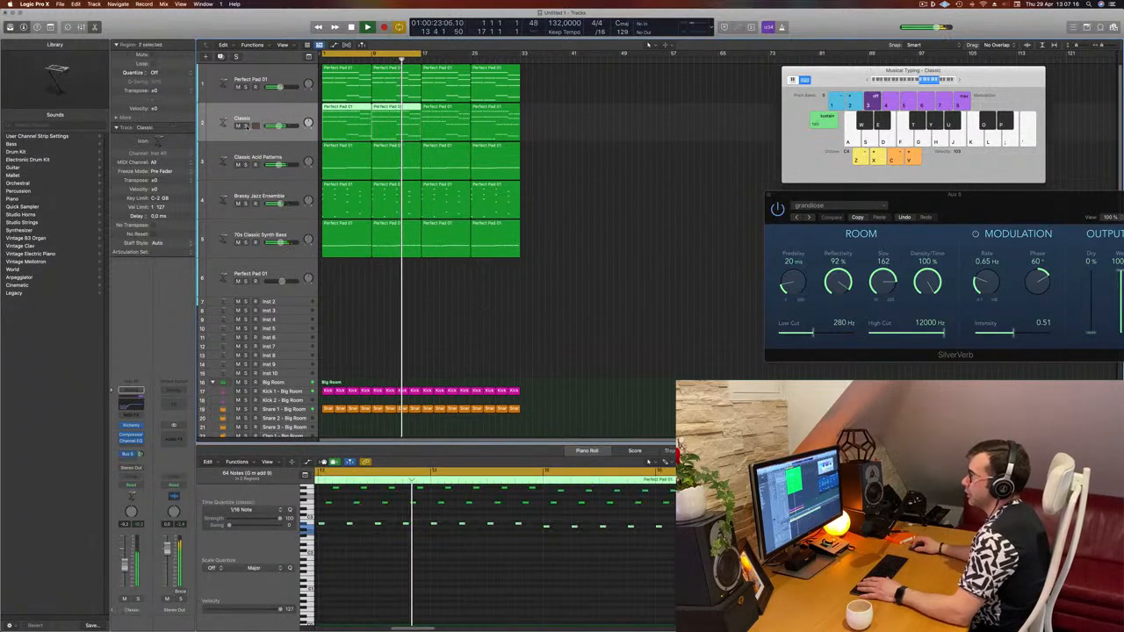
left_click(291, 198)
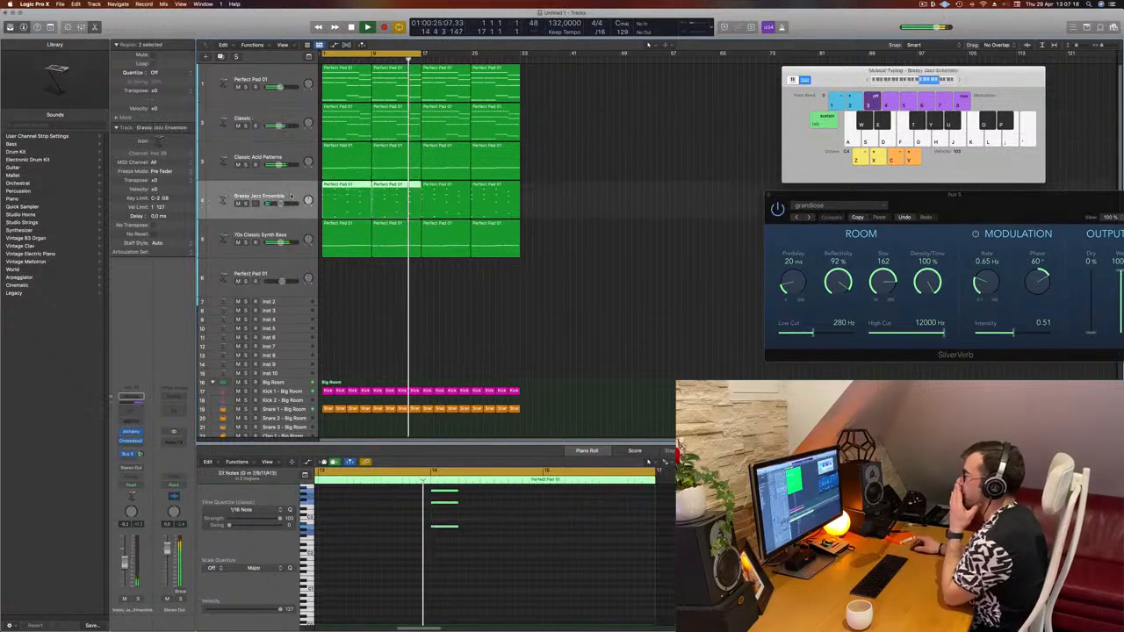
left_click(245, 82)
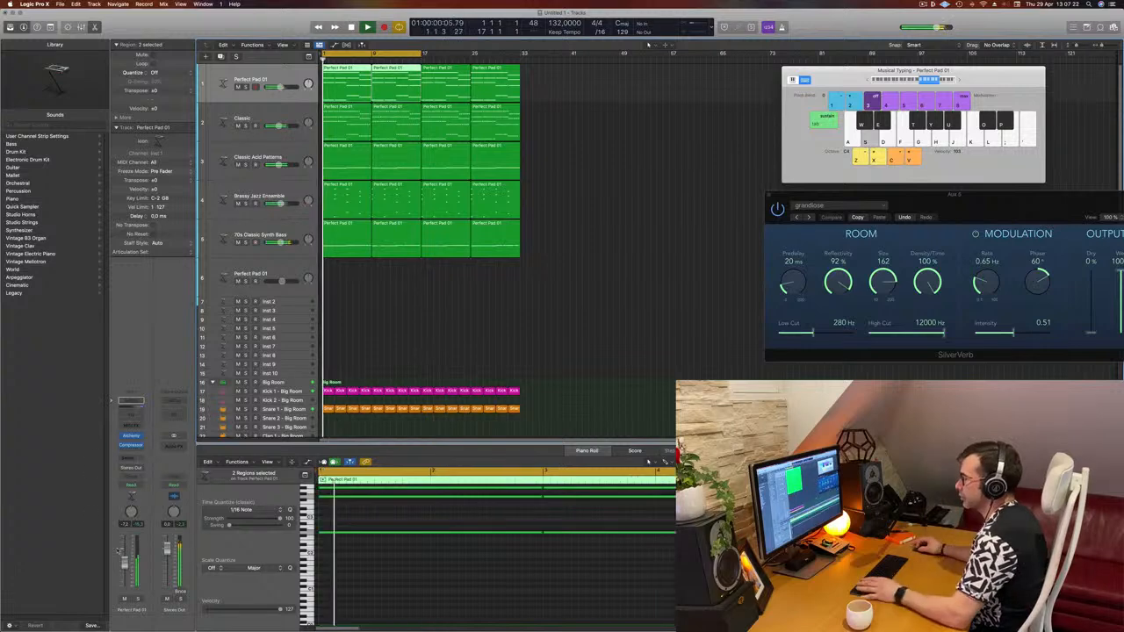
key("Return")
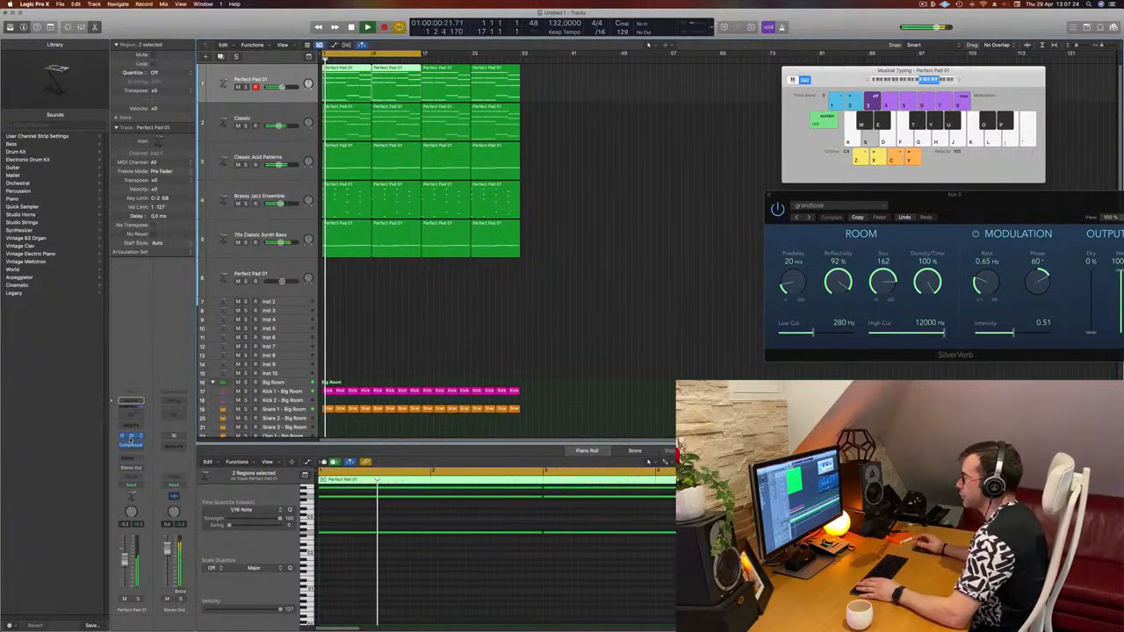
left_click(131, 436)
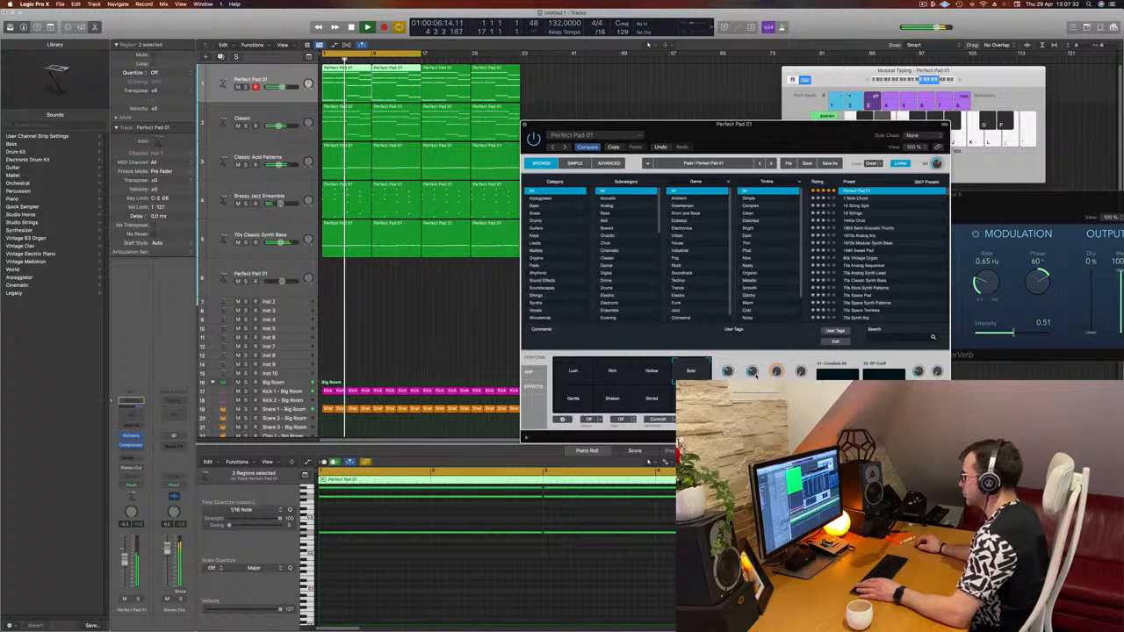
left_click_drag(531, 124, 503, 147)
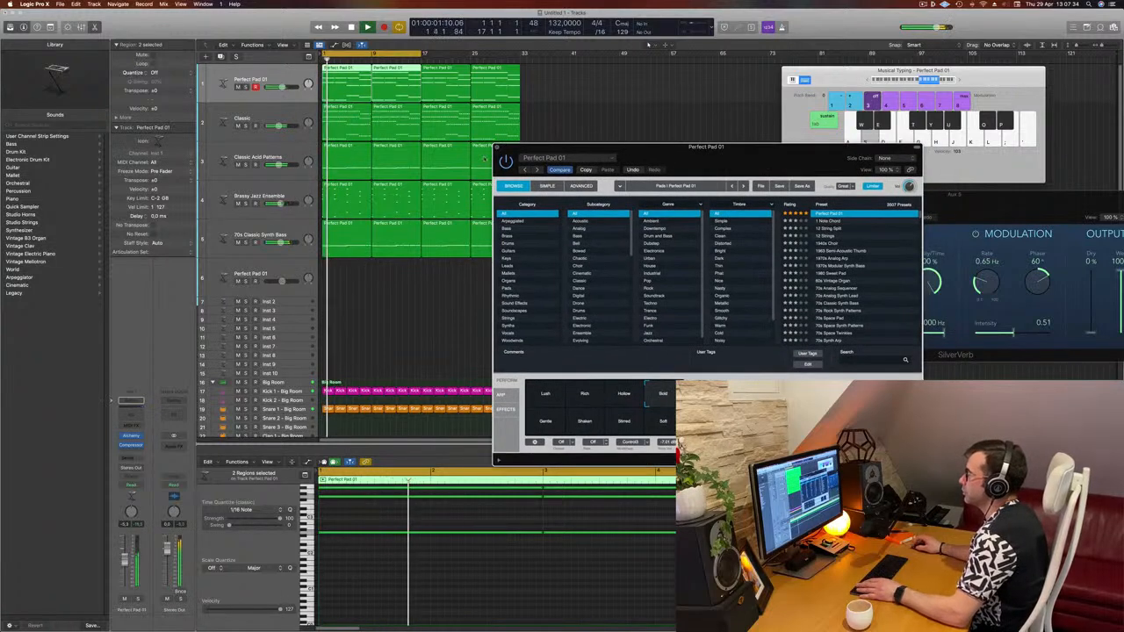
- Close the Perfect Pad 01 Alchemy window and start playback of the arrangement
left_click(497, 148)
left_click(444, 322)
key("space")
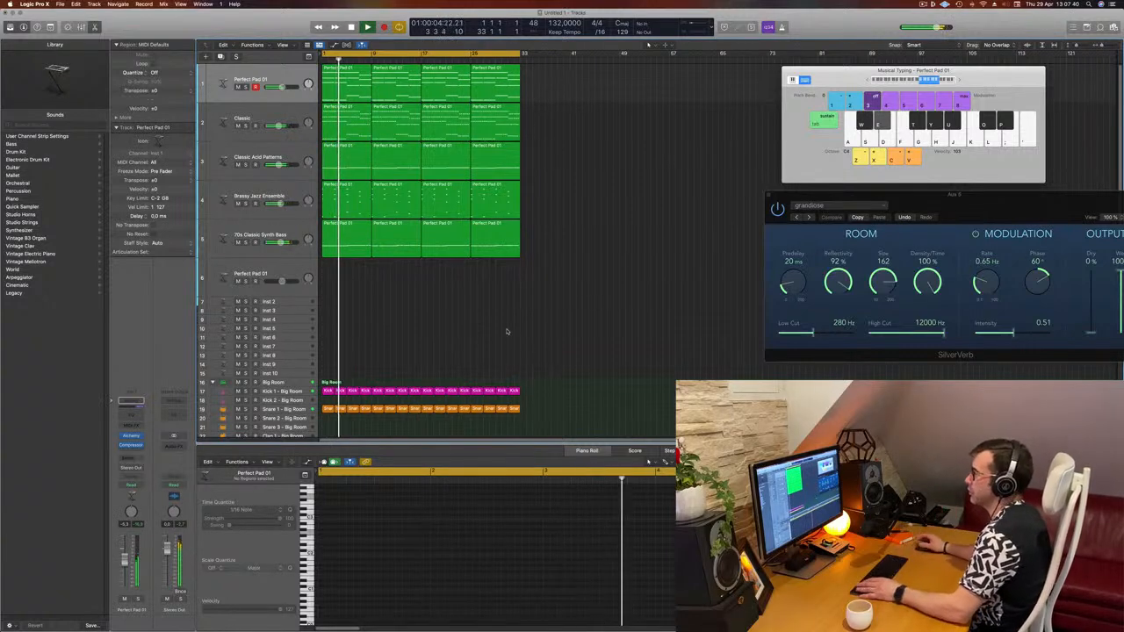
- Duplicate the Brassy Jazz Ensemble track to create a new empty instrument track below it
left_click(255, 150)
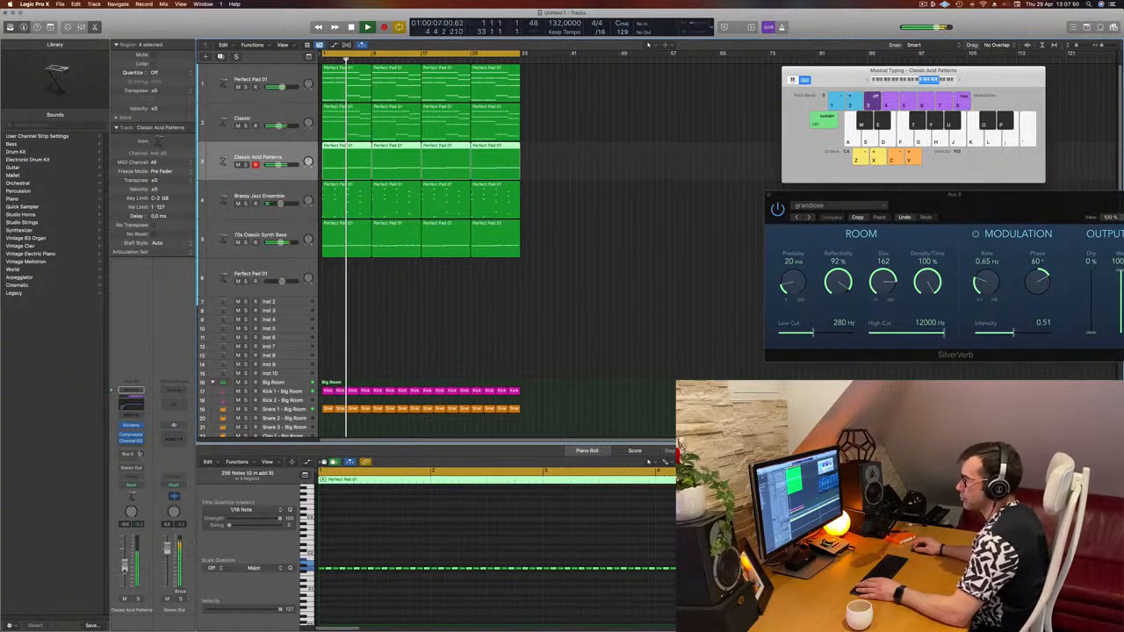
left_click(528, 347)
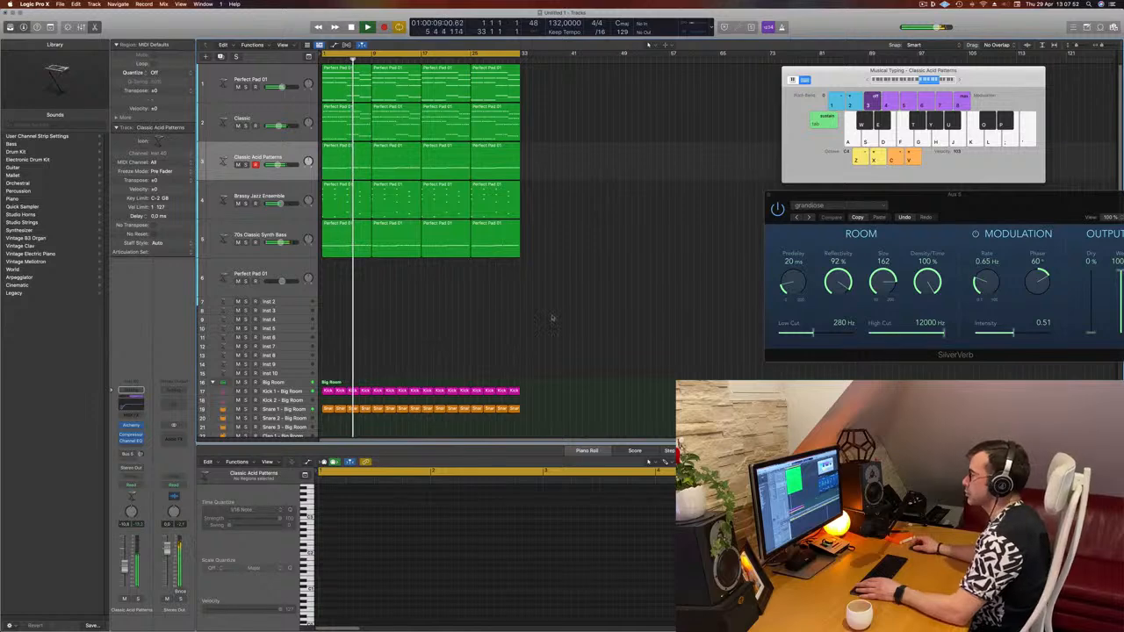
left_click(300, 230)
left_click(294, 190)
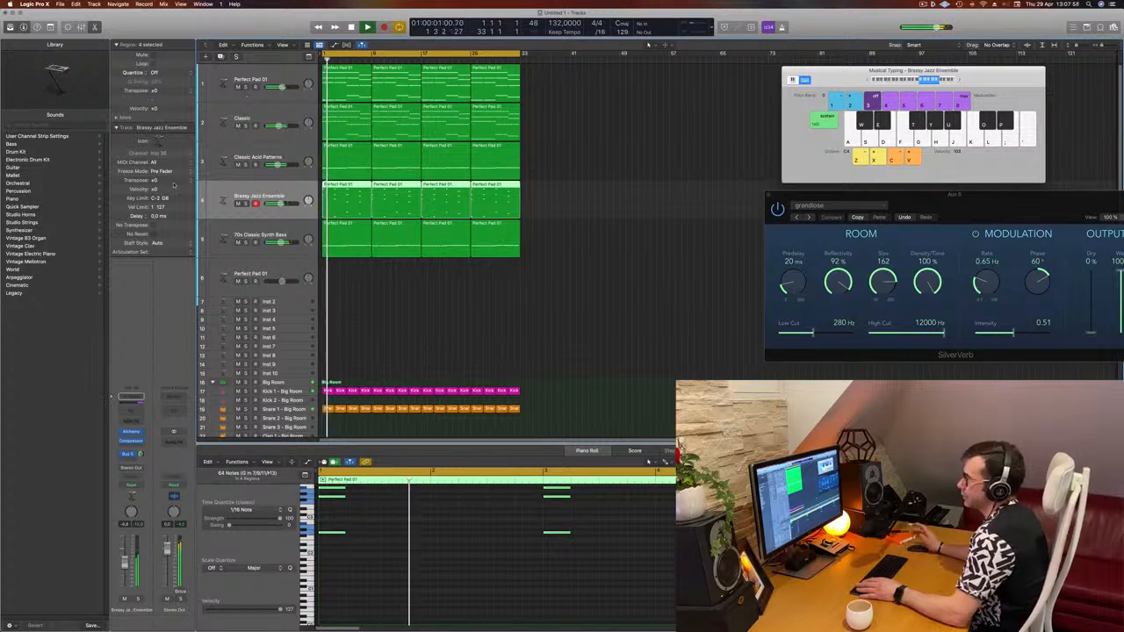
key("super+d")
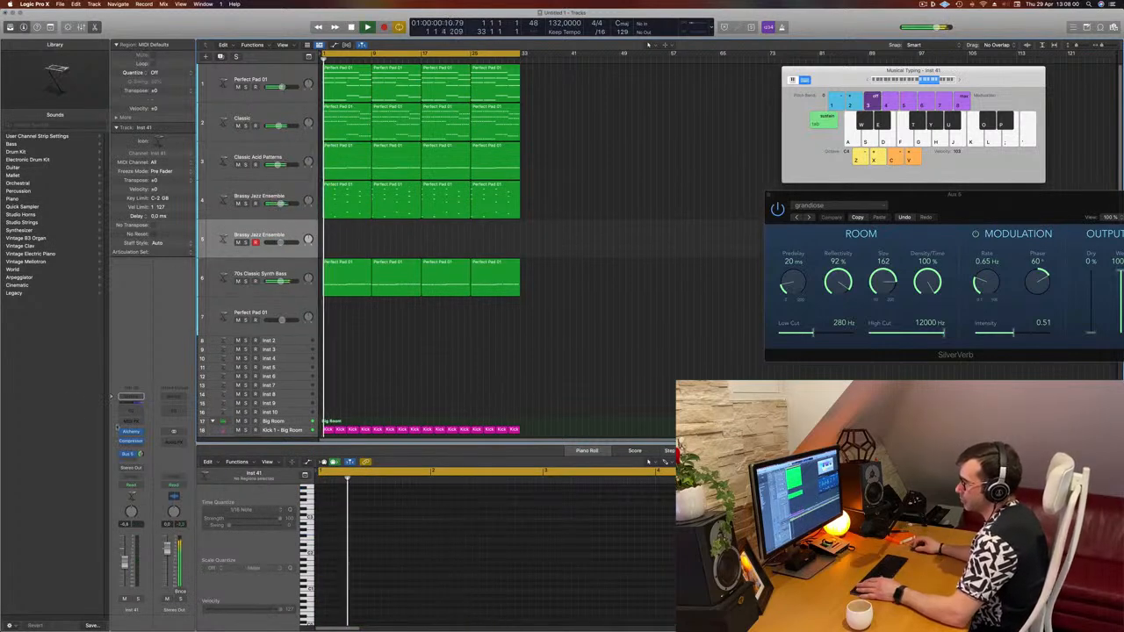
- Load the Yamaha Grand Piano patch onto the new track and add a send to Bus 5
left_click(14, 199)
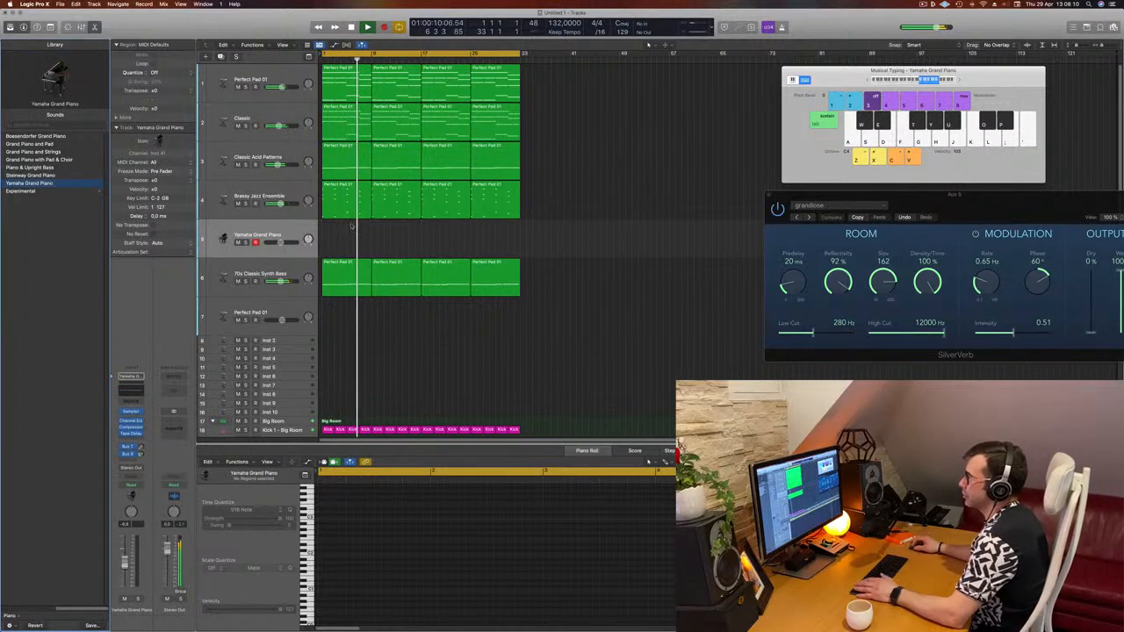
key("Return")
left_click(276, 228)
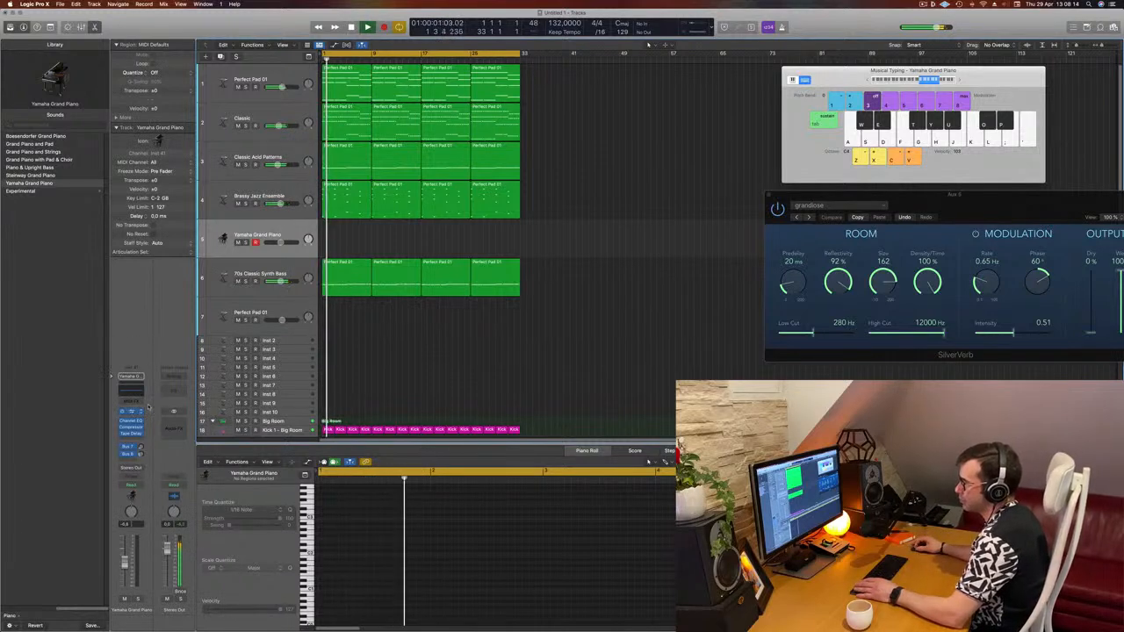
left_click(132, 460)
mouse_move(139, 472)
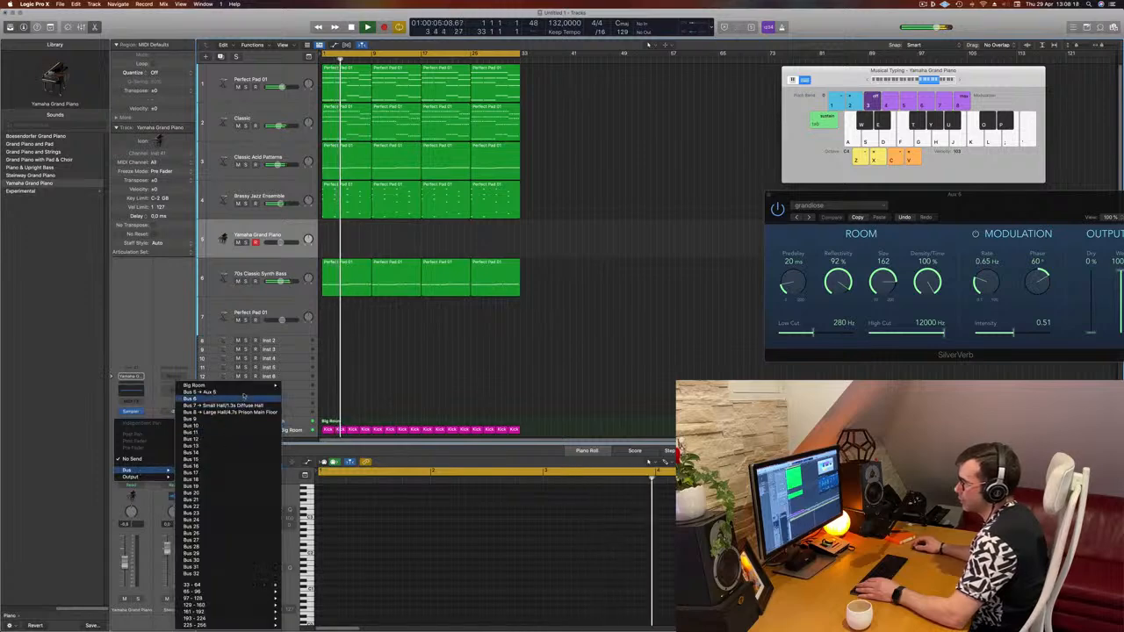
left_click(224, 394)
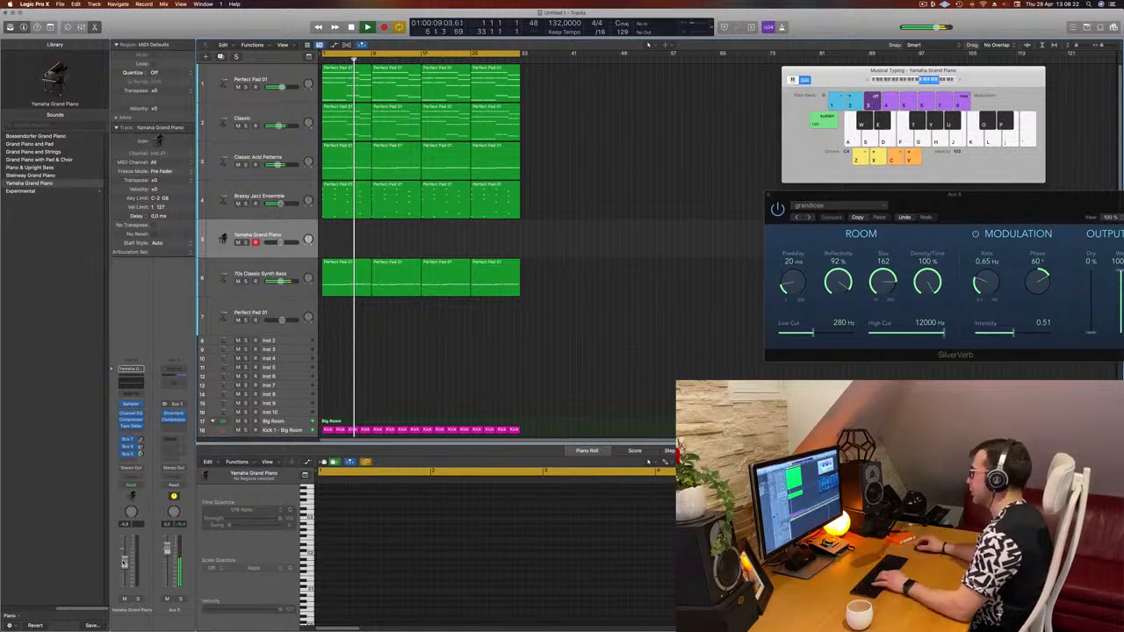
- Audition the piano sound by playing notes with Musical Typing during playback
key("h")
key("j")
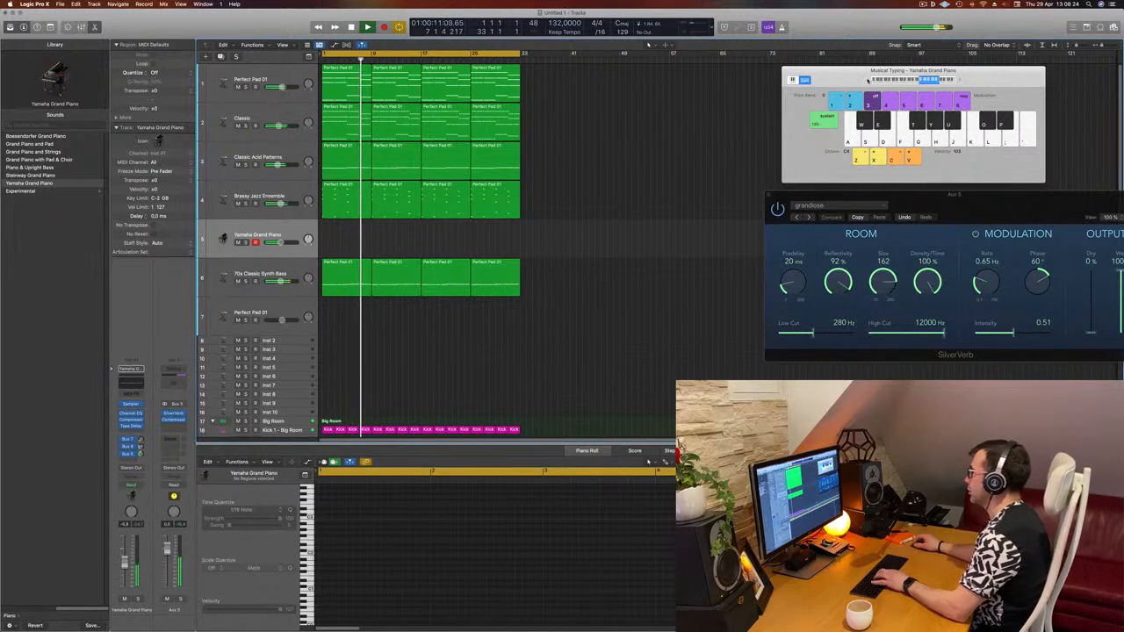
key("k")
left_click(867, 81)
key("j")
key("h")
key("j")
key("k")
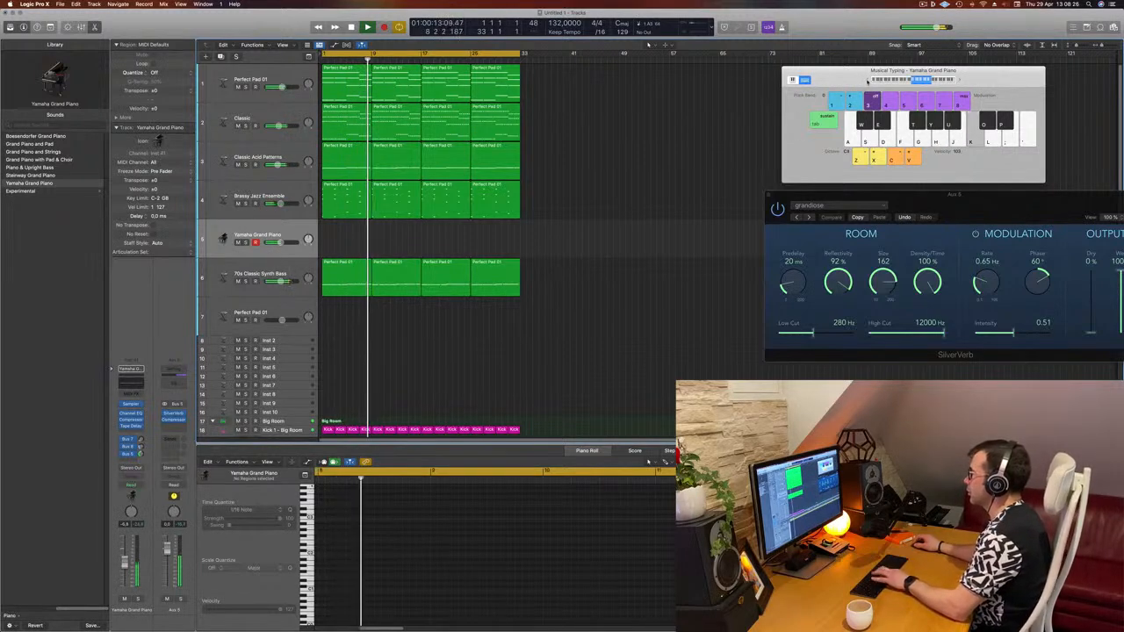
key("l")
key("k")
- Nudge the Yamaha Grand Piano volume fader up slightly while playing notes along with the arrangement
left_click_drag(124, 562, 124, 551)
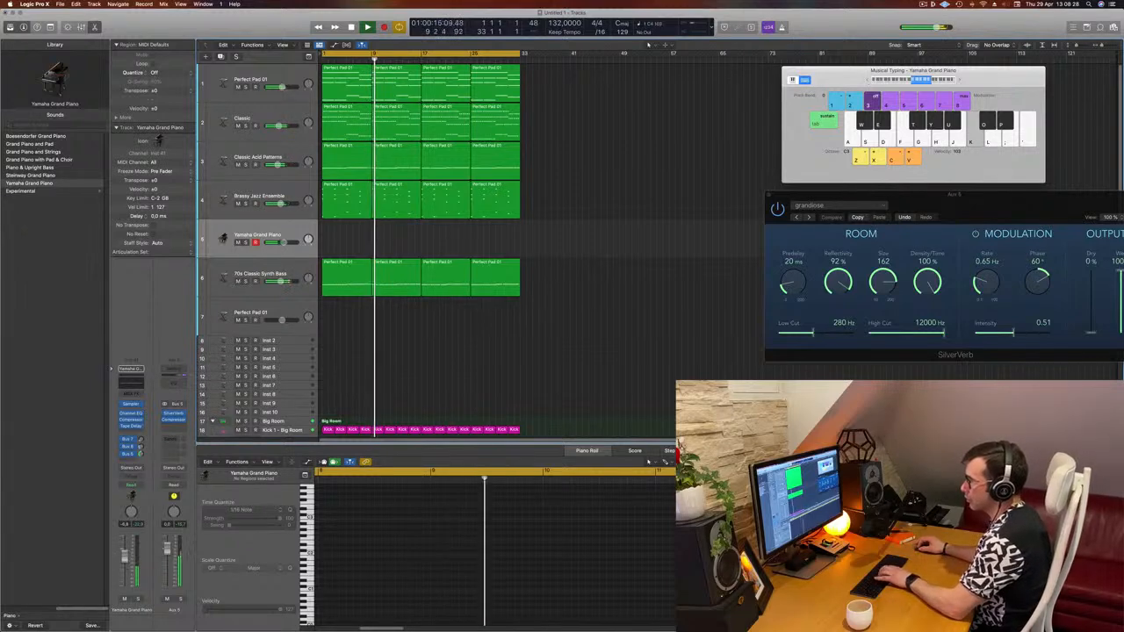
key("j")
key("j")
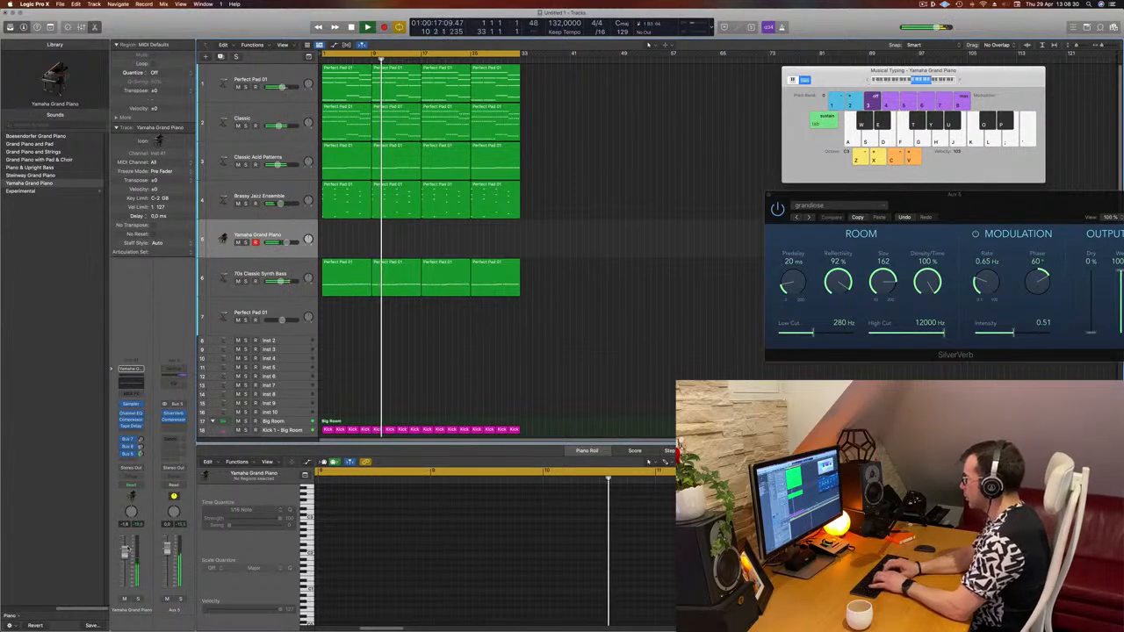
key("l")
key("l")
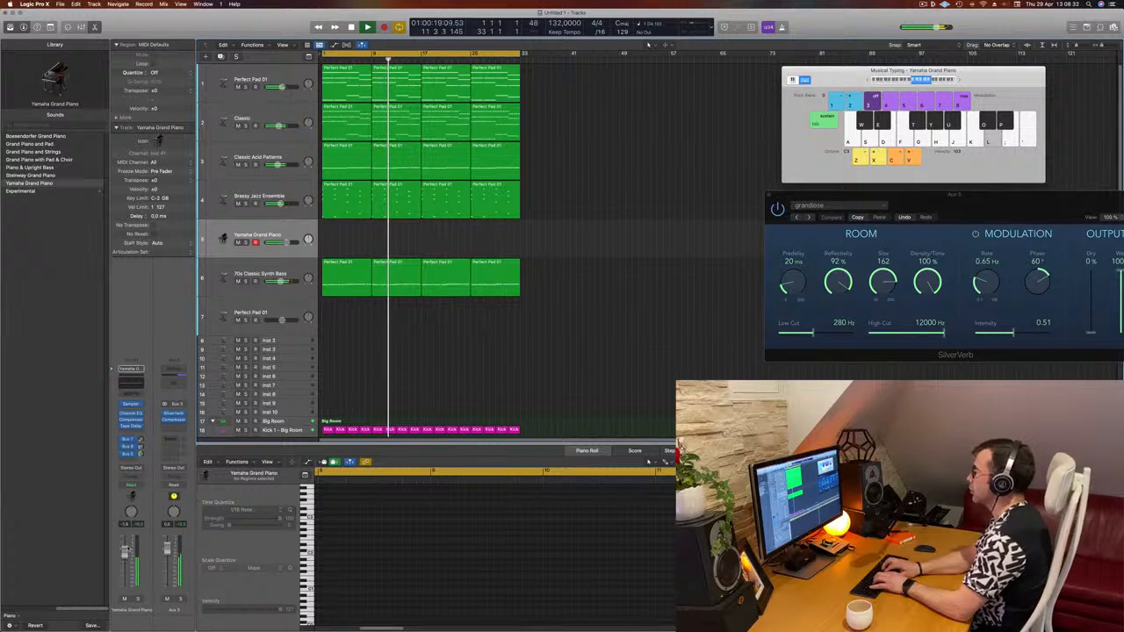
key("semicolon")
key("apostrophe")
key("apostrophe")
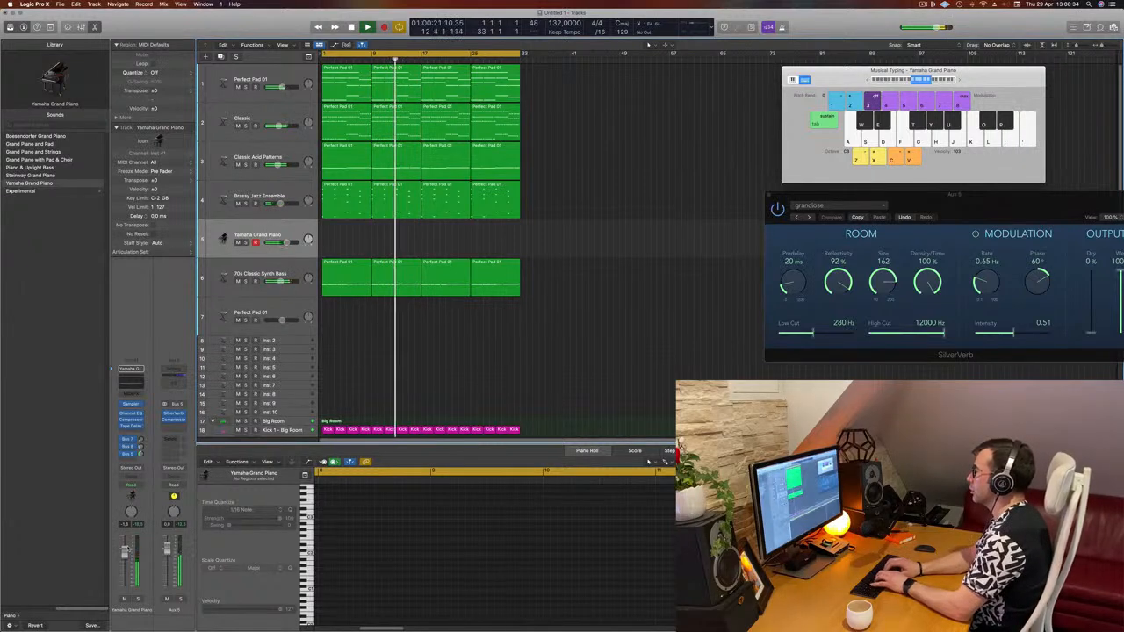
key("apostrophe")
key("apostrophe")
key("apostrophe")
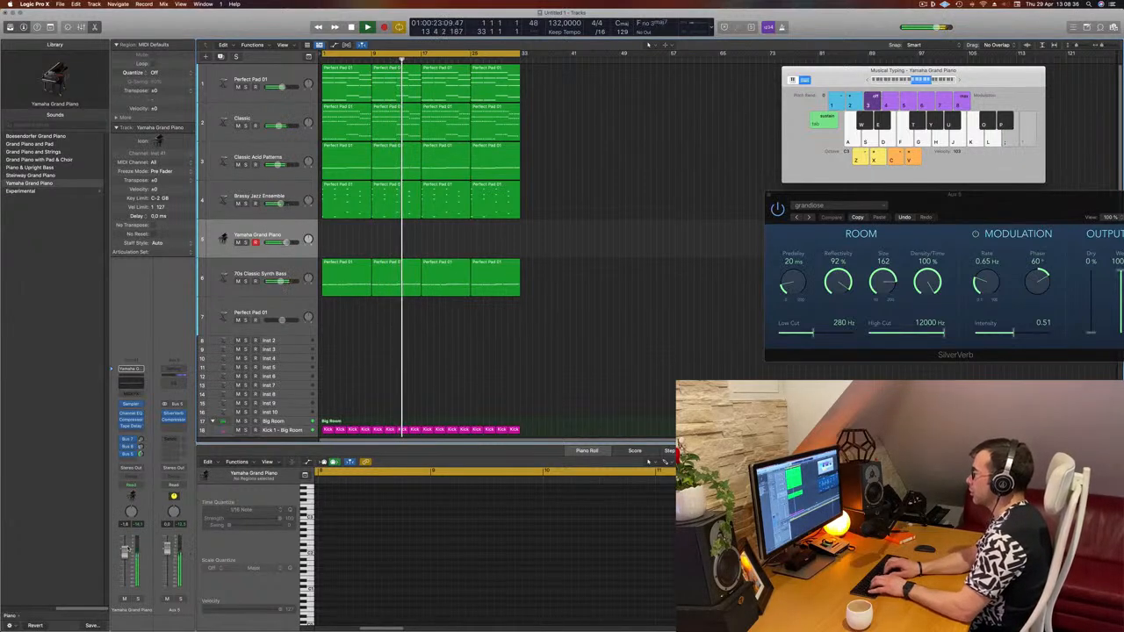
key("f")
key("f")
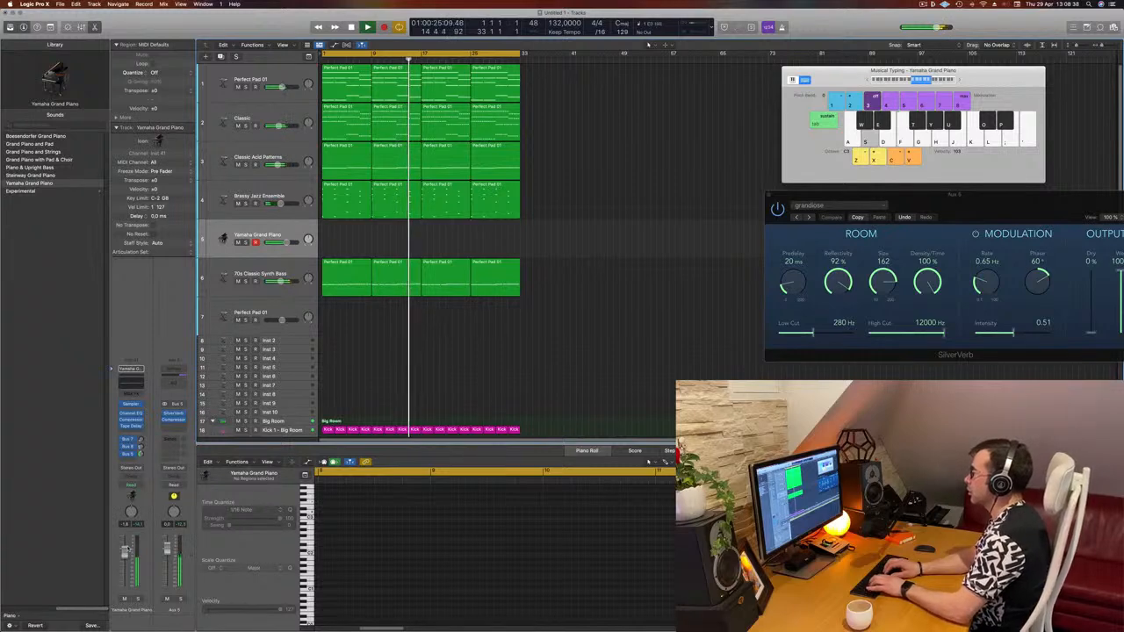
key("d")
key("f")
key("s")
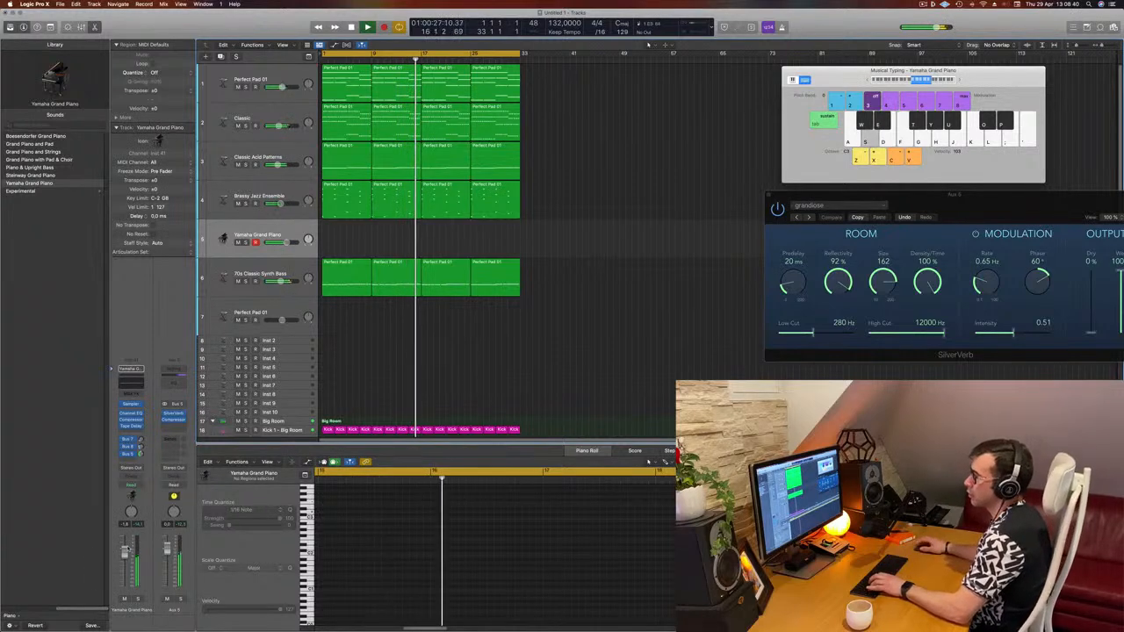
key("d")
key("s")
left_click_drag(128, 550, 126, 546)
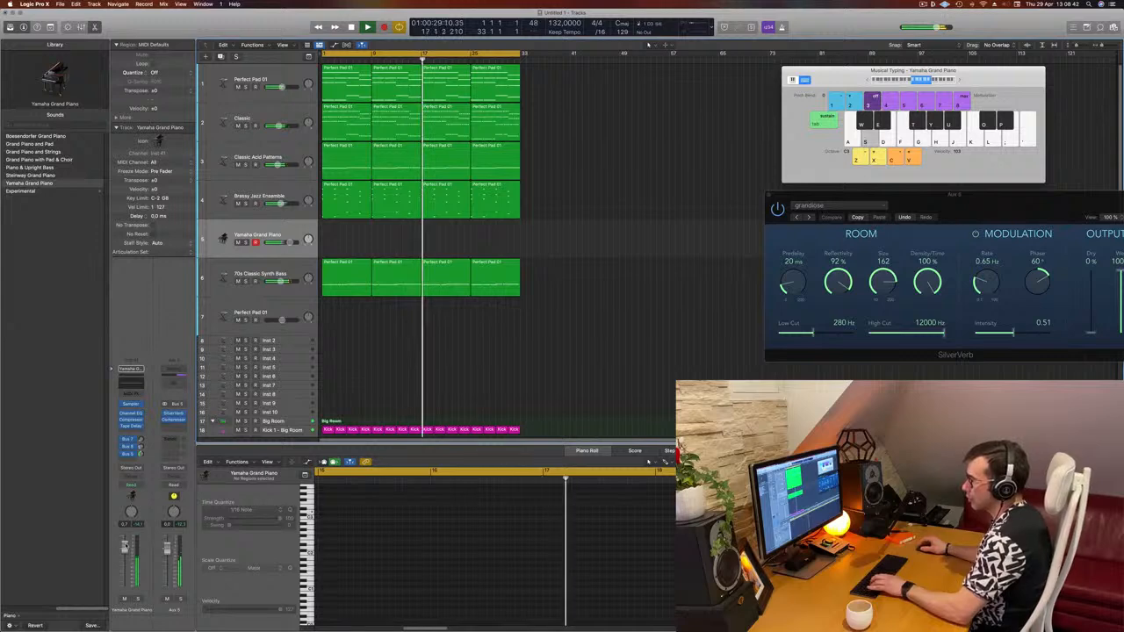
- Keep playing piano notes with Musical Typing along with playback to work out a melody
key("d")
key("f")
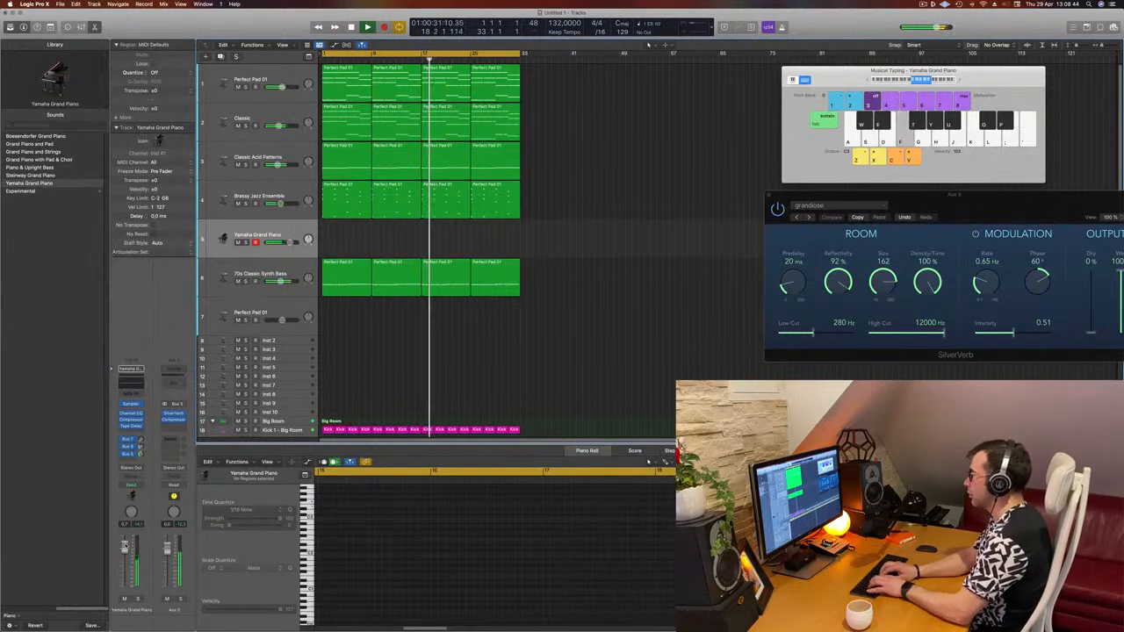
key("j")
key("k")
key("l")
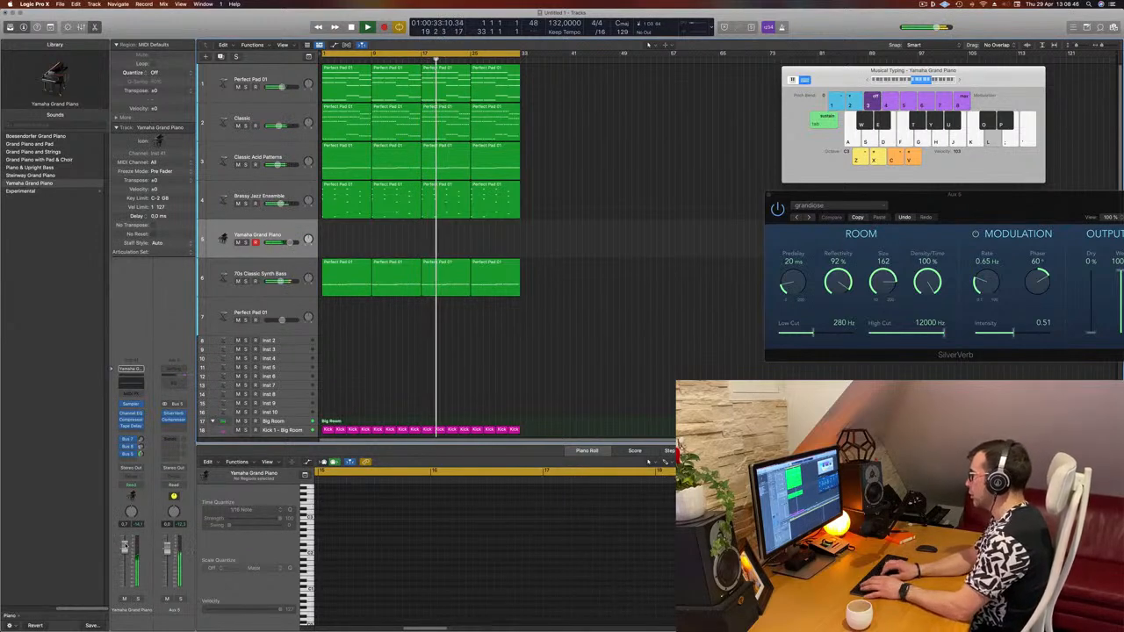
key("k")
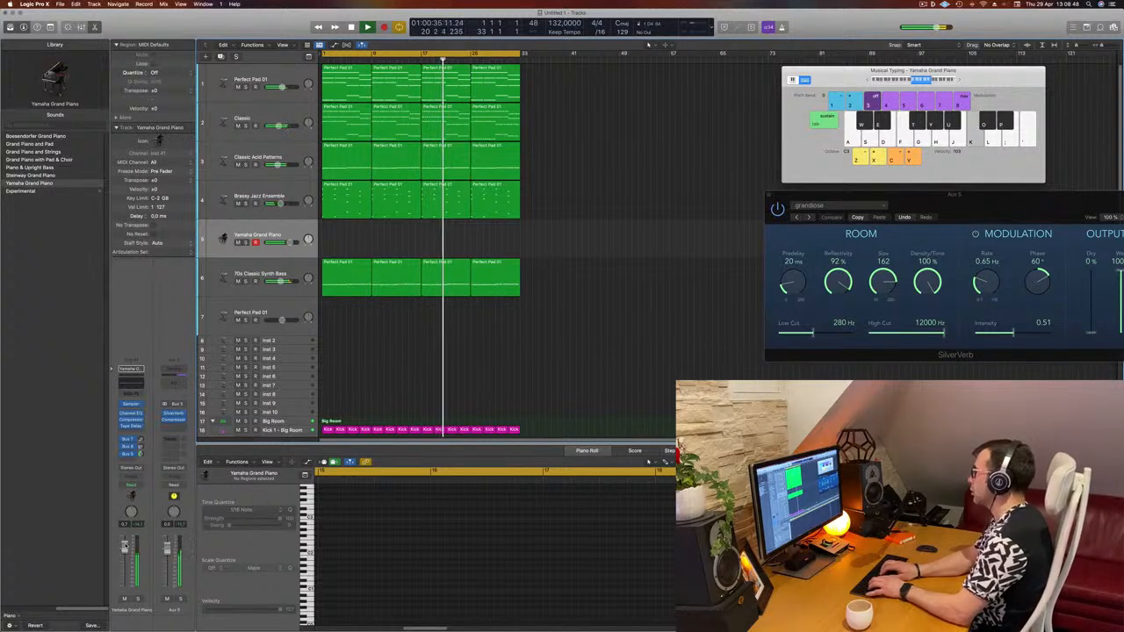
key("apostrophe")
key("semicolon")
key("apostrophe")
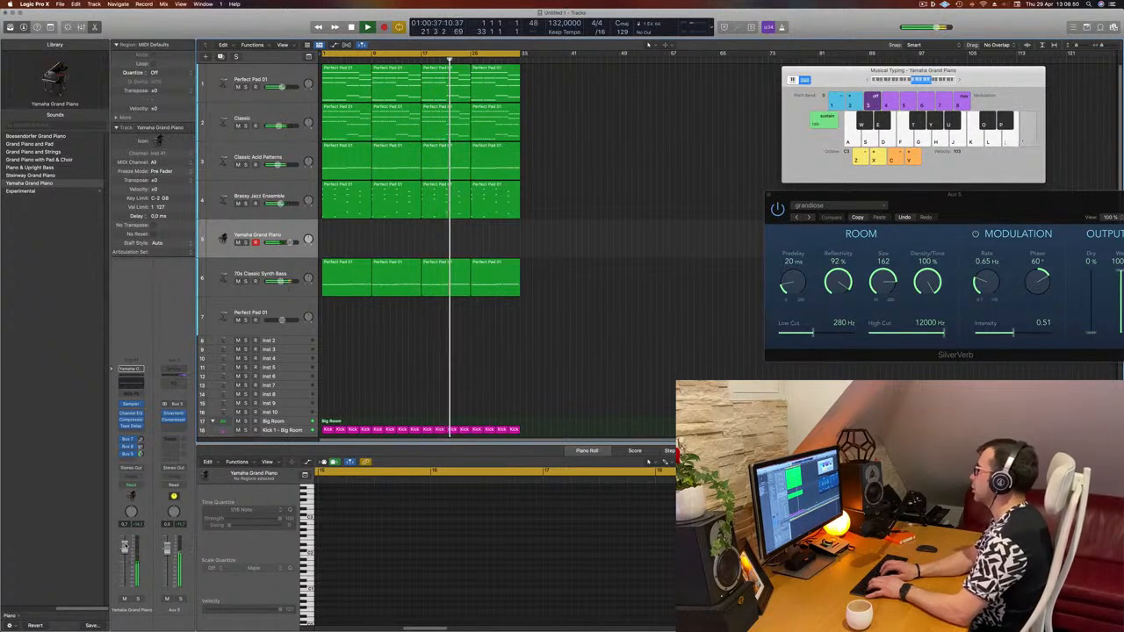
key("semicolon")
key("l")
key("k")
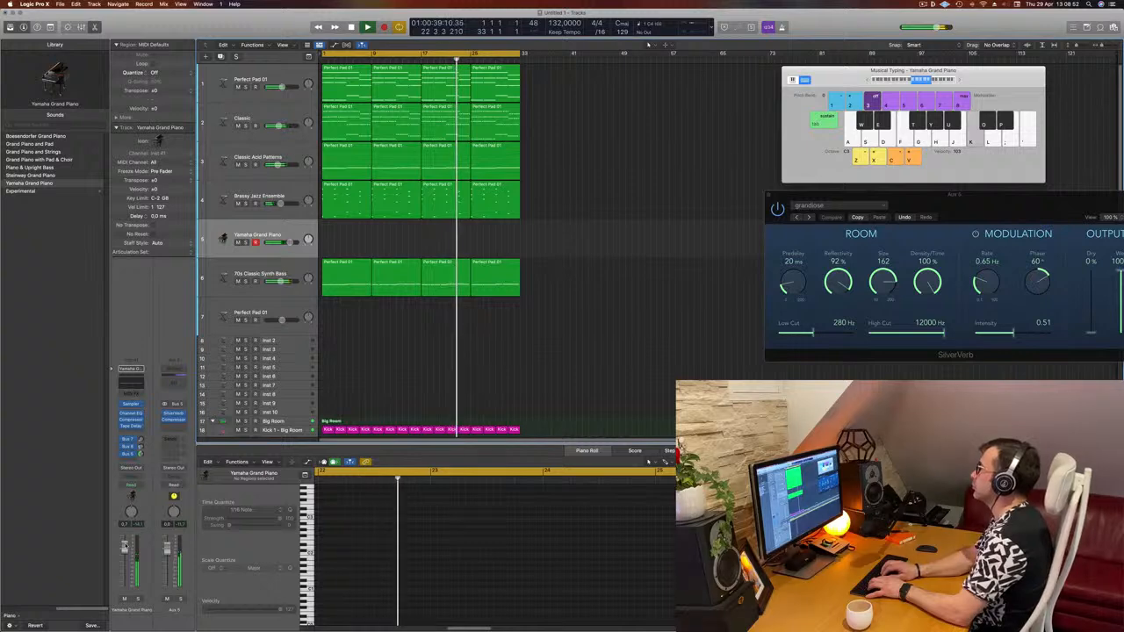
key("apostrophe")
key("apostrophe")
key("k")
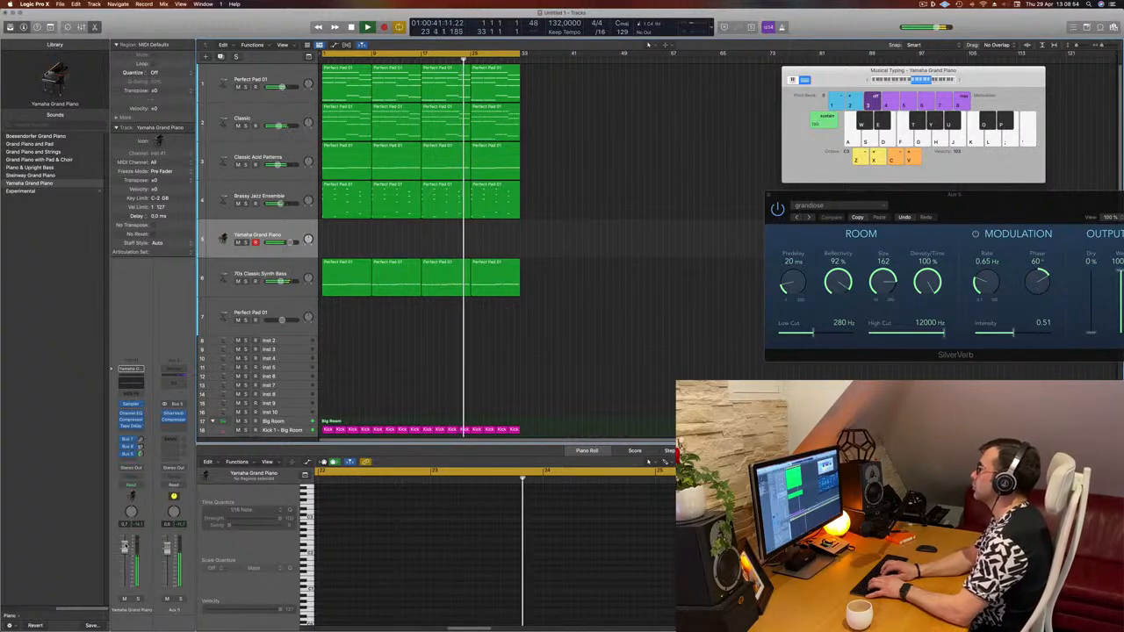
key("k")
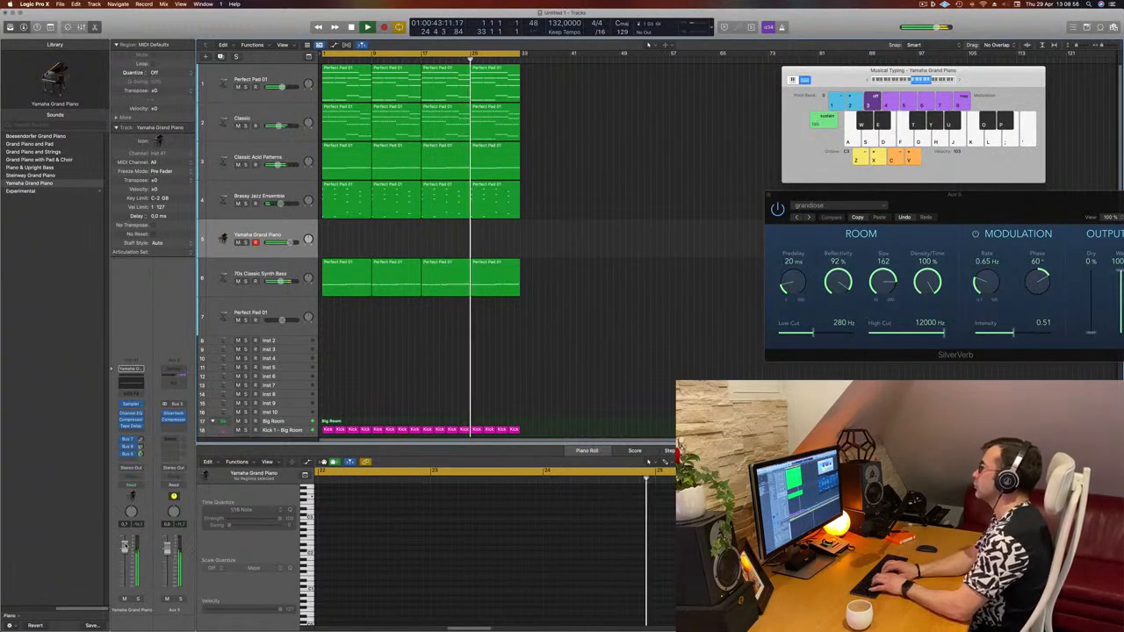
key("g")
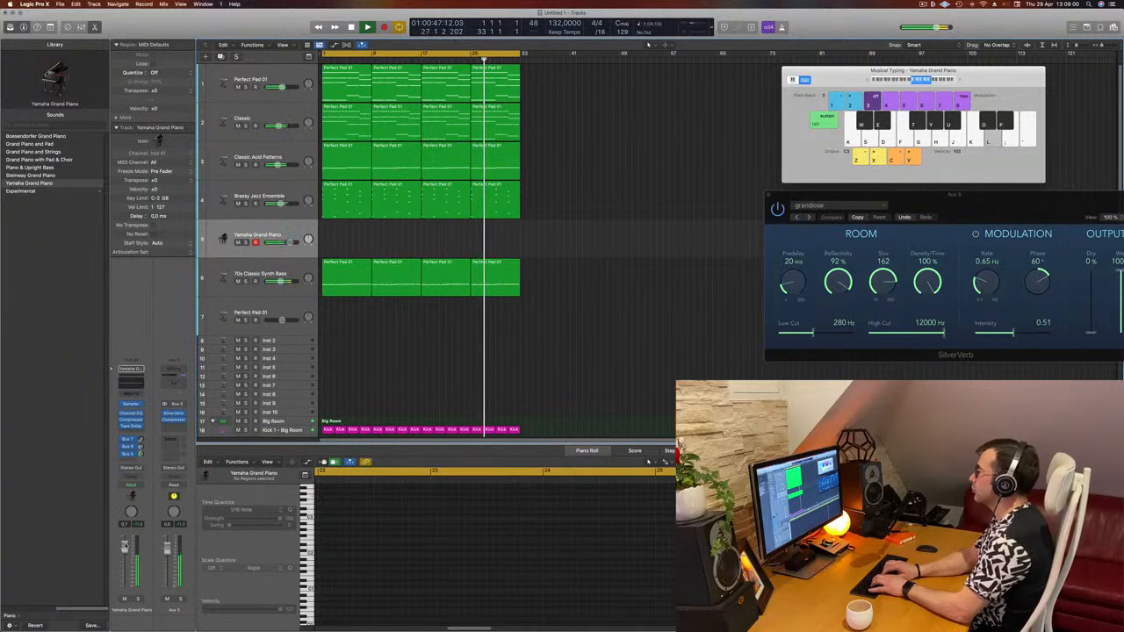
key("g")
key("g")
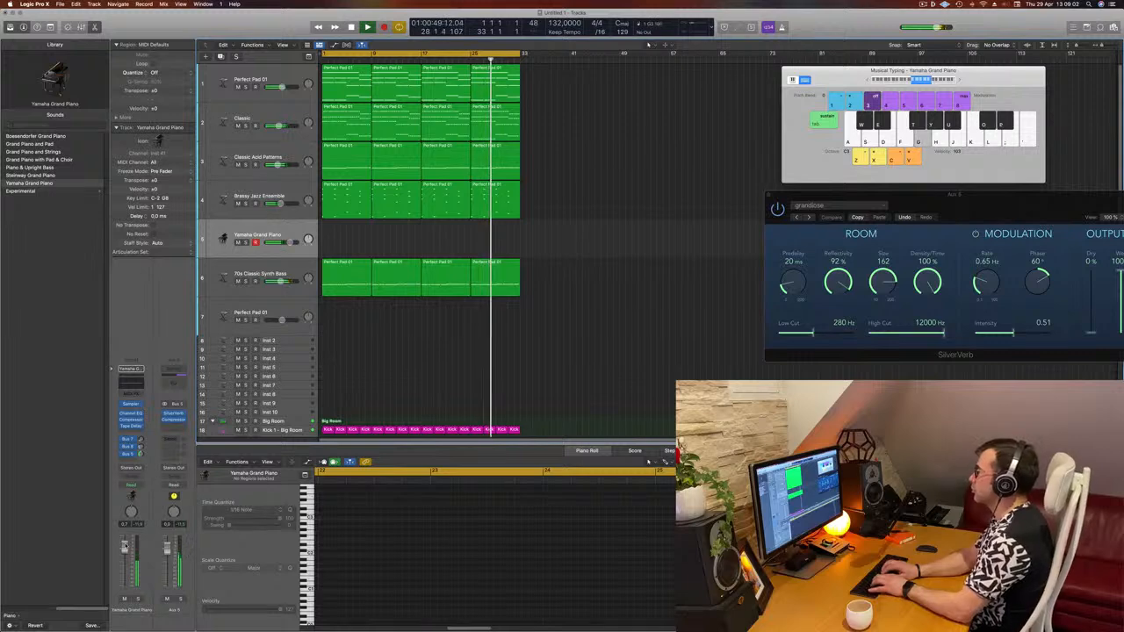
key("k")
key("l")
key("semicolon")
key("l")
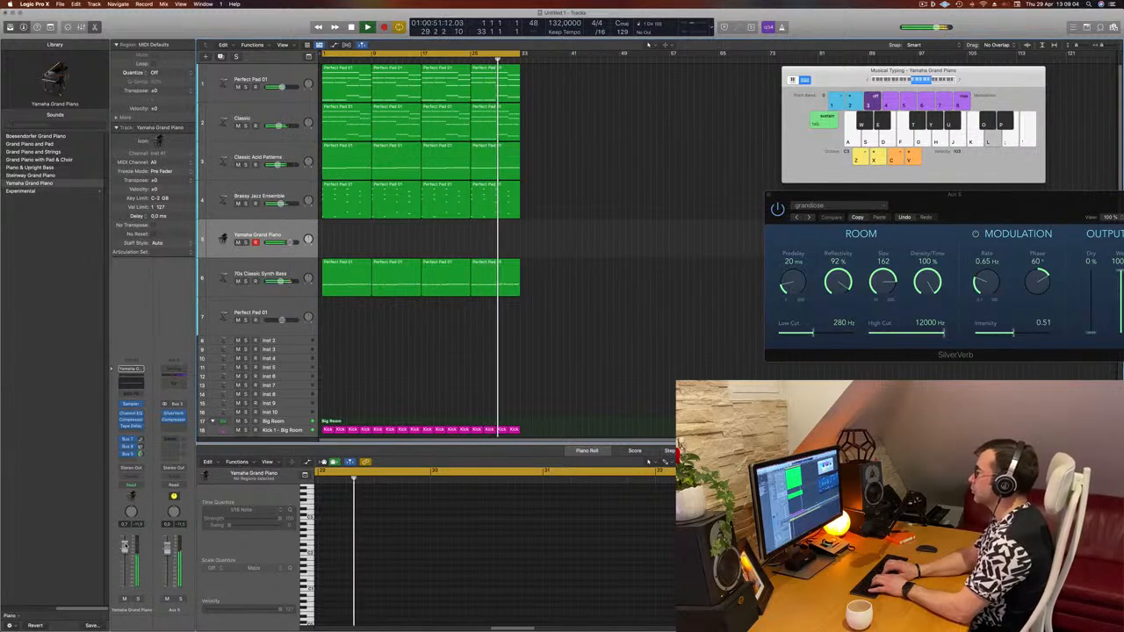
key("k")
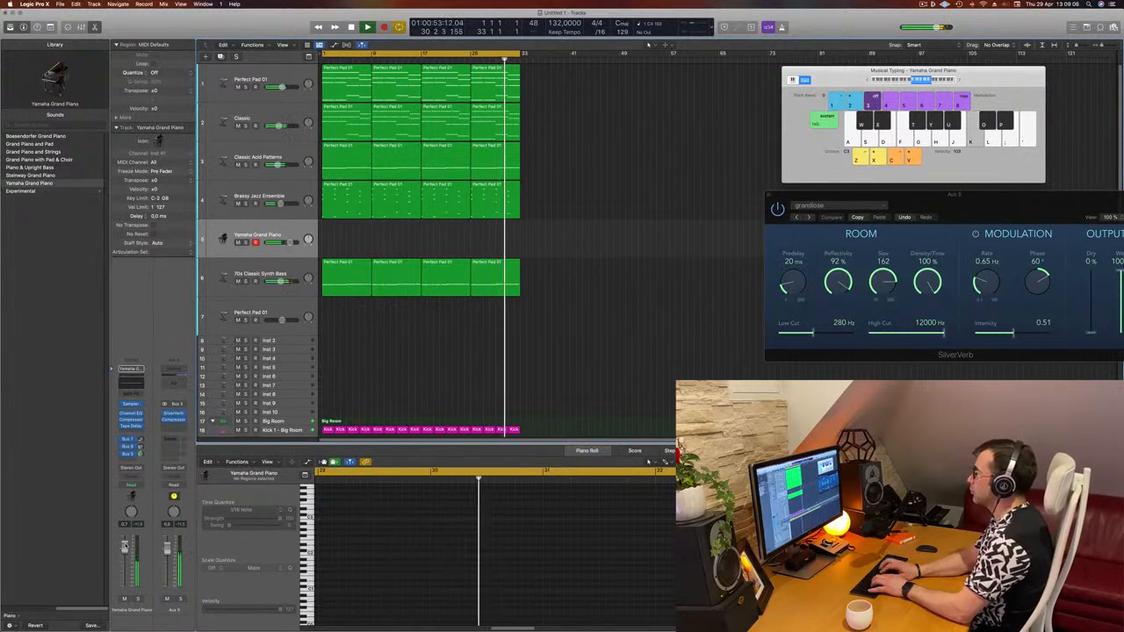
key("l")
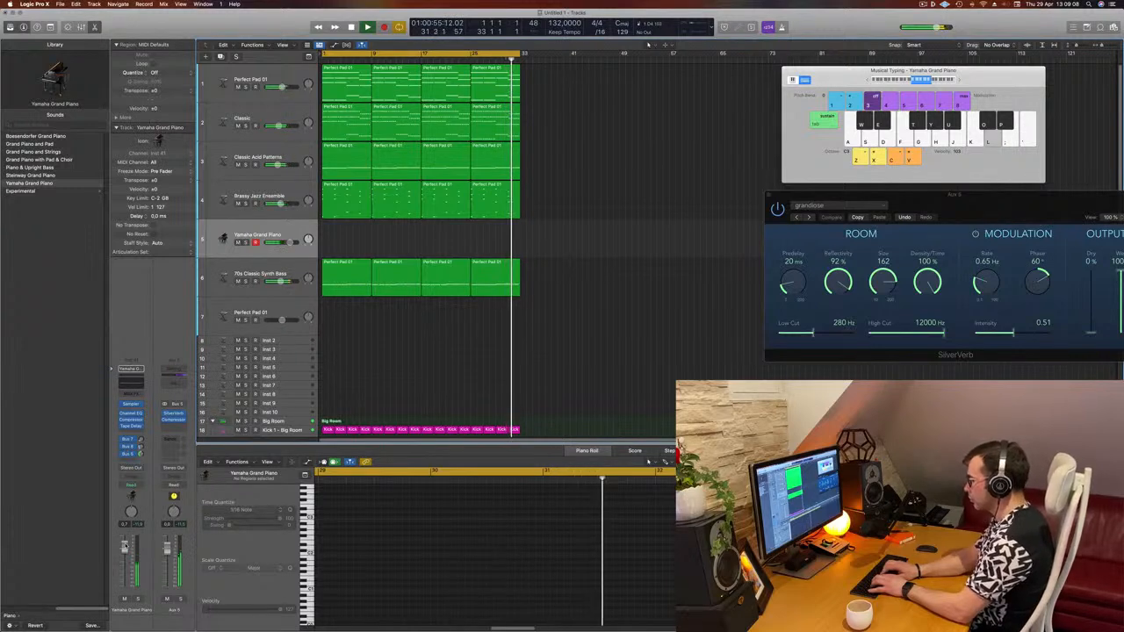
key("k")
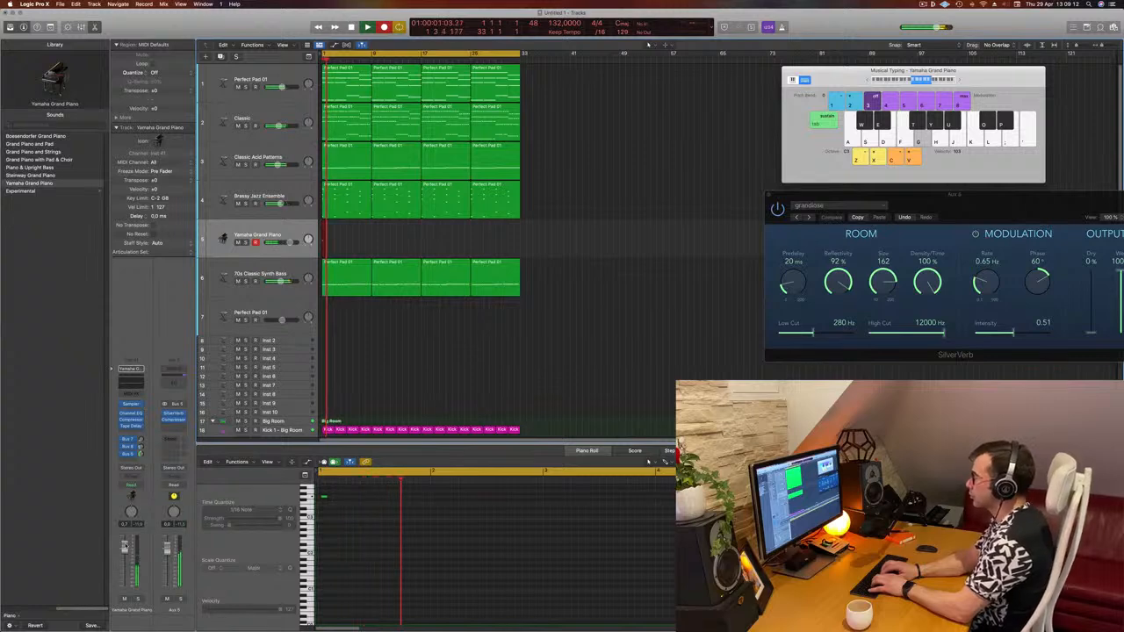
- Record a short piano melody on the Yamaha Grand Piano track with Musical Typing, then stop playback
key("l")
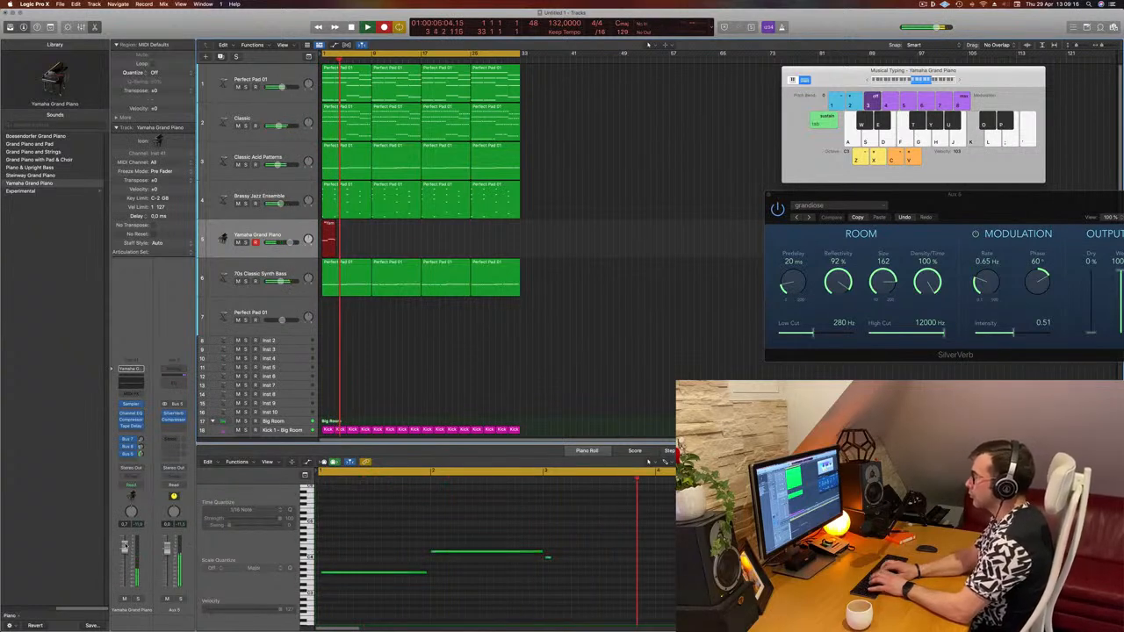
key("g")
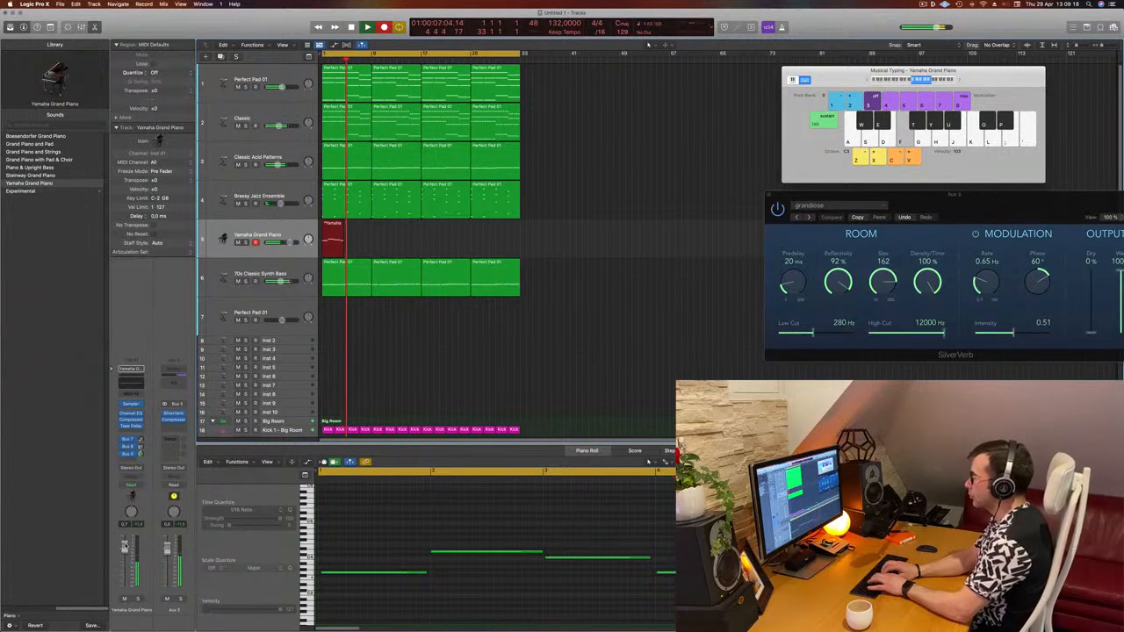
key("semicolon")
key("l")
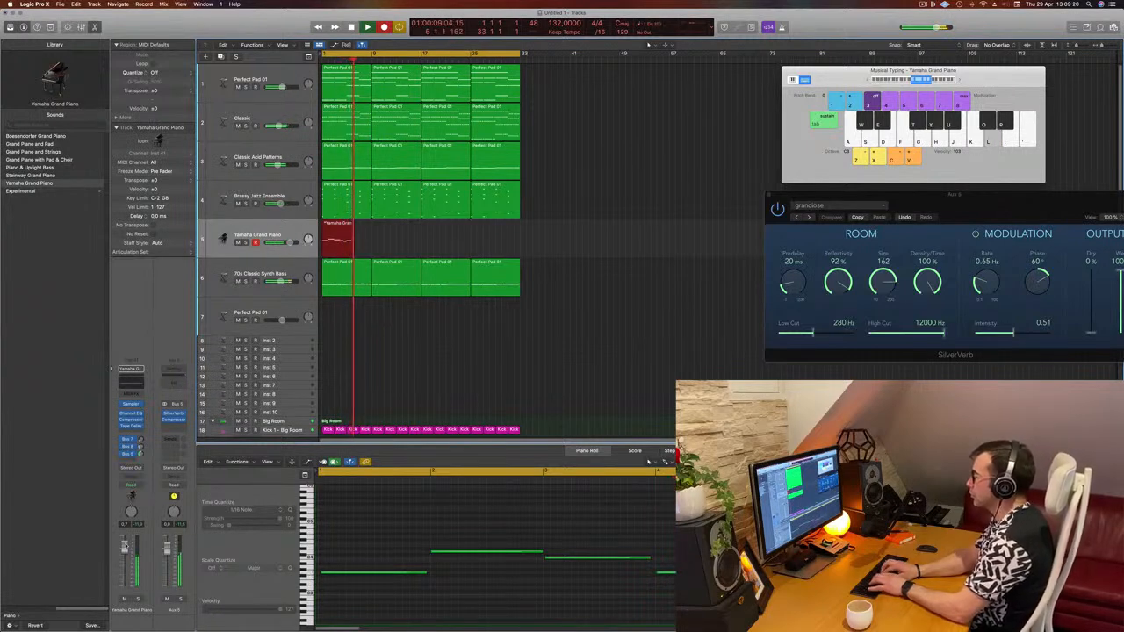
key("k")
key("g")
key("space")
key("space")
key("space")
key("space")
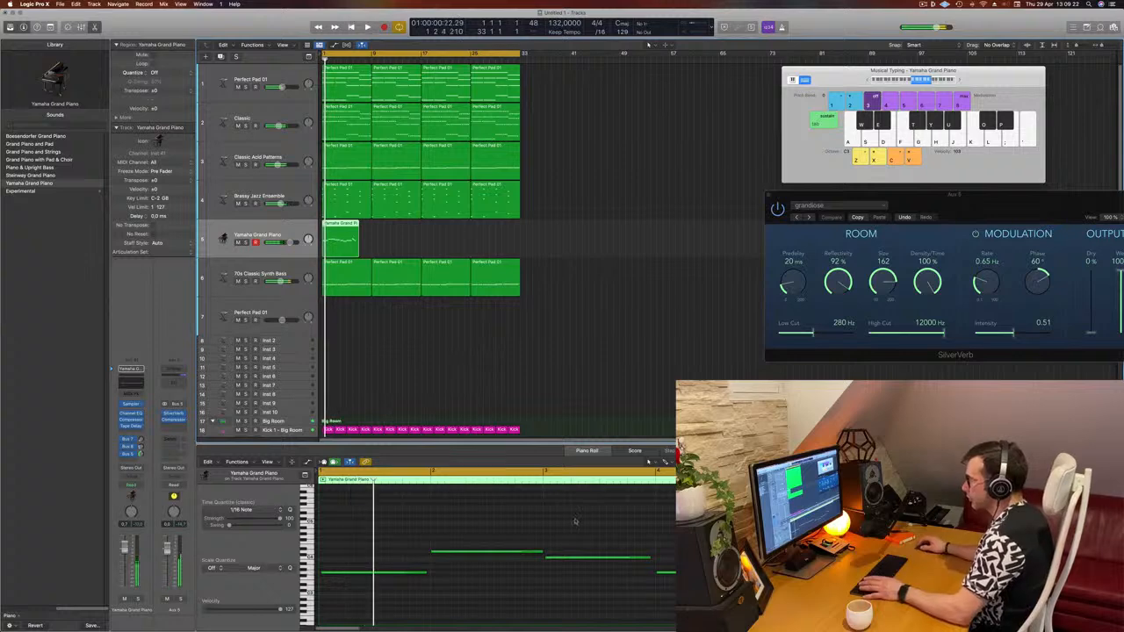
- Trim the recorded piano region by splitting off its tail and deleting it
left_click(571, 520)
key("super+a")
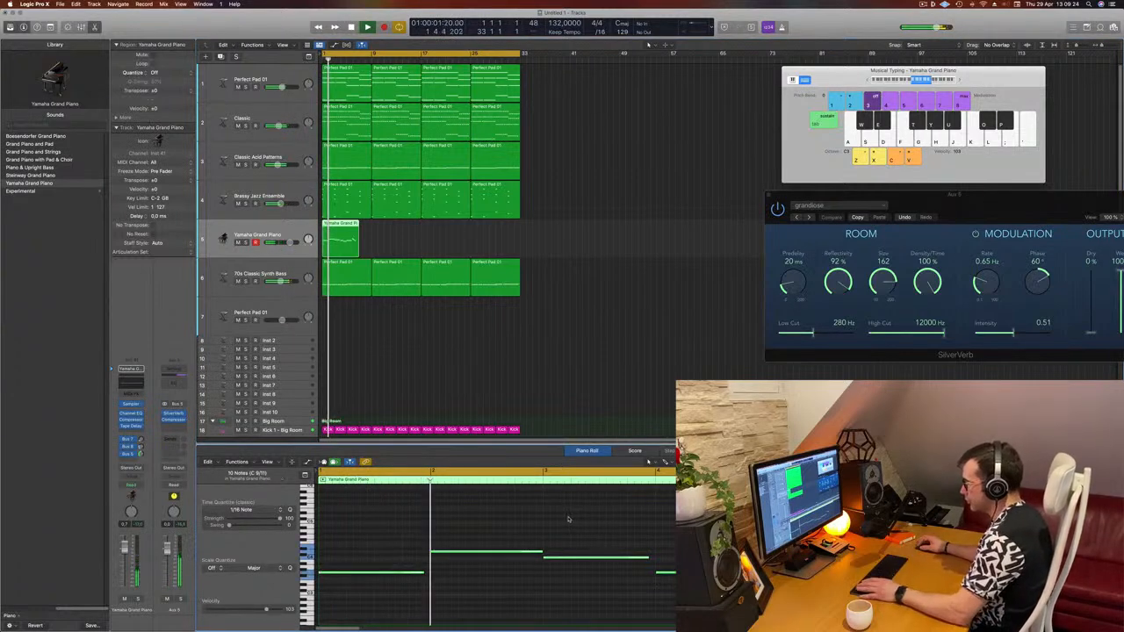
left_click(506, 512)
scroll(506, 511, "left", 1)
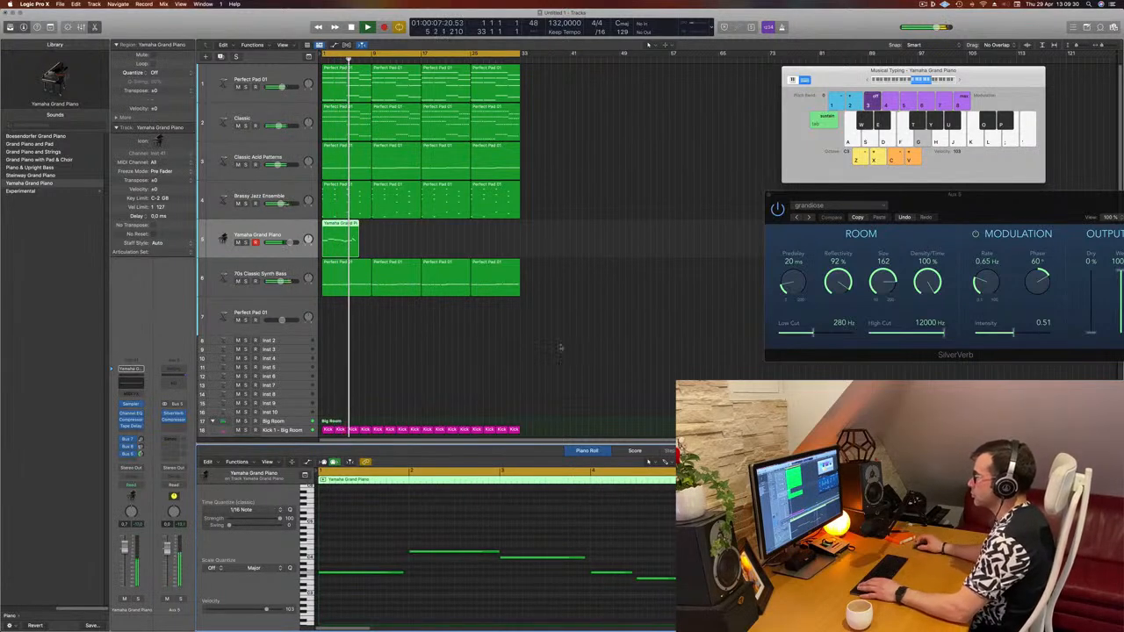
scroll(377, 238, "up", 2)
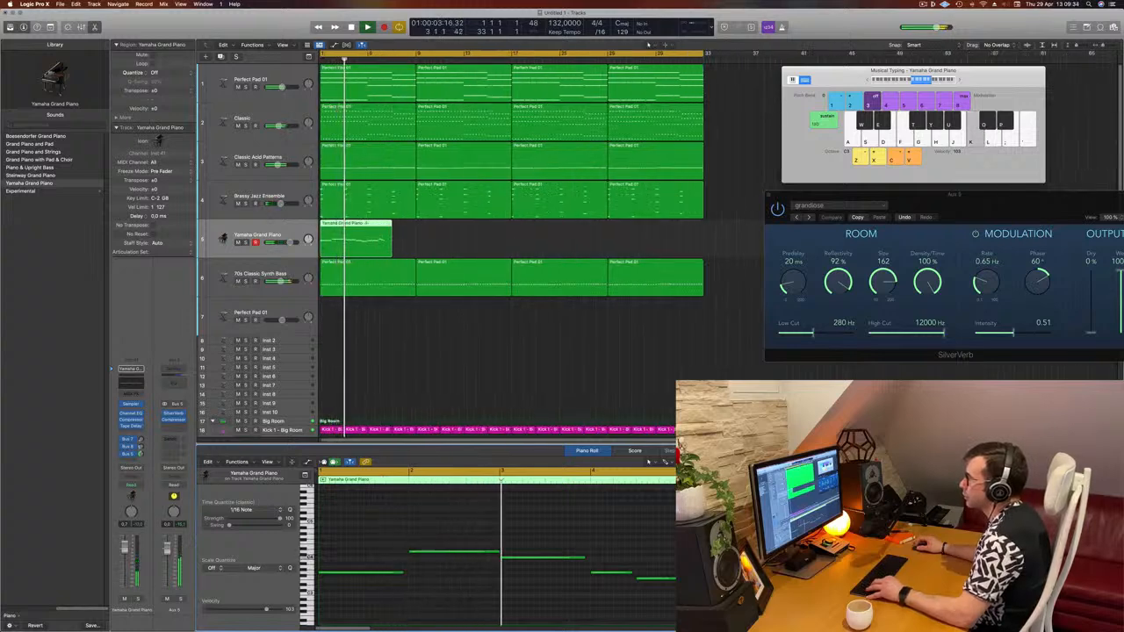
double_click(368, 223, "super")
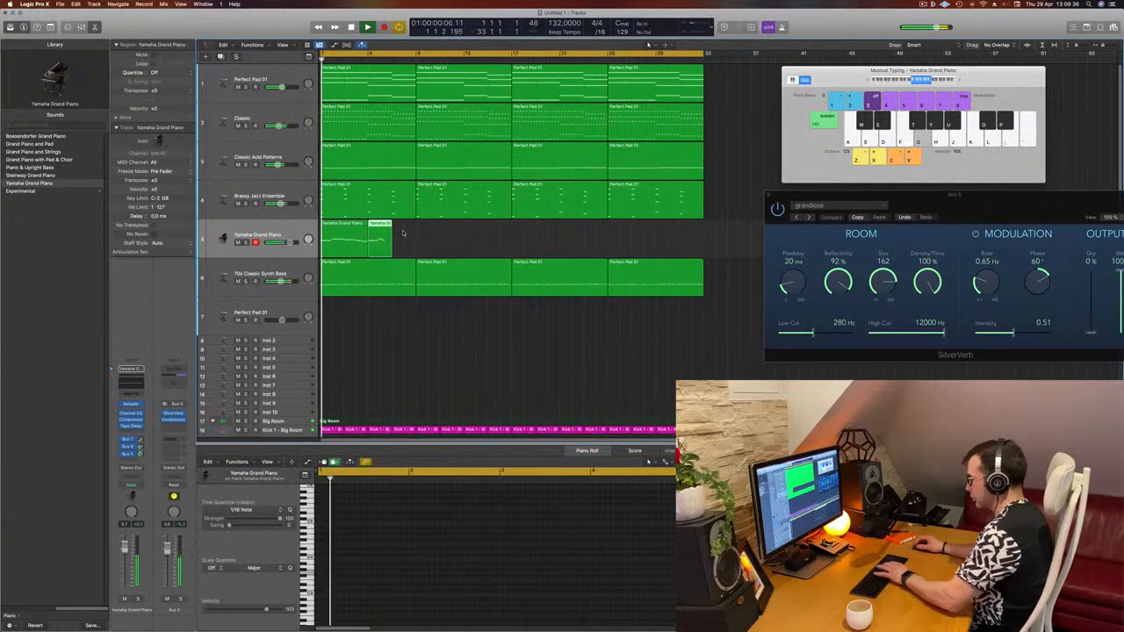
key("Delete")
left_click(356, 234)
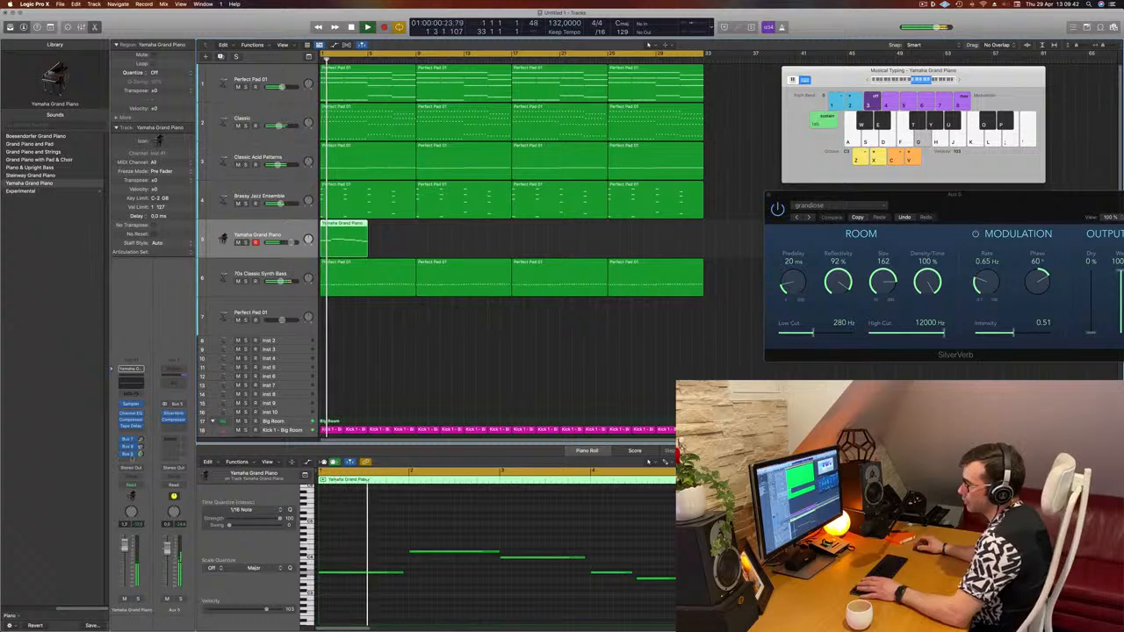
- Open the piano channel's Channel EQ and compressor, choosing the Vintage VCA compressor model
left_click(131, 384)
left_click_drag(408, 124, 552, 114)
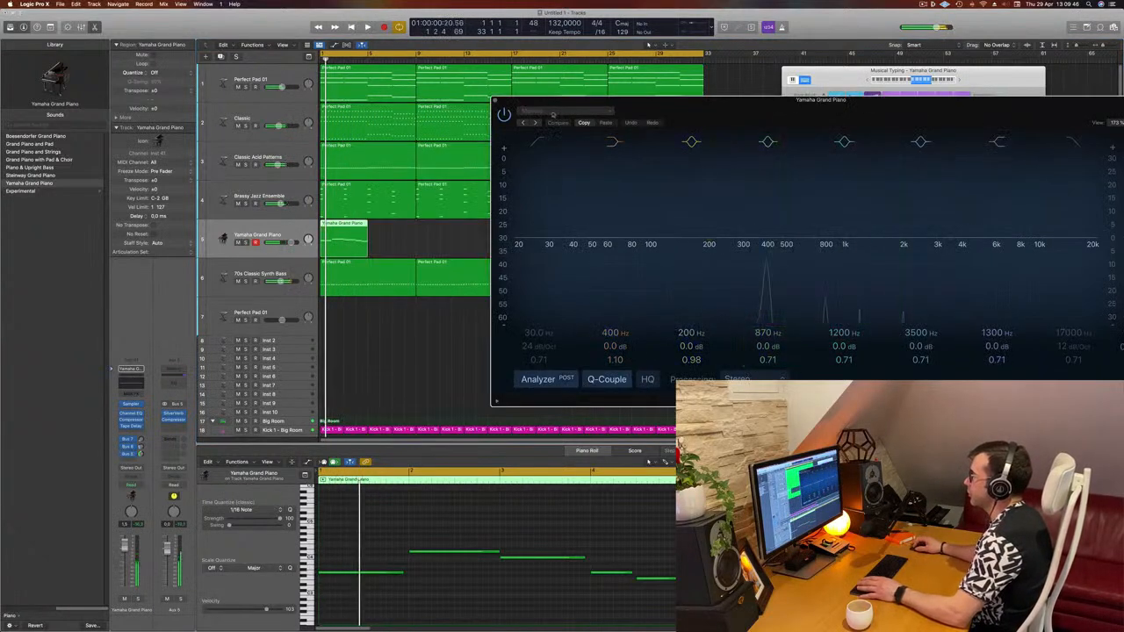
key("space")
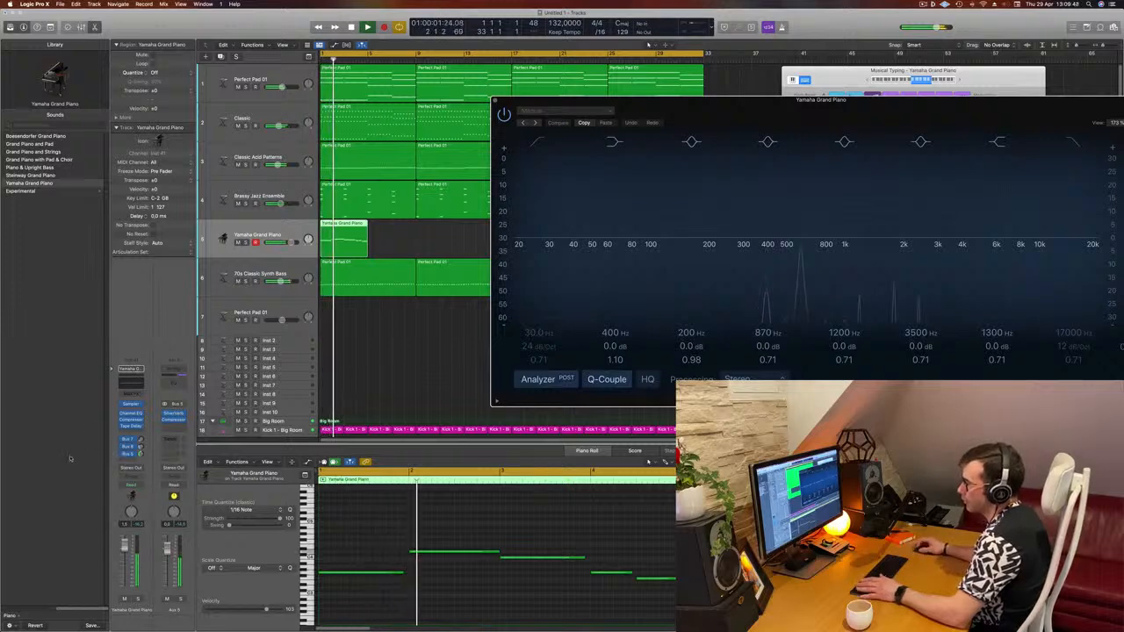
left_click(130, 420)
left_click(579, 154)
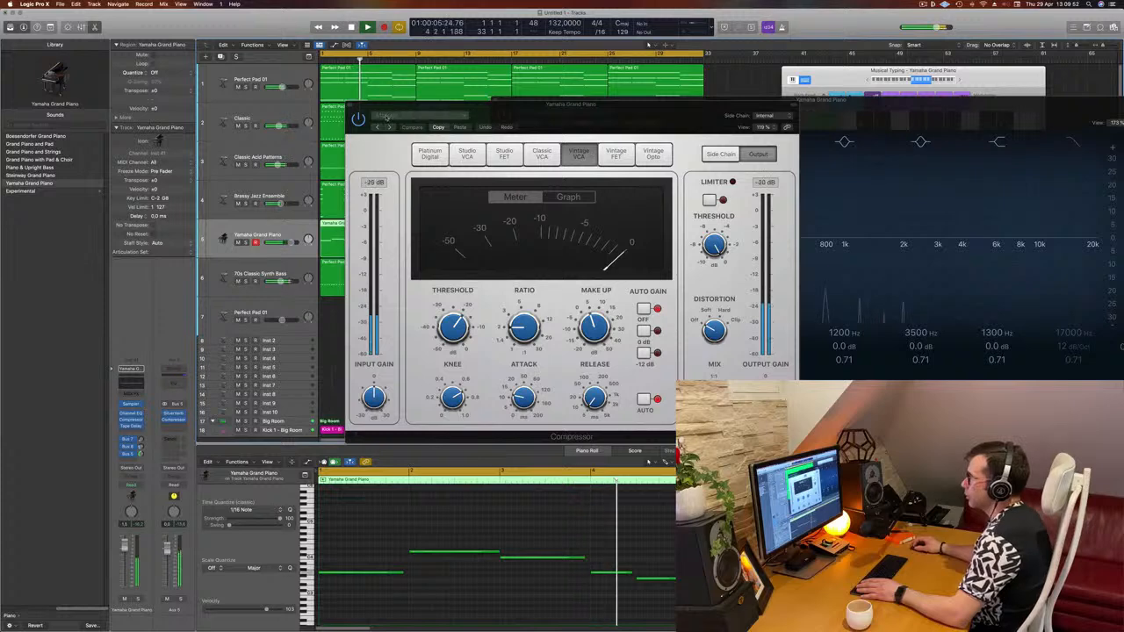
left_click(349, 104)
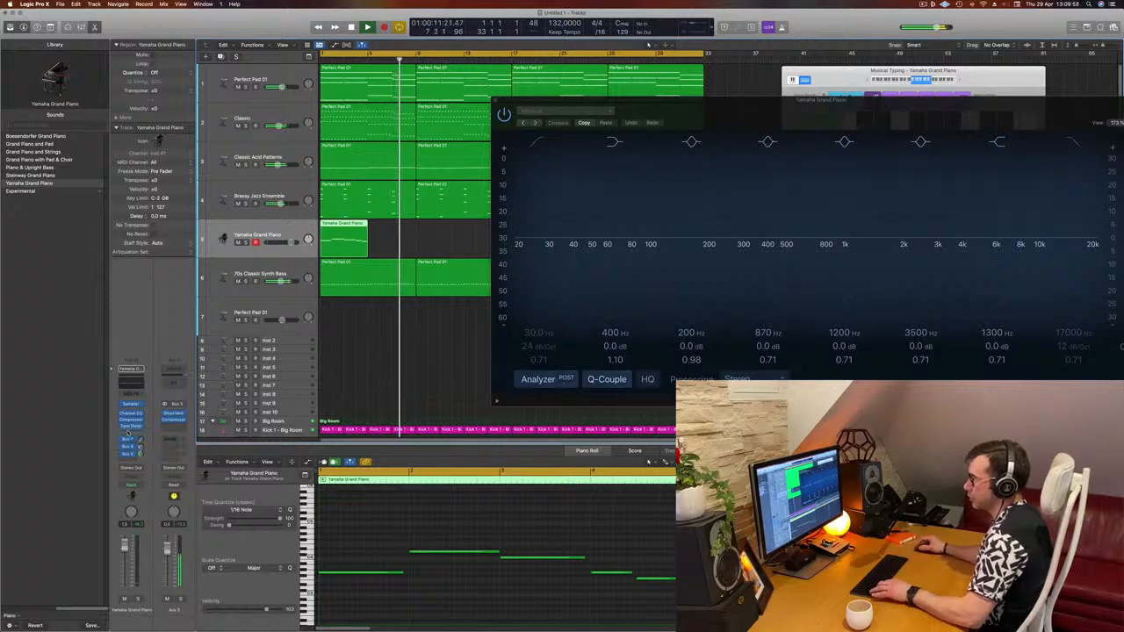
key("Return")
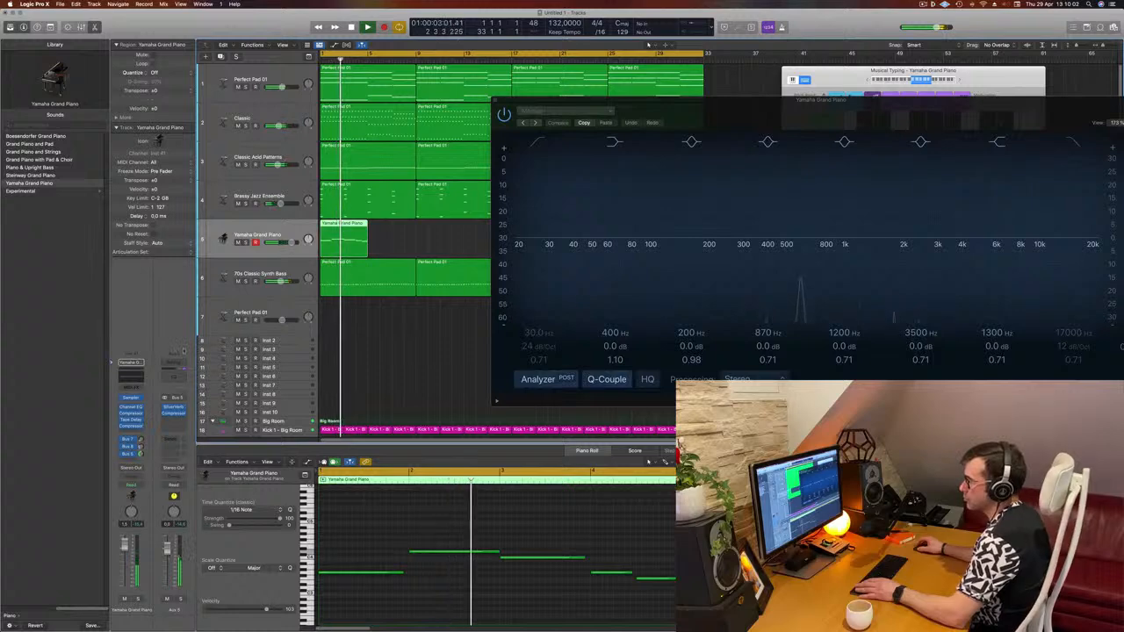
key("super+w")
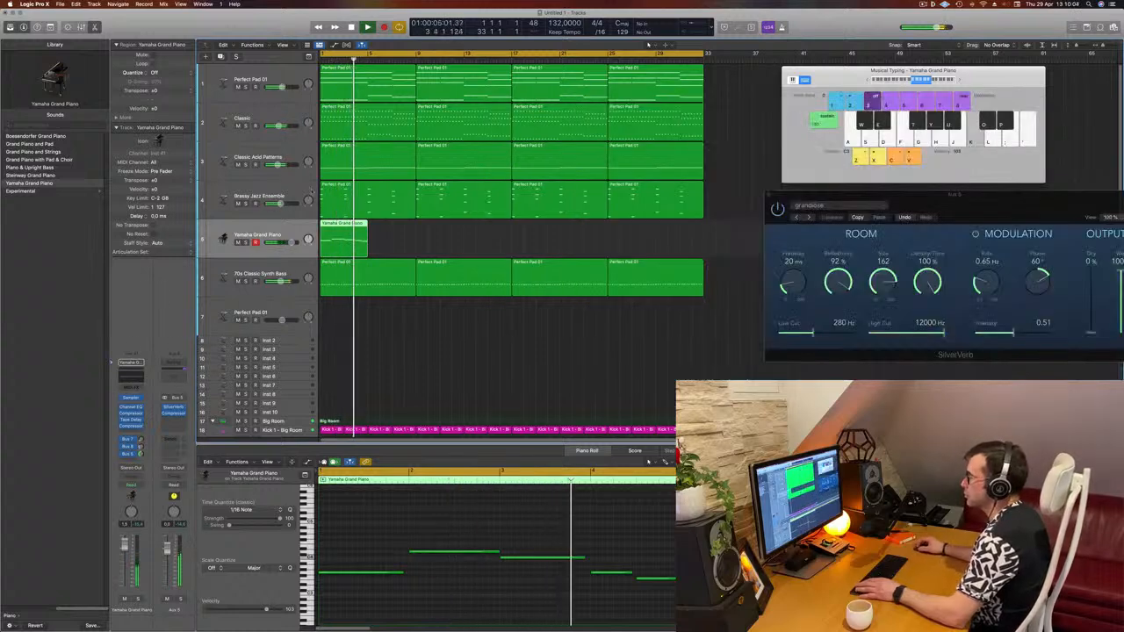
- In the piano's Channel EQ, boost the 3560 Hz band by 3.7 dB and set another band to 398 Hz, +4.0 dB
left_click(131, 376)
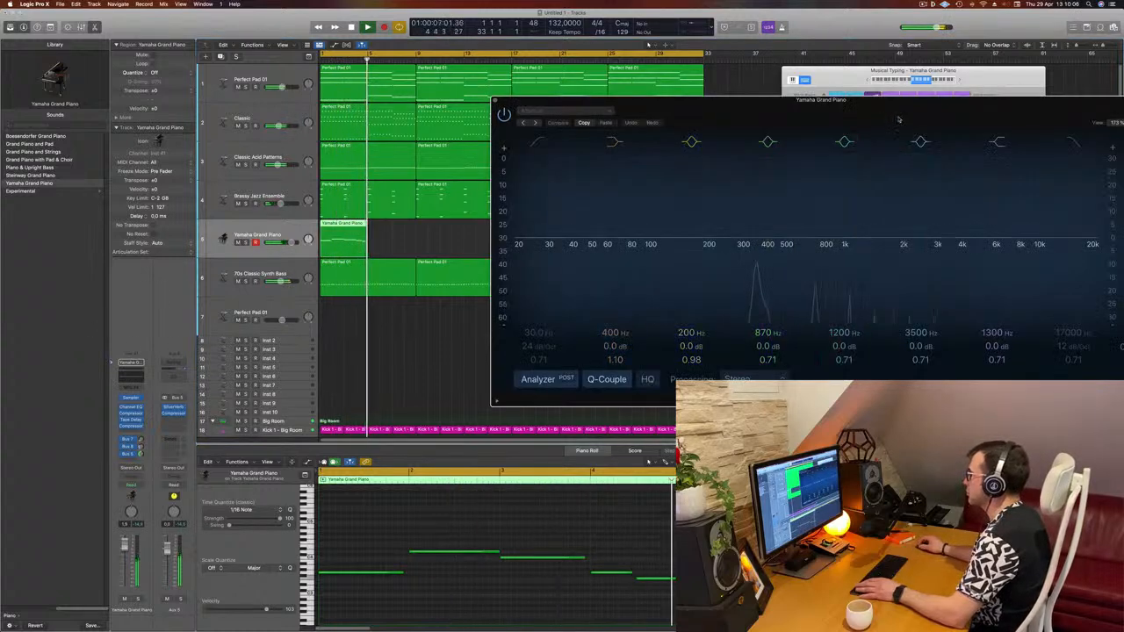
left_click_drag(902, 102, 719, 96)
key("space")
key("space")
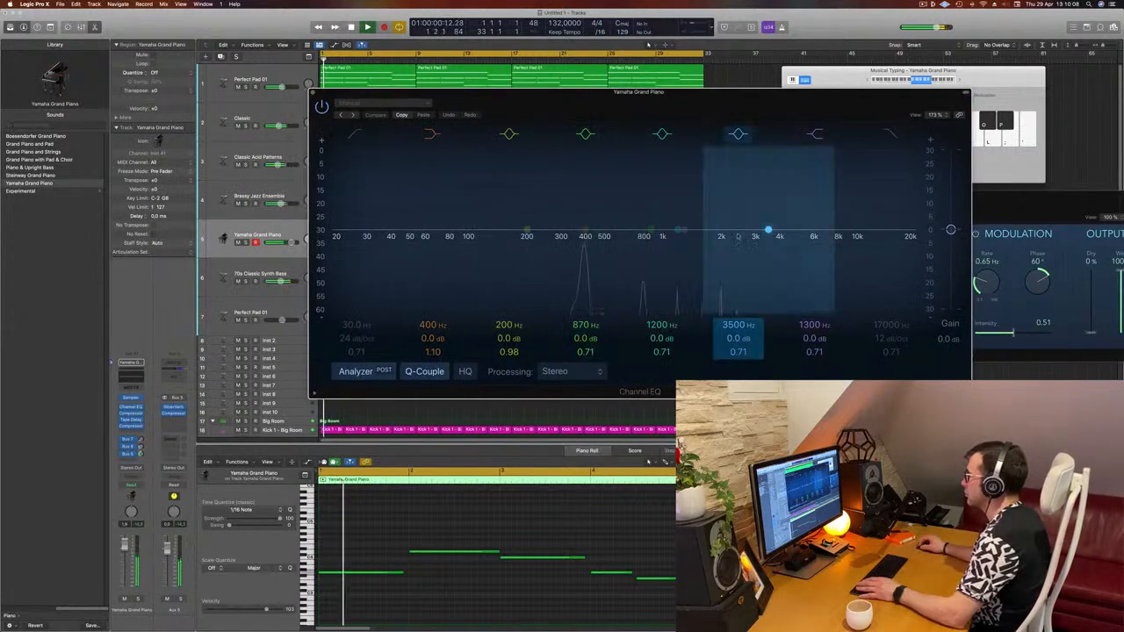
left_click_drag(767, 230, 769, 220)
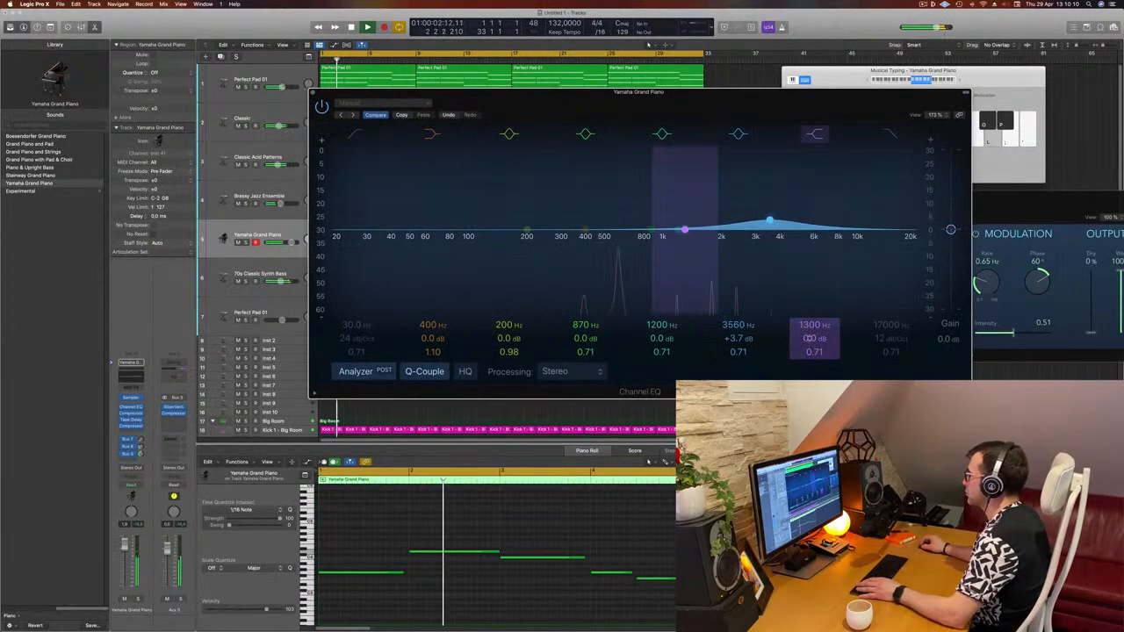
left_click_drag(685, 230, 685, 224)
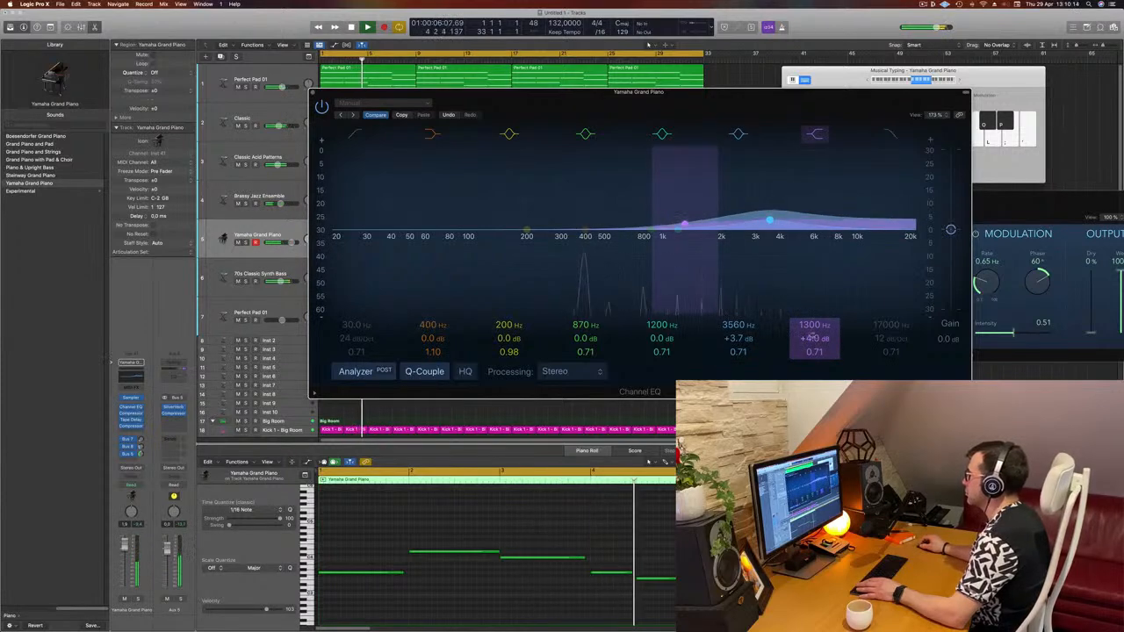
left_click_drag(812, 326, 812, 364)
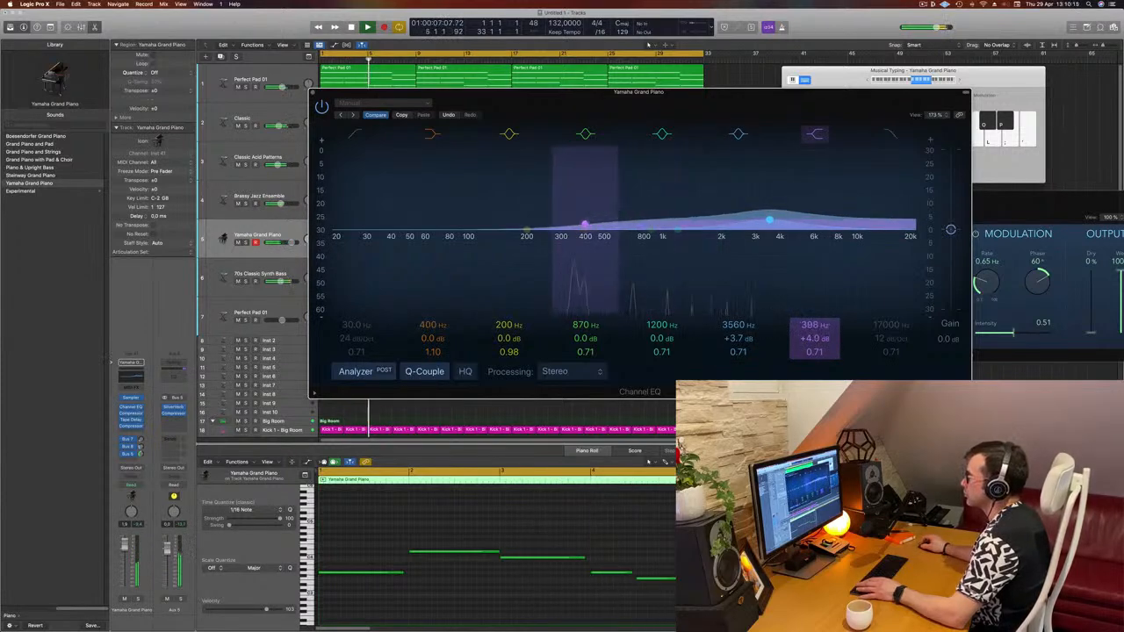
- Enable the EQ low cut, set it to about 500 Hz, and close the Channel EQ
left_click(362, 134)
left_click_drag(354, 196, 580, 203)
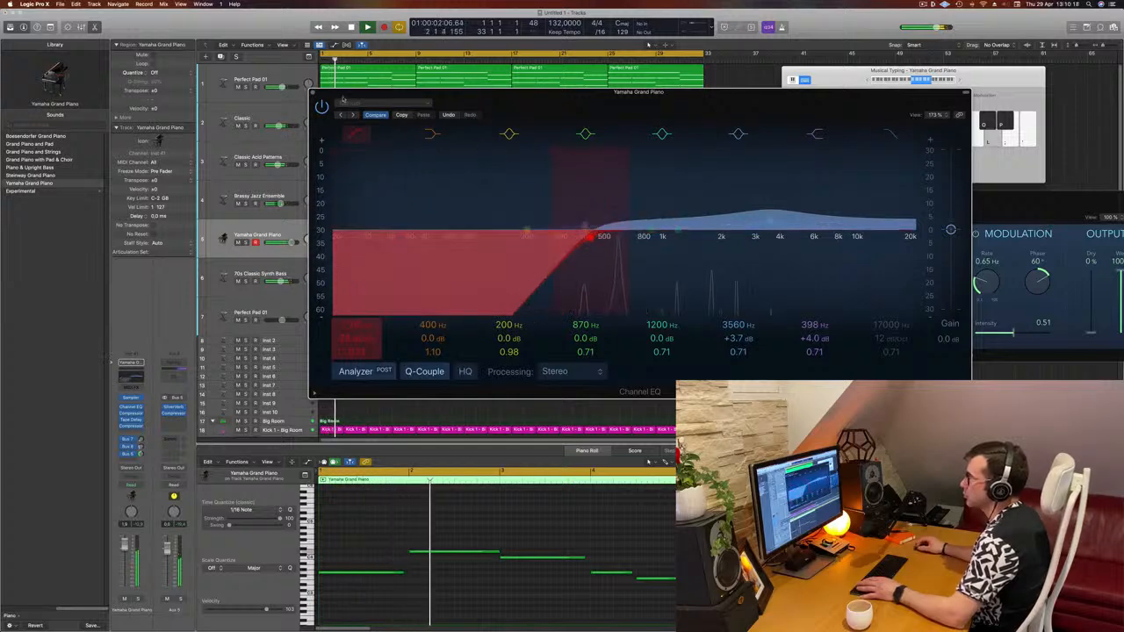
key("Return")
left_click(312, 92)
key("Return")
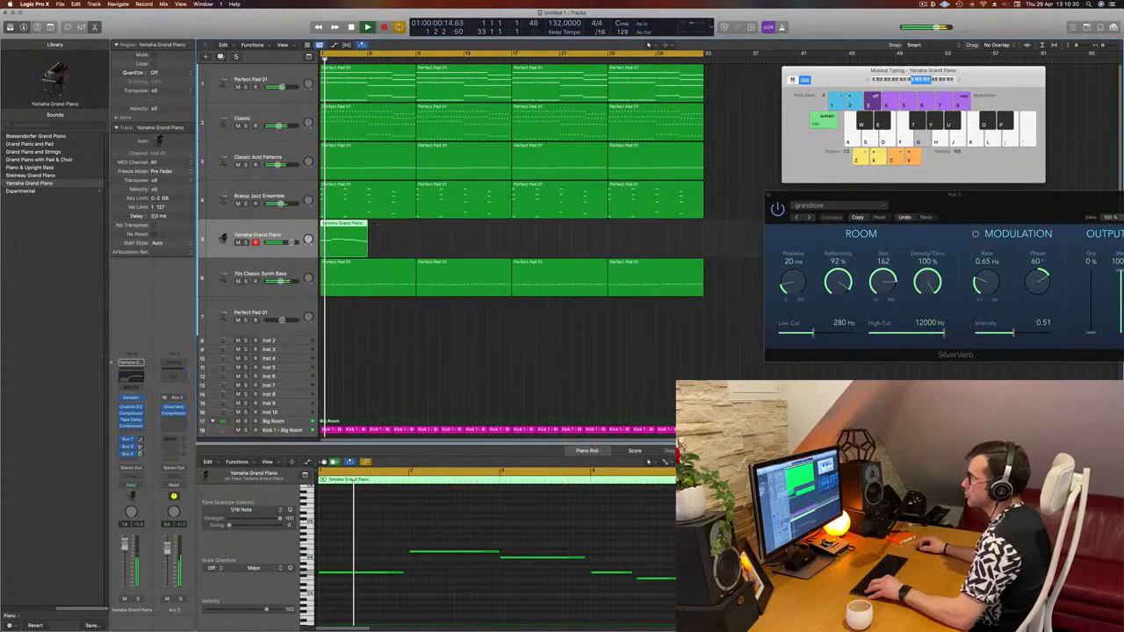
- Duplicate the piano region directly after itself on the same track
mouse_move(346, 231)
left_mouse_down()
mouse_move(395, 232)
mouse_move(354, 250)
left_mouse_up()
scroll(422, 237, "left", 1)
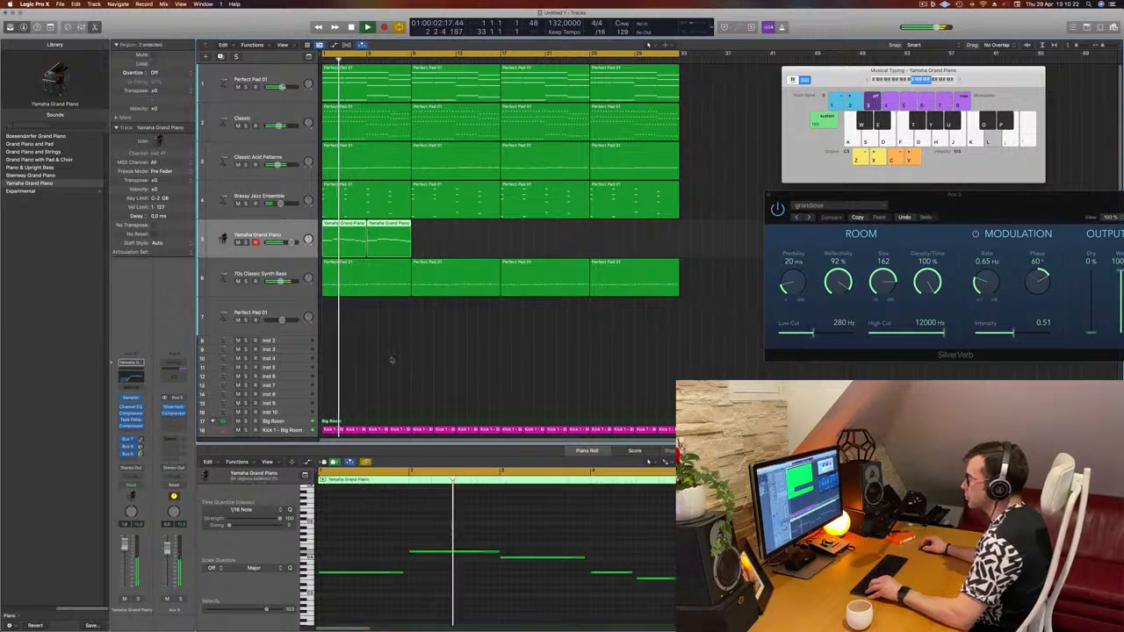
scroll(458, 498, "left", 3)
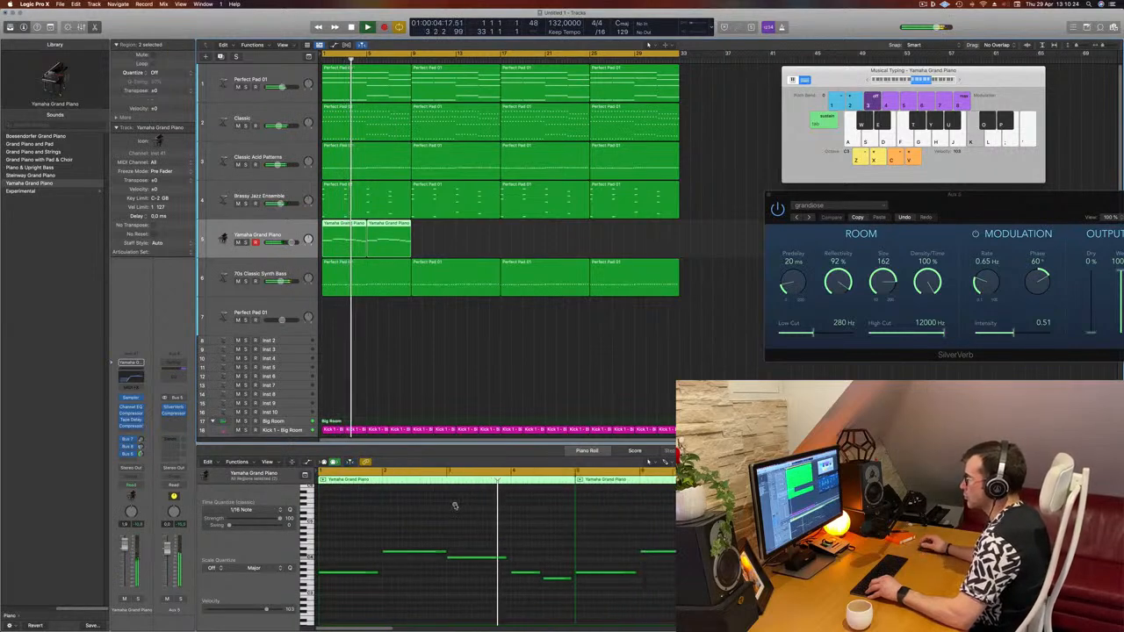
scroll(455, 506, "left", 2)
scroll(455, 507, "right", 1)
scroll(456, 506, "left", 2)
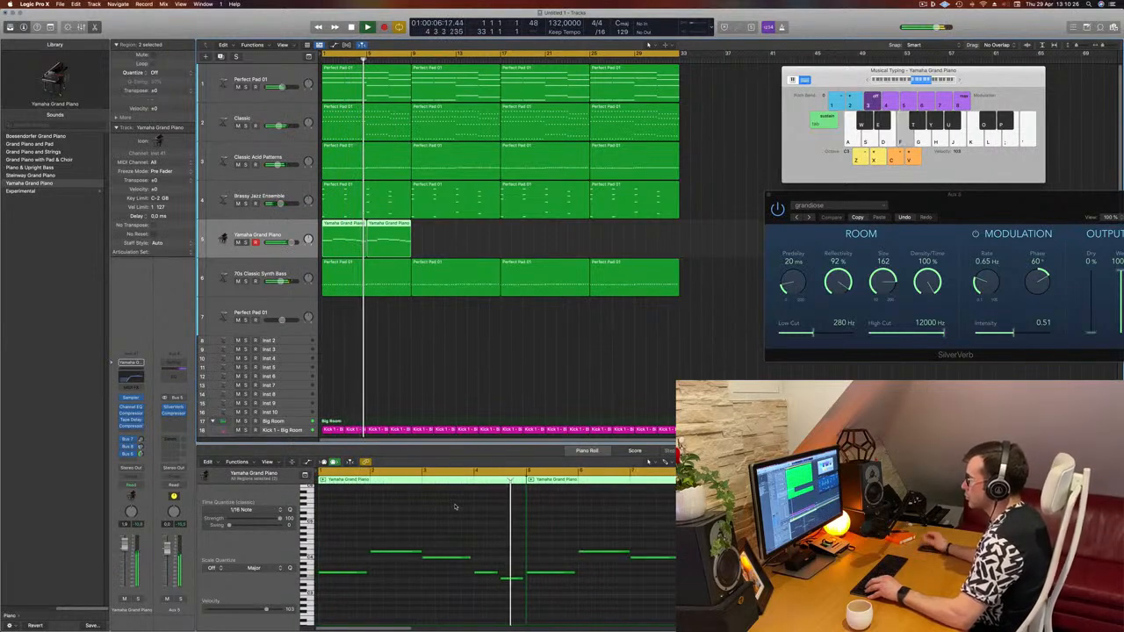
scroll(455, 507, "left", 1)
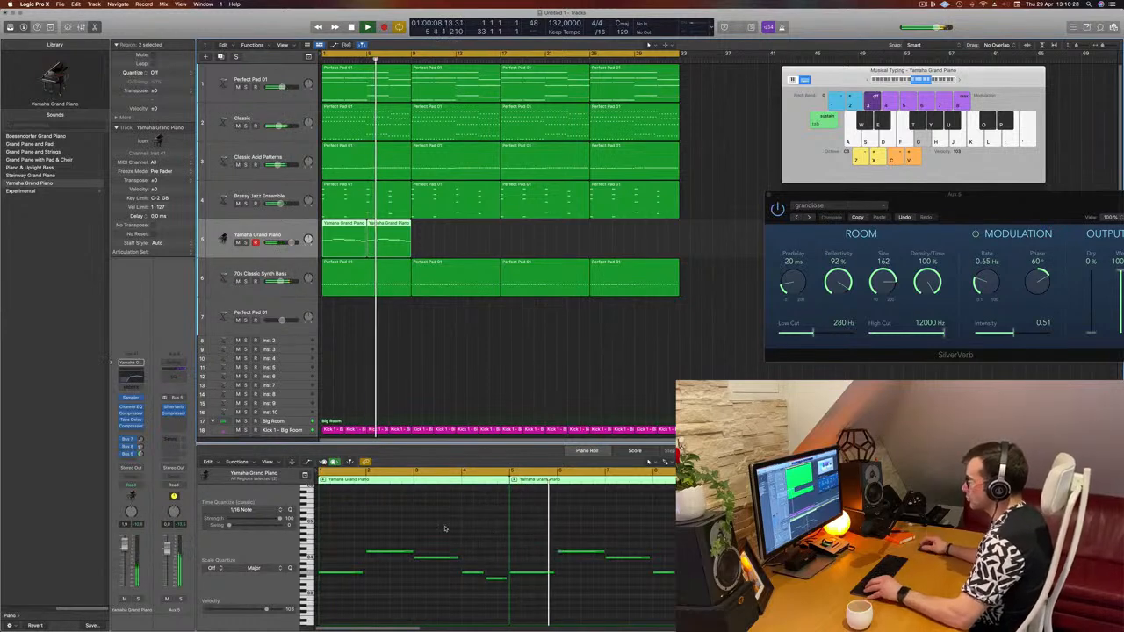
- Transpose one note in the duplicated piano region up three semitones
key("space")
key("space")
left_click_drag(531, 534, 531, 614)
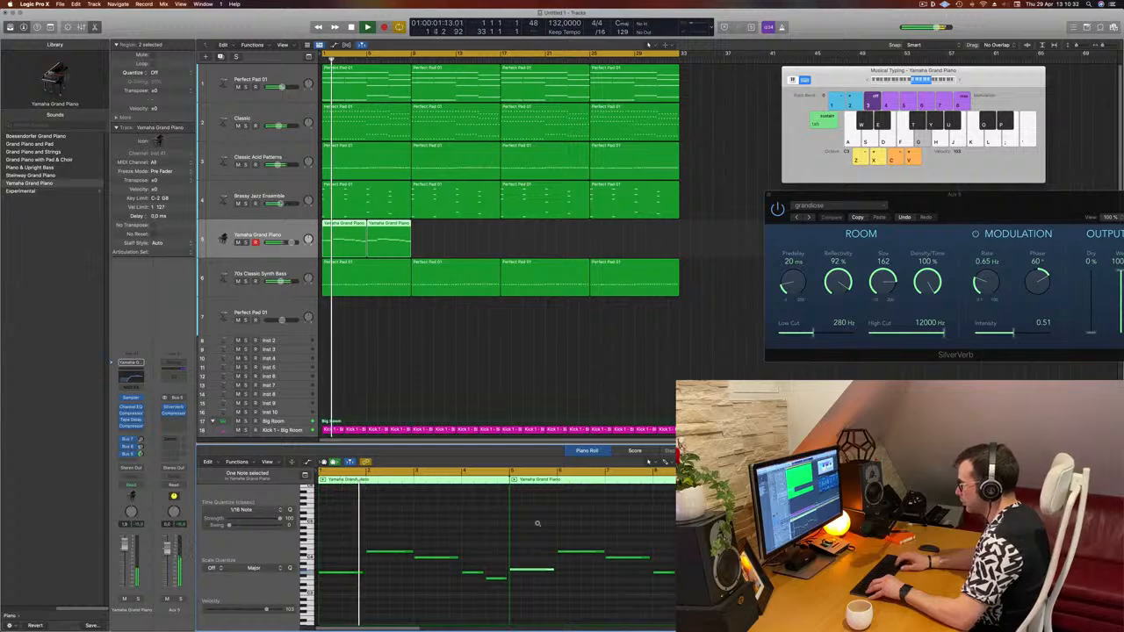
key("alt+Up")
key("alt+Up")
key("alt+Up")
key("alt+Up")
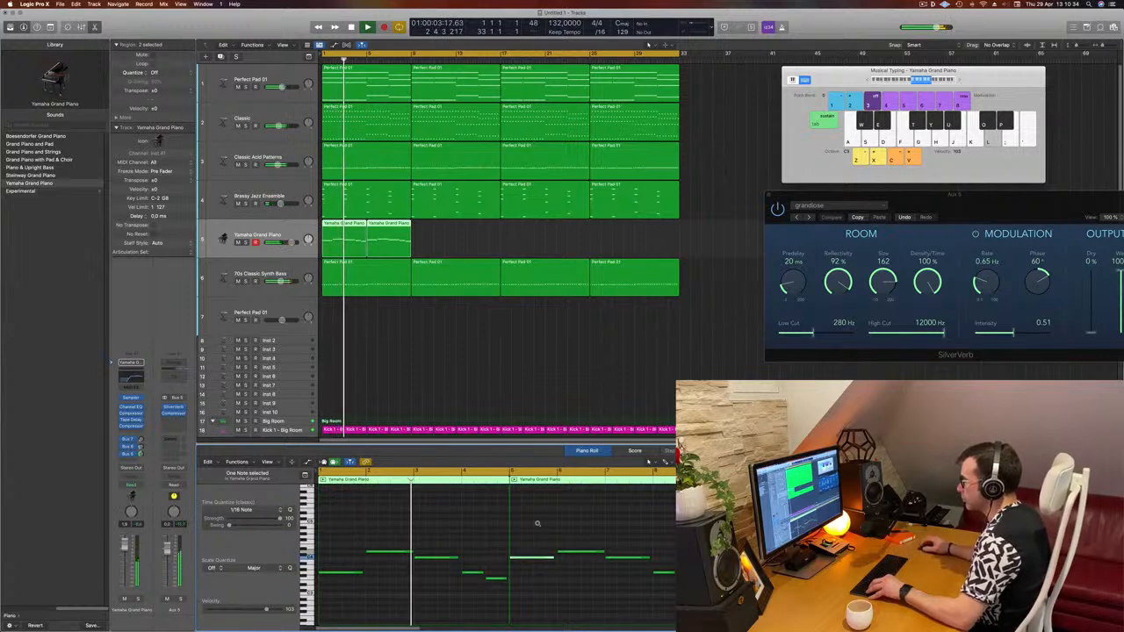
- Transpose a note near the end of the second piano region down three semitones
left_click_drag(624, 541, 635, 565)
key("alt+Down")
key("alt+Down")
key("alt+Down")
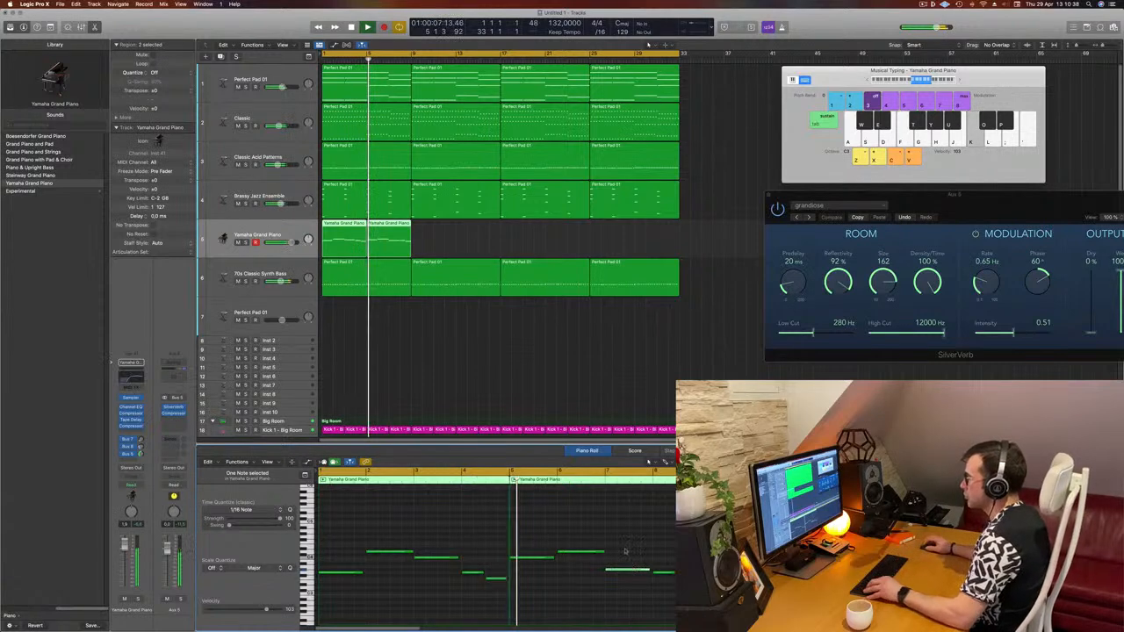
key("super+Left")
key("Return")
left_click(481, 518)
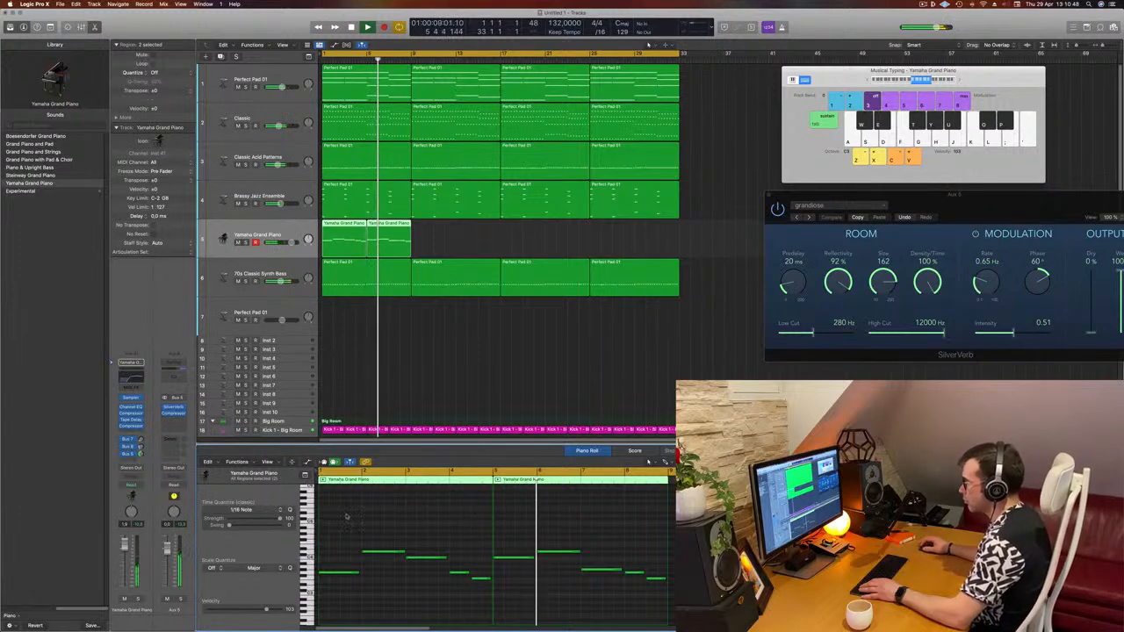
- Lower another note in the second piano region by one semitone
scroll(341, 518, "down", 1)
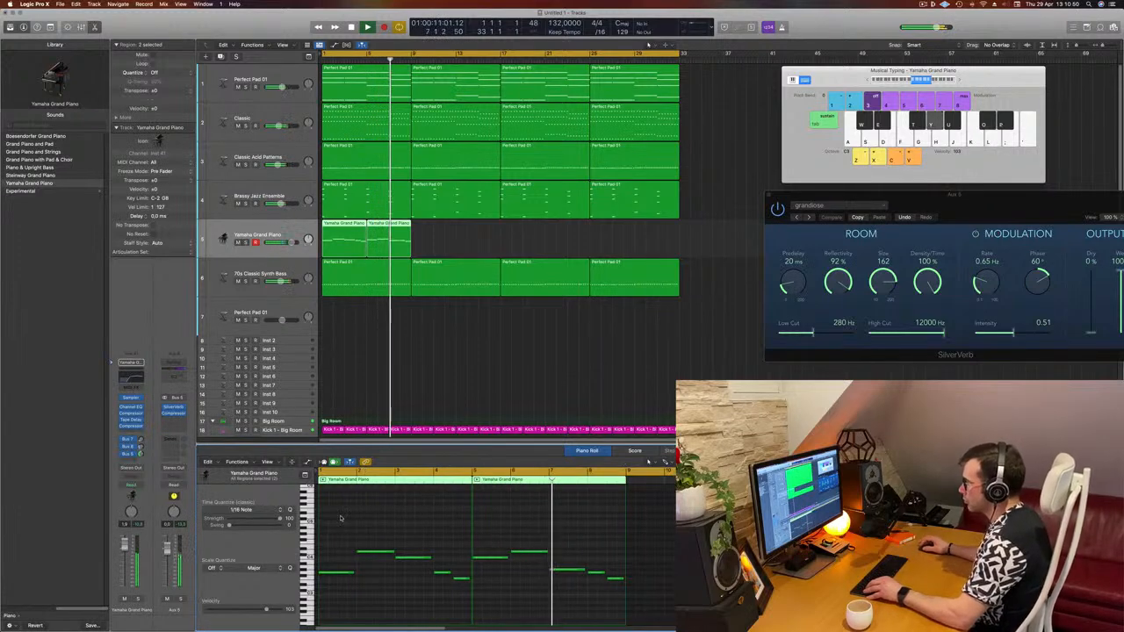
left_click_drag(555, 591, 555, 590)
key("alt+Down")
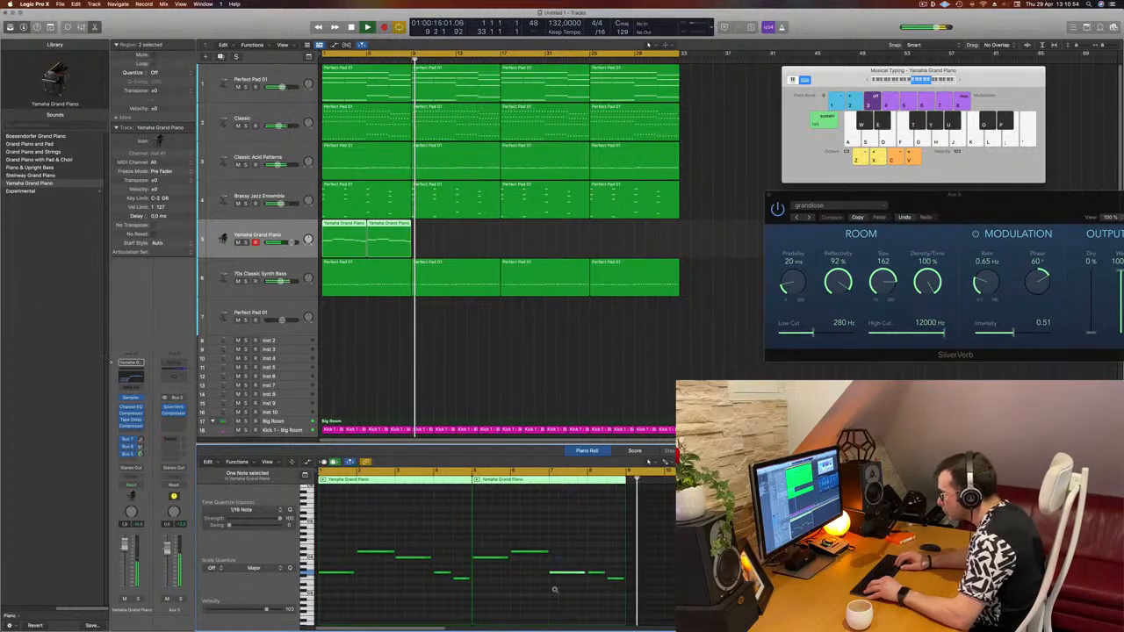
key("Return")
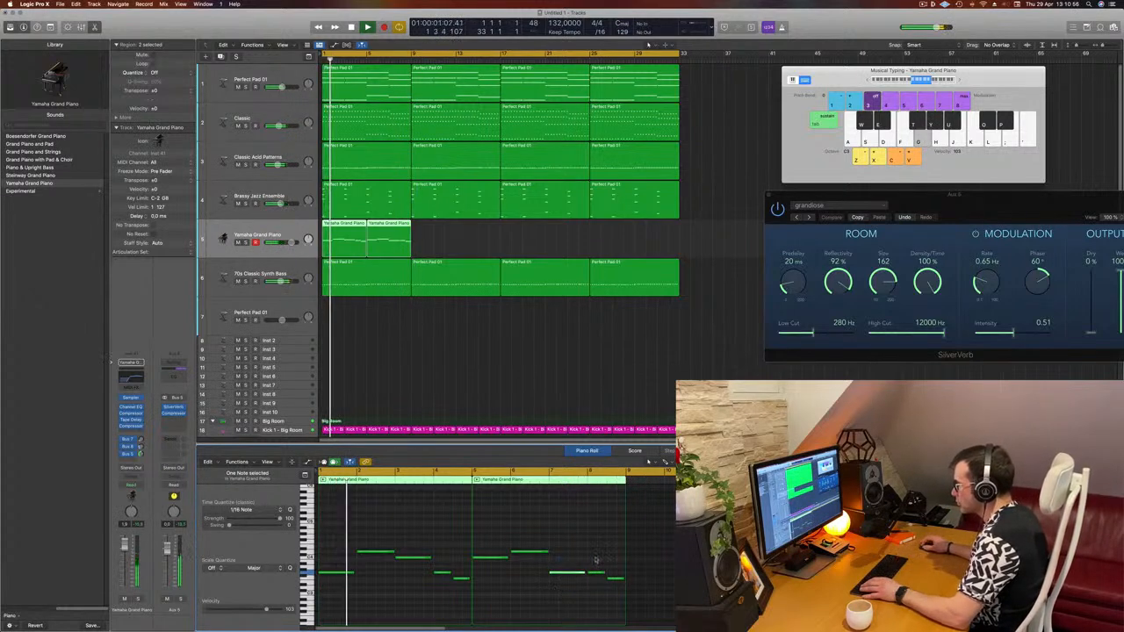
- Raise a late note in the second piano region by three semitones
left_click_drag(598, 562, 599, 581)
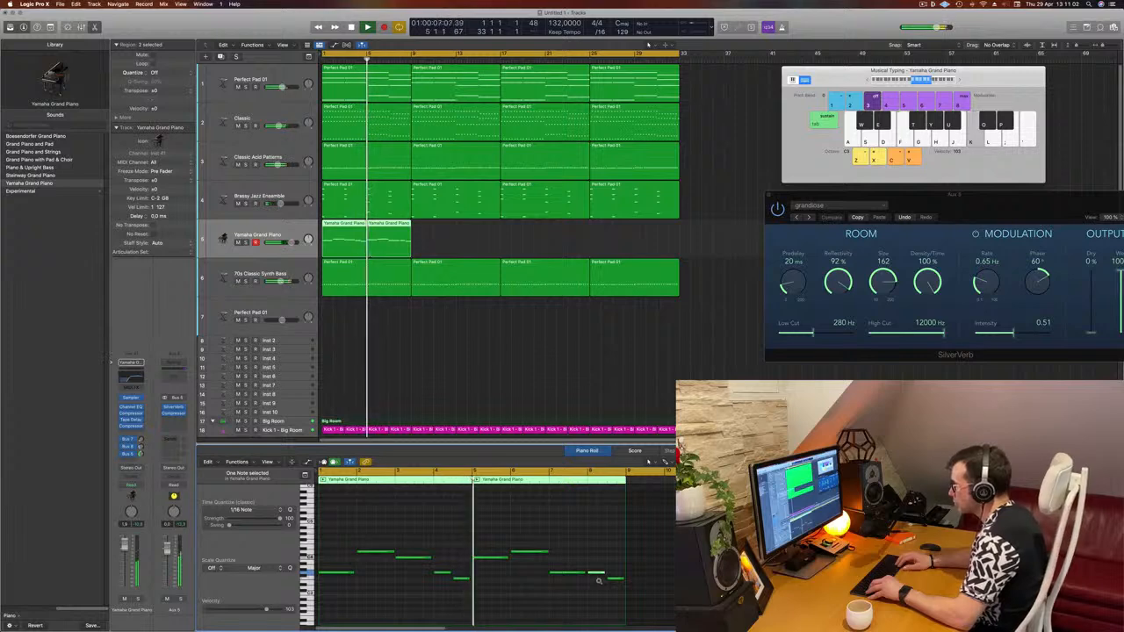
key("alt+Up")
key("alt+Up")
key("alt+Up")
key("alt+Up")
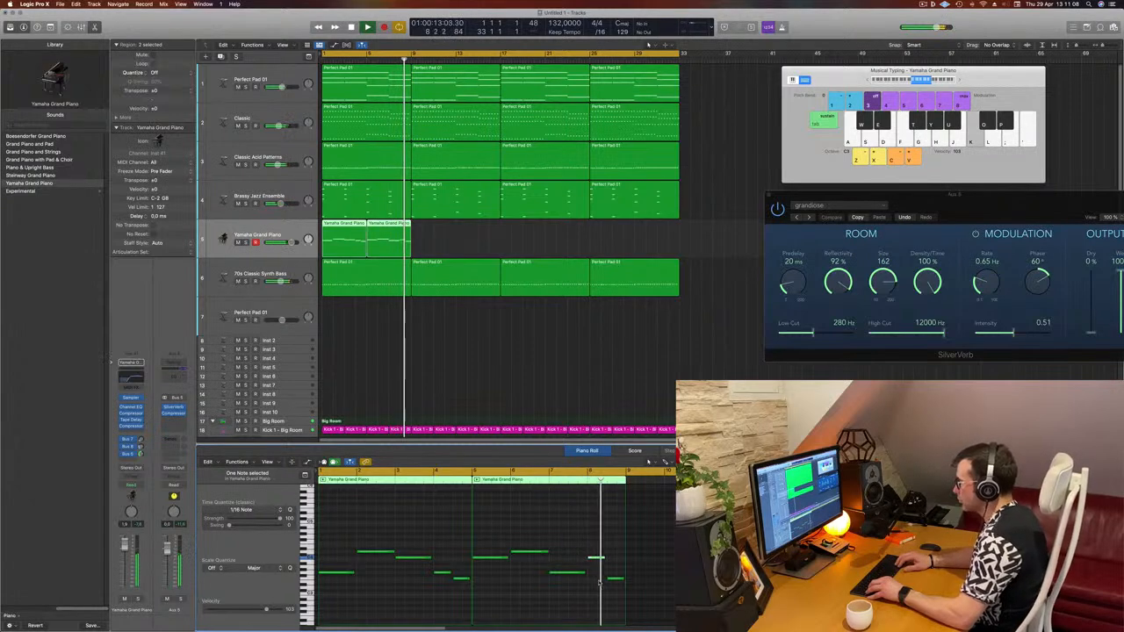
- Copy the two piano regions to follow the originals and play the arrangement
key("Return")
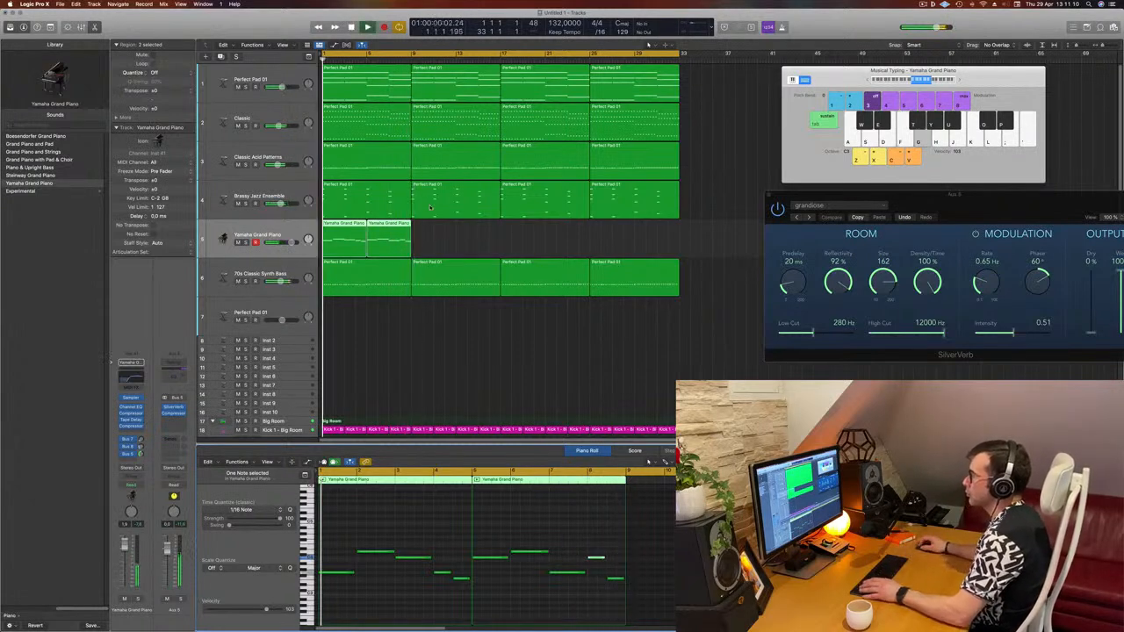
left_click(343, 225)
left_click_drag(354, 228, 436, 234)
key("space")
key("super+Left")
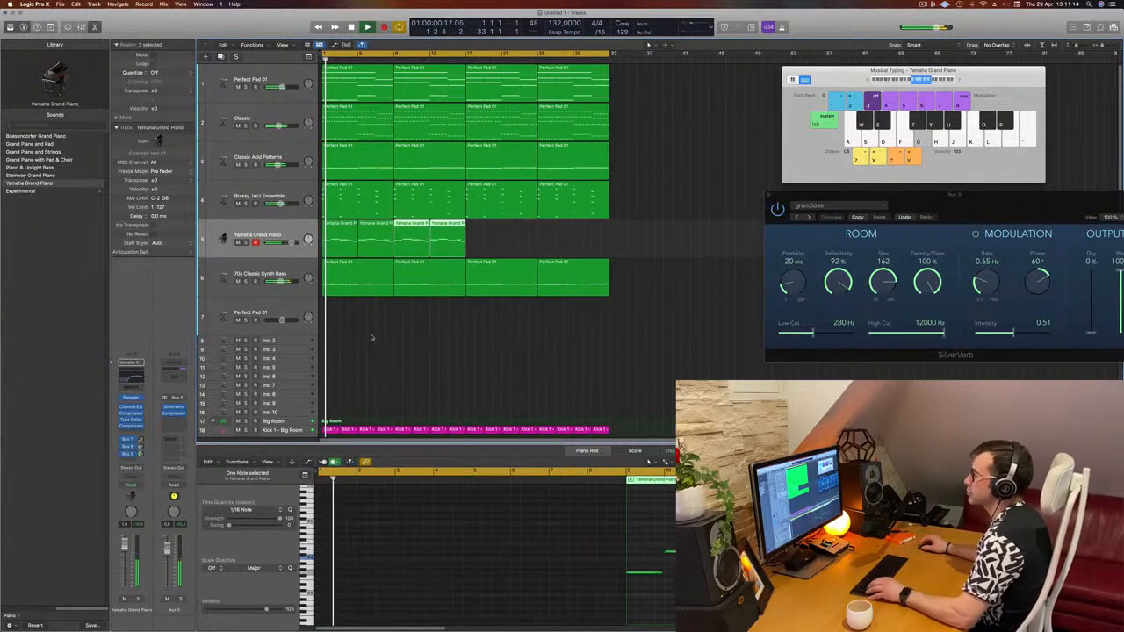
left_click(225, 239)
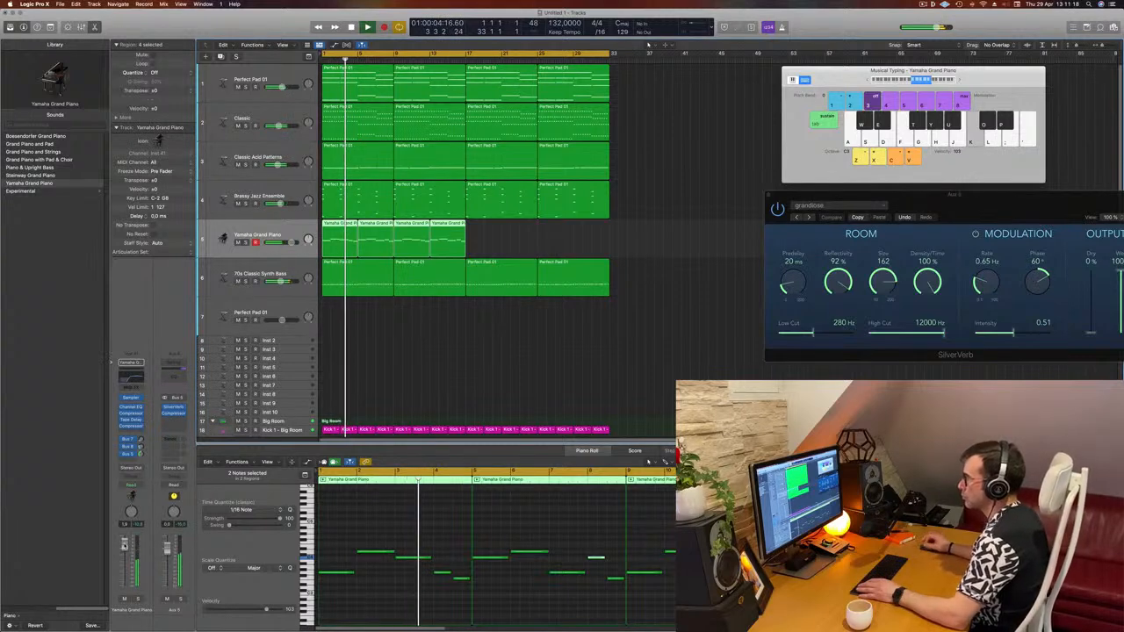
left_click(670, 251)
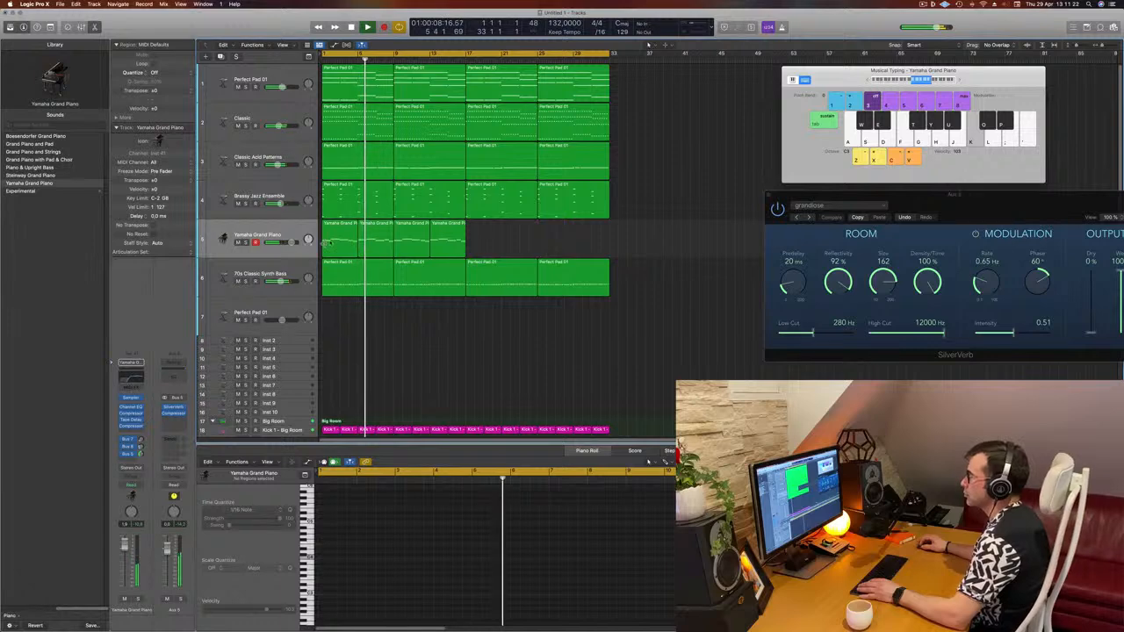
left_click(281, 187)
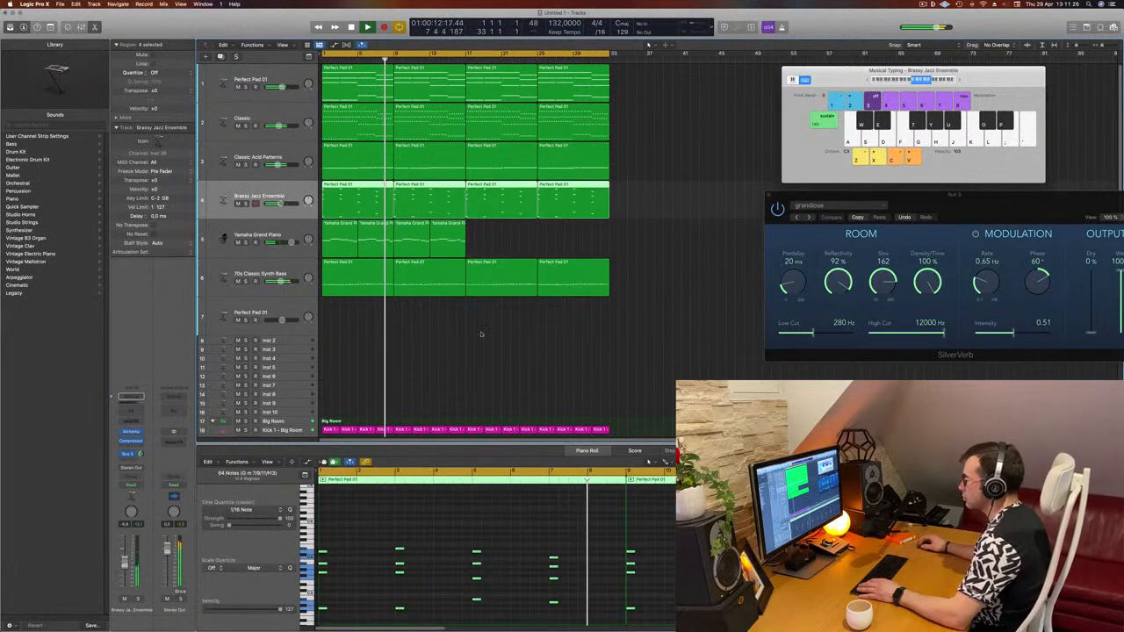
left_click(565, 251)
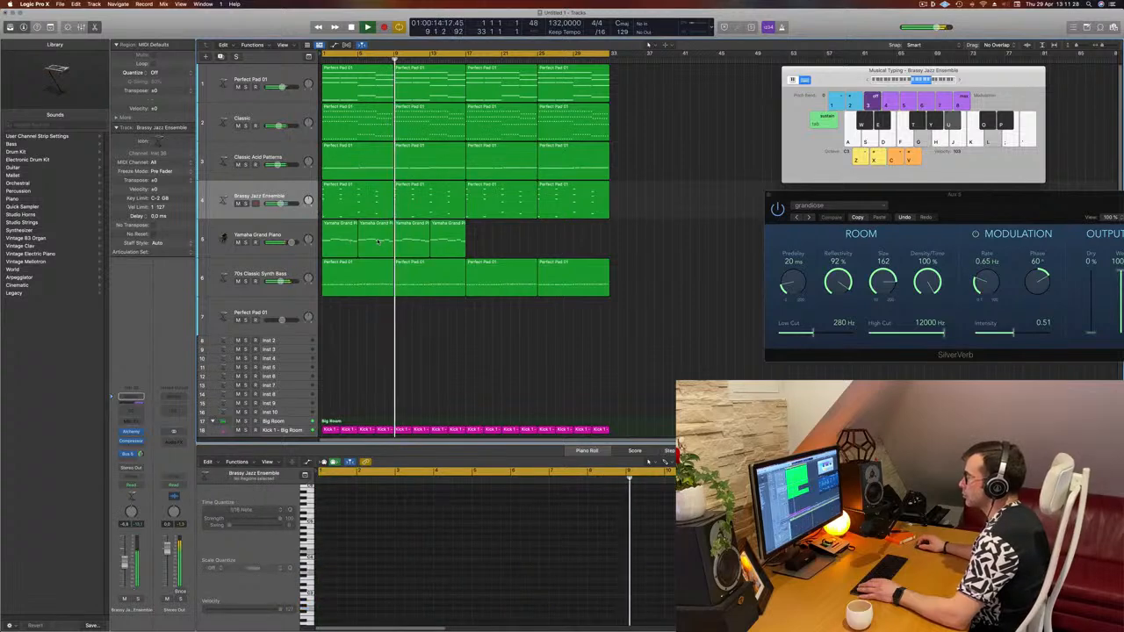
- Select and delete the copied piano regions, keeping only the original two
left_click(378, 242)
key("Return")
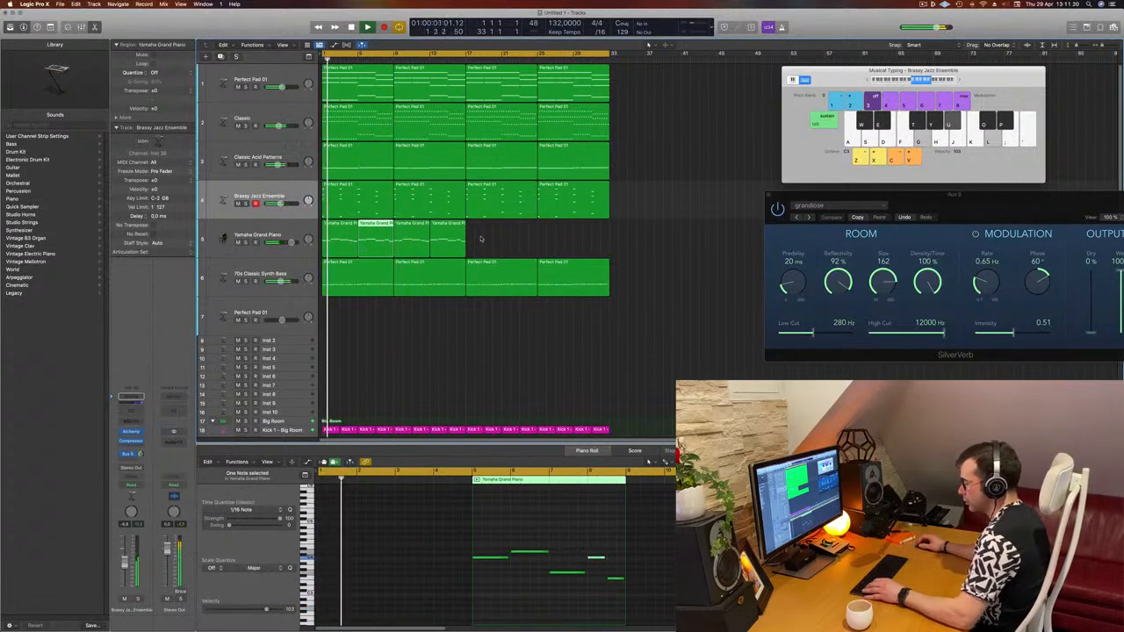
left_click_drag(481, 239, 325, 250)
key("Delete")
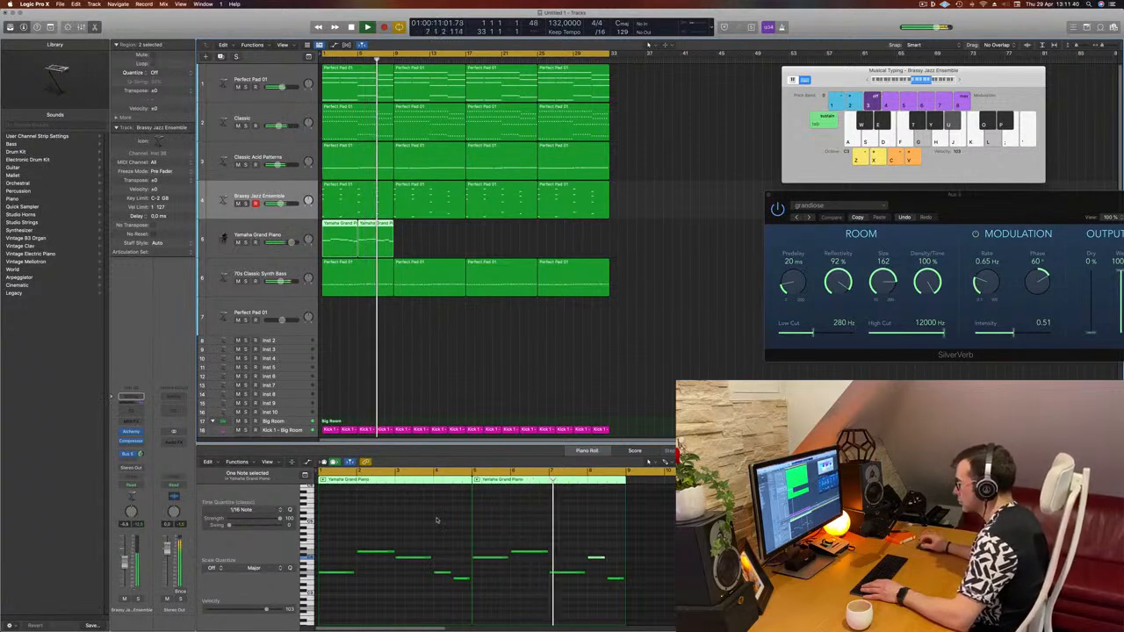
- Lower a late note in the second piano region by two semitones
left_click(564, 573)
key("alt+Down")
key("alt+Down")
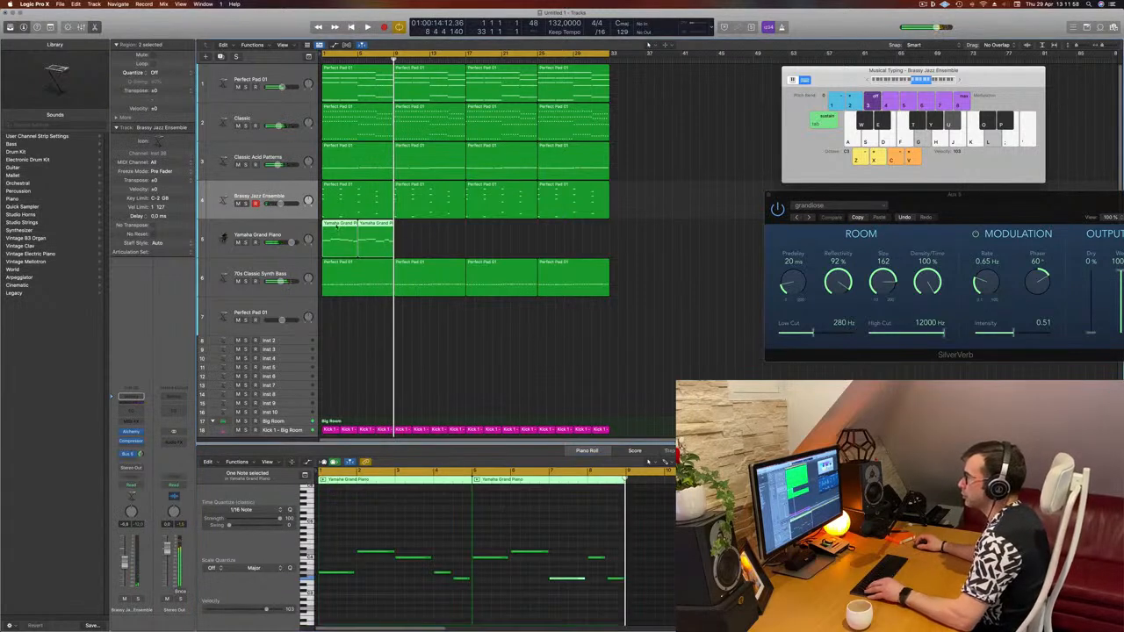
- Copy the two piano regions to extend the piano part to the end of the arrangement, and play it back
left_click_drag(342, 223, 485, 237)
key("Return")
key("space")
key("space")
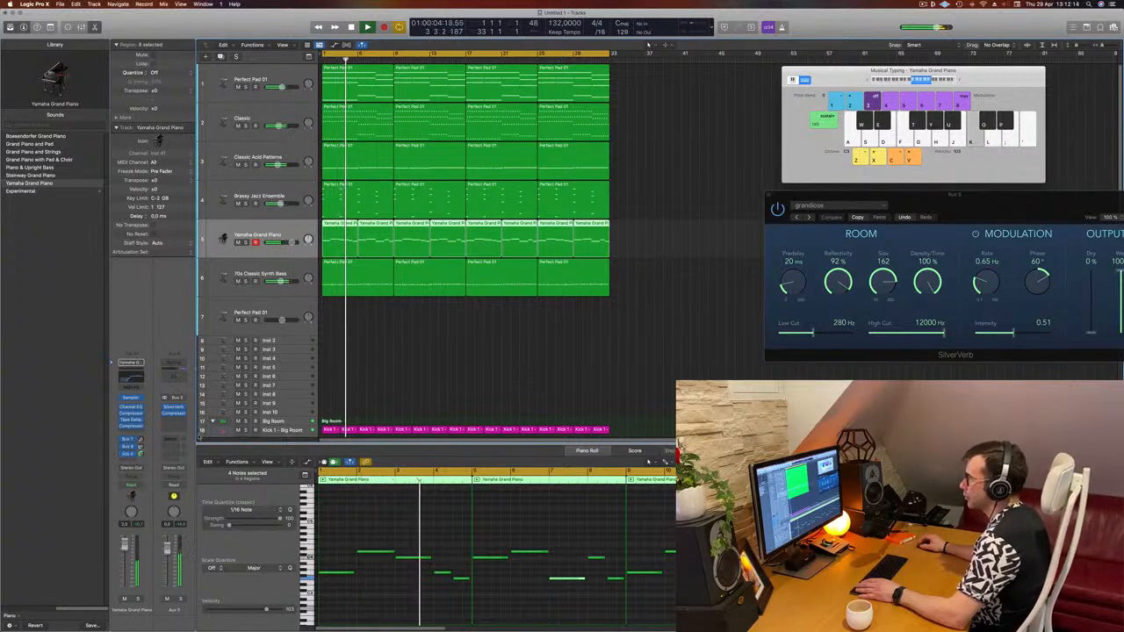
- Open the Brassy Jazz Ensemble instrument window and close it again
left_click(454, 361)
left_click(268, 194)
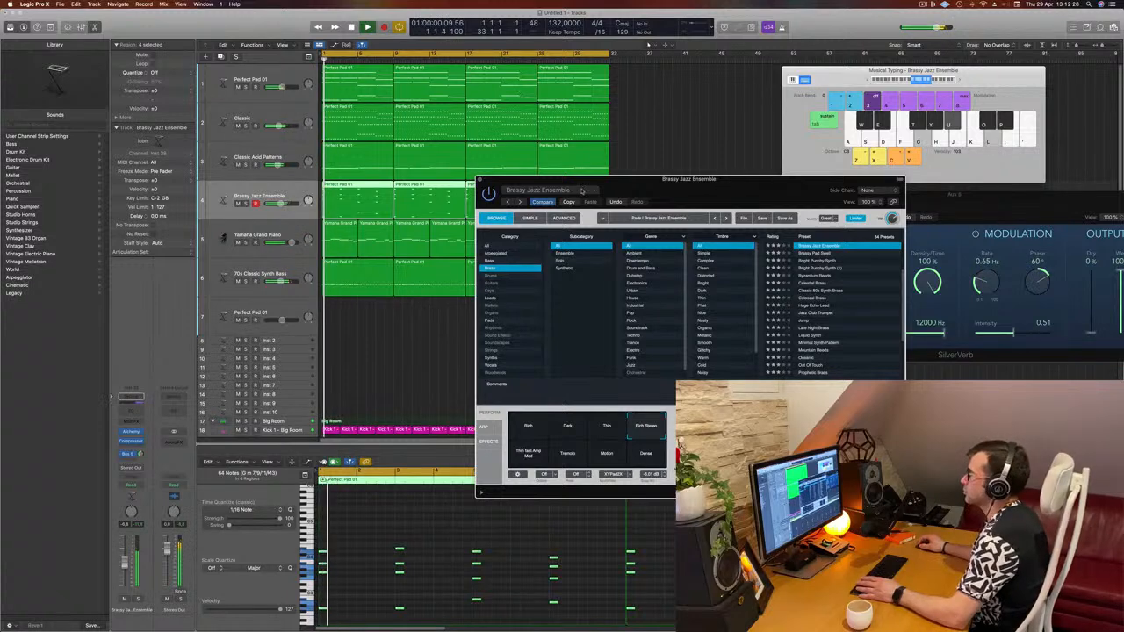
left_click_drag(476, 186, 469, 187)
left_click(474, 181)
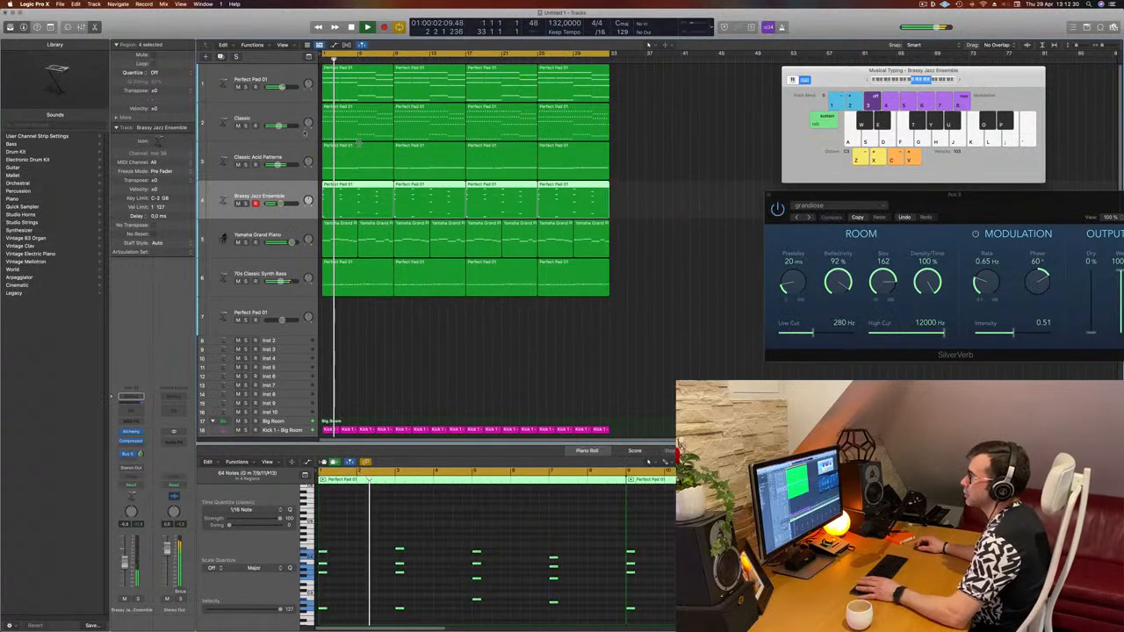
- Solo and unsolo the Classic track to audition it during playback
left_click(274, 116)
left_click(246, 126)
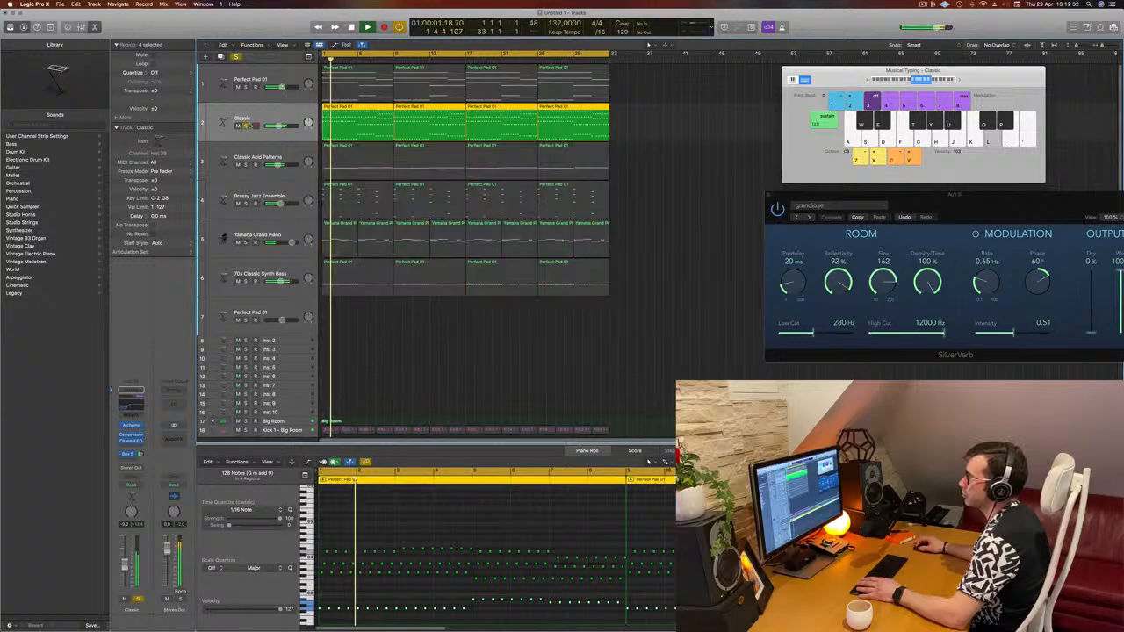
left_click(246, 127)
key("space")
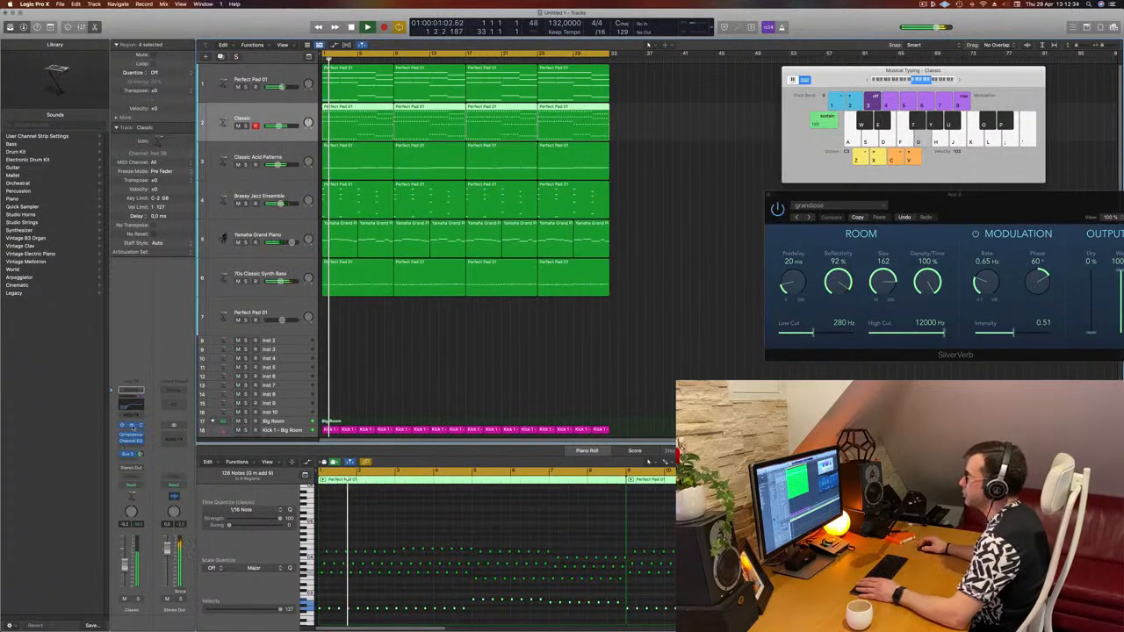
- Open the Classic track's Alchemy instrument window to inspect it, then close it
left_click(132, 427)
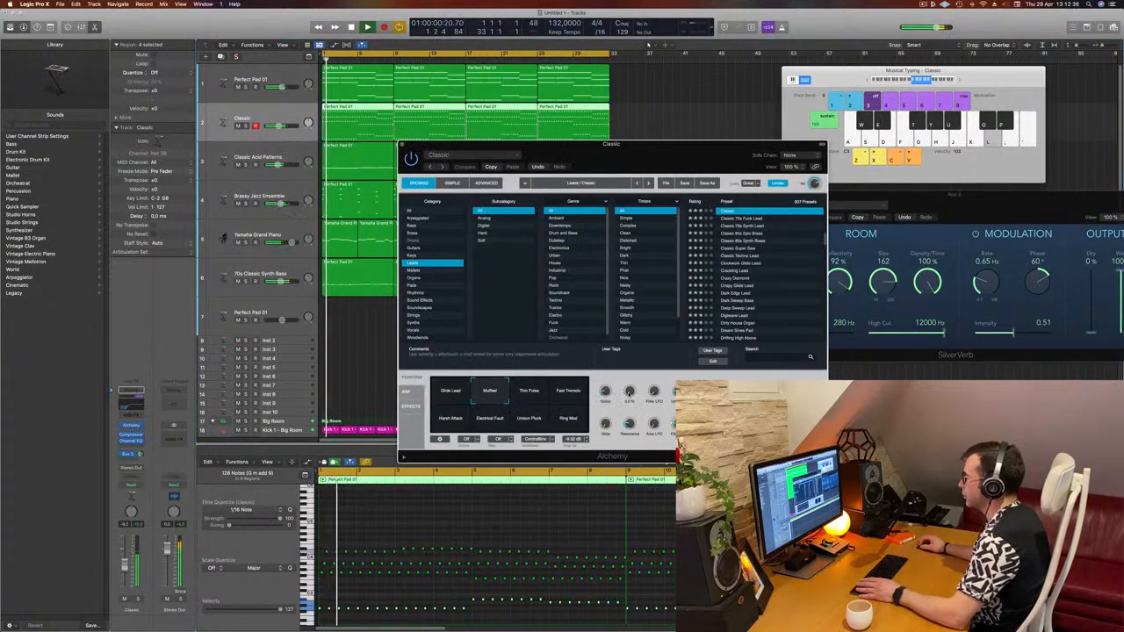
left_click_drag(654, 164, 685, 161)
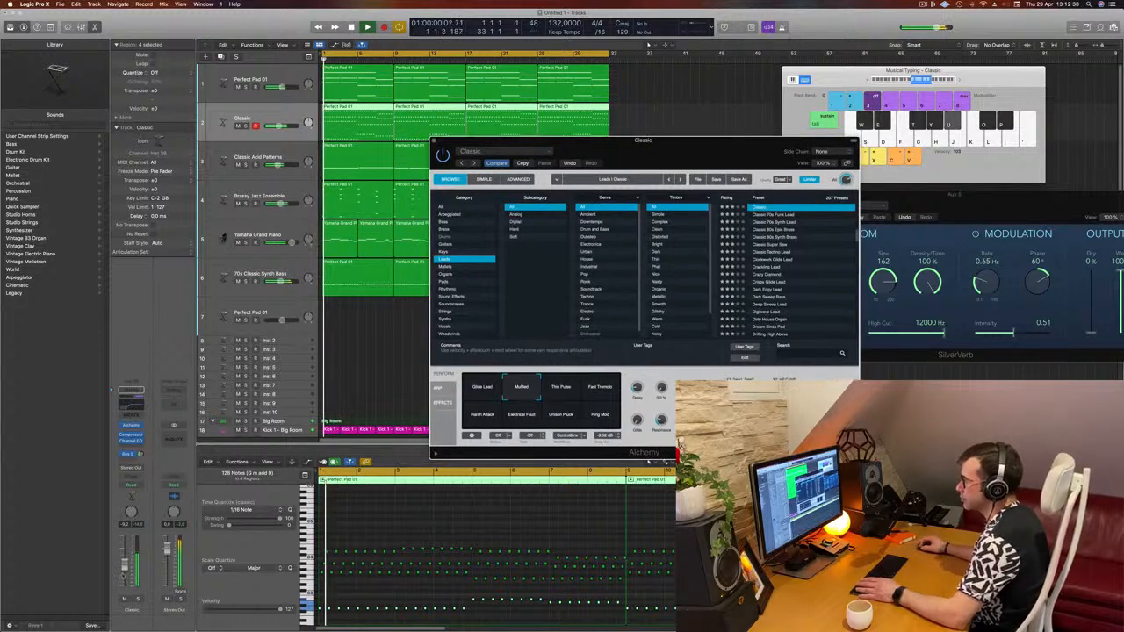
left_click(125, 567)
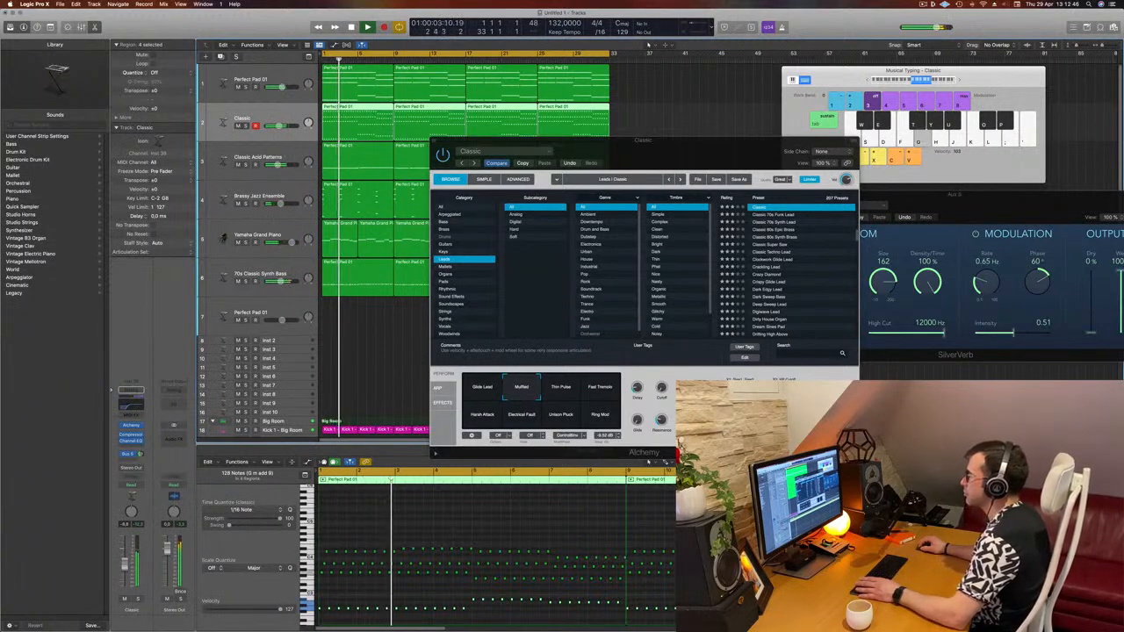
left_click_drag(620, 167, 590, 165)
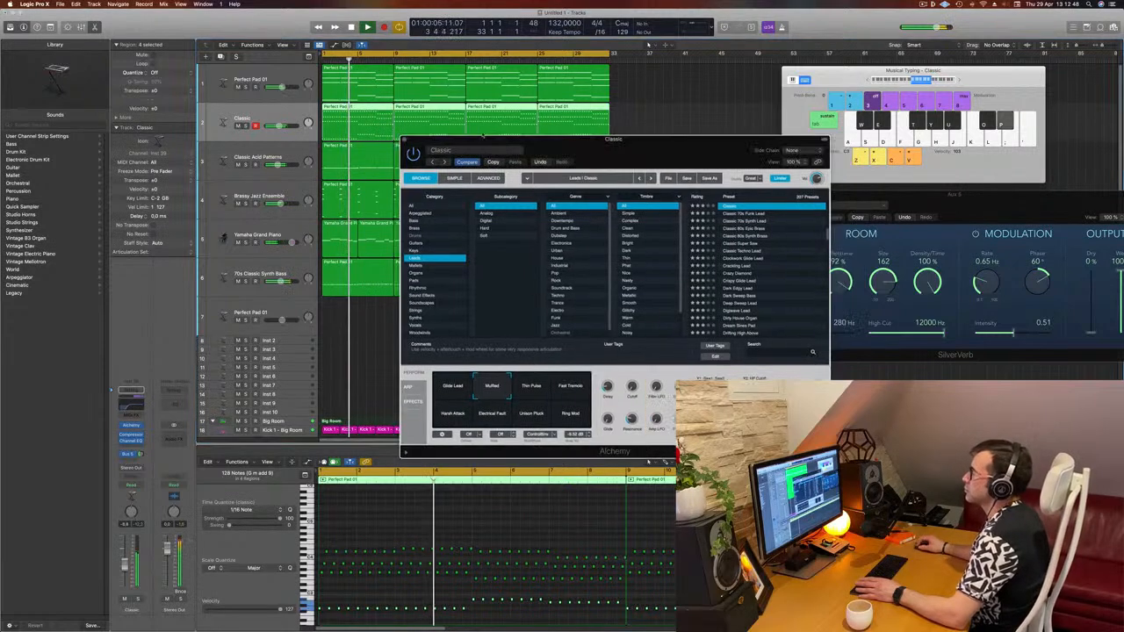
left_click(360, 320)
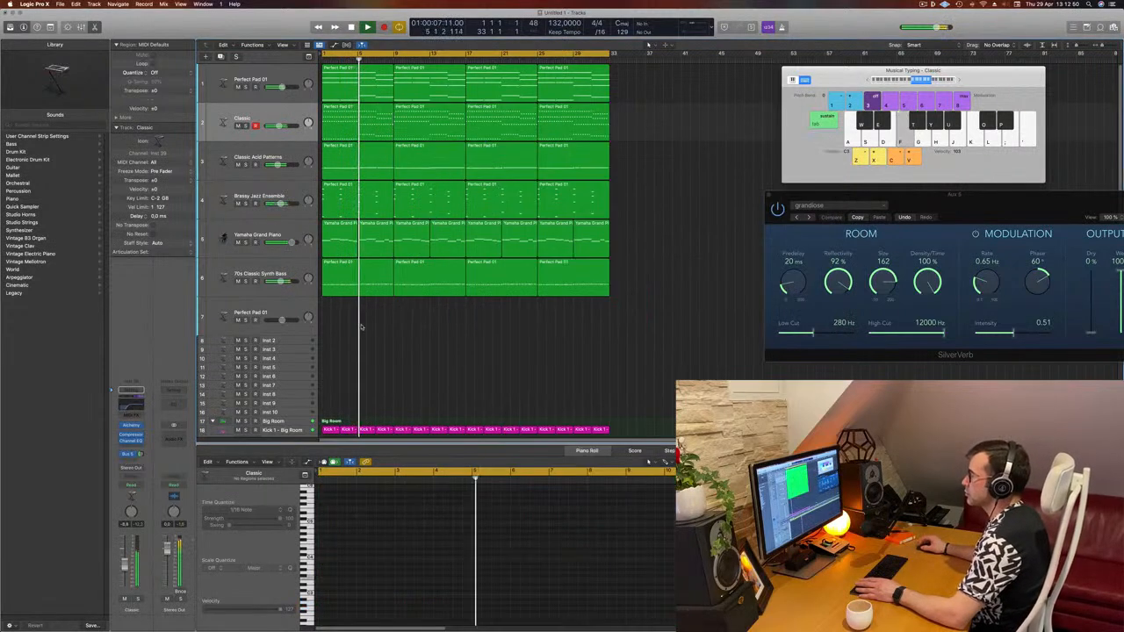
- Insert a stereo Step FX multi-effect on the Yamaha Grand Piano channel and play the arrangement
key("super+Left")
key("super+Right")
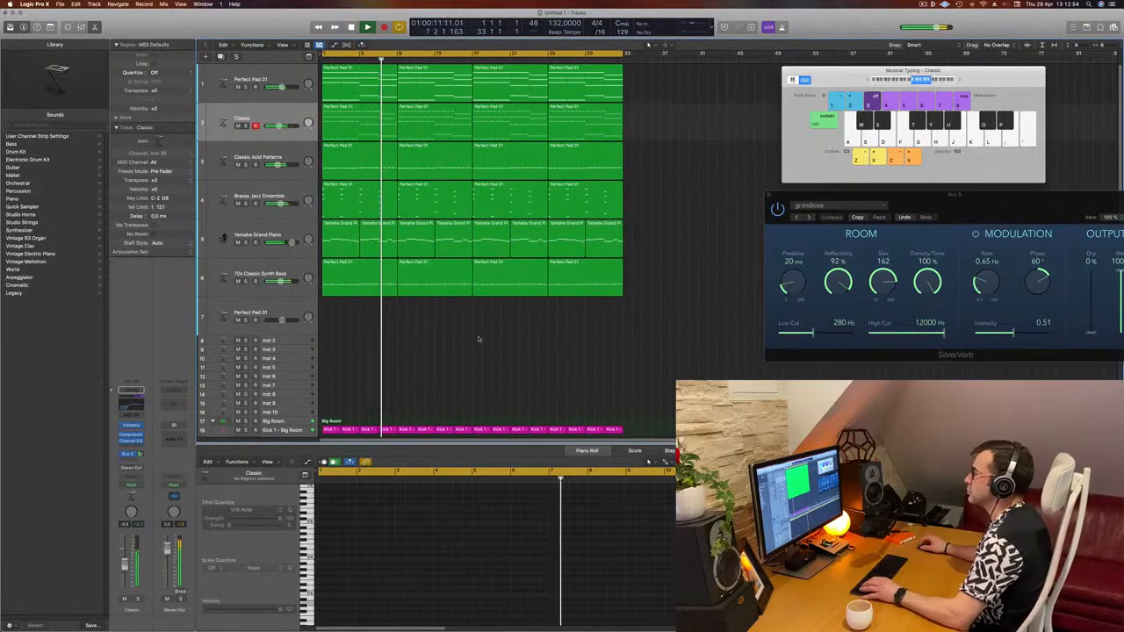
key("super+Right")
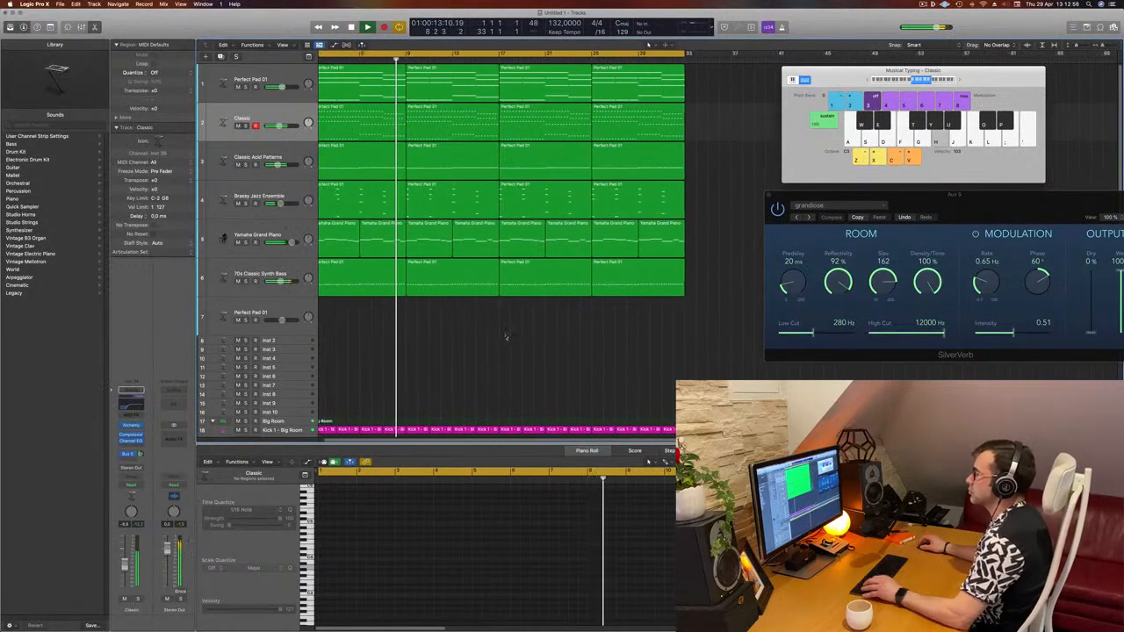
key("super+Left")
left_click(296, 238)
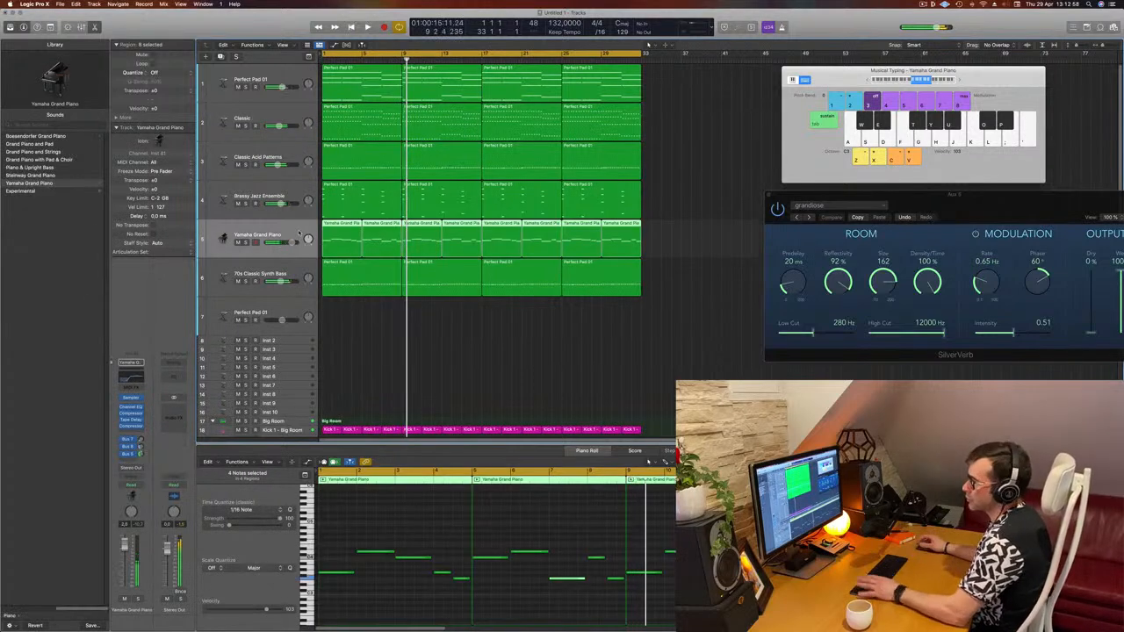
key("Return")
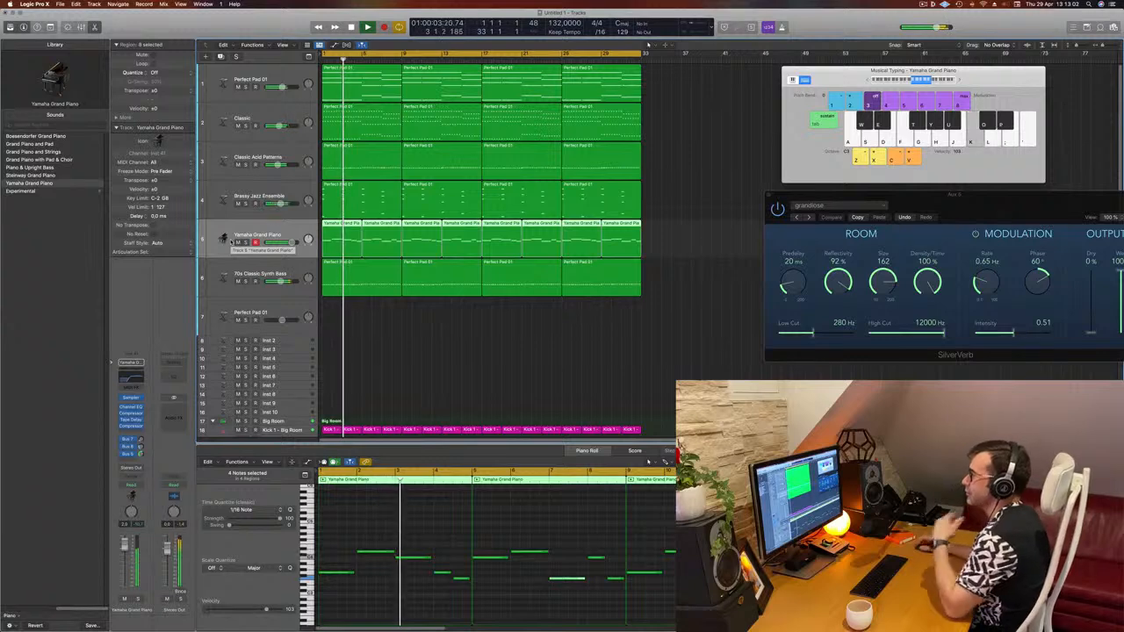
key("space")
left_click(132, 433)
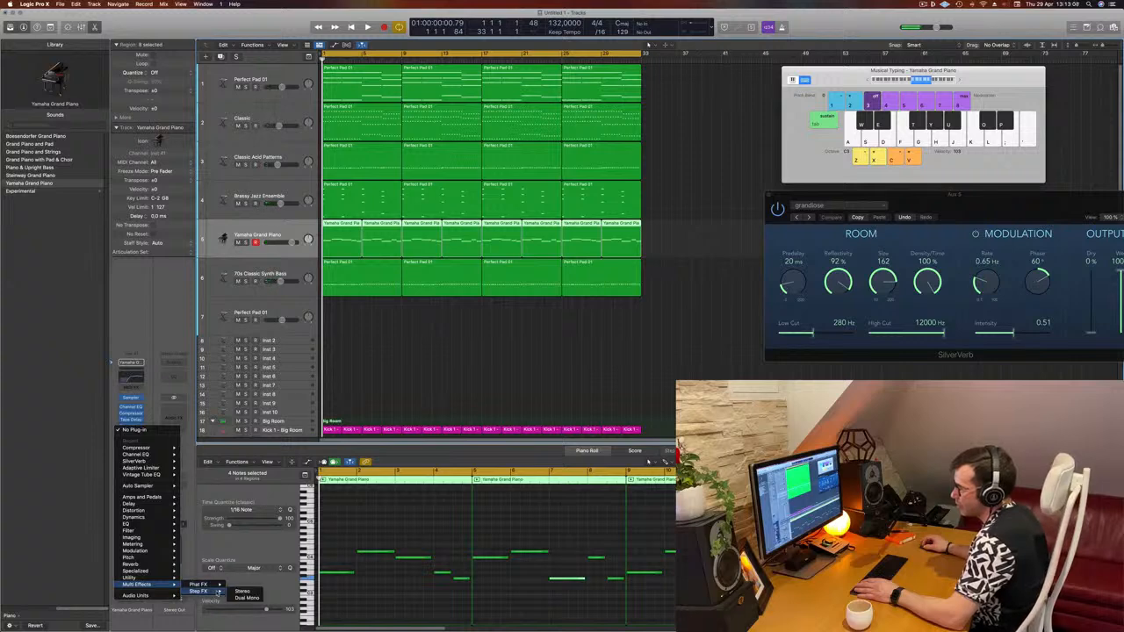
left_click(241, 591)
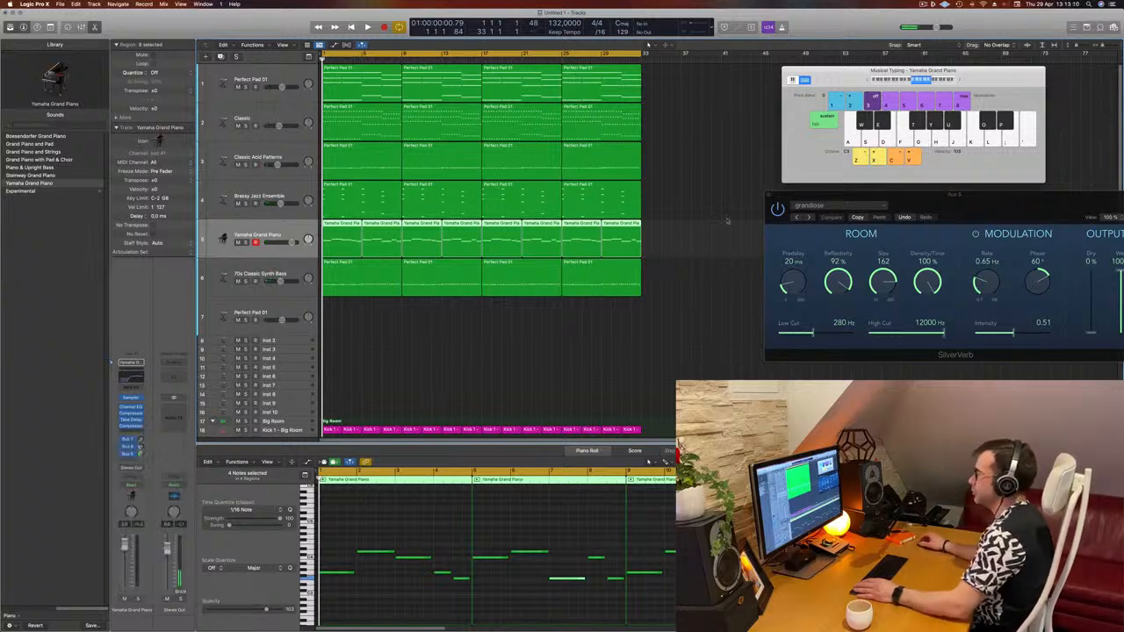
left_click_drag(583, 106, 747, 113)
key("space")
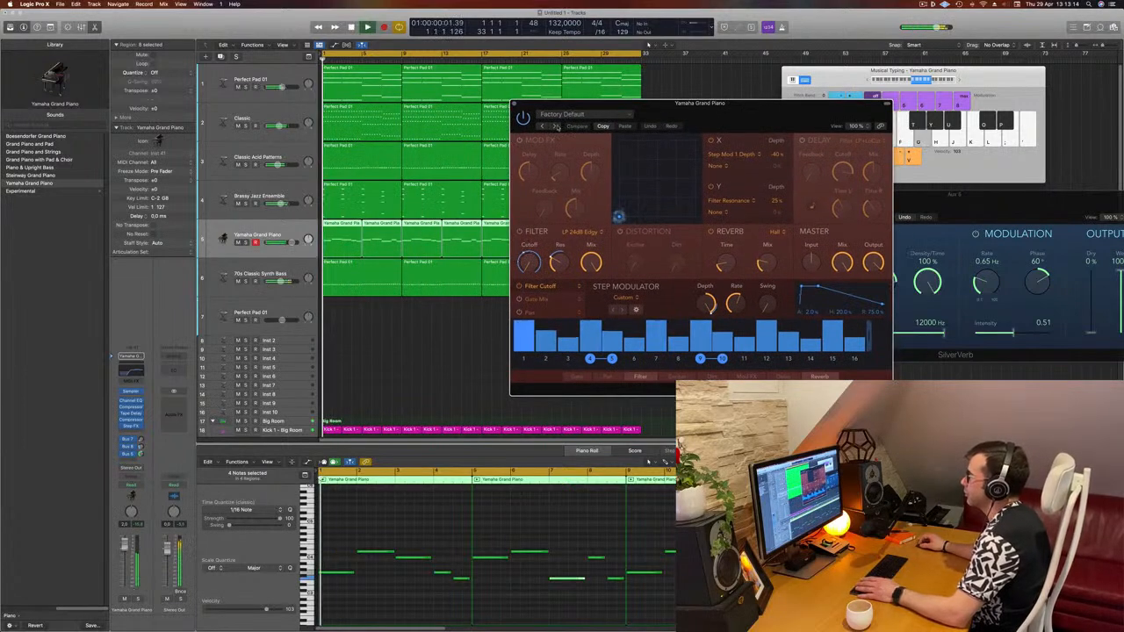
- Step through the Step FX presets to Bubbling Shimmer while auditioning playback
left_click(553, 126)
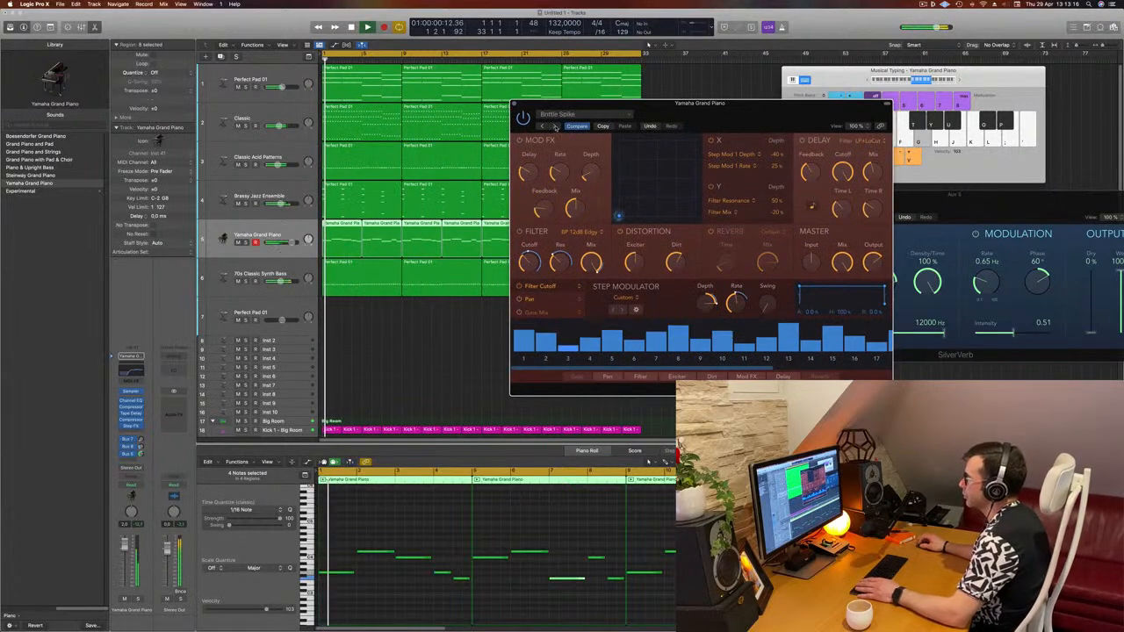
left_click_drag(749, 106, 700, 139)
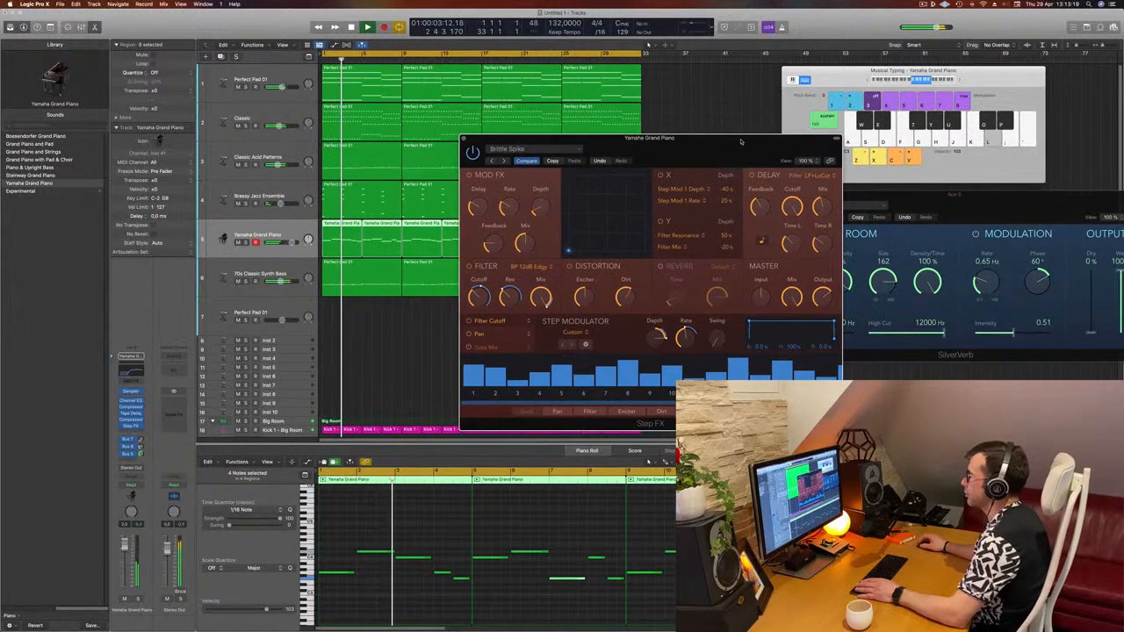
left_click(504, 161)
left_click_drag(679, 157, 640, 162)
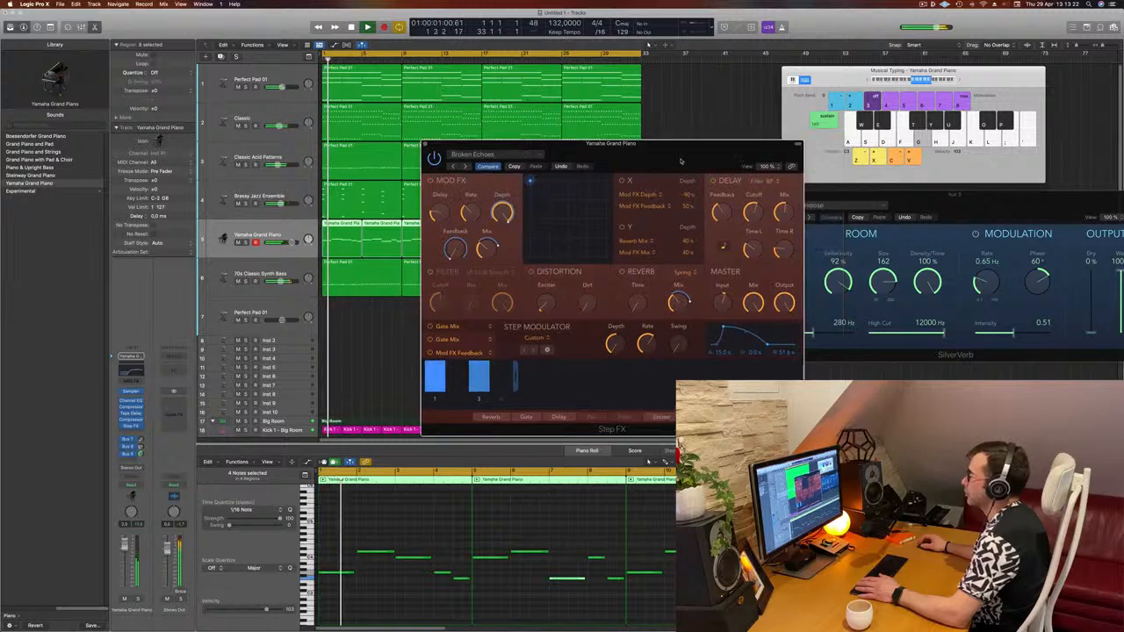
left_click(464, 166)
left_click_drag(638, 152, 692, 131)
key("space")
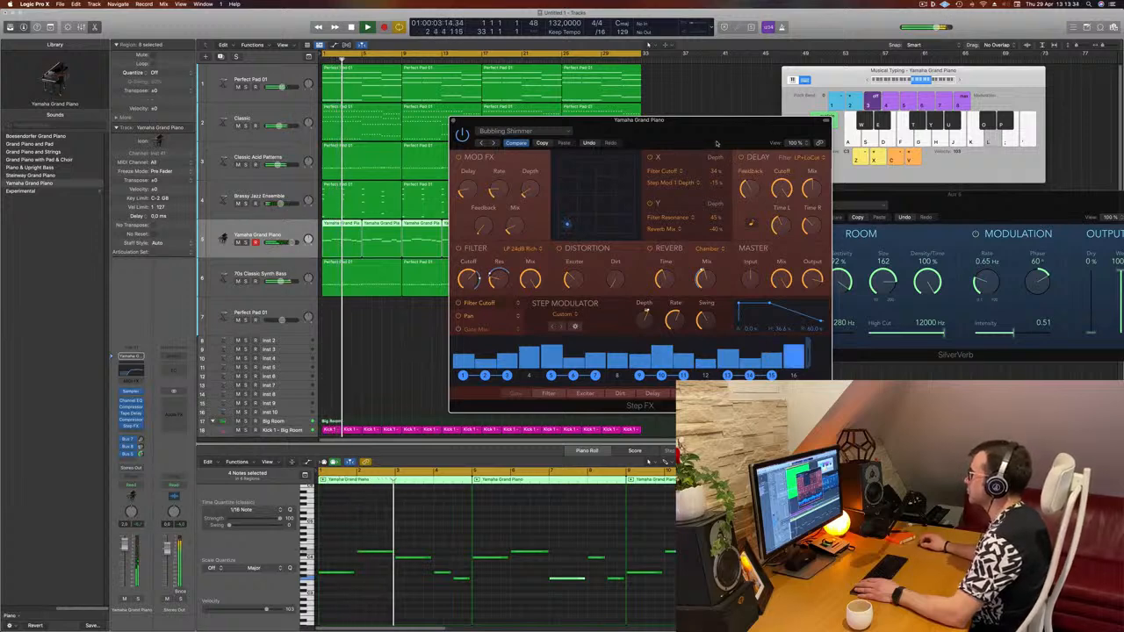
left_click_drag(717, 143, 713, 169)
key("space")
key("space")
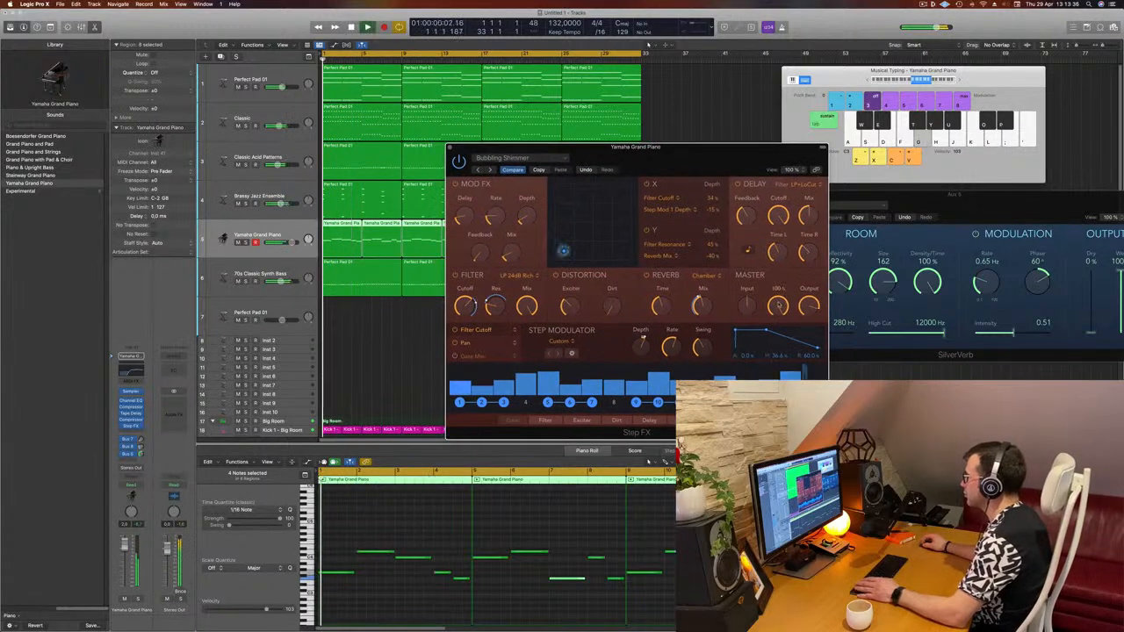
- Reduce the Step FX master mix level while playing back the arrangement
left_click_drag(780, 356, 780, 304)
key("space")
key("space")
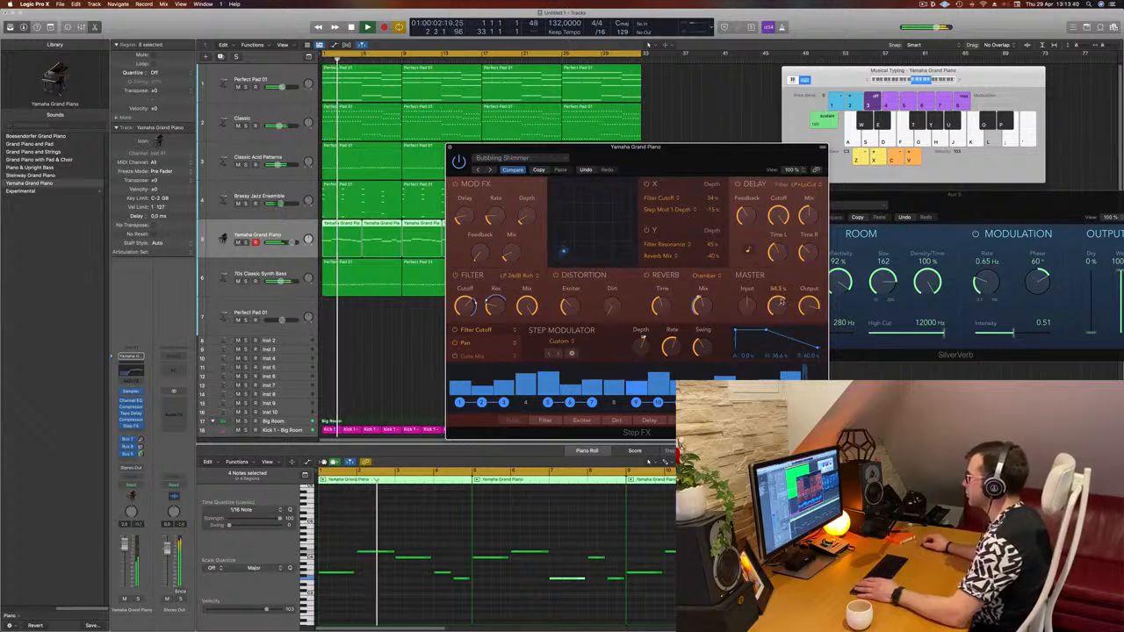
left_click_drag(782, 301, 782, 300)
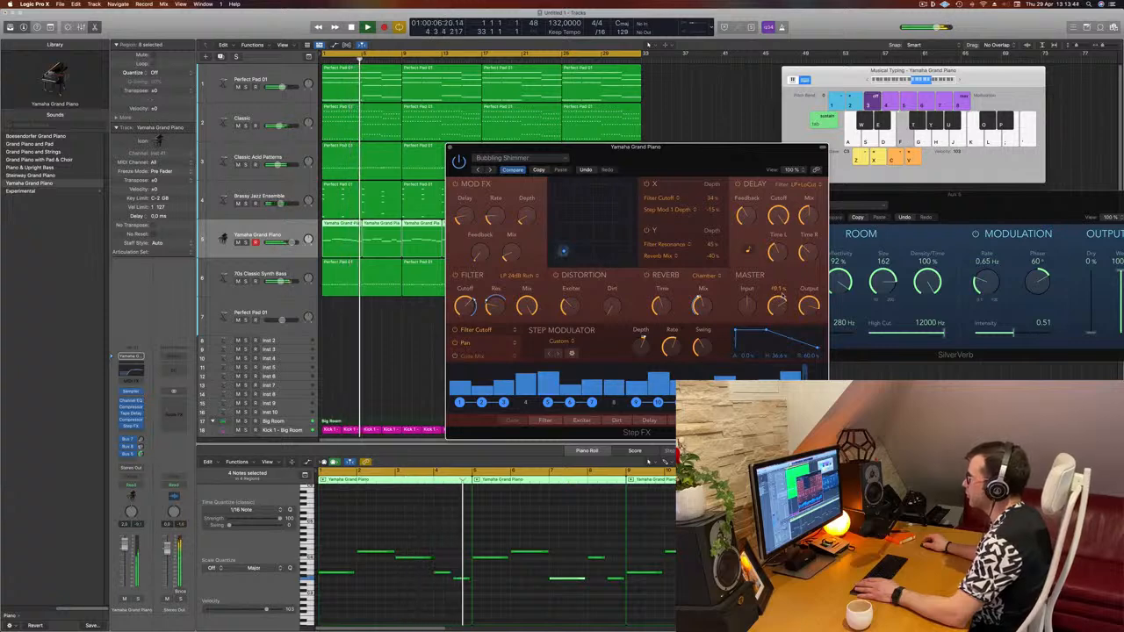
key("space")
key("space")
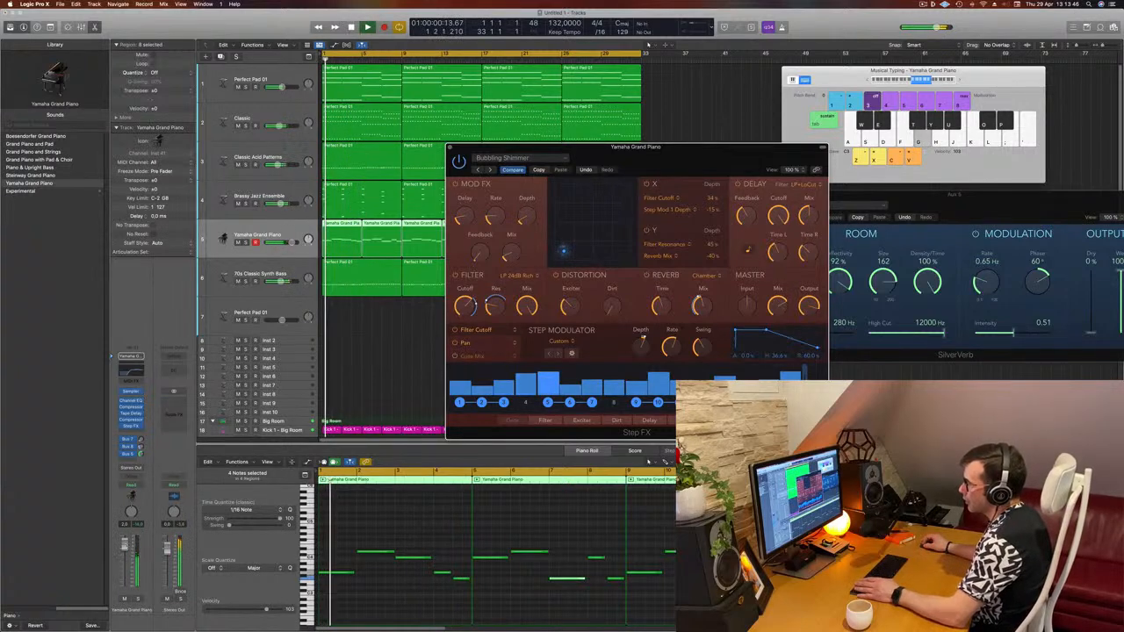
left_click(731, 115)
left_click_drag(673, 161, 630, 205)
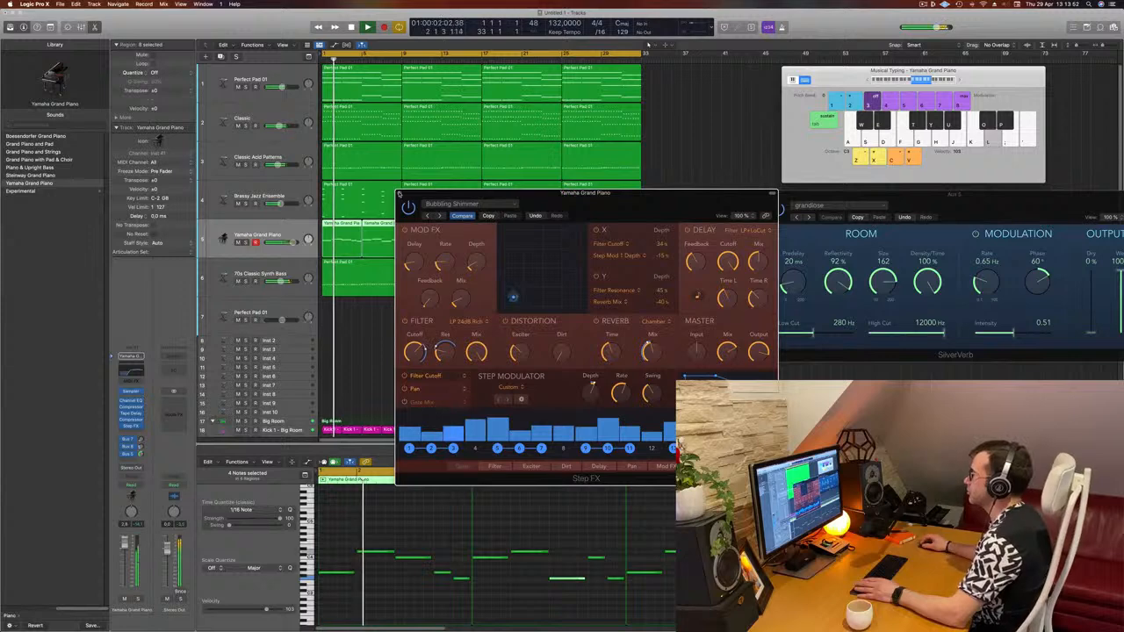
- Close the Step FX plug-in window on the Yamaha Grand Piano channel
left_click(399, 194)
left_click(521, 258)
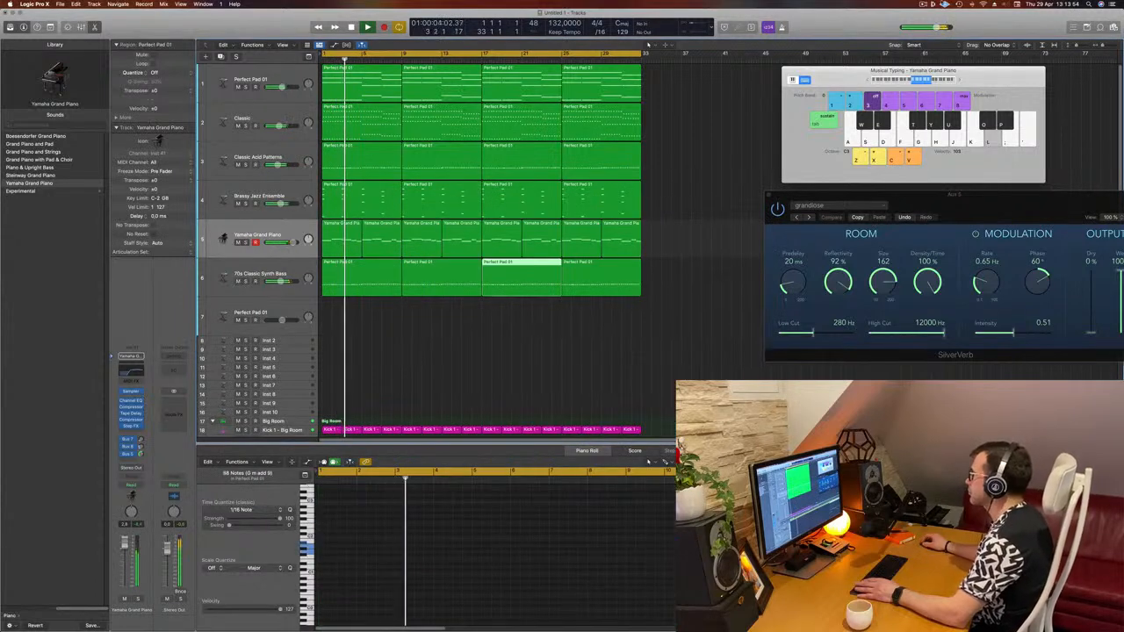
left_click(924, 5)
left_click(664, 193)
scroll(414, 389, "down", 4)
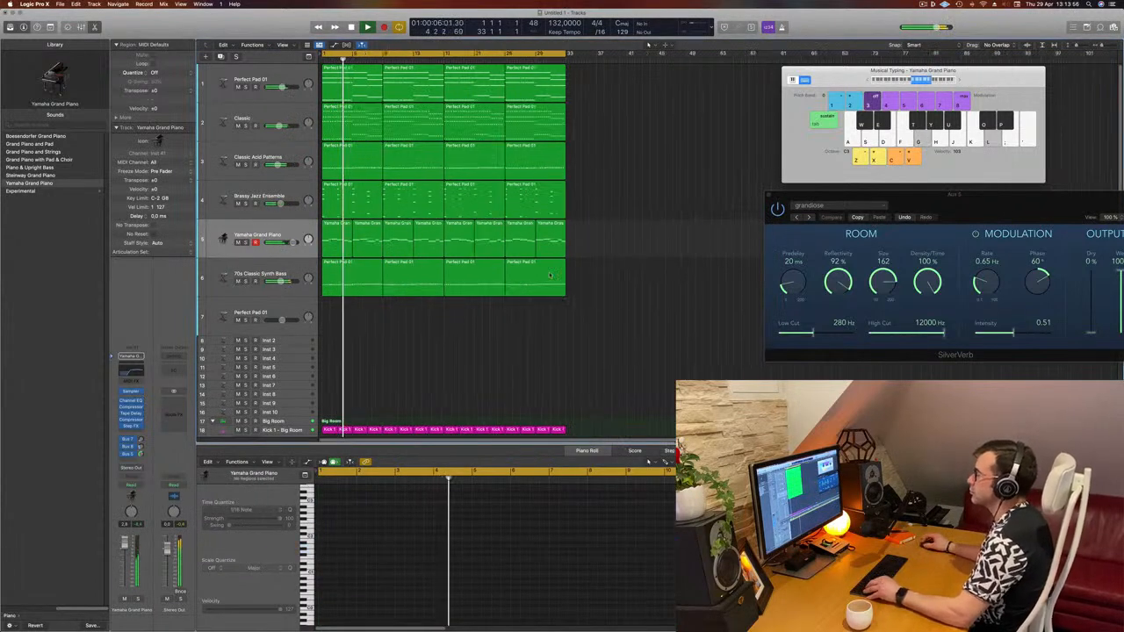
scroll(413, 389, "up", 2)
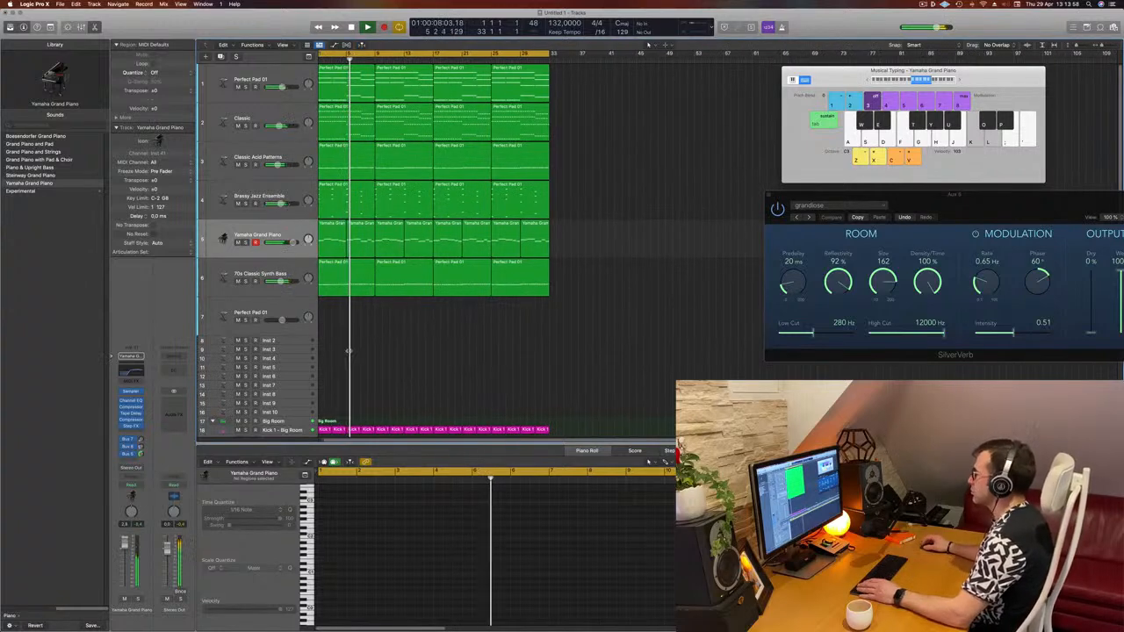
scroll(515, 338, "left", 1)
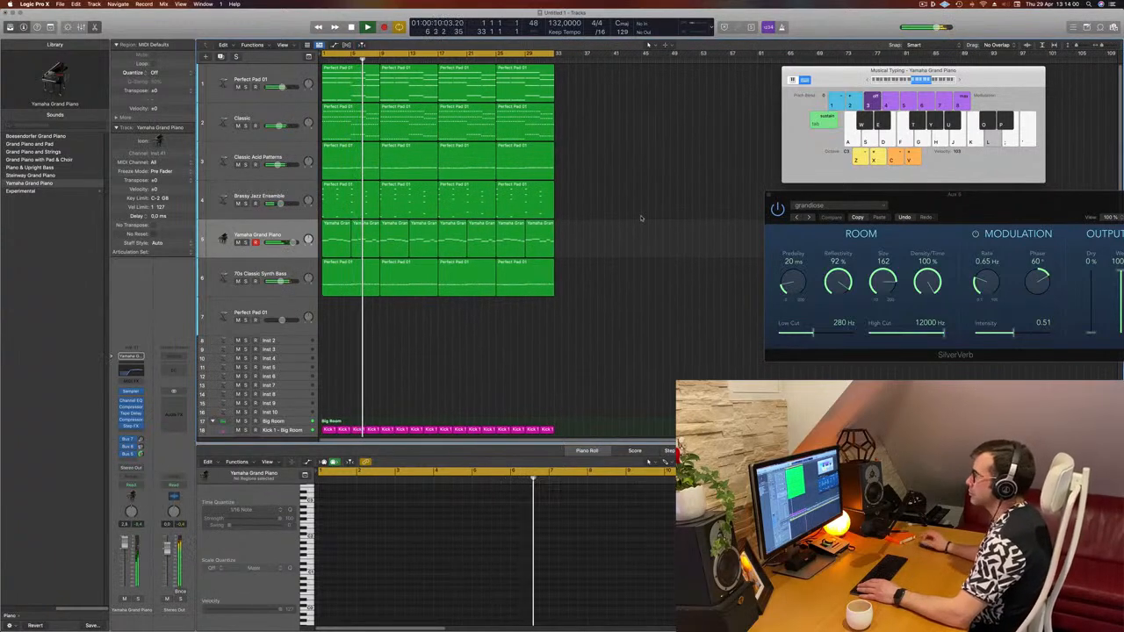
- Briefly solo the Classic Acid Patterns and 70s Classic Synth Bass tracks to audition them during playback
left_click(246, 165)
left_click(246, 165)
left_click(283, 156)
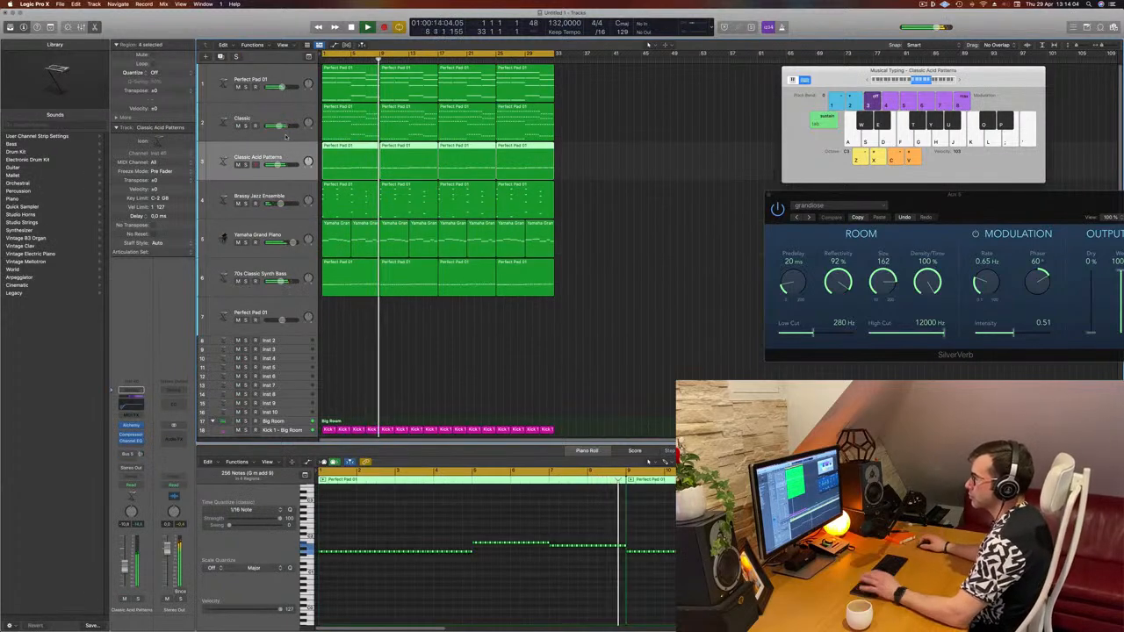
left_click(447, 369)
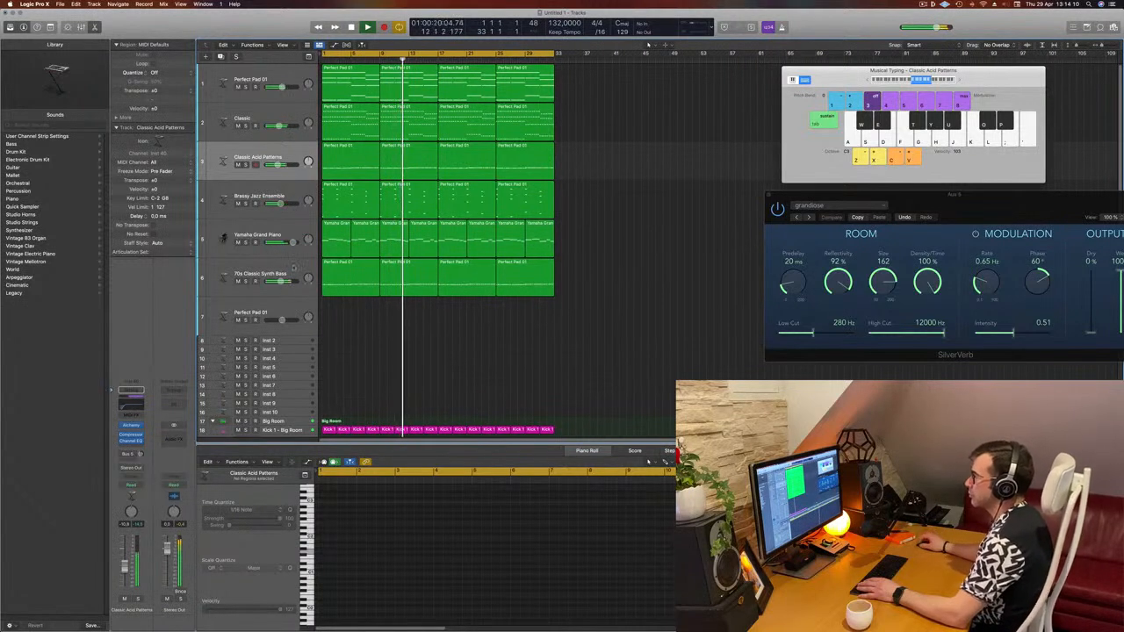
left_click(257, 282)
left_click(246, 282)
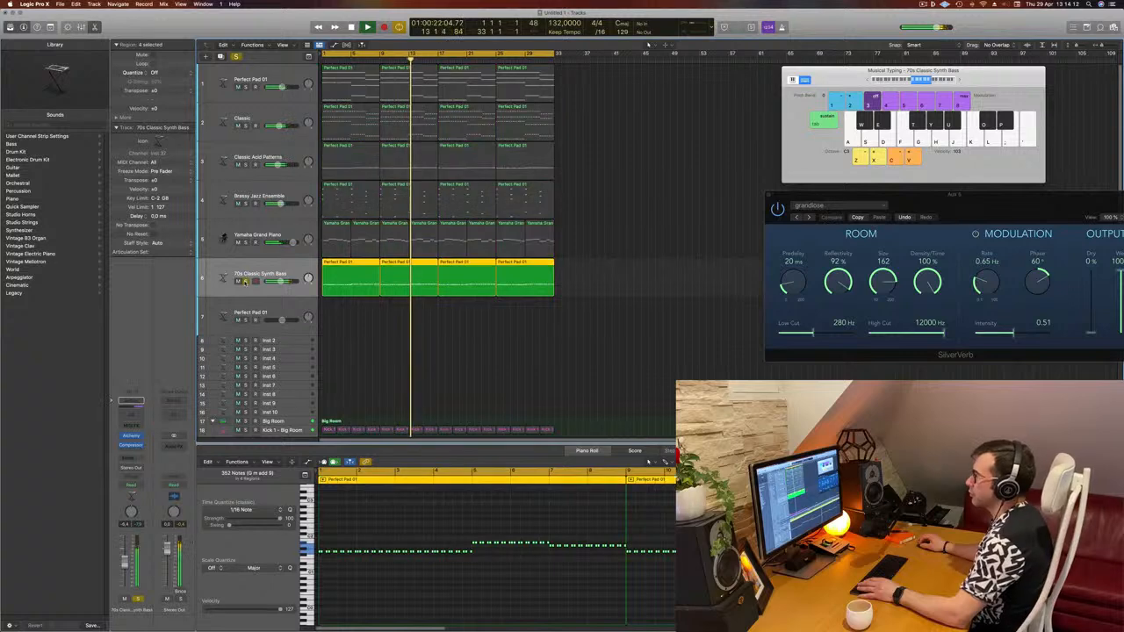
left_click(246, 282)
- Move the Classic Acid Patterns track down to sit below the Yamaha Grand Piano track
left_click(281, 156)
left_click_drag(281, 155, 222, 199)
key("Return")
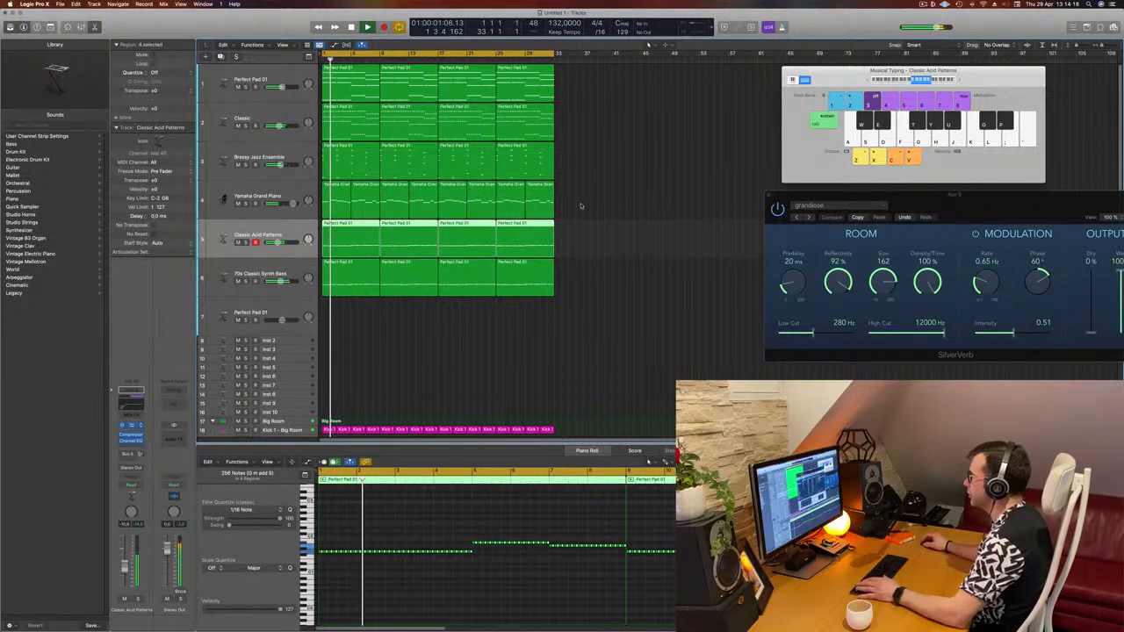
- Open the Classic Acid Patterns track's Alchemy instrument window to inspect it, then close it
left_click(131, 425)
left_click_drag(683, 371, 687, 346)
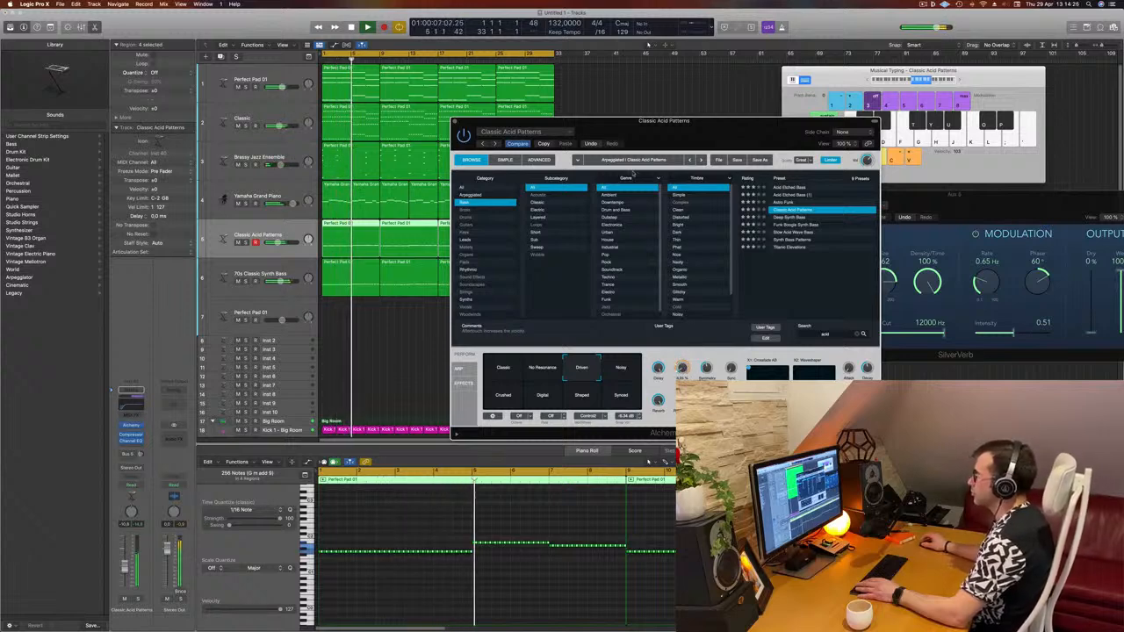
left_click_drag(709, 132, 597, 161)
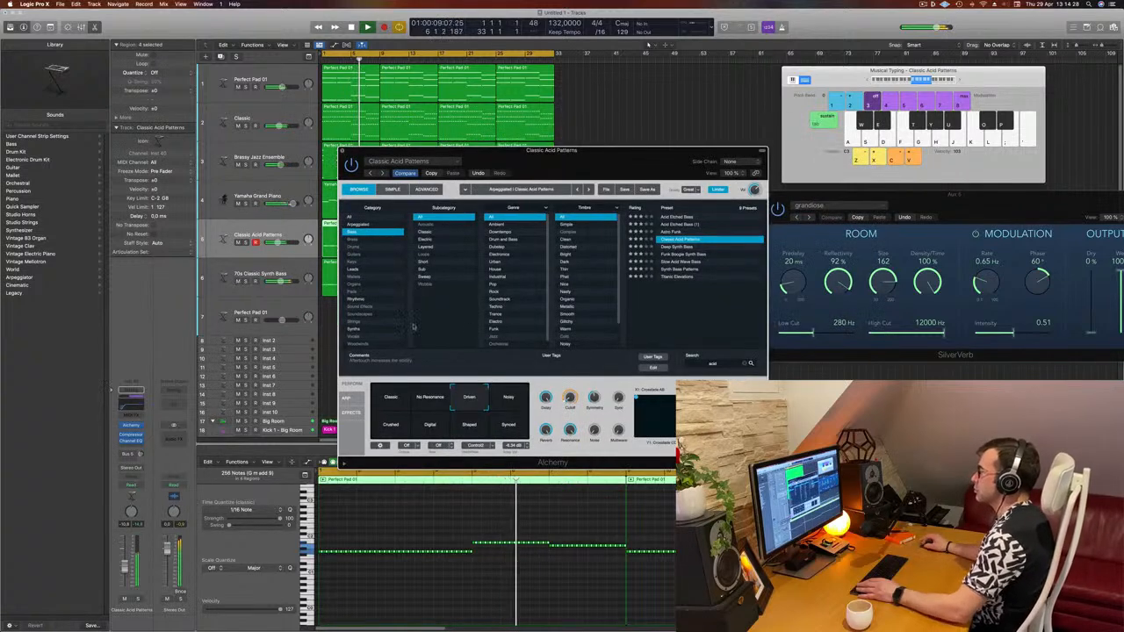
key("super+w")
left_click(547, 327)
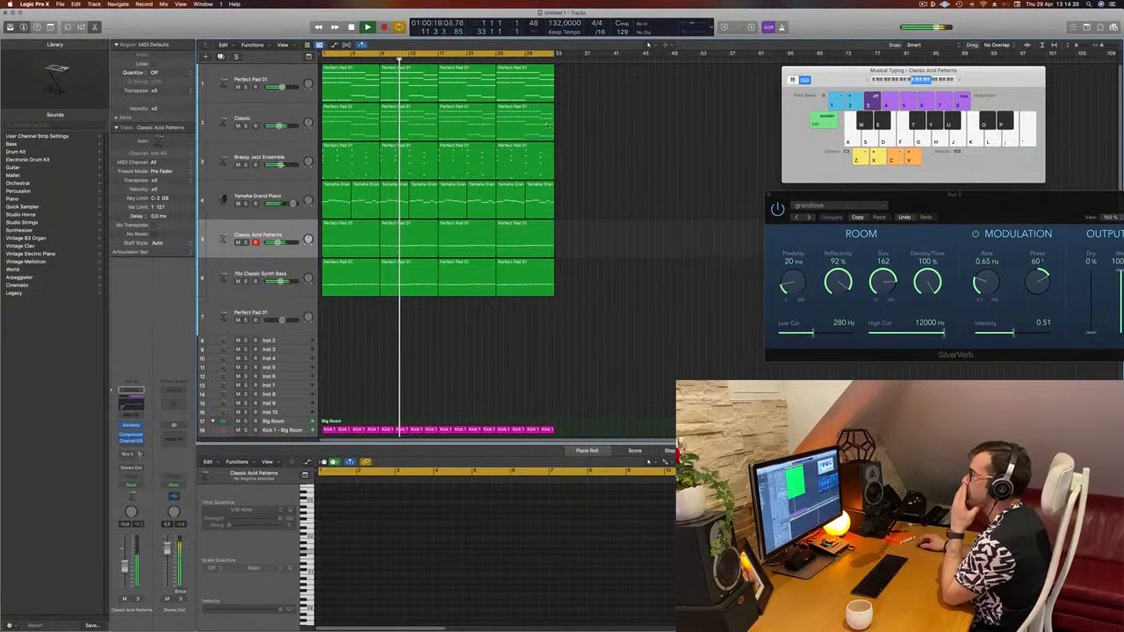
- Create a new track with the Yamaha Grand Piano track's settings and load a stereo Alchemy instrument on it
left_click(279, 195)
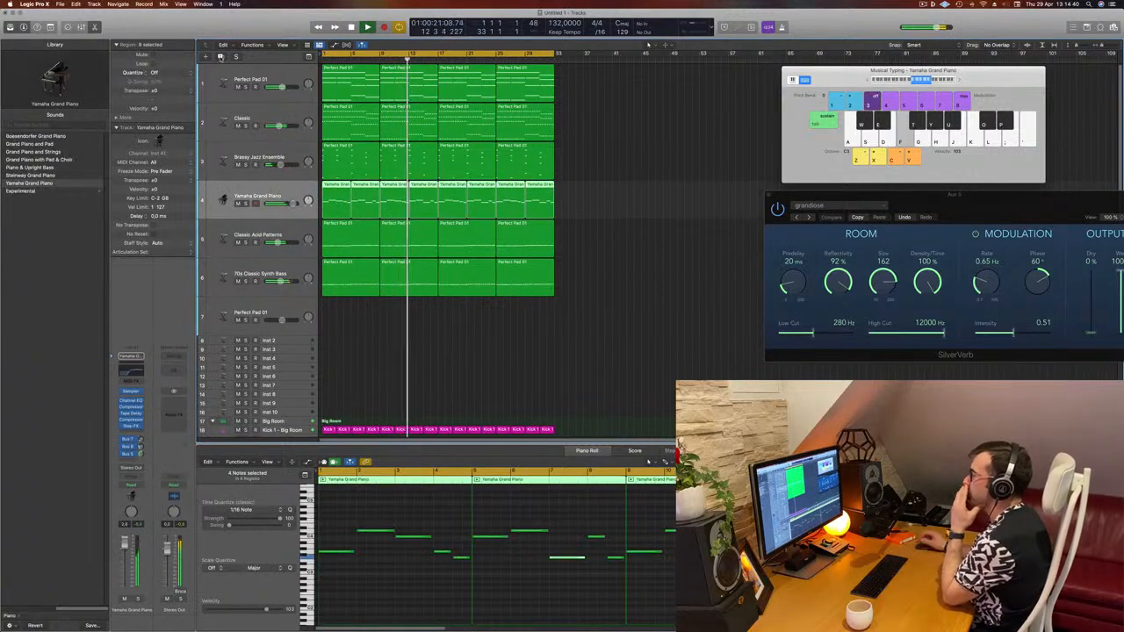
left_click(220, 57)
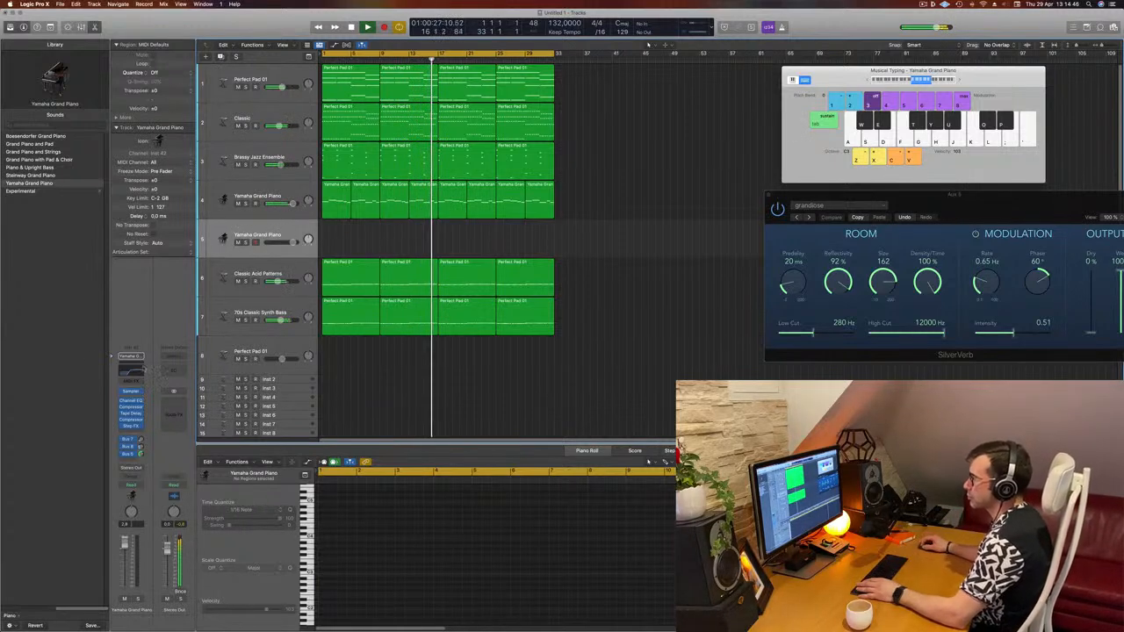
left_click(142, 391)
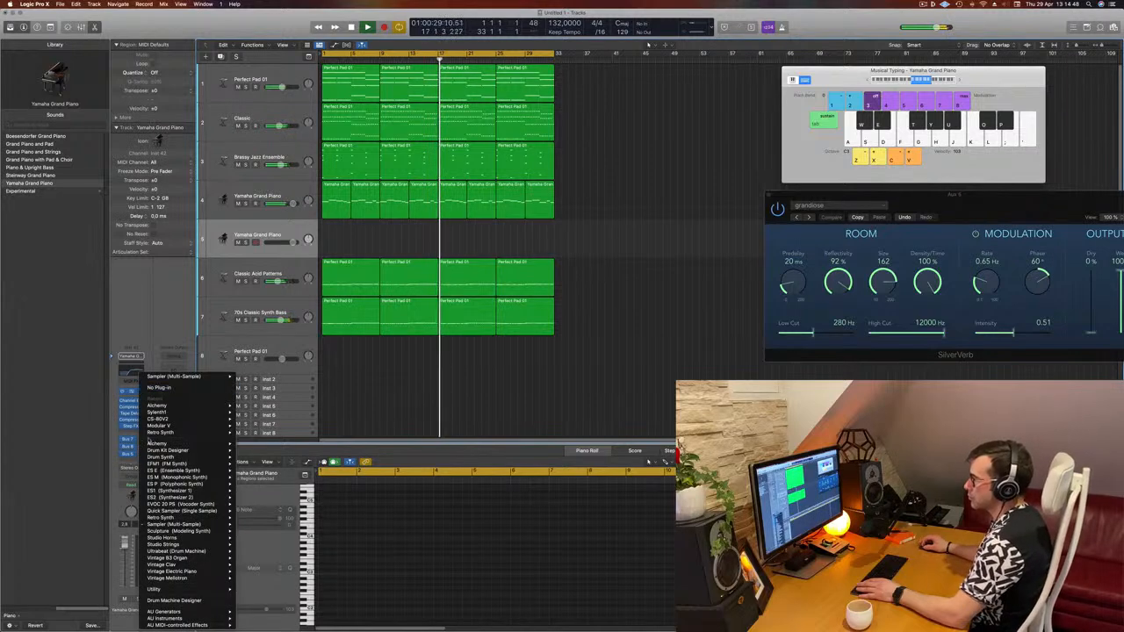
mouse_move(163, 406)
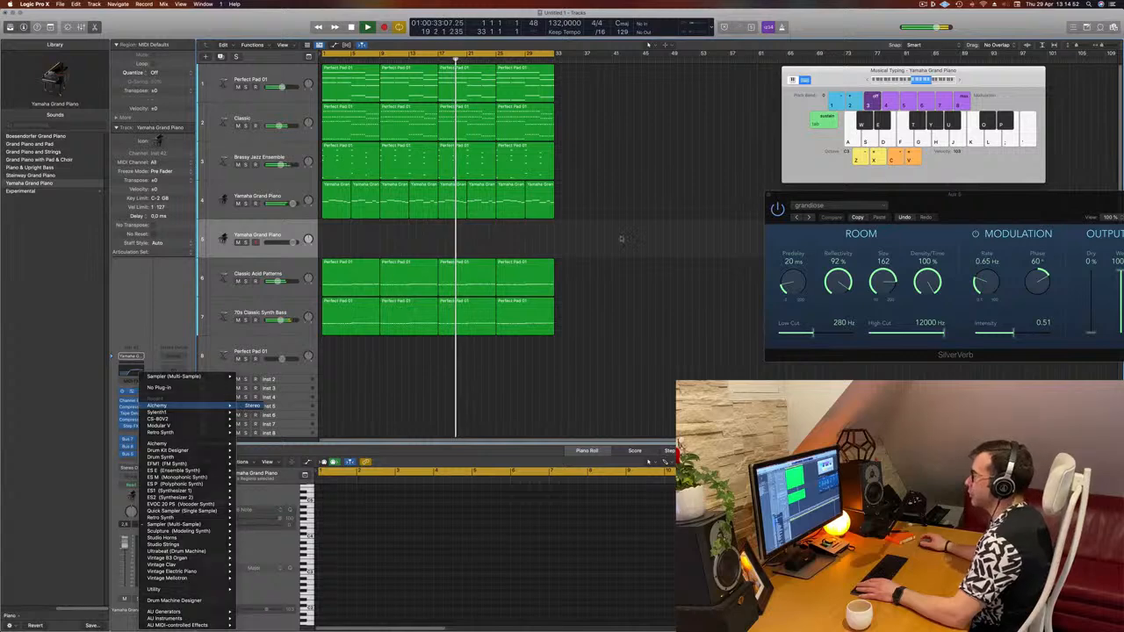
left_click(250, 406)
left_click_drag(641, 117, 685, 103)
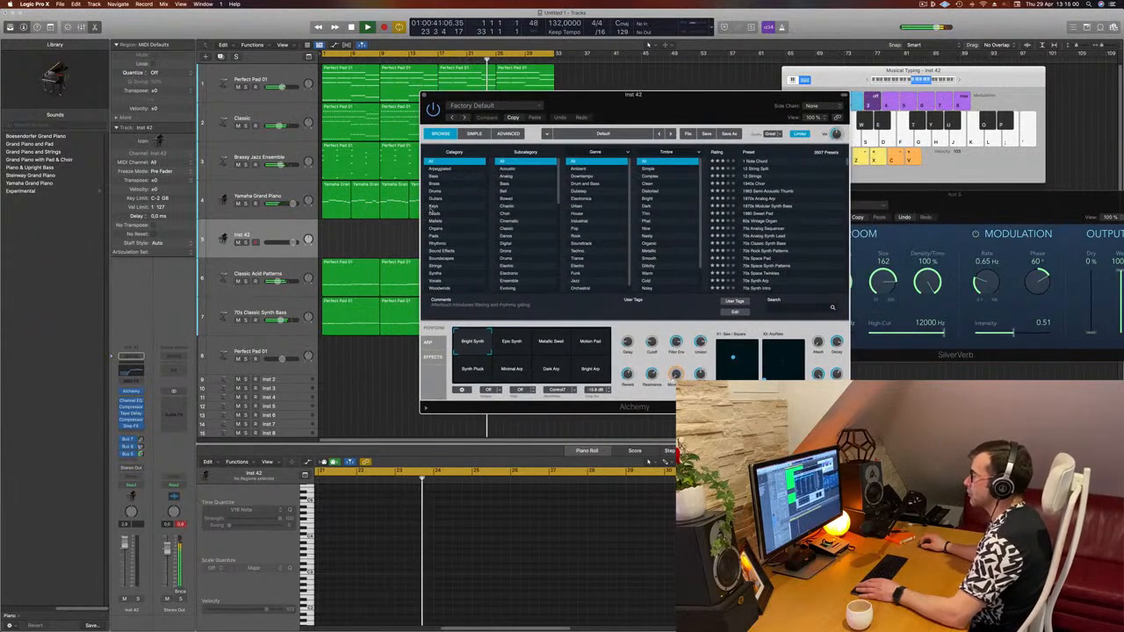
- Choose the Keys category in Alchemy's browser and load the 80s Pop Electric Piano preset
left_click(433, 205)
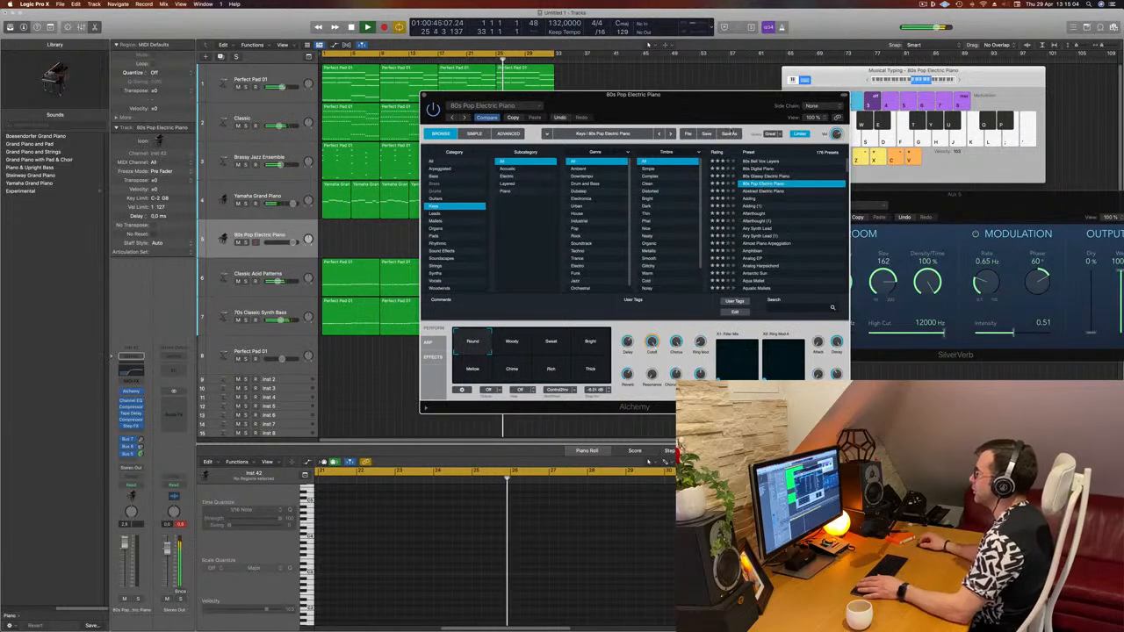
left_click(762, 184)
left_click_drag(742, 100, 796, 144)
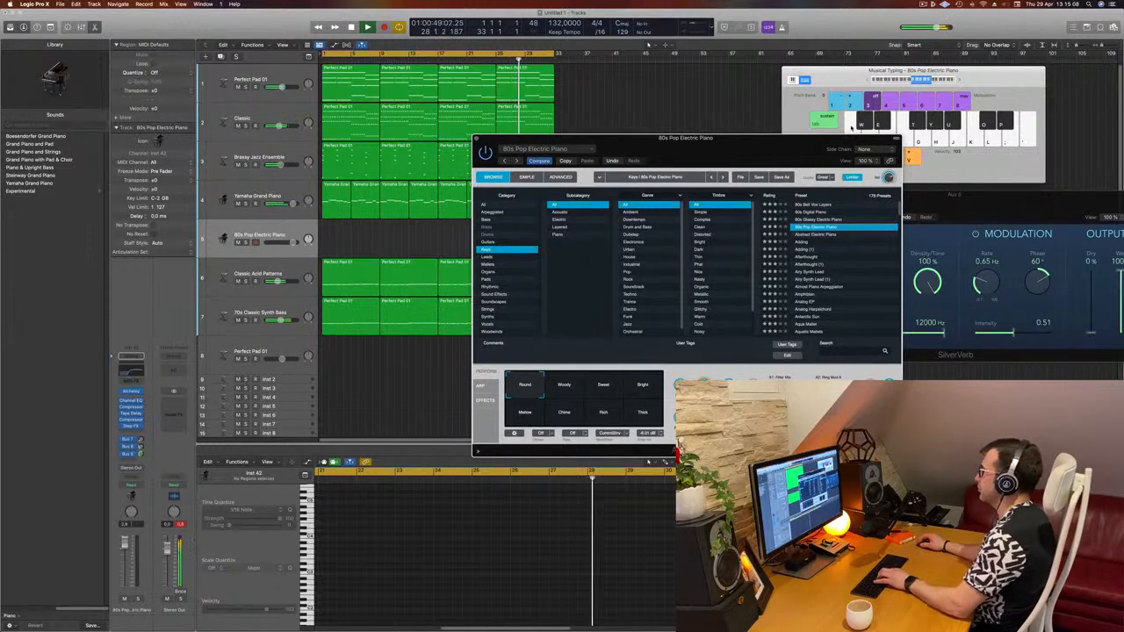
left_click_drag(765, 143, 756, 162)
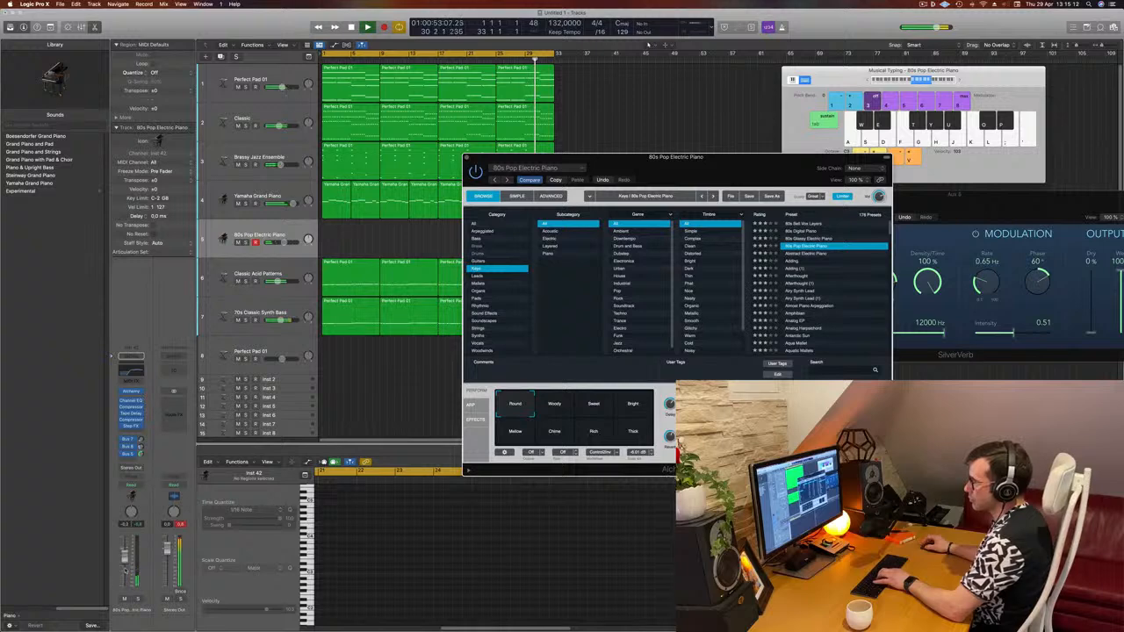
left_click(124, 571)
key("k")
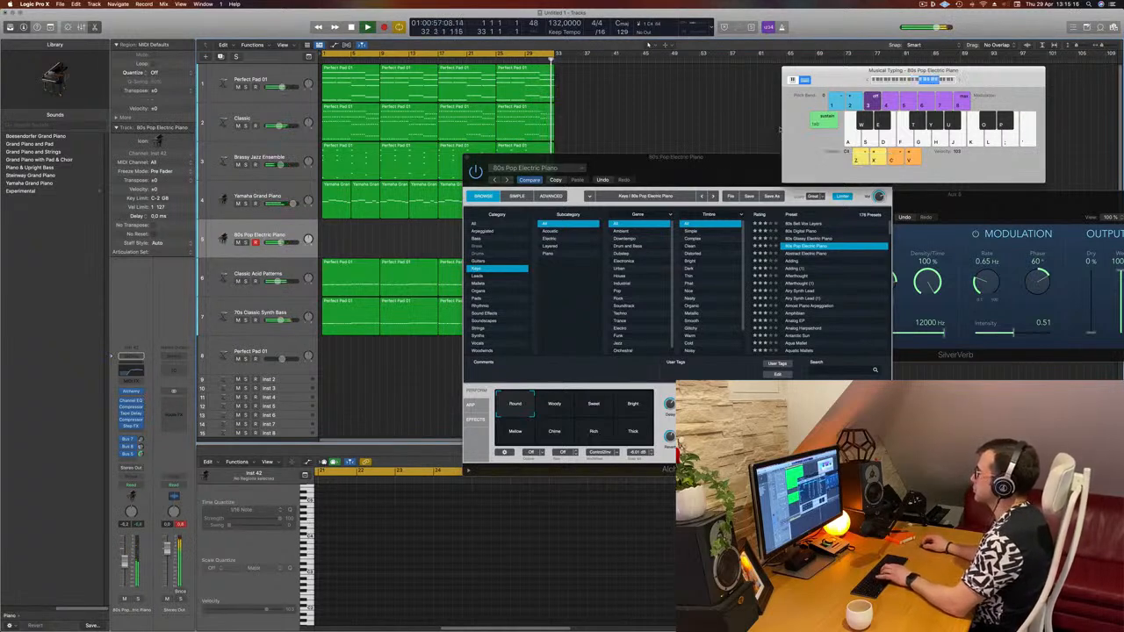
- Play notes on the musical typing keyboard to audition the 80s Pop Electric Piano sound
left_click_drag(719, 165, 758, 214)
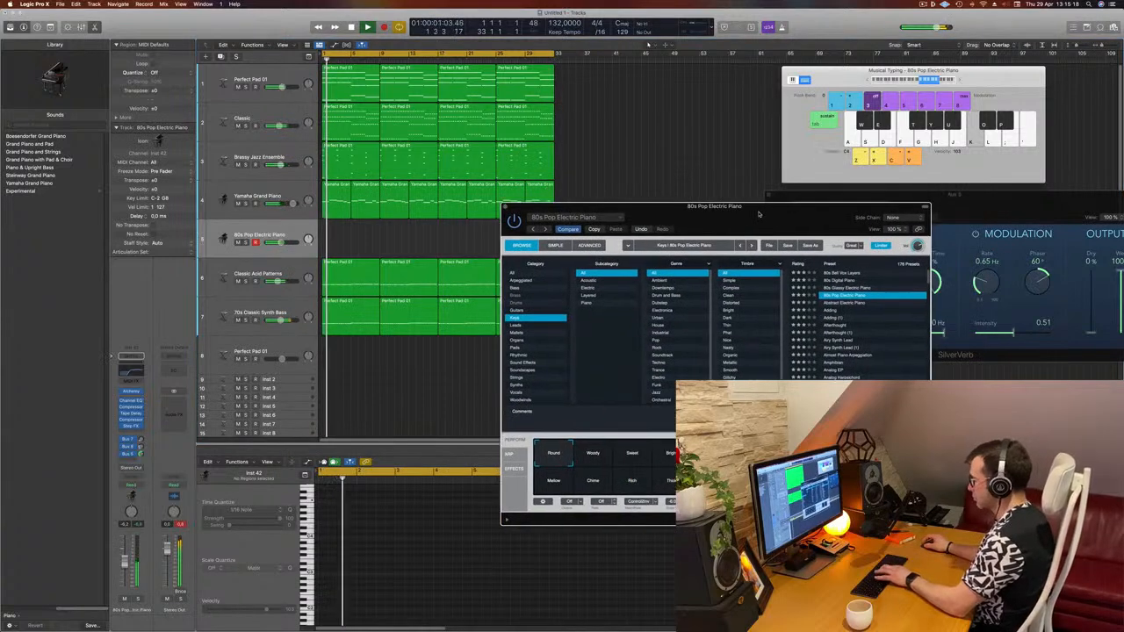
key("semicolon")
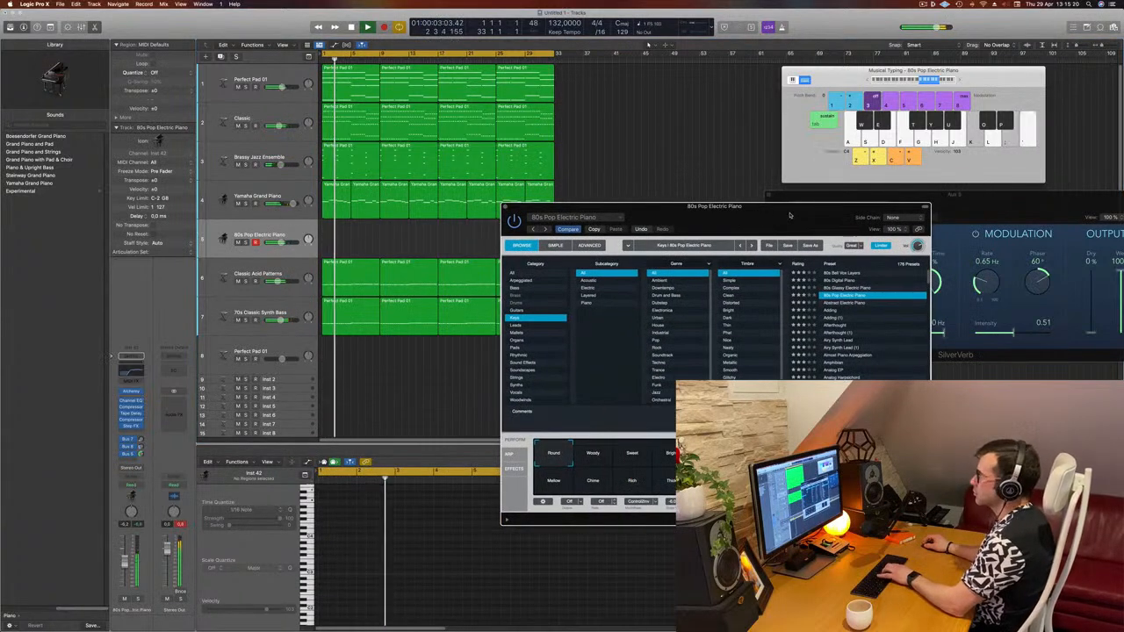
key("l")
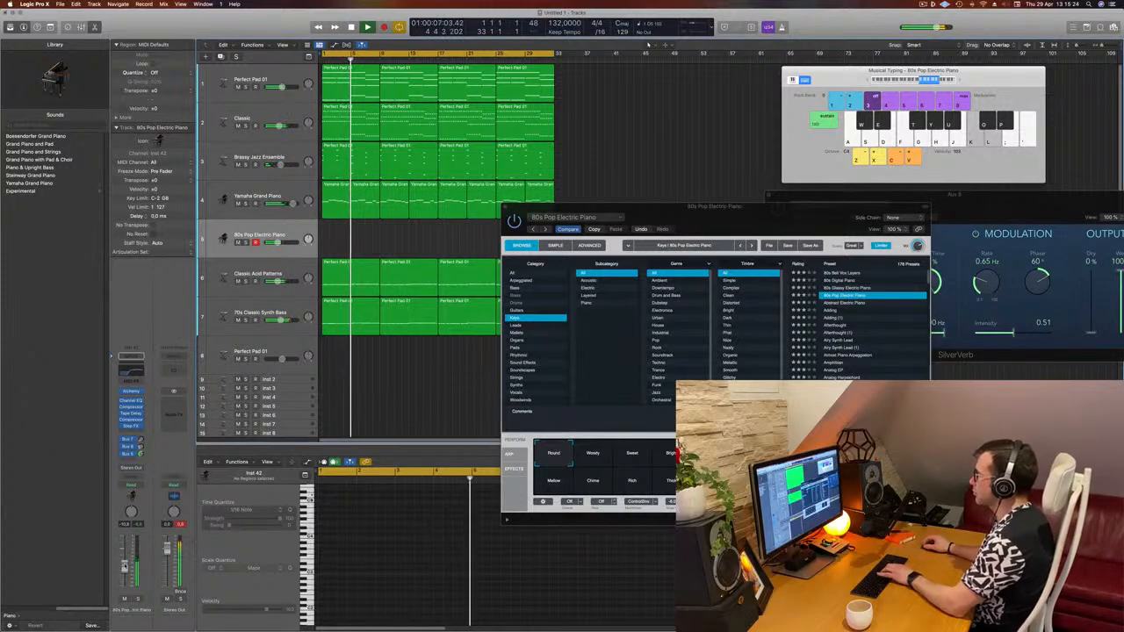
key("apostrophe")
key("semicolon")
key("l")
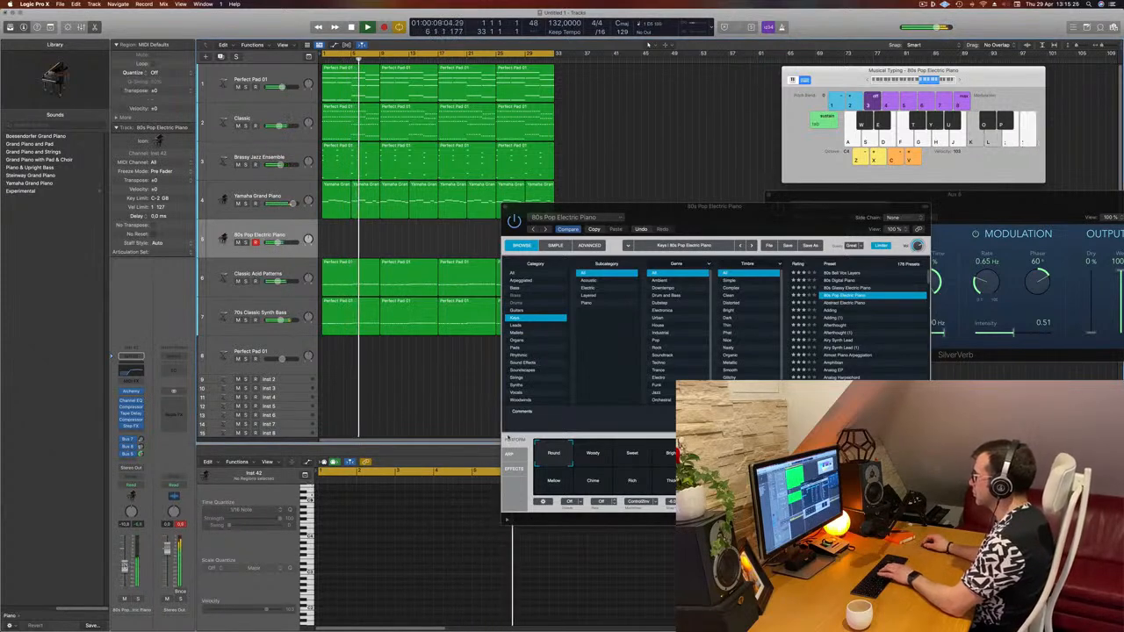
key("semicolon")
key("apostrophe")
- Step through the Keys presets 80s Glassy Electric Piano and 80s Bell Vox Layers to Adding
left_click(844, 289)
left_click(845, 288)
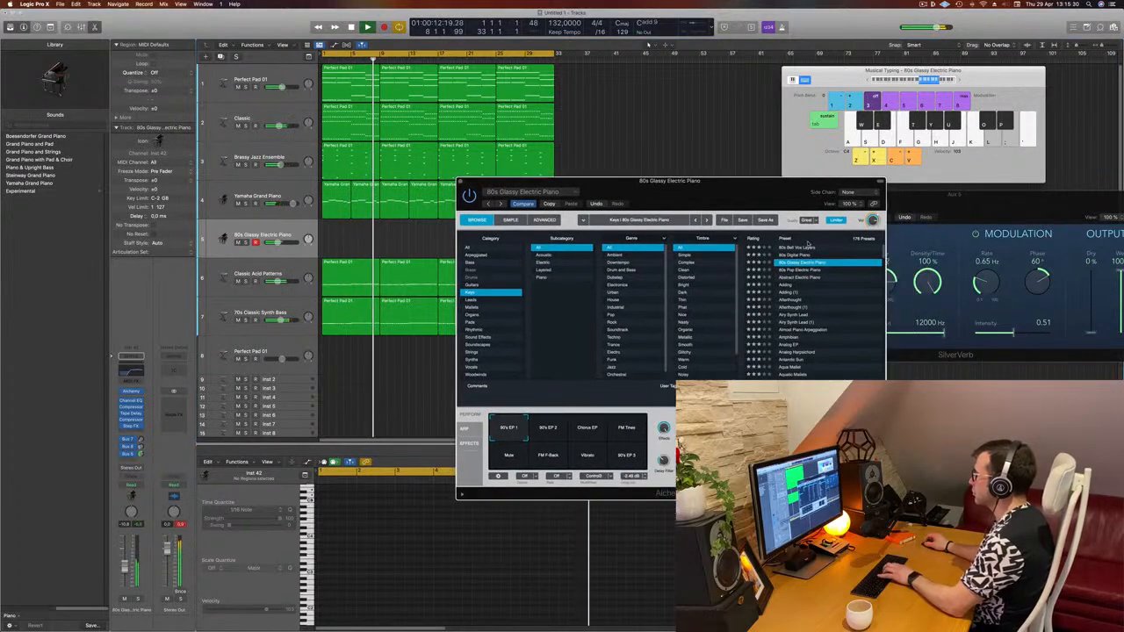
left_click(808, 247)
scroll(816, 275, "down", 1)
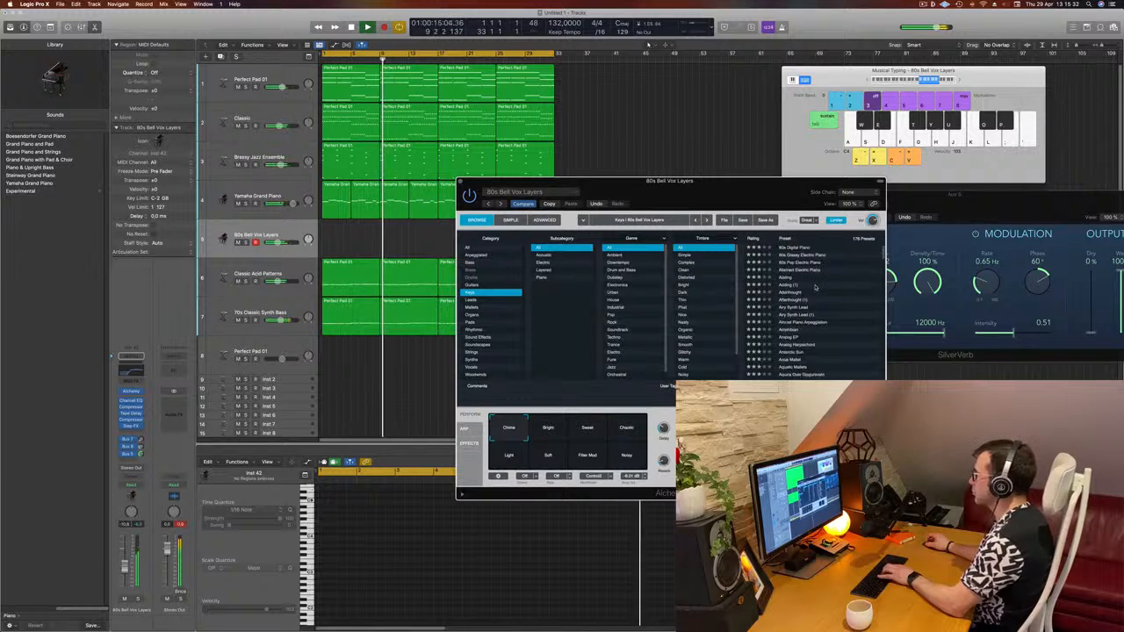
left_click(783, 278)
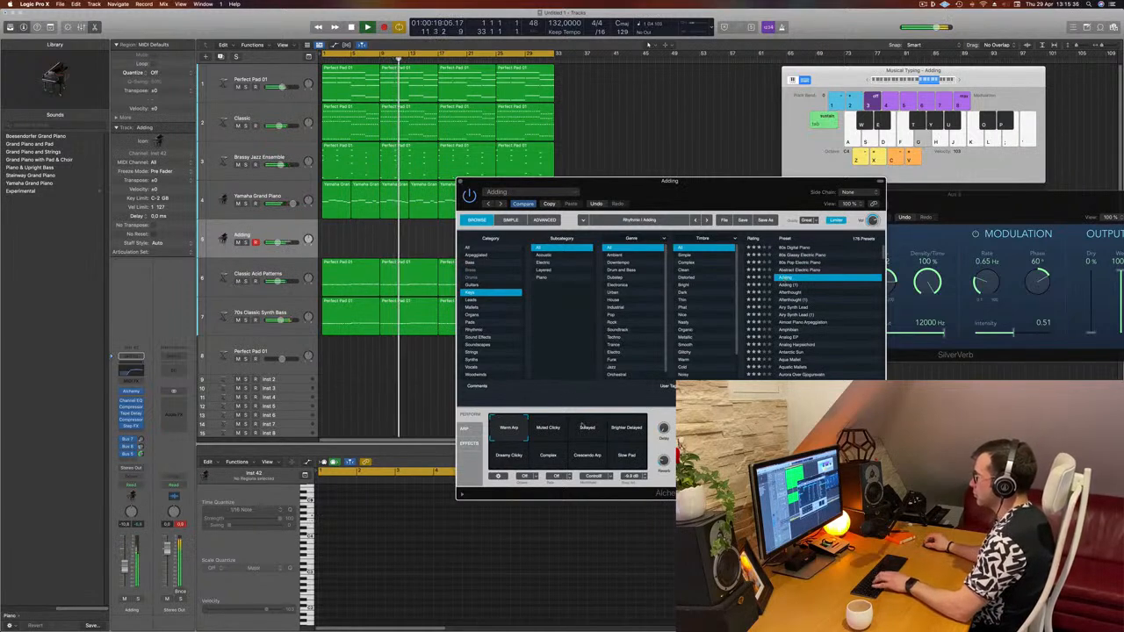
- Try the Delayed and Brighter Delayed performance pads on the Adding preset
left_click(588, 430)
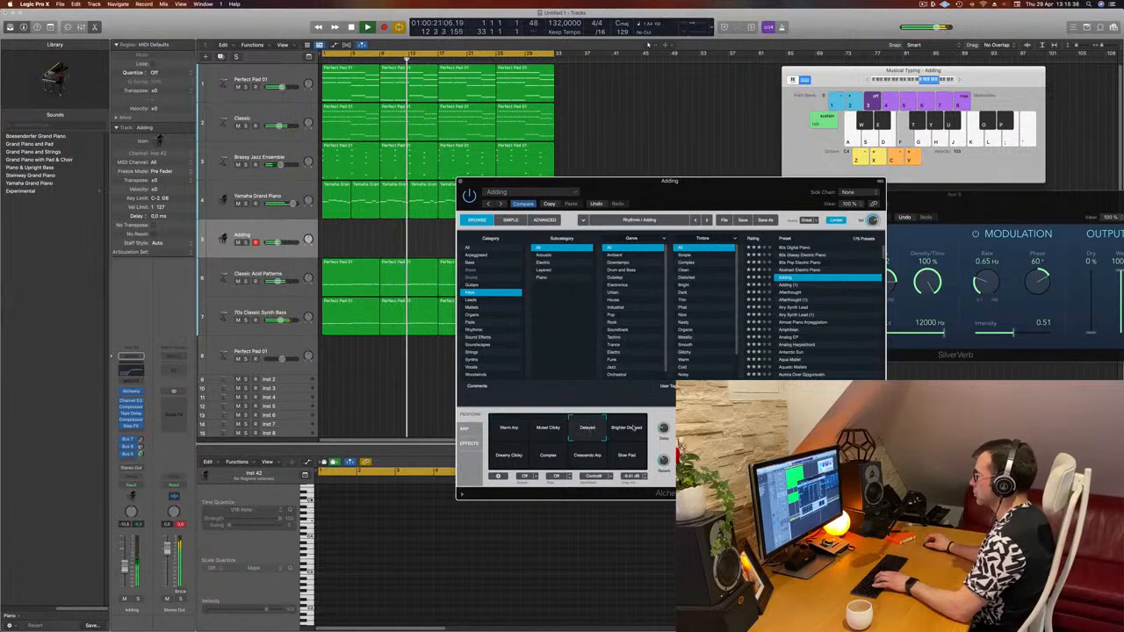
left_click(626, 430)
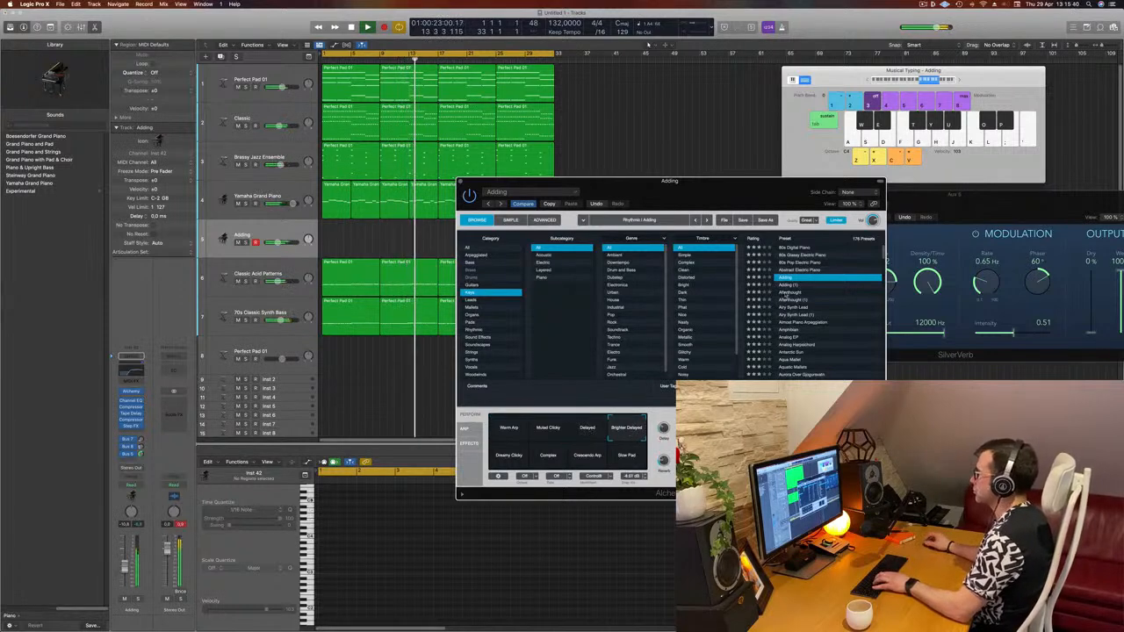
left_click_drag(747, 183, 879, 129)
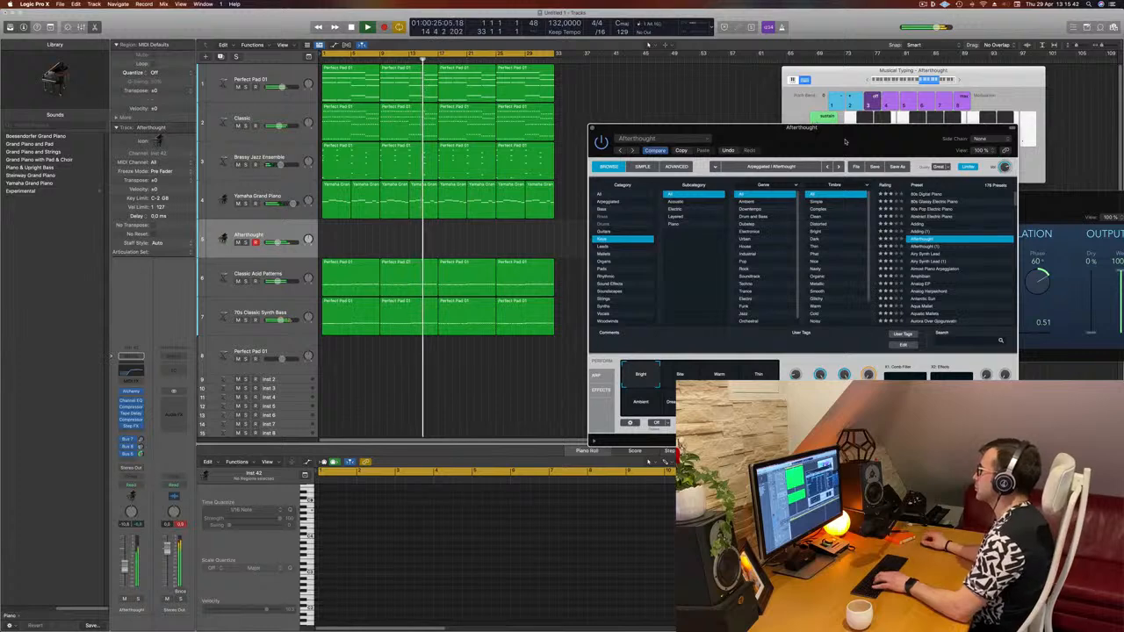
- Step through presets from Airy Synth Lead to Almost Piano Arpeggiation, trying the Dark & Swirly pad and lowering the fader slightly
left_click(924, 253)
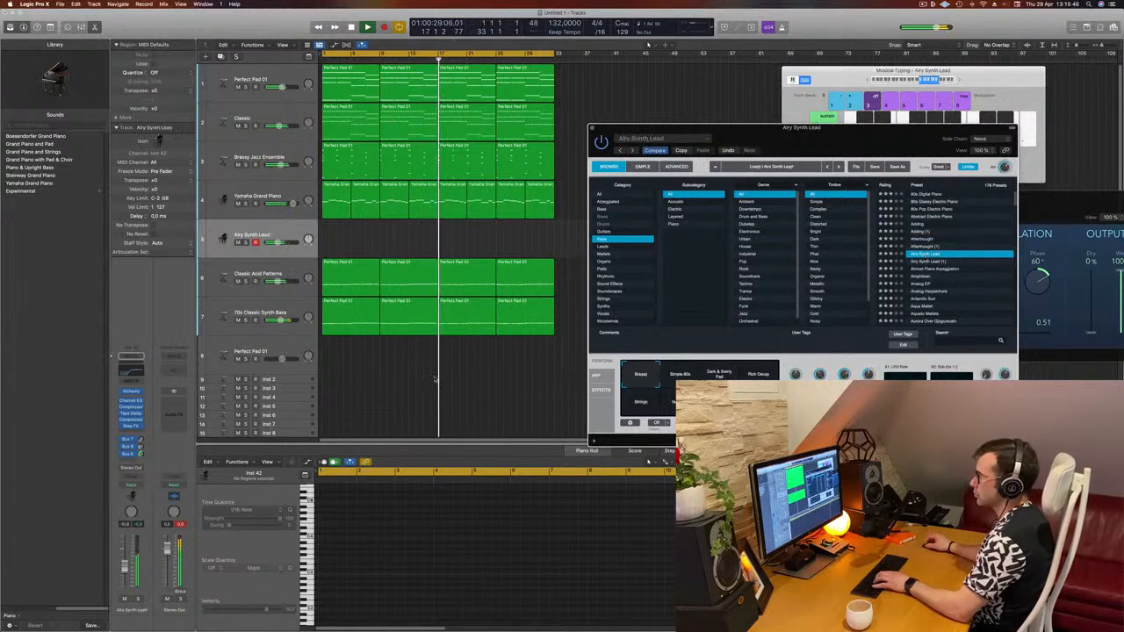
left_click_drag(124, 569, 124, 575)
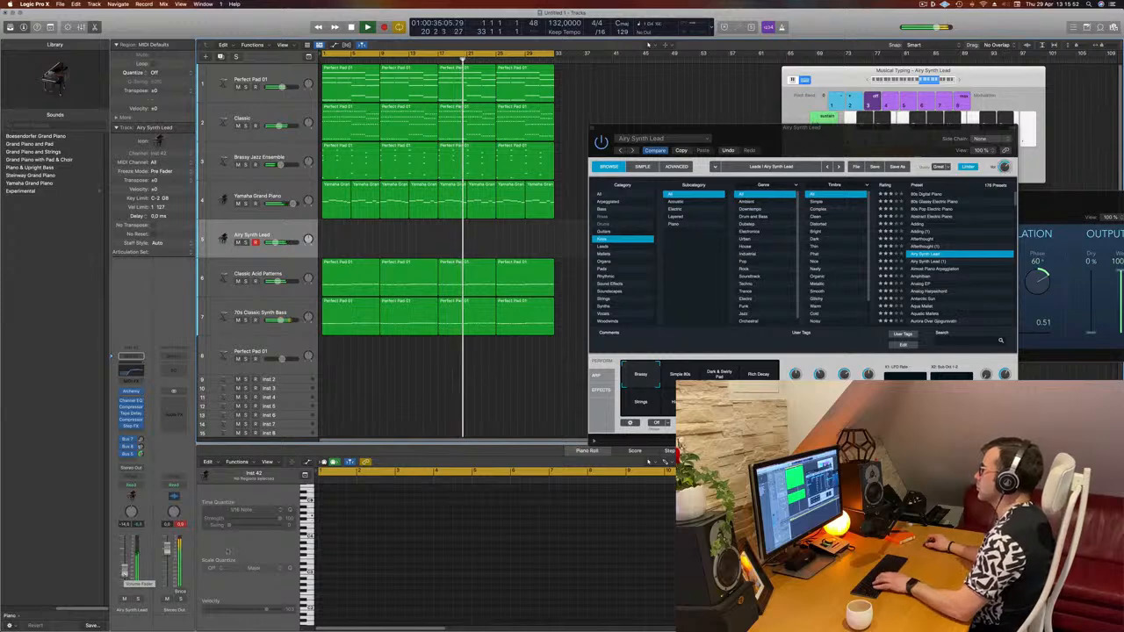
left_click_drag(871, 130, 869, 115)
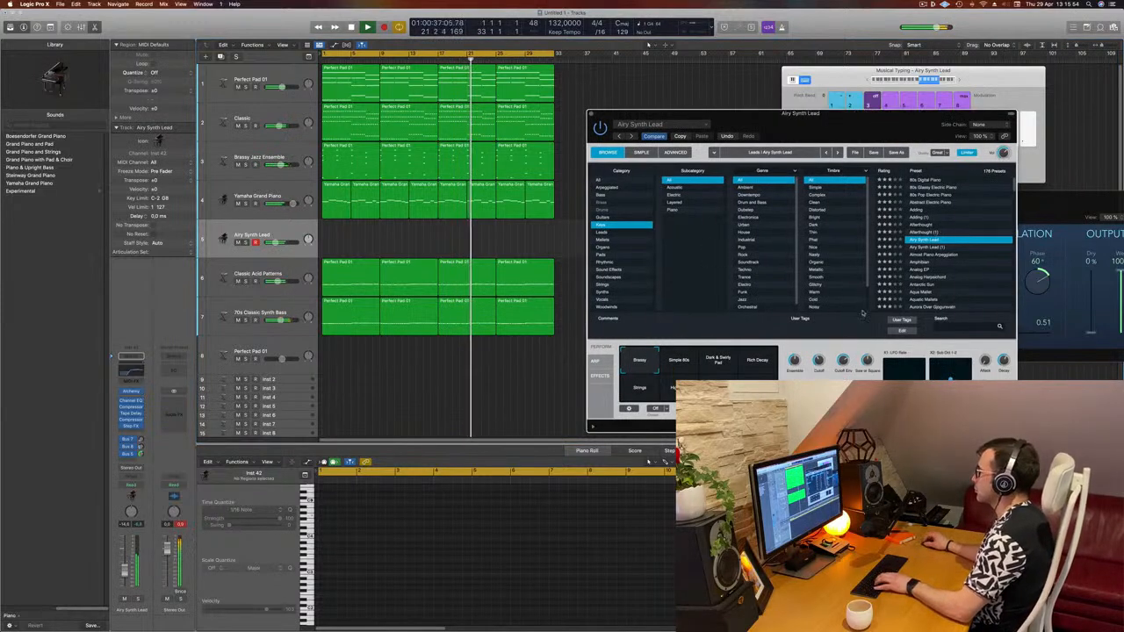
left_click(718, 362)
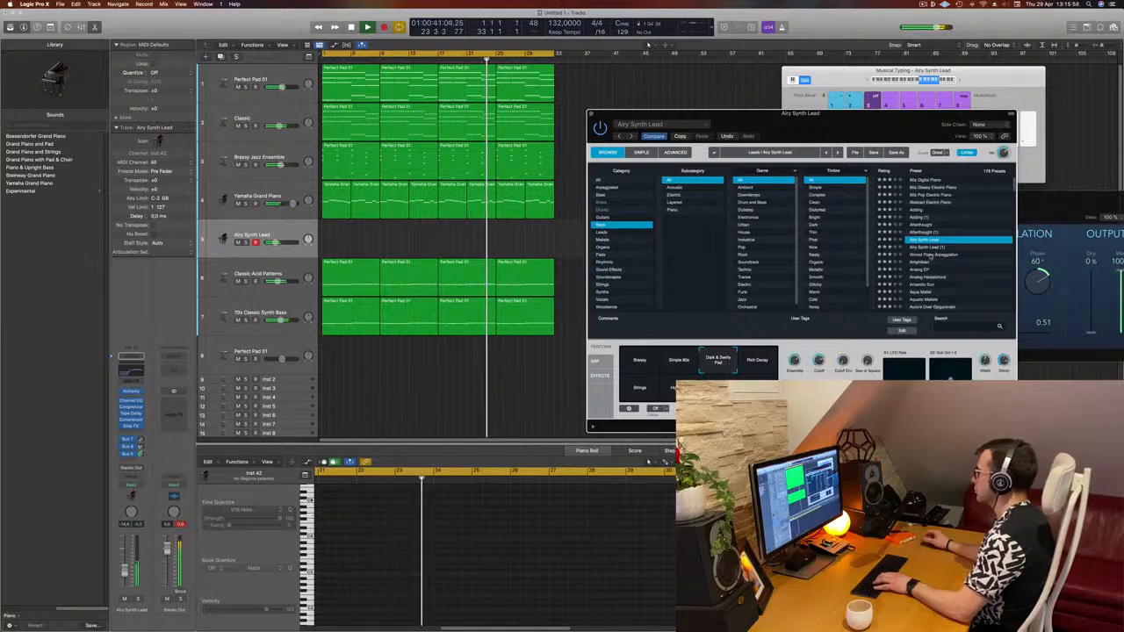
left_click(930, 255)
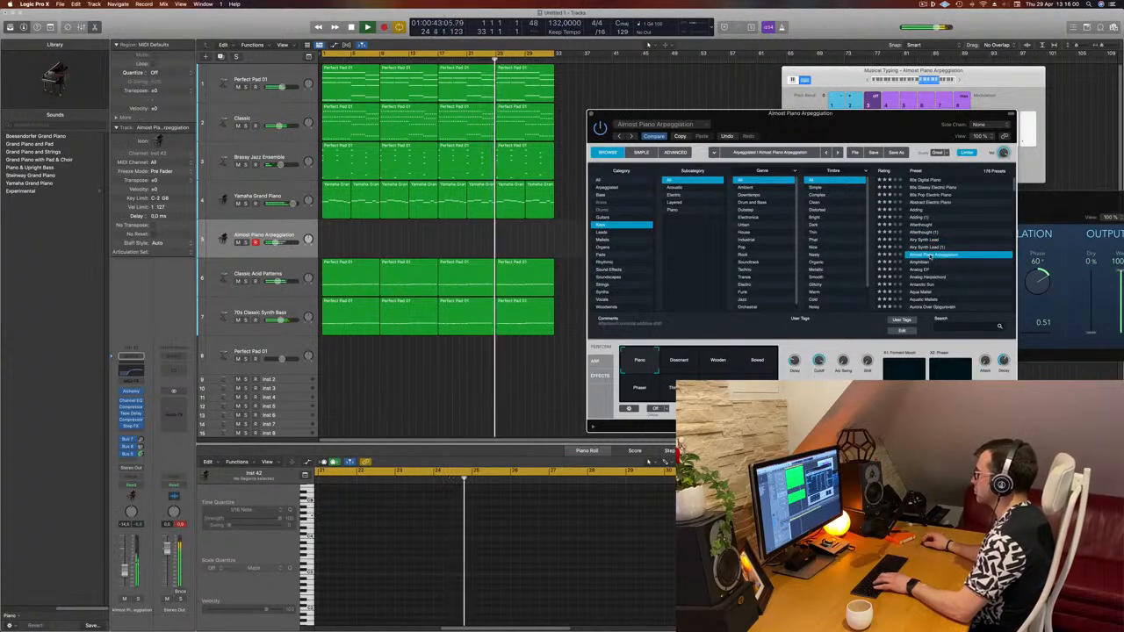
- Audition the Amphibian preset, return to Almost Piano Arpeggiation, and try its Dissonant, Wooden, Bowed and Phaser performance pads
left_click(923, 263)
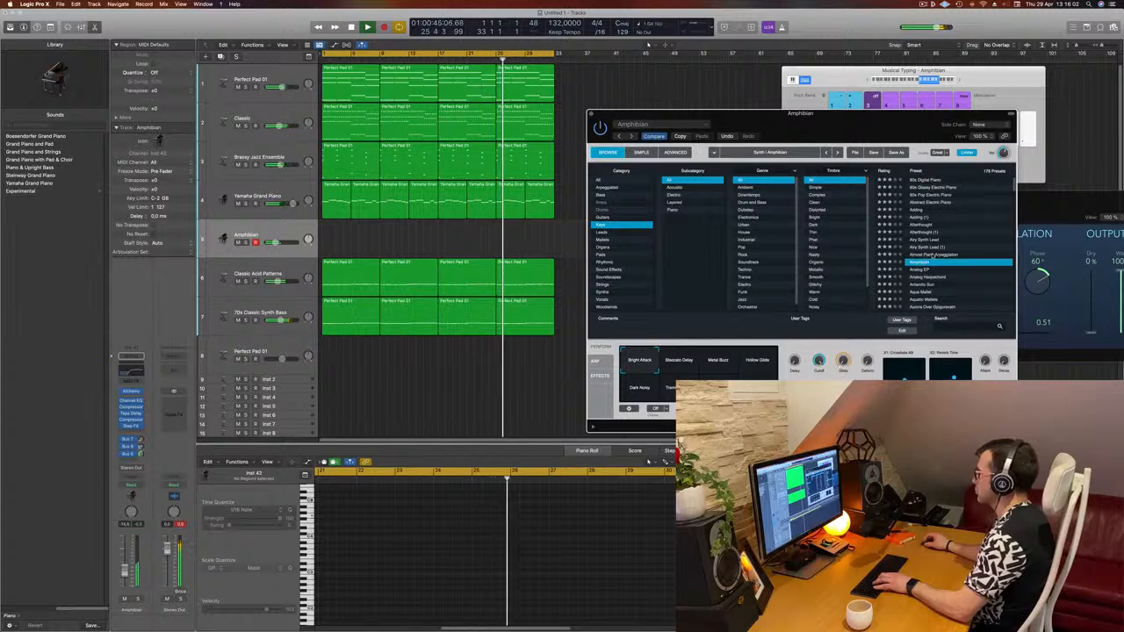
left_click(934, 255)
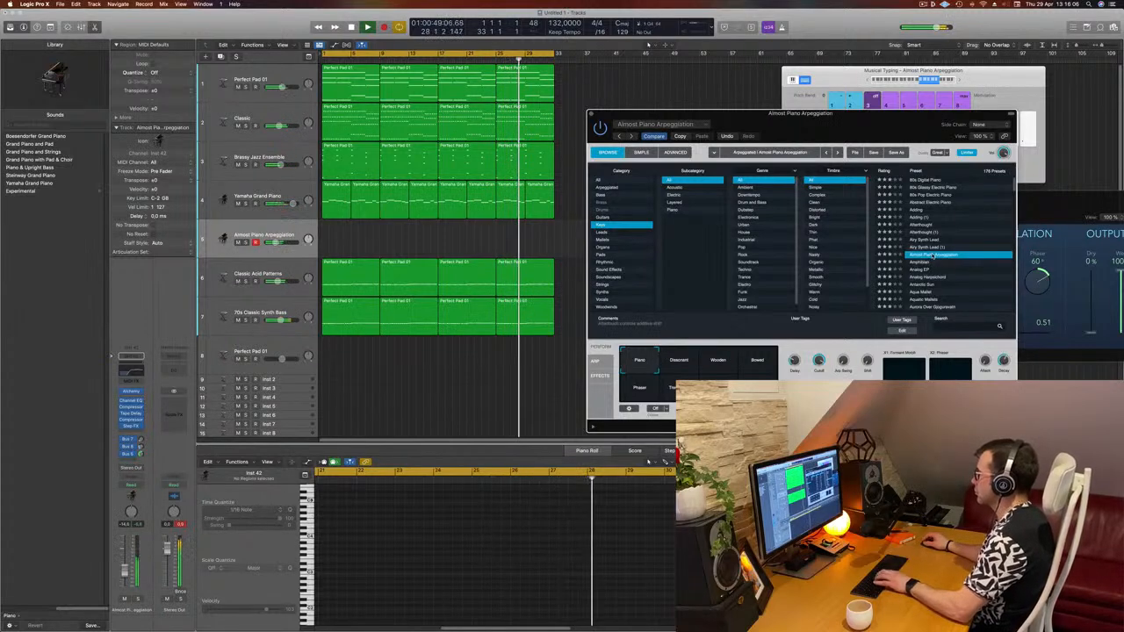
left_click(681, 360)
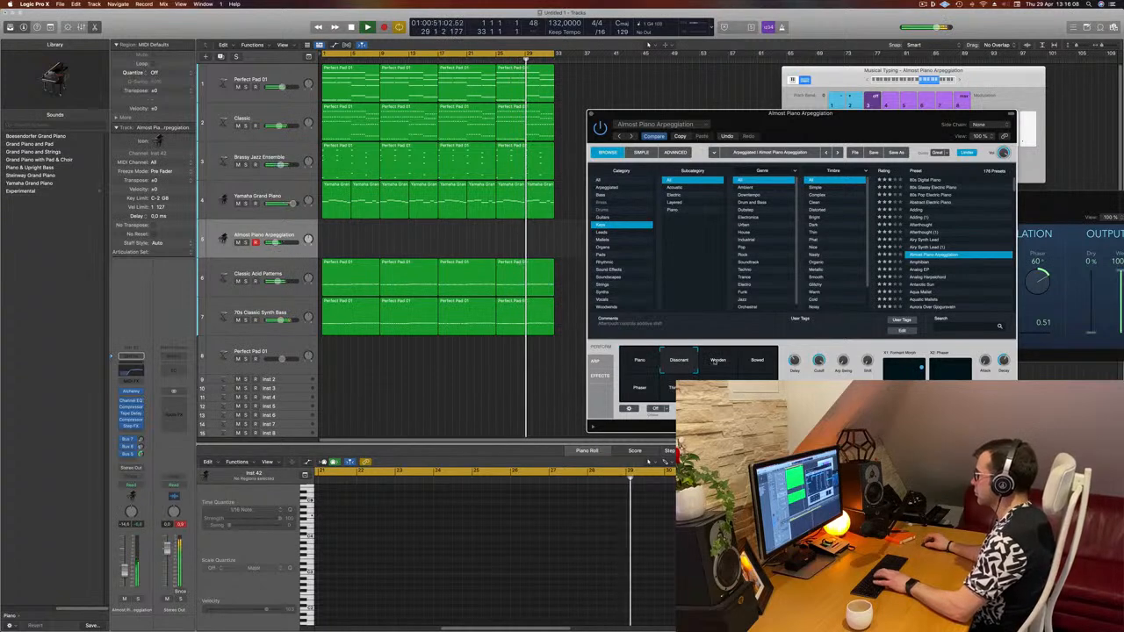
left_click(718, 360)
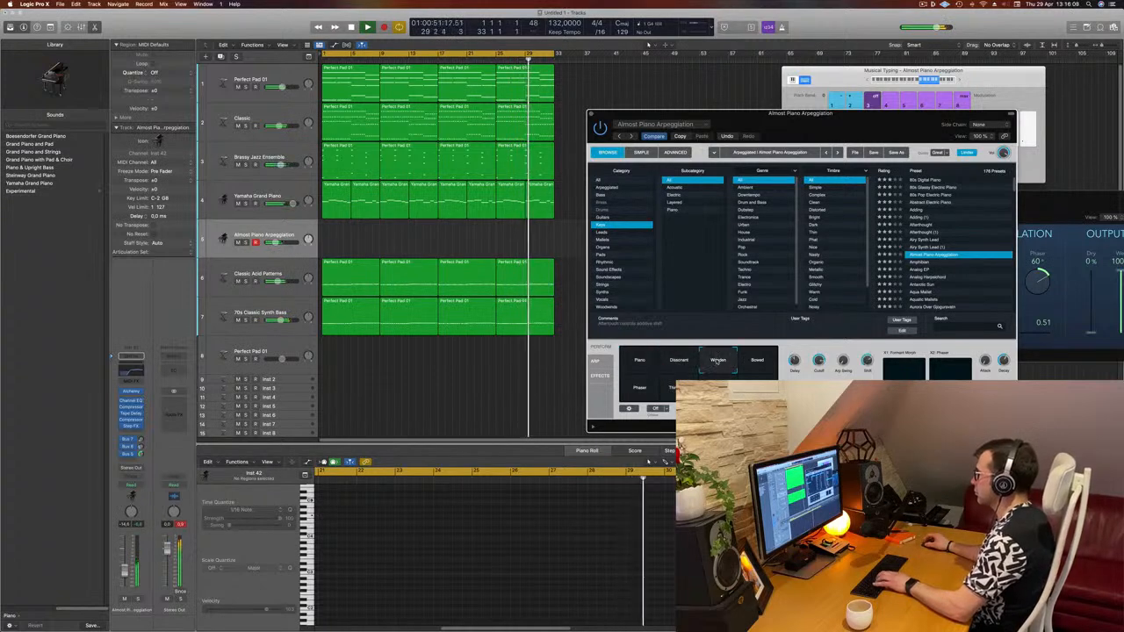
left_click(642, 386)
left_click(669, 388)
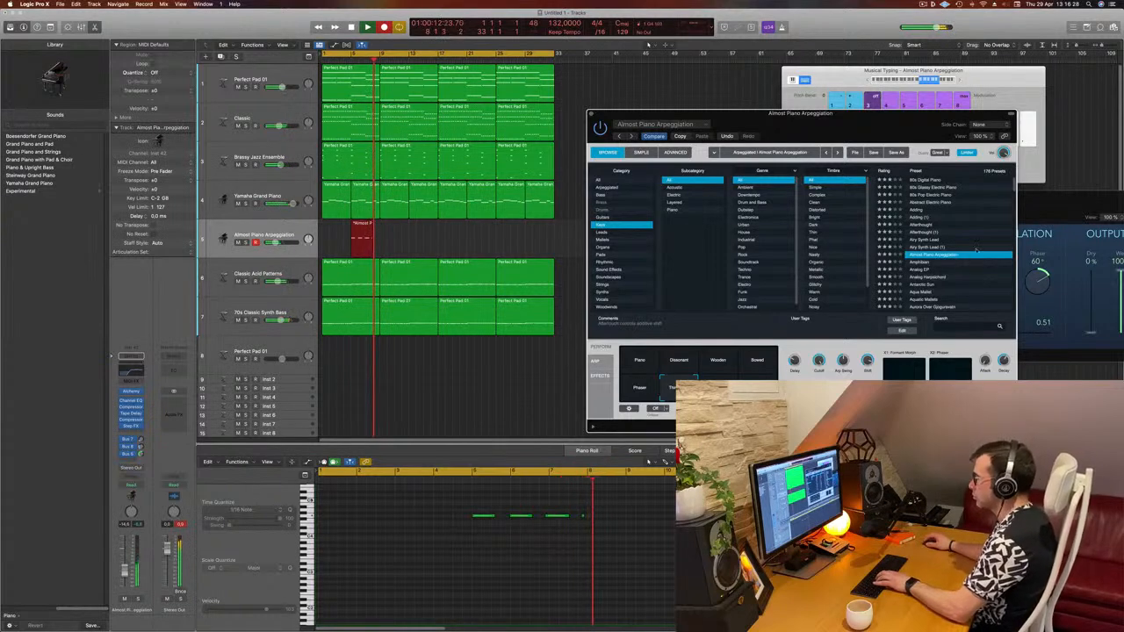
- Stop recording the arpeggio part and move the recorded region to the start of the project
key("space")
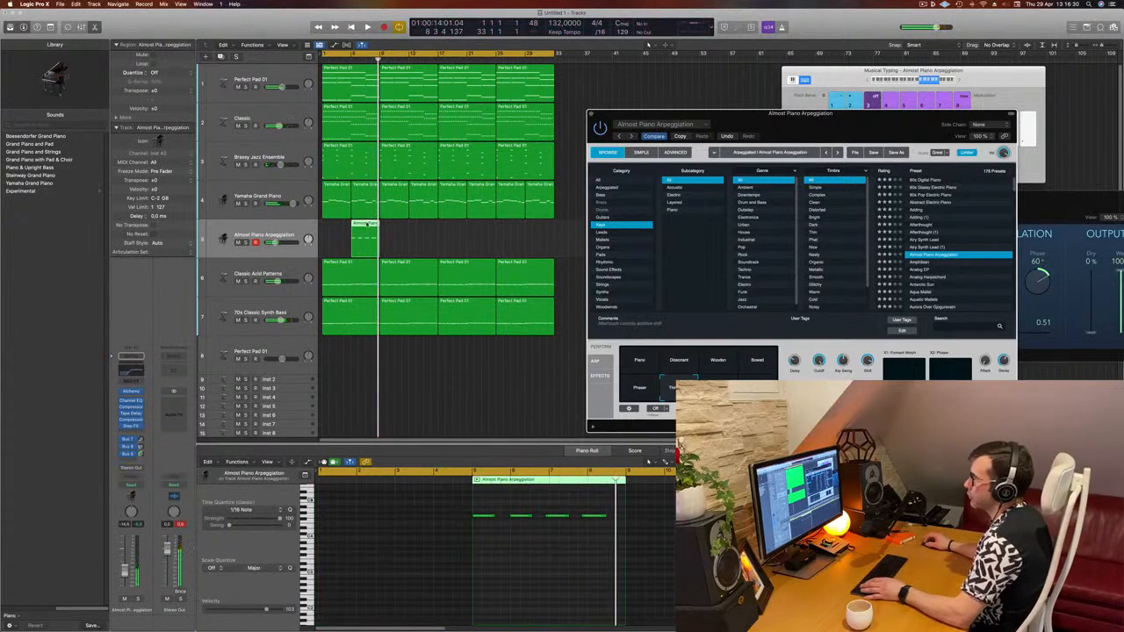
left_click_drag(365, 225, 336, 225)
left_click(385, 572)
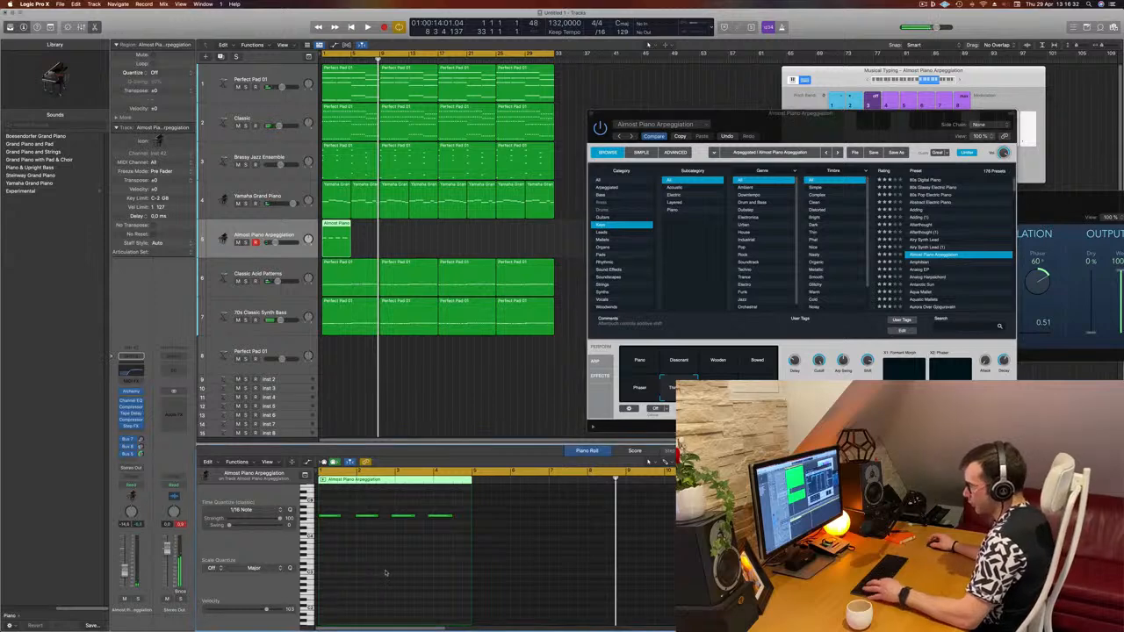
key("Return")
key("space")
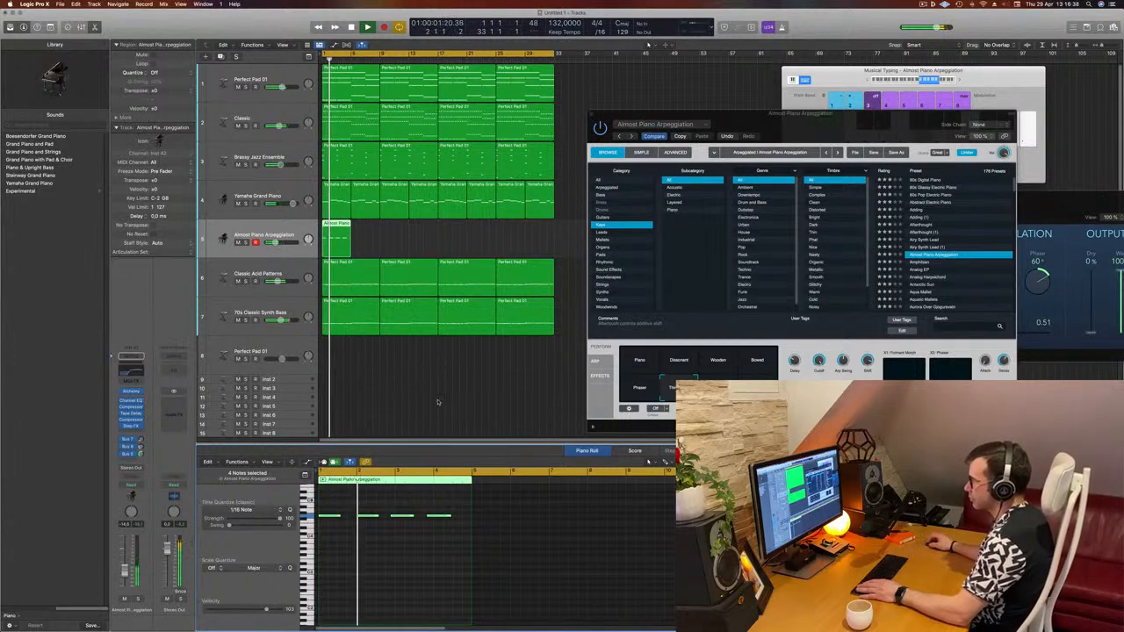
- Loop the Almost Piano Arpeggiation region so it repeats up to bar 33
left_click(358, 563)
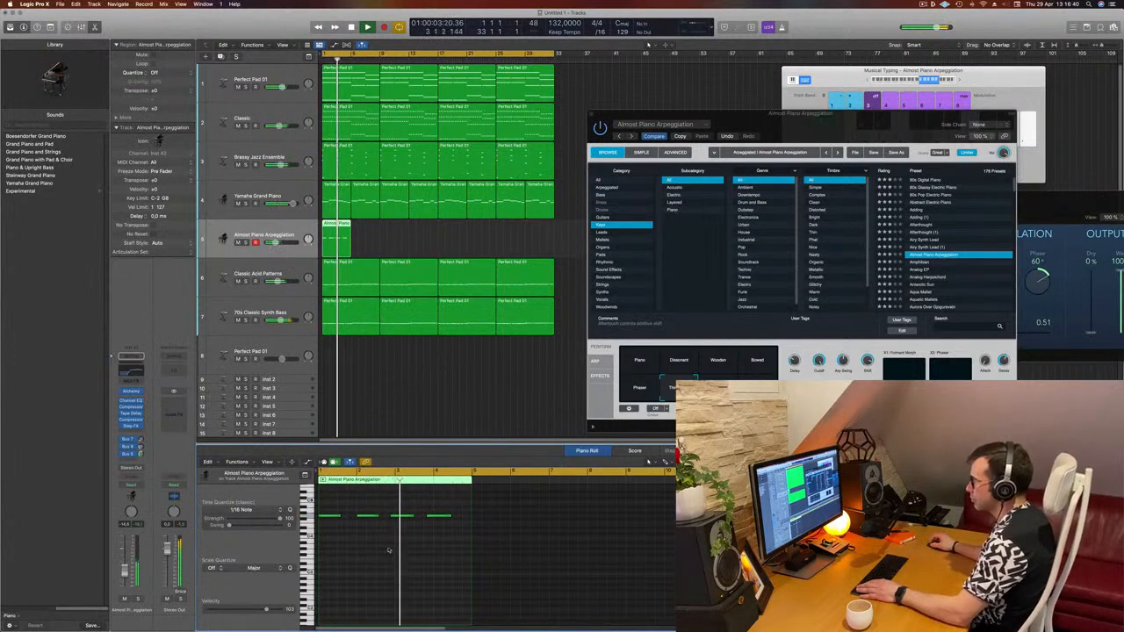
left_click_drag(447, 524, 448, 525)
key("Return")
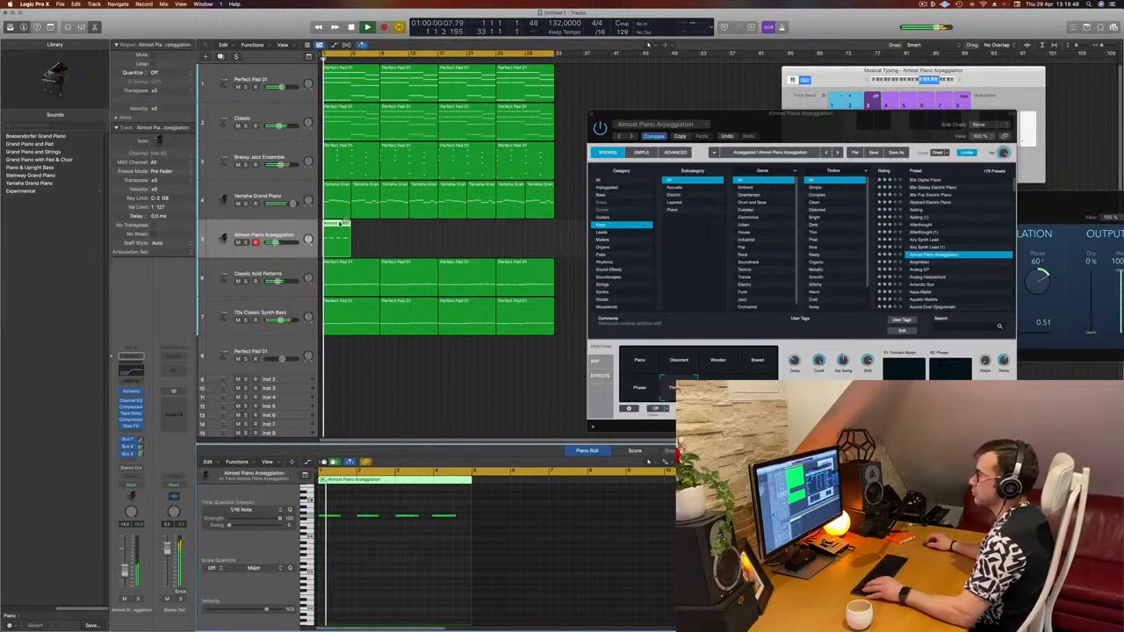
left_click_drag(342, 225, 327, 372)
left_click_drag(331, 224, 445, 230)
- Close the instrument window and play the arrangement, soloing and unsoloing the arpeggio track
left_click_drag(664, 117, 610, 127)
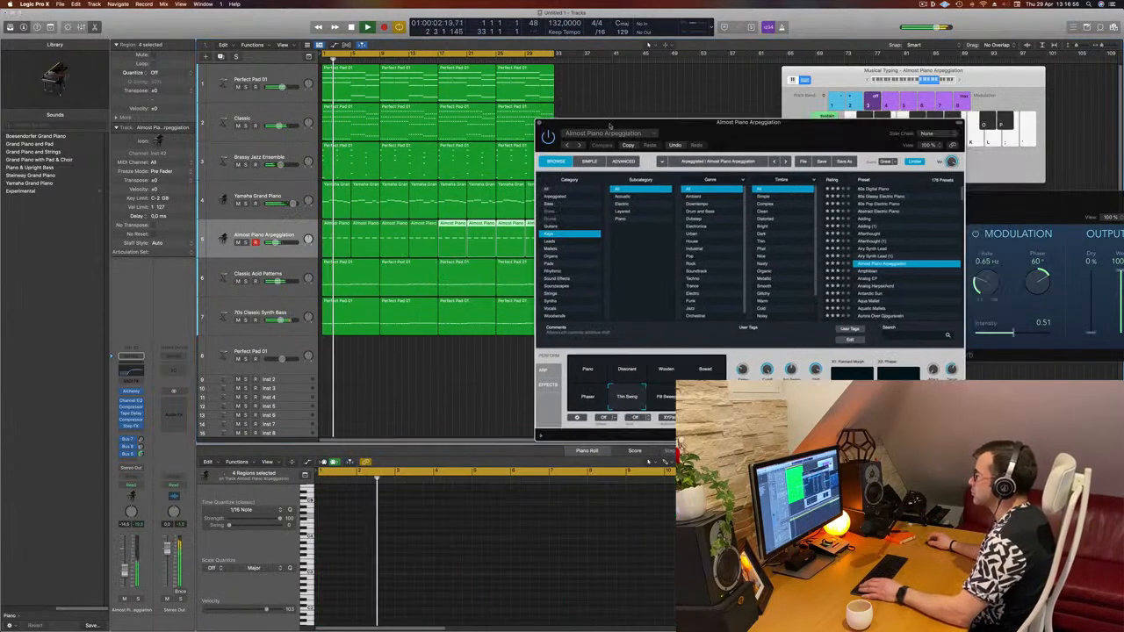
left_click(540, 122)
left_click(223, 246)
key("space")
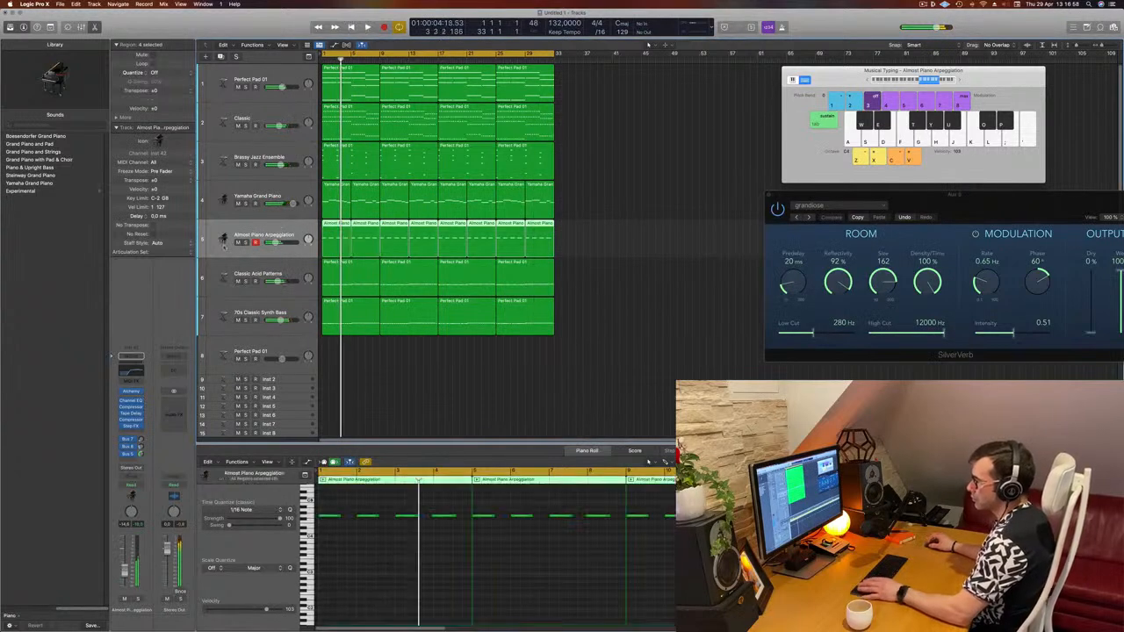
key("s")
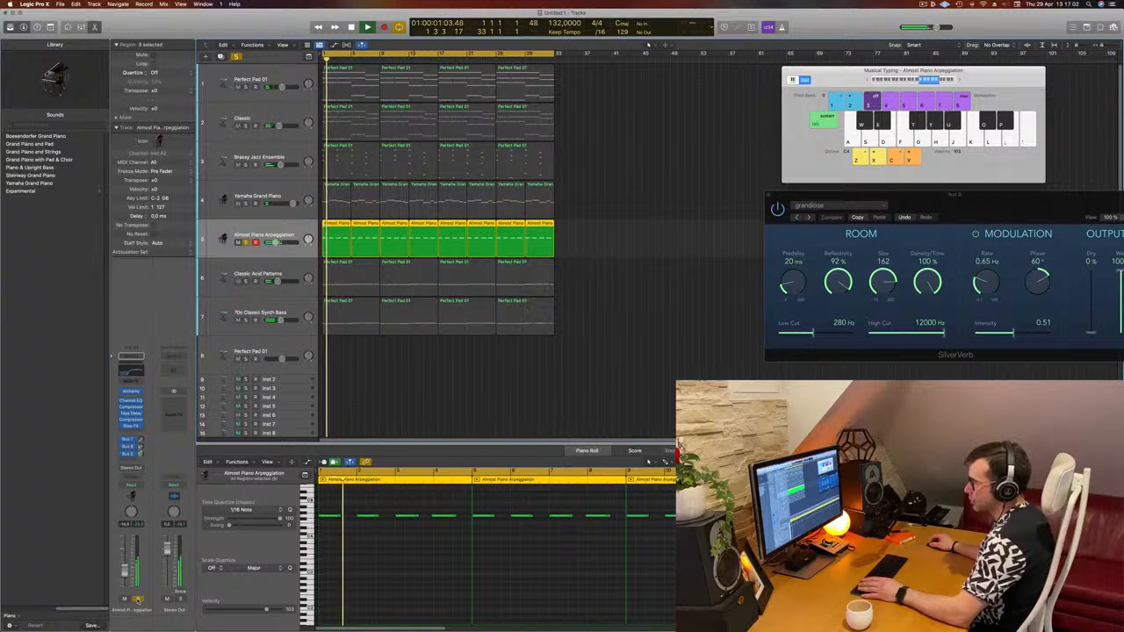
key("s")
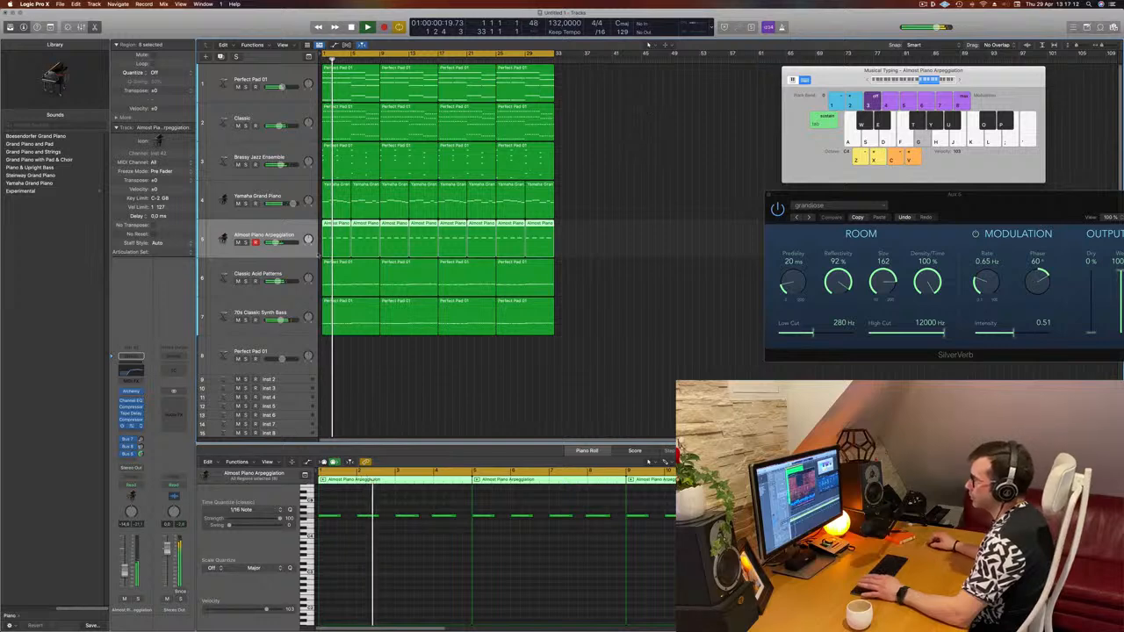
- Switch the arpeggio track's step effect preset to Chaos Spring and nudge its volume fader slightly
left_click_drag(581, 119, 724, 134)
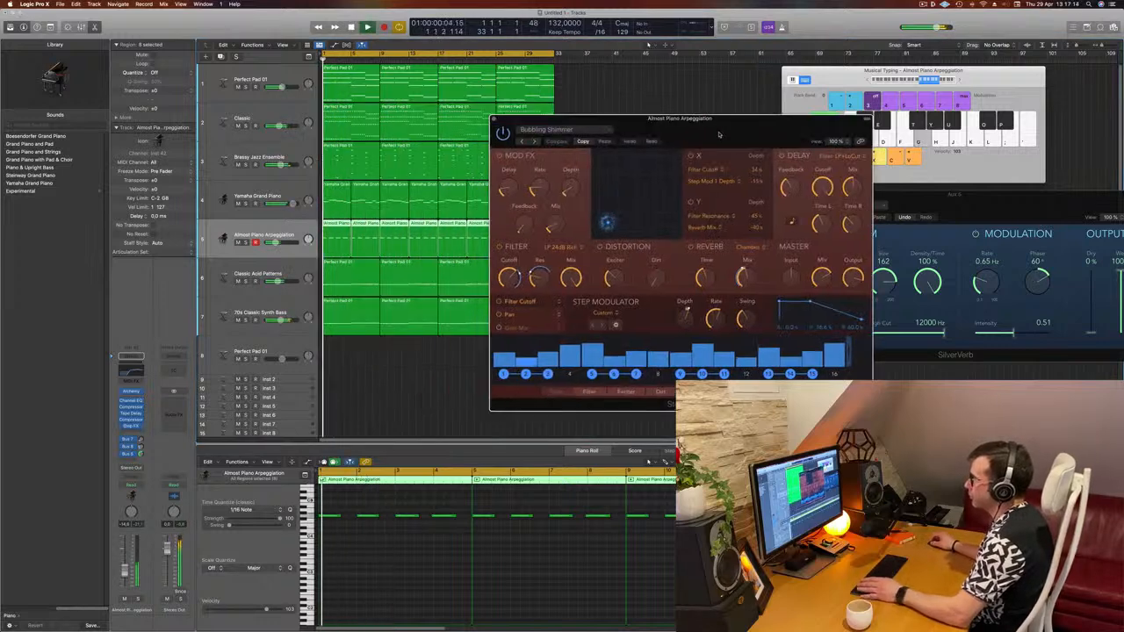
left_click(535, 142)
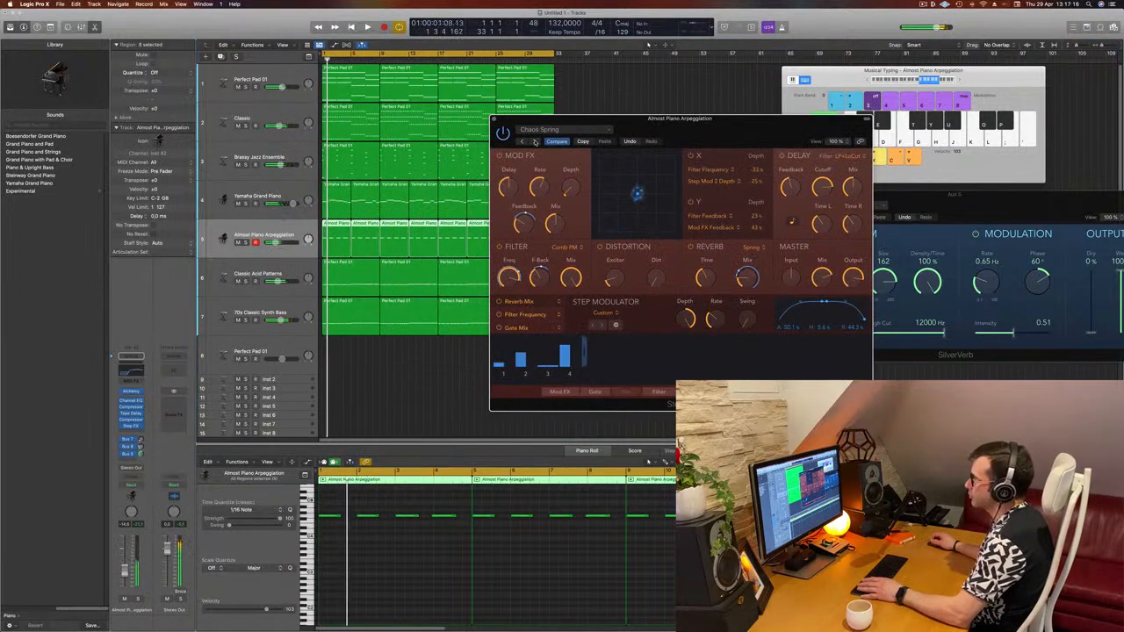
left_click_drag(705, 130, 816, 152)
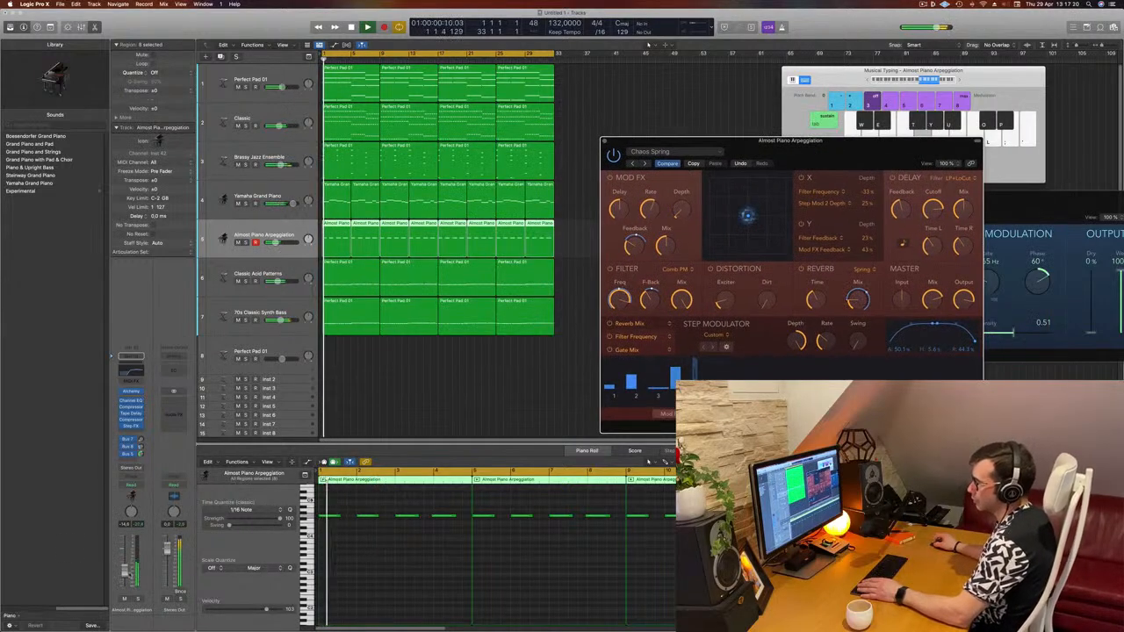
left_click_drag(124, 572, 124, 570)
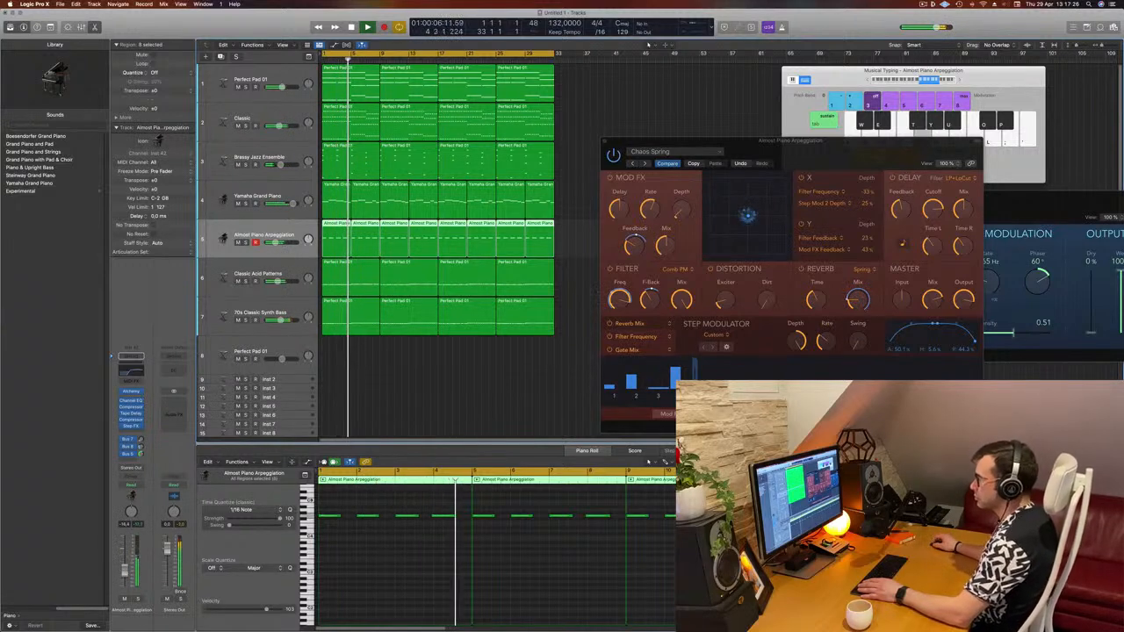
left_click_drag(860, 155, 847, 124)
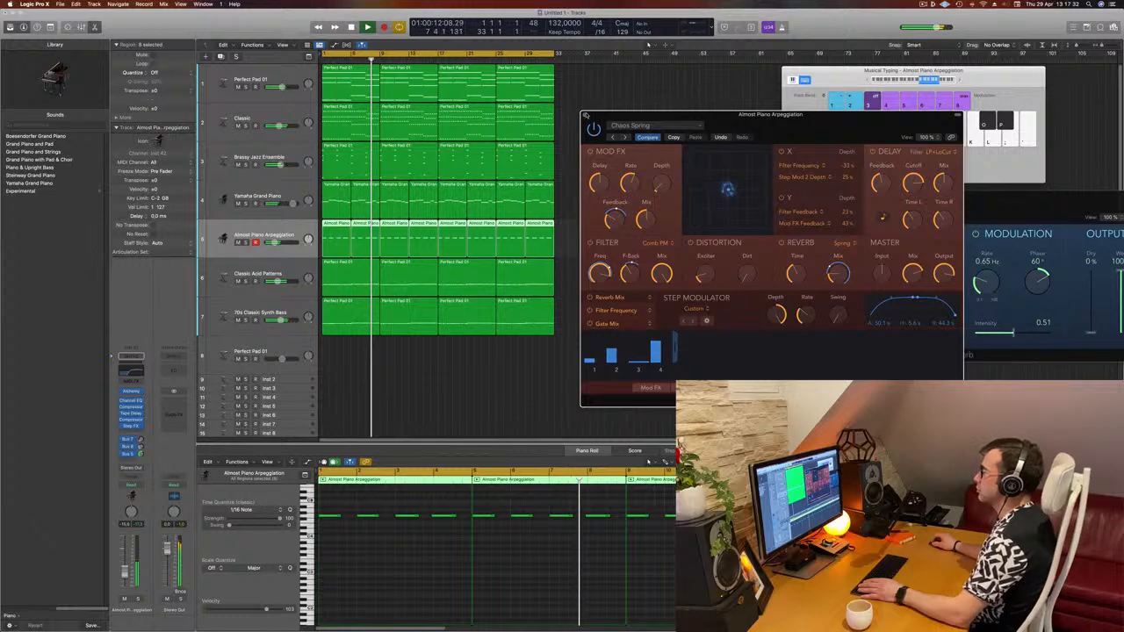
left_click(585, 115)
left_click(642, 227)
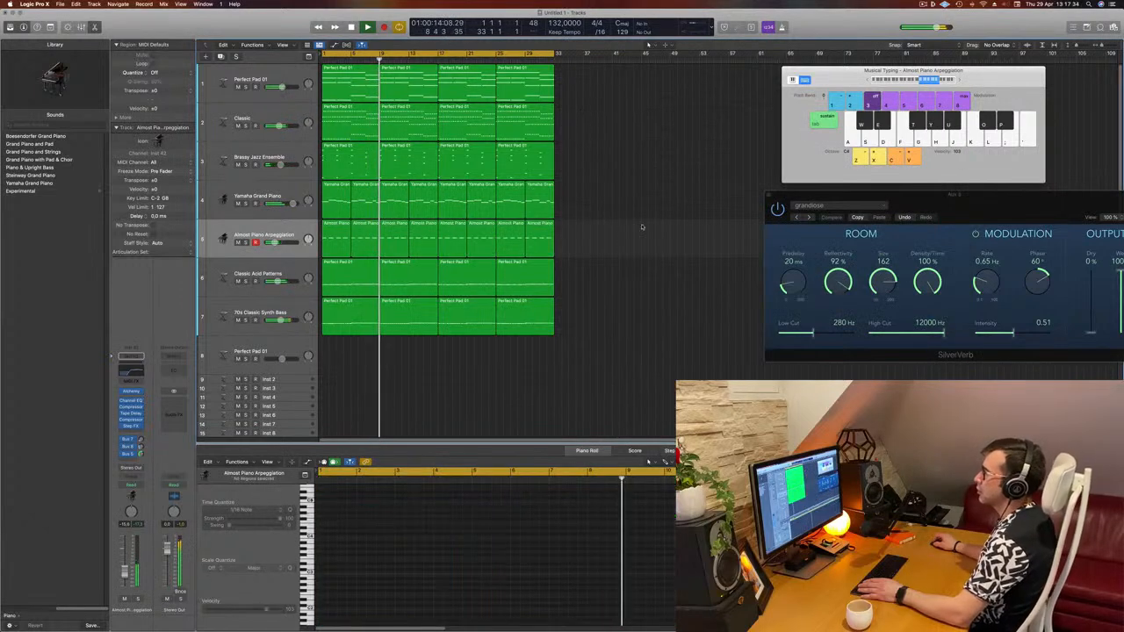
- Examine the Big Room drum tracks by selecting the Kick, Ride and Perc tracks
scroll(637, 229, "down", 3)
scroll(628, 230, "down", 3)
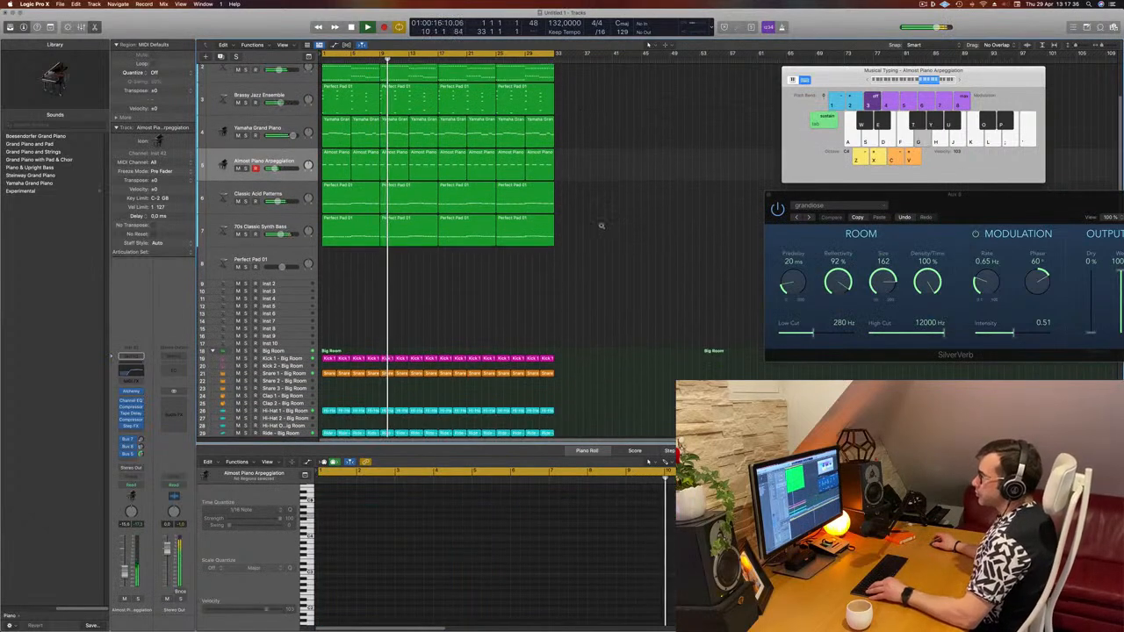
scroll(606, 229, "down", 3)
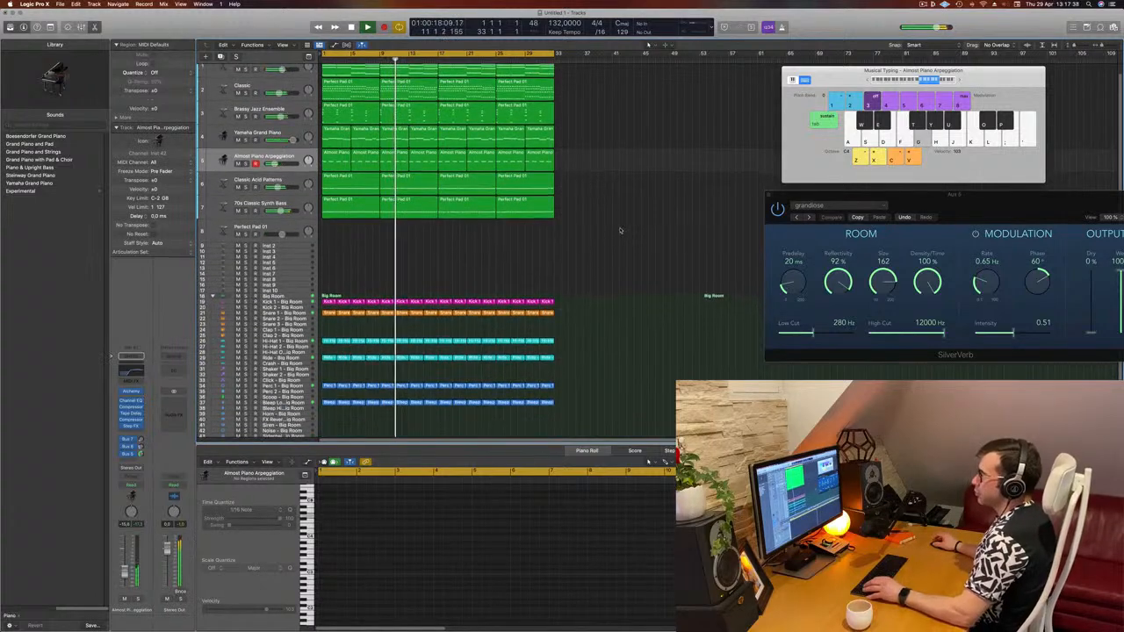
scroll(597, 237, "up", 3)
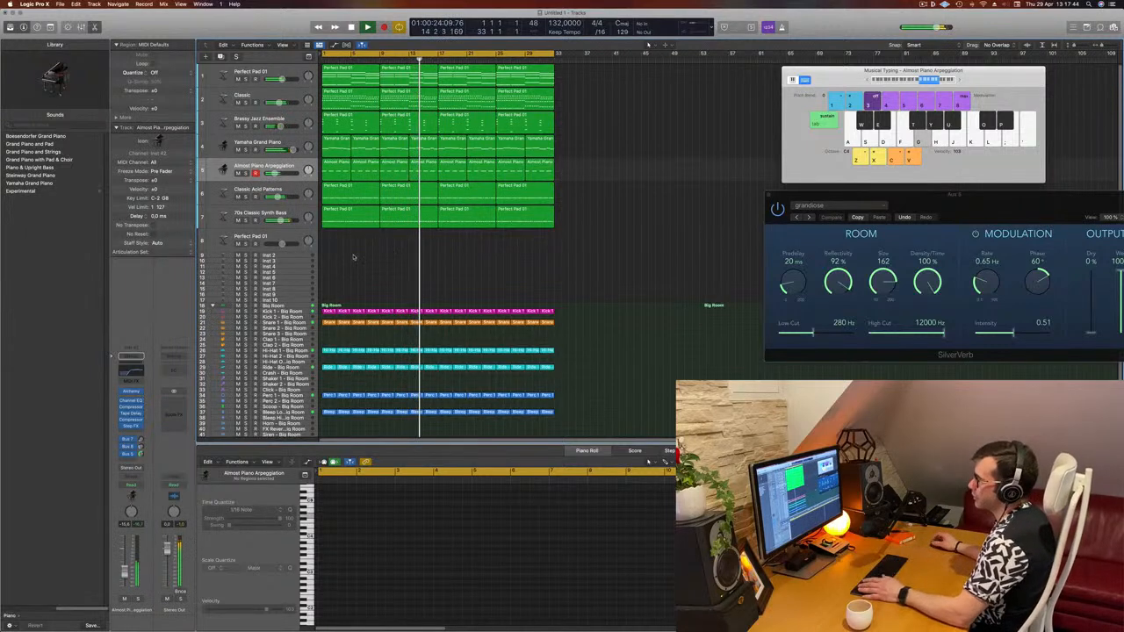
key("Return")
left_click(299, 311)
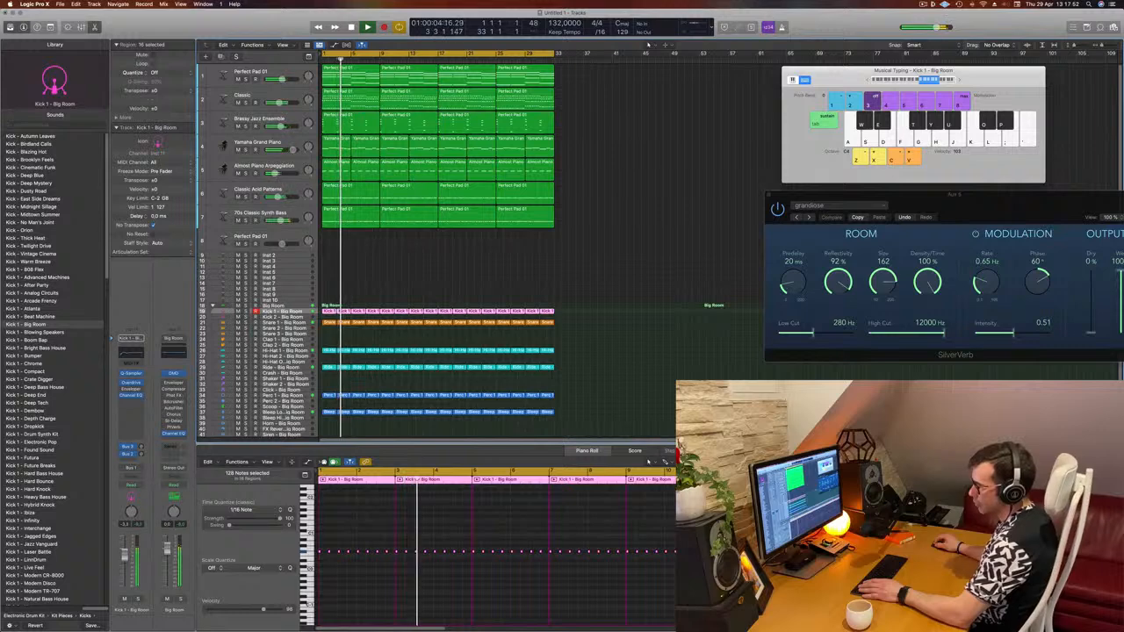
scroll(310, 373, "down", 1)
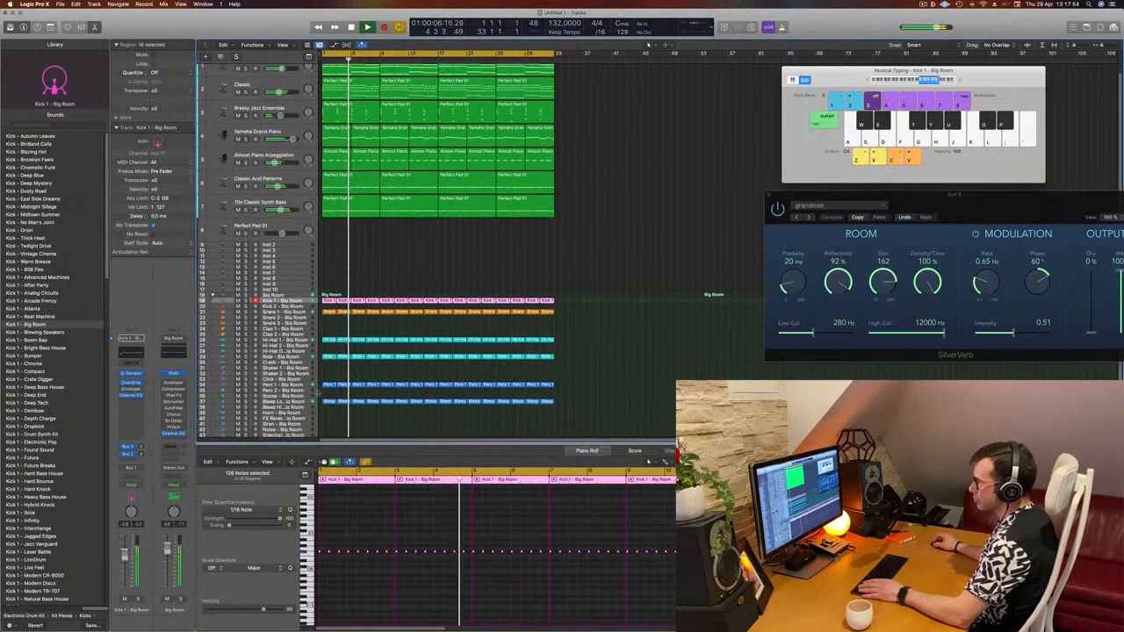
left_click(289, 357)
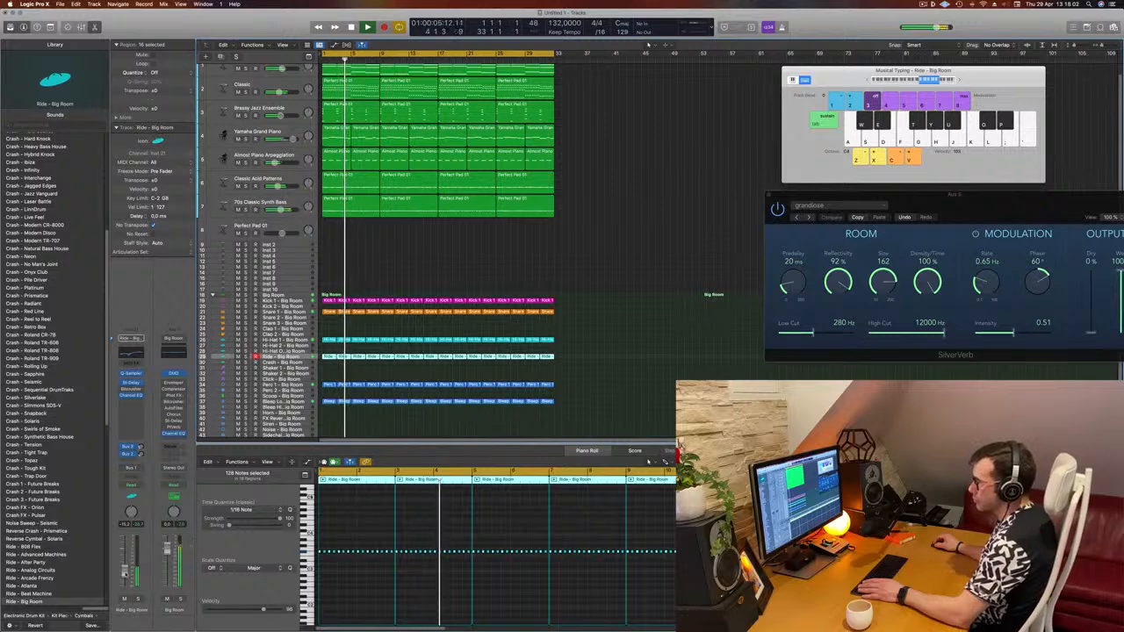
left_click(301, 385)
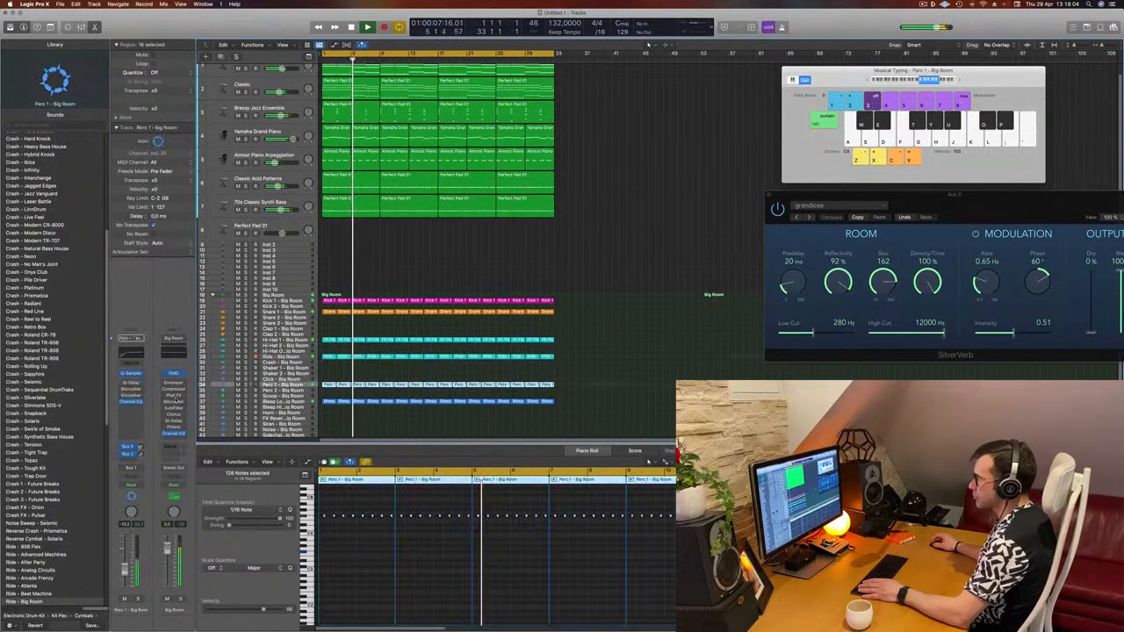
left_click(137, 600)
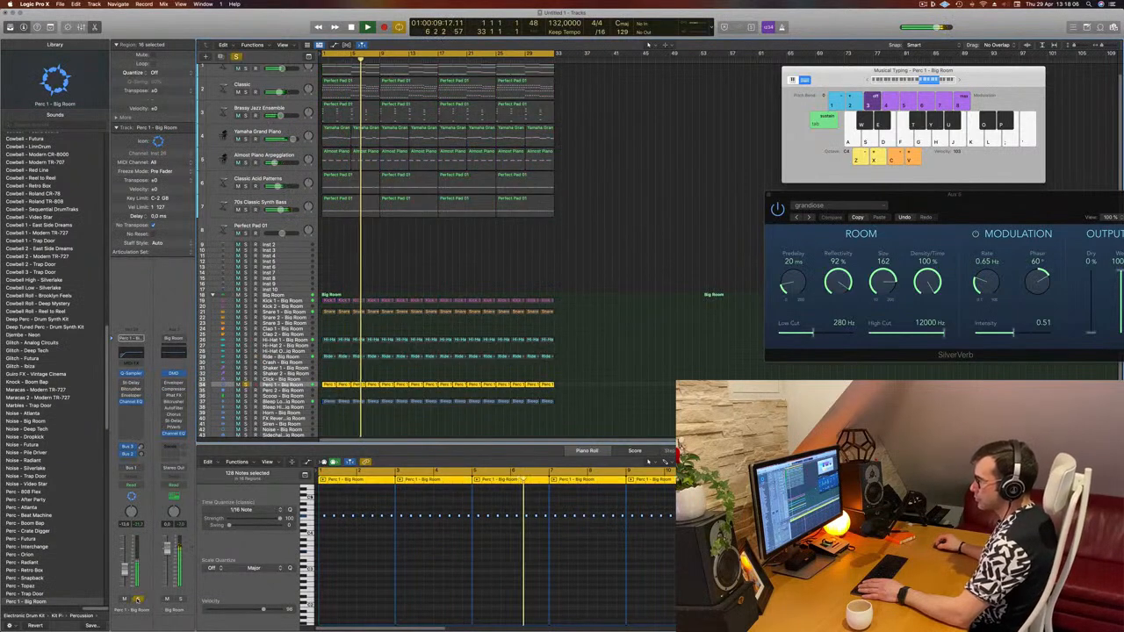
left_click(137, 599)
left_click(296, 307)
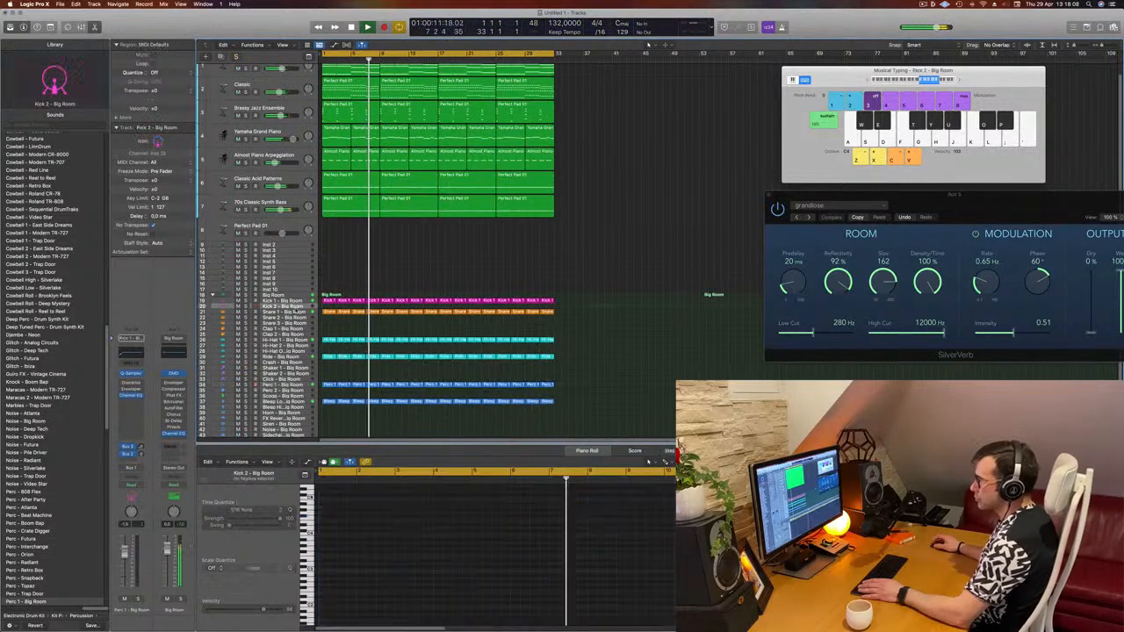
- Raise the bus send level on the Snare 1 - Big Room track slightly
left_click(296, 312)
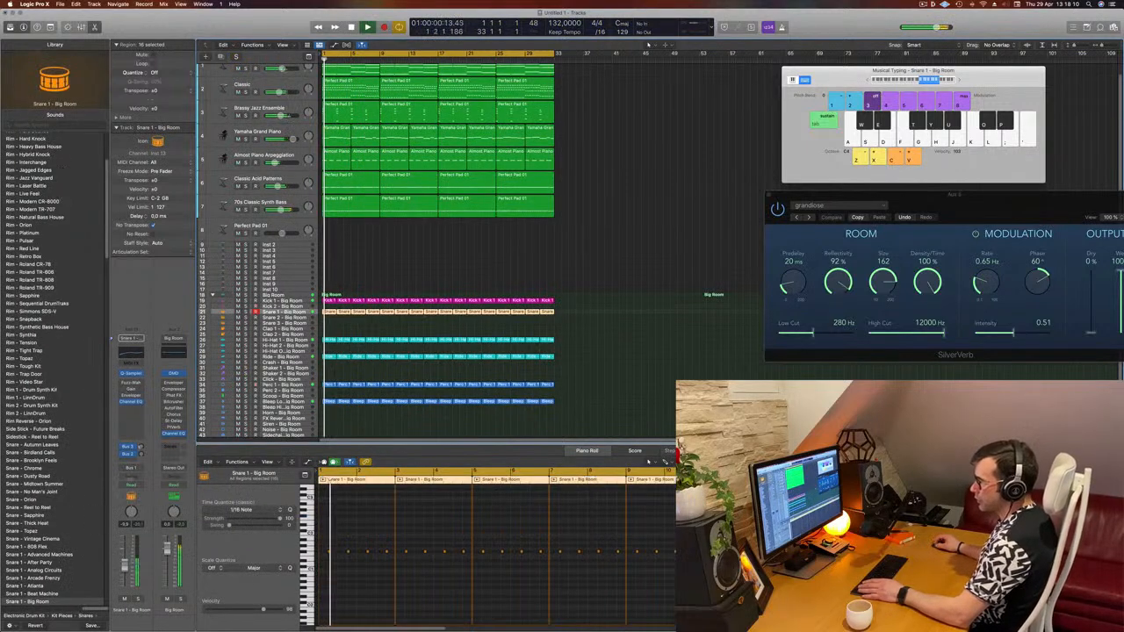
left_click_drag(140, 447, 142, 455)
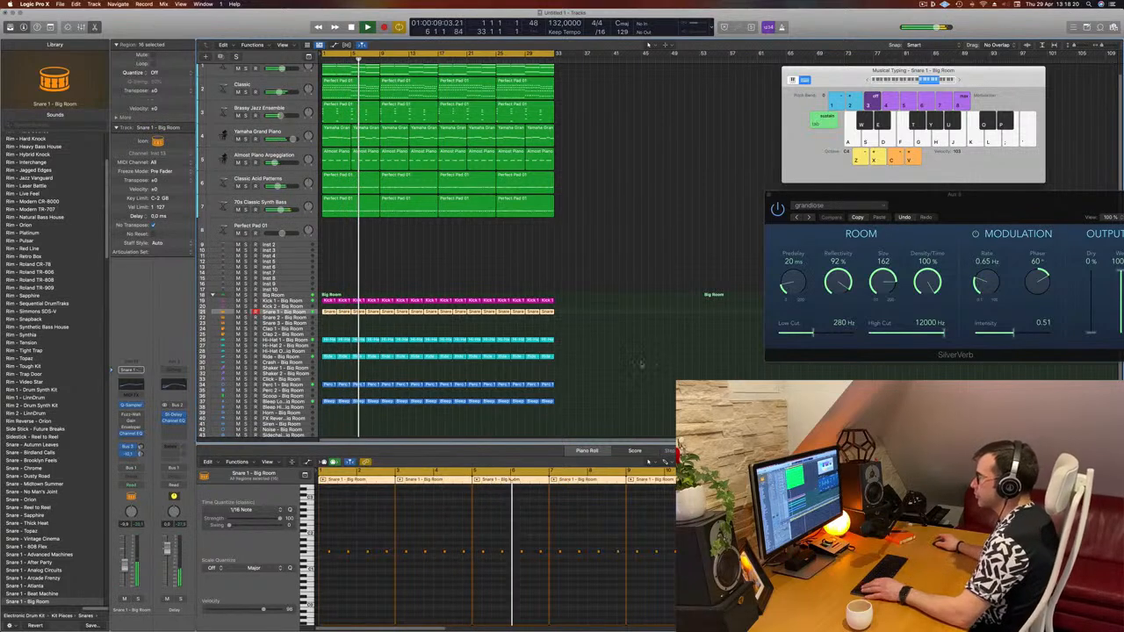
left_click(640, 363)
- Repeat all regions once to extend the arrangement and turn on the secondary ruler
scroll(640, 363, "up", 1)
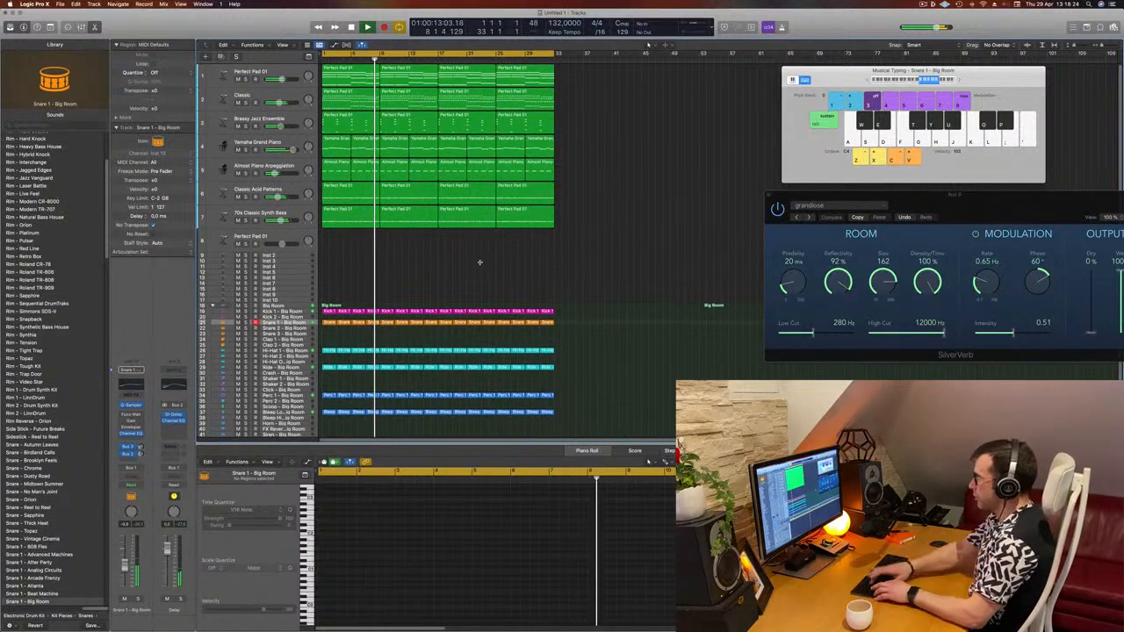
key("super+a")
key("super+r")
key("z")
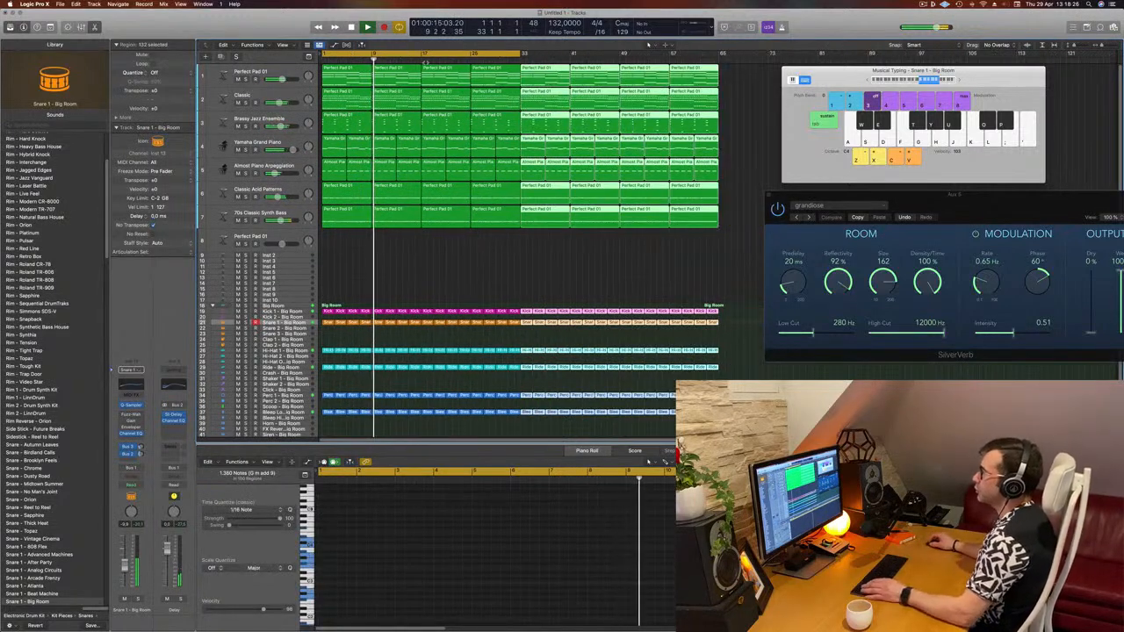
left_click(283, 44)
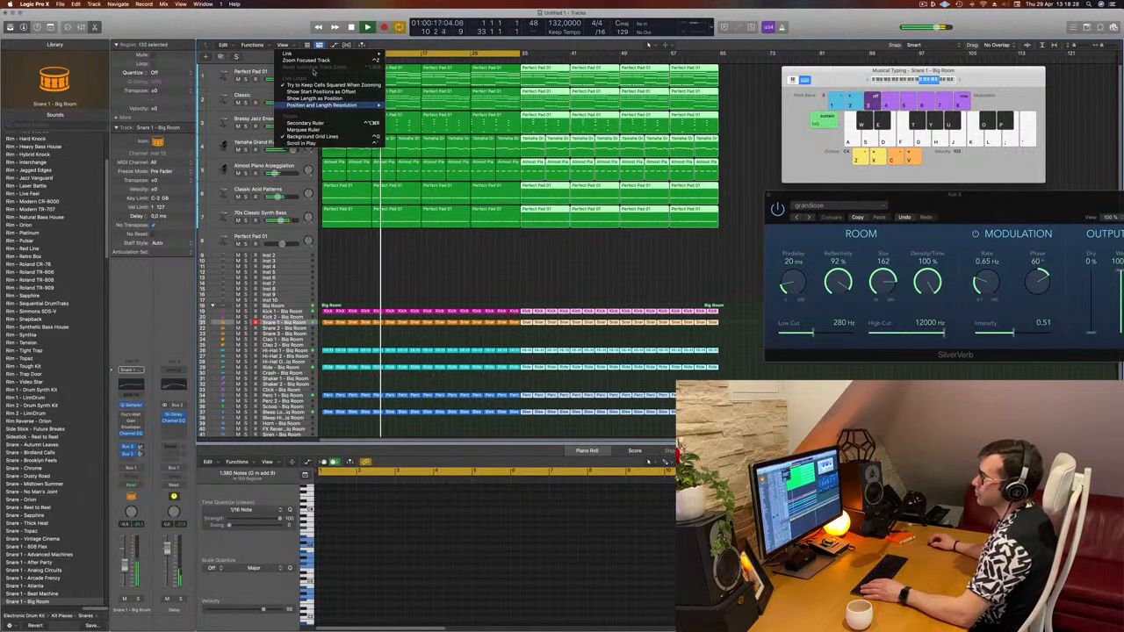
left_click(308, 123)
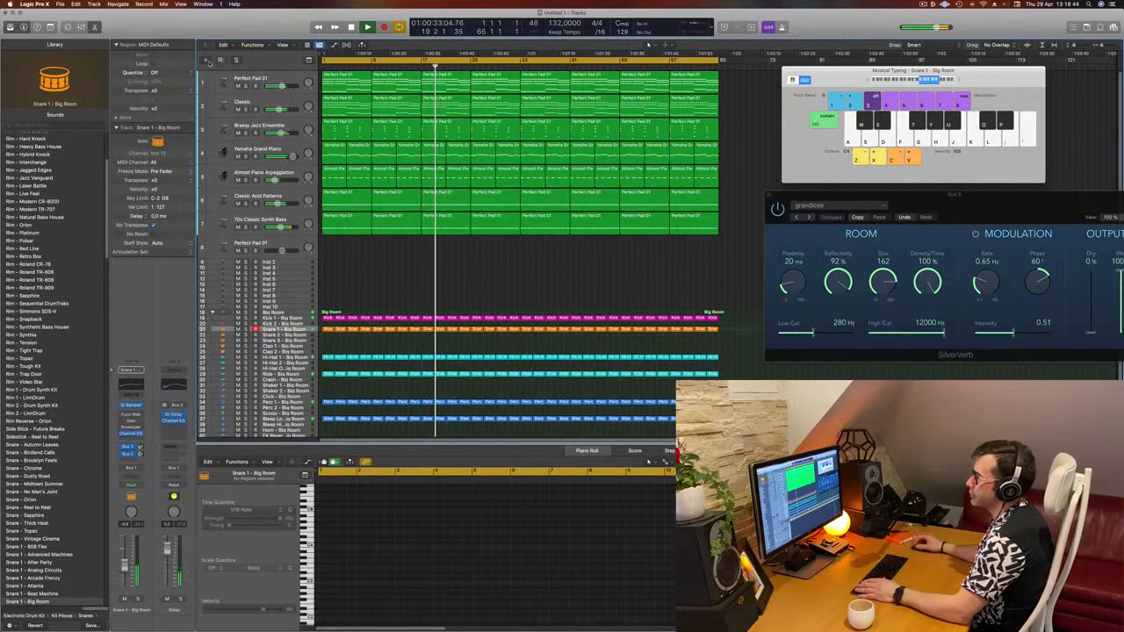
- Move the Almost Piano Arpeggiation track to the top of the track list
left_click(242, 107)
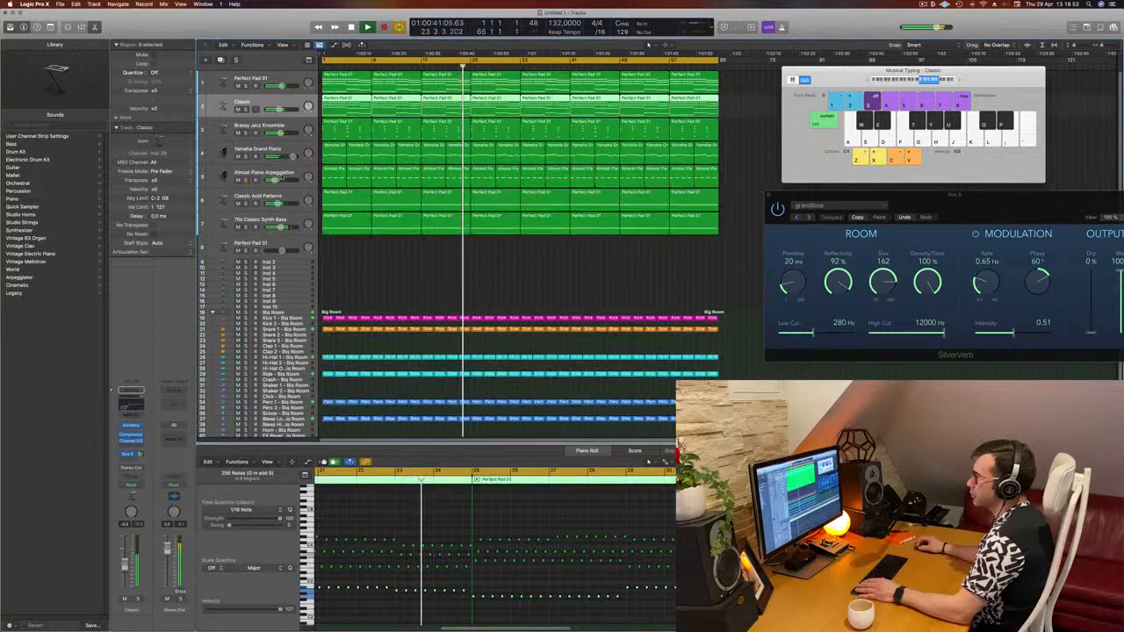
key("Down")
key("Down")
key("Down")
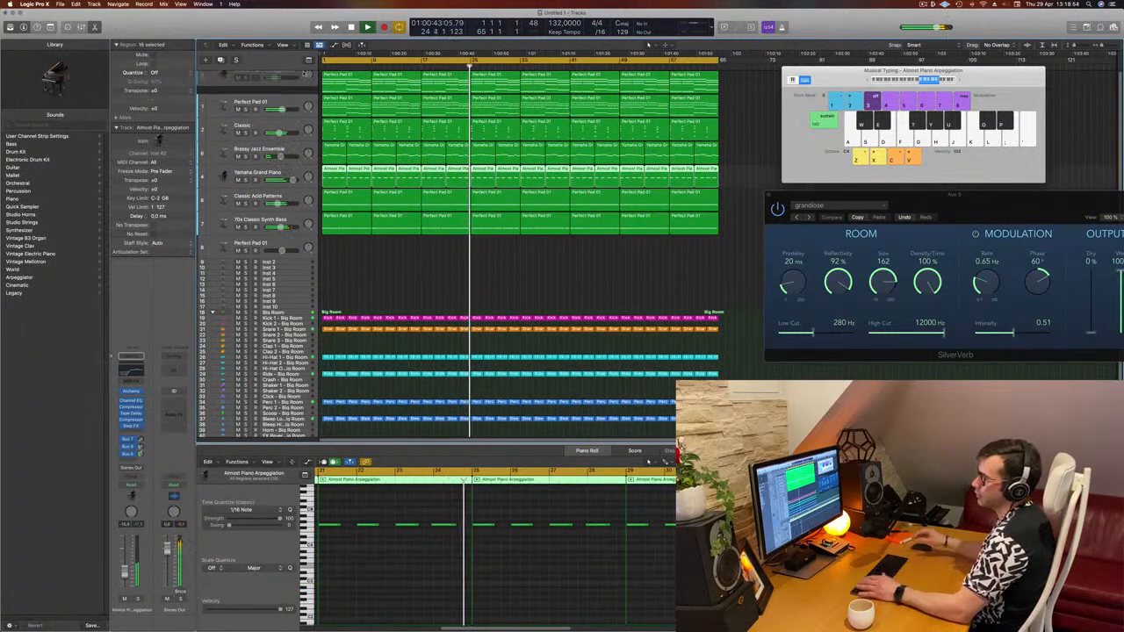
left_click_drag(304, 73, 304, 74)
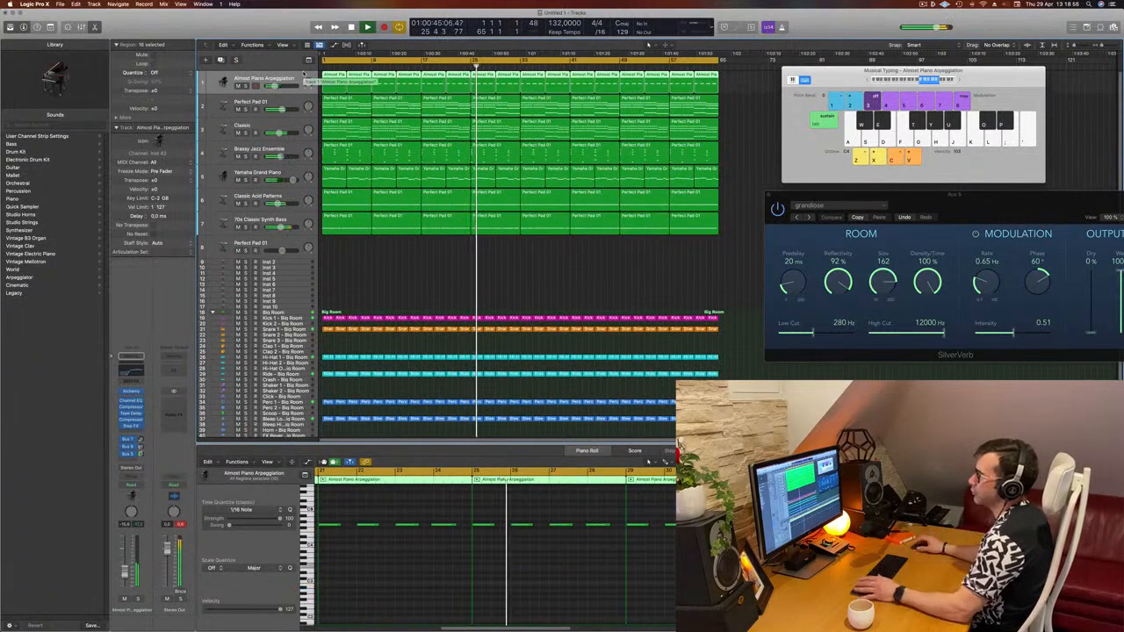
- Move the Yamaha Grand Piano track up to the second position in the track list
key("Down")
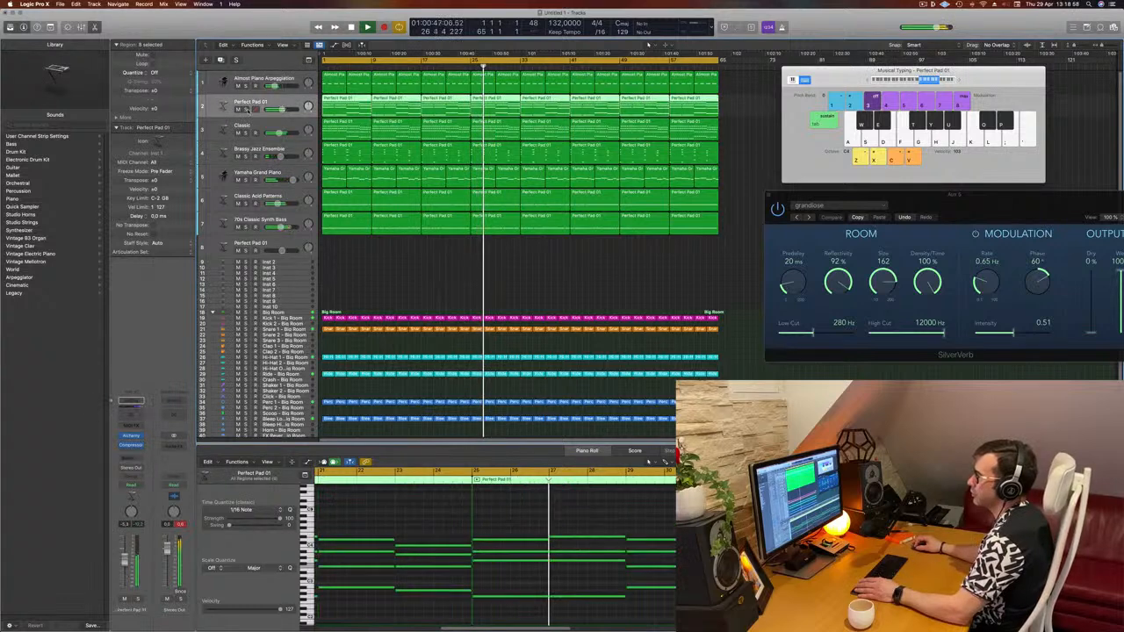
left_click(247, 110)
left_click(247, 110)
left_click_drag(246, 104, 278, 103)
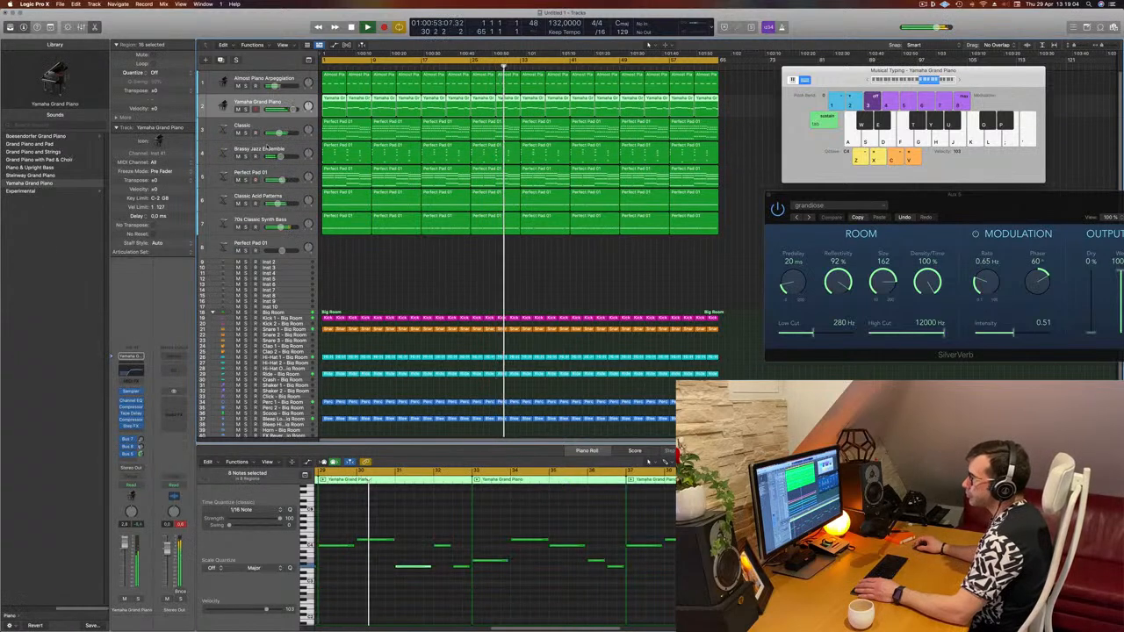
- Move the Brassy Jazz Ensemble track up to the third position in the track list
left_click(246, 156)
left_click(246, 156)
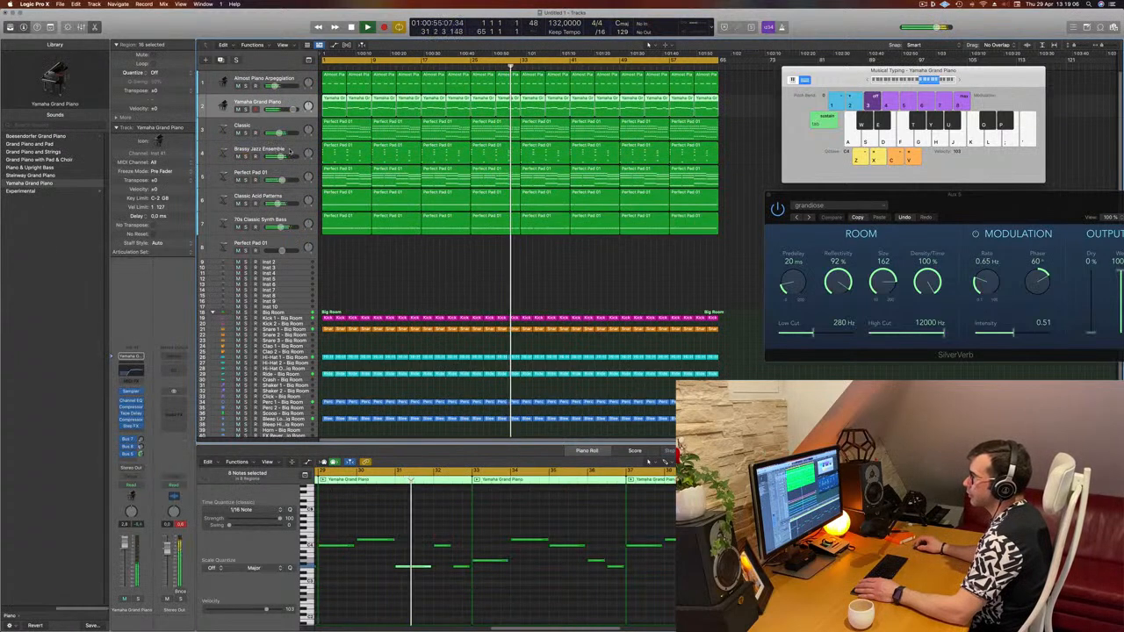
left_click_drag(290, 151, 294, 123)
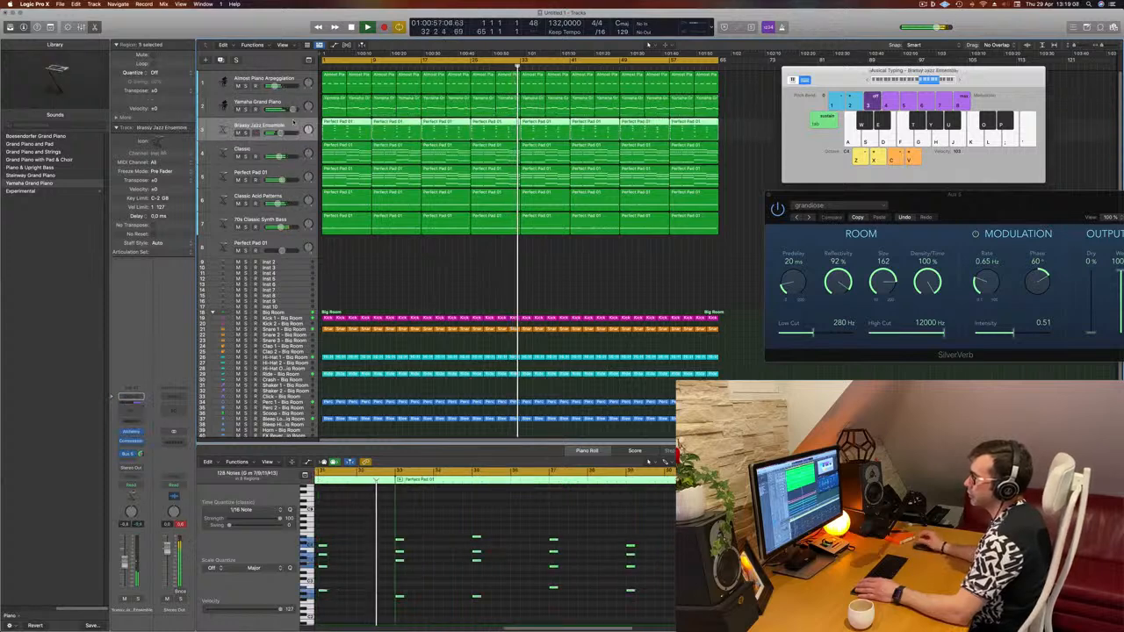
- Solo the Classic, Perfect Pad 01, Classic Acid Patterns and 70s Classic Synth Bass tracks one at a time to audition them
left_click(263, 151)
left_click(246, 156)
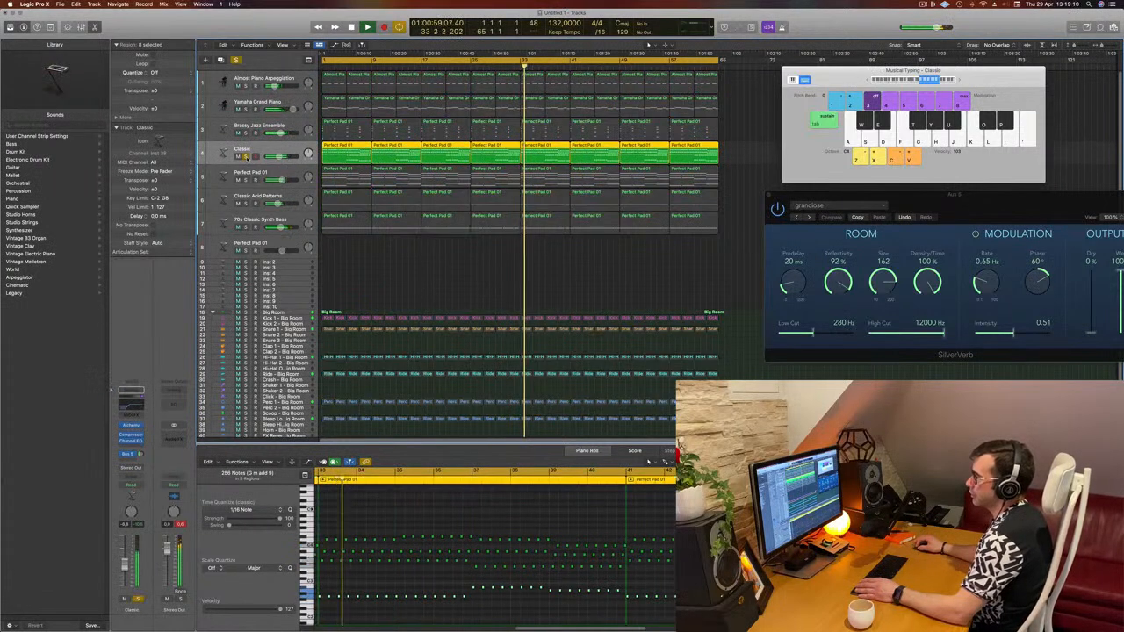
left_click(246, 156)
left_click(246, 180)
left_click(246, 180)
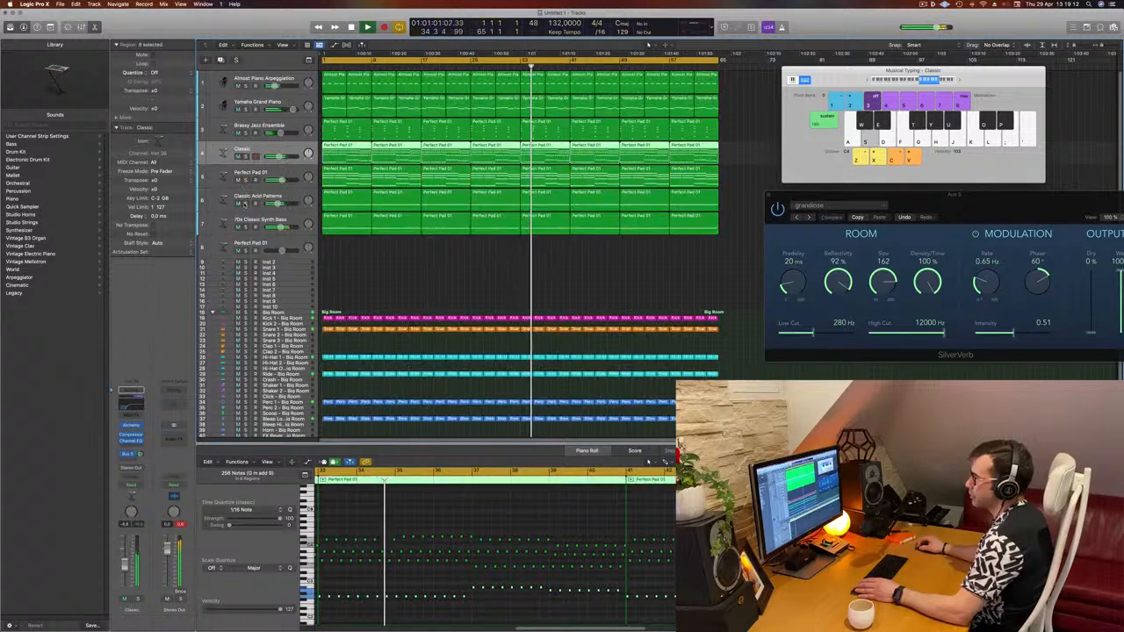
left_click(246, 204)
left_click(246, 204)
left_click(246, 227)
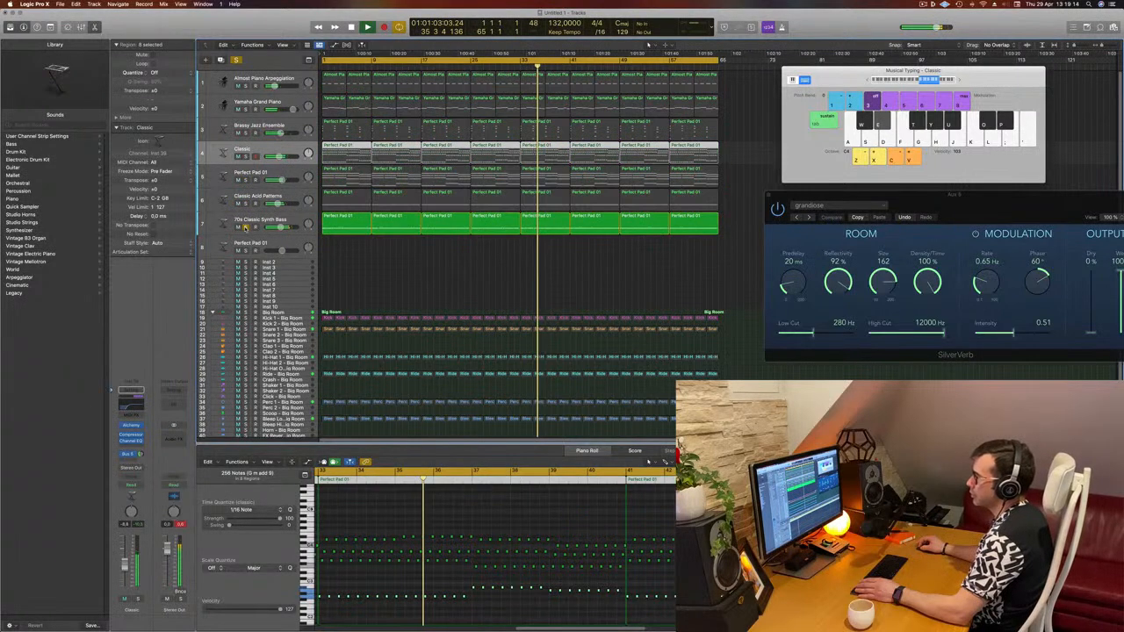
left_click(246, 227)
key("Return")
- Delete the empty Perfect Pad 01 track and the unused Inst tracks below the instrument tracks
left_click(264, 244)
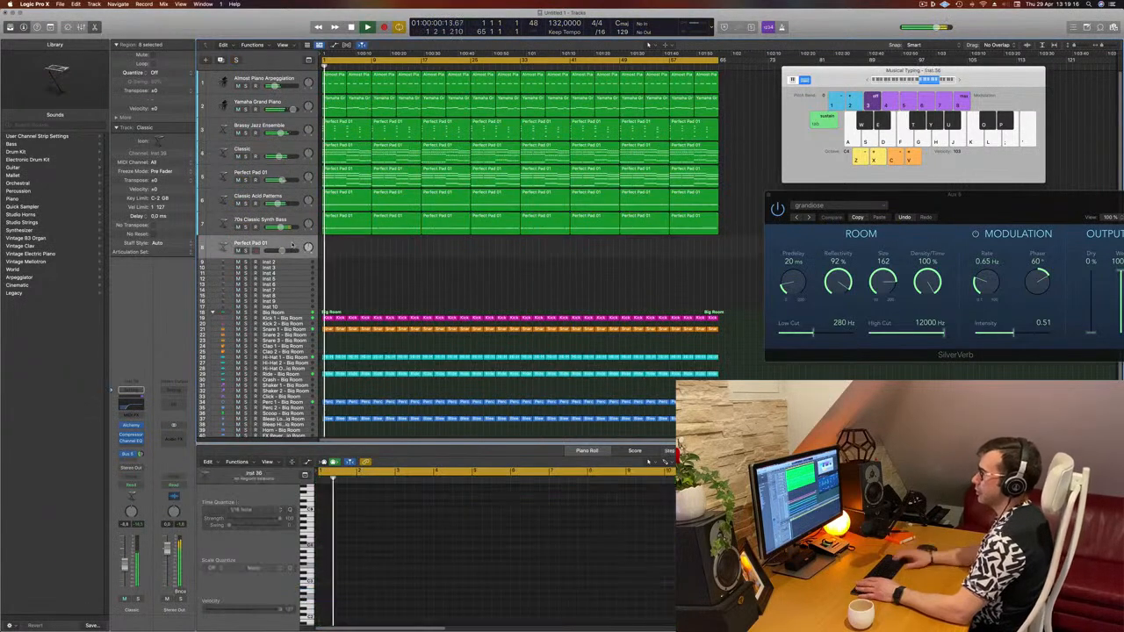
key("super+BackSpace")
key("super+BackSpace")
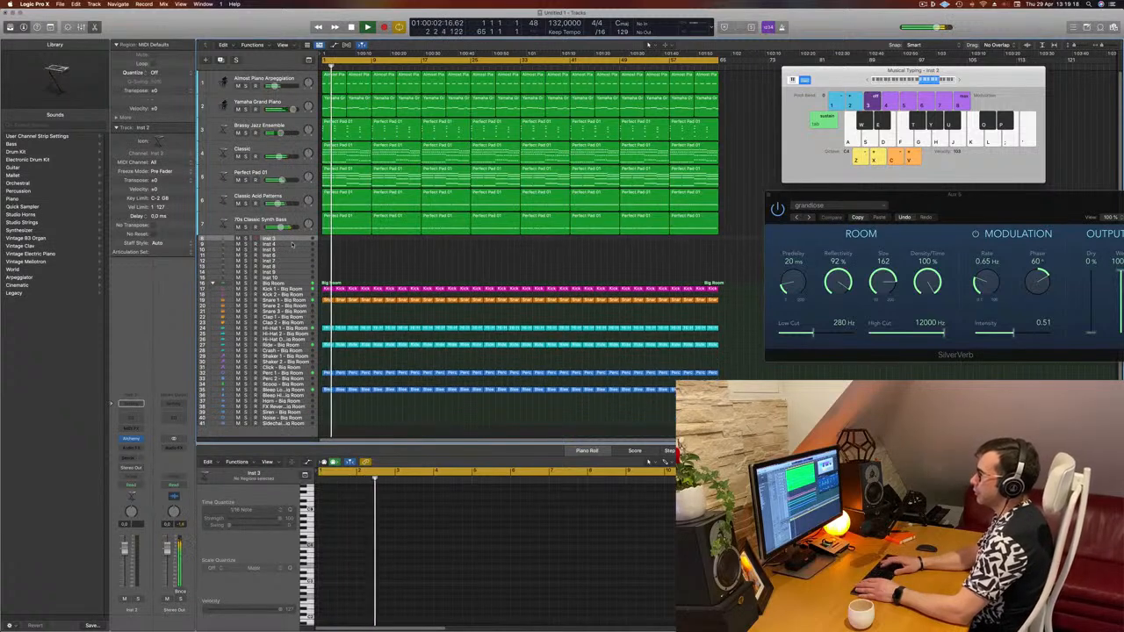
key("super+BackSpace")
key("super+BackSpace")
key("super+BackSpace")
key("super+BackSpace")
key("super+BackSpace")
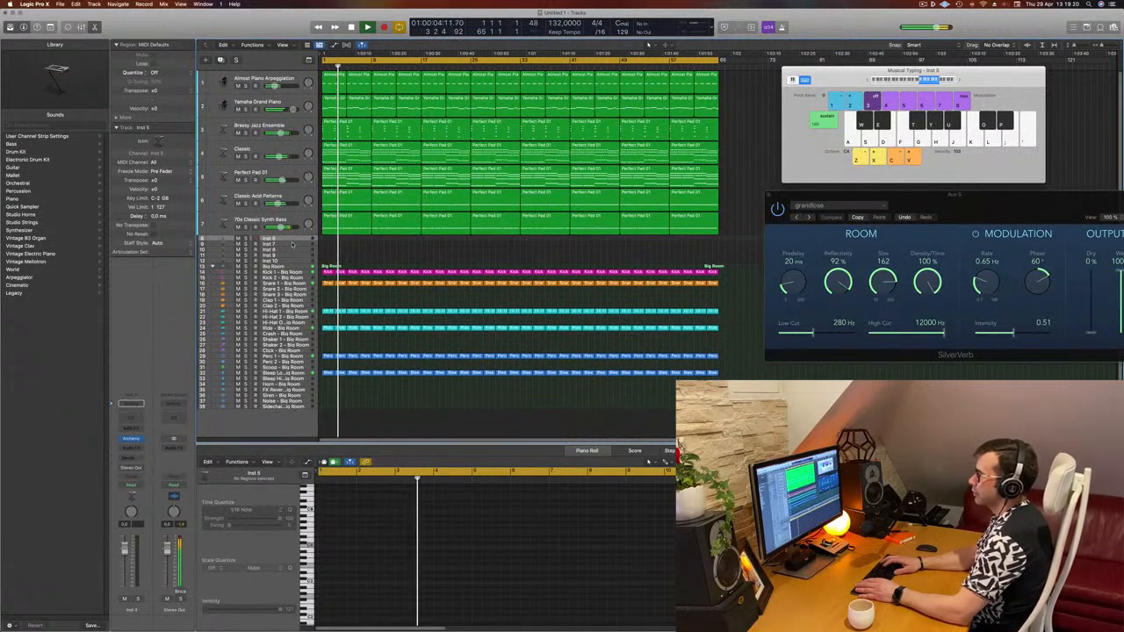
key("super+BackSpace")
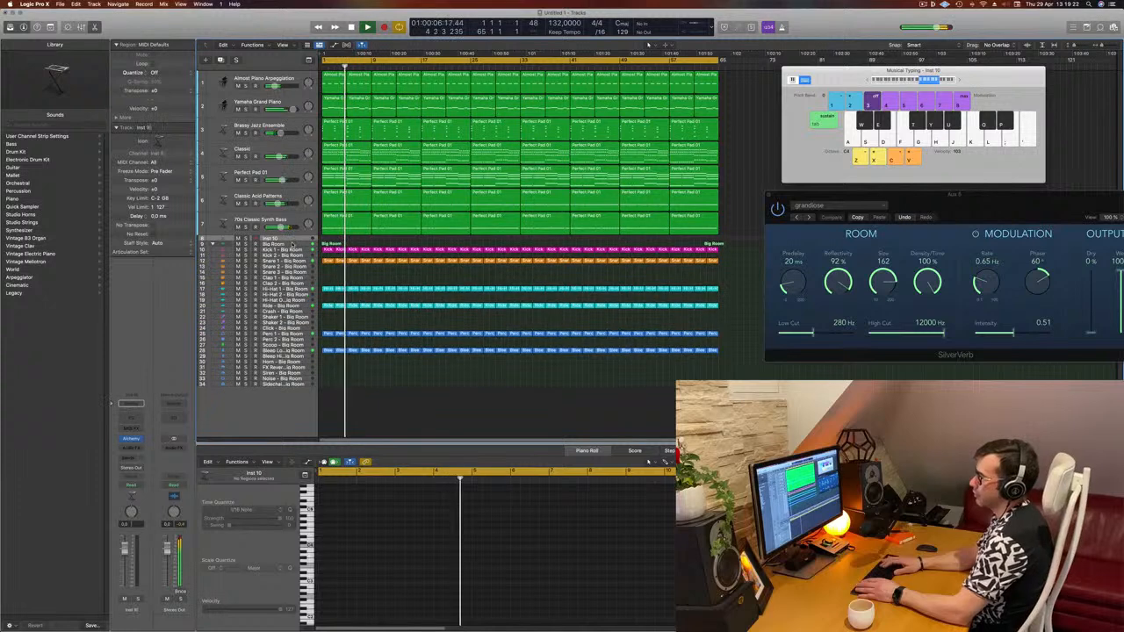
key("super+BackSpace")
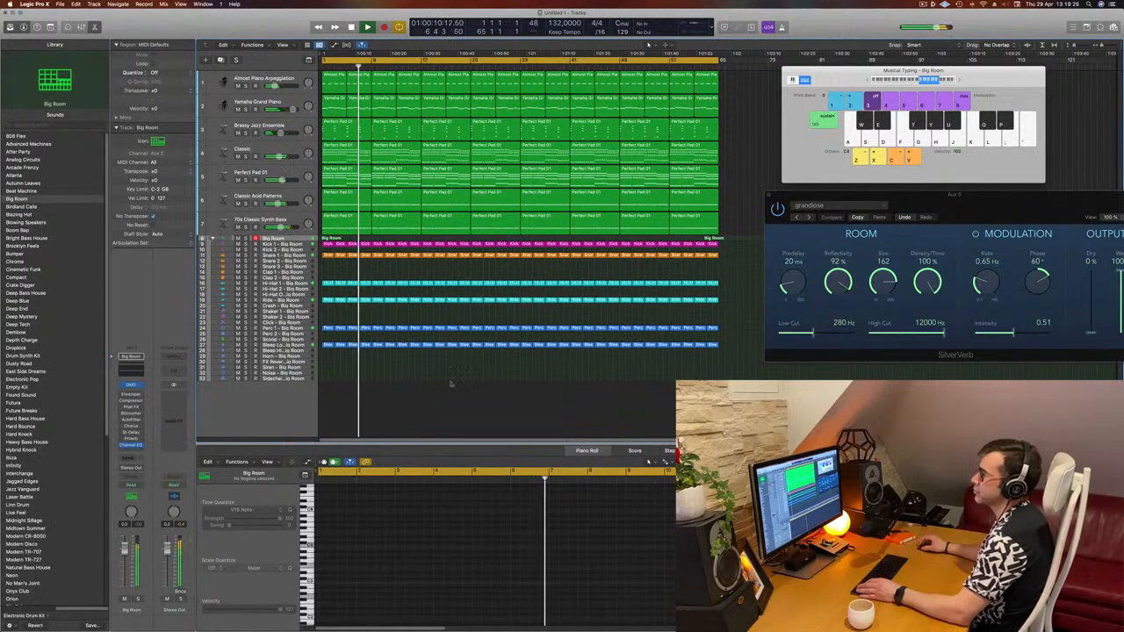
- Open the Yamaha Grand Piano track's Compressor and lower its threshold slightly, then close the plugin window
key("Return")
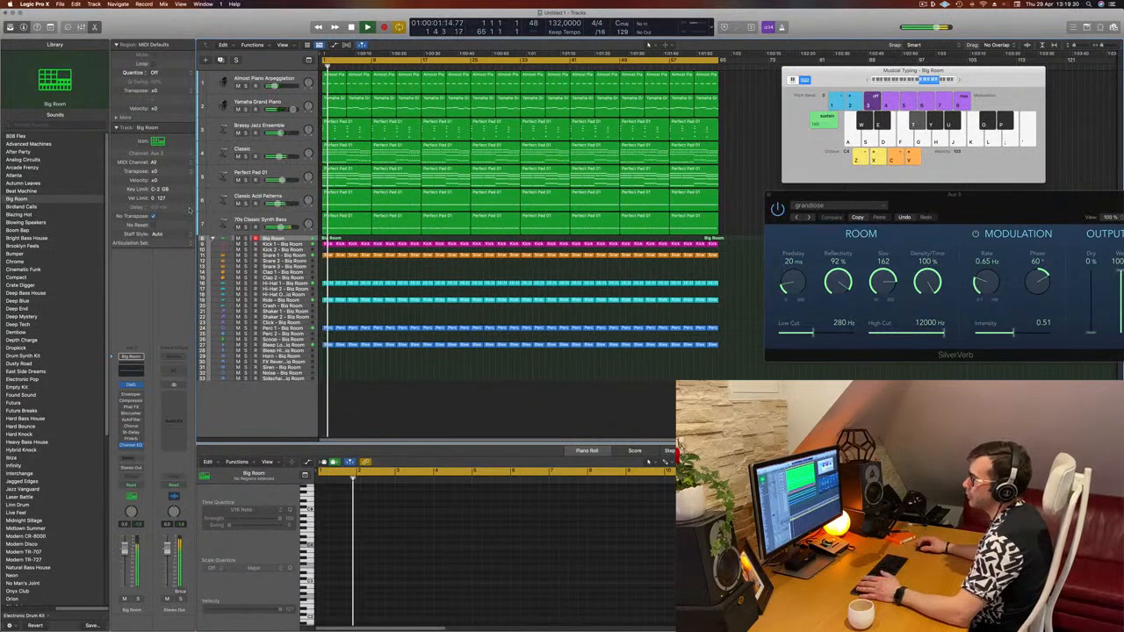
key("Return")
left_click(264, 102)
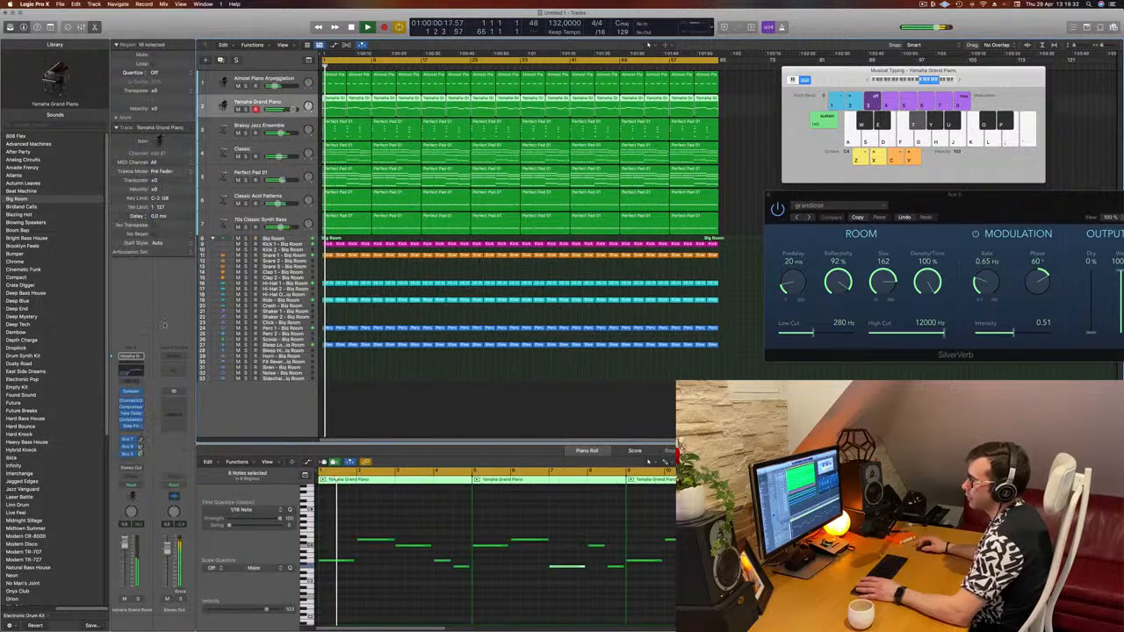
left_click(133, 409)
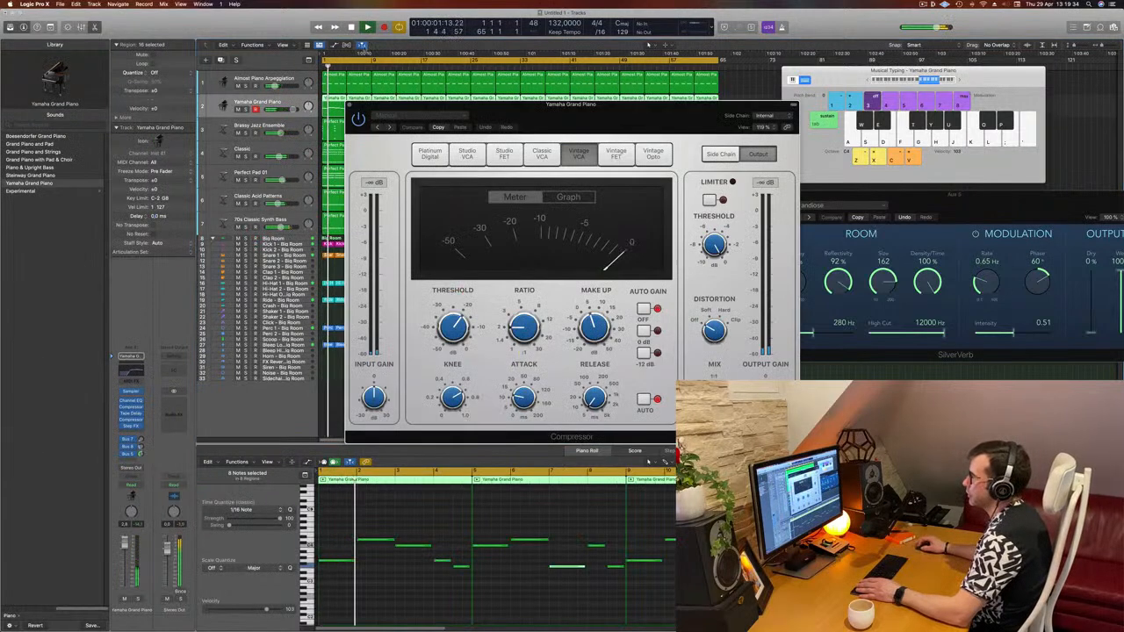
left_click_drag(650, 121, 595, 121)
key("Return")
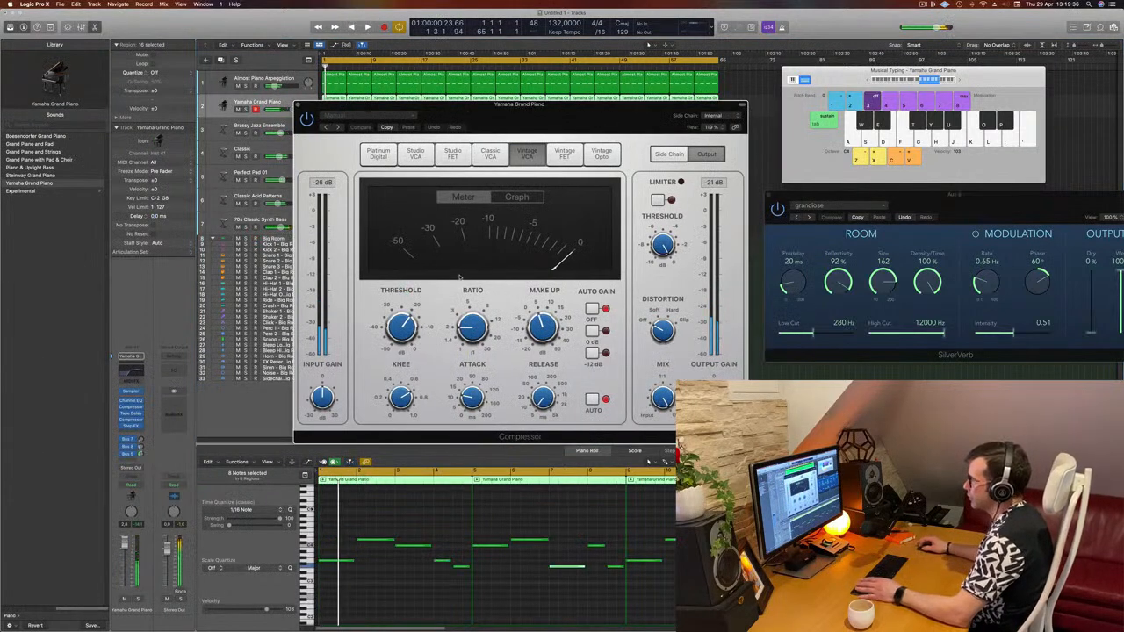
left_click_drag(401, 325, 401, 331)
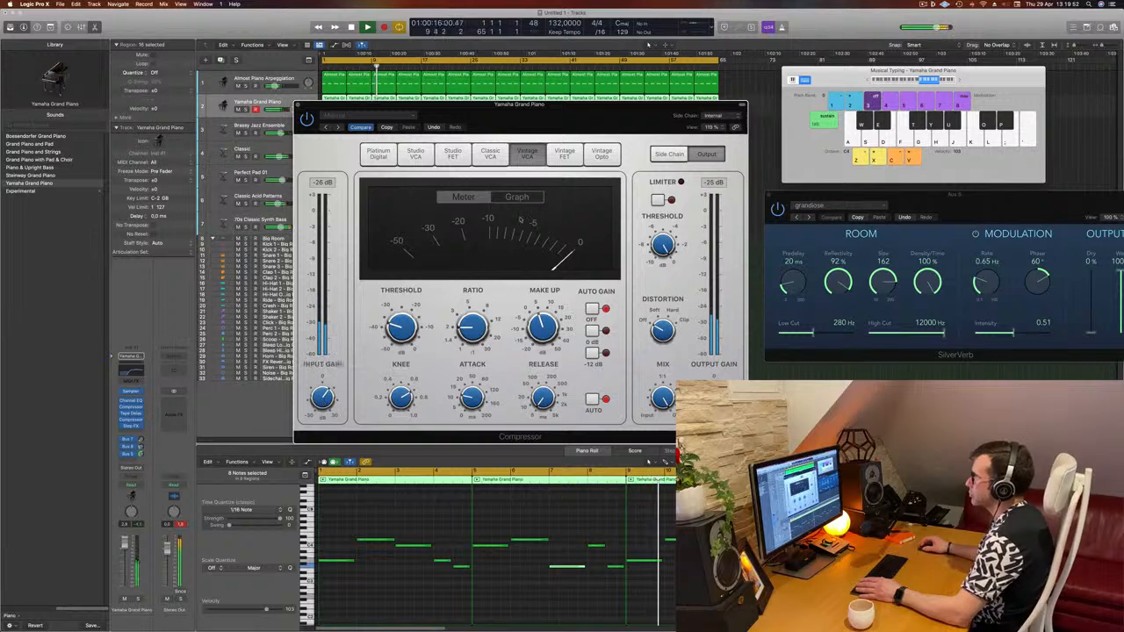
left_click_drag(568, 109, 656, 115)
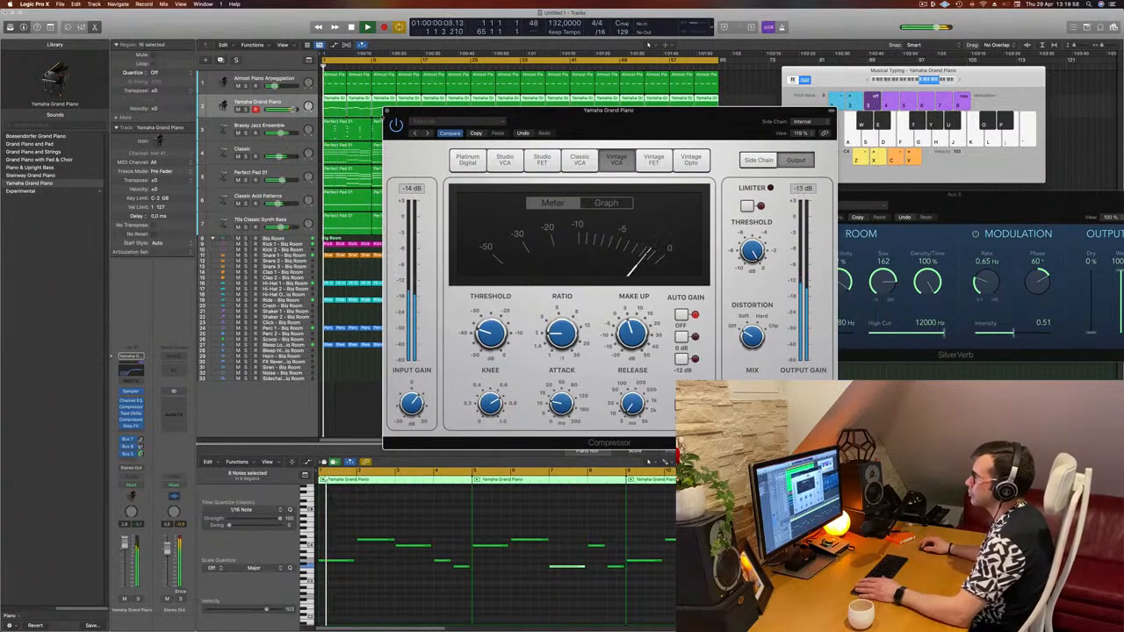
left_click(387, 113)
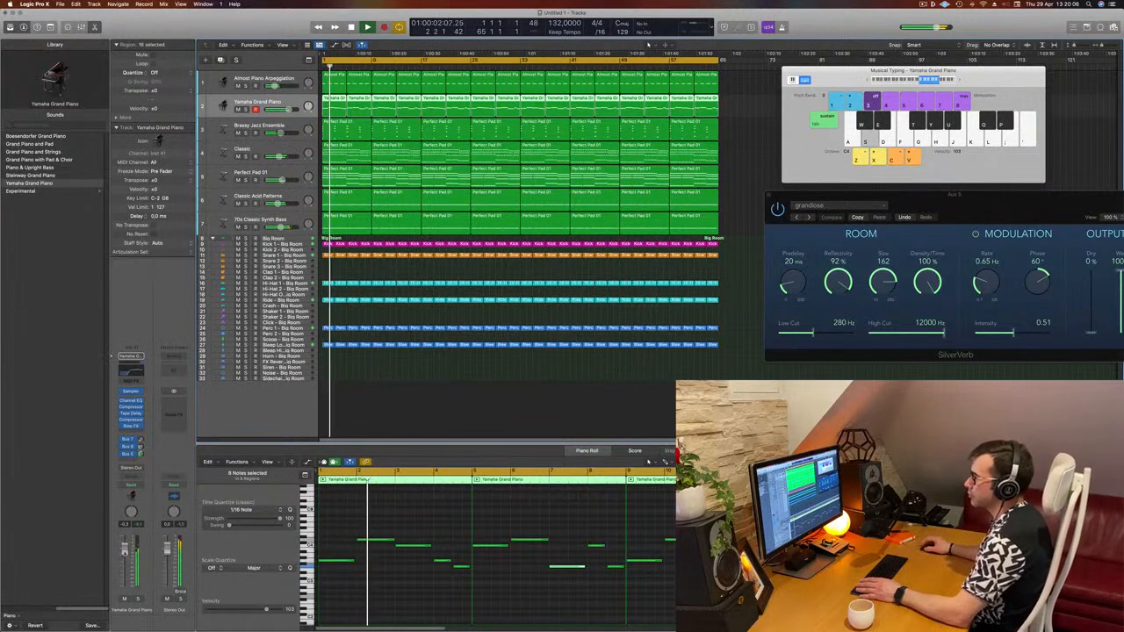
- Save the project
left_click(397, 398)
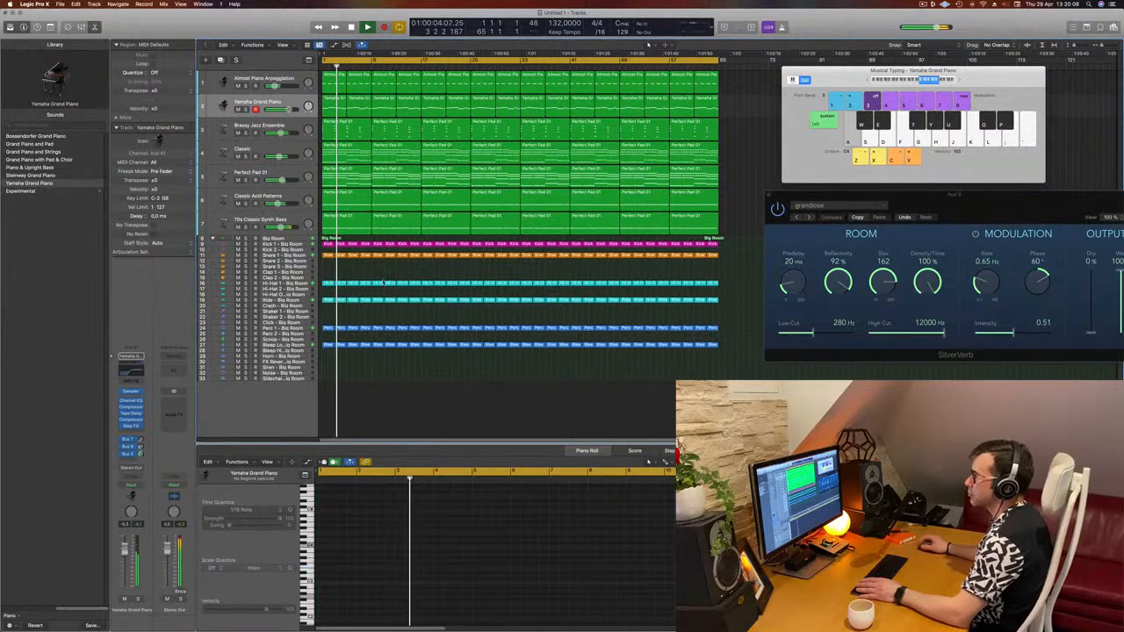
left_click(329, 255)
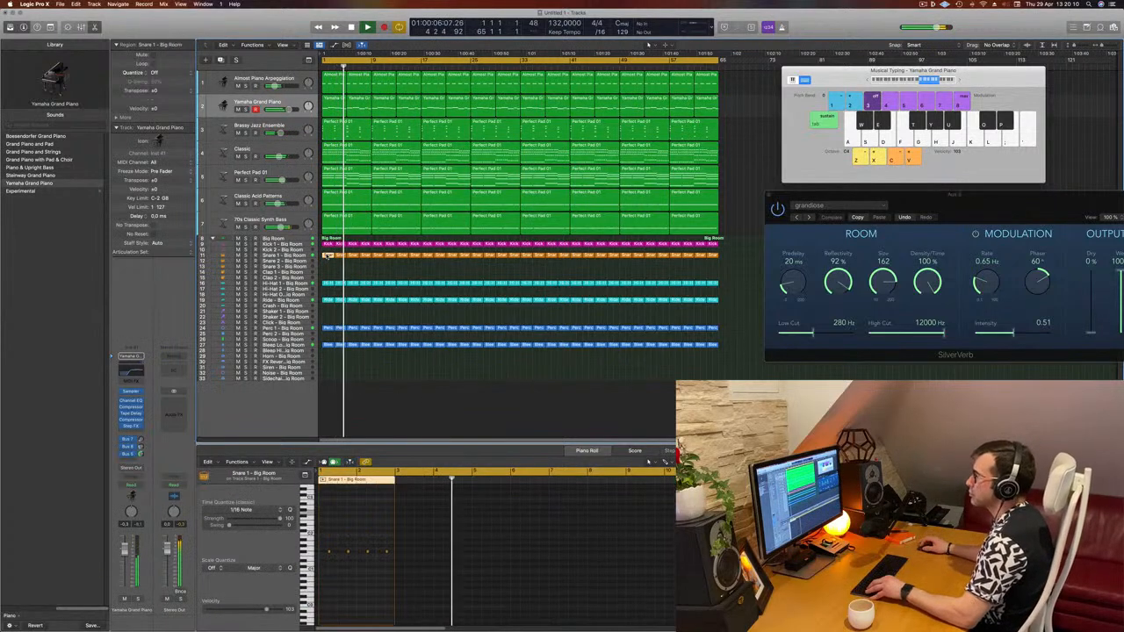
left_click(383, 273)
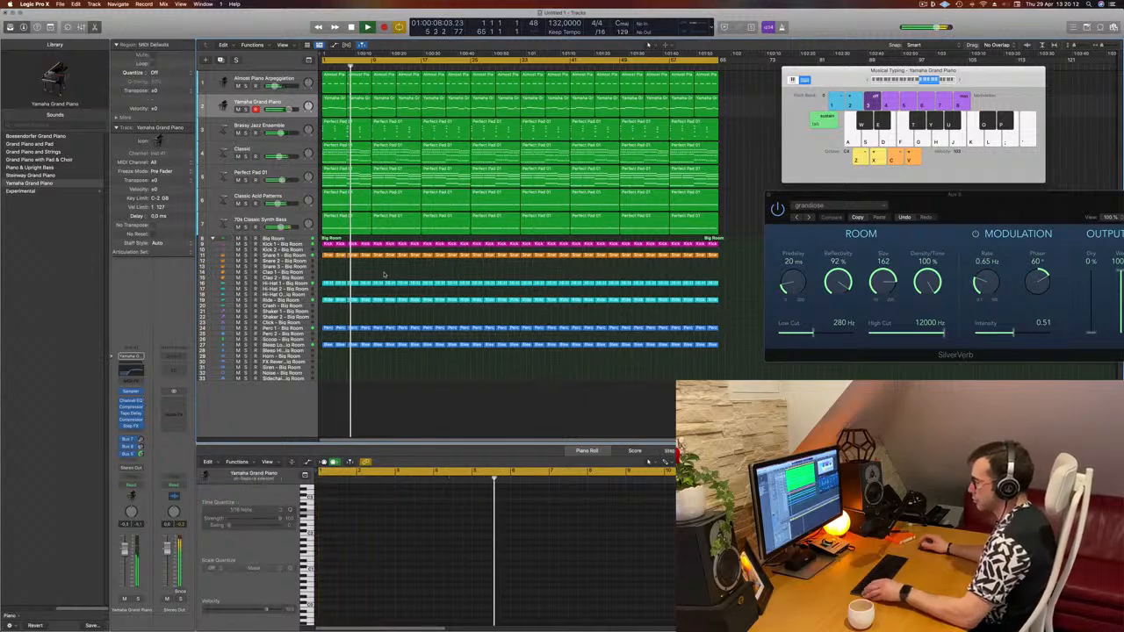
key("super+s")
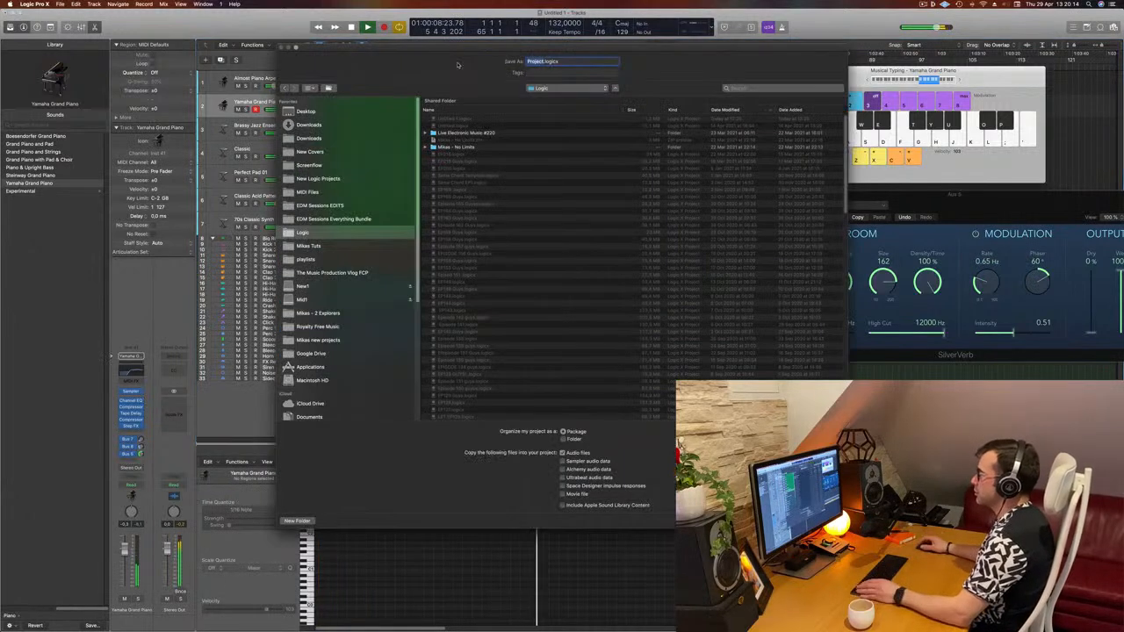
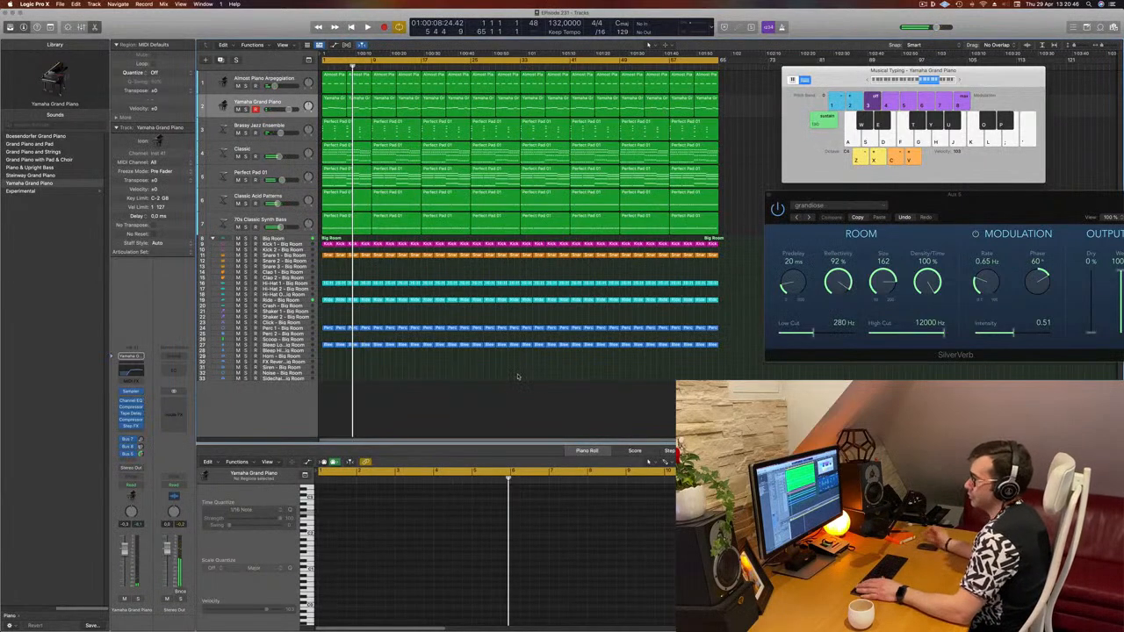
- Play the arrangement back from the beginning to listen to it
key("Return")
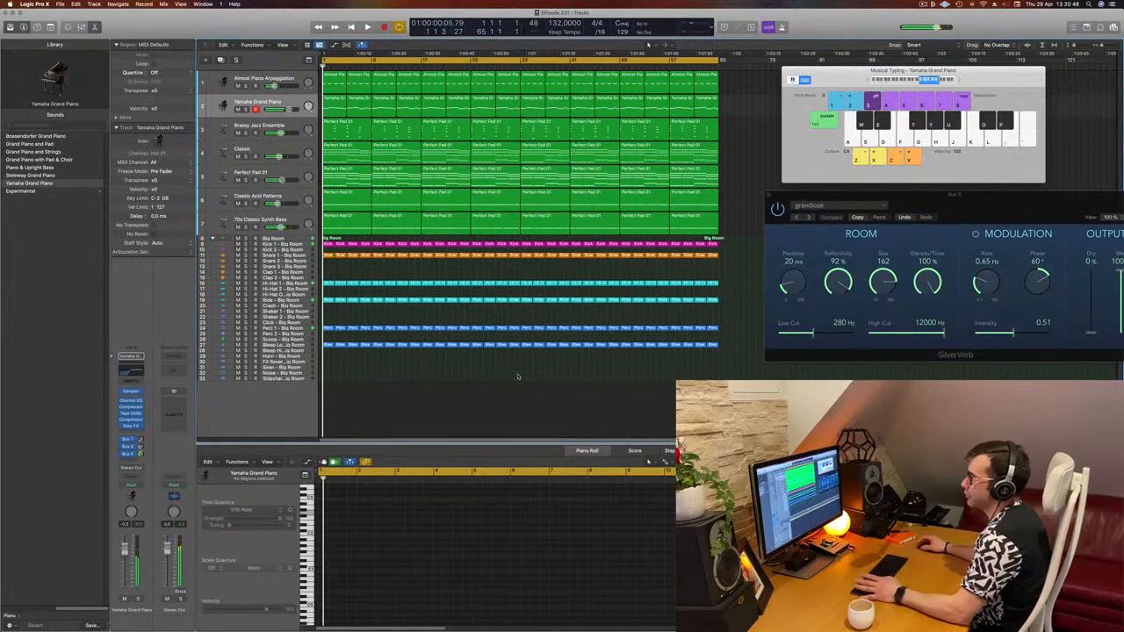
key("space")
key("super+Down")
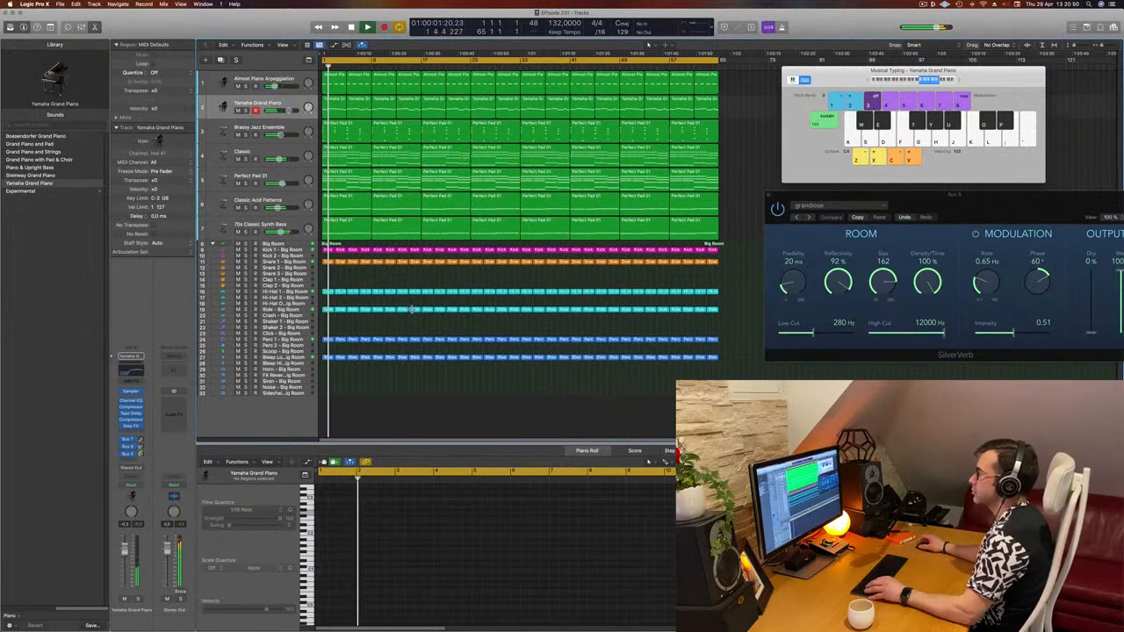
key("super+Right")
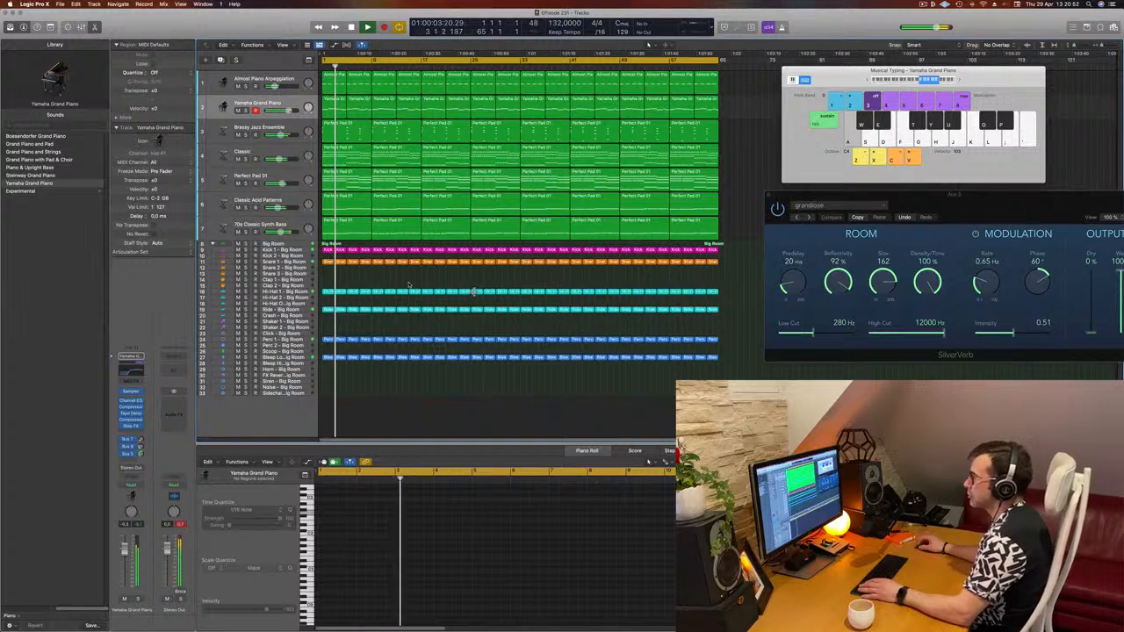
key("Return")
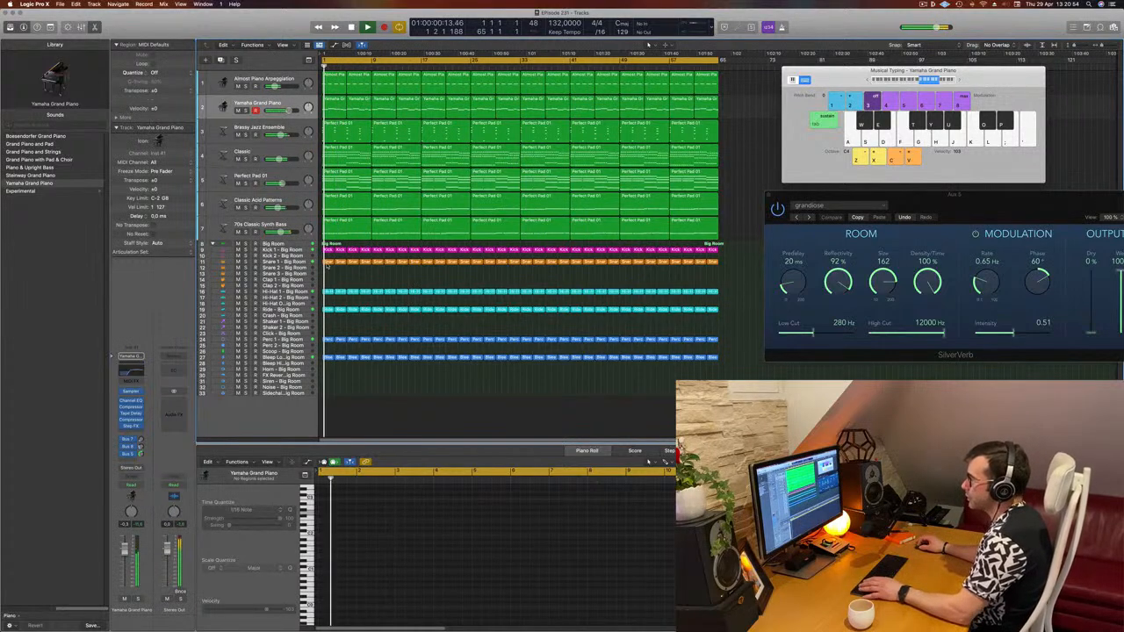
- Open the Snare 1 – Big Room region in the Piano Roll and delete most of its notes
left_click(328, 261)
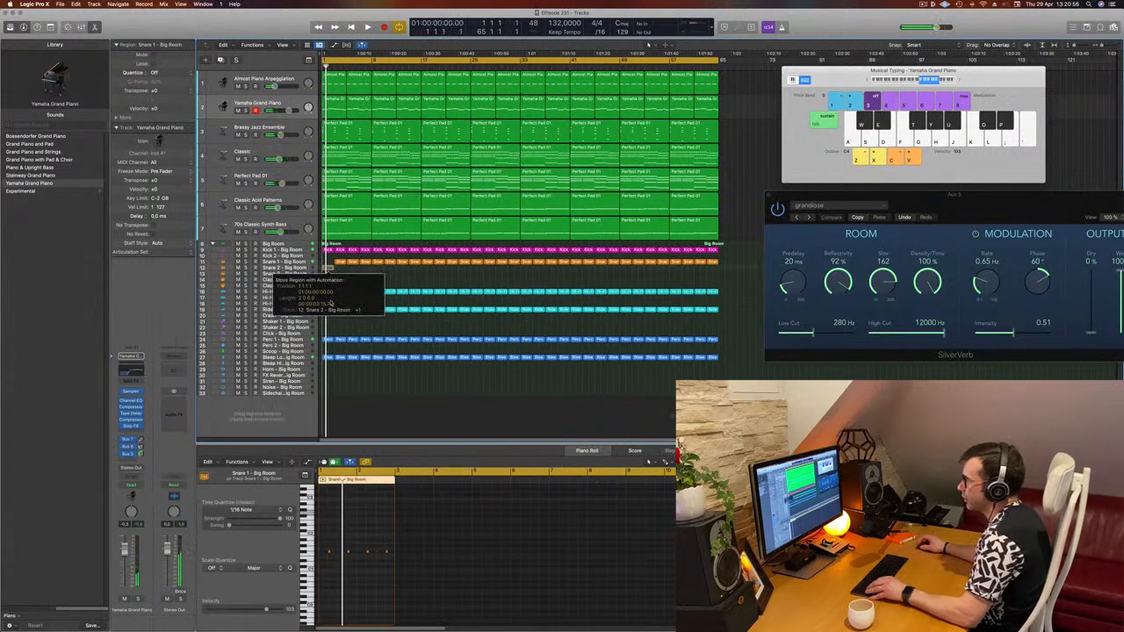
scroll(354, 527, "up", 1)
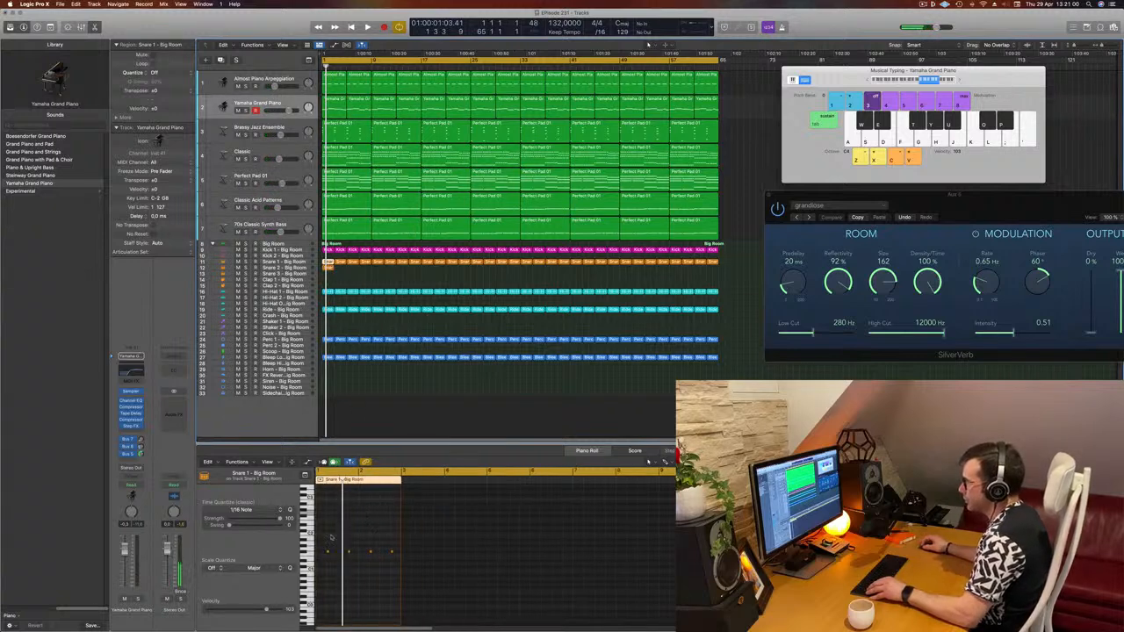
left_click_drag(321, 541, 410, 575)
scroll(366, 581, "up", 3)
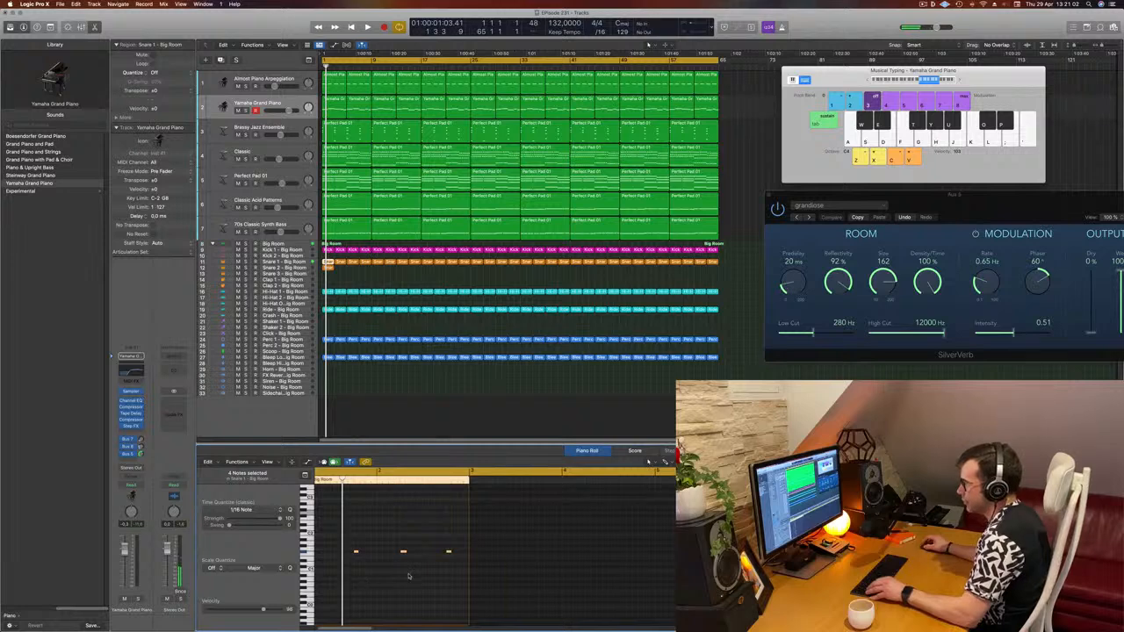
scroll(378, 567, "left", 3)
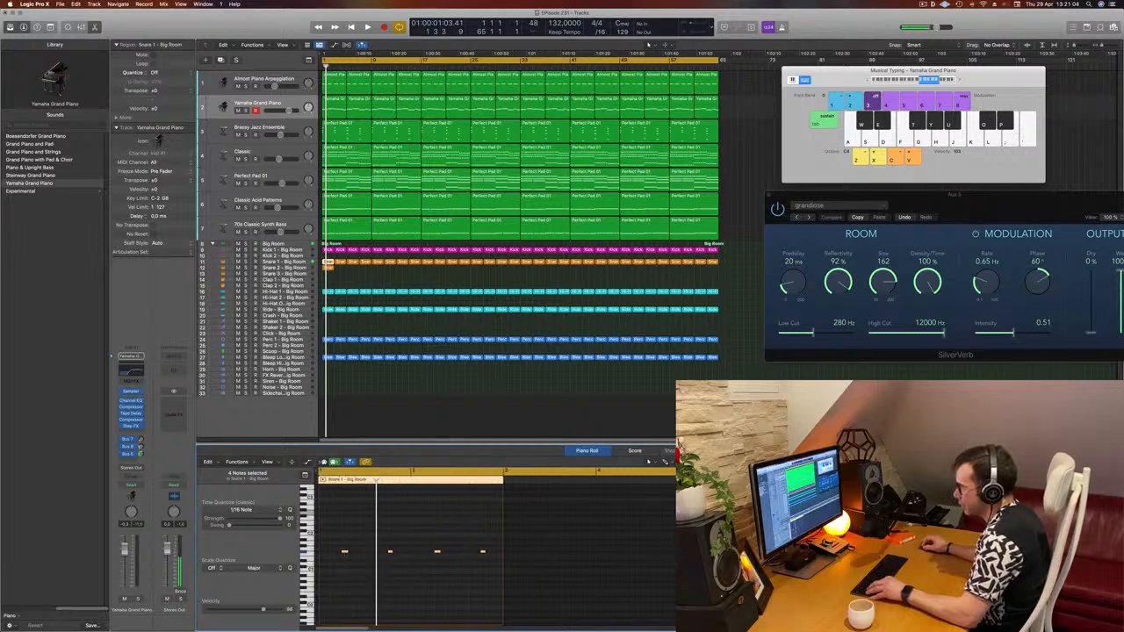
mouse_move(344, 552)
left_mouse_down()
mouse_move(322, 553)
mouse_move(340, 560)
mouse_move(331, 563)
left_mouse_up()
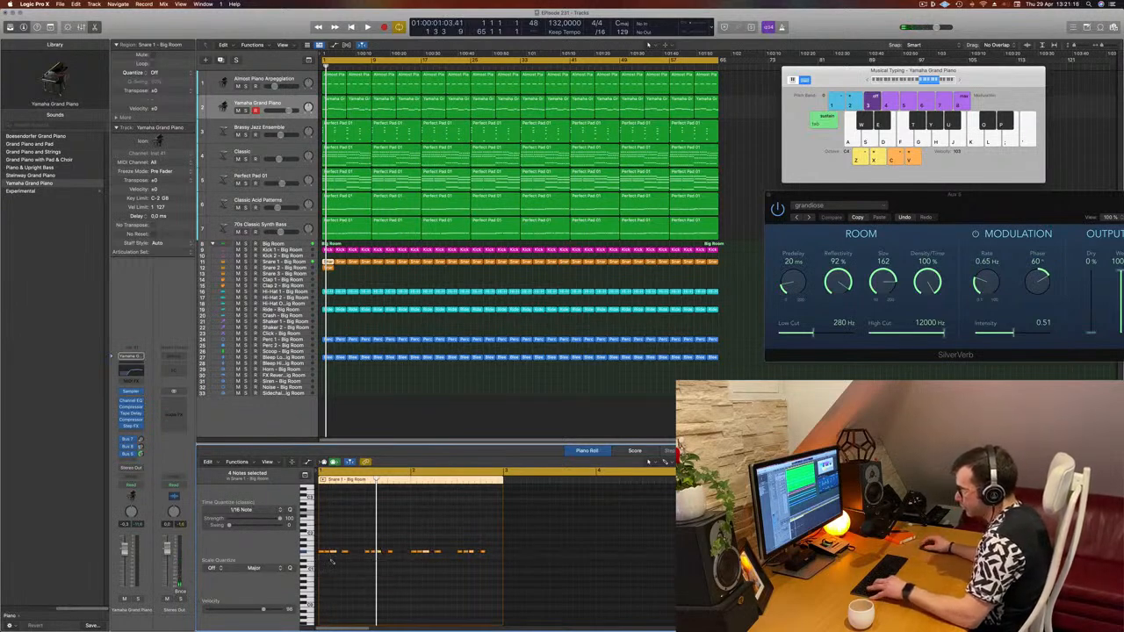
left_click_drag(338, 540, 516, 573)
key("Delete")
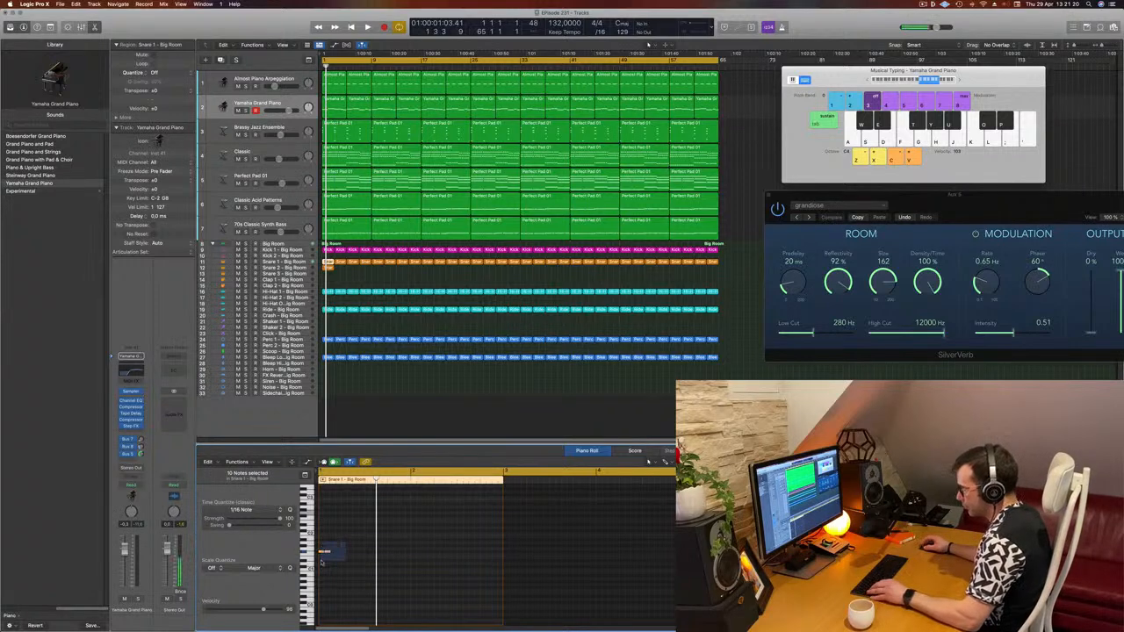
- Build a continuous row of sixteenth-note snare hits across the region by duplicating notes, and play it back
scroll(322, 572, "up", 4)
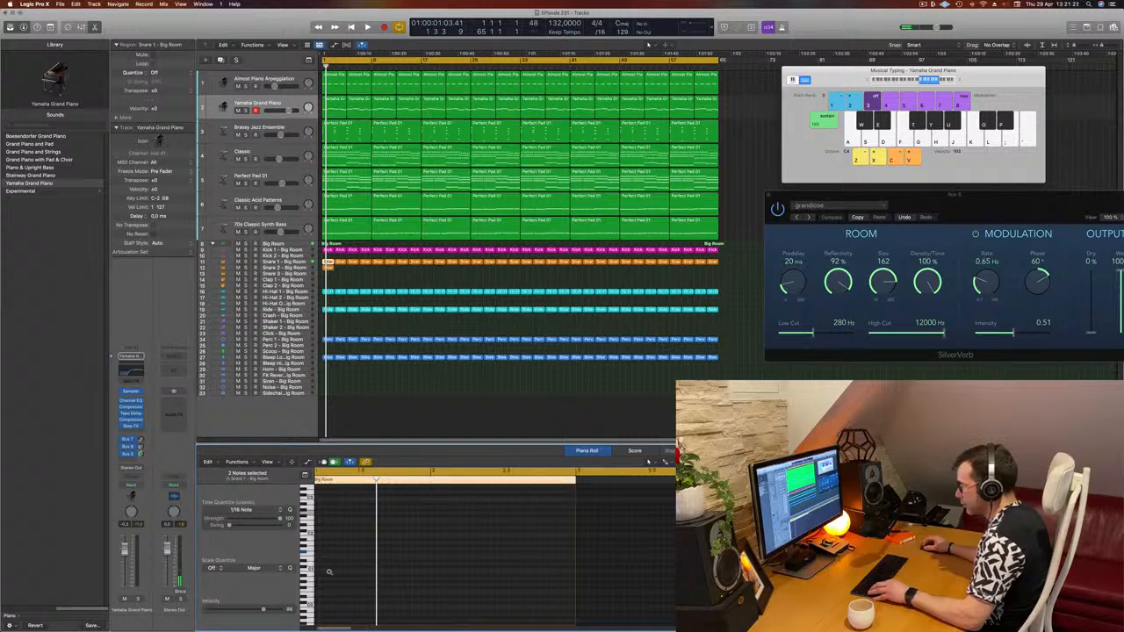
scroll(334, 571, "down", 1)
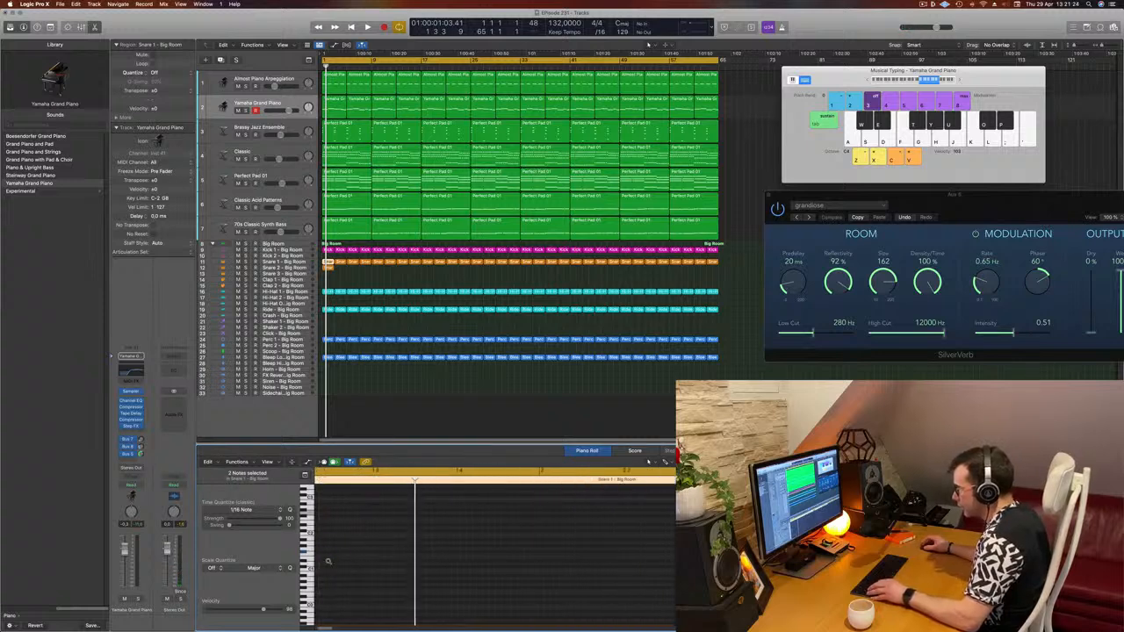
scroll(352, 555, "up", 3)
scroll(367, 552, "down", 1)
left_click_drag(367, 551, 359, 555)
left_click(343, 564)
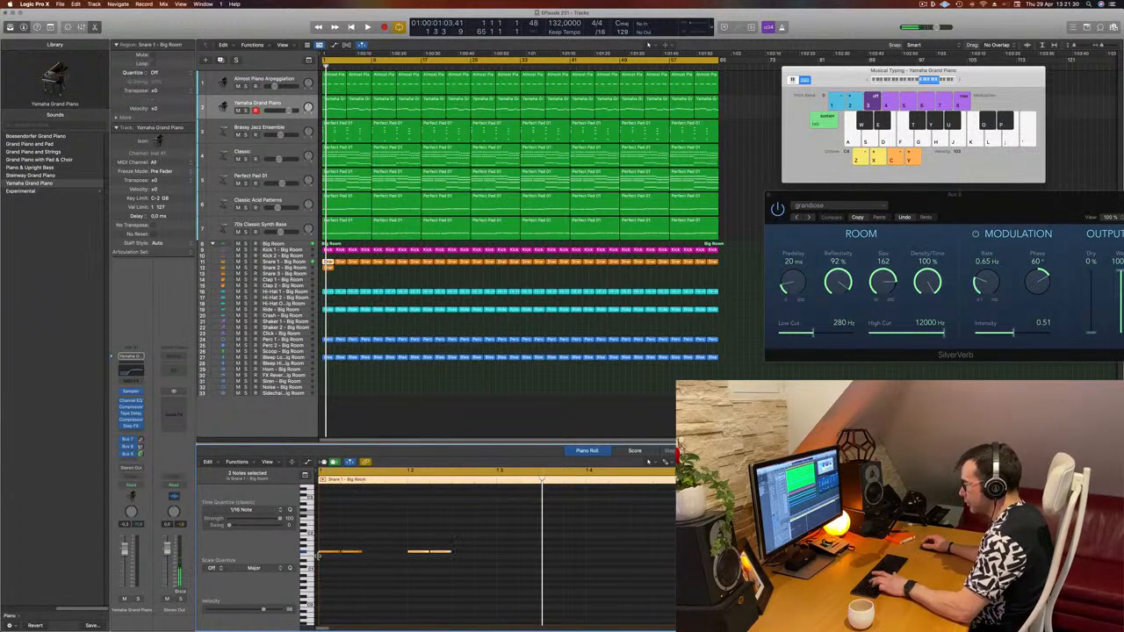
left_click_drag(327, 543, 482, 573)
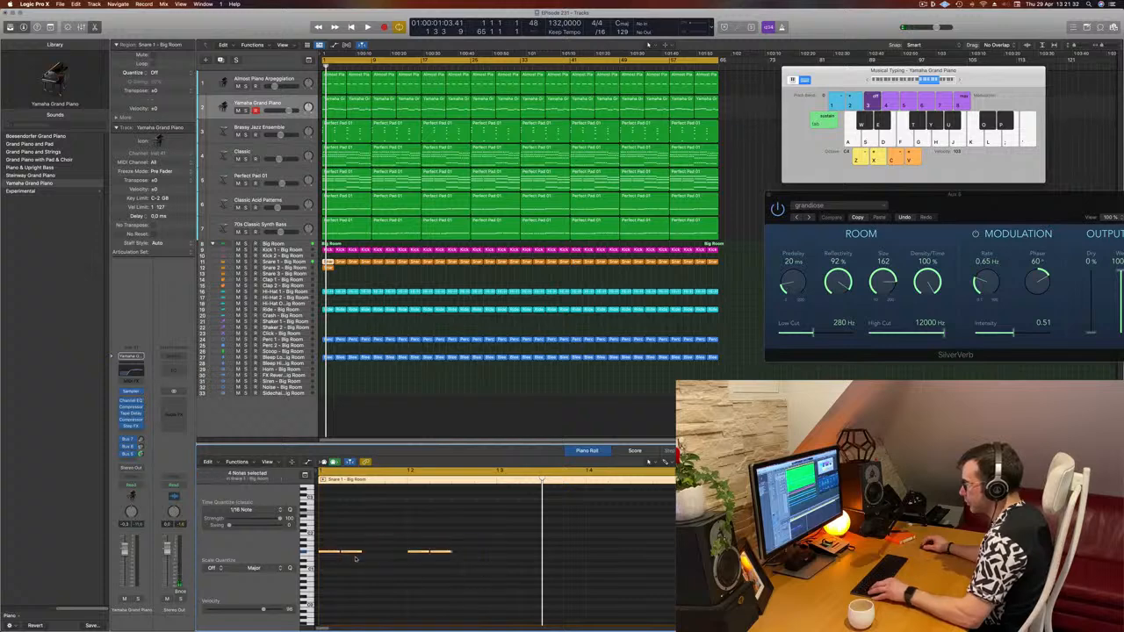
left_click_drag(348, 554, 379, 559)
mouse_move(456, 572)
left_mouse_down()
mouse_move(318, 544)
mouse_move(452, 555)
left_mouse_up()
key("super+Left")
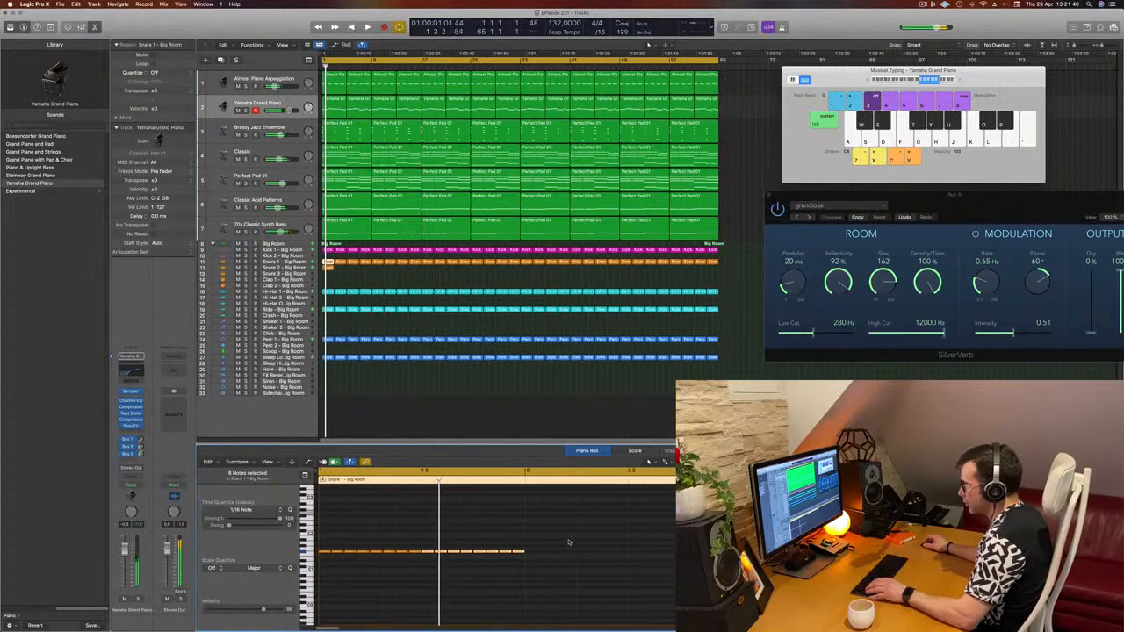
left_click_drag(569, 540, 534, 546)
key("space")
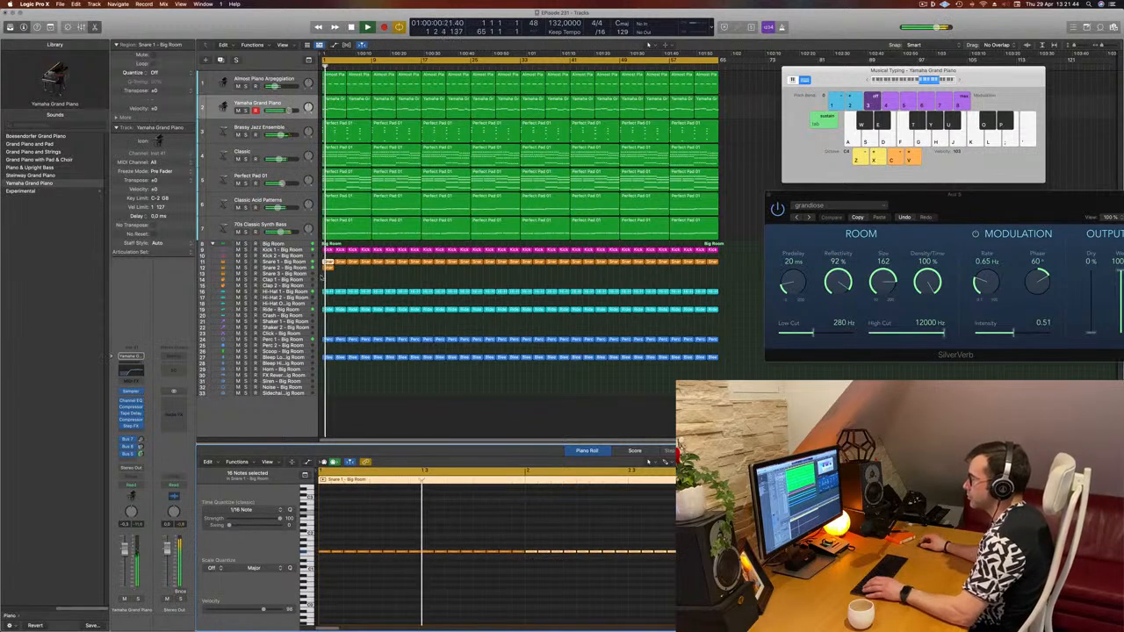
- Move the snare roll region onto the Snare 2 – Big Room track and play it back
left_click(256, 267)
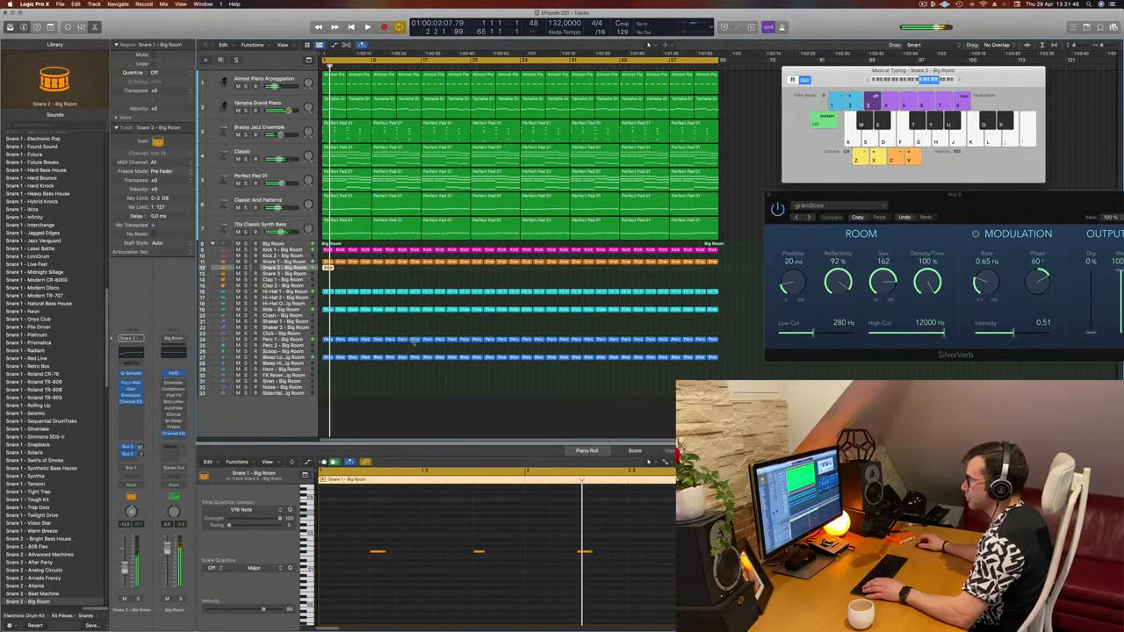
left_click(336, 285)
left_click(305, 269)
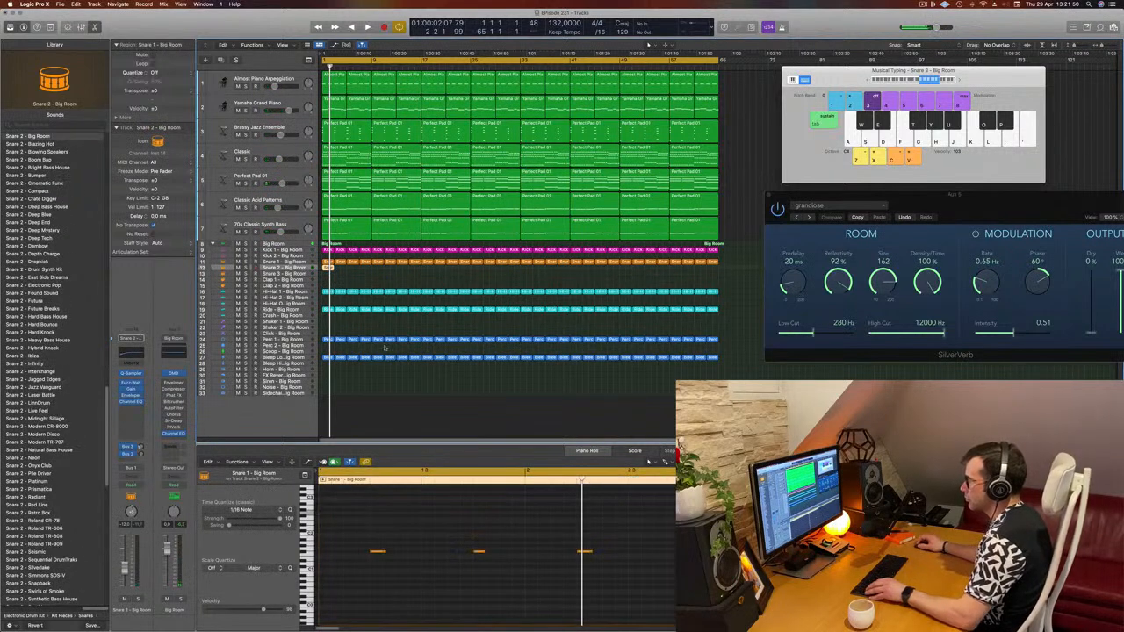
left_click(327, 262)
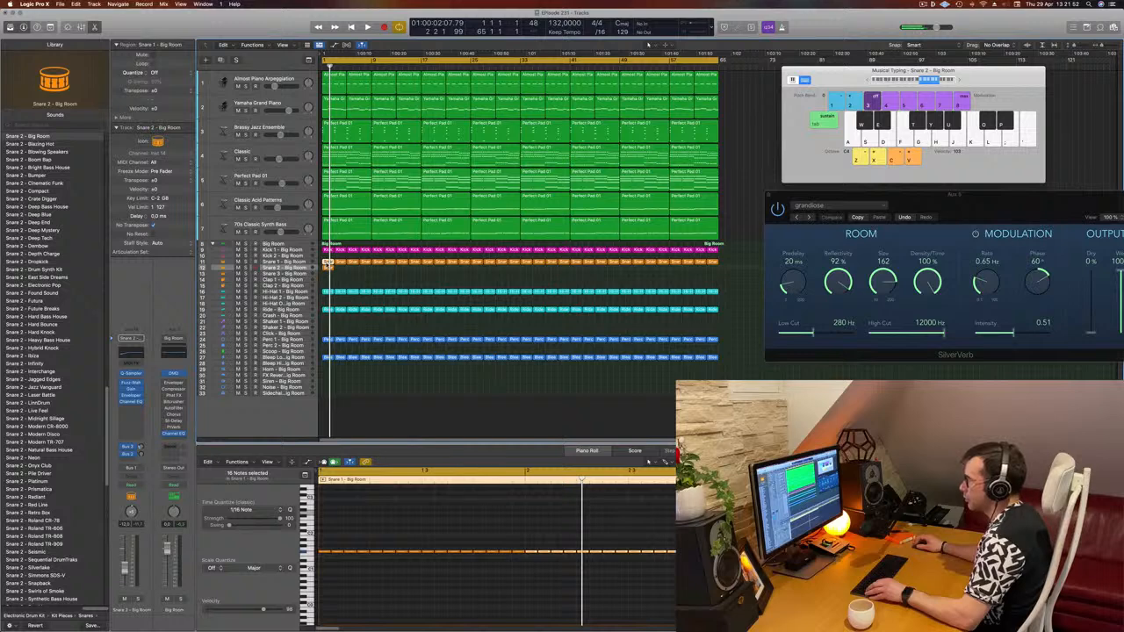
mouse_move(328, 263)
left_mouse_down()
mouse_move(347, 276)
mouse_move(330, 268)
left_mouse_up()
key("space")
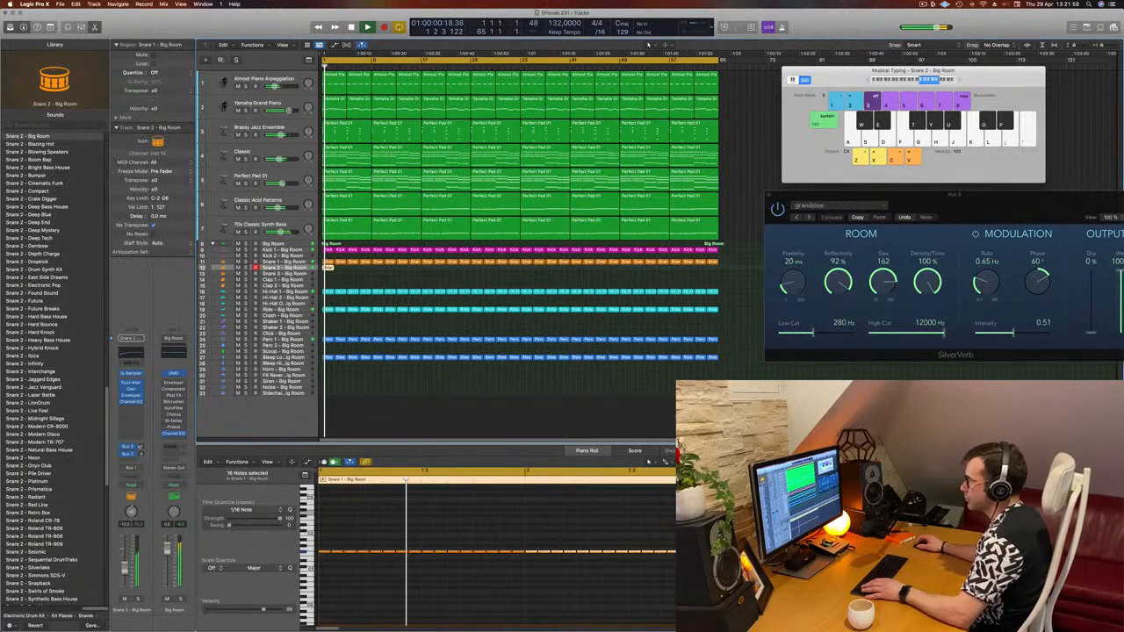
key("space")
- Select all notes in the snare roll and transpose them to a different pitch
left_click(450, 605)
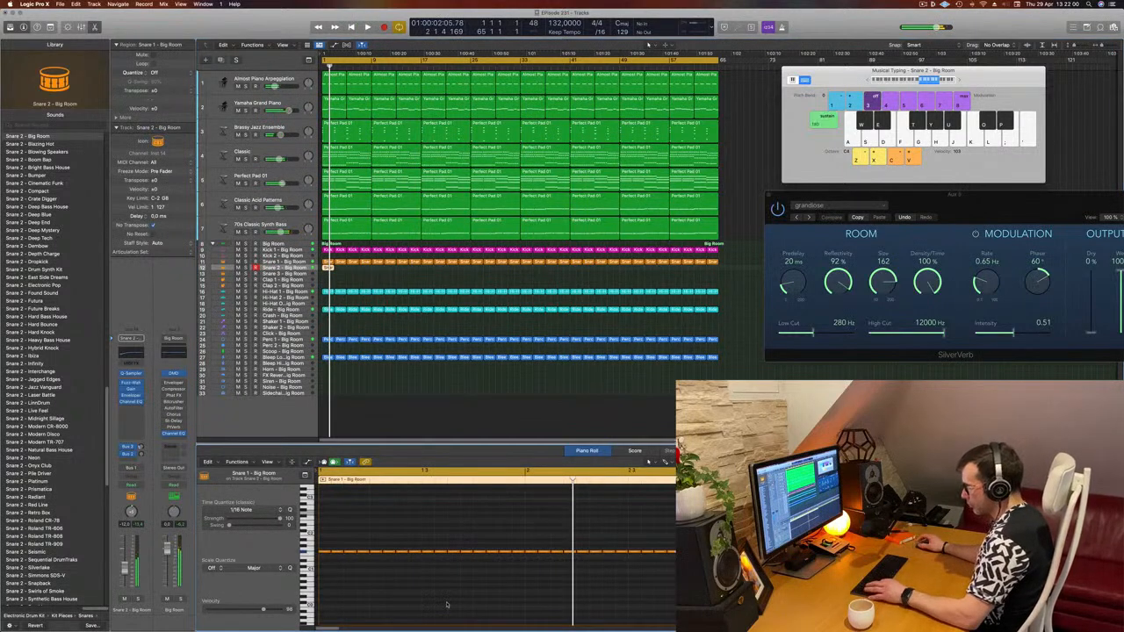
key("super+a")
key("alt+shift+Up")
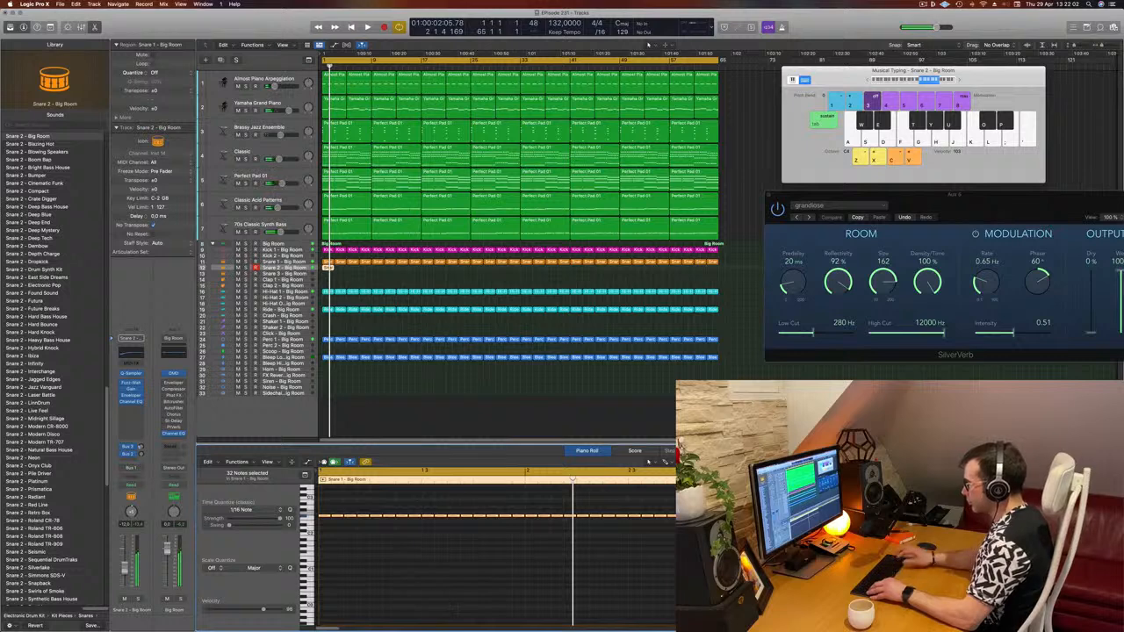
key("space")
scroll(385, 575, "up", 5)
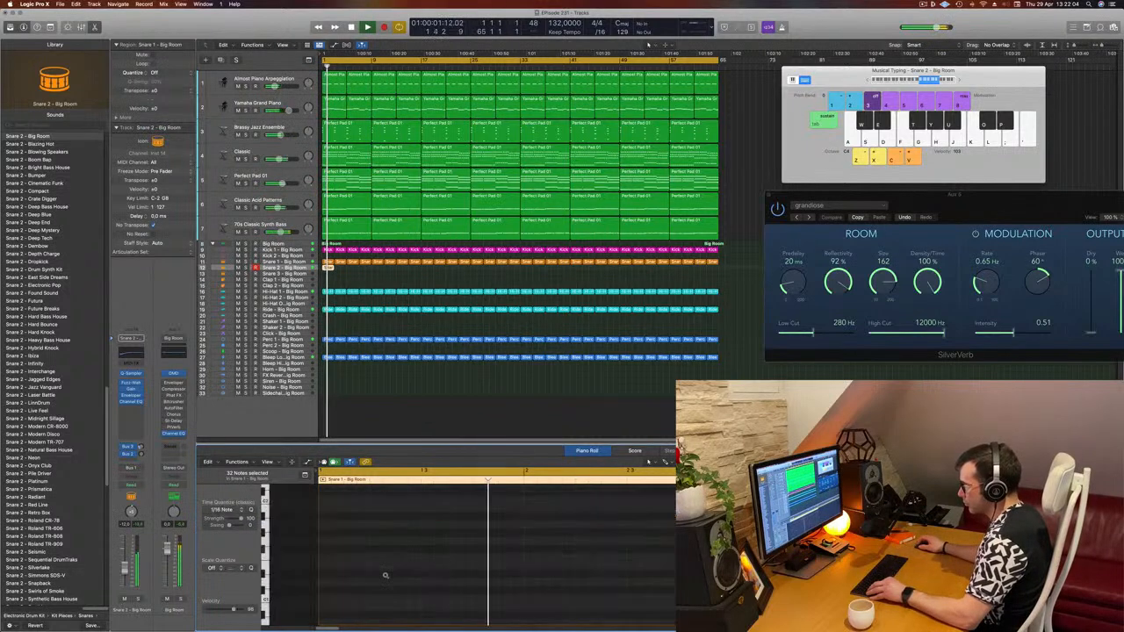
scroll(368, 569, "down", 6)
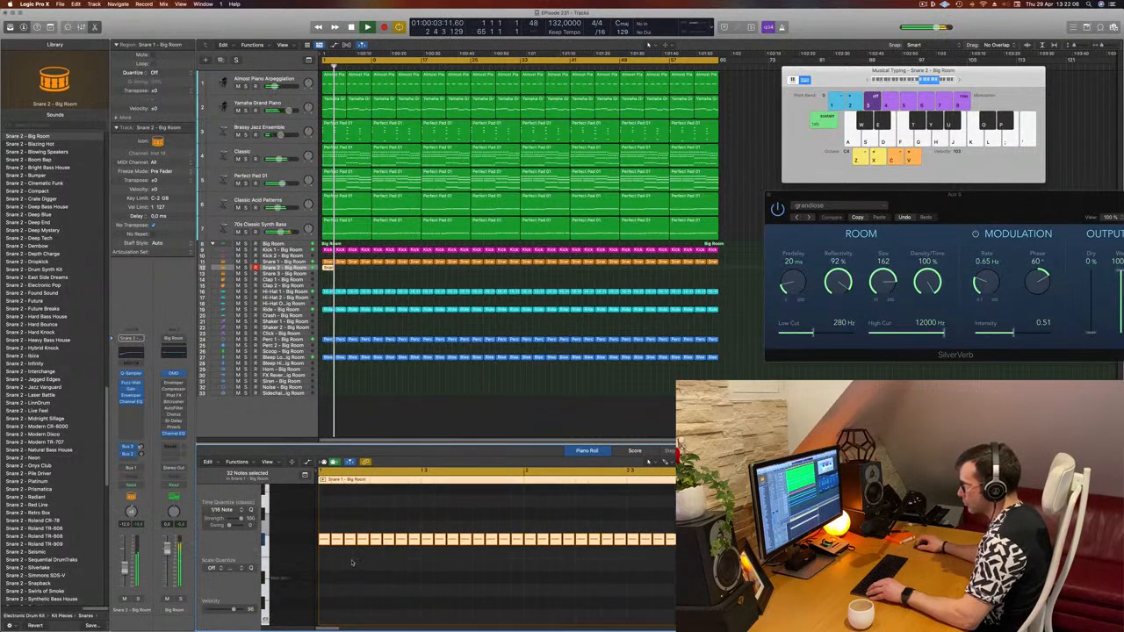
left_click_drag(322, 539, 323, 583)
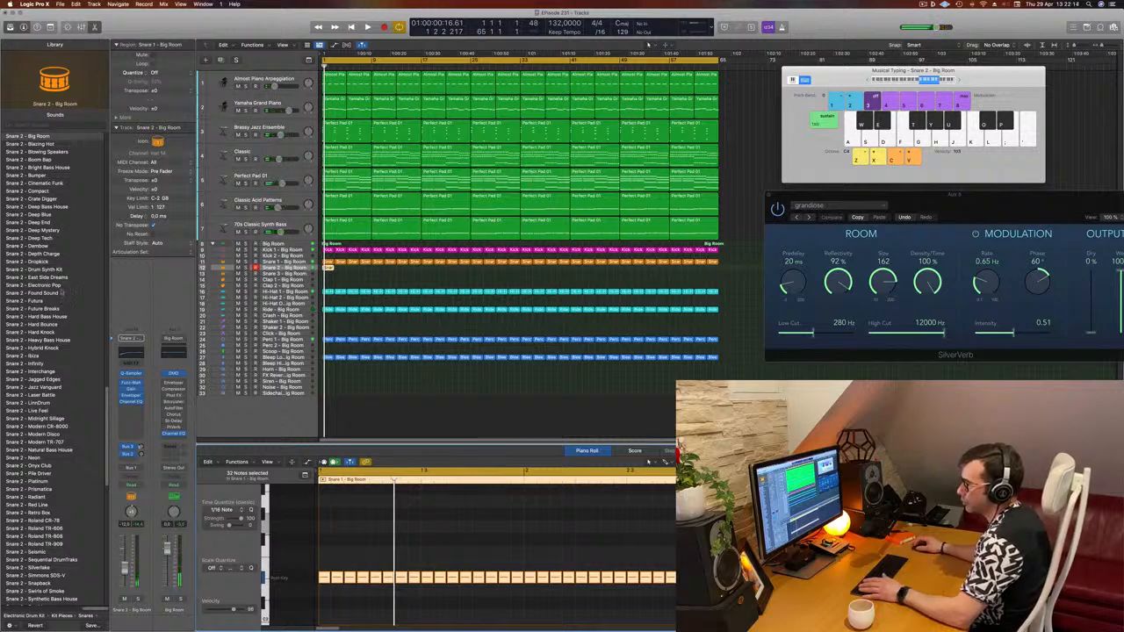
- Browse the snare sounds and load Snare 1 – Big Room onto the snare roll track, auditioning it
scroll(62, 294, "up", 15)
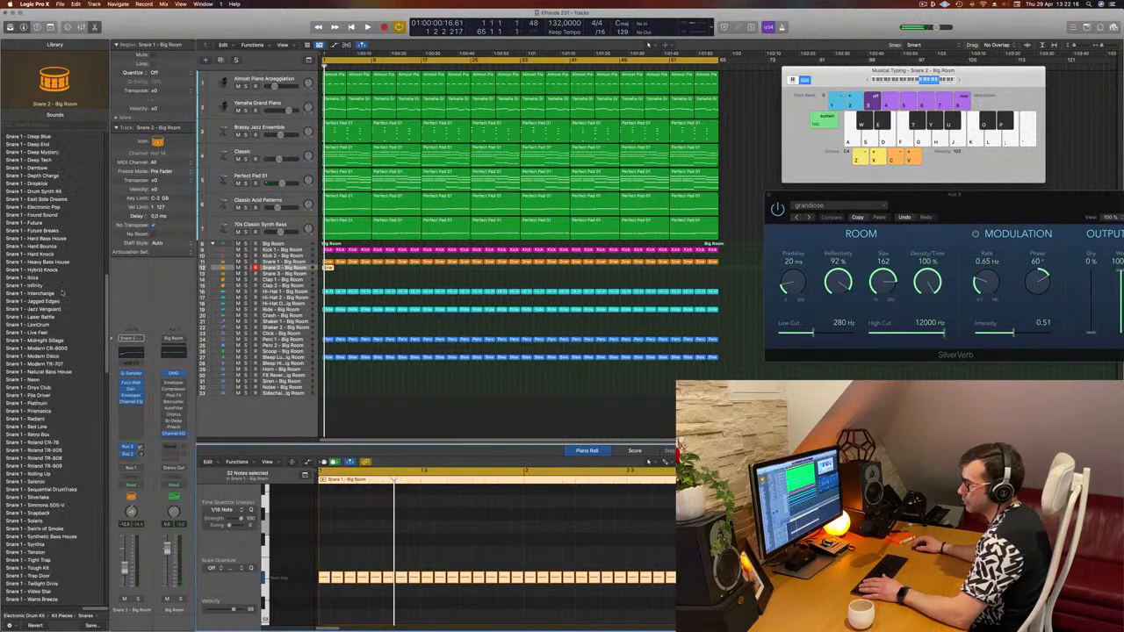
scroll(61, 294, "up", 15)
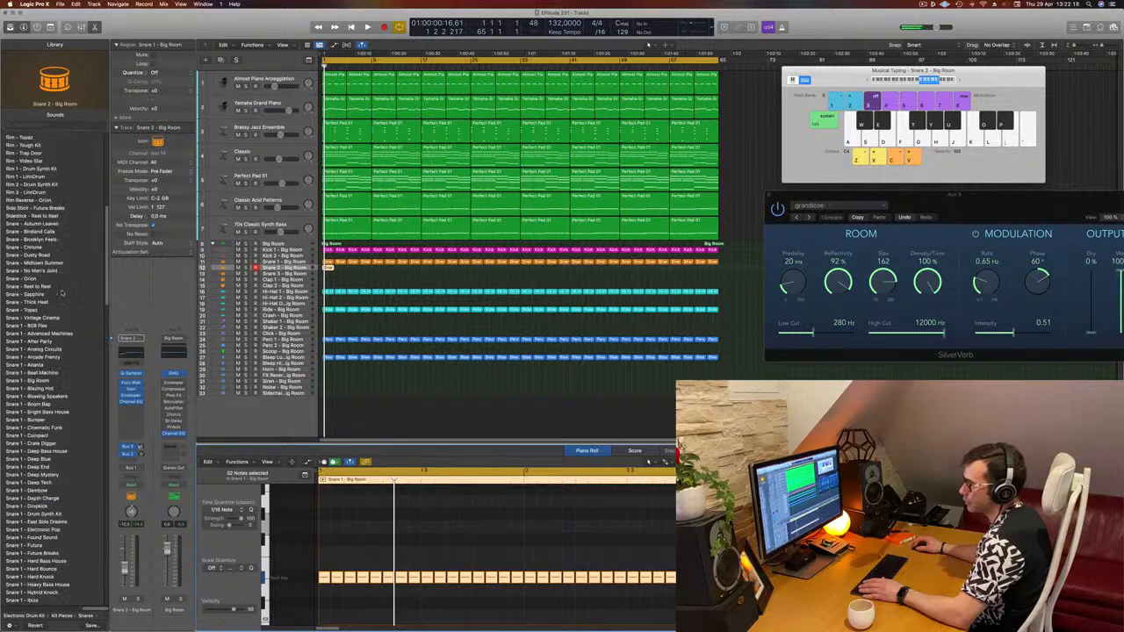
scroll(62, 294, "up", 4)
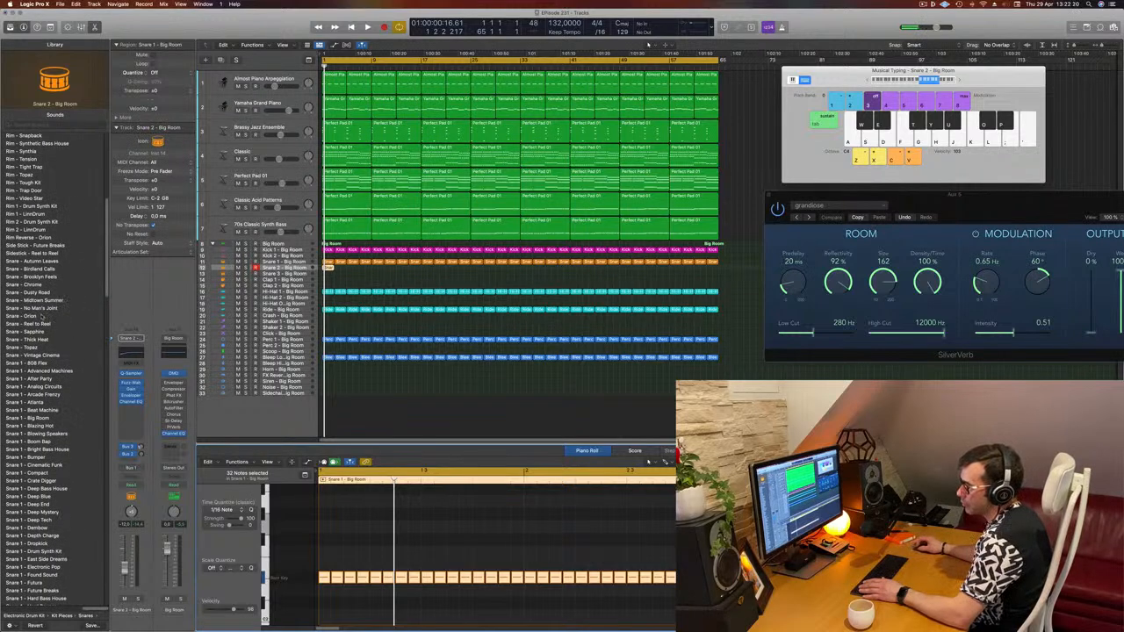
scroll(41, 316, "down", 5)
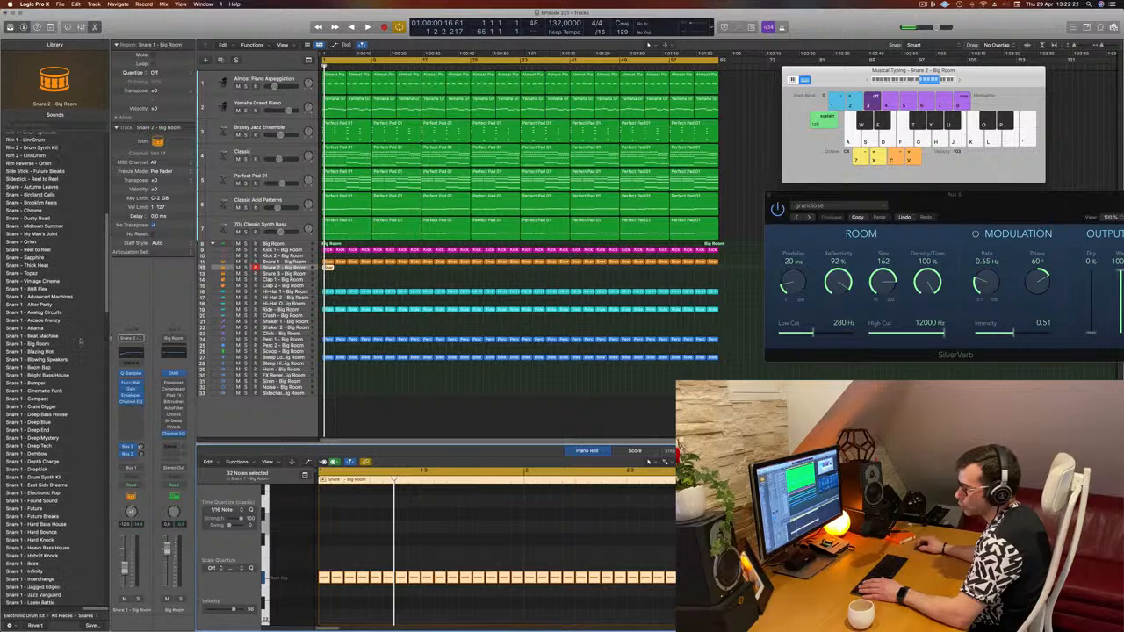
scroll(80, 341, "down", 6)
left_click(29, 252)
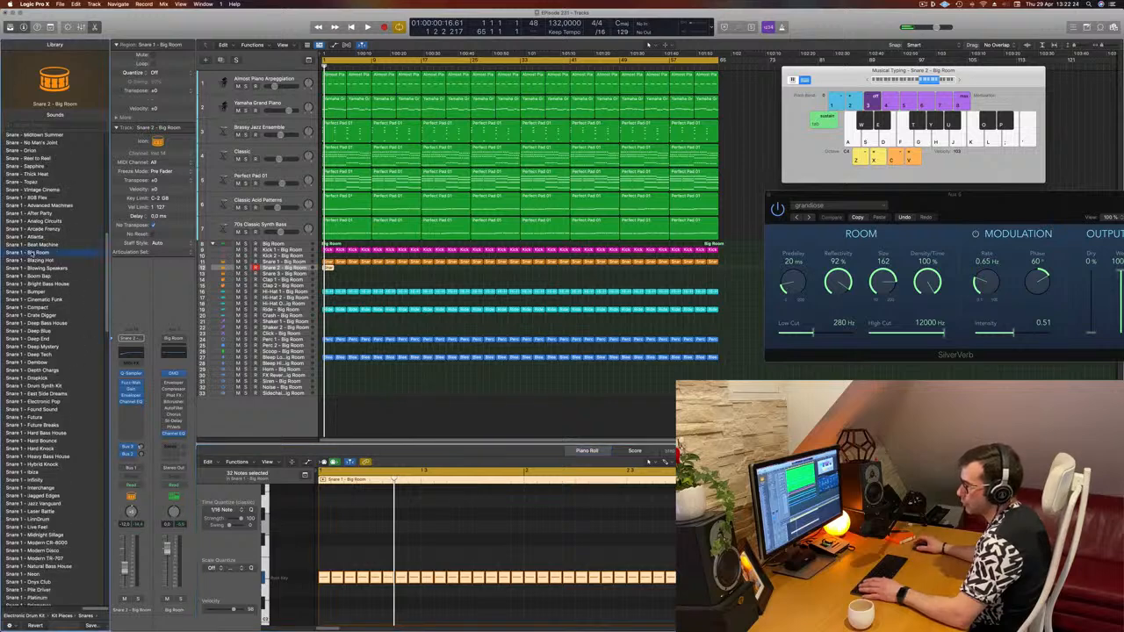
key("space")
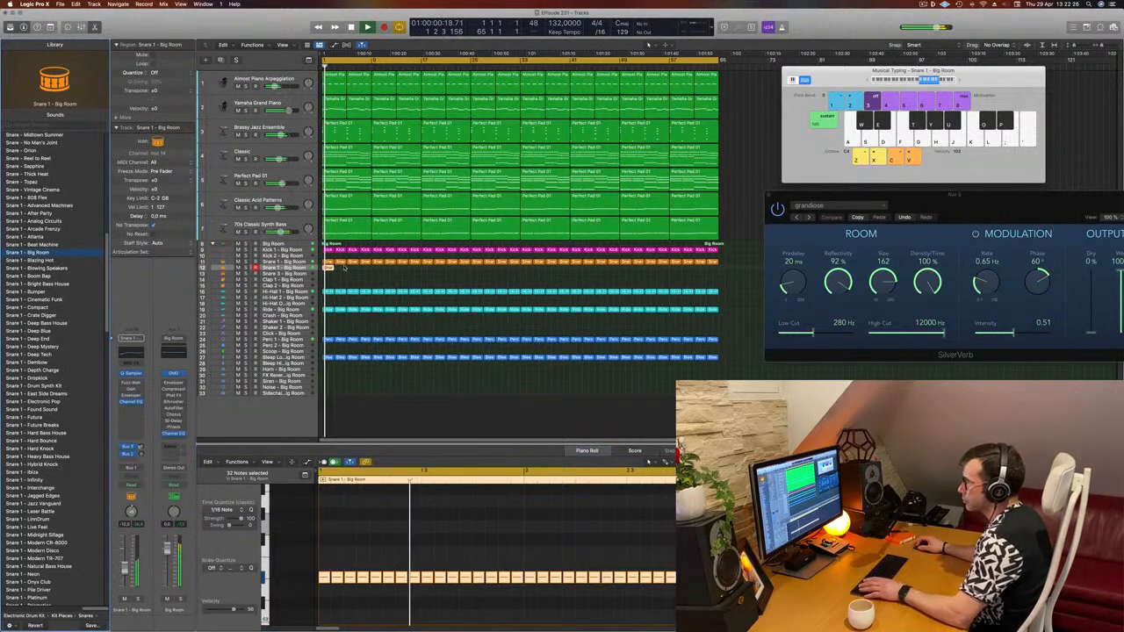
key("space")
key("space")
- Nudge the snare roll region slightly and repeat it to fill the whole arrangement, then play it back
left_click(333, 269)
left_click_drag(334, 269, 342, 269)
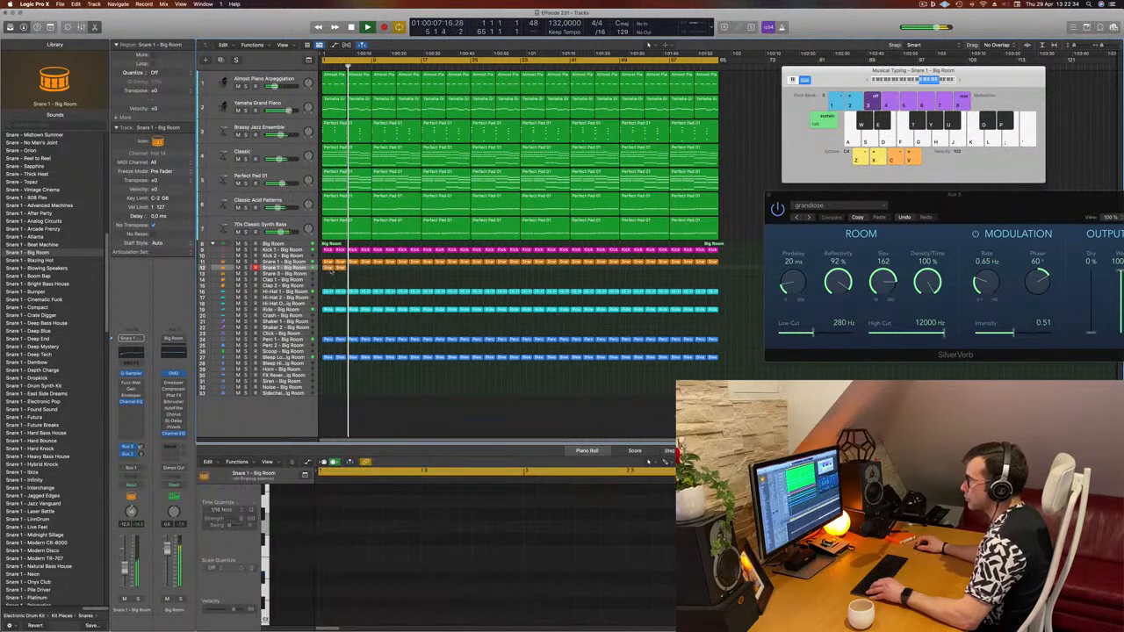
key("super+r")
key("super+r")
key("super+r")
key("super+r")
key("super+r")
key("super+r")
key("super+r")
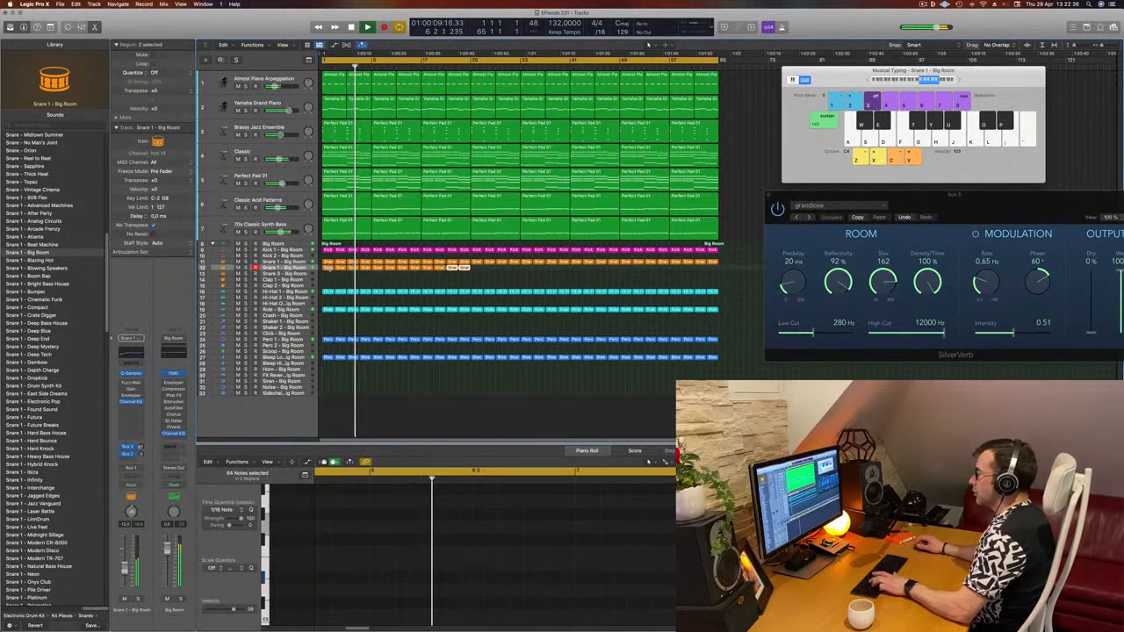
key("super+r")
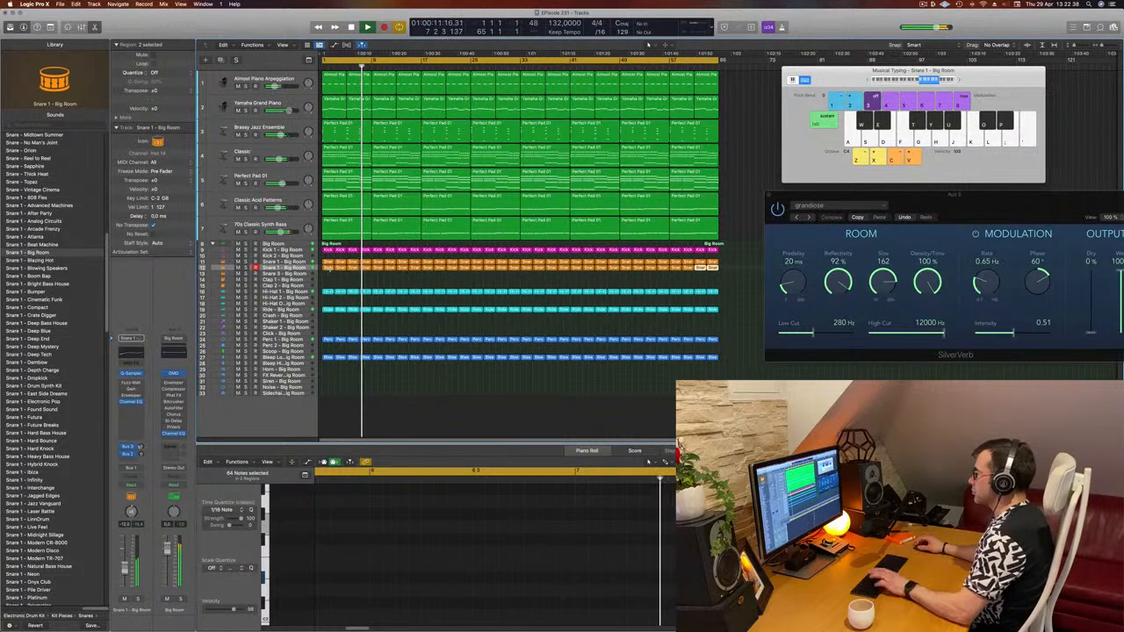
left_click(306, 268)
key("space")
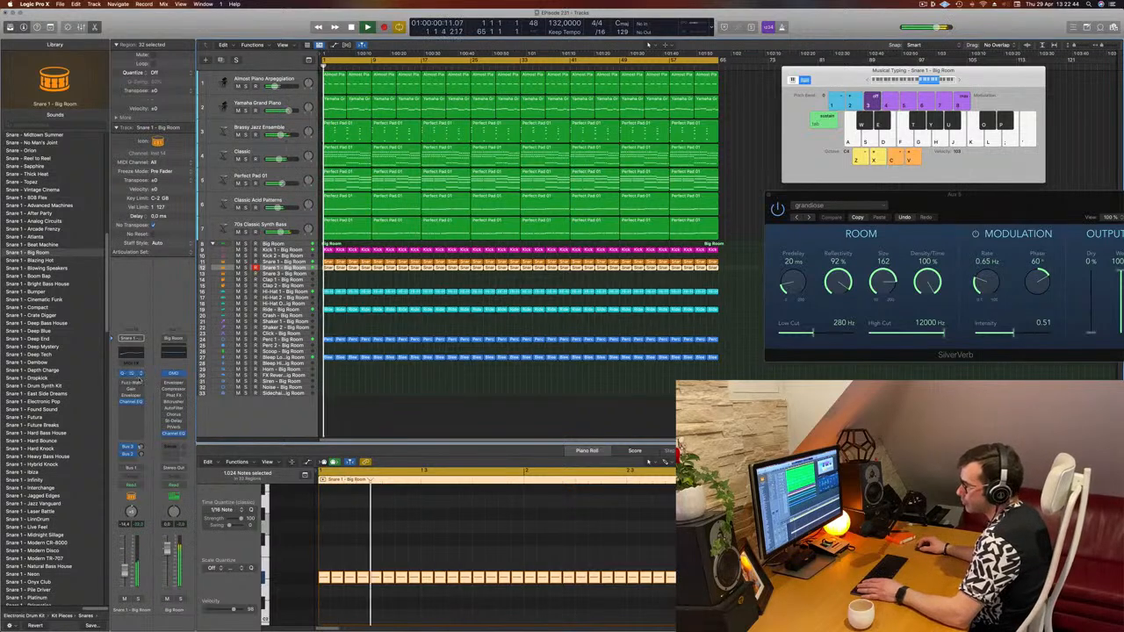
- Insert a Step FX (Stereo) multi-effect plugin on the Snare 1 – Big Room channel strip
left_click(136, 384)
left_click(130, 411)
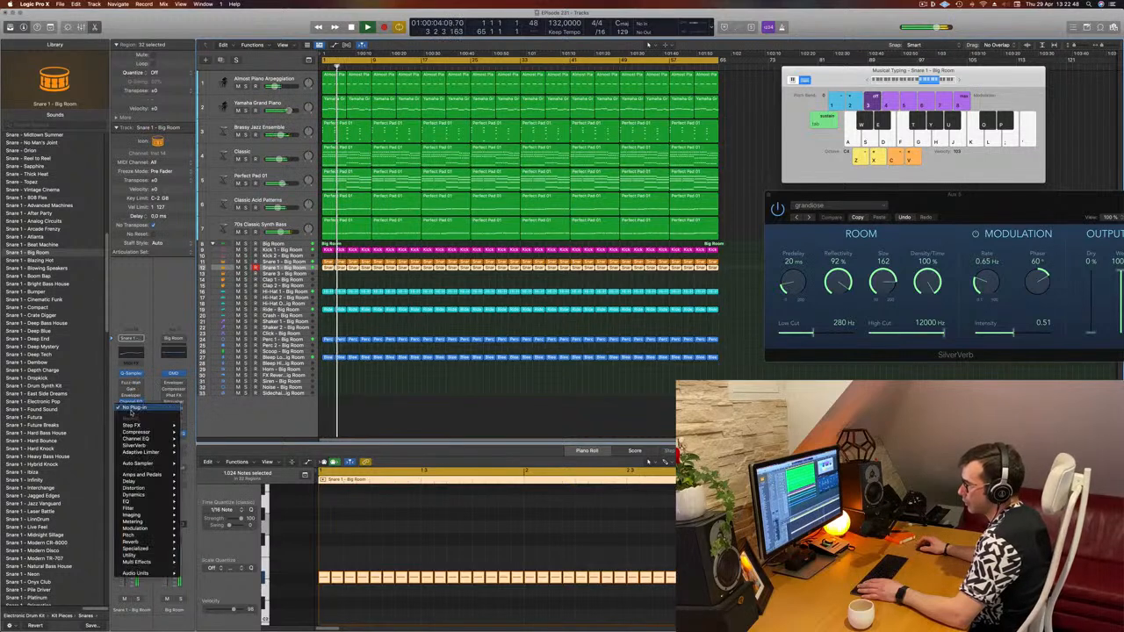
mouse_move(143, 567)
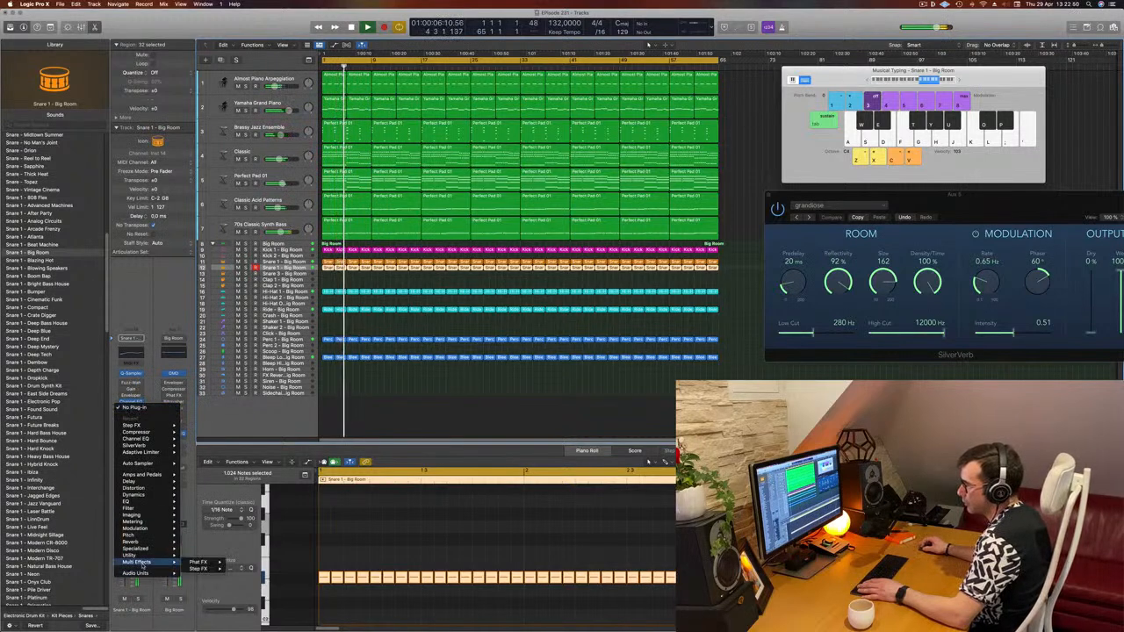
mouse_move(198, 568)
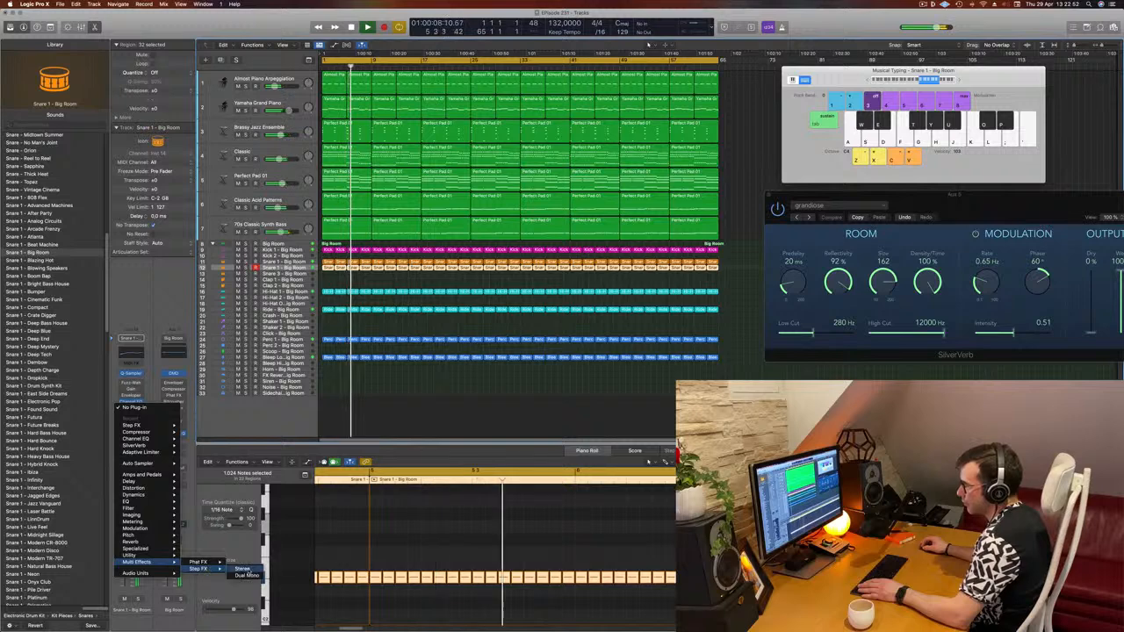
left_click(241, 569)
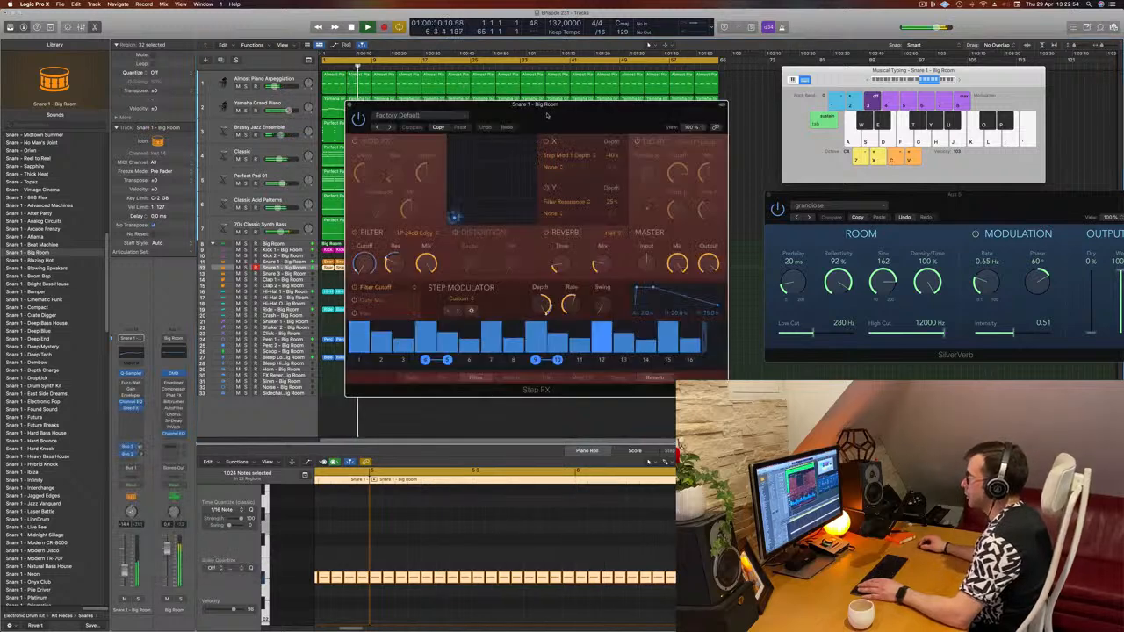
- Audition Step FX presets from British Echoes through Deep Cavern during playback
left_click_drag(652, 132, 519, 142)
left_click(368, 151)
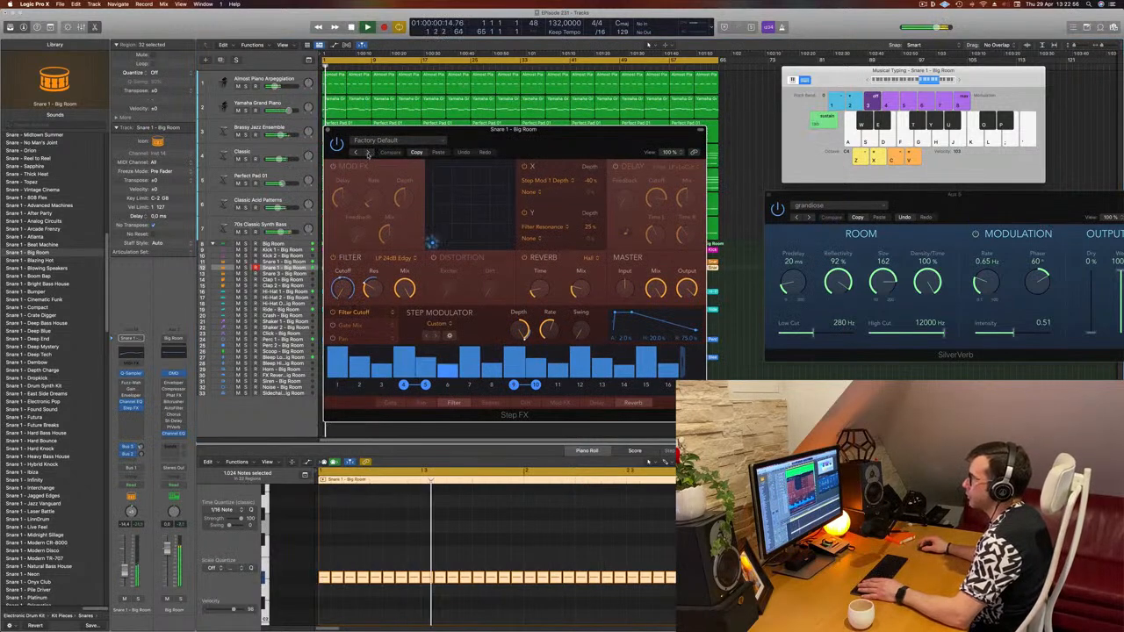
left_click(369, 152)
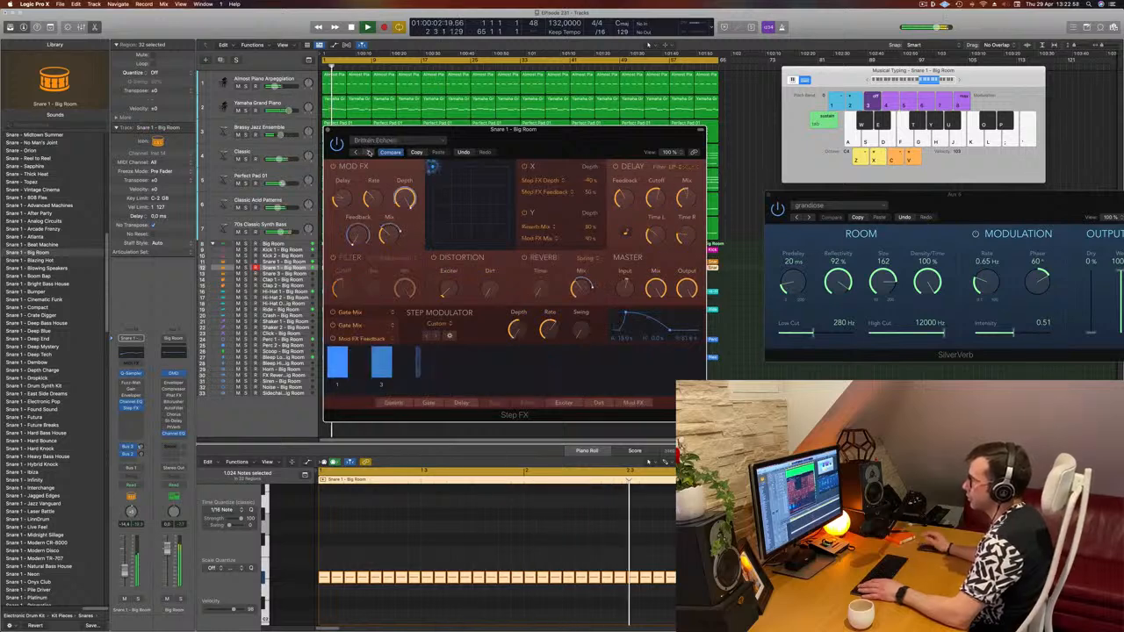
left_click(369, 152)
left_click(369, 152)
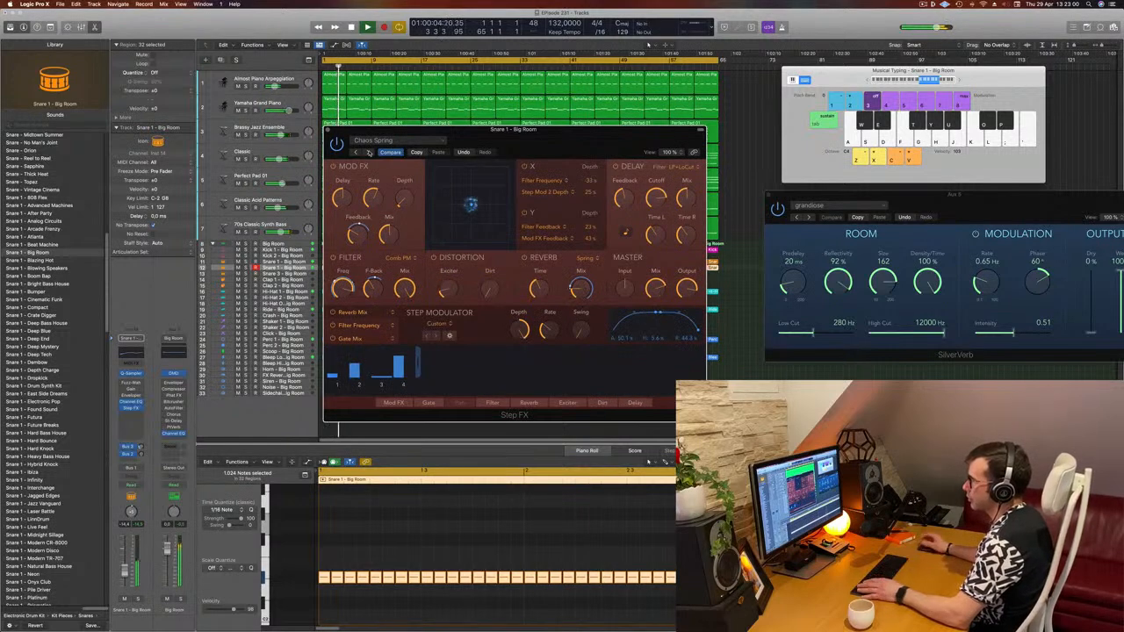
left_click(368, 152)
left_click(369, 152)
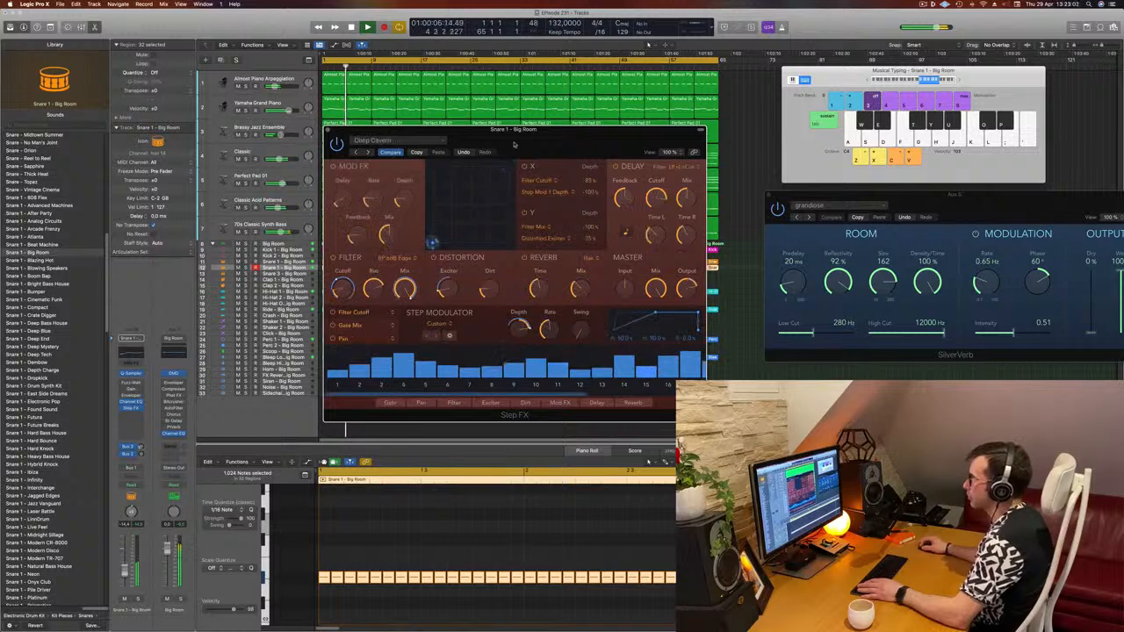
key("Return")
left_click_drag(515, 143, 551, 144)
key("Return")
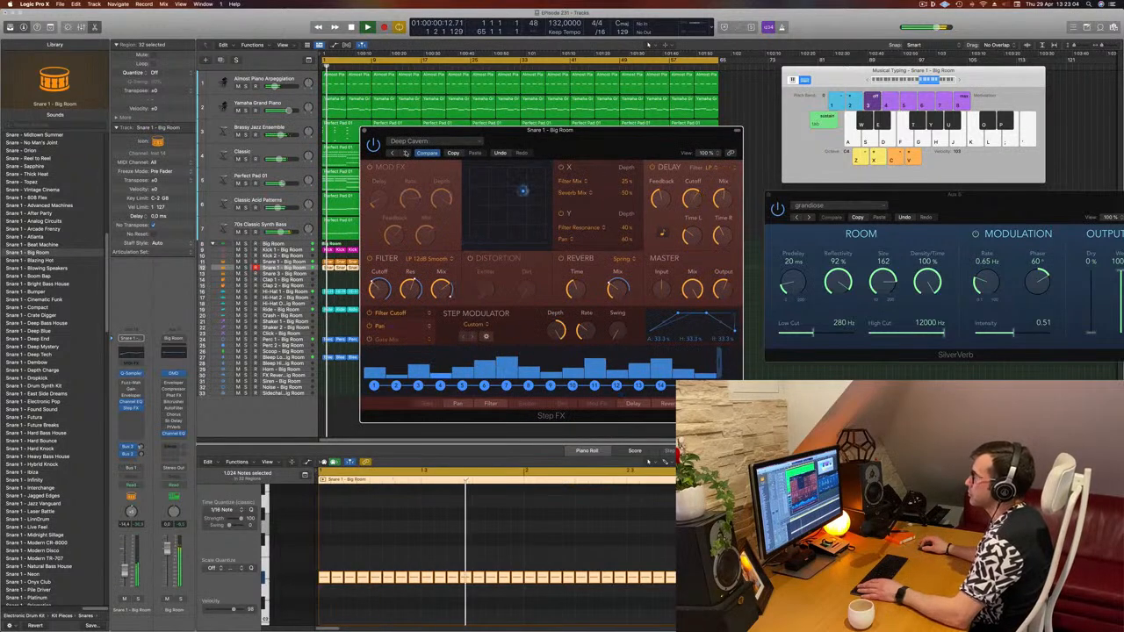
- Keep auditioning Step FX presets, from Driven Pulse through Pulsing Gates
left_click(406, 152)
left_click(406, 153)
left_click(406, 153)
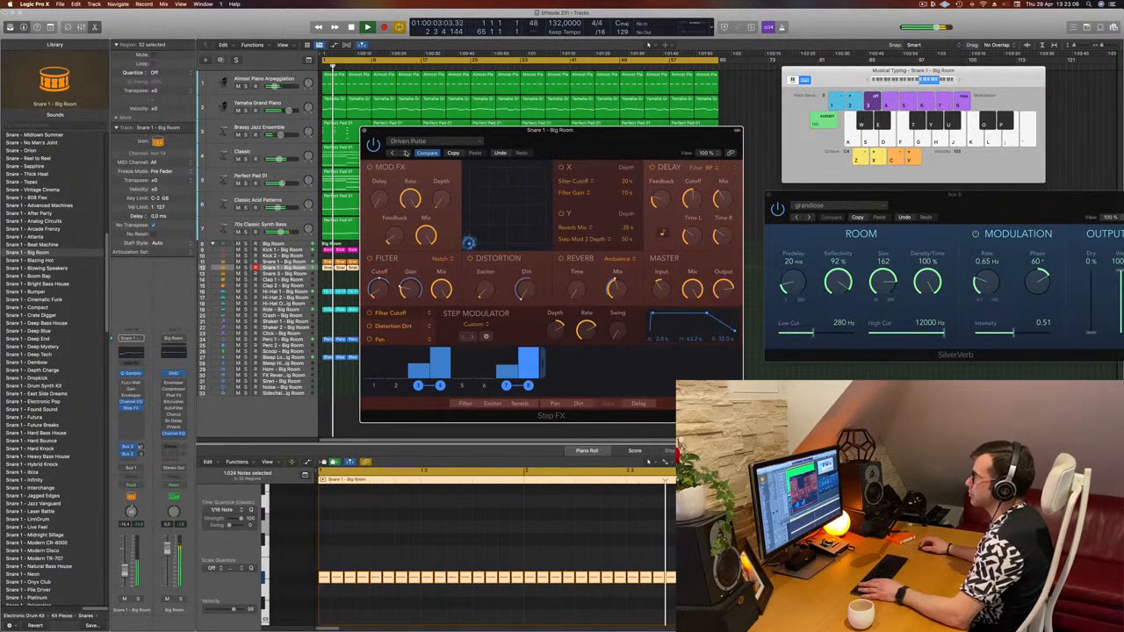
left_click(406, 153)
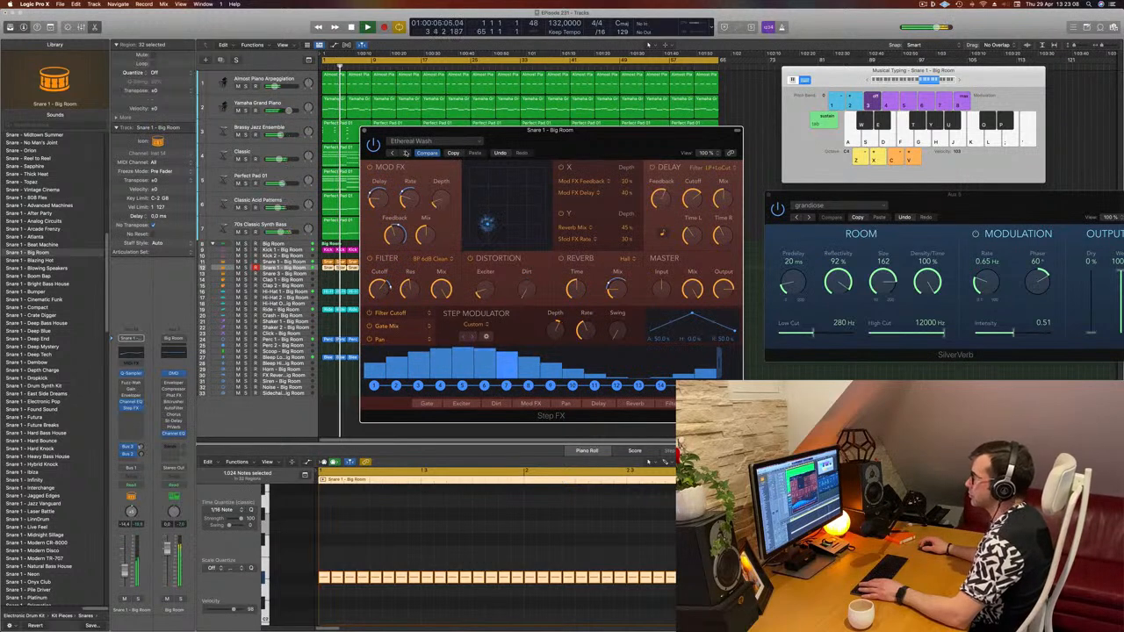
left_click_drag(596, 147, 748, 109)
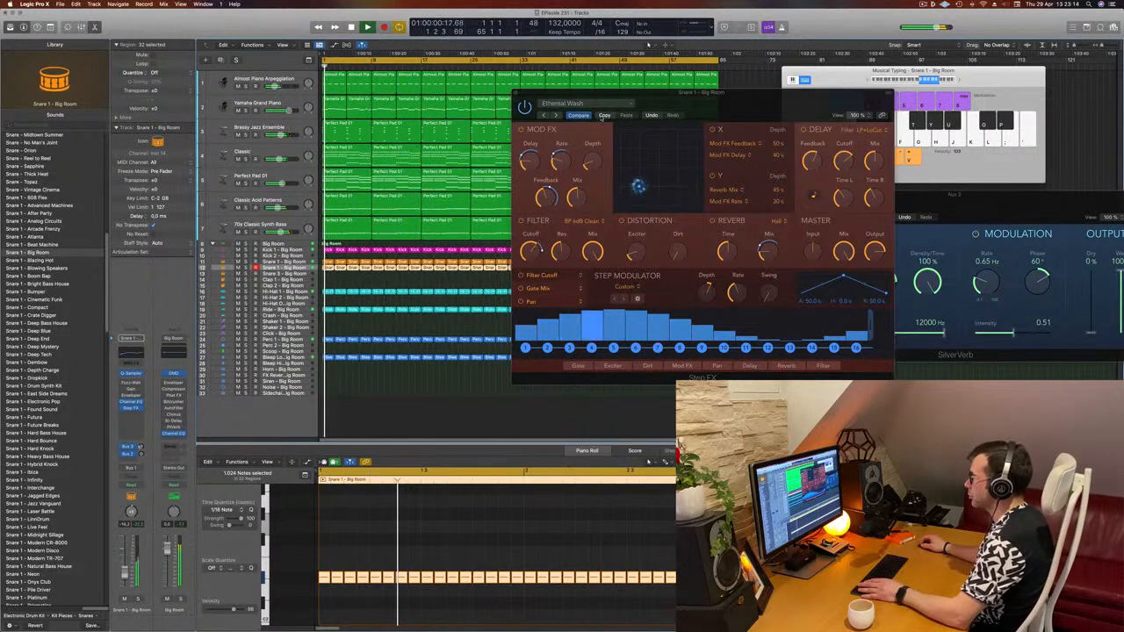
left_click(605, 115)
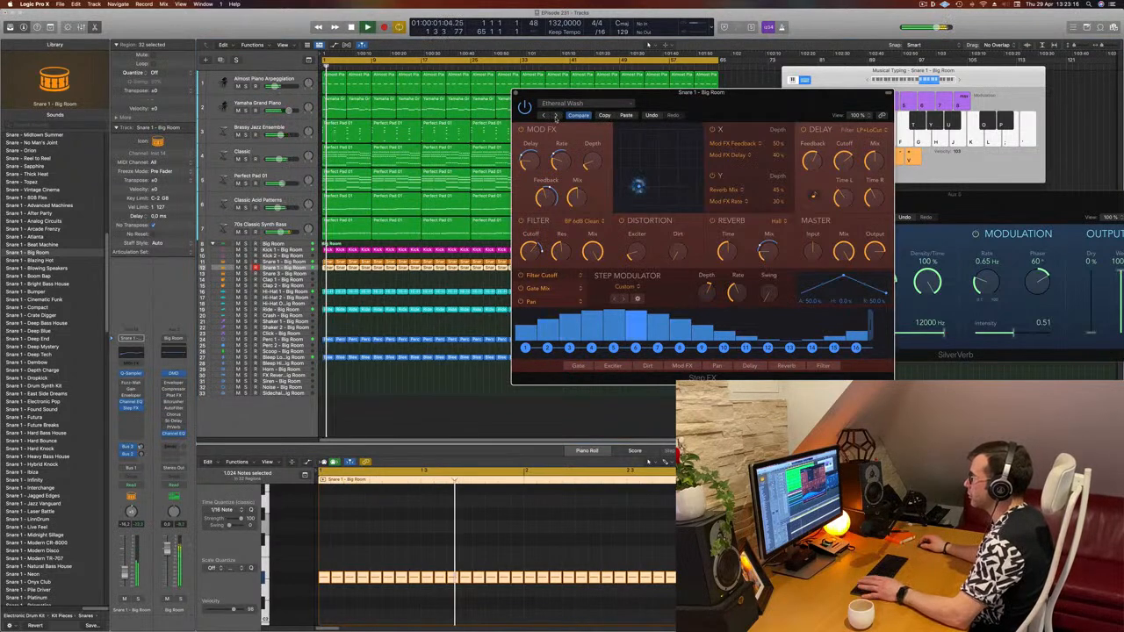
left_click(556, 115)
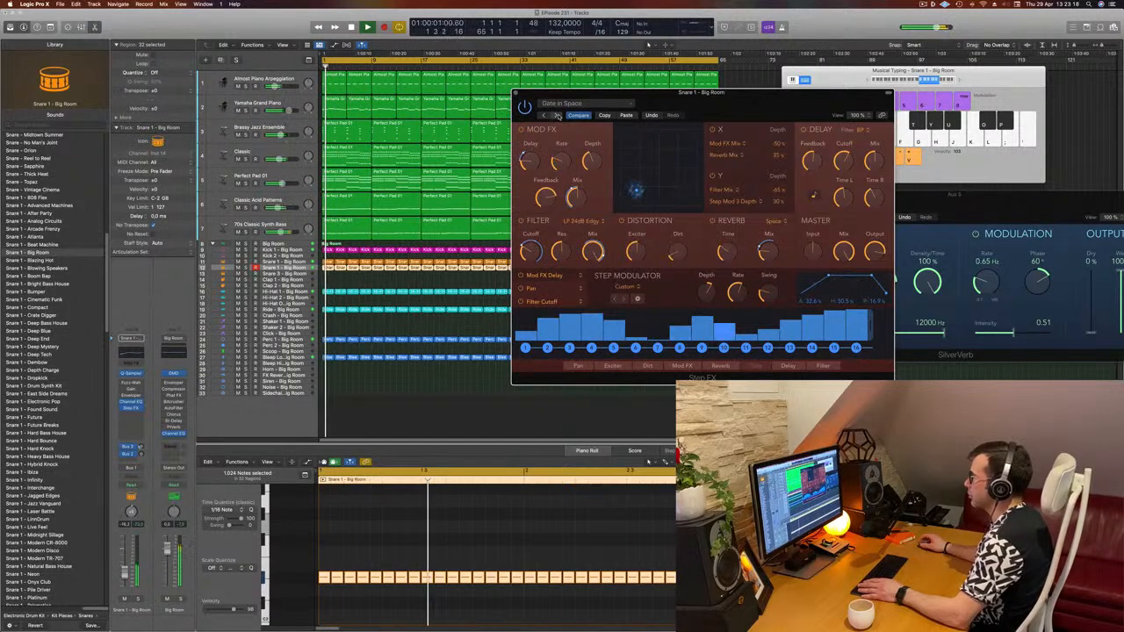
left_click(556, 115)
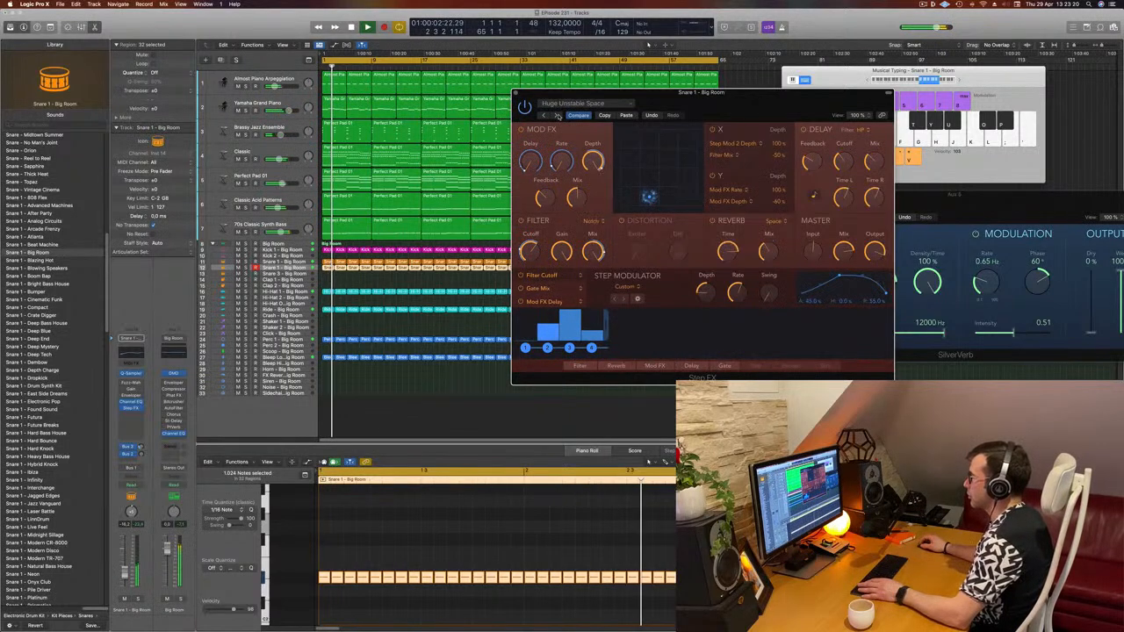
left_click(557, 115)
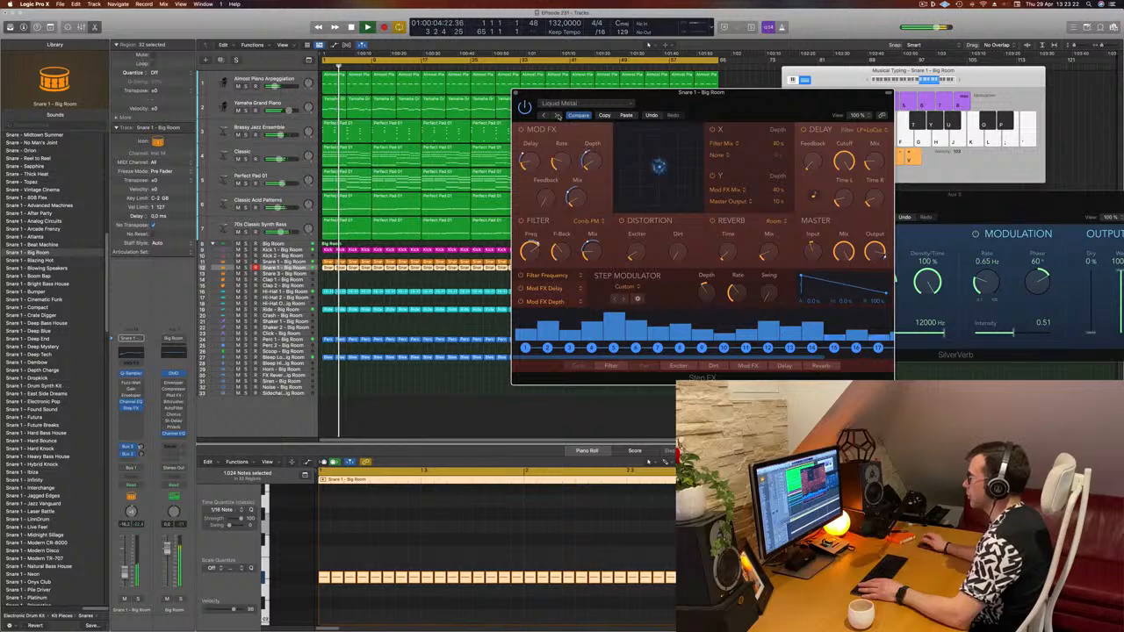
left_click(557, 115)
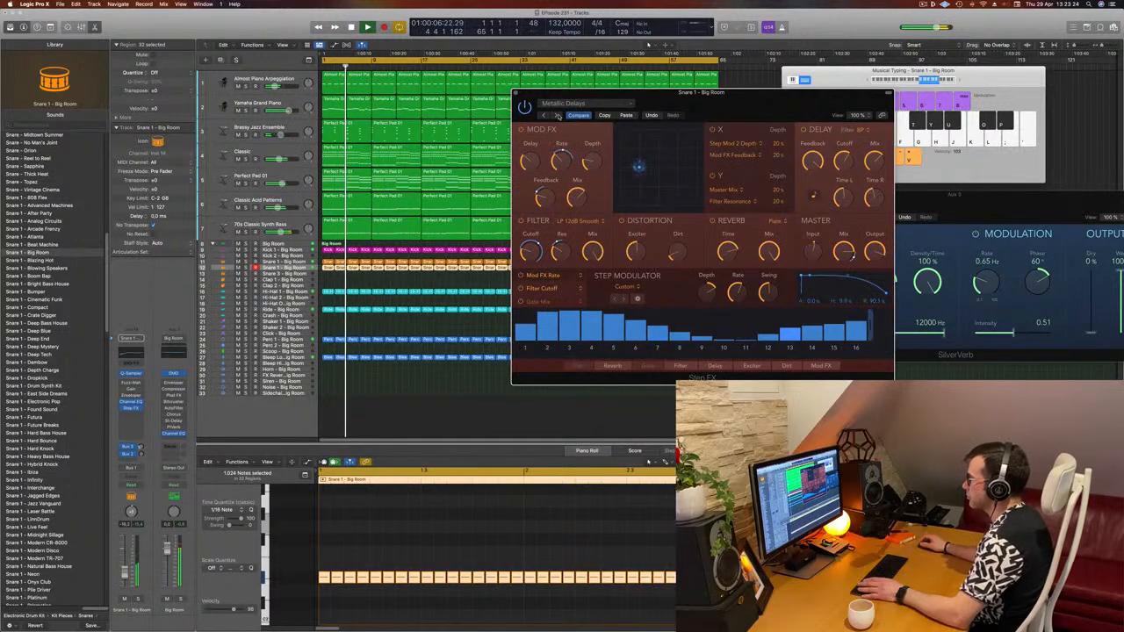
left_click(556, 115)
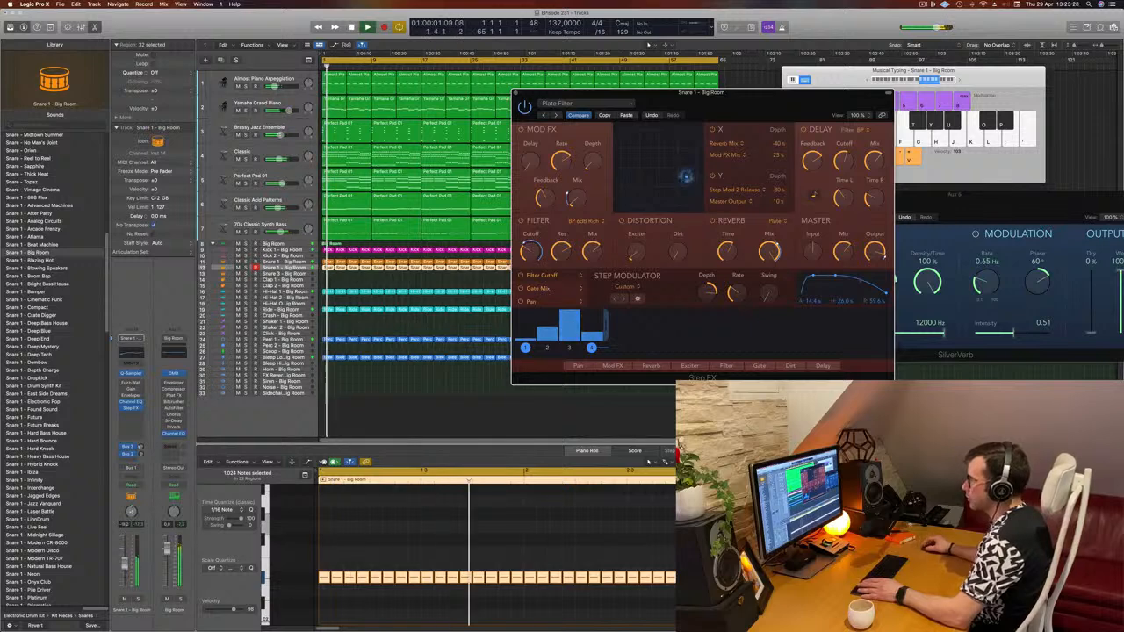
left_click(556, 115)
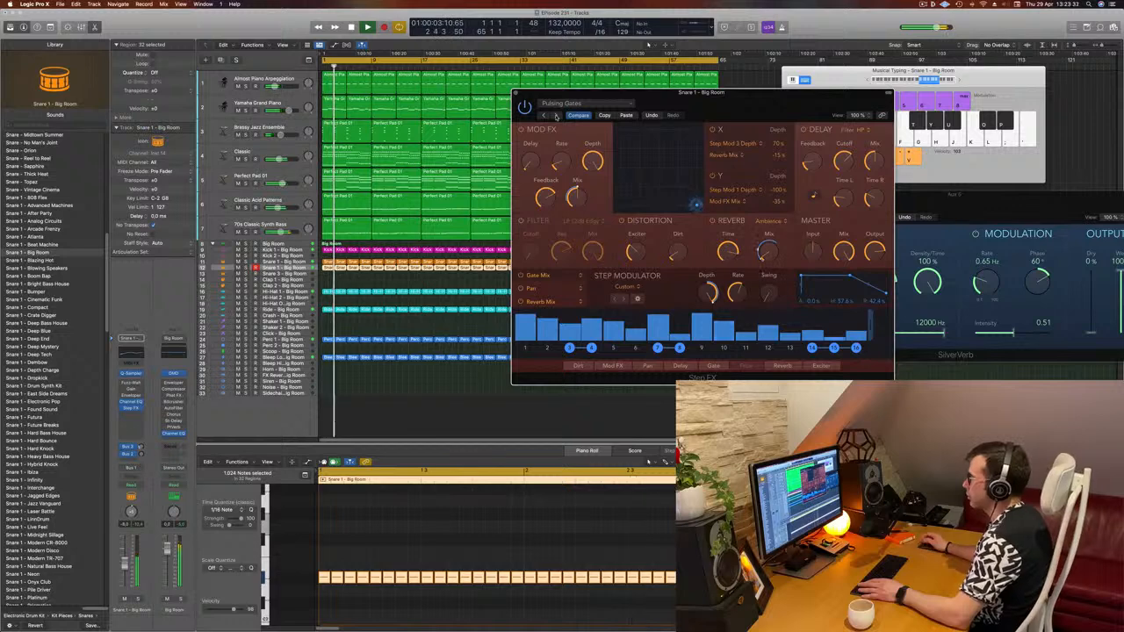
- Go back to the Roomy Steps preset and stop playback
left_click_drag(711, 103, 648, 128)
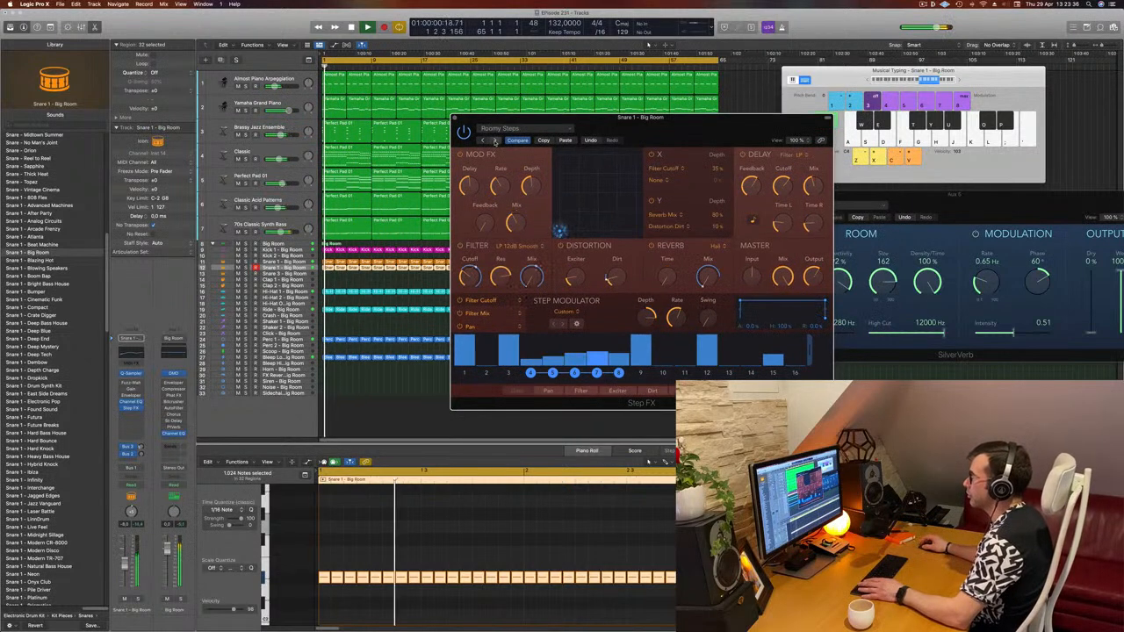
left_click(495, 141)
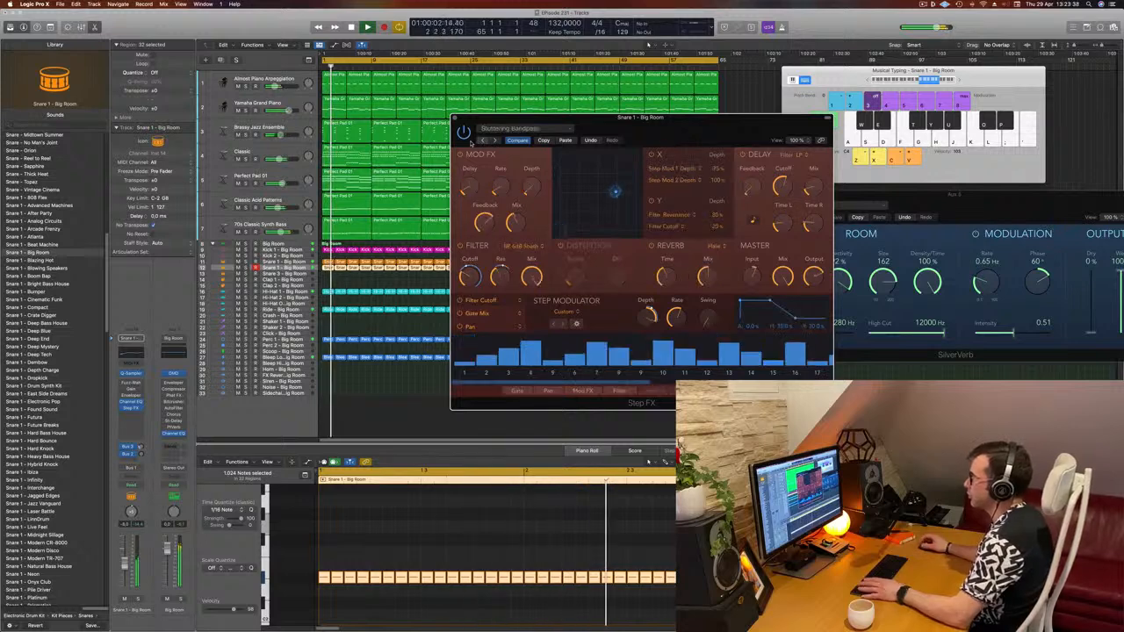
left_click(494, 141)
key("space")
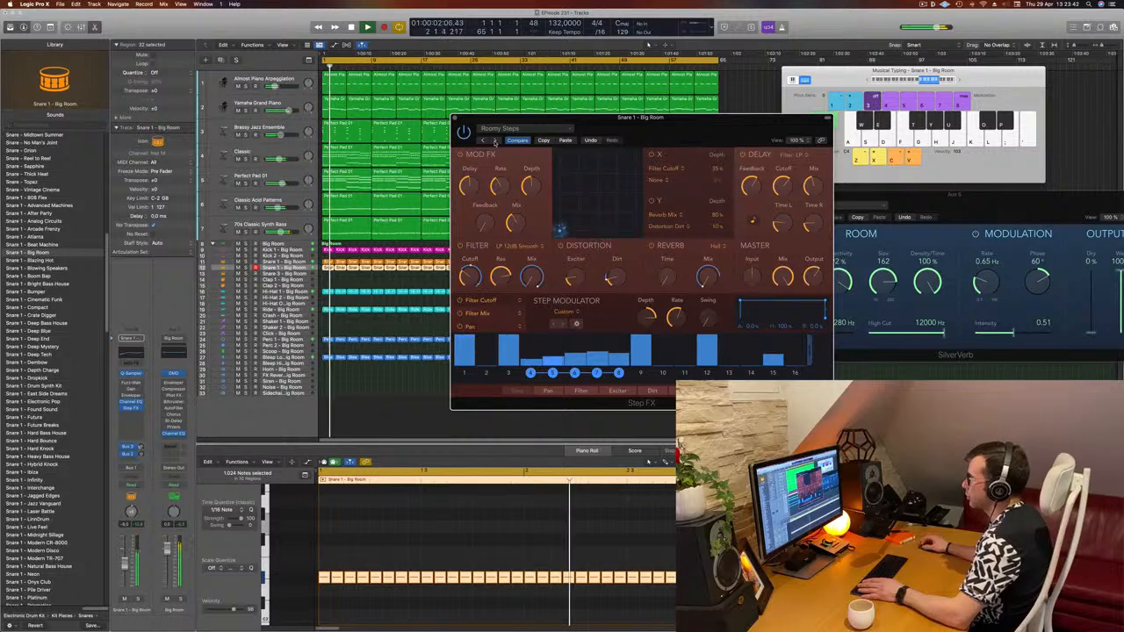
- Step forward through the presets and settle on Gated Reverse Verb for the snare roll
left_click_drag(664, 131, 689, 143)
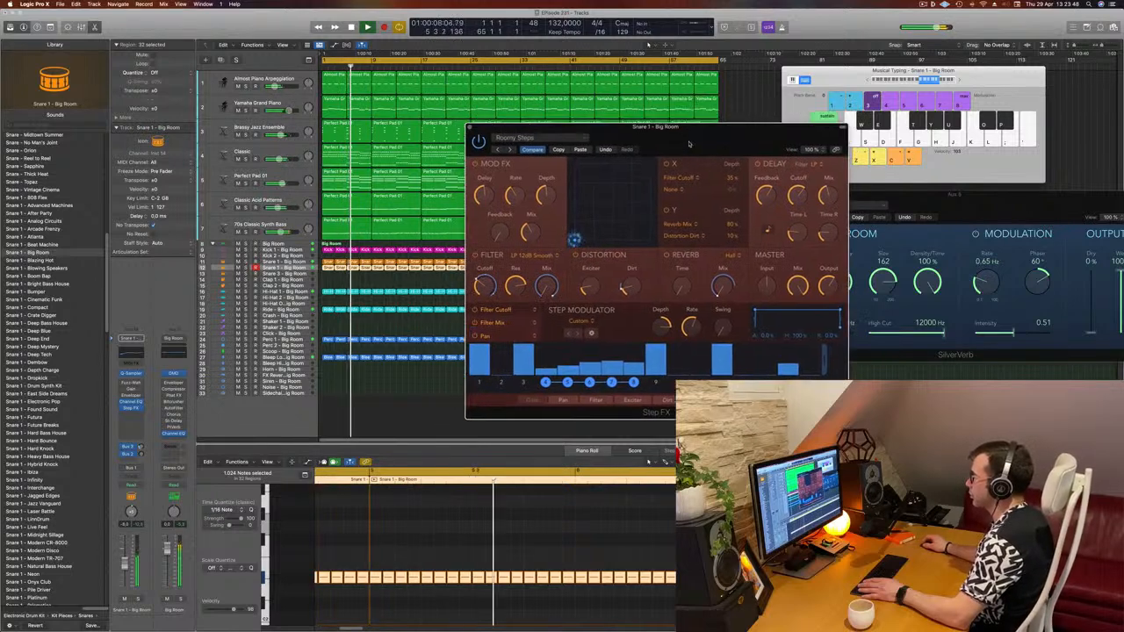
left_click(509, 149)
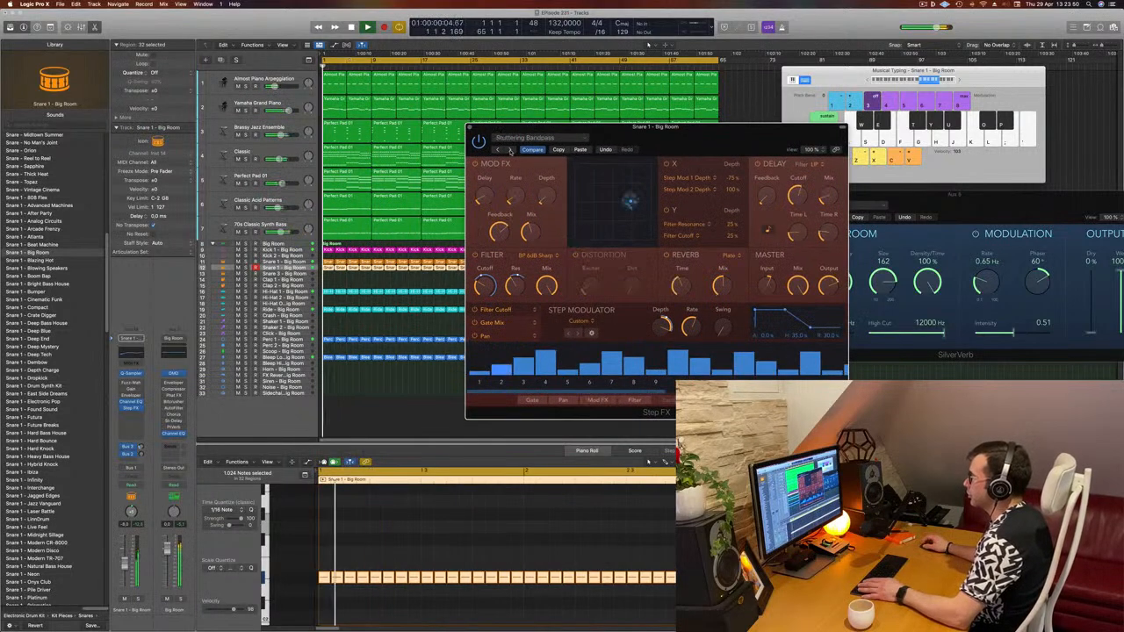
left_click(510, 150)
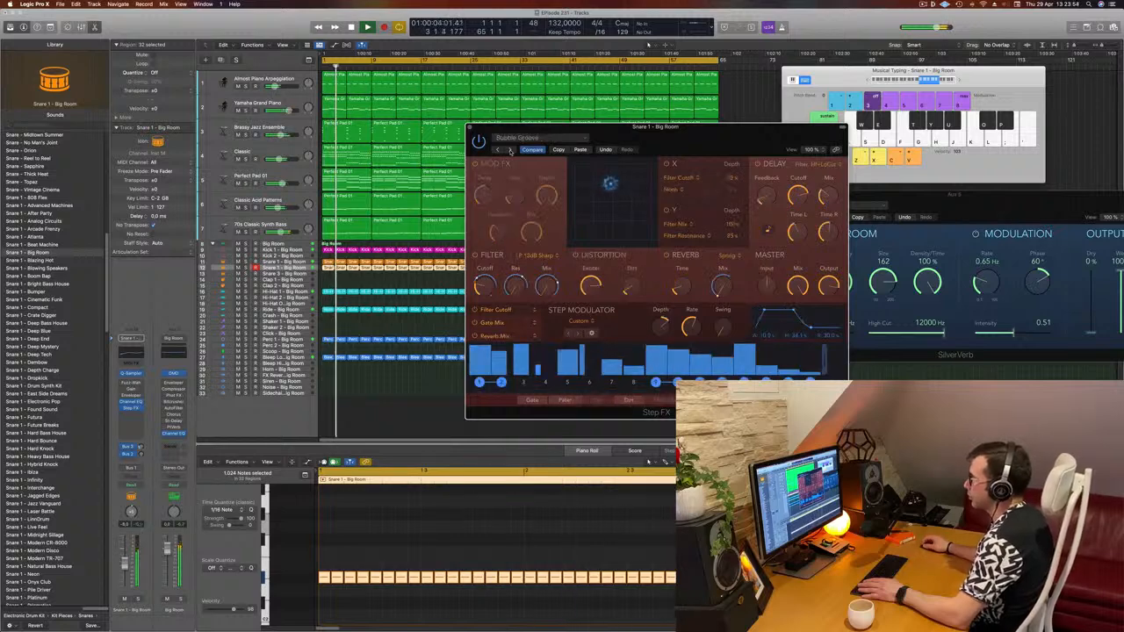
left_click(510, 149)
left_click(509, 150)
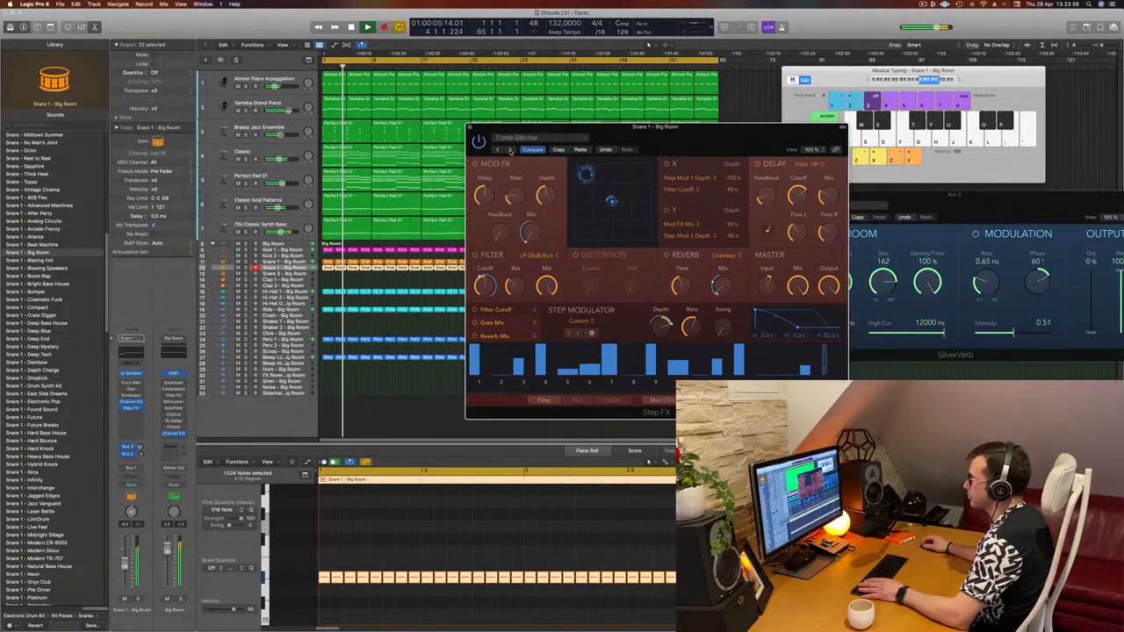
left_click(509, 149)
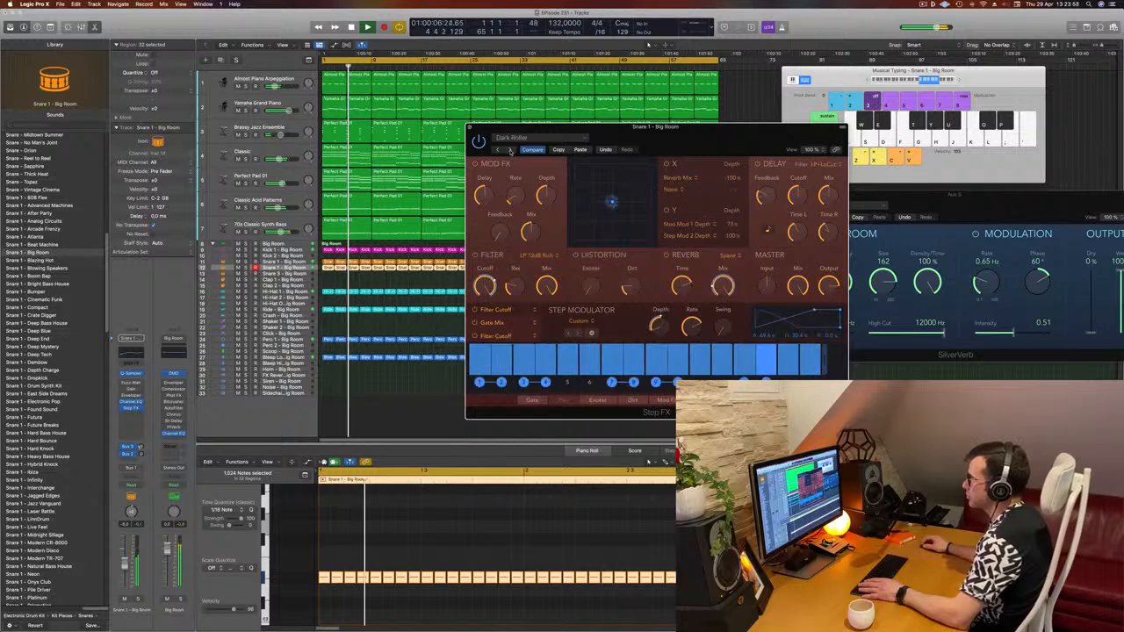
left_click(509, 149)
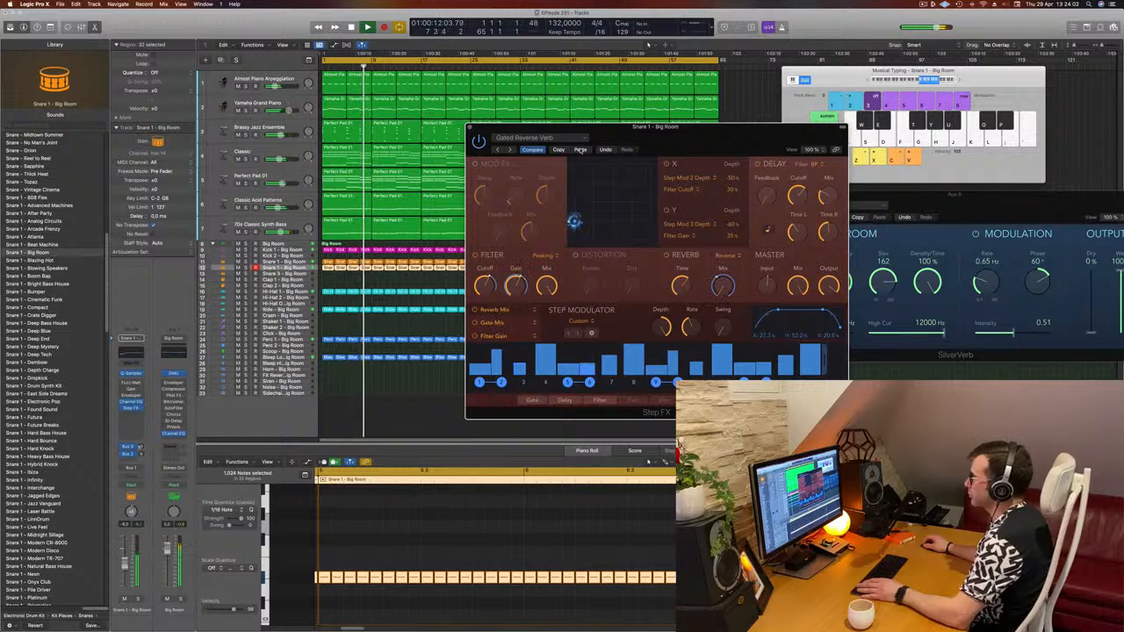
- Solo and unsolo the snare roll track to hear the effect, restarting playback
left_click_drag(664, 141, 641, 130)
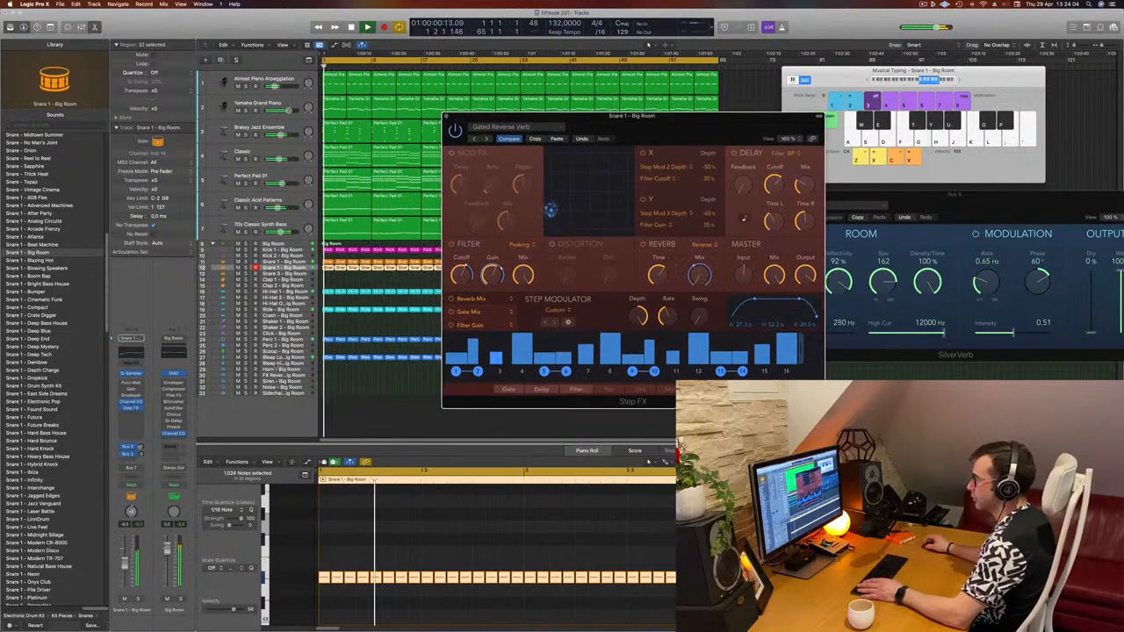
key("s")
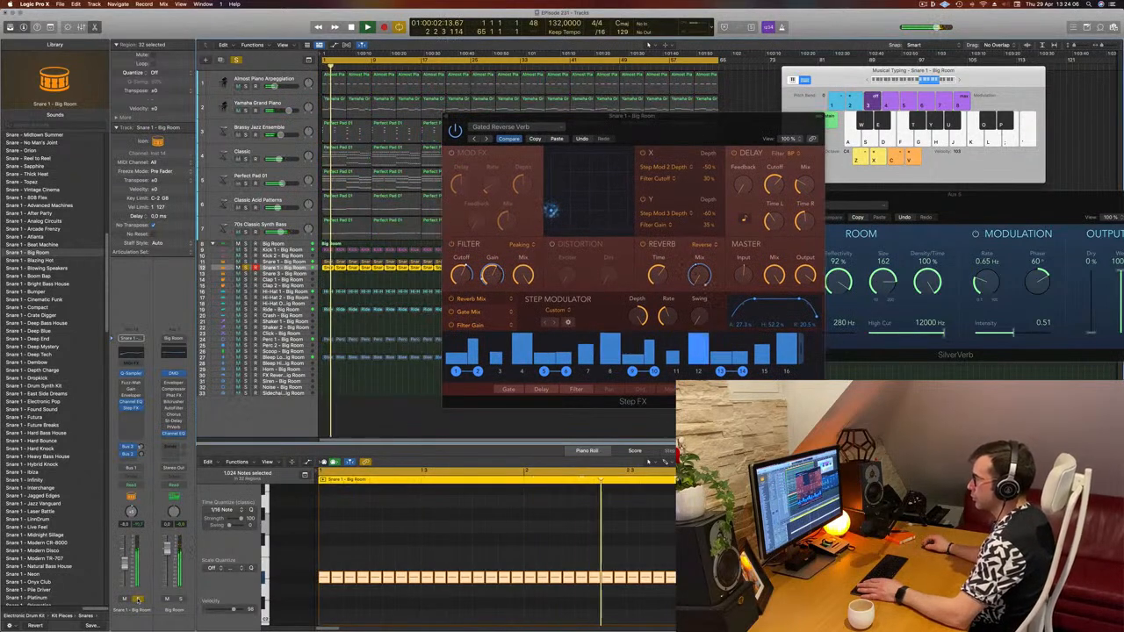
key("s")
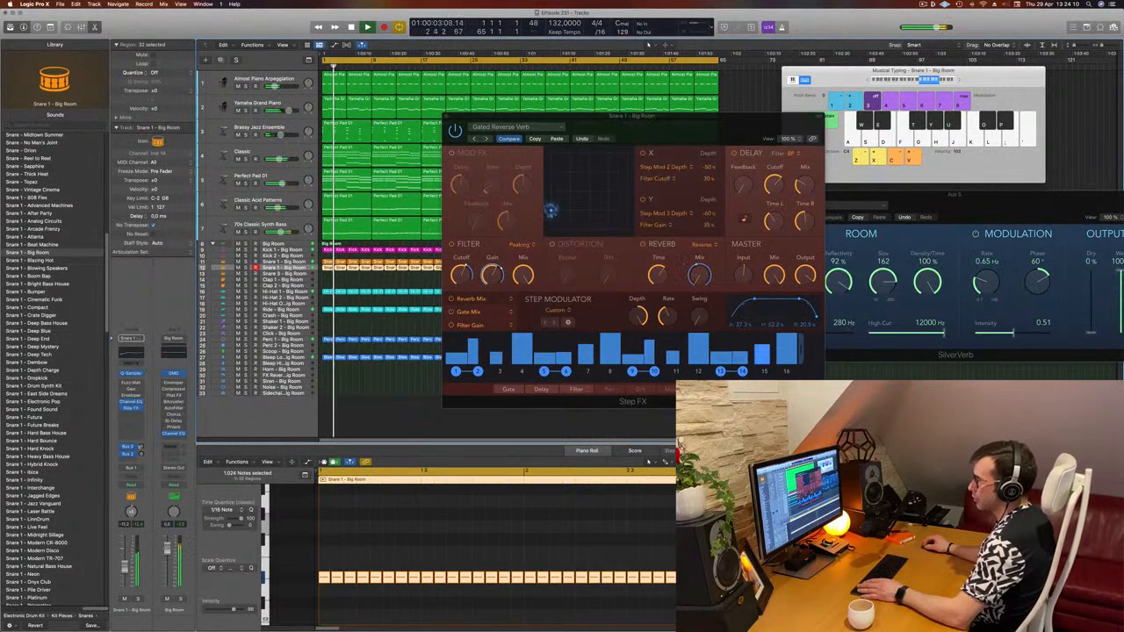
key("space")
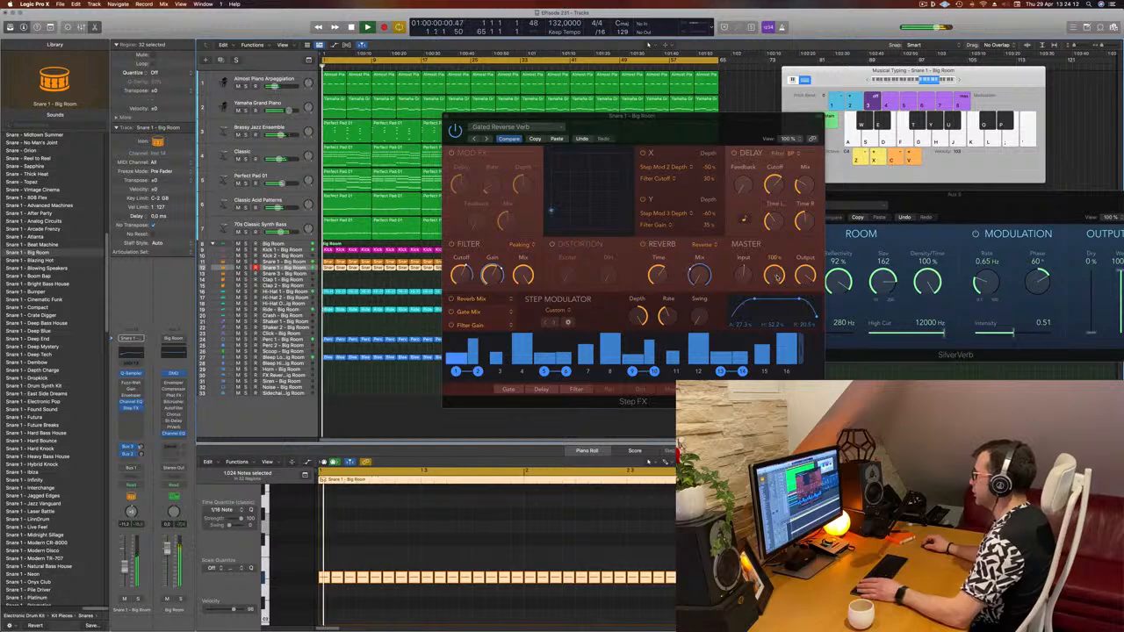
- Turn down the Step FX master mix and close the plugin window
left_click_drag(775, 276, 776, 302)
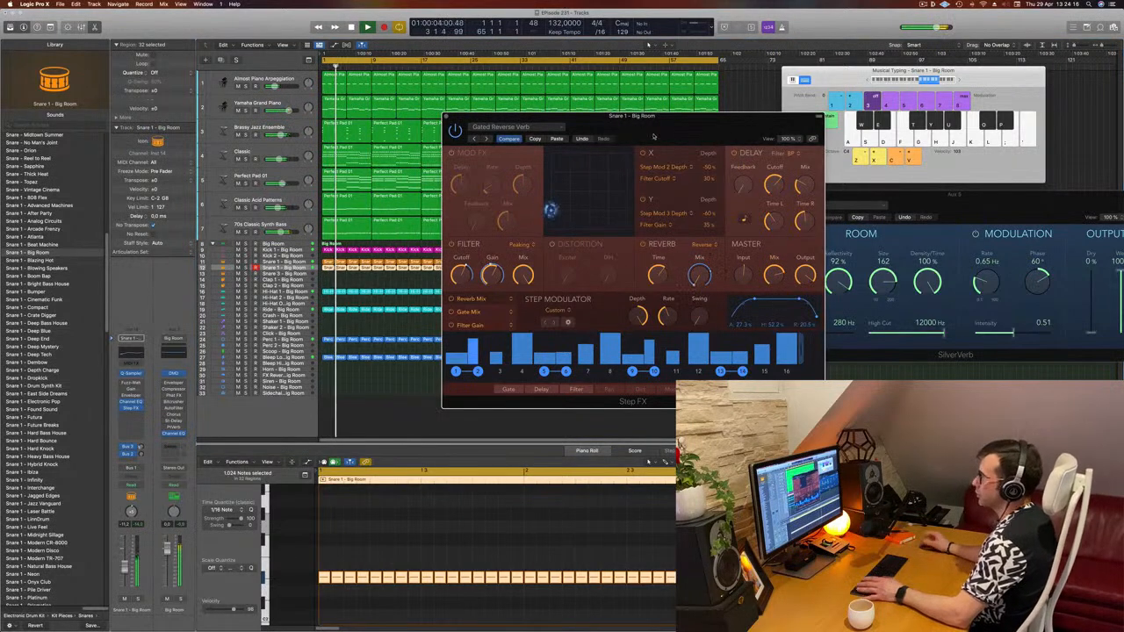
left_click_drag(654, 136, 622, 143)
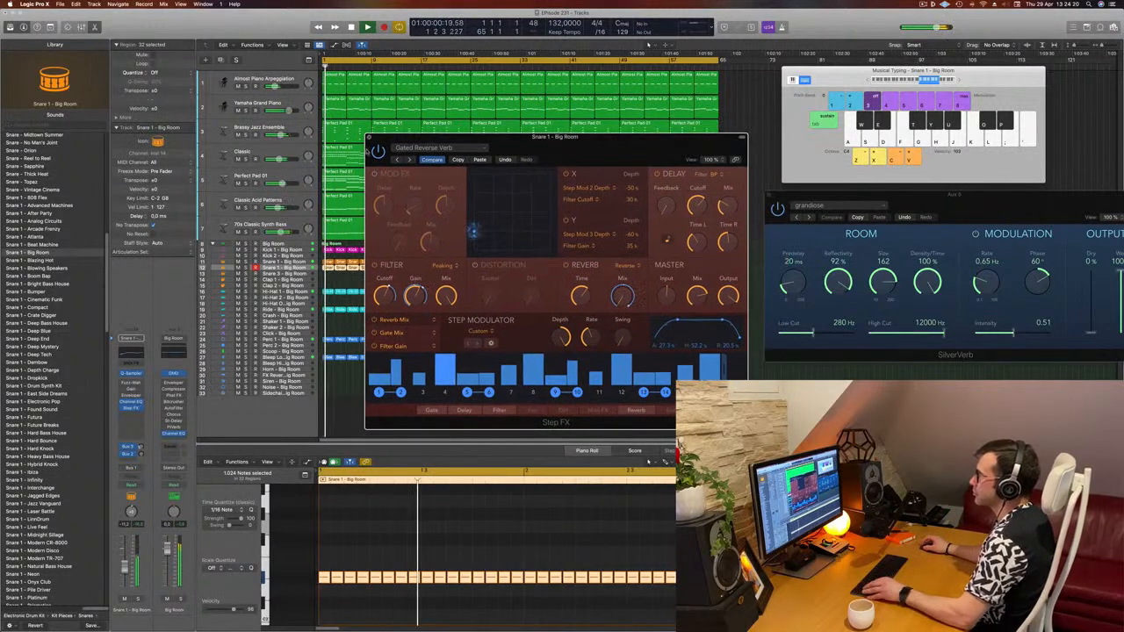
left_click(369, 137)
left_click(513, 375)
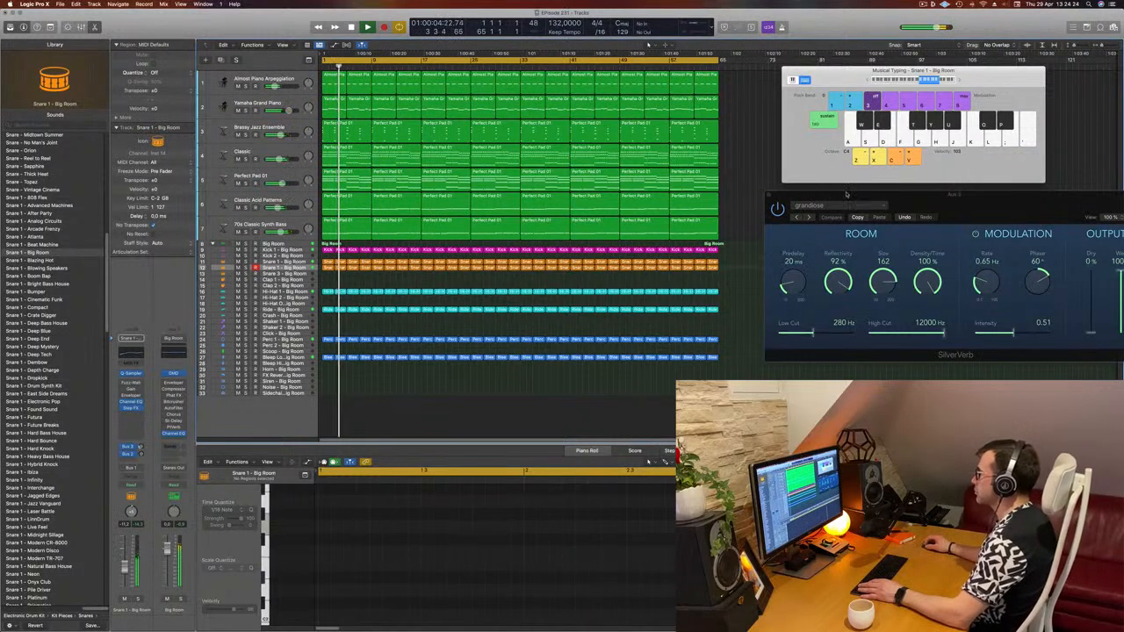
- Set a cycle range from bar 33 to the end of the arrangement and start playback
left_click_drag(835, 195, 889, 197)
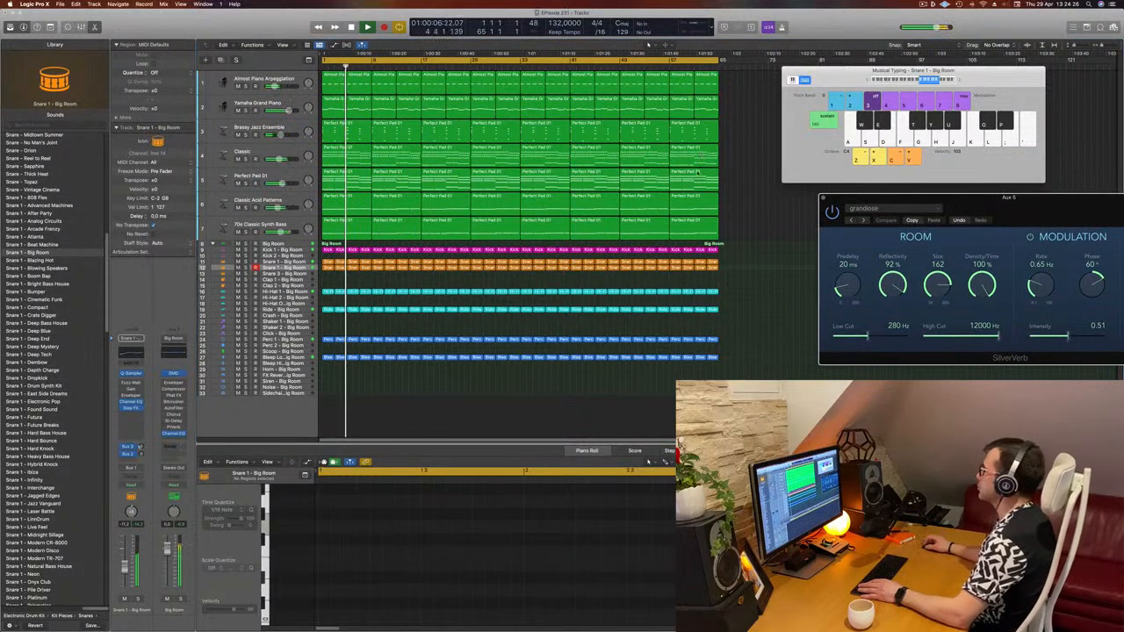
left_click(760, 204)
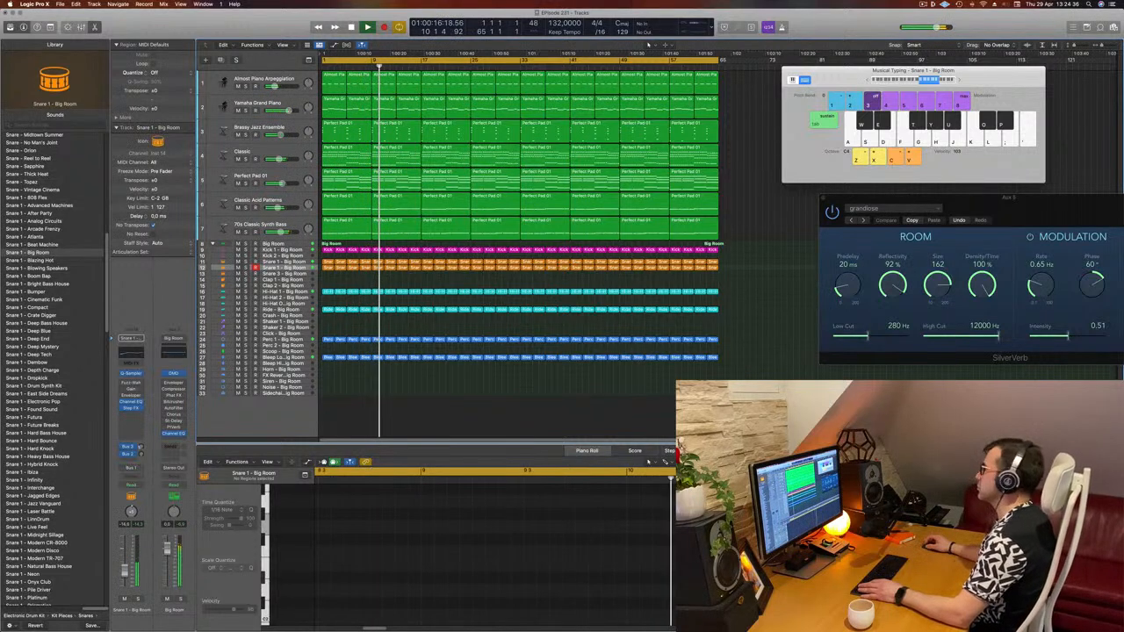
left_click_drag(527, 61, 721, 74)
key("space")
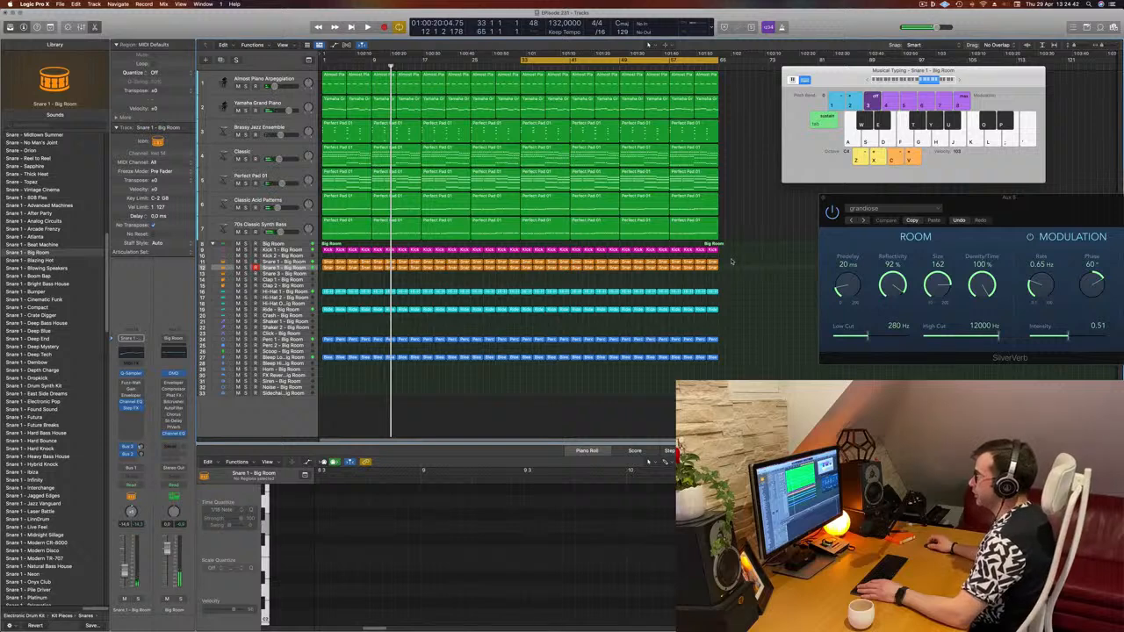
- Select all drum regions from bar 33 onward and delete them, toggling playback
left_click_drag(731, 261, 525, 376)
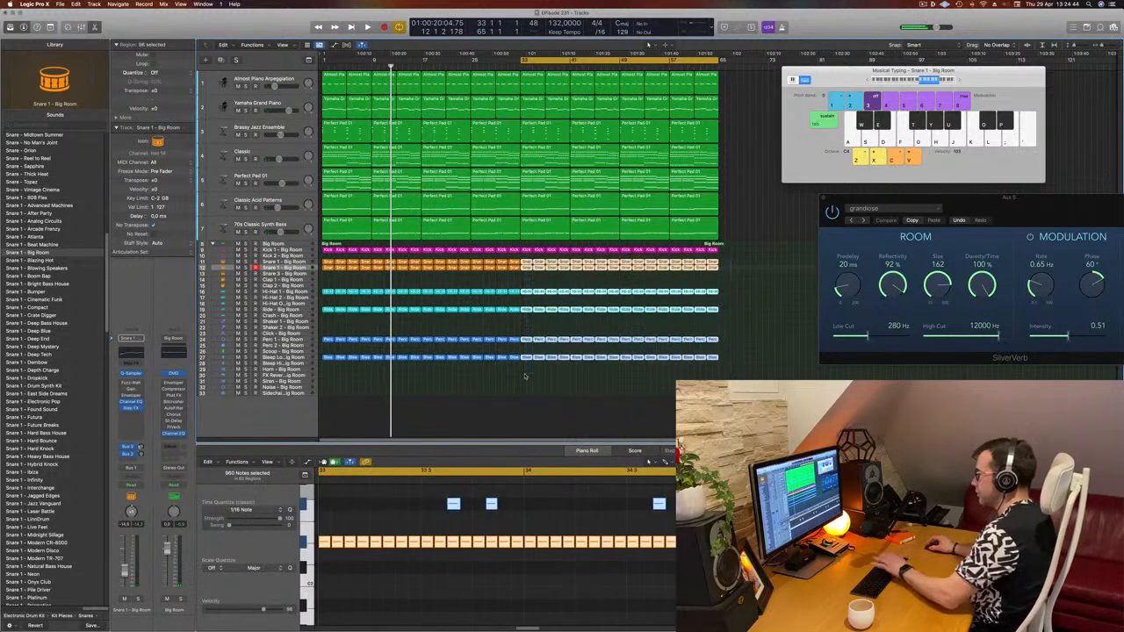
key("Delete")
key("space")
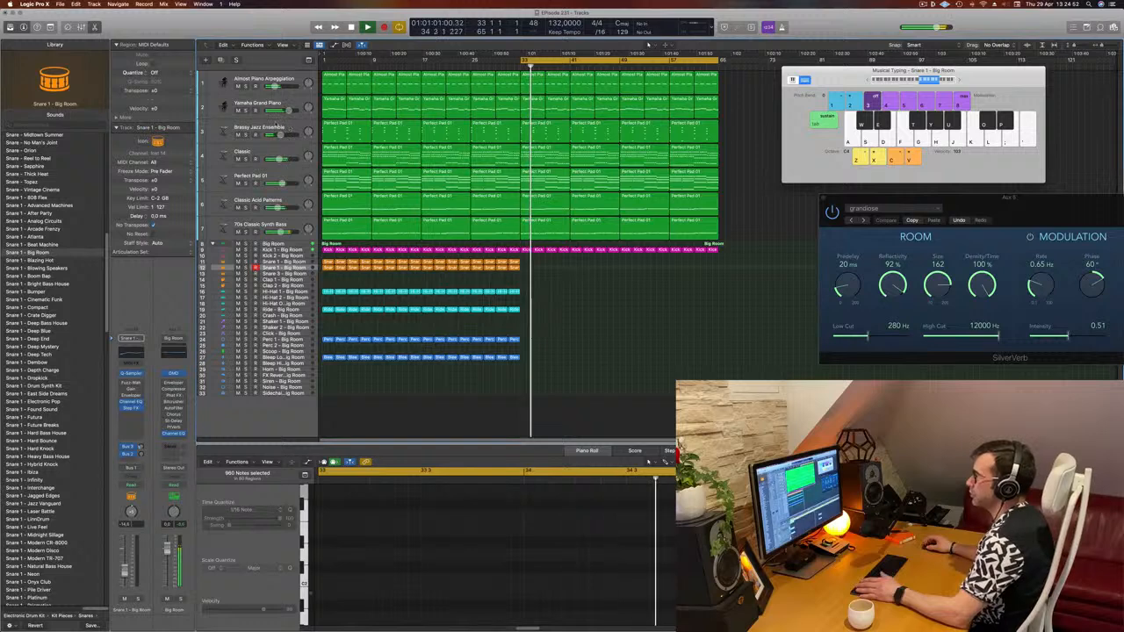
- Open the Classic track's Alchemy instrument, nudge its Cutoff knob and close the plugin
left_click(280, 128)
key("space")
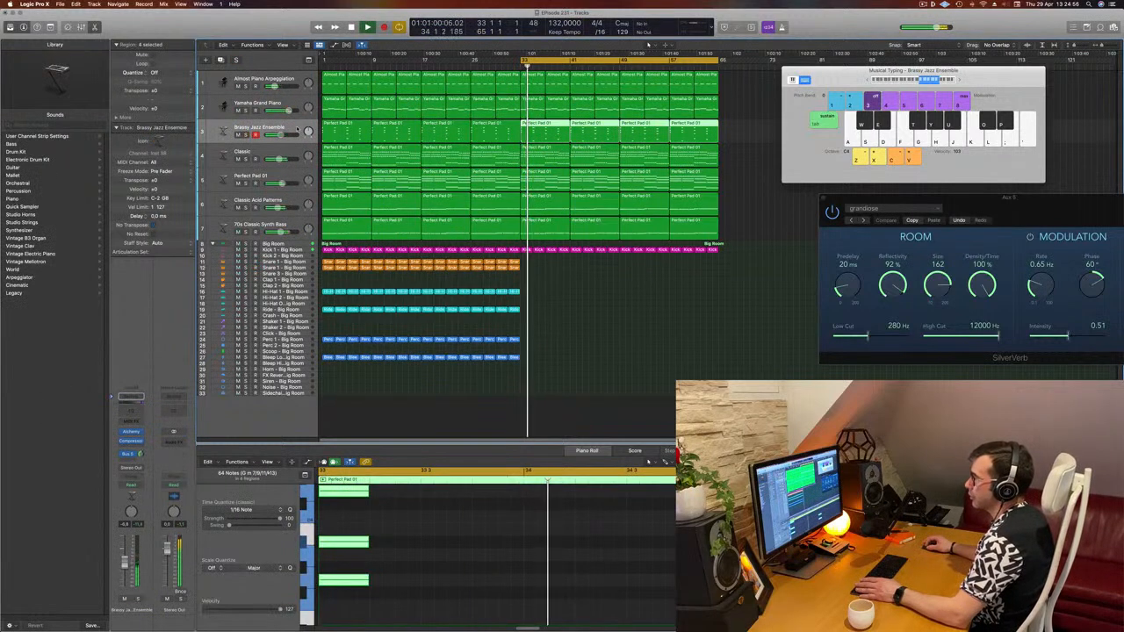
left_click(284, 151)
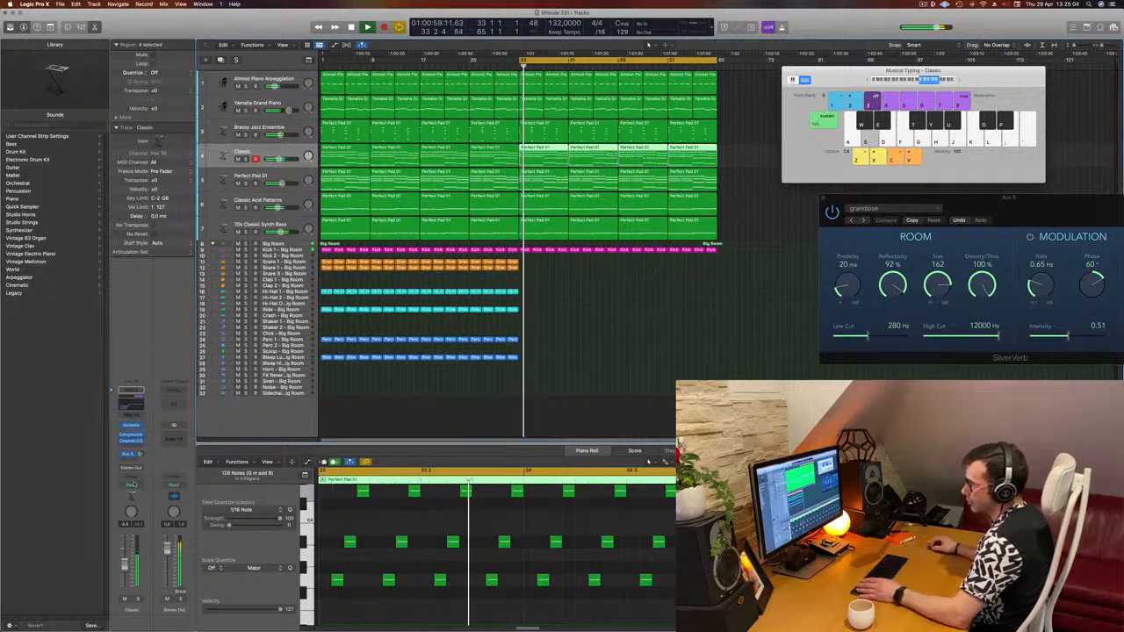
left_click(130, 485)
left_click(130, 492)
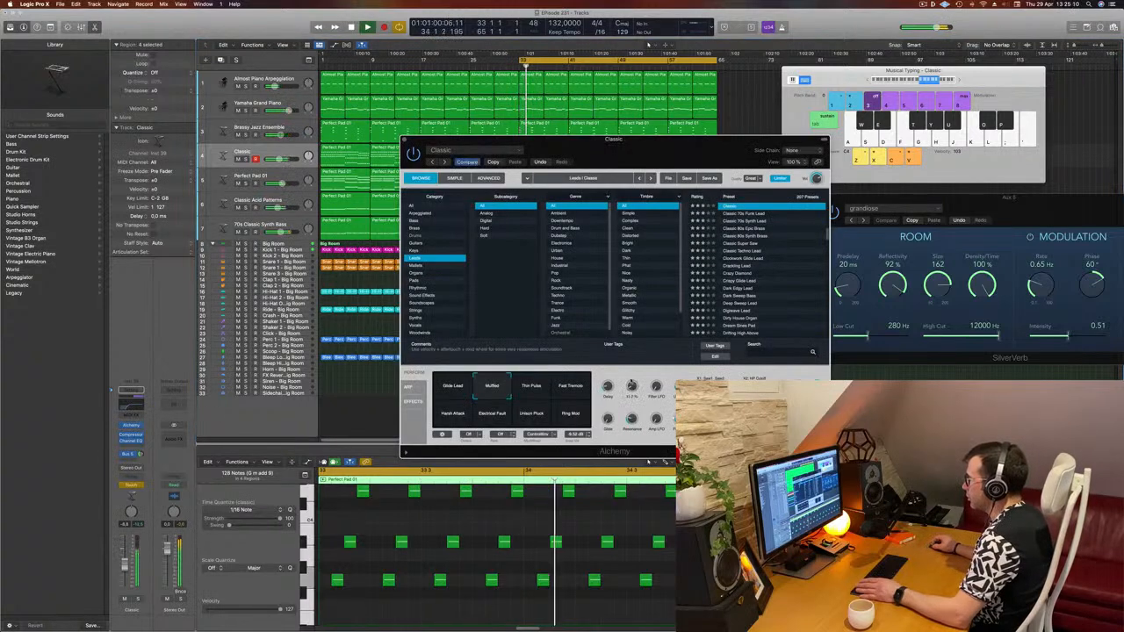
left_click_drag(630, 382, 631, 381)
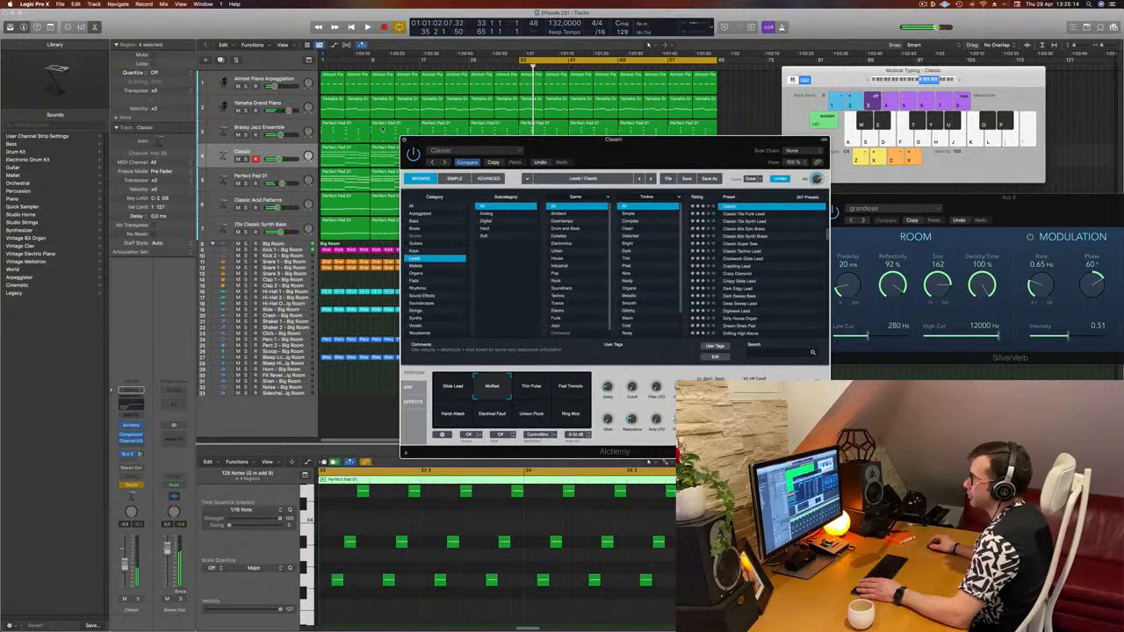
key("super+w")
key("space")
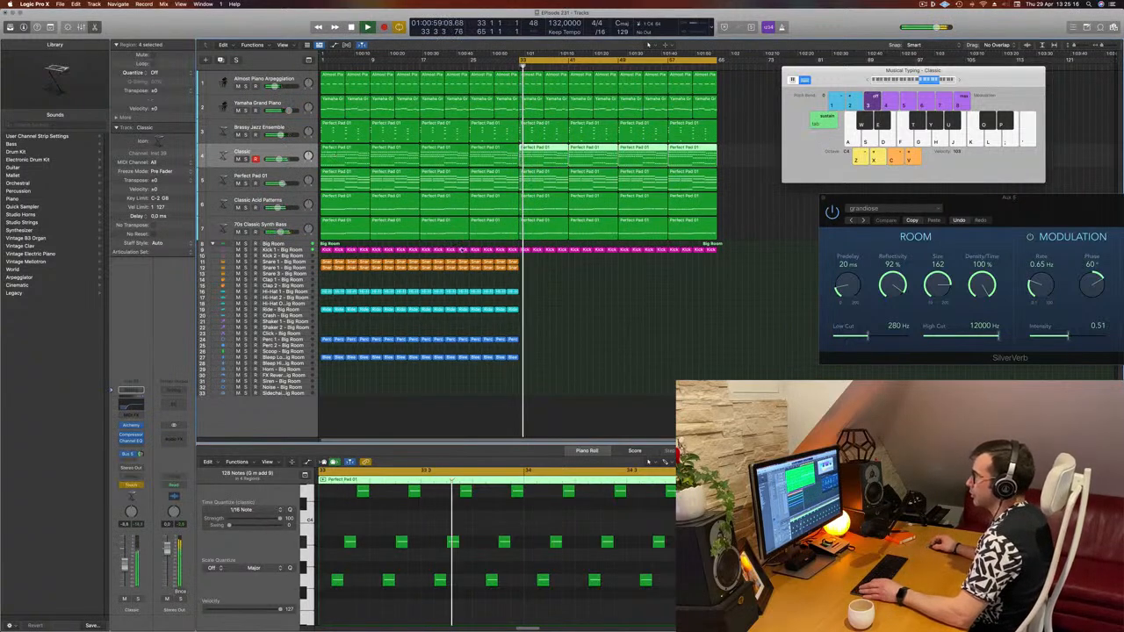
- Enlarge the Classic track, close musical typing and show the track's Cutoff automation lane
left_click(578, 297)
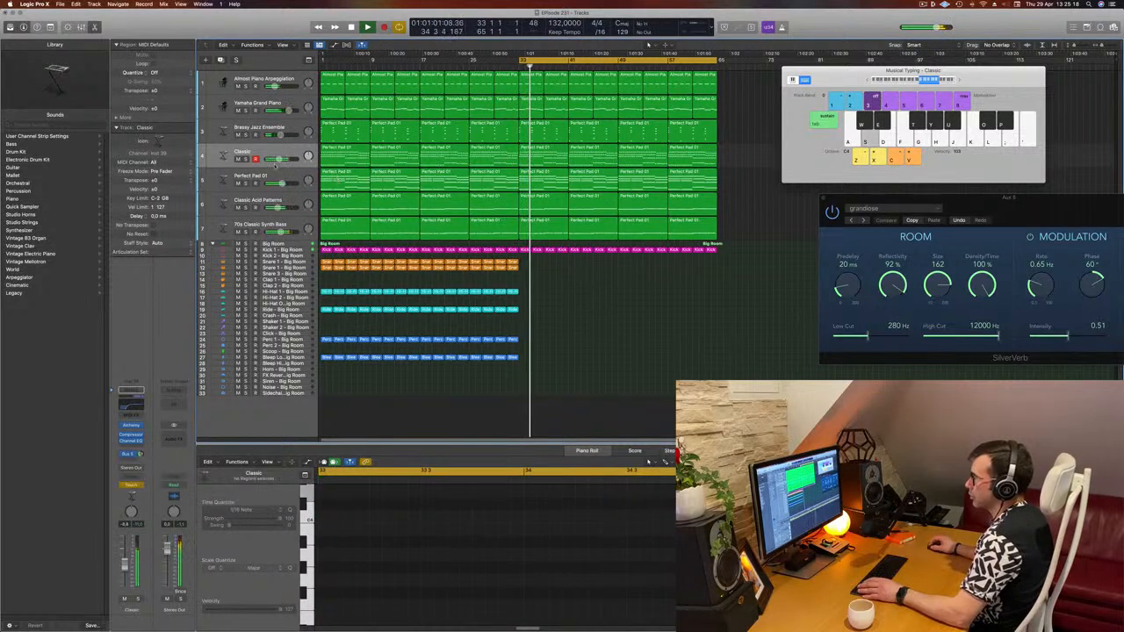
left_click_drag(276, 165, 306, 199)
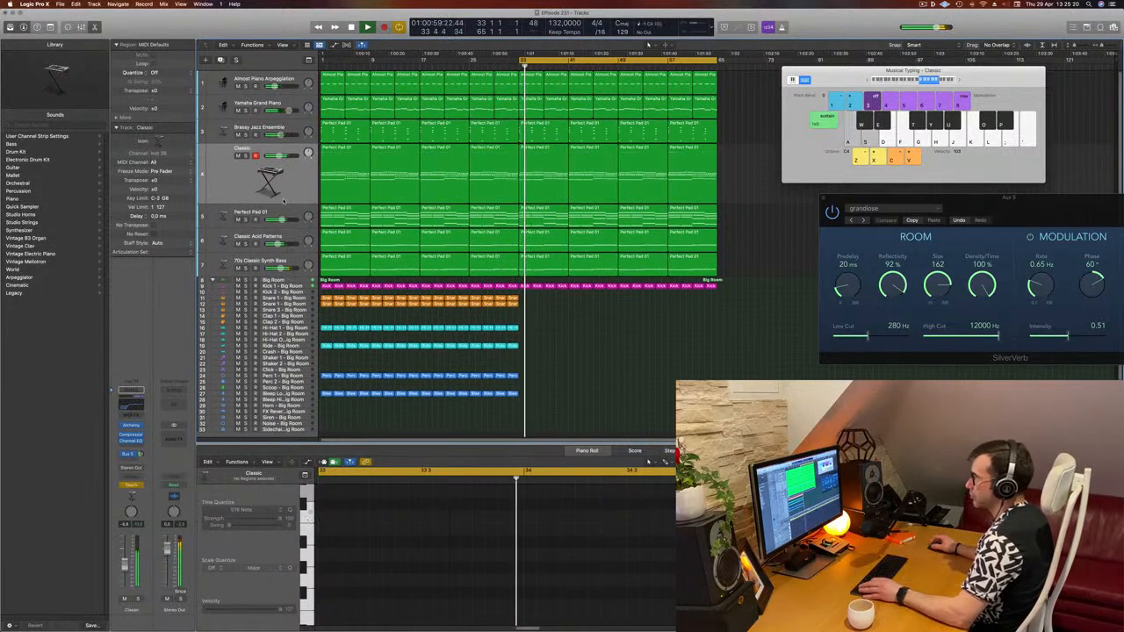
key("super+k")
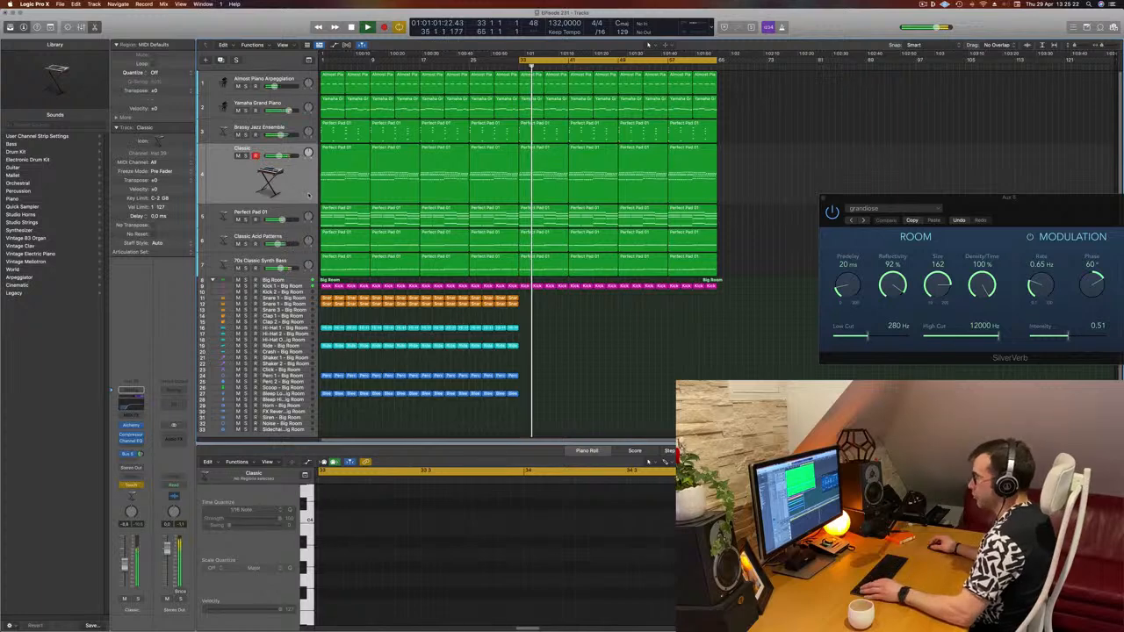
key("ctrl+z")
key("ctrl+z")
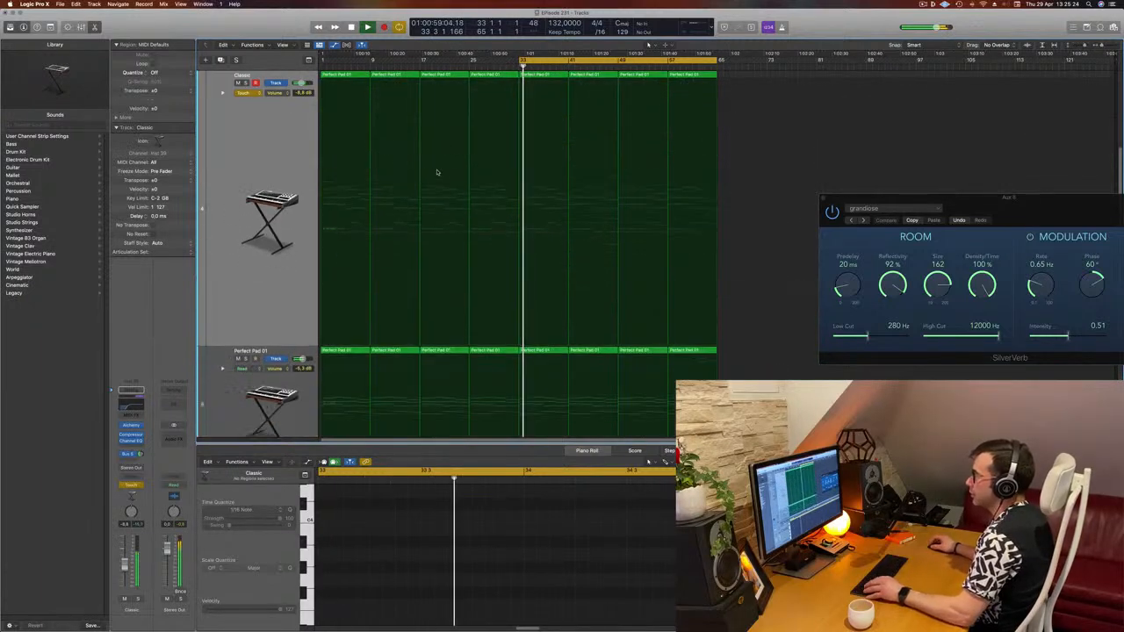
left_click(285, 94)
left_click(307, 182)
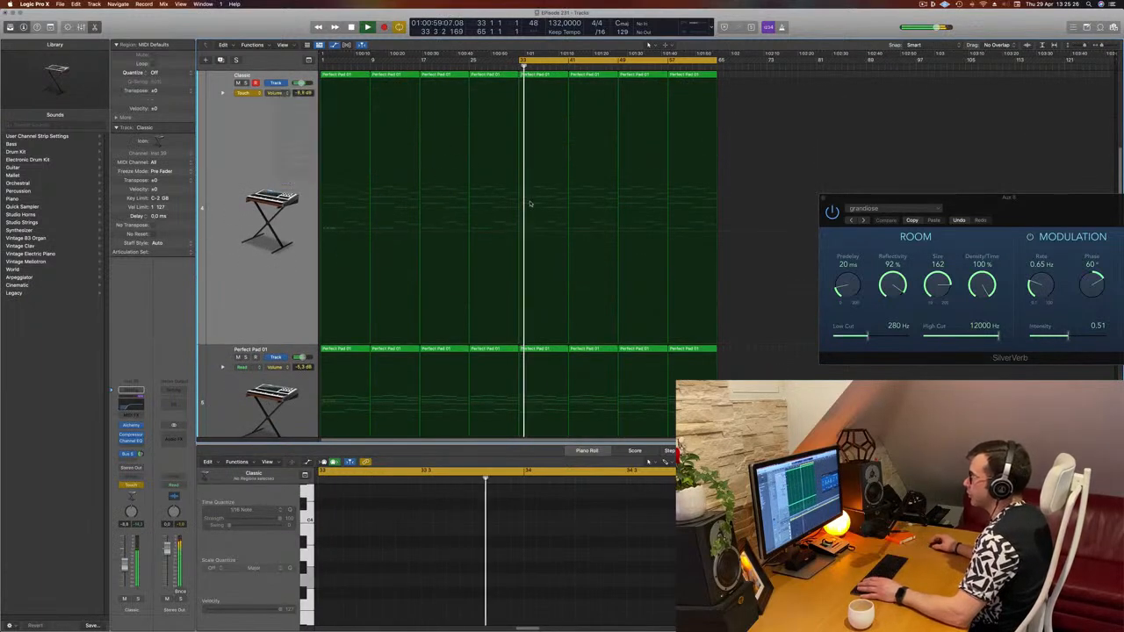
- Draw a rising Cutoff automation ramp on the Classic track starting at bar 33
left_click_drag(534, 344, 529, 345)
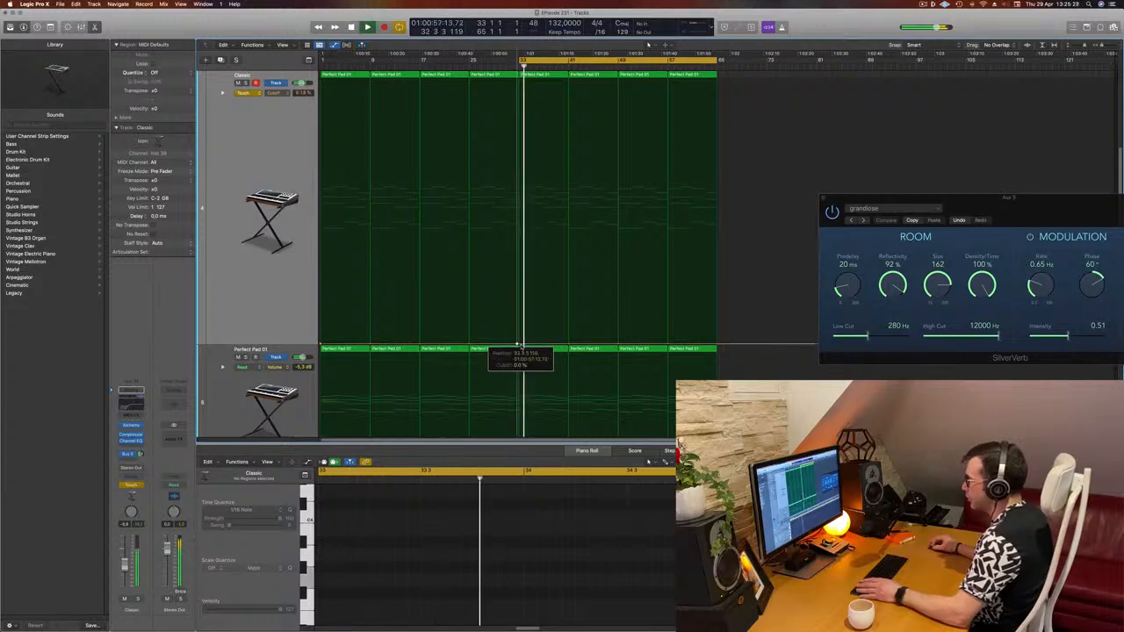
left_click(519, 345)
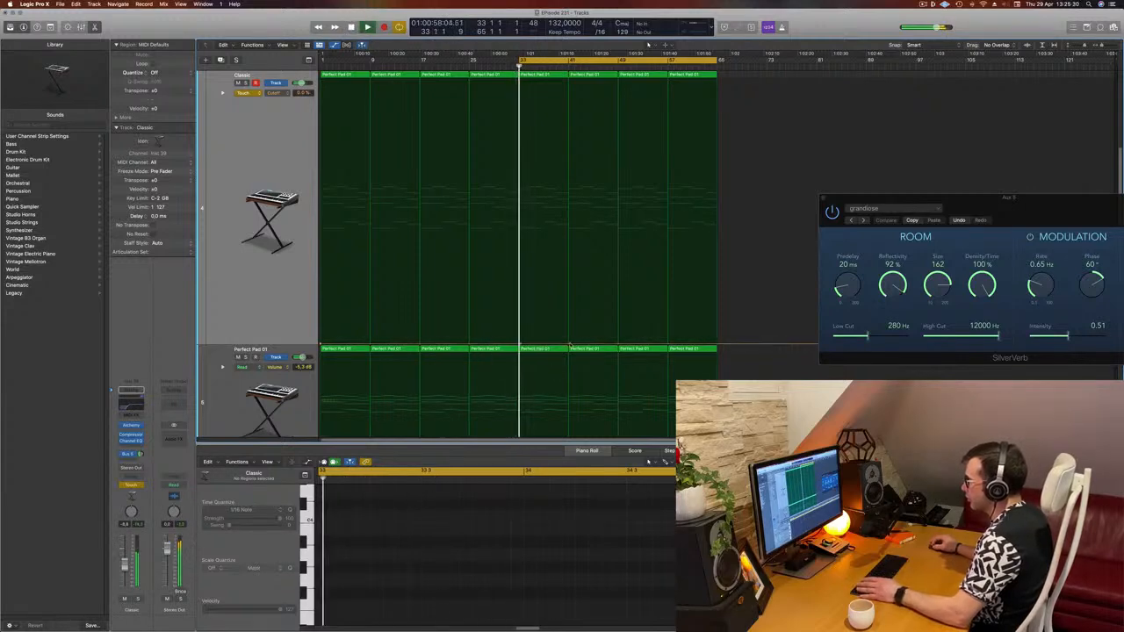
left_click_drag(568, 345, 571, 318)
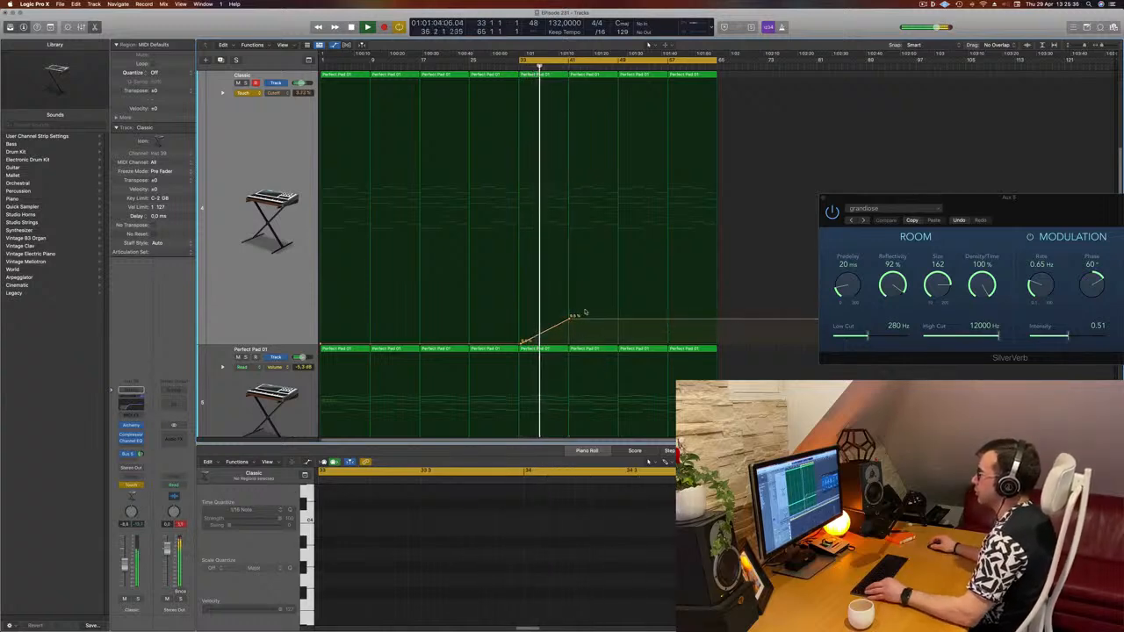
- Delete the Almost Piano Arpeggiation regions from bar 41 to the end
scroll(589, 282, "down", 5)
scroll(611, 241, "up", 3)
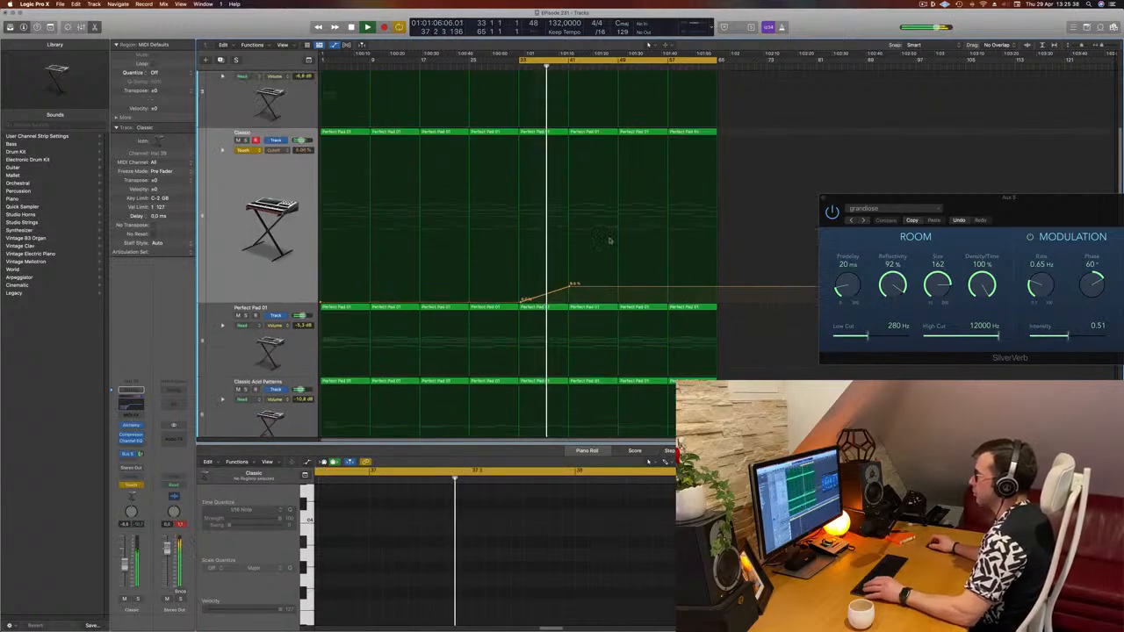
scroll(610, 240, "up", 2)
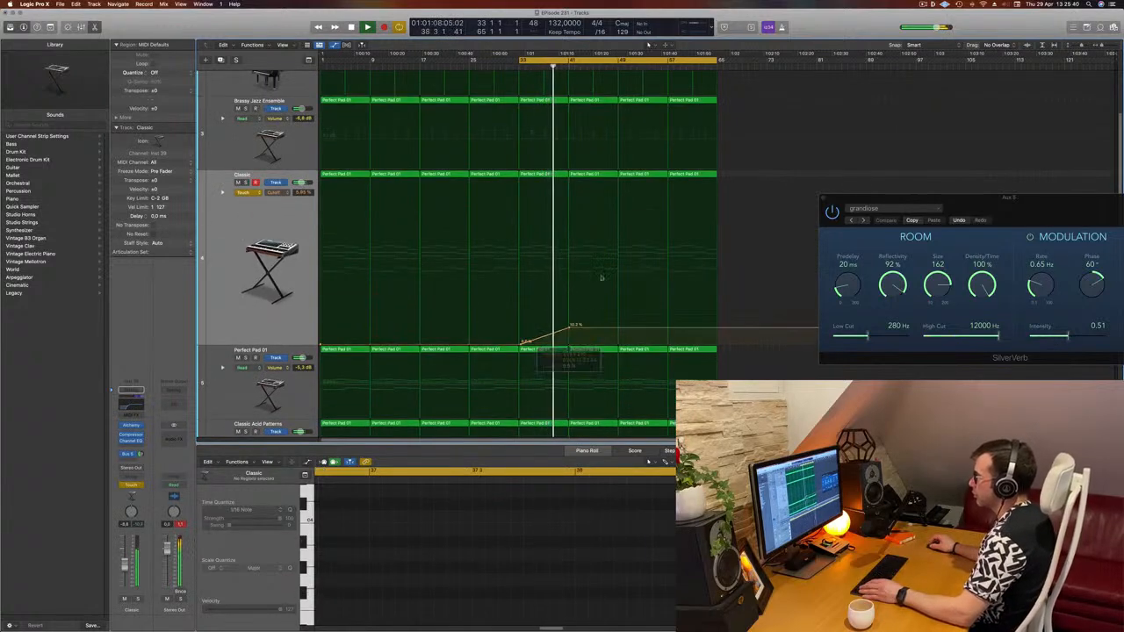
scroll(605, 263, "up", 5)
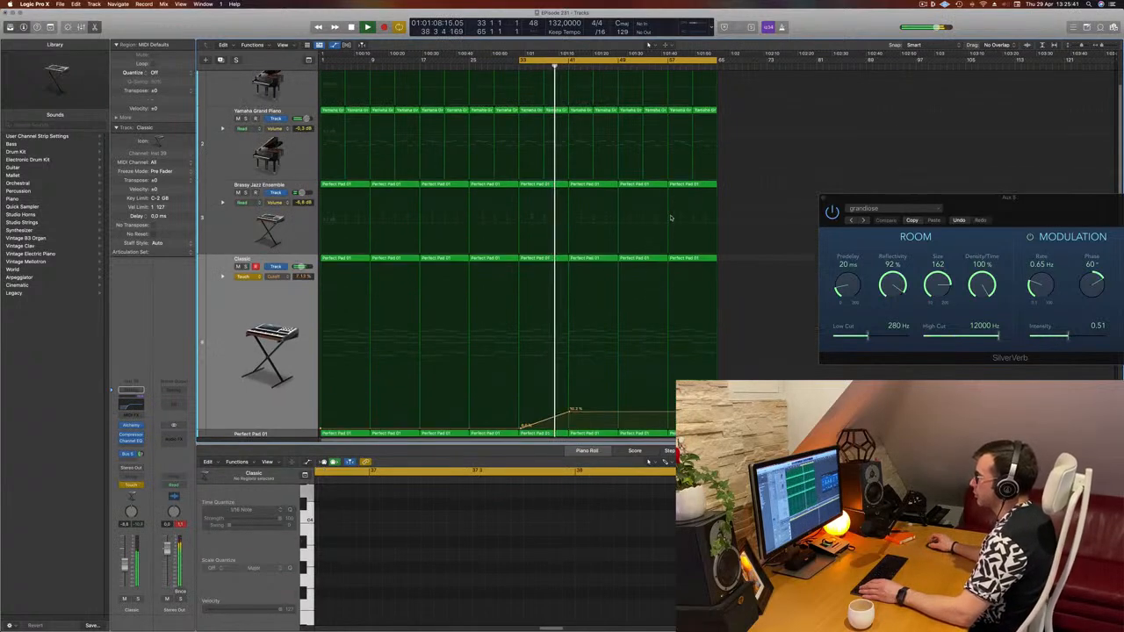
left_click(580, 101)
key("Delete")
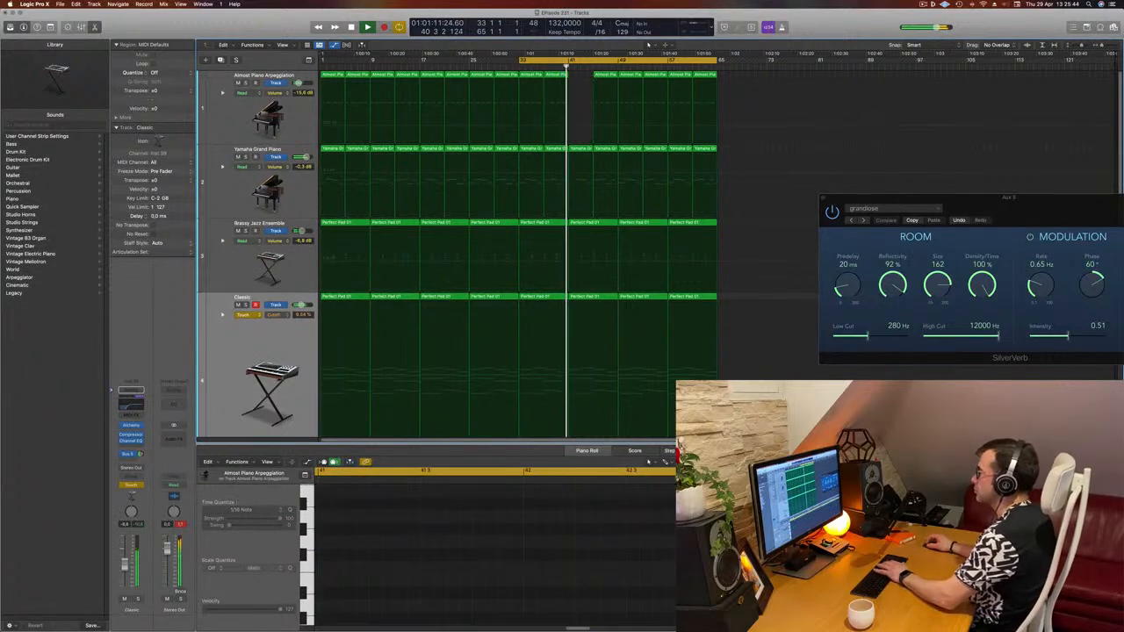
left_click(605, 101)
key("Delete")
left_click(629, 75)
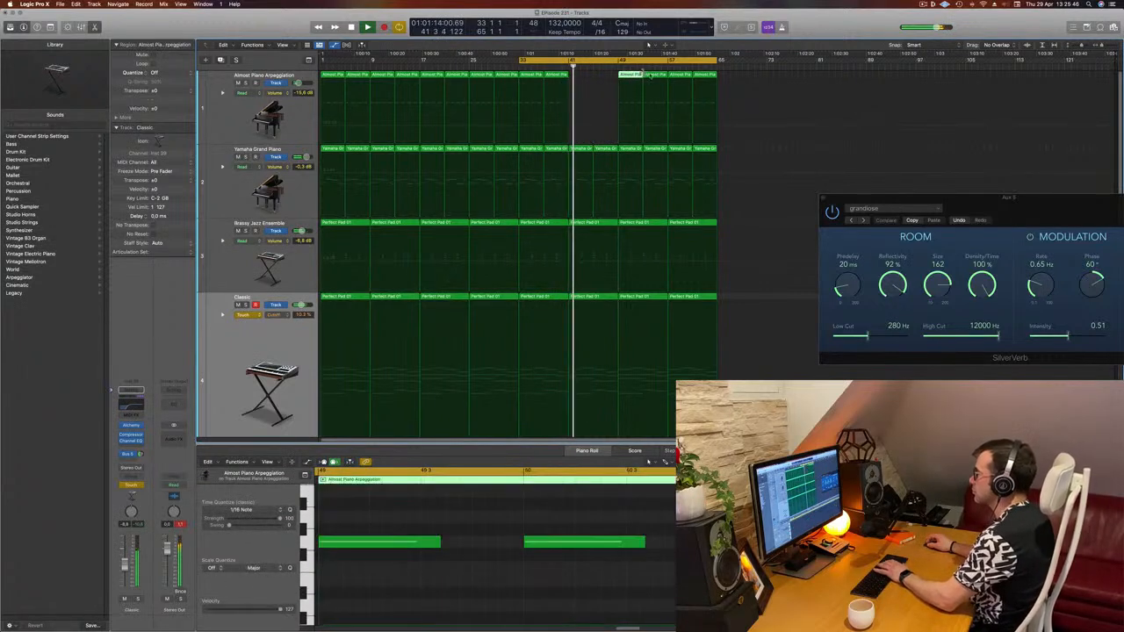
key("Delete")
left_click(646, 75)
key("Delete")
left_click_drag(763, 79, 681, 99)
key("Delete")
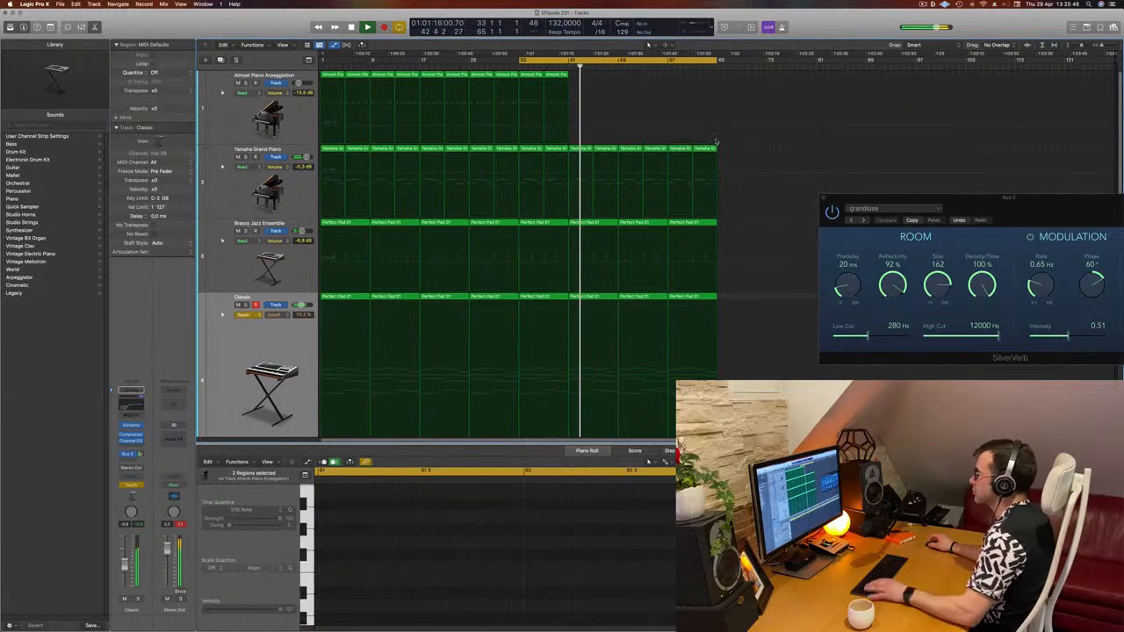
- Select the Classic Acid Patterns track, open its Alchemy instrument and play from bar 33
scroll(657, 151, "down", 3)
key("super+Up")
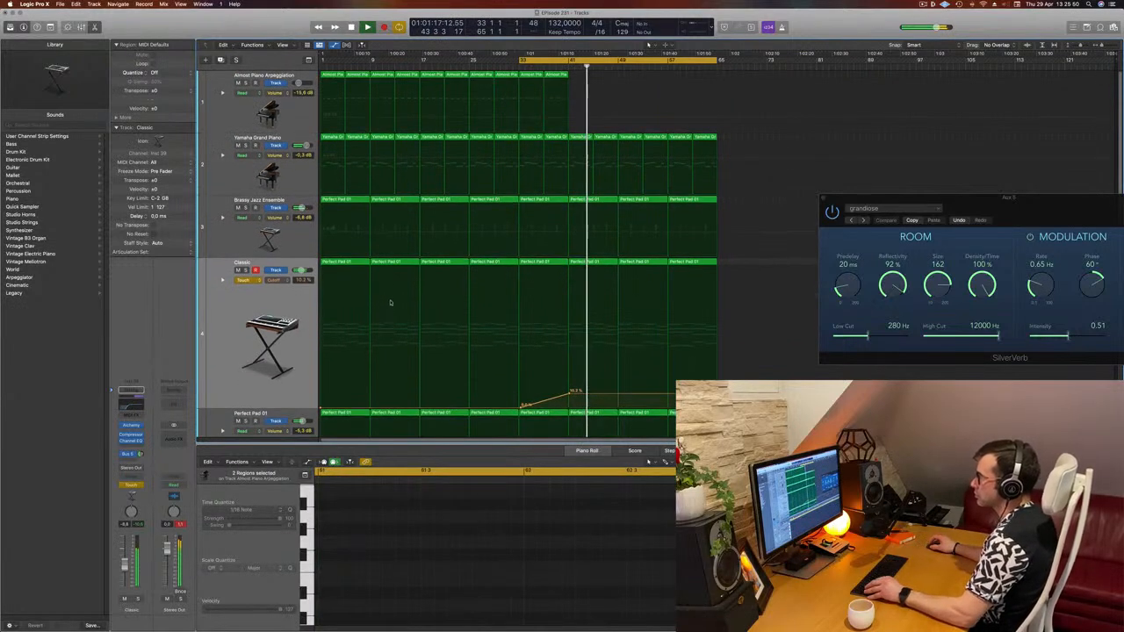
key("super+Up")
scroll(360, 319, "down", 2)
scroll(334, 326, "down", 1)
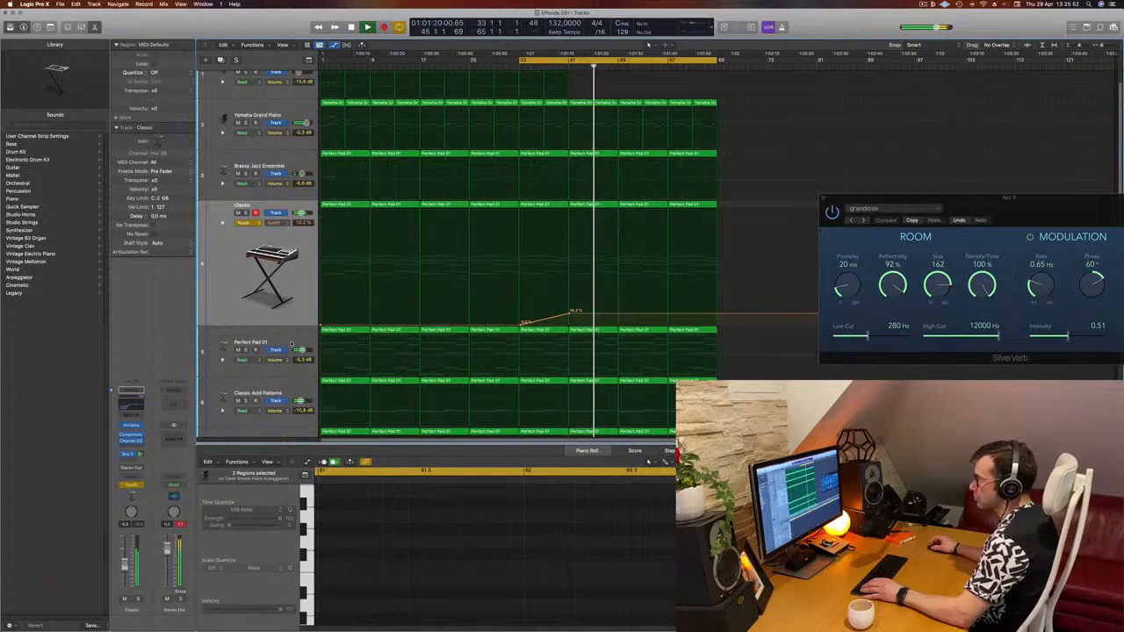
scroll(292, 344, "down", 3)
left_click(264, 367)
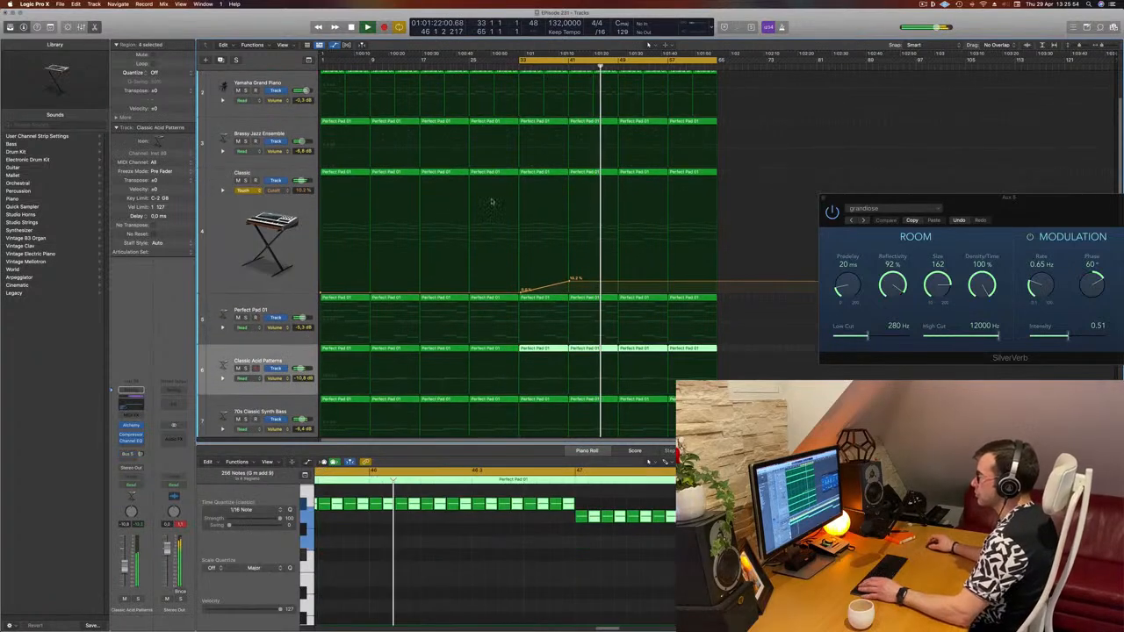
left_click(520, 67)
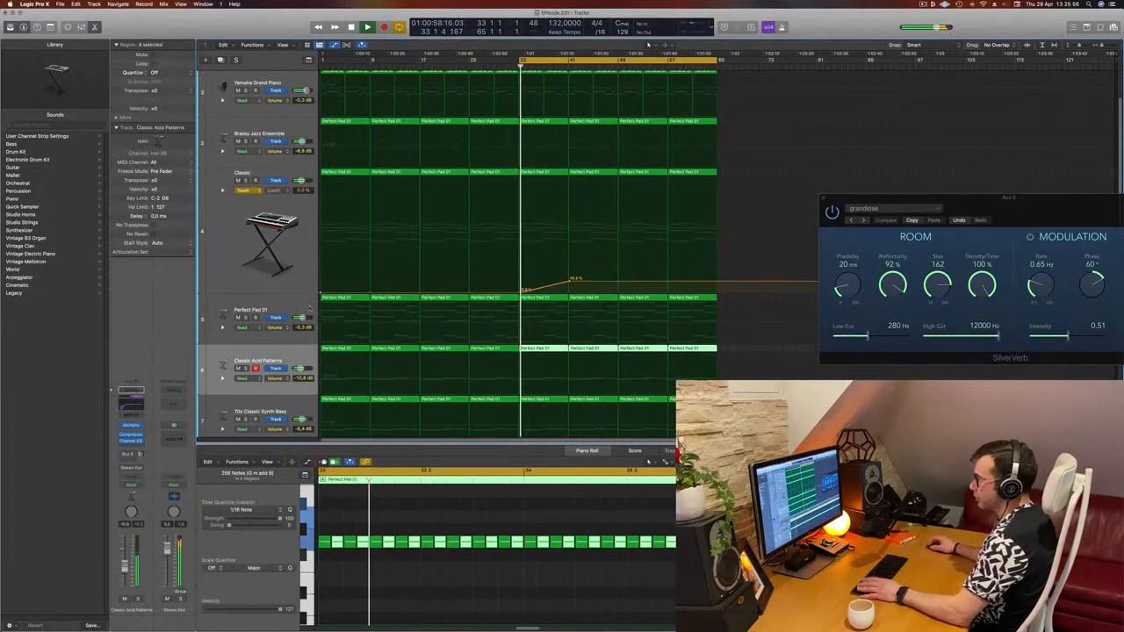
left_click(132, 485)
left_click(131, 495)
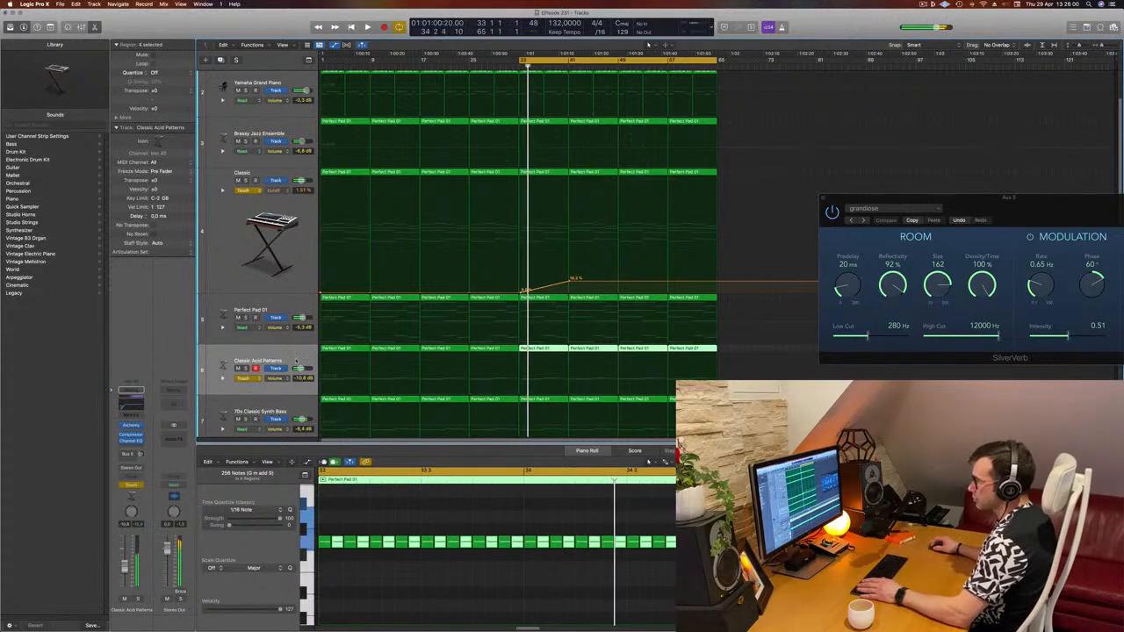
key("space")
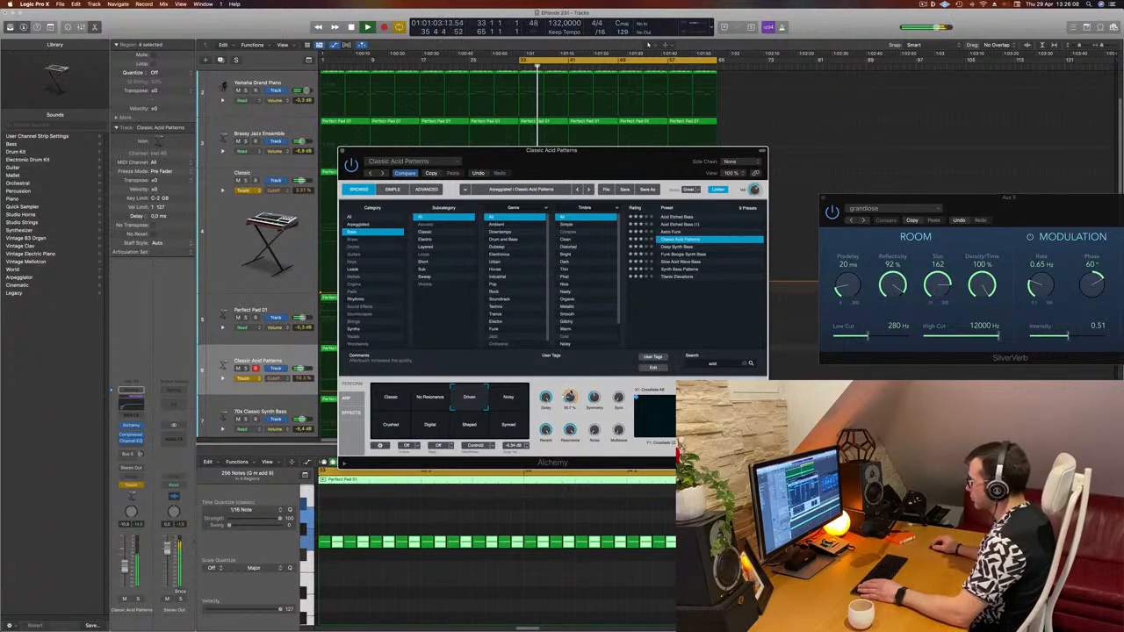
- Turn up the Classic Acid Patterns Cutoff knob during playback and close the plugin
left_click_drag(569, 395, 569, 415)
left_click(342, 150)
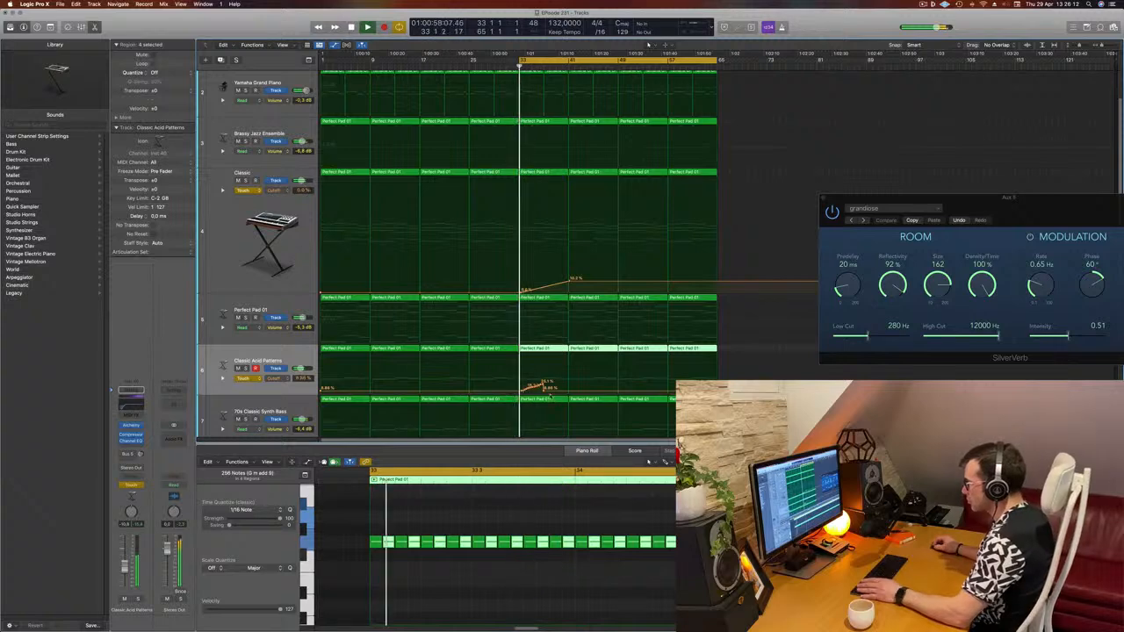
- Shape the Cutoff automation points on the Classic Acid Patterns and Classic tracks between bars 33 and 45
left_click(531, 391)
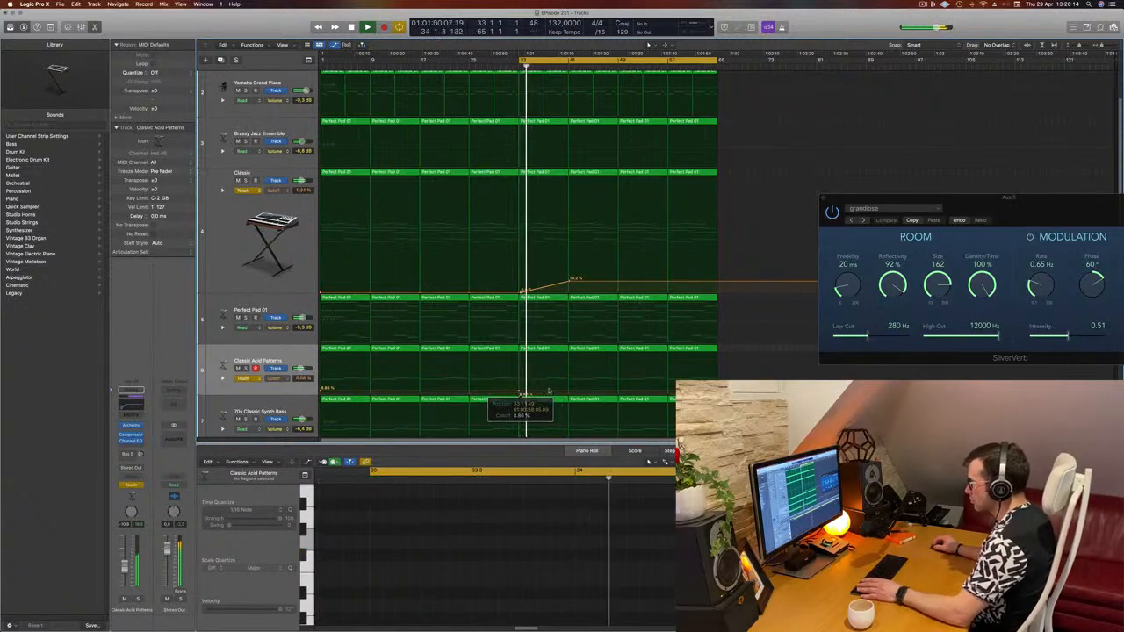
mouse_move(569, 392)
left_mouse_down()
mouse_move(571, 381)
mouse_move(543, 377)
mouse_move(571, 374)
mouse_move(572, 389)
left_mouse_up()
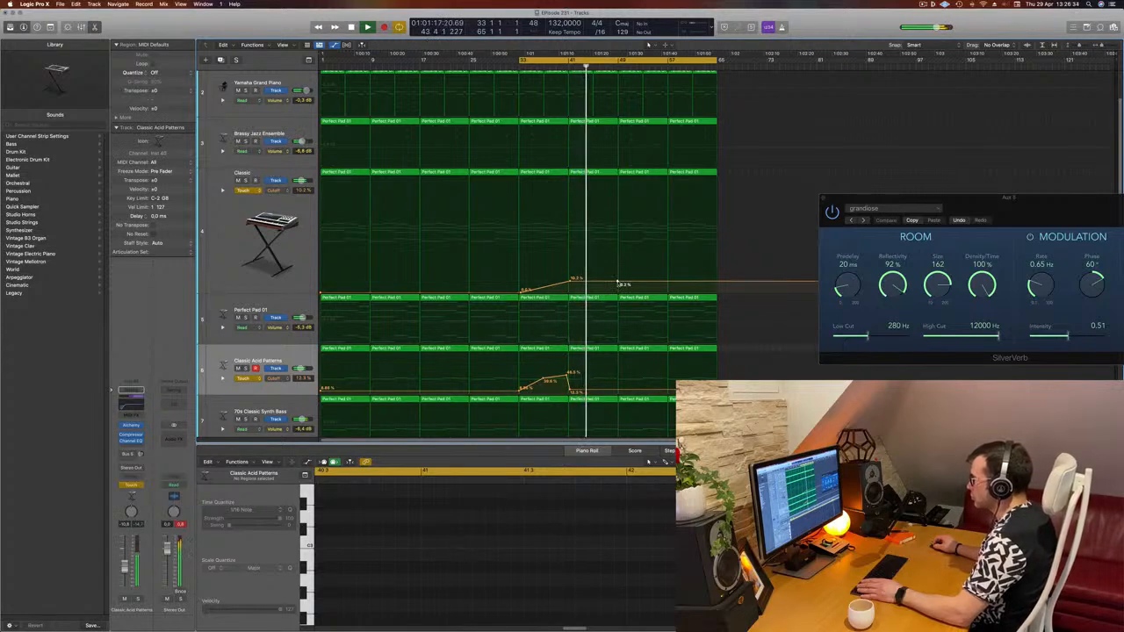
left_click_drag(618, 284, 621, 286)
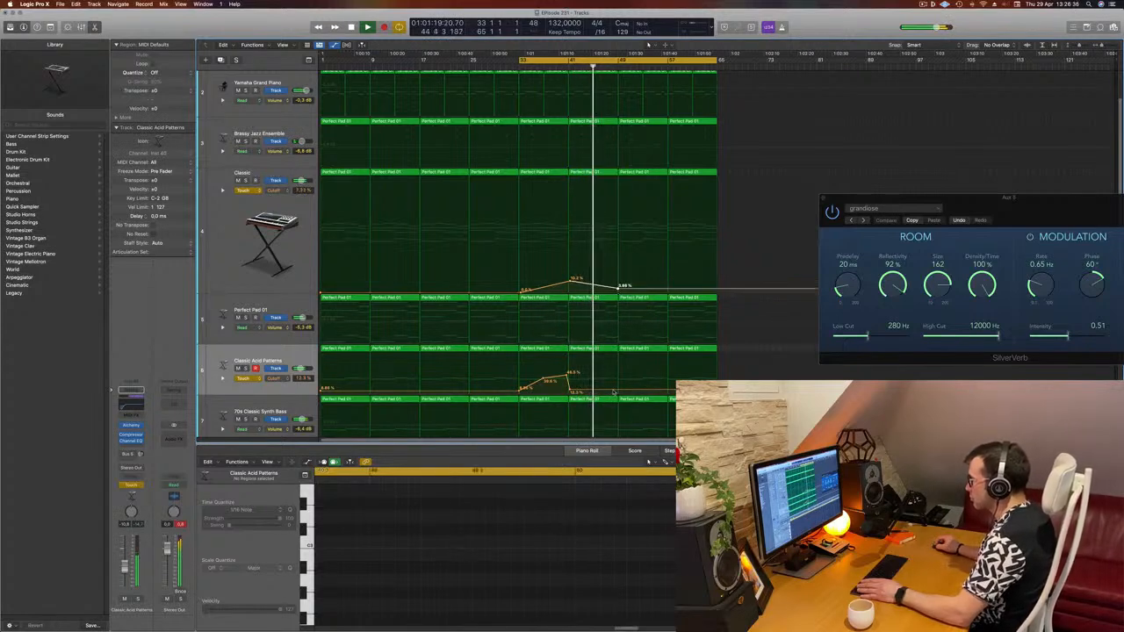
left_click_drag(616, 391, 619, 372)
scroll(722, 312, "up", 1)
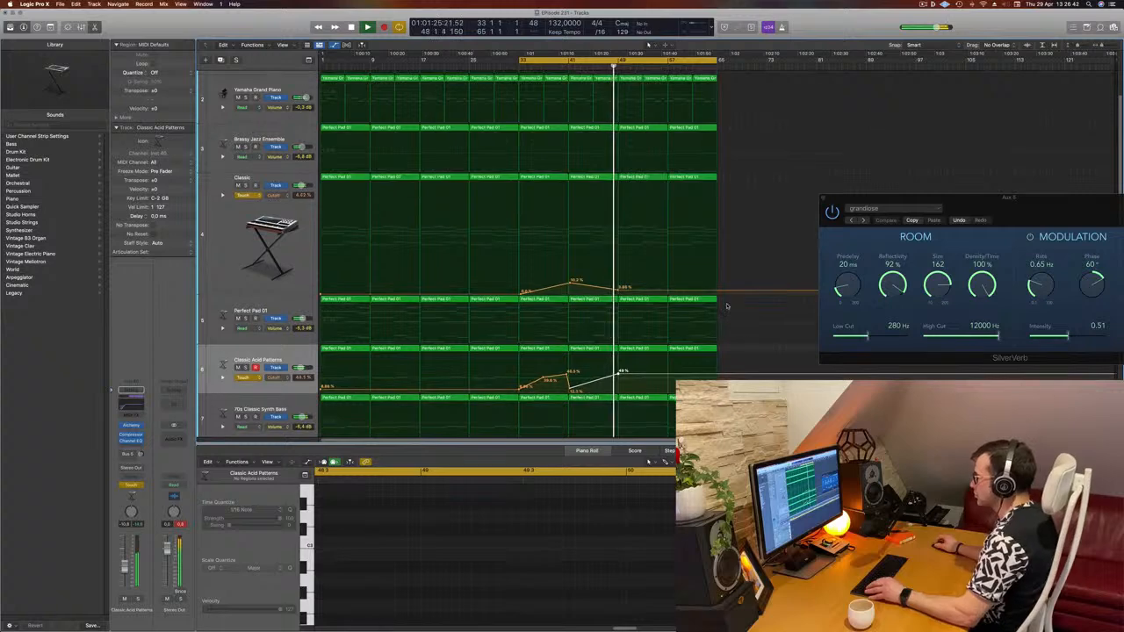
- Delete the Big Room drum regions from bar 49 to the end of the arrangement
scroll(725, 305, "down", 2)
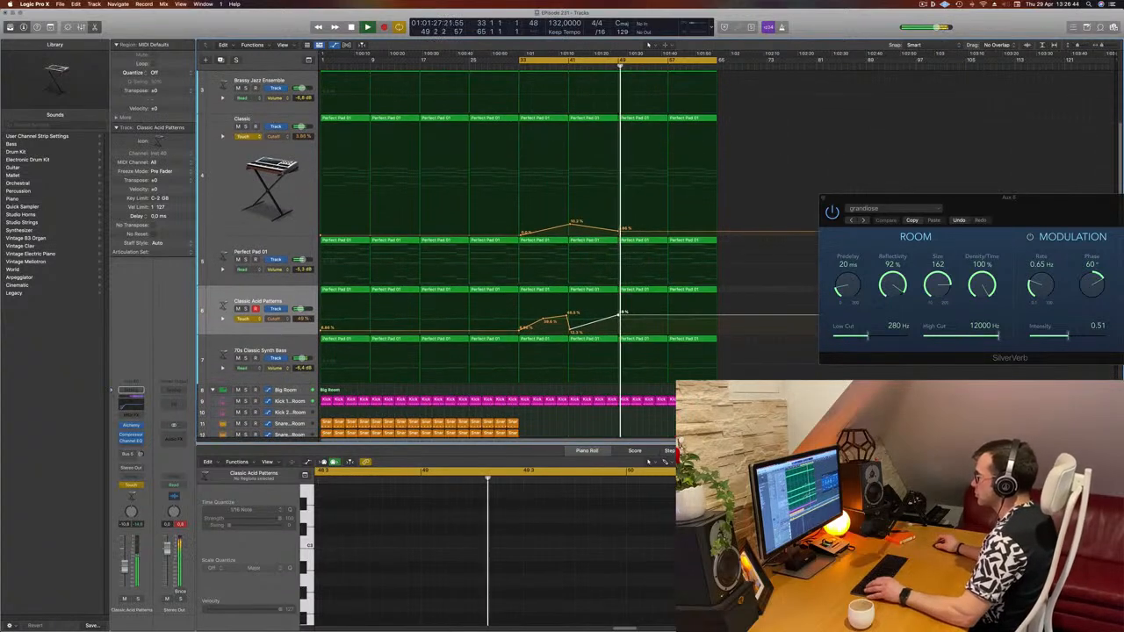
left_click_drag(727, 407, 627, 404)
key("Delete")
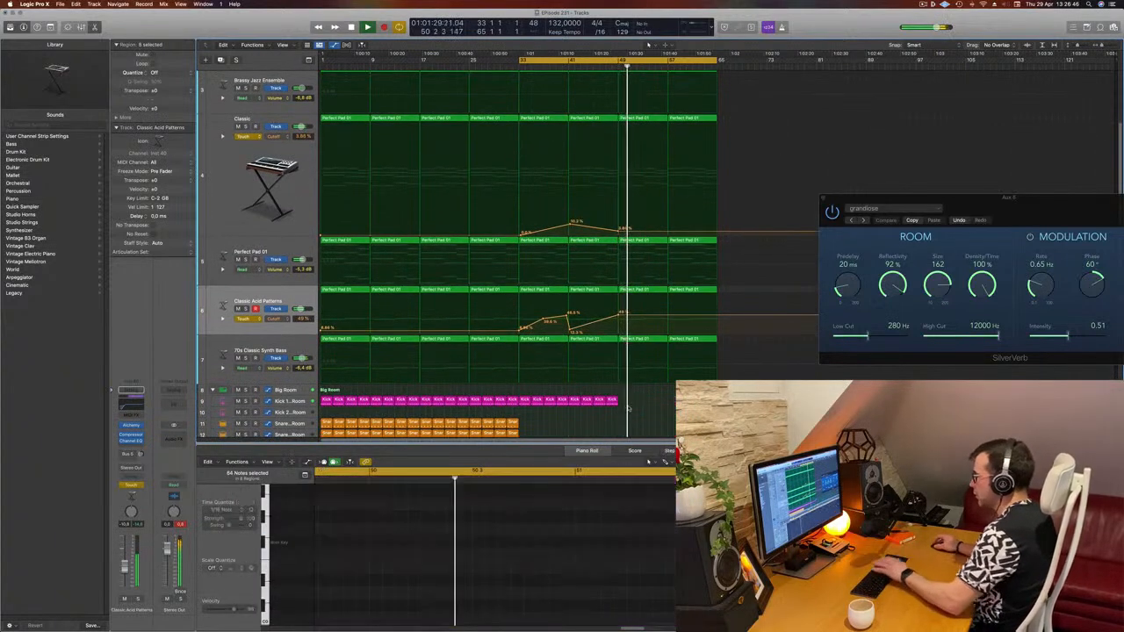
- Delete the 70s Classic Synth Bass regions from bar 49 to the end of the arrangement
left_click(606, 66)
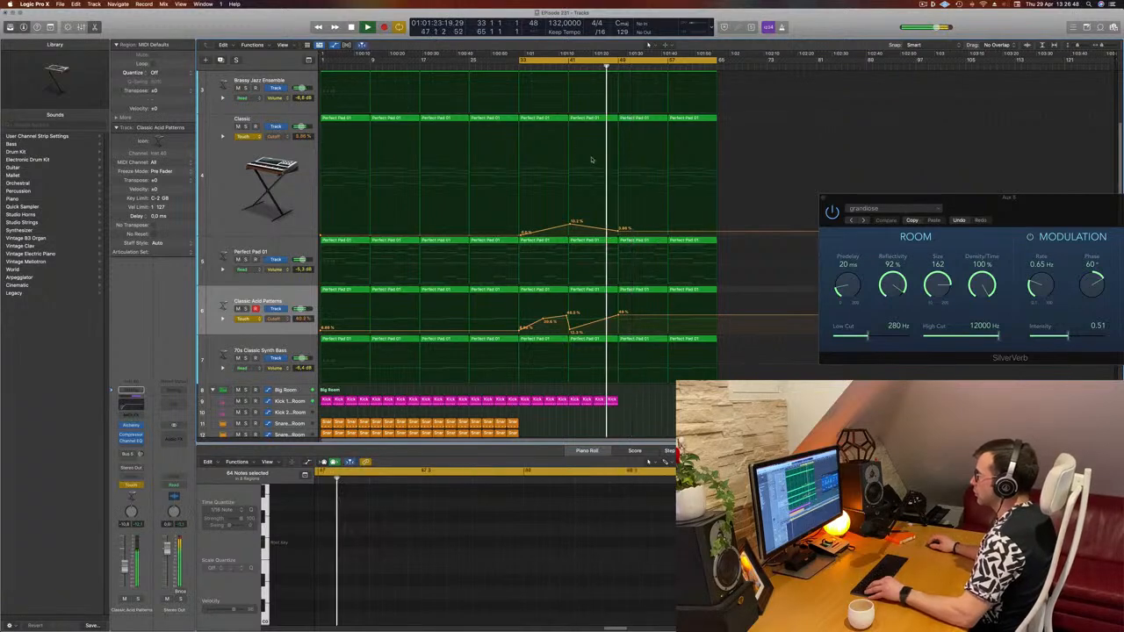
left_click_drag(729, 340, 652, 341)
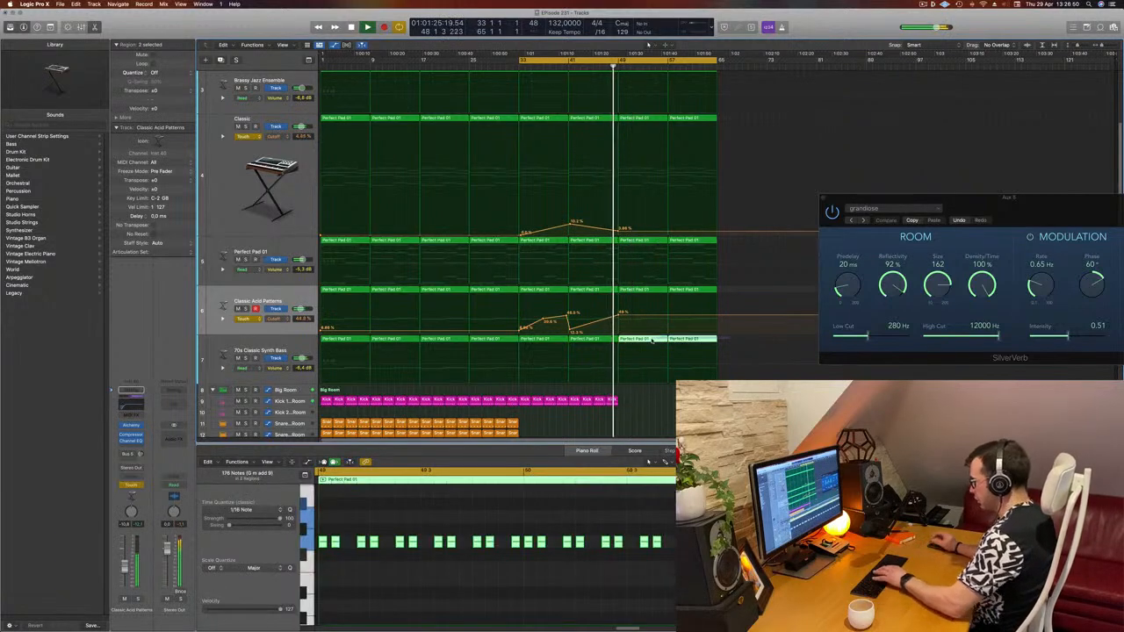
key("Delete")
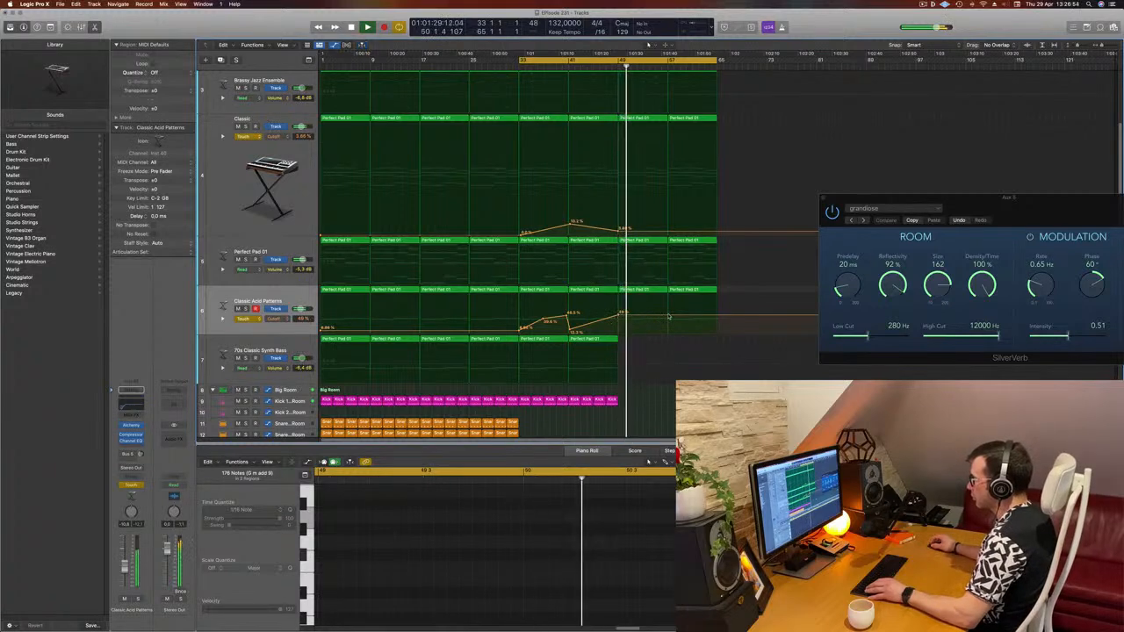
- Pull the Cutoff automation down to about 0% at bar 57 on the Classic Acid Patterns and Classic tracks
left_click_drag(668, 316, 670, 320)
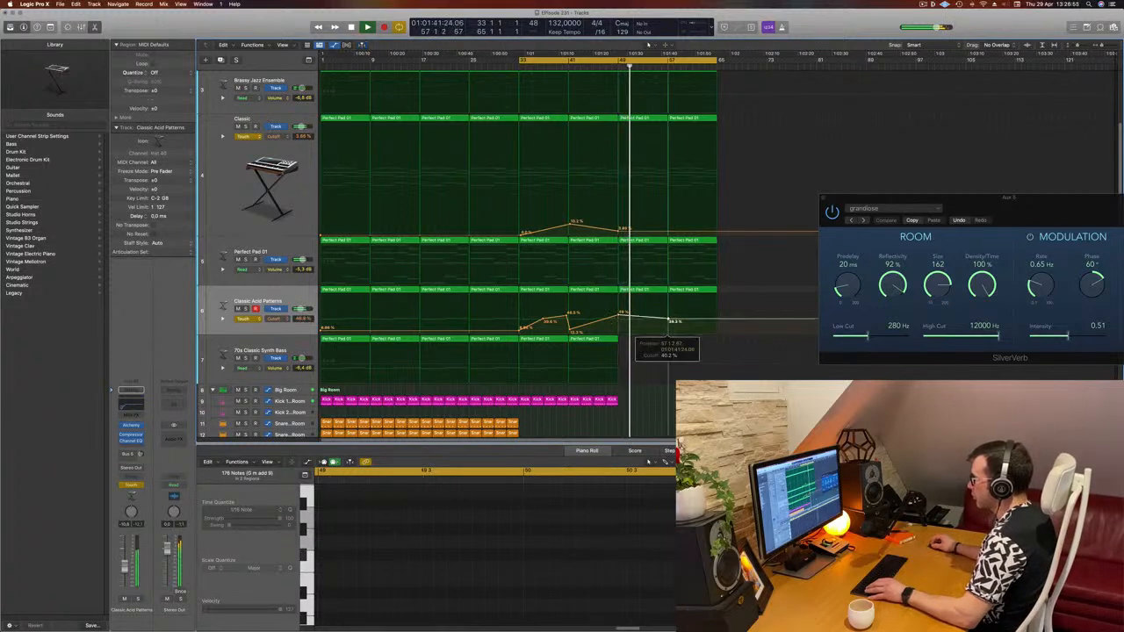
double_click(666, 238)
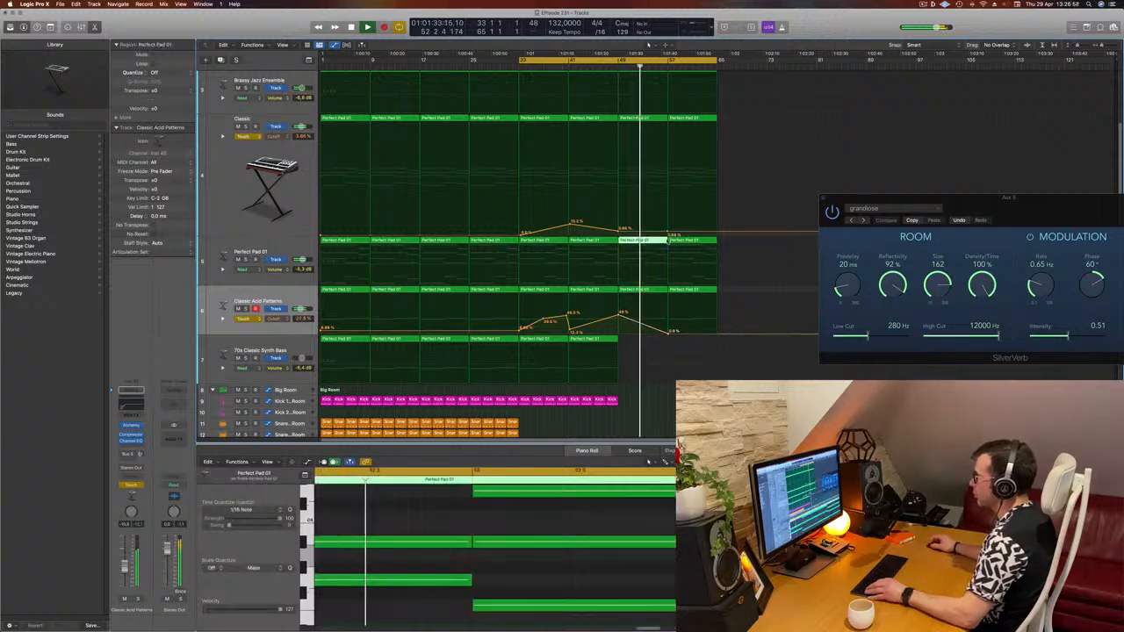
left_click_drag(668, 232, 668, 236)
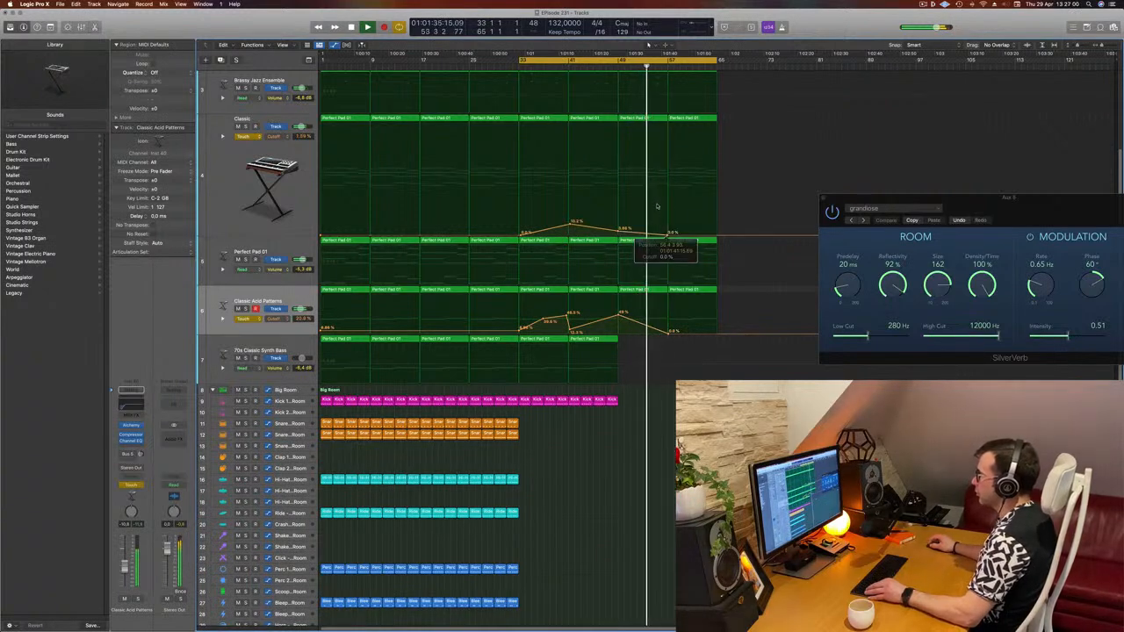
- Delete the Brassy Jazz Ensemble regions from bar 49 to the end of the arrangement
scroll(691, 160, "up", 4)
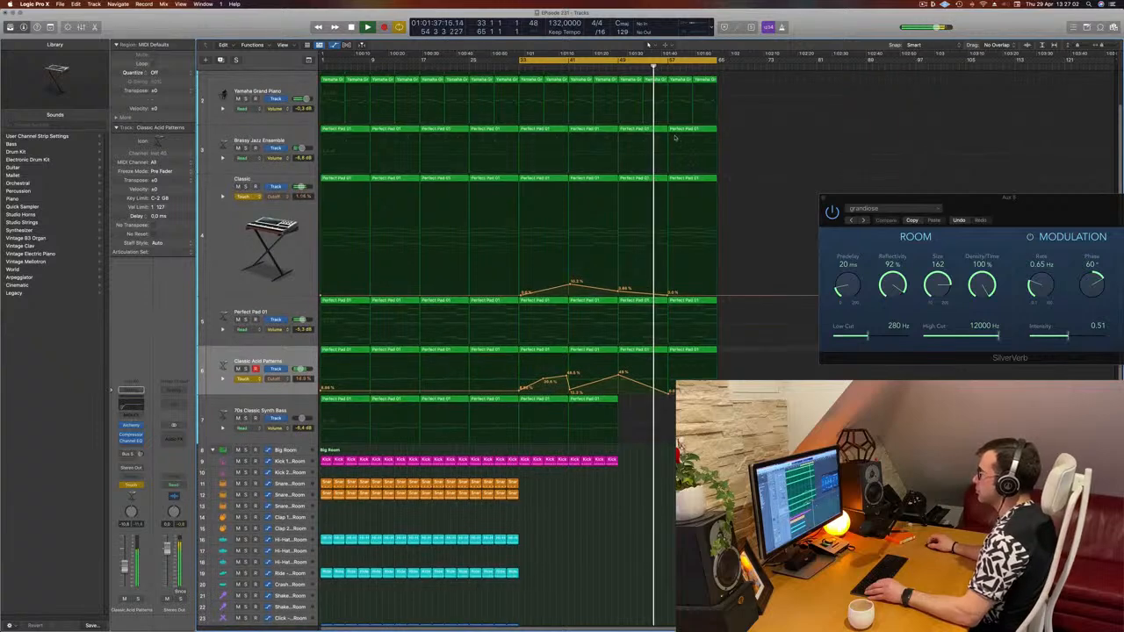
left_click(690, 129)
left_click(654, 129, "shift")
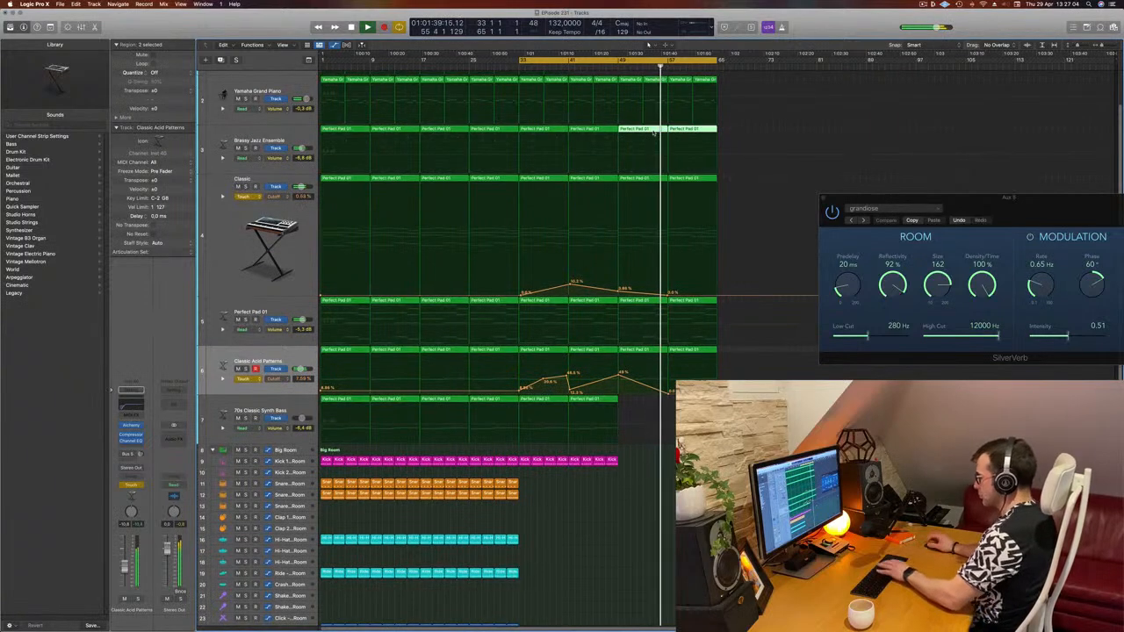
key("Delete")
- Raise the Classic track's Cutoff automation point at the end of the arrangement, bar 65
scroll(617, 133, "up", 1)
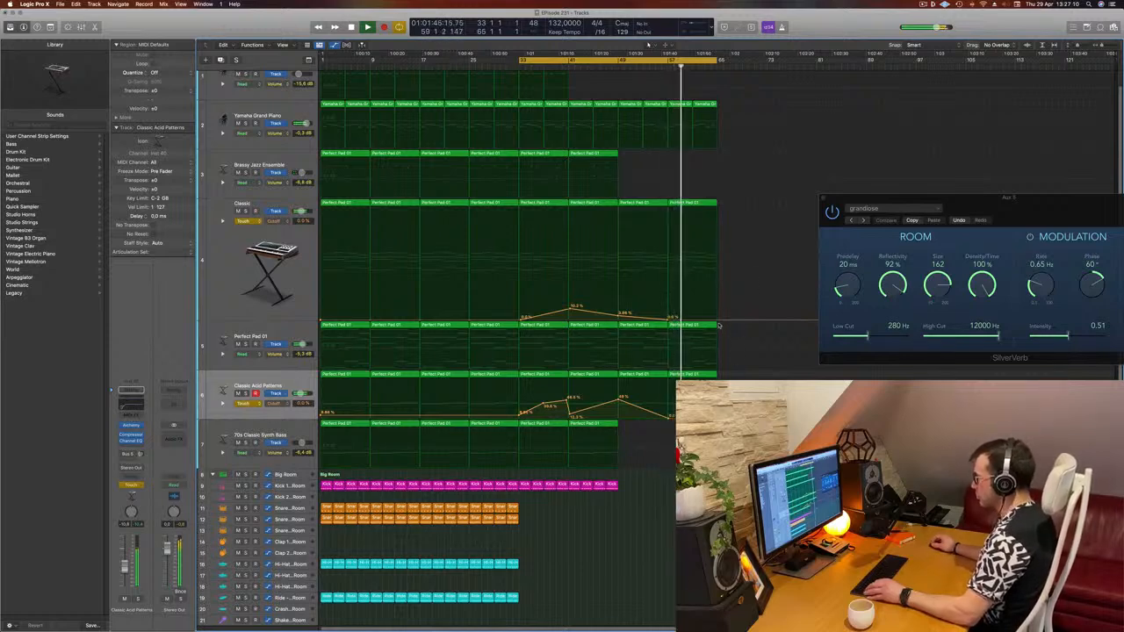
left_click_drag(718, 322, 718, 303)
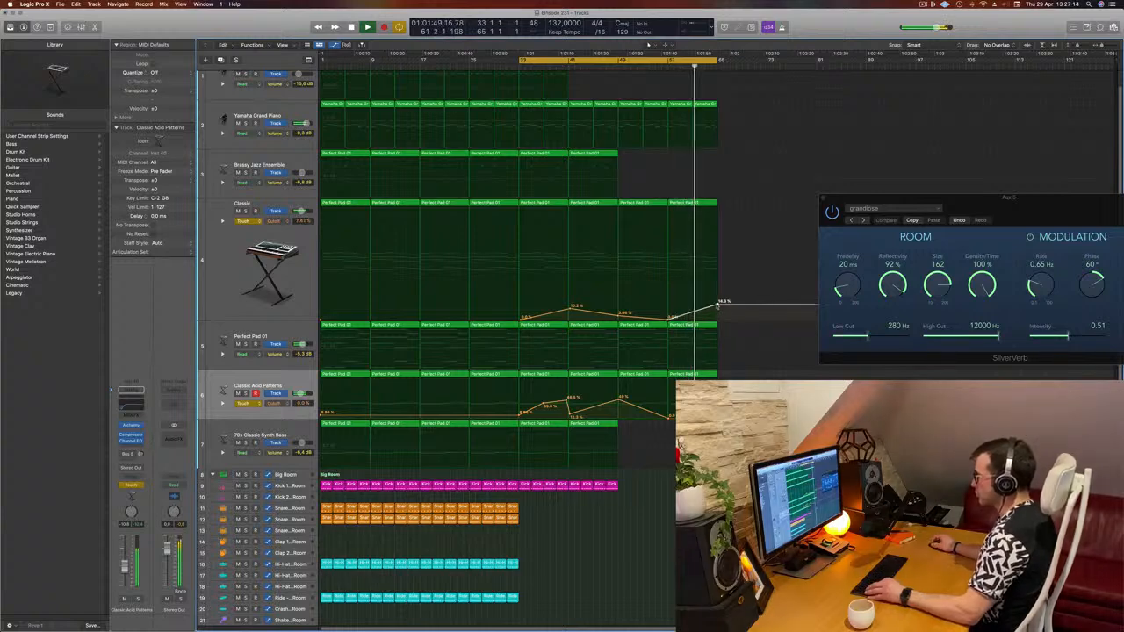